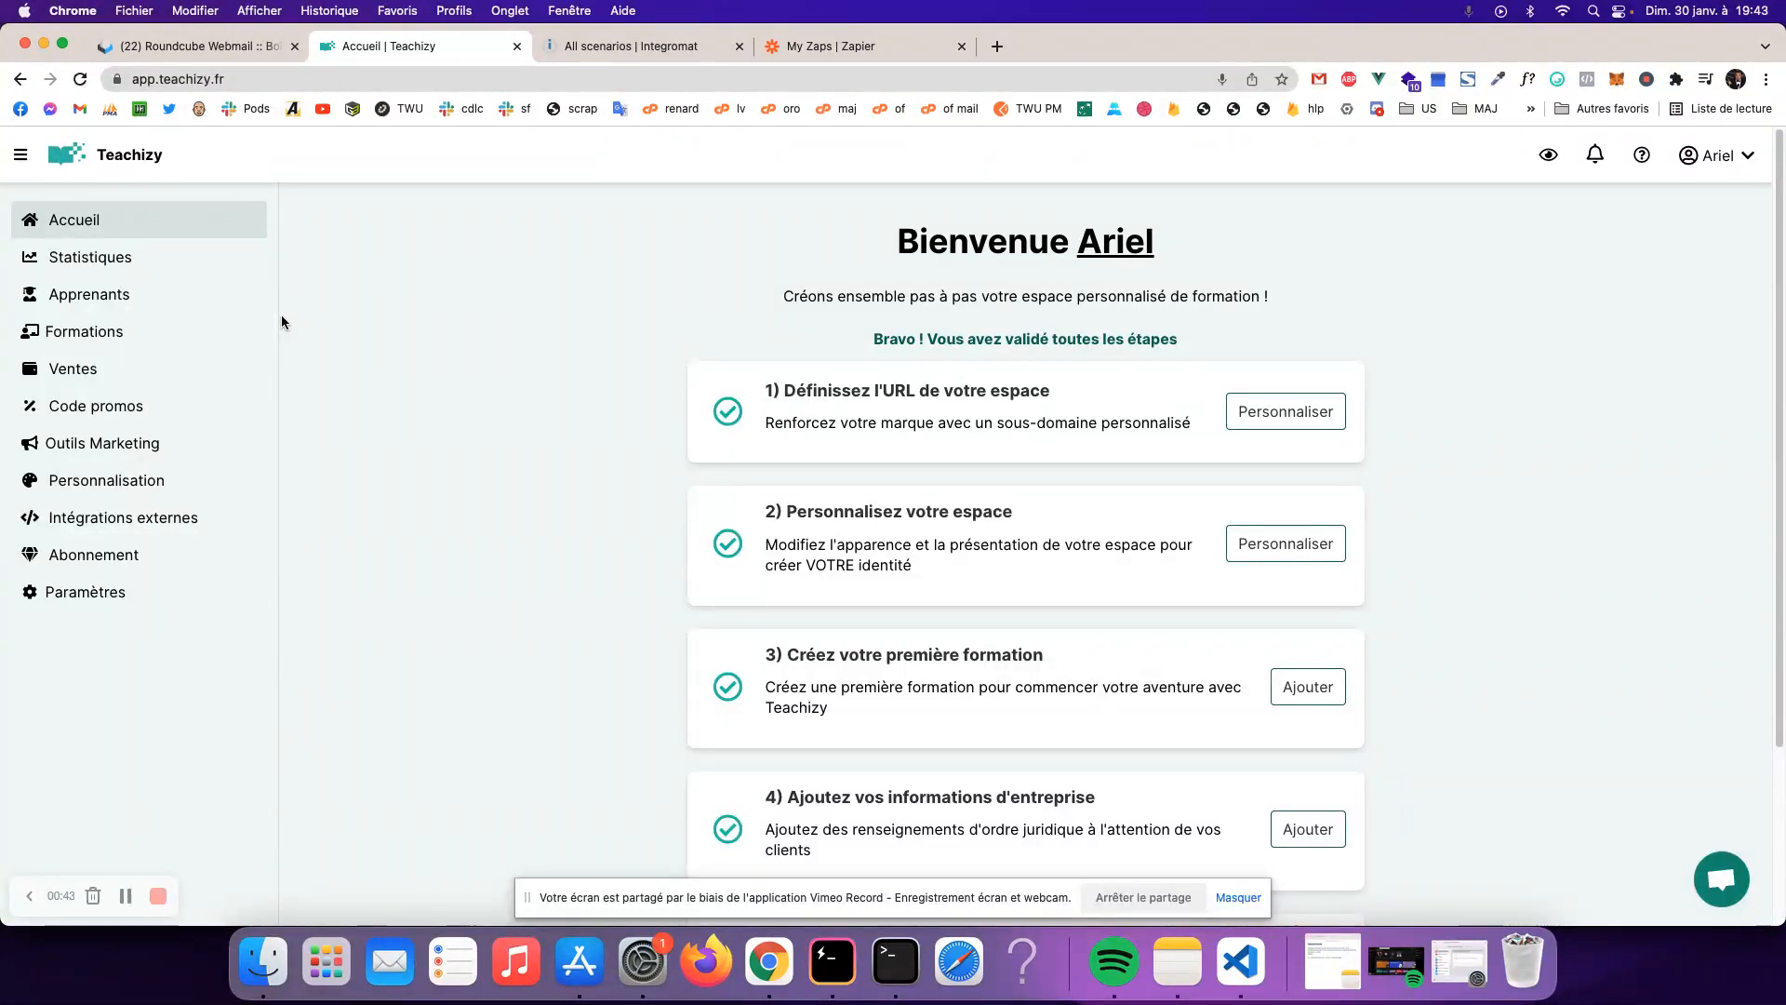
- Open the Formations section to list the published courses, Ma Super Formation ! and Mon Super Bonus !
left_click(140, 330)
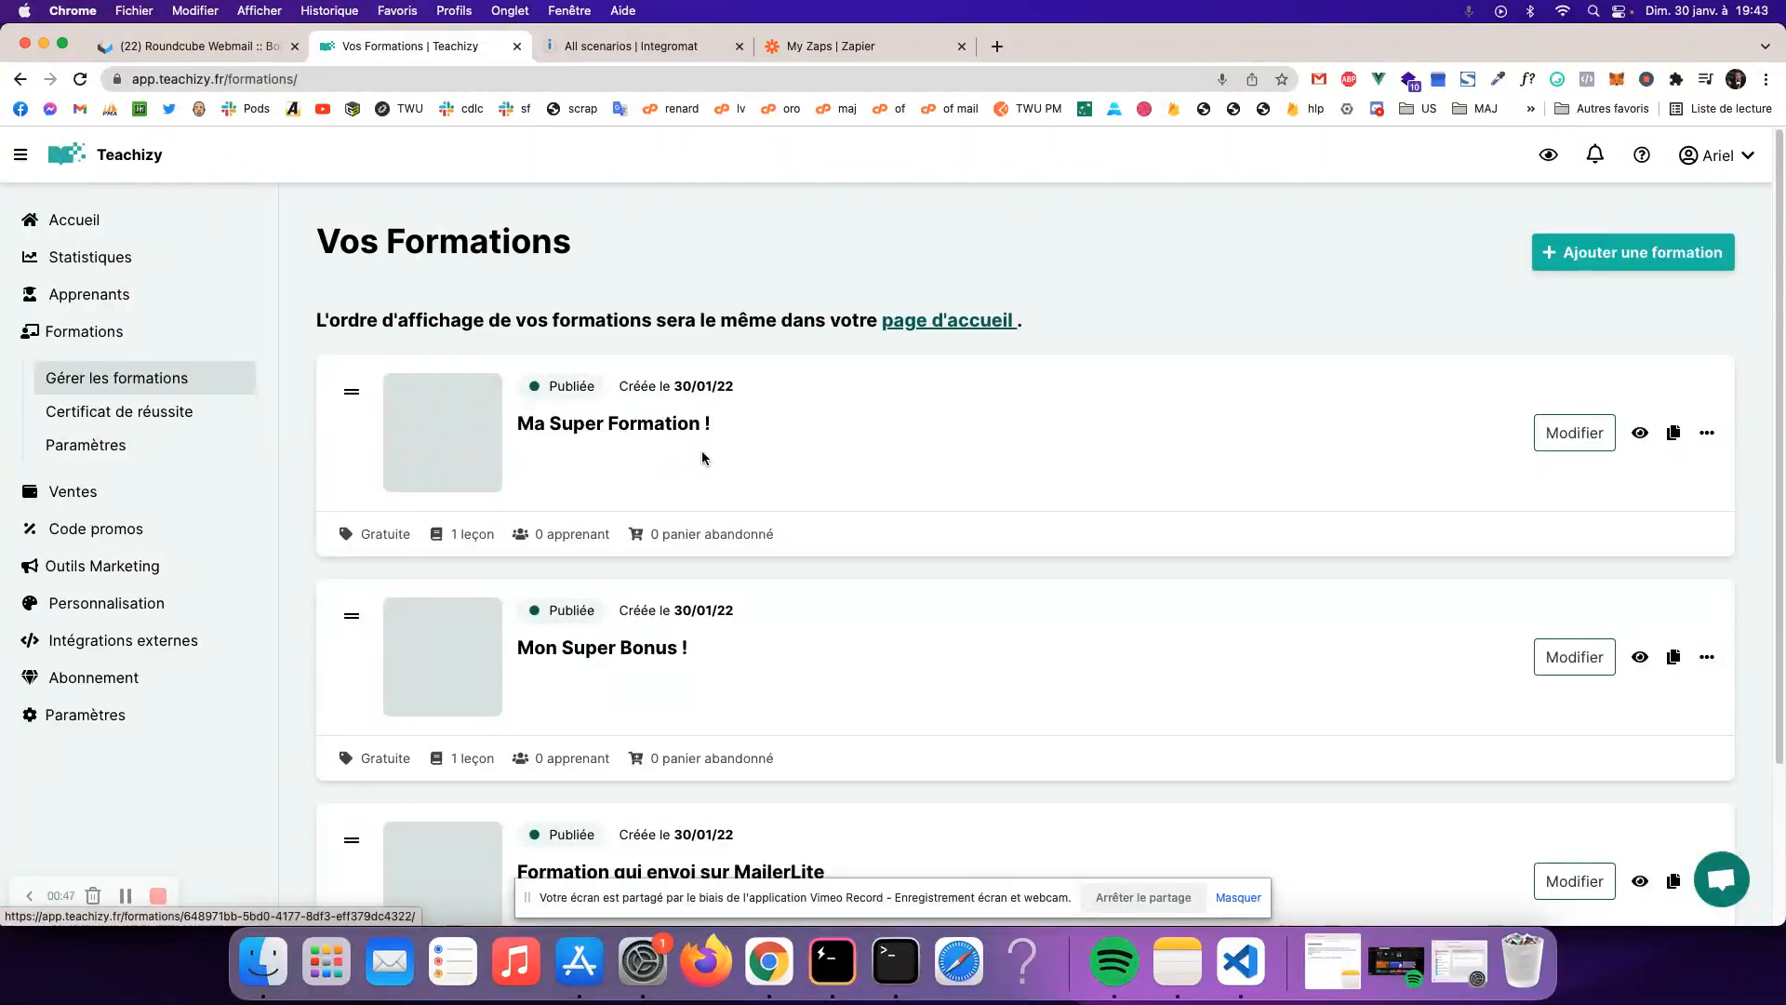
- Open Ma Super Formation !'s Apprenants tab showing 0 learners, dismissing the Inviter un apprenant form
left_click_drag(757, 434, 518, 424)
left_click(599, 436)
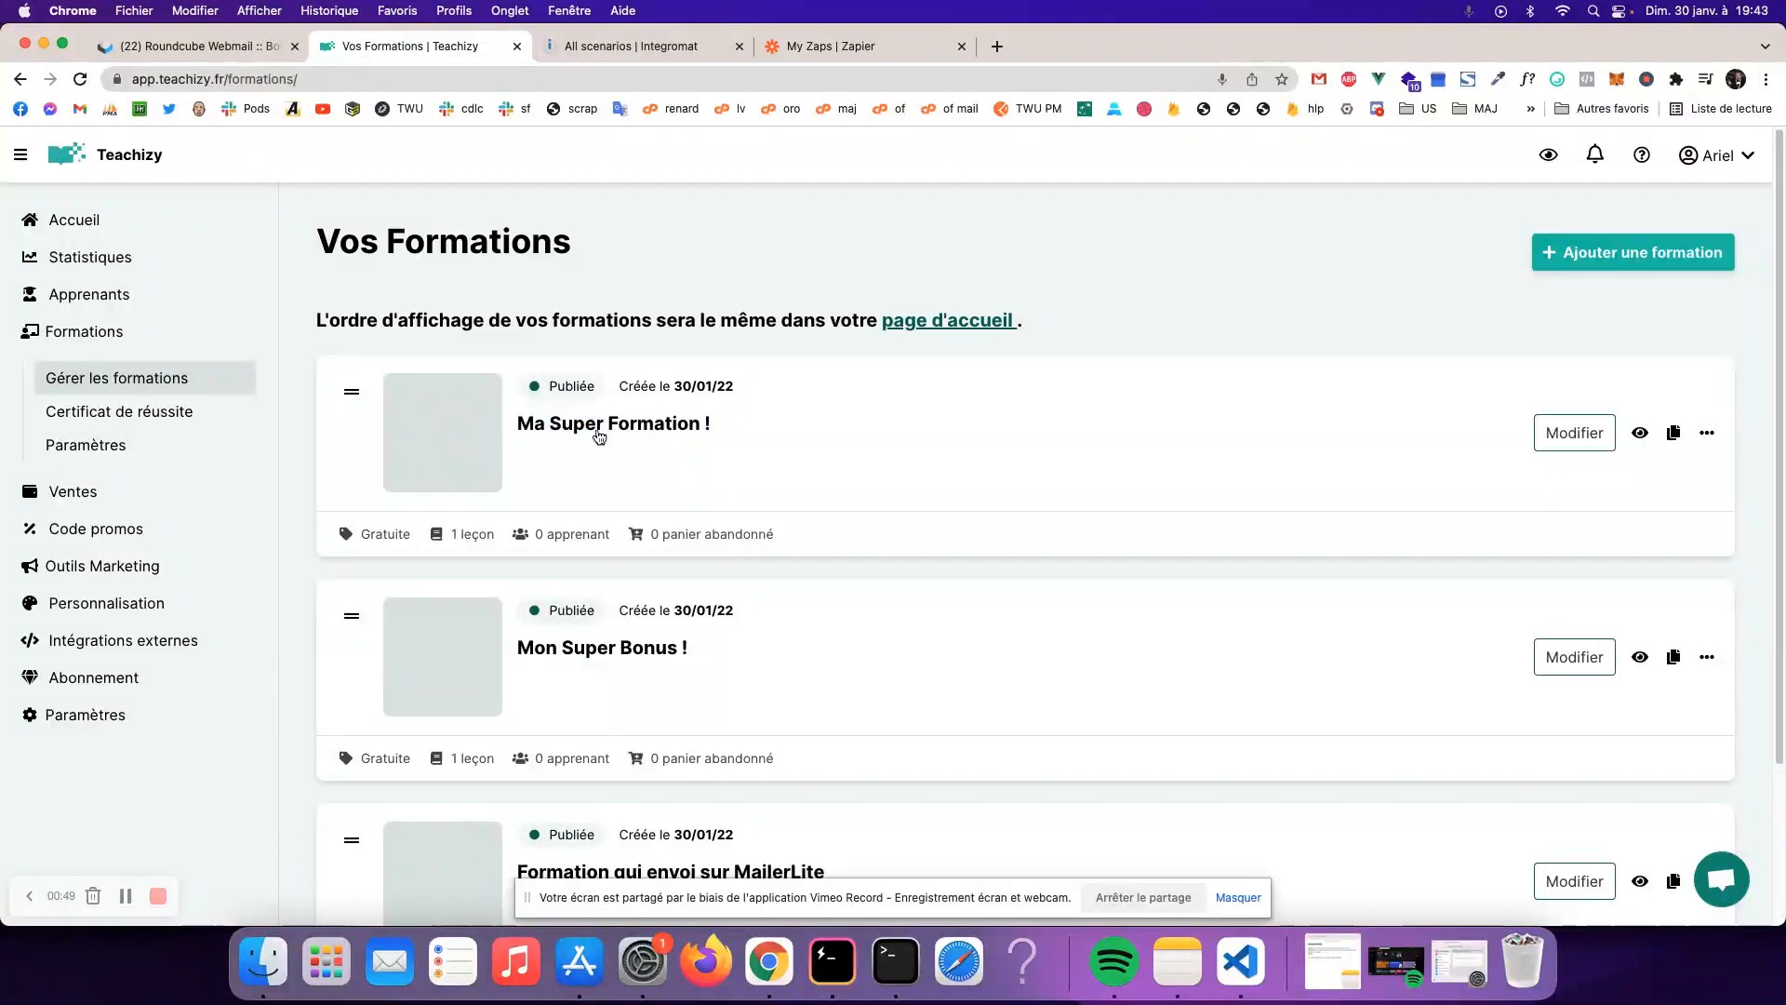
left_click(810, 398)
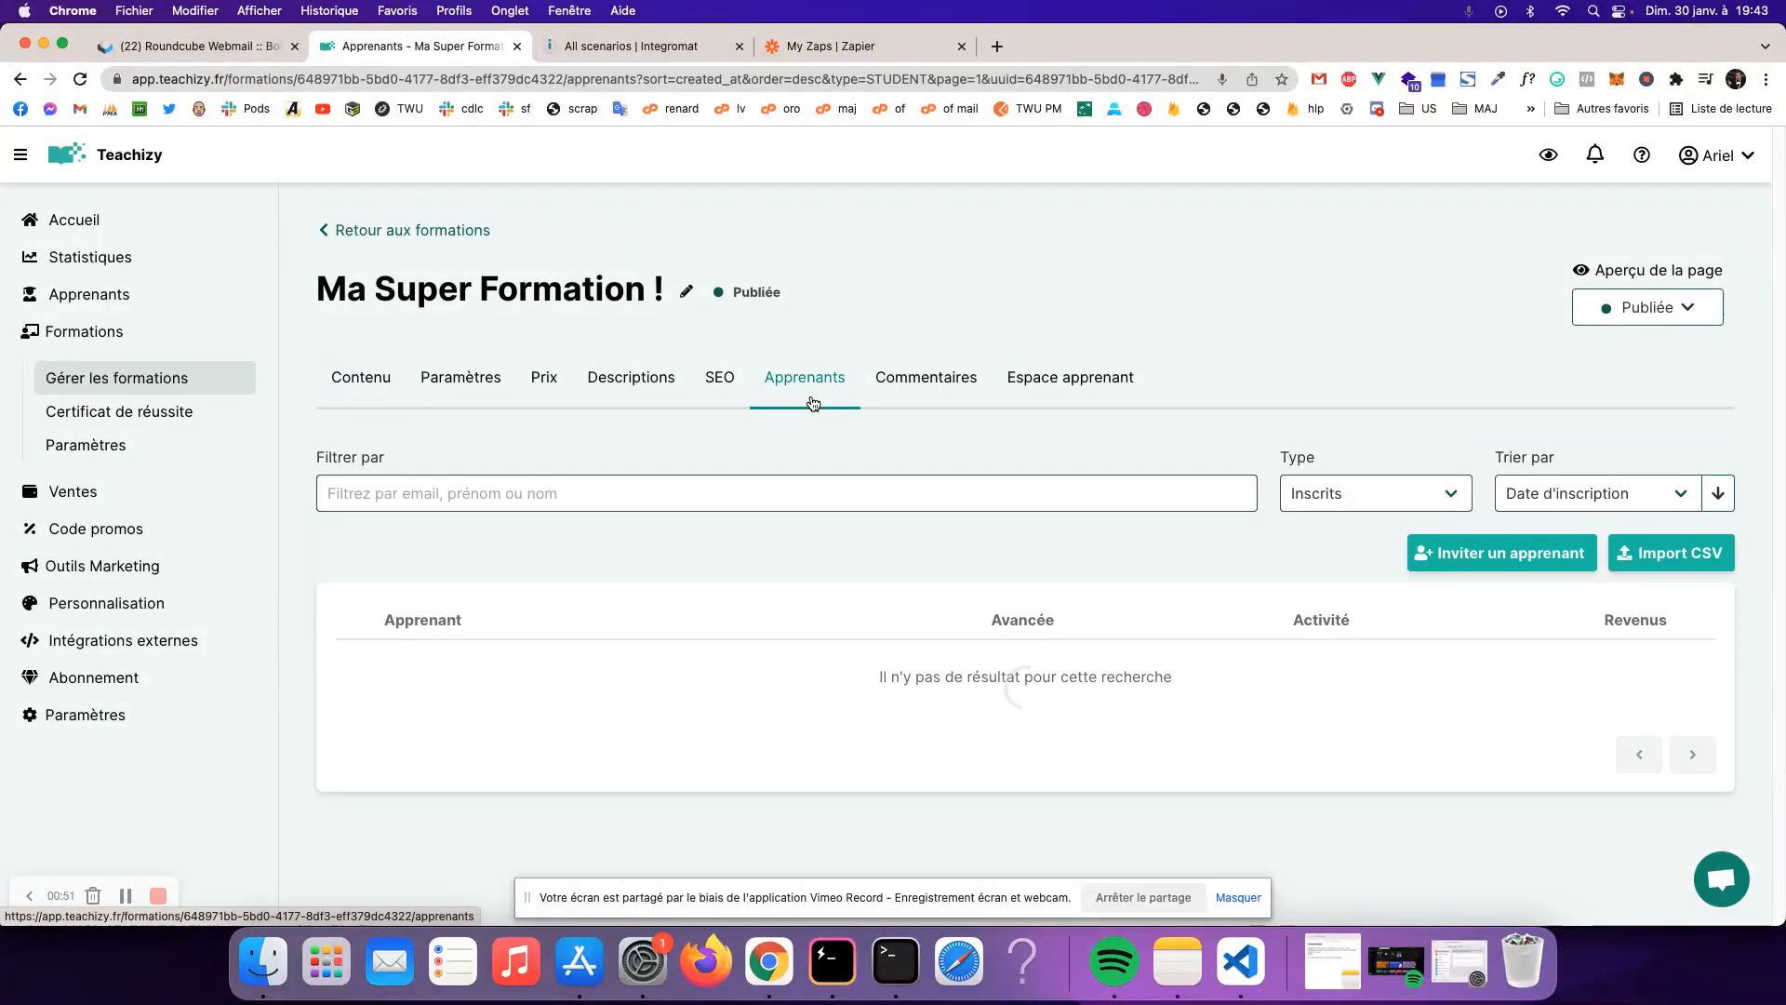
left_click(1495, 563)
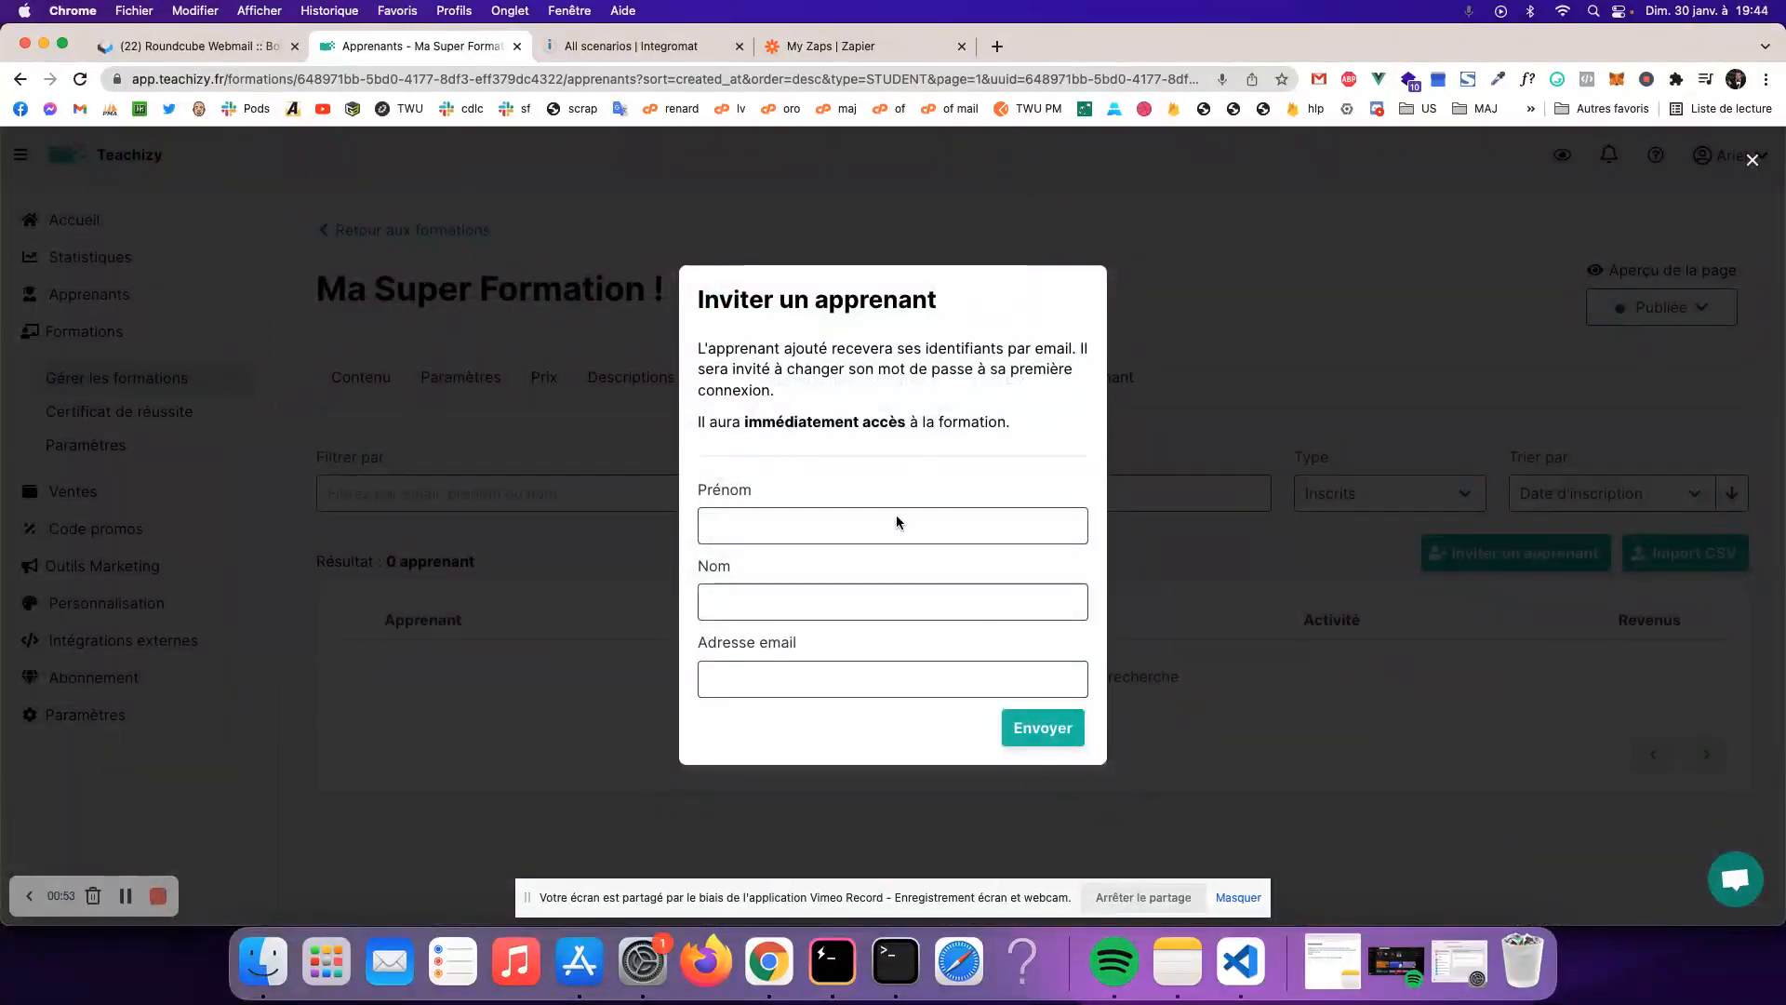
left_click(1224, 614)
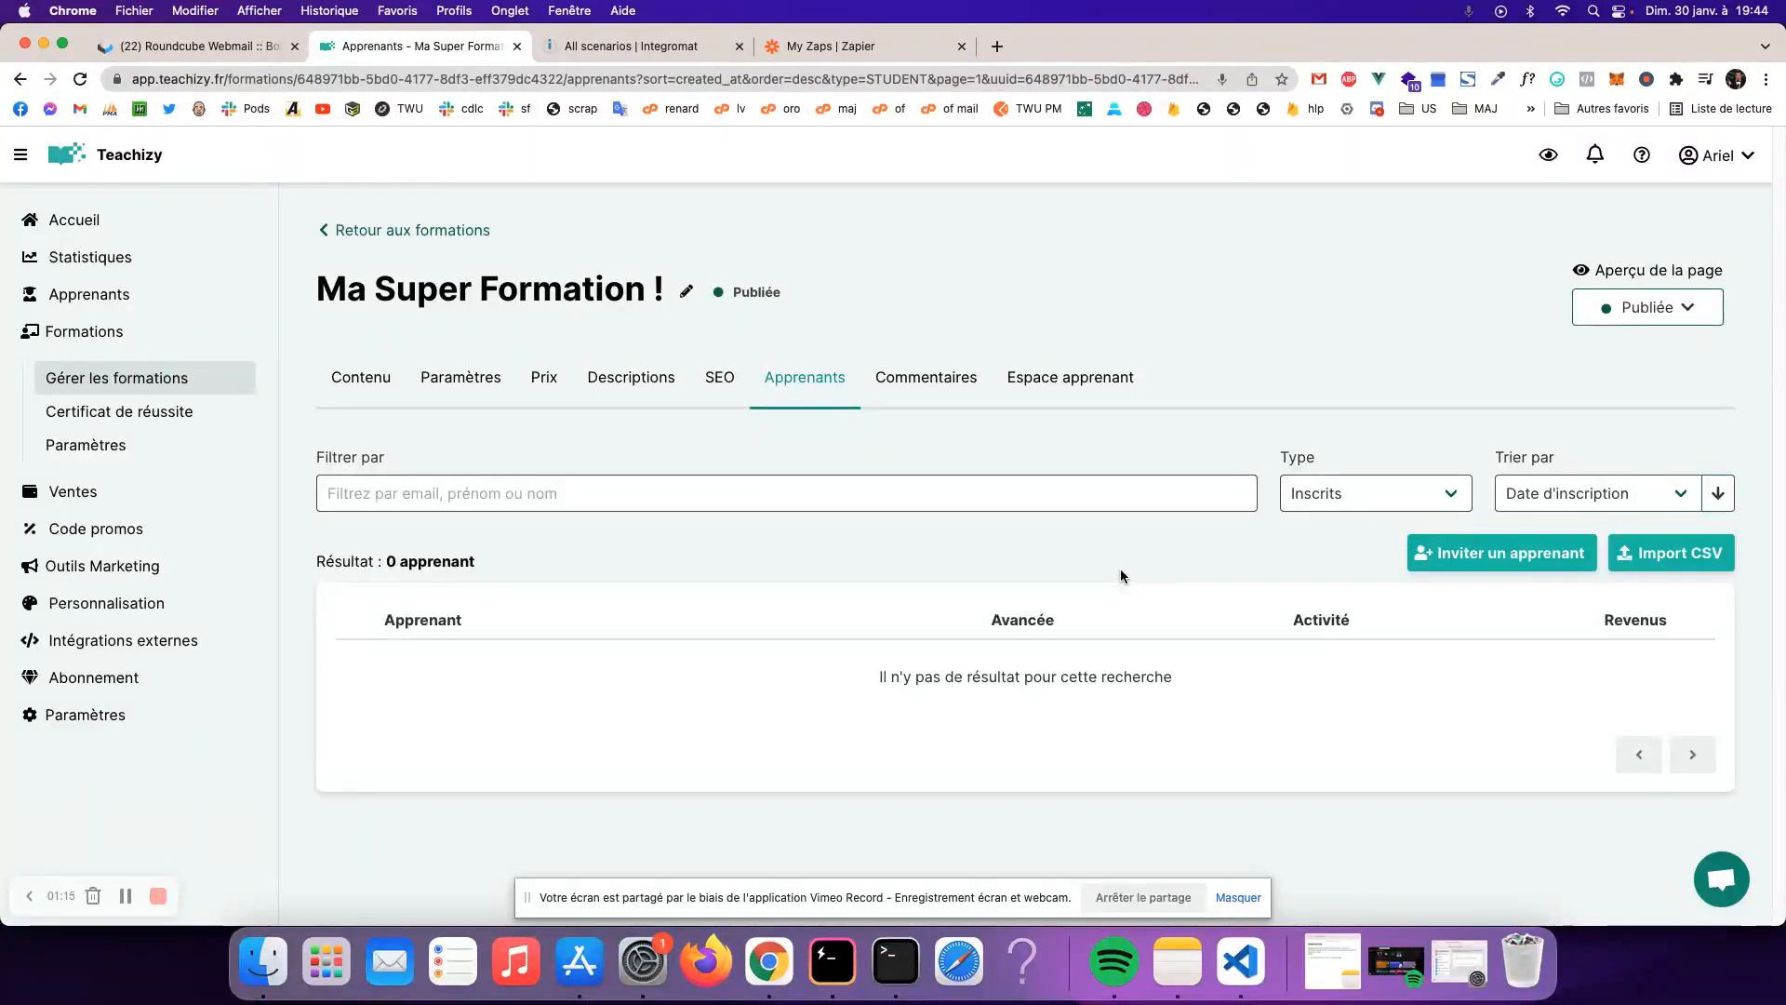
- Review the Zapier and Integromat connector links under Outils Marketing > Automatisations, then return to Formations
left_click(112, 565)
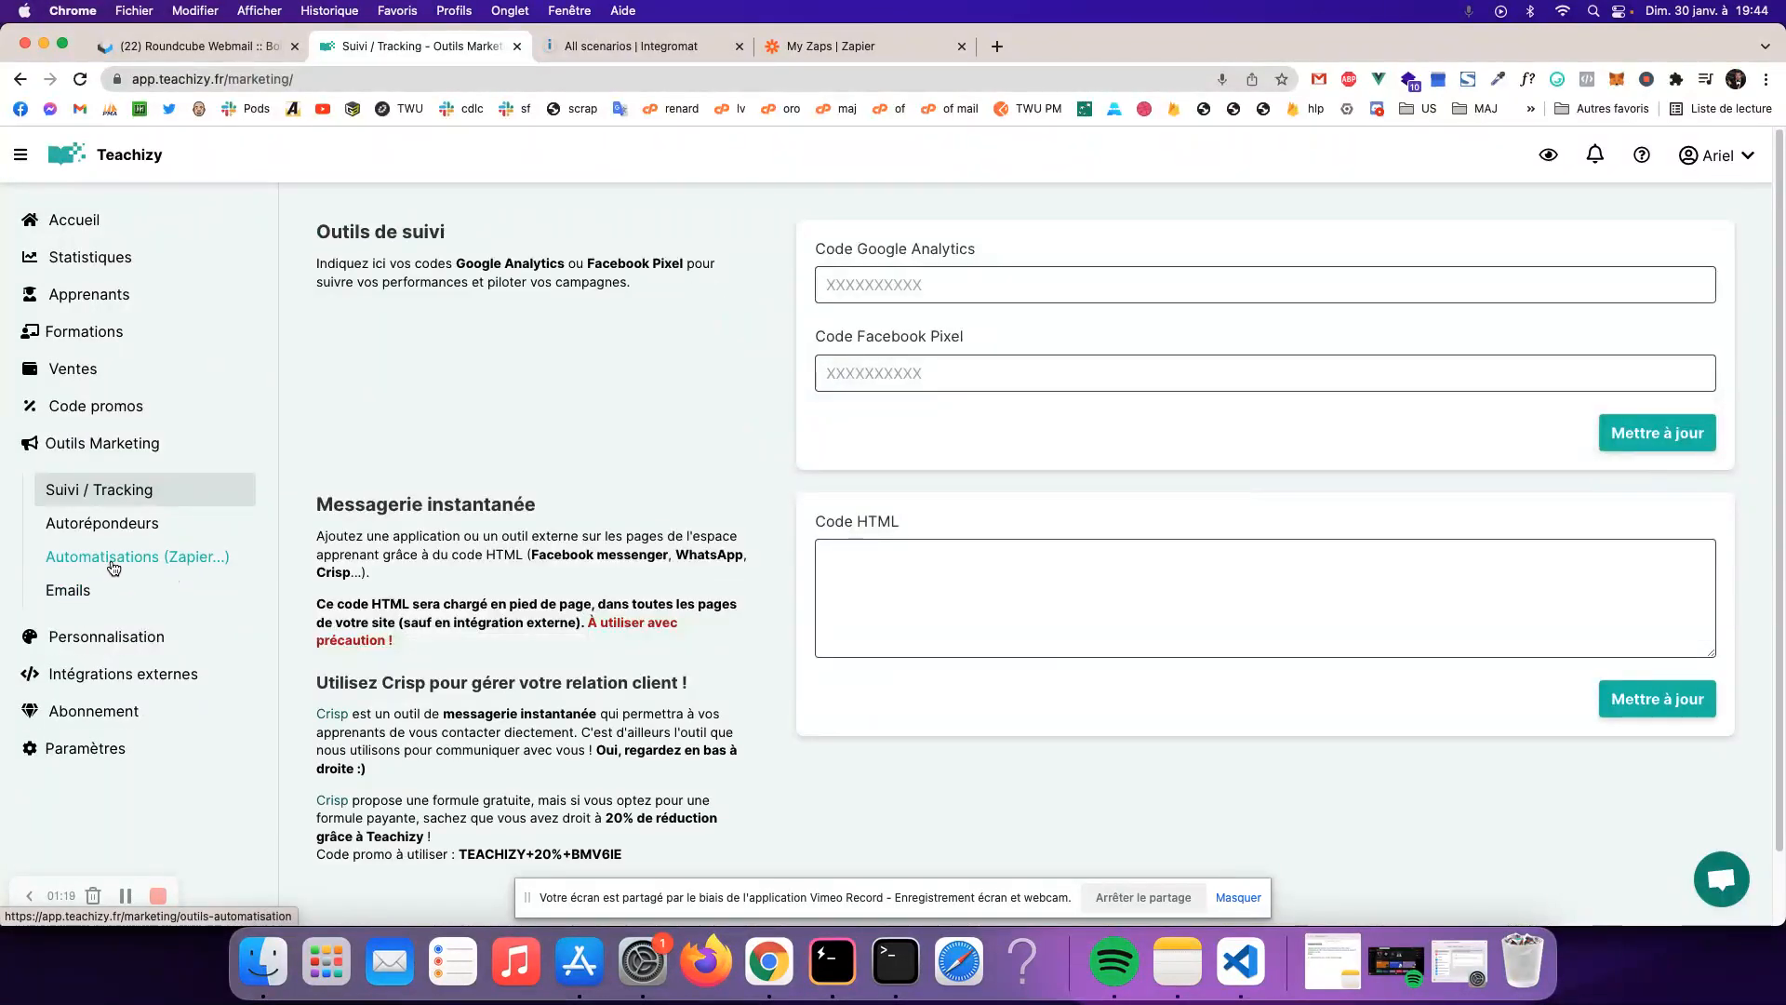
left_click(108, 562)
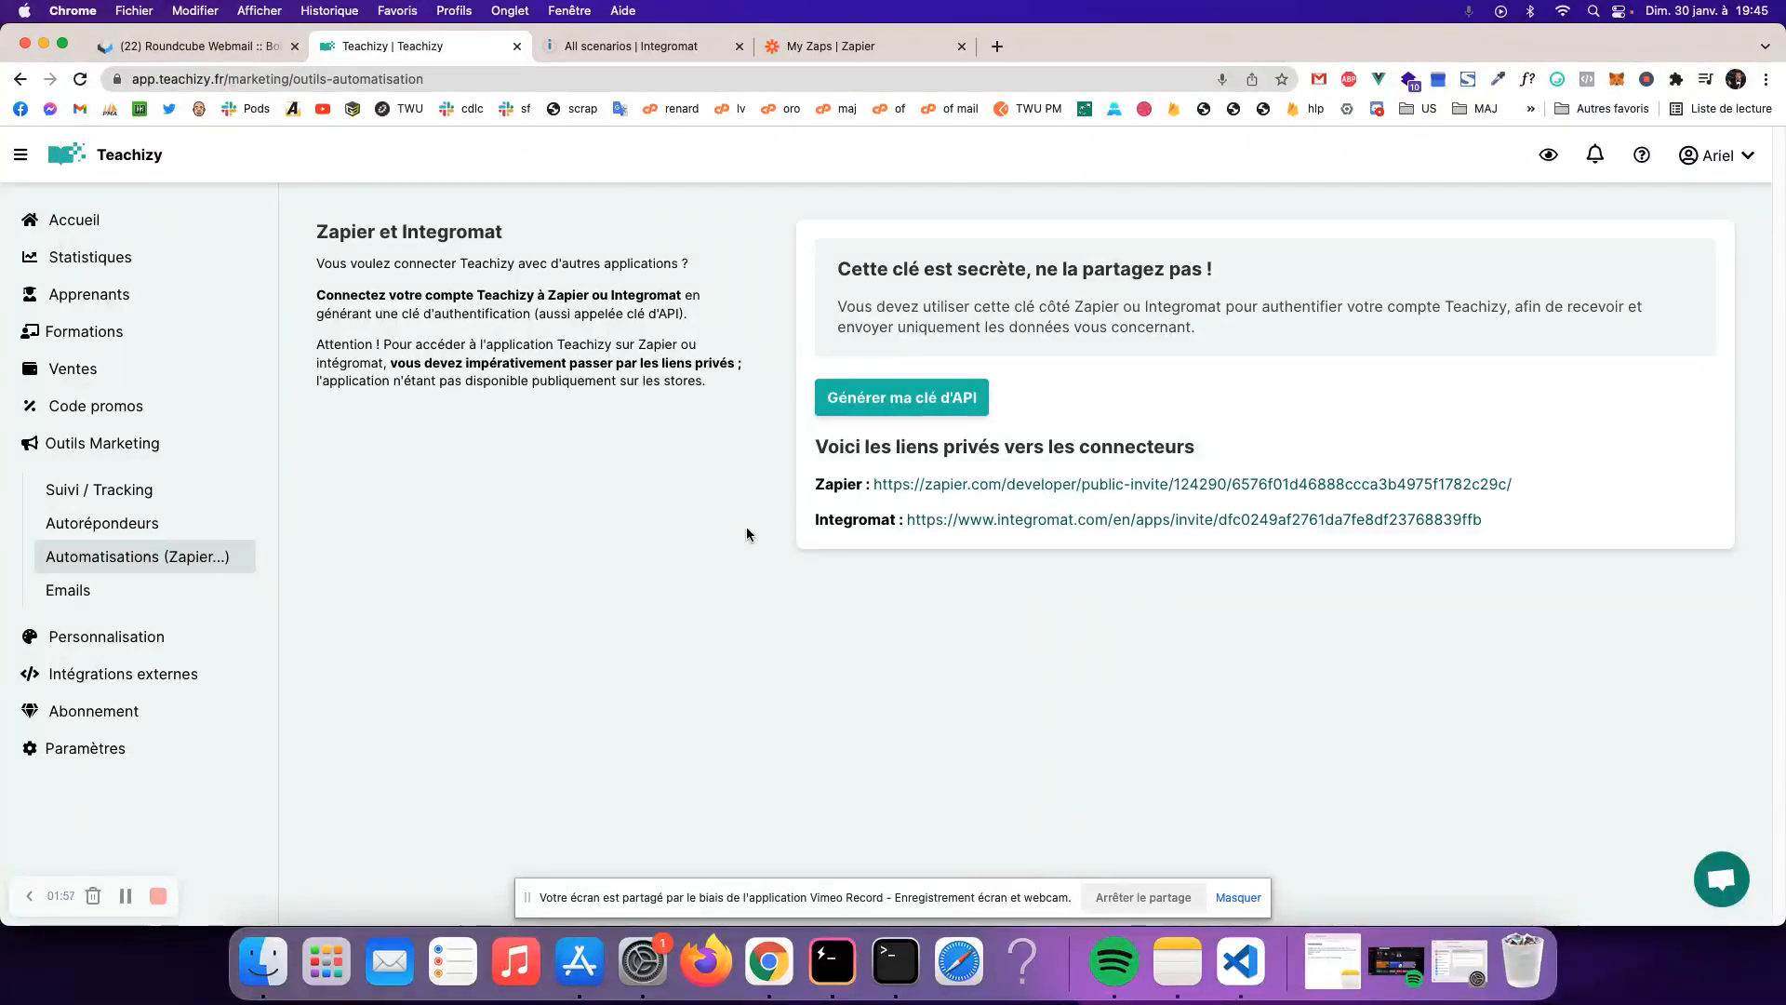
left_click(83, 331)
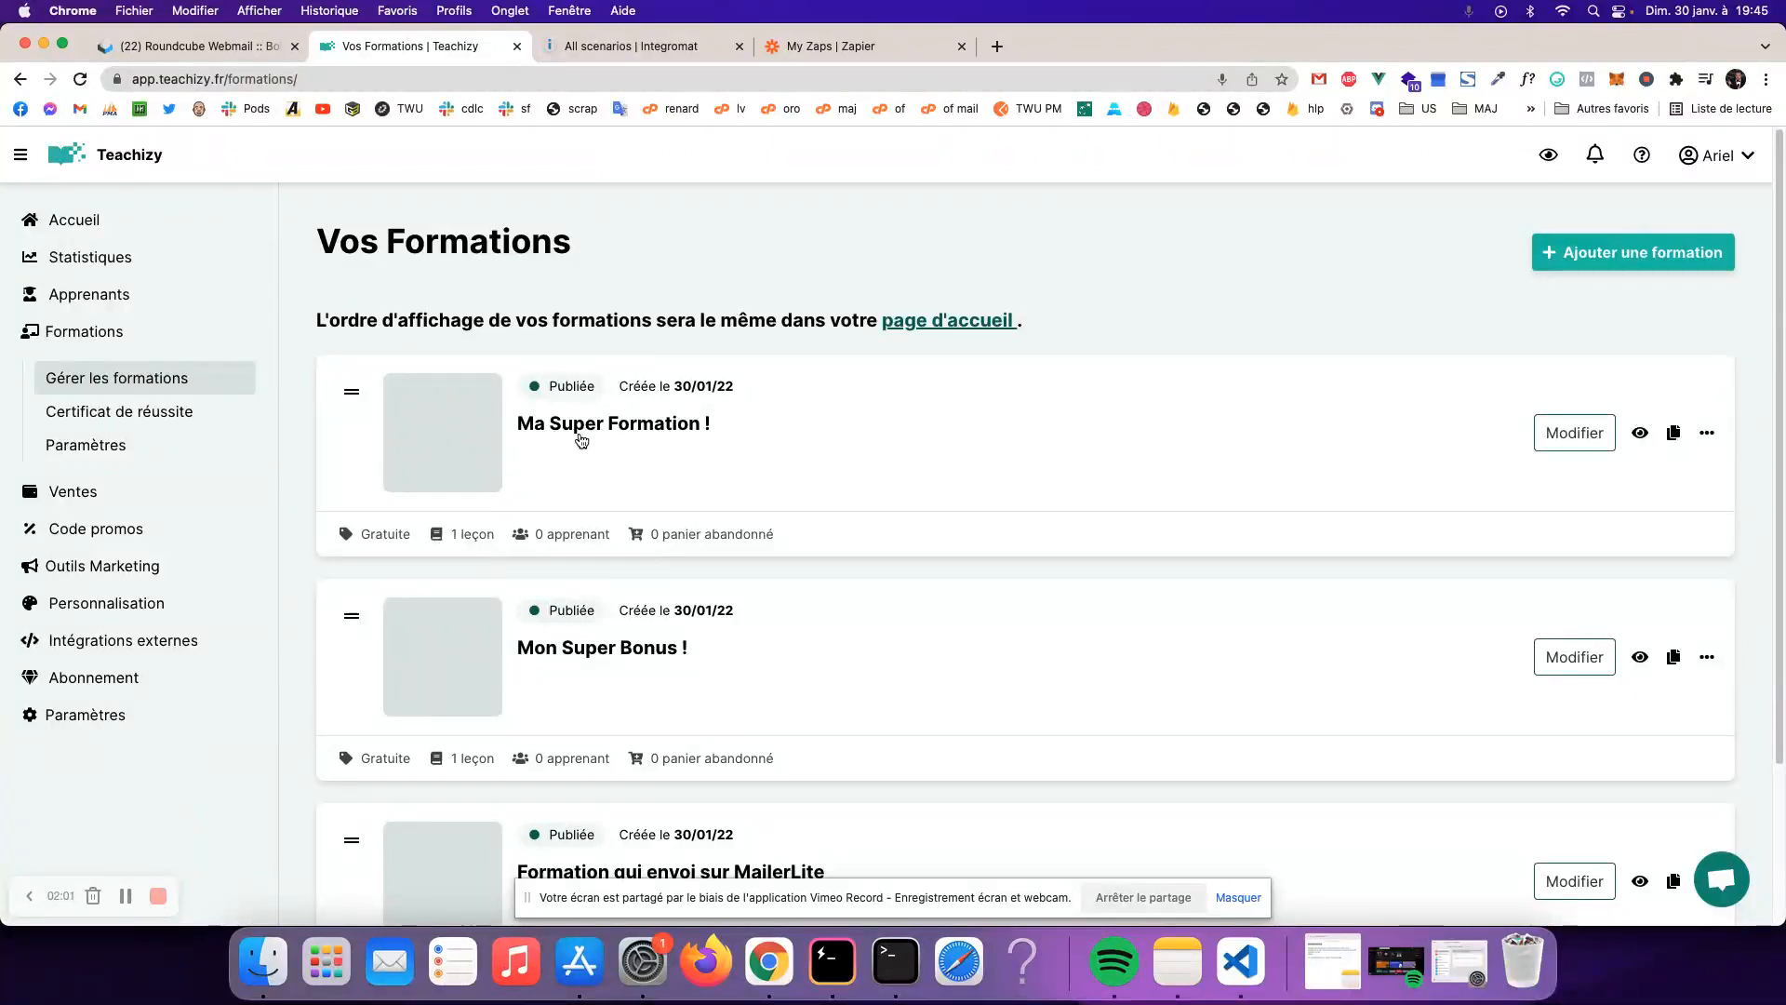
- Find the signup webhook URL in Ma Super Formation !'s Paramètres WebHooks section, then view Zapier's zaps list
scroll(507, 577, "down", 3)
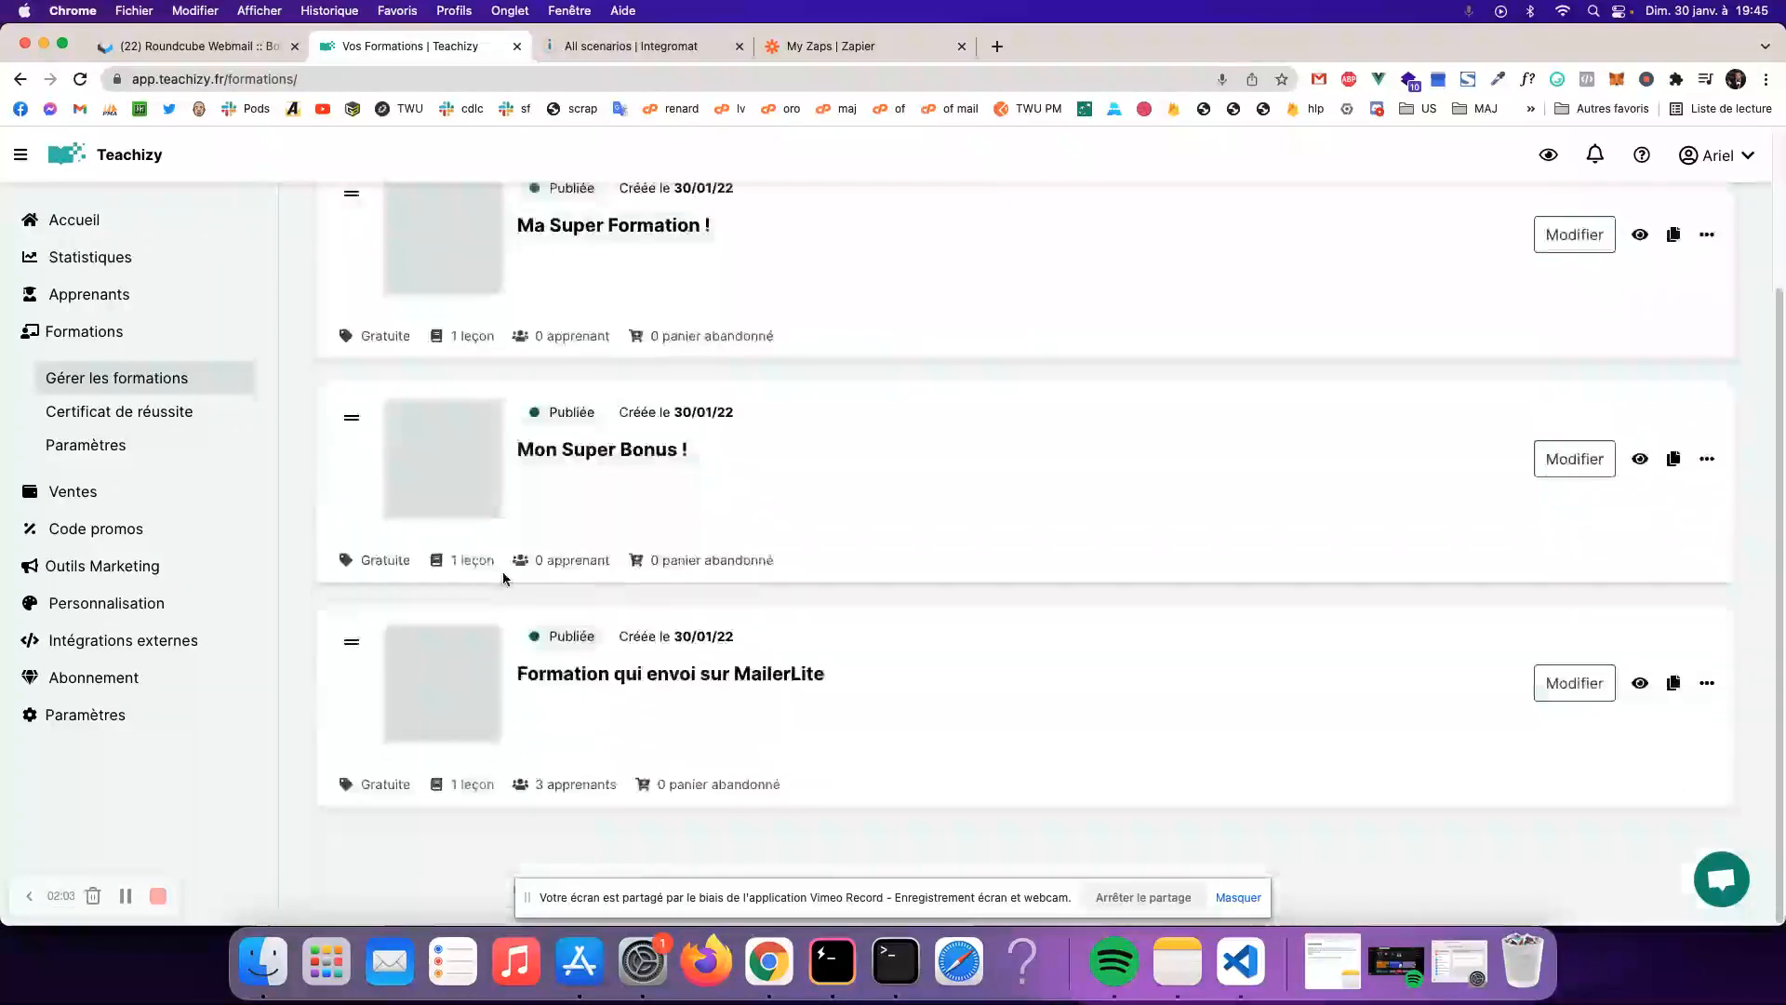
scroll(773, 493, "up", 3)
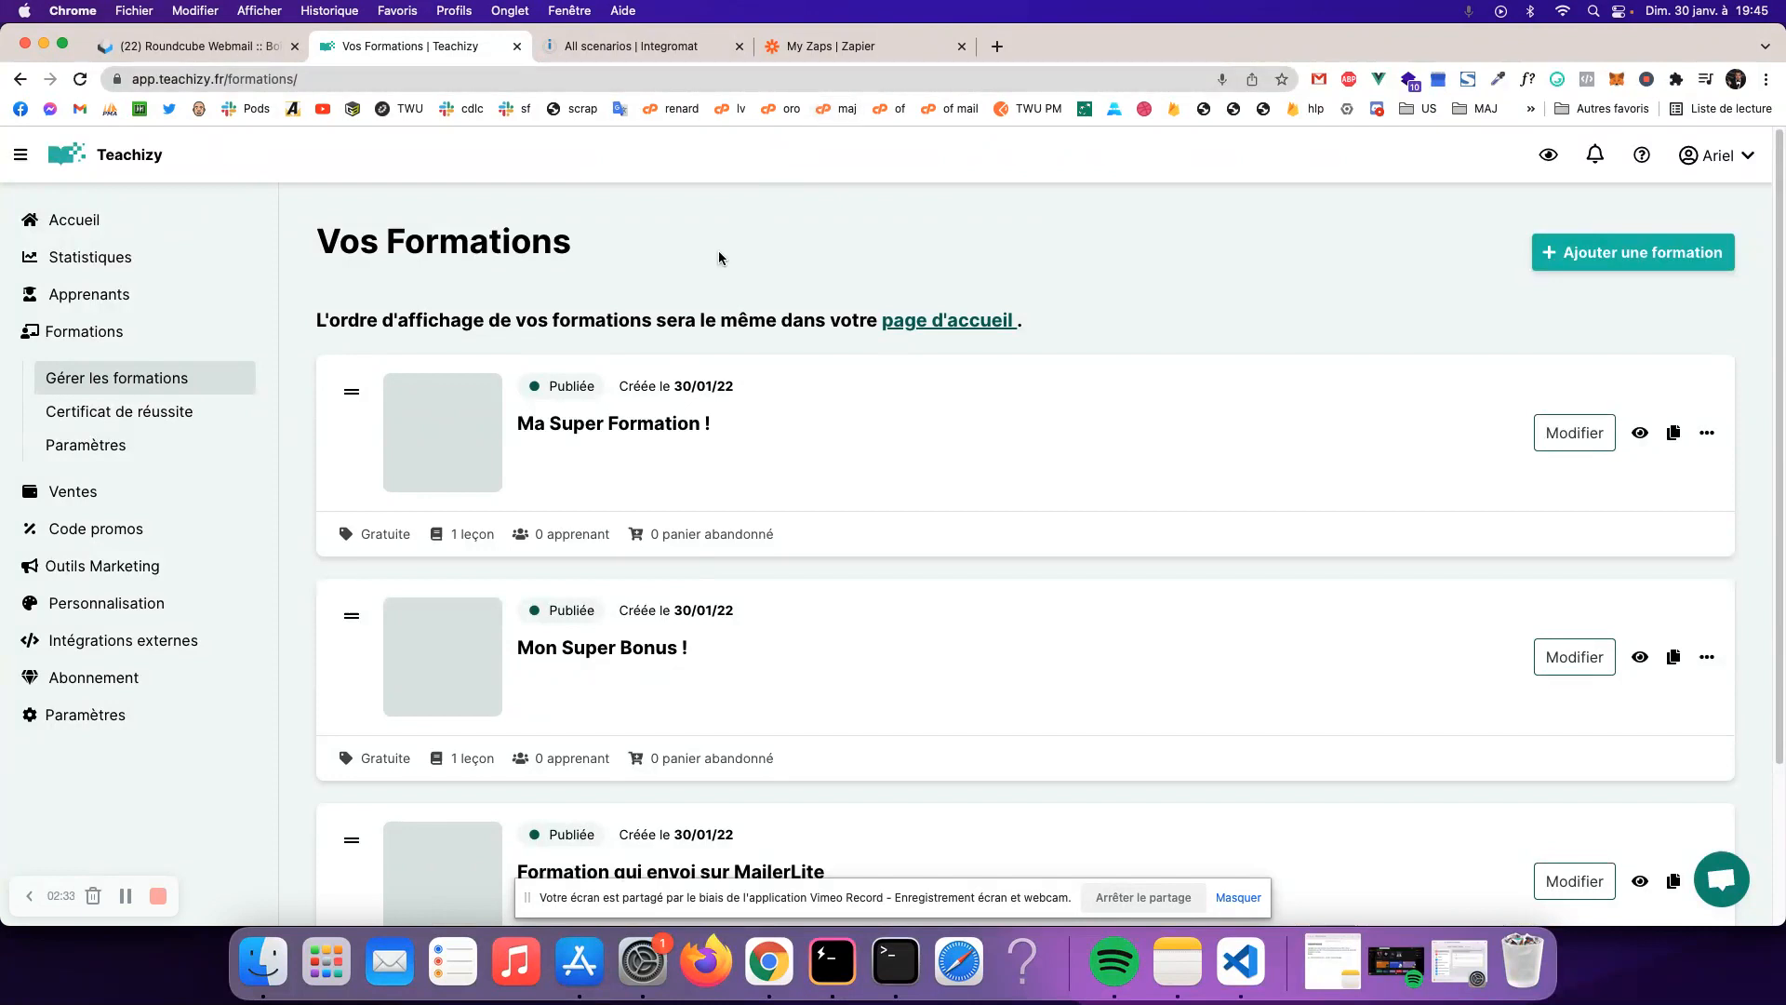
left_click(623, 423)
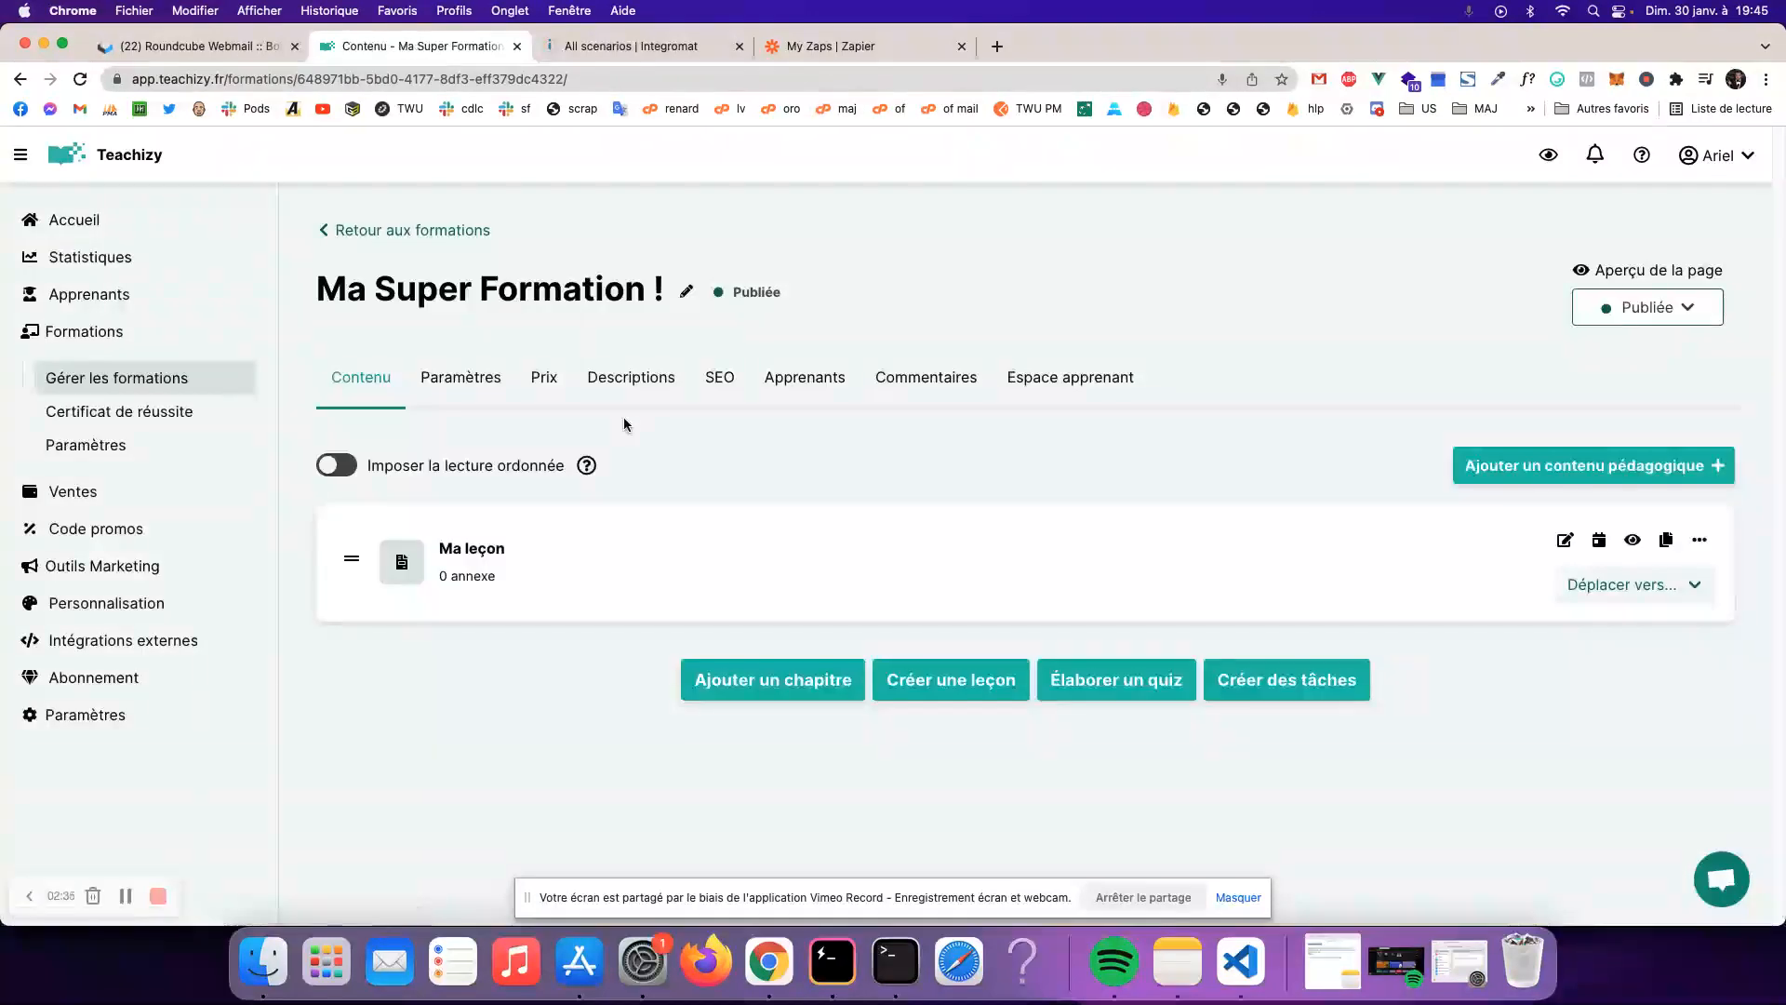
left_click(442, 379)
scroll(526, 521, "down", 10)
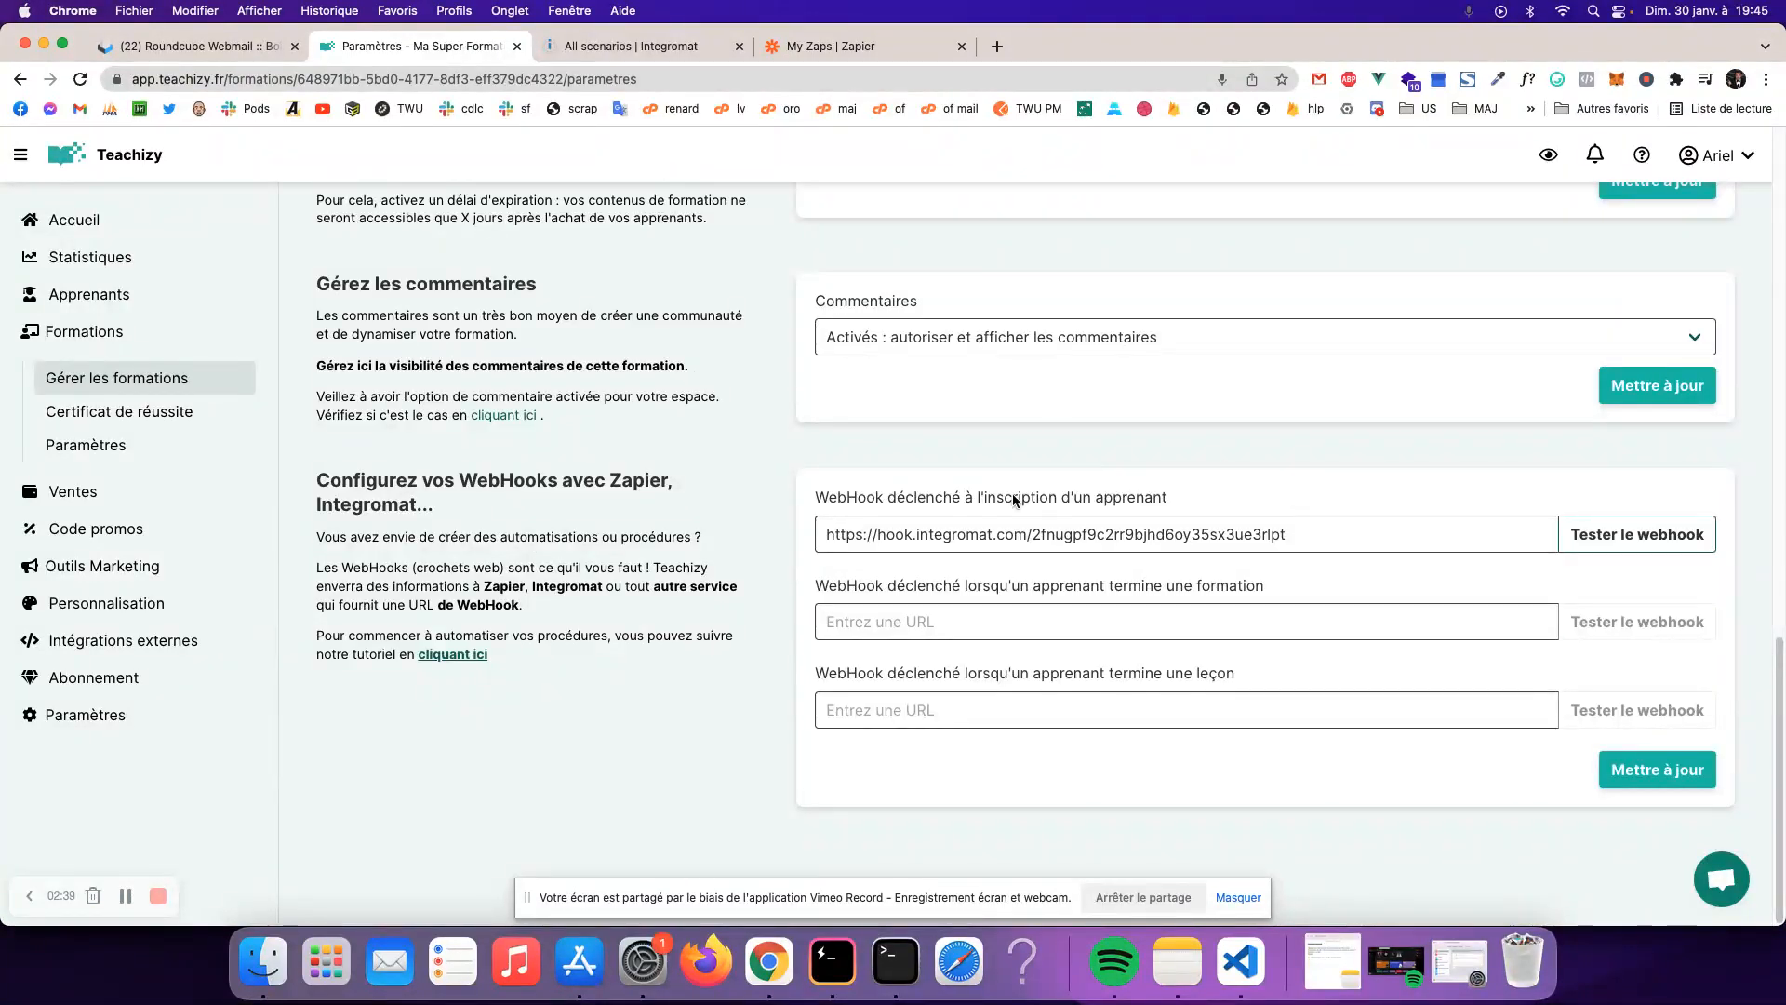
left_click_drag(1299, 537, 735, 540)
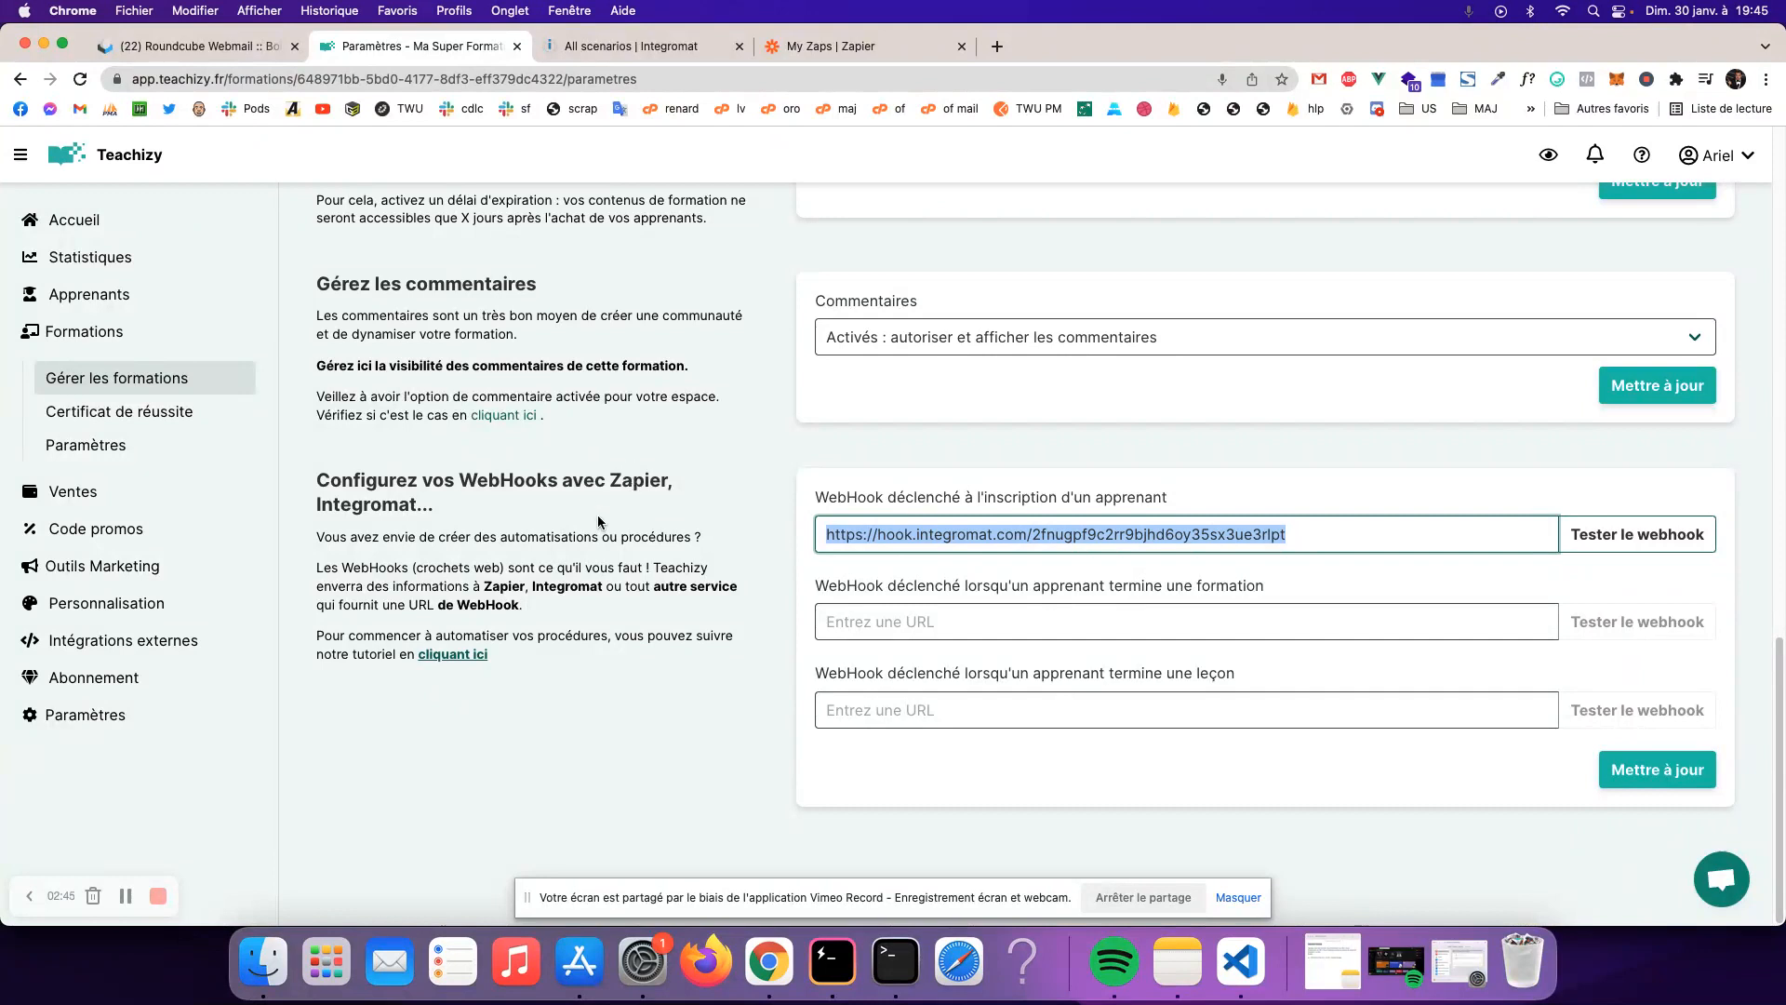
left_click_drag(844, 51, 651, 51)
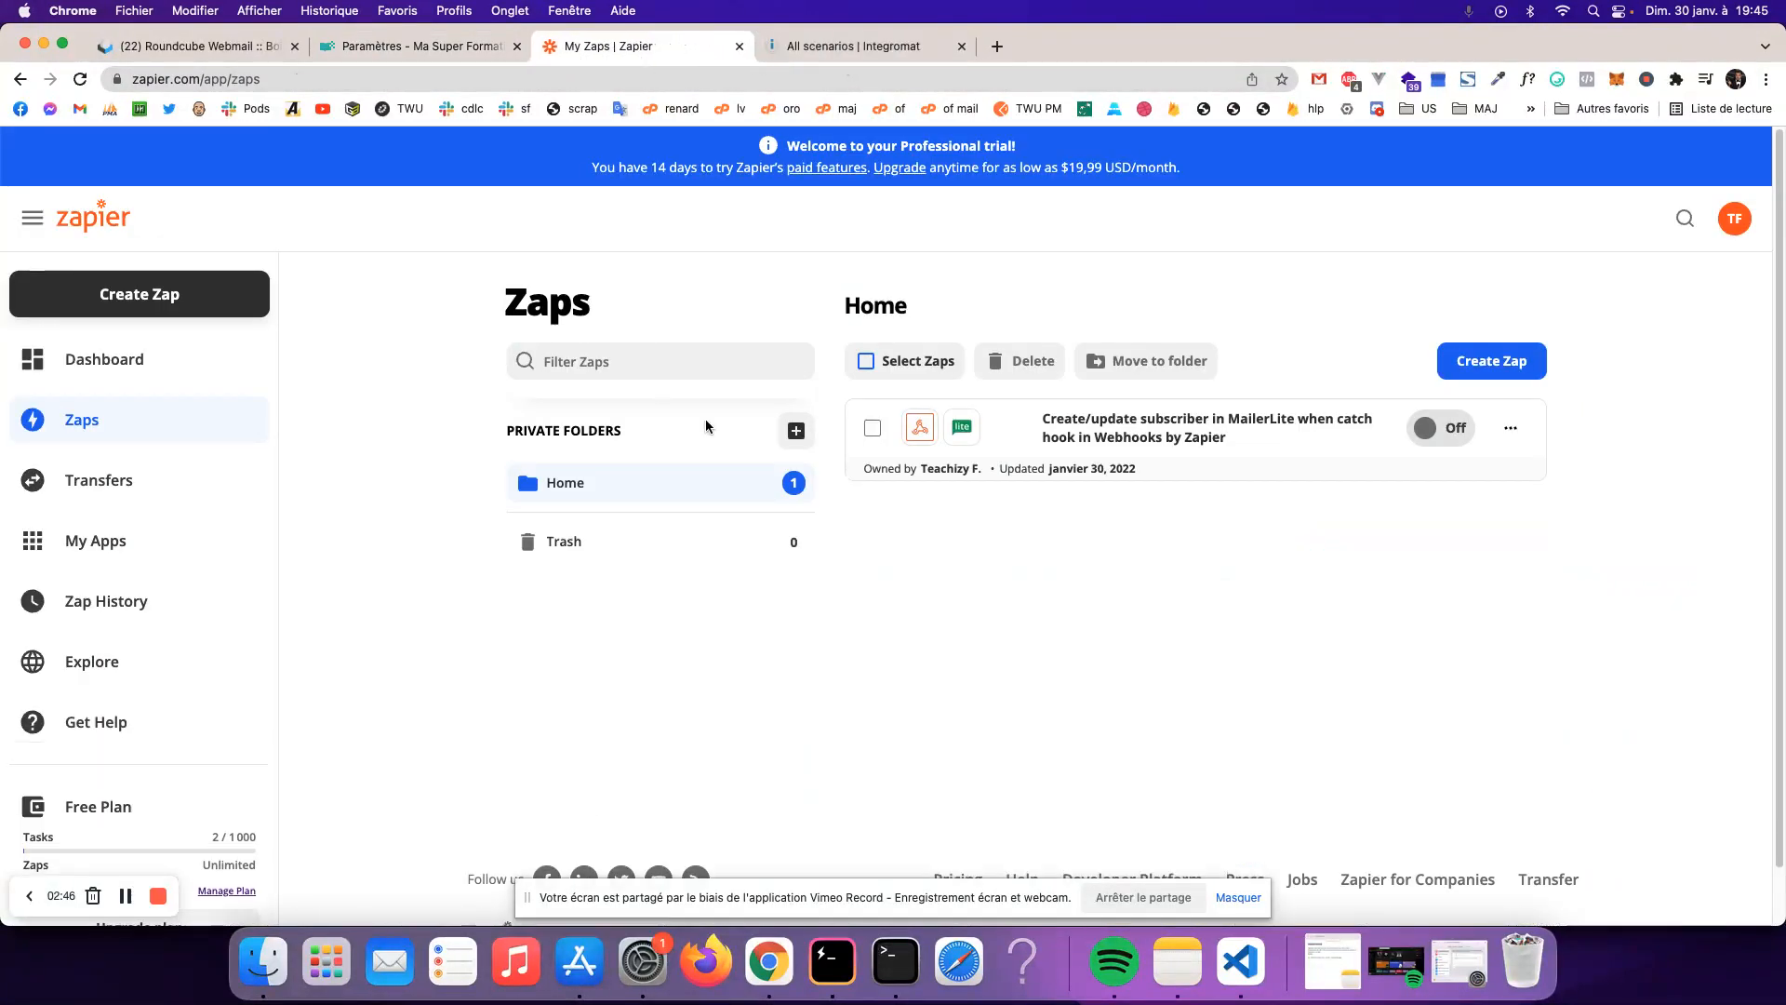
- Create a zap with a Webhooks by Zapier Catch Hook trigger, copy its URL, and select Teachizy's old webhook URL
left_click(1490, 364)
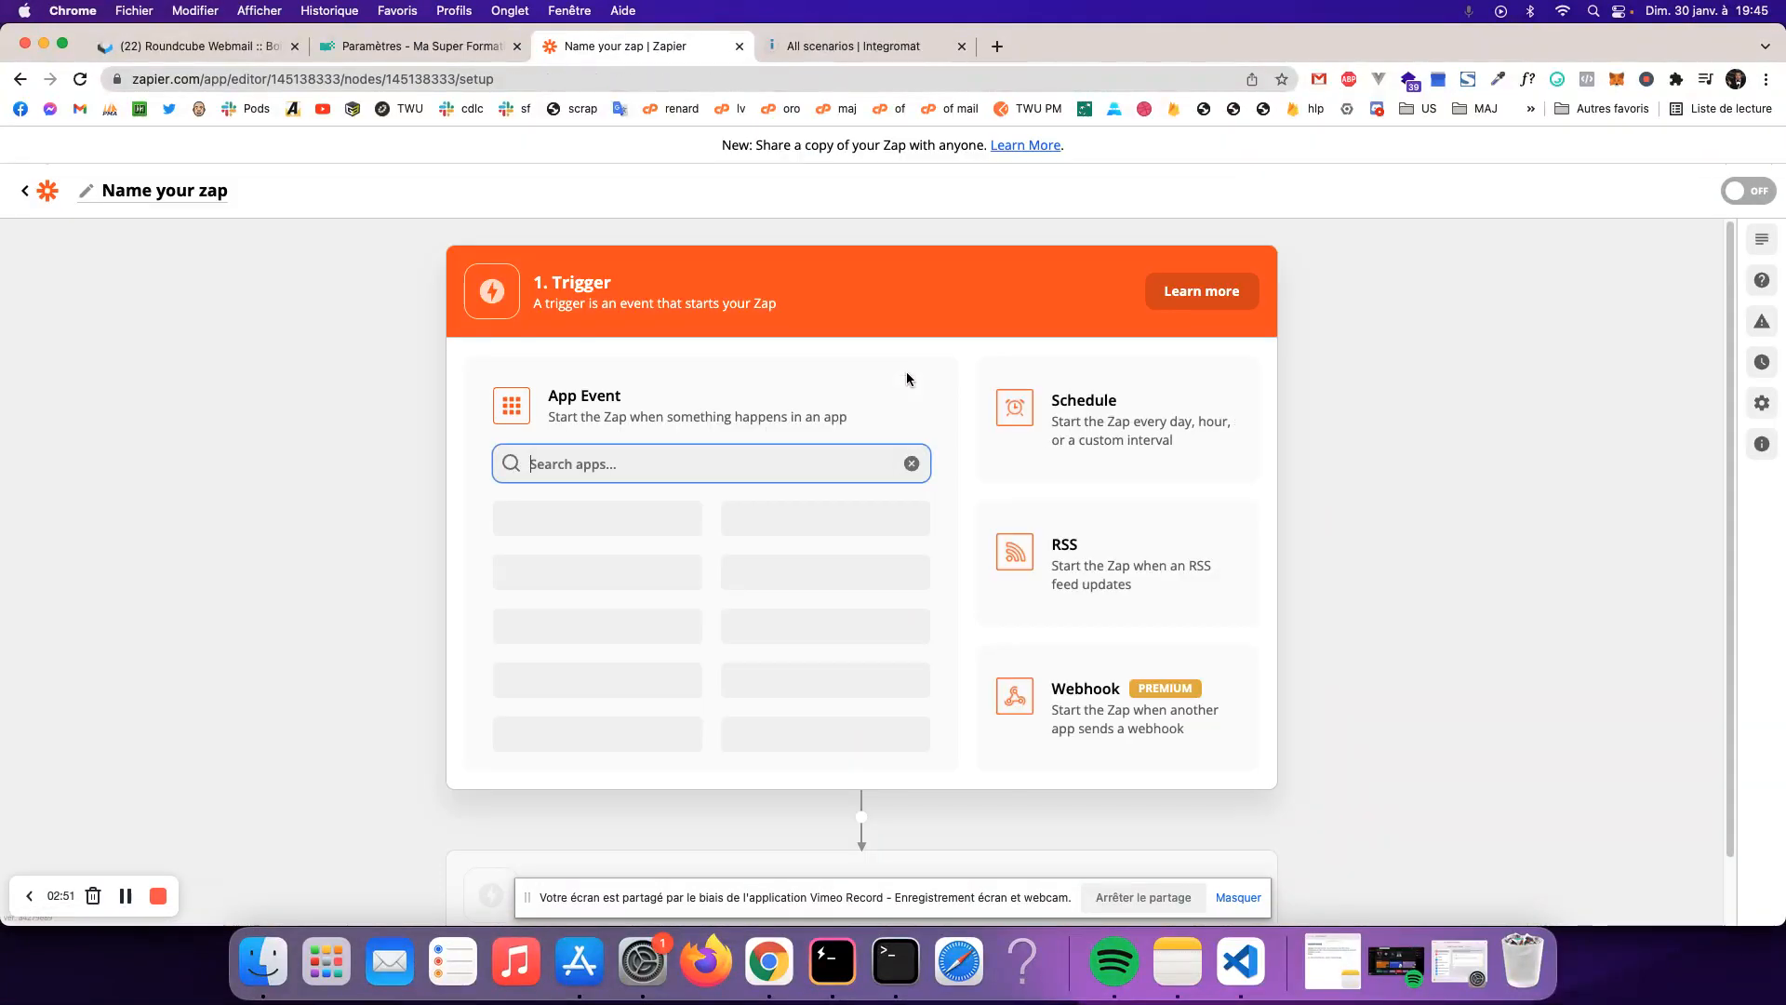
type("webhooks")
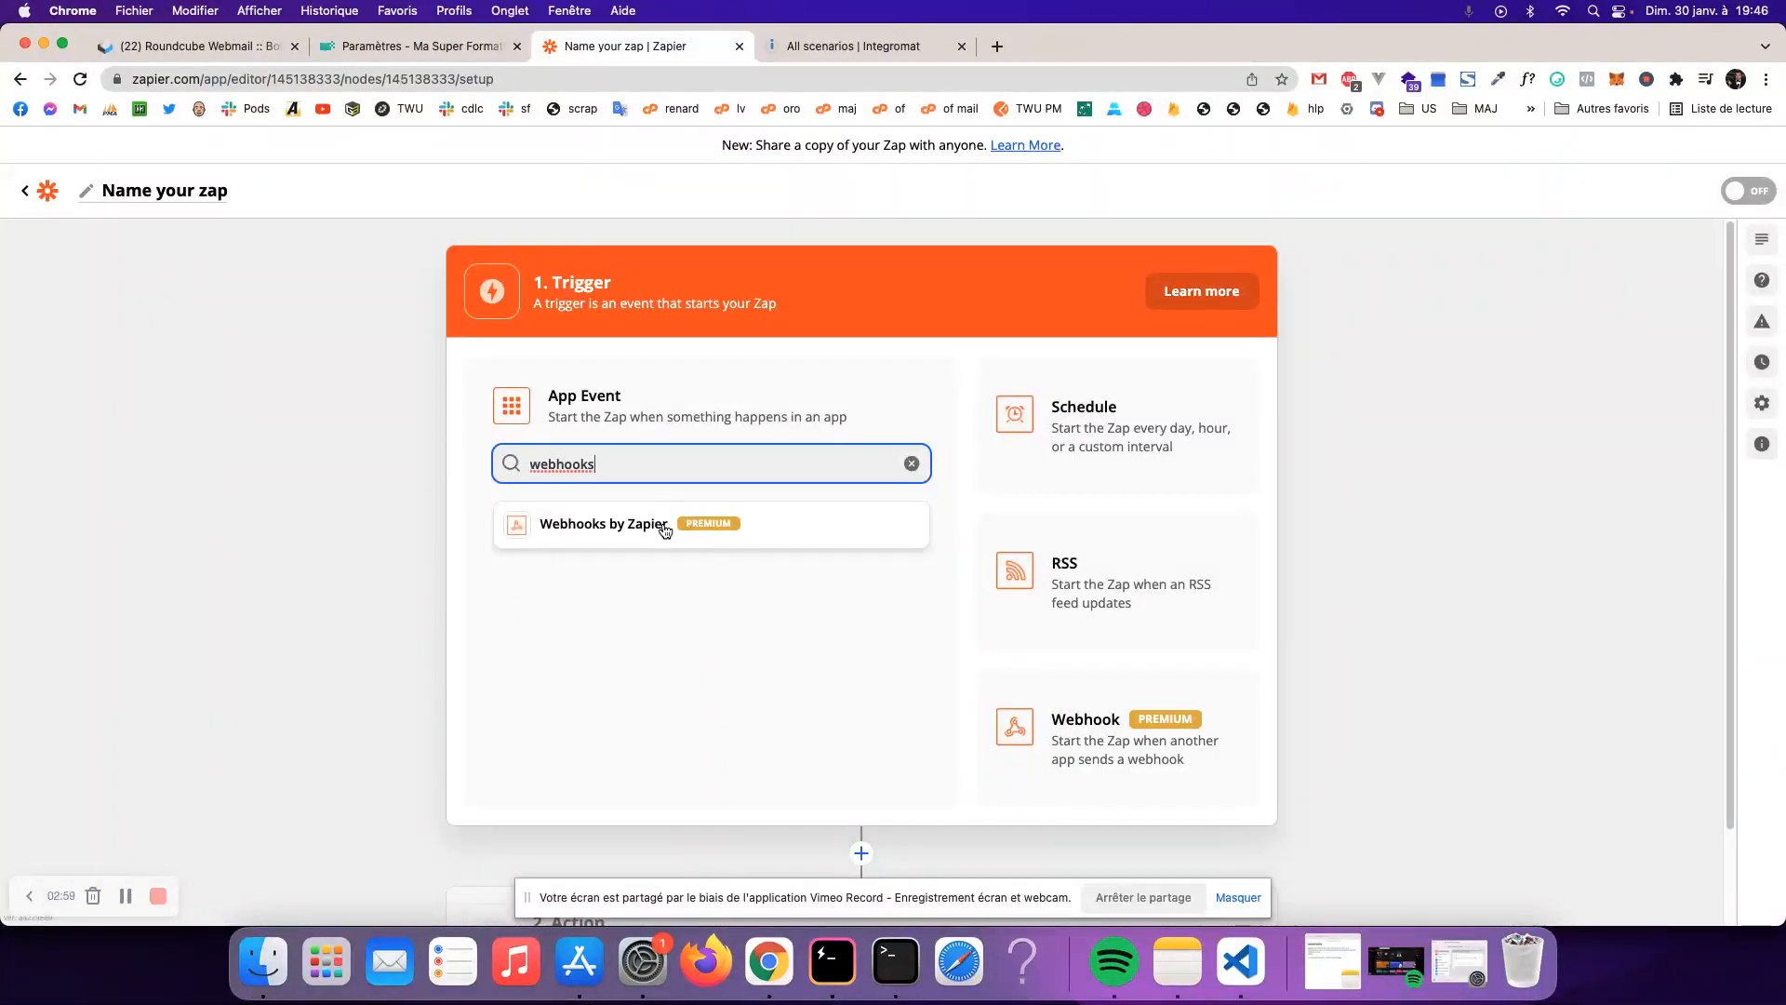
left_click(664, 527)
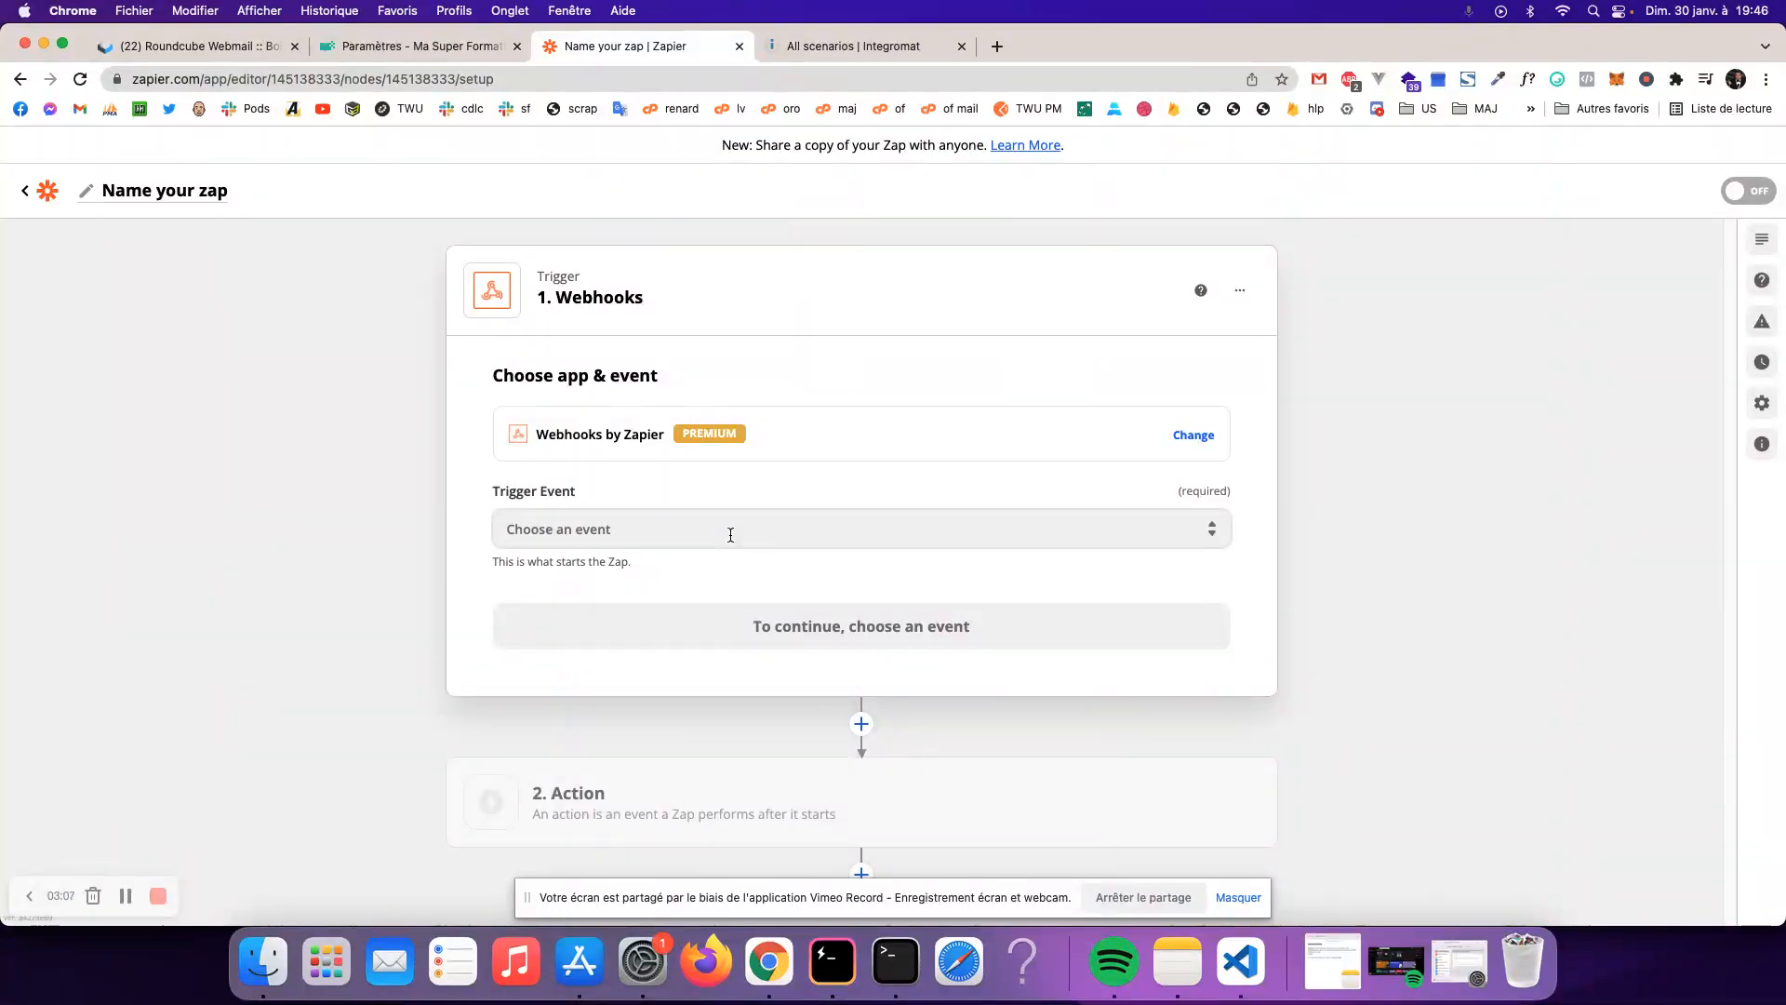
left_click(728, 529)
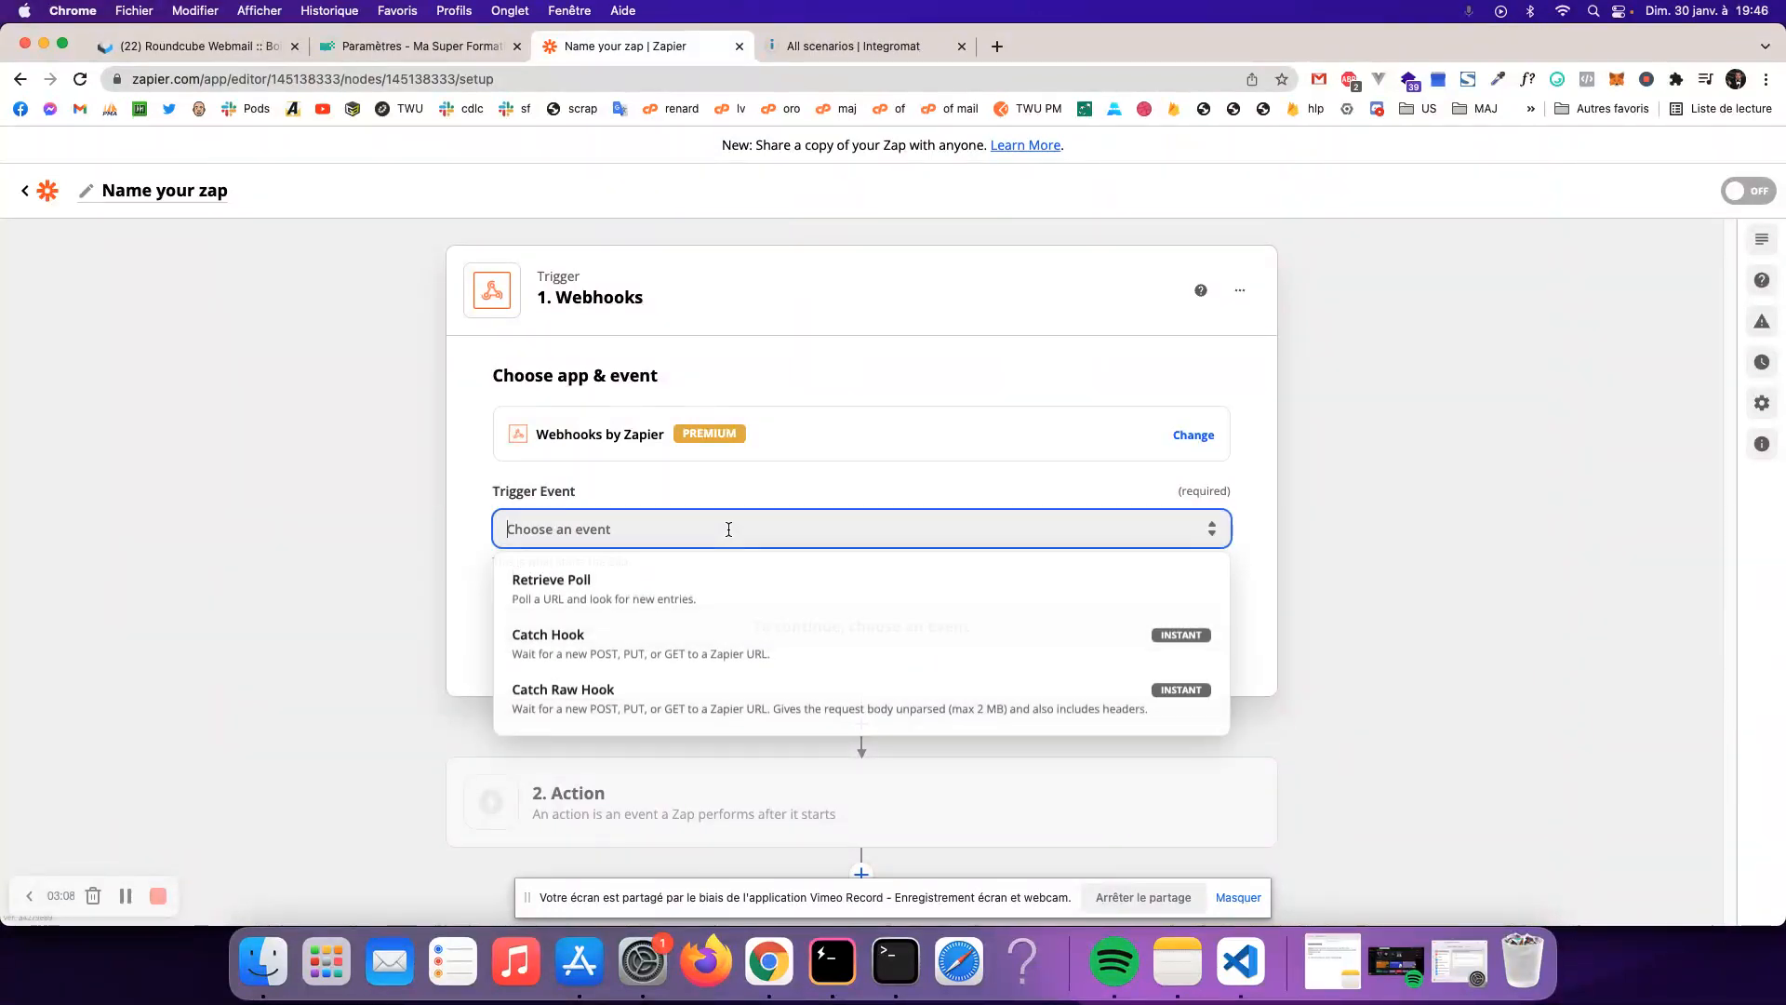
left_click(652, 654)
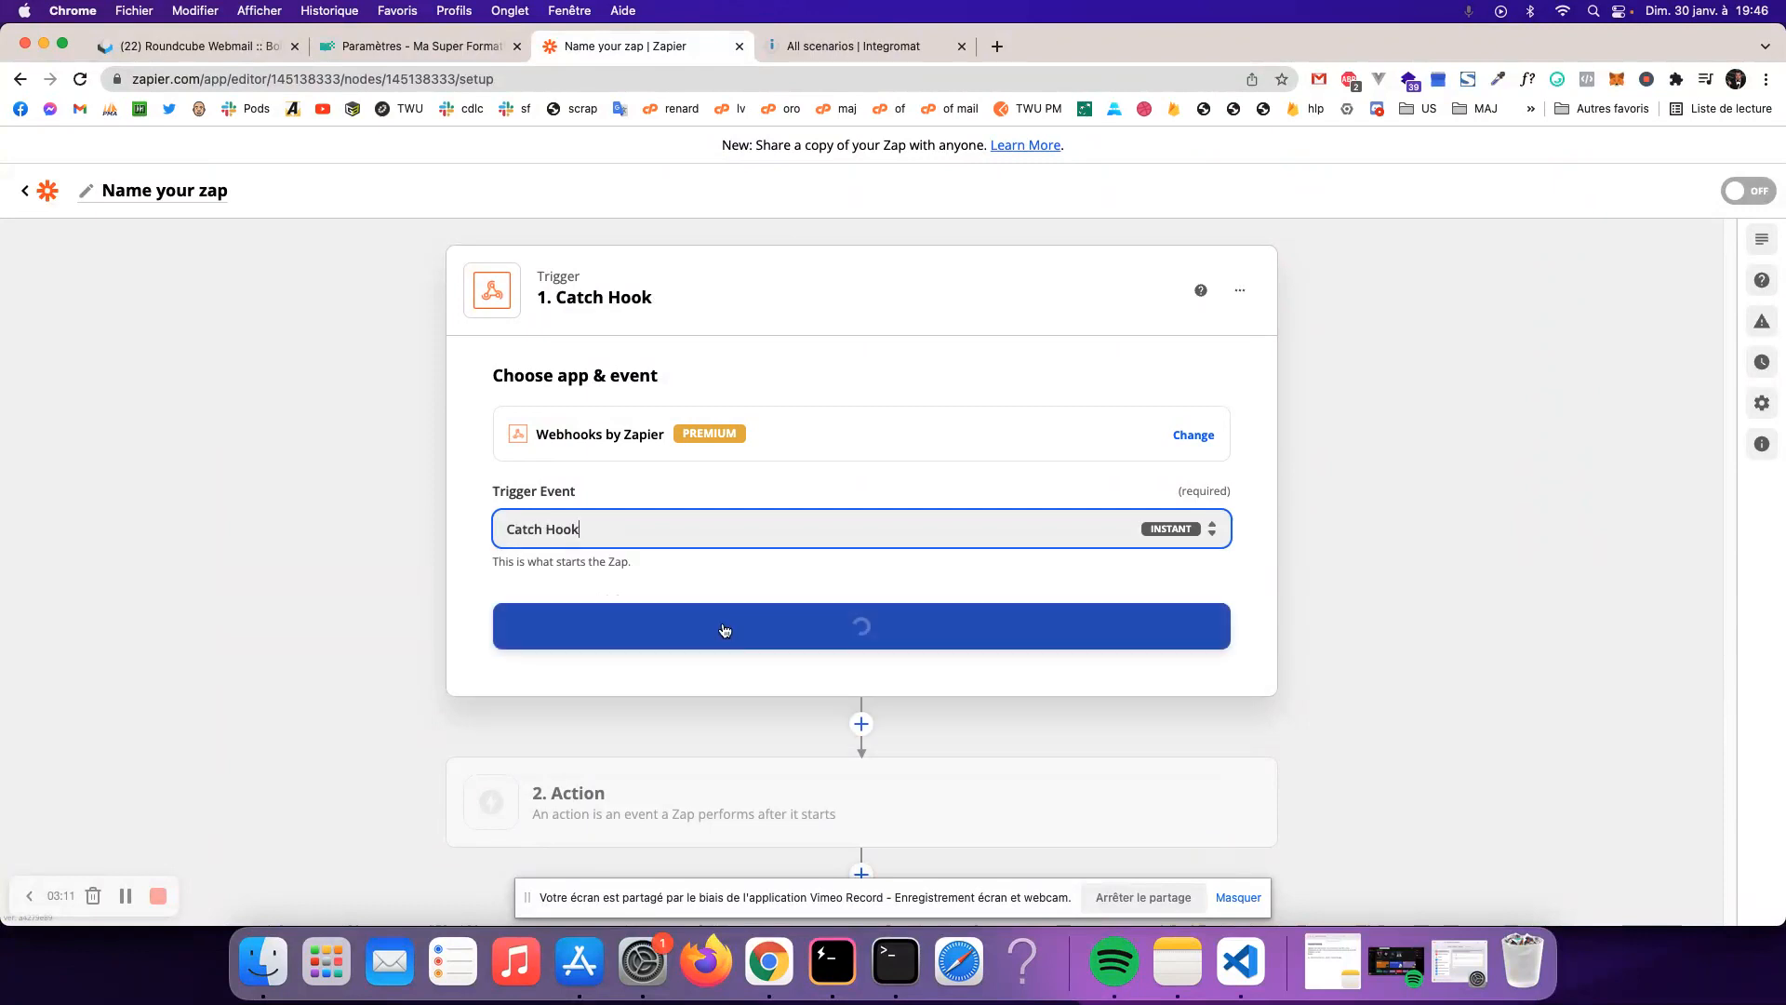
left_click(917, 633)
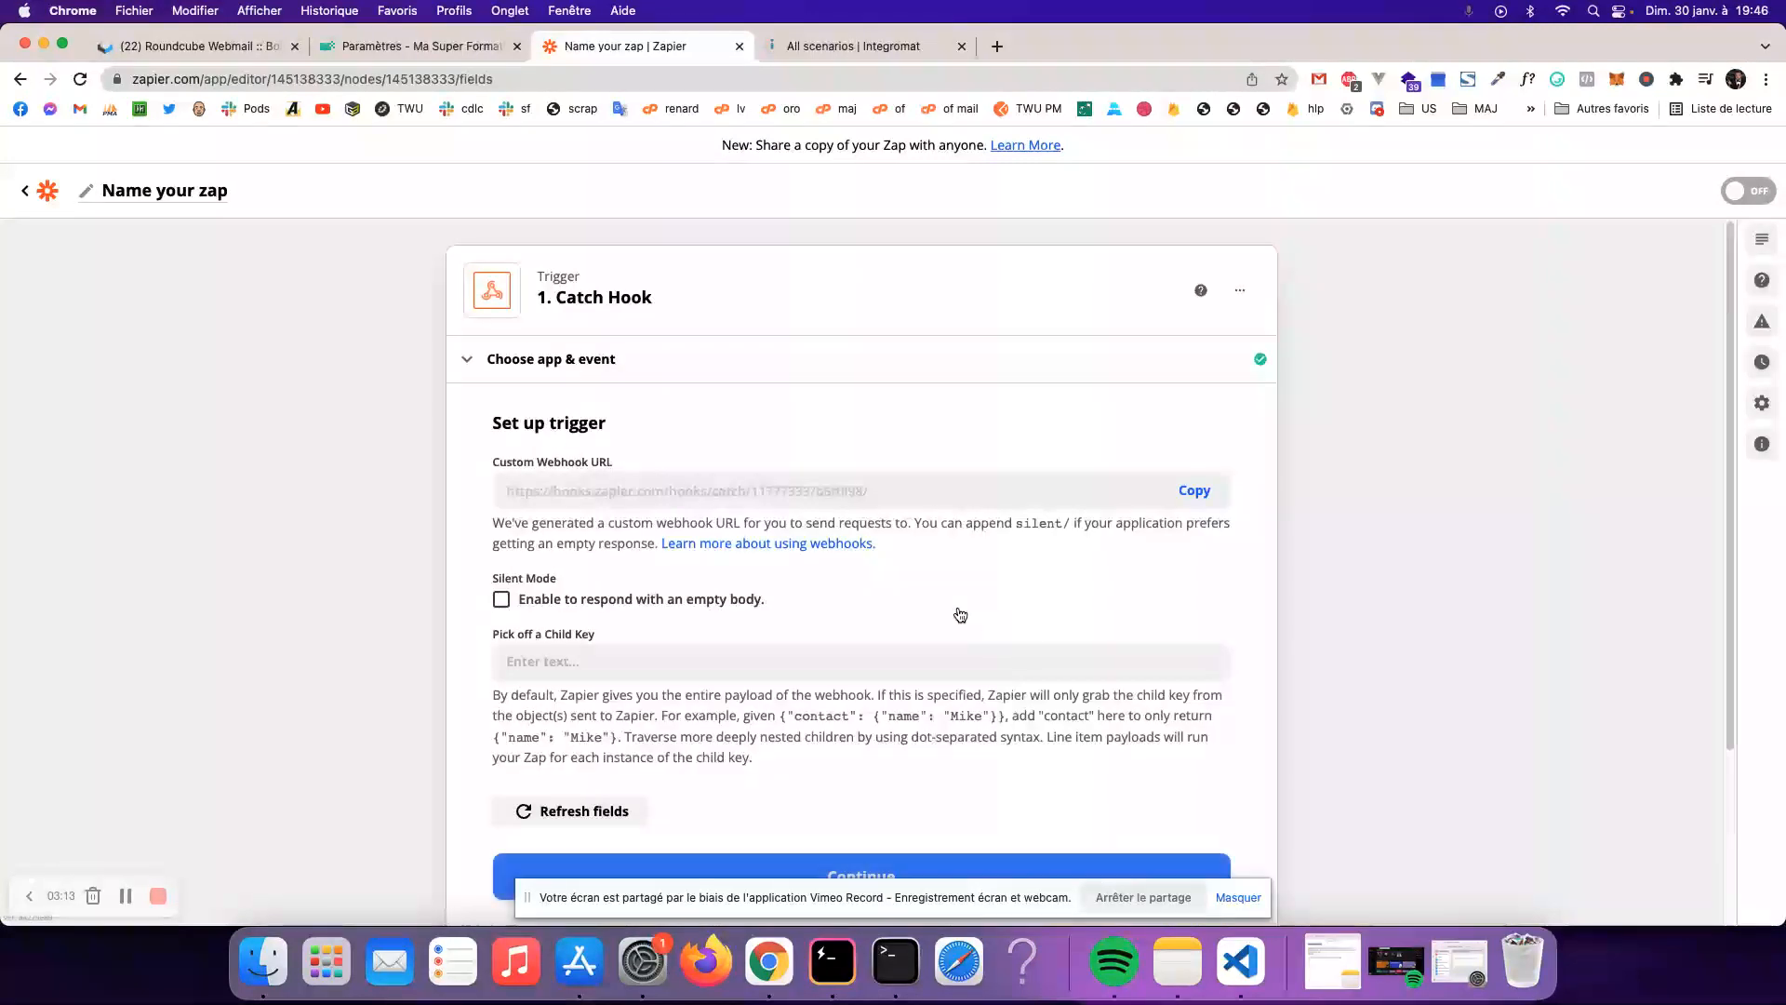
left_click(1191, 492)
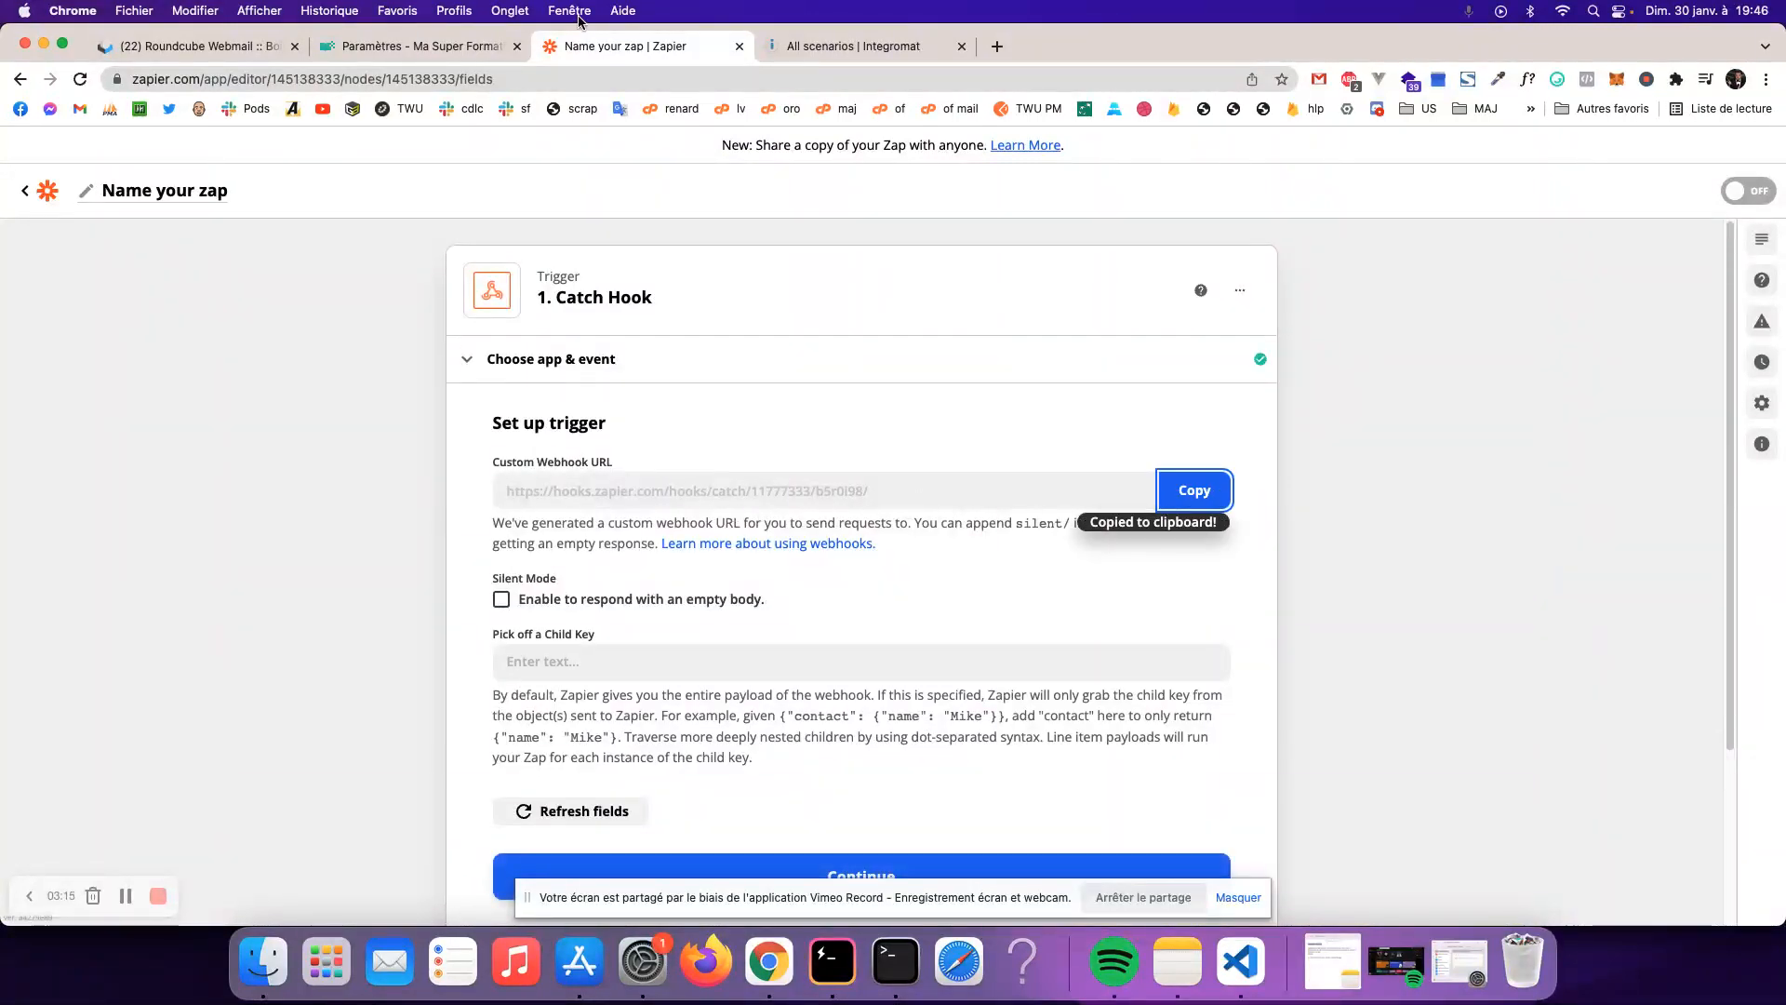
left_click(486, 51)
triple_click(1301, 532)
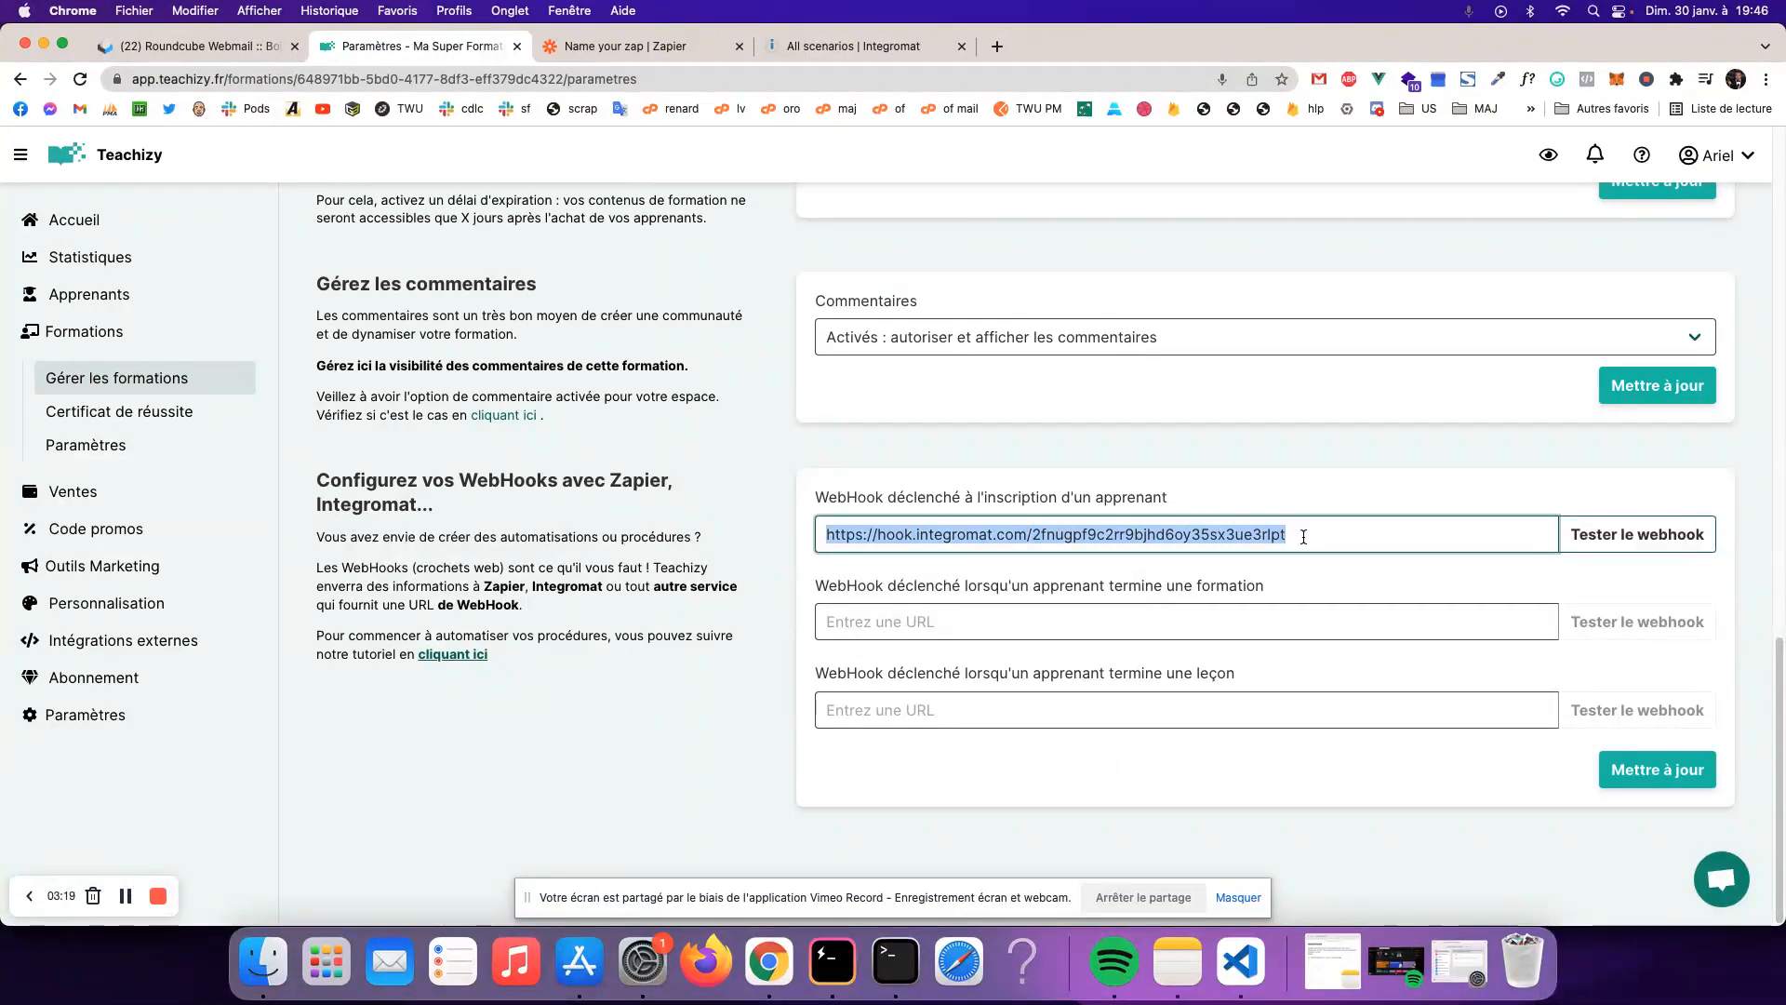
- Replace the course's first WebHook URL with the Zapier Catch Hook URL and save with Mettre à jour
key("super+v")
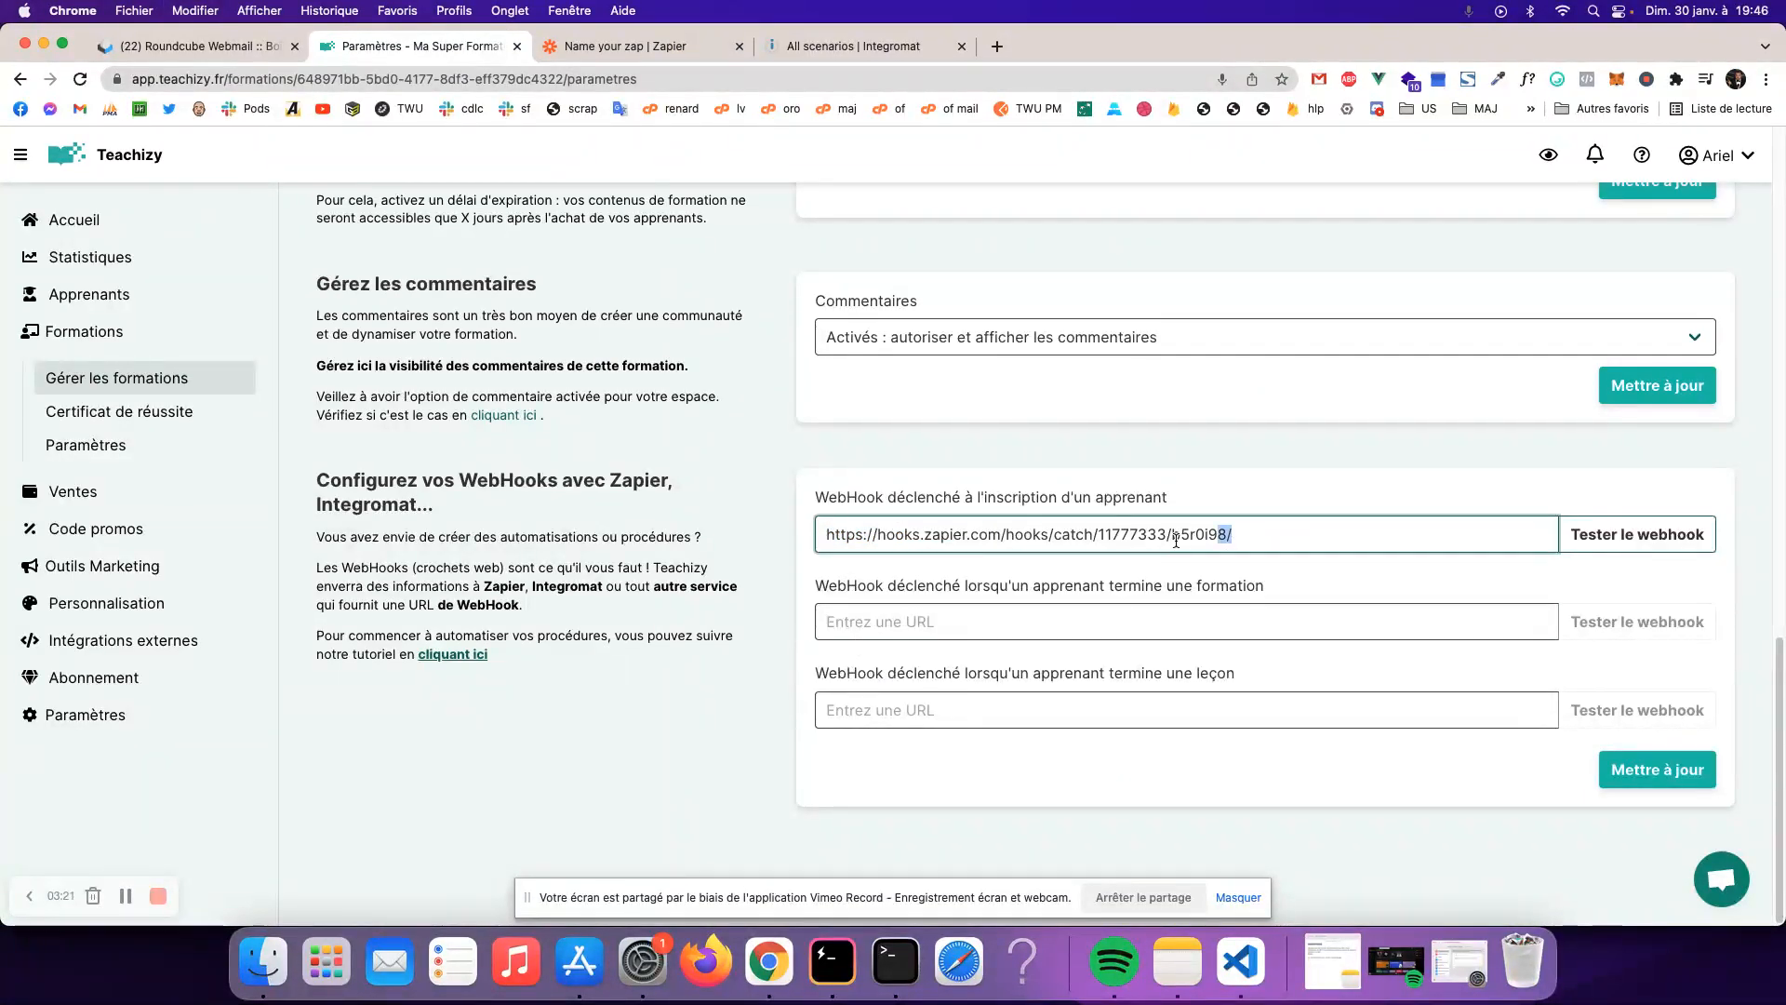
left_click_drag(1229, 540, 680, 528)
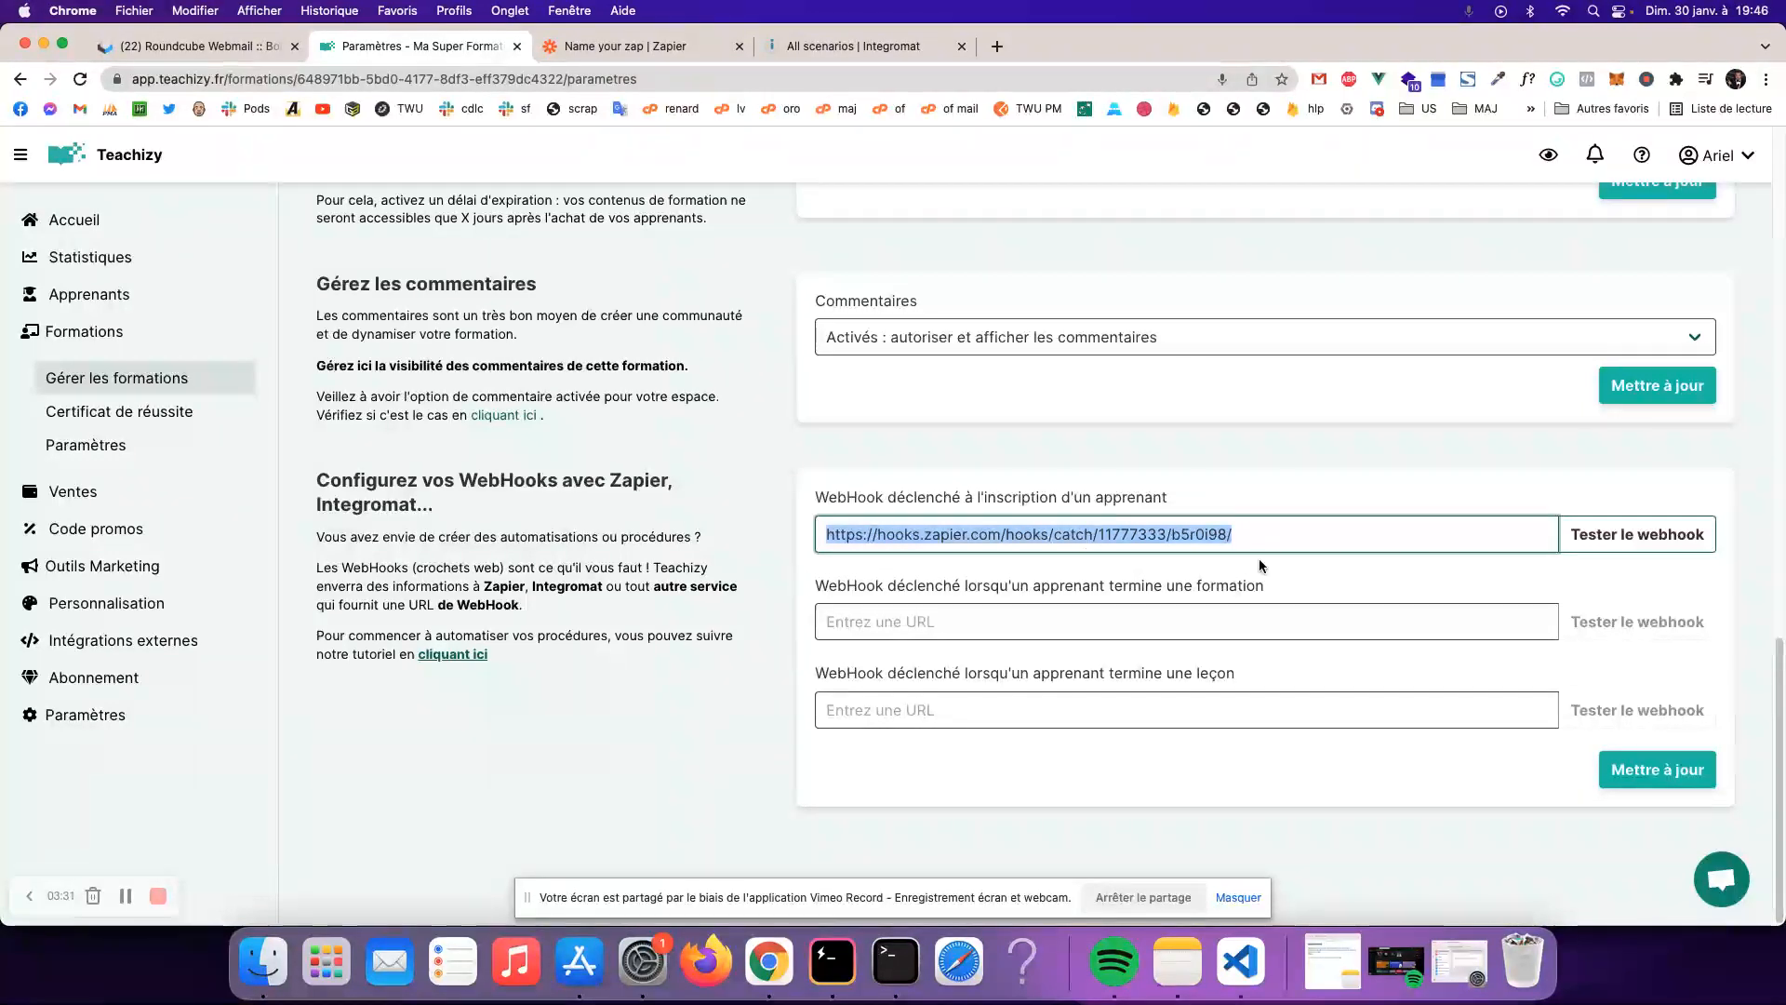
left_click(1277, 536)
key("super+a")
left_click(1706, 786)
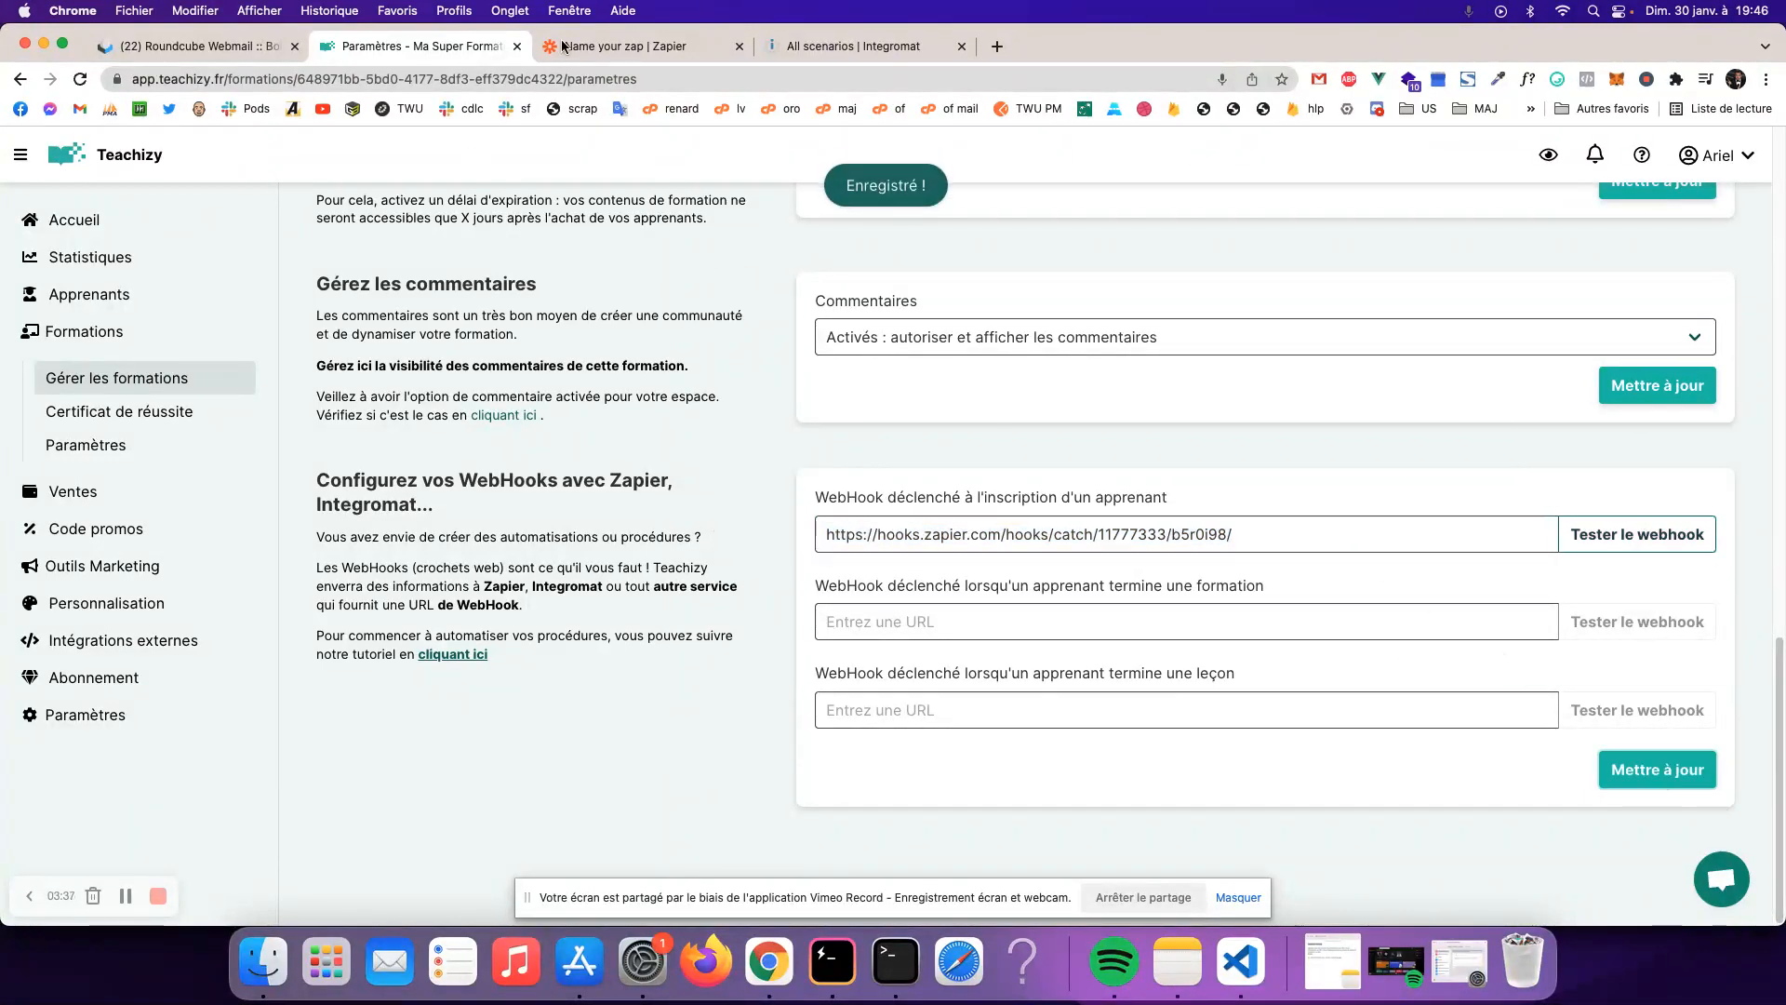
left_click(612, 46)
scroll(717, 494, "down", 3)
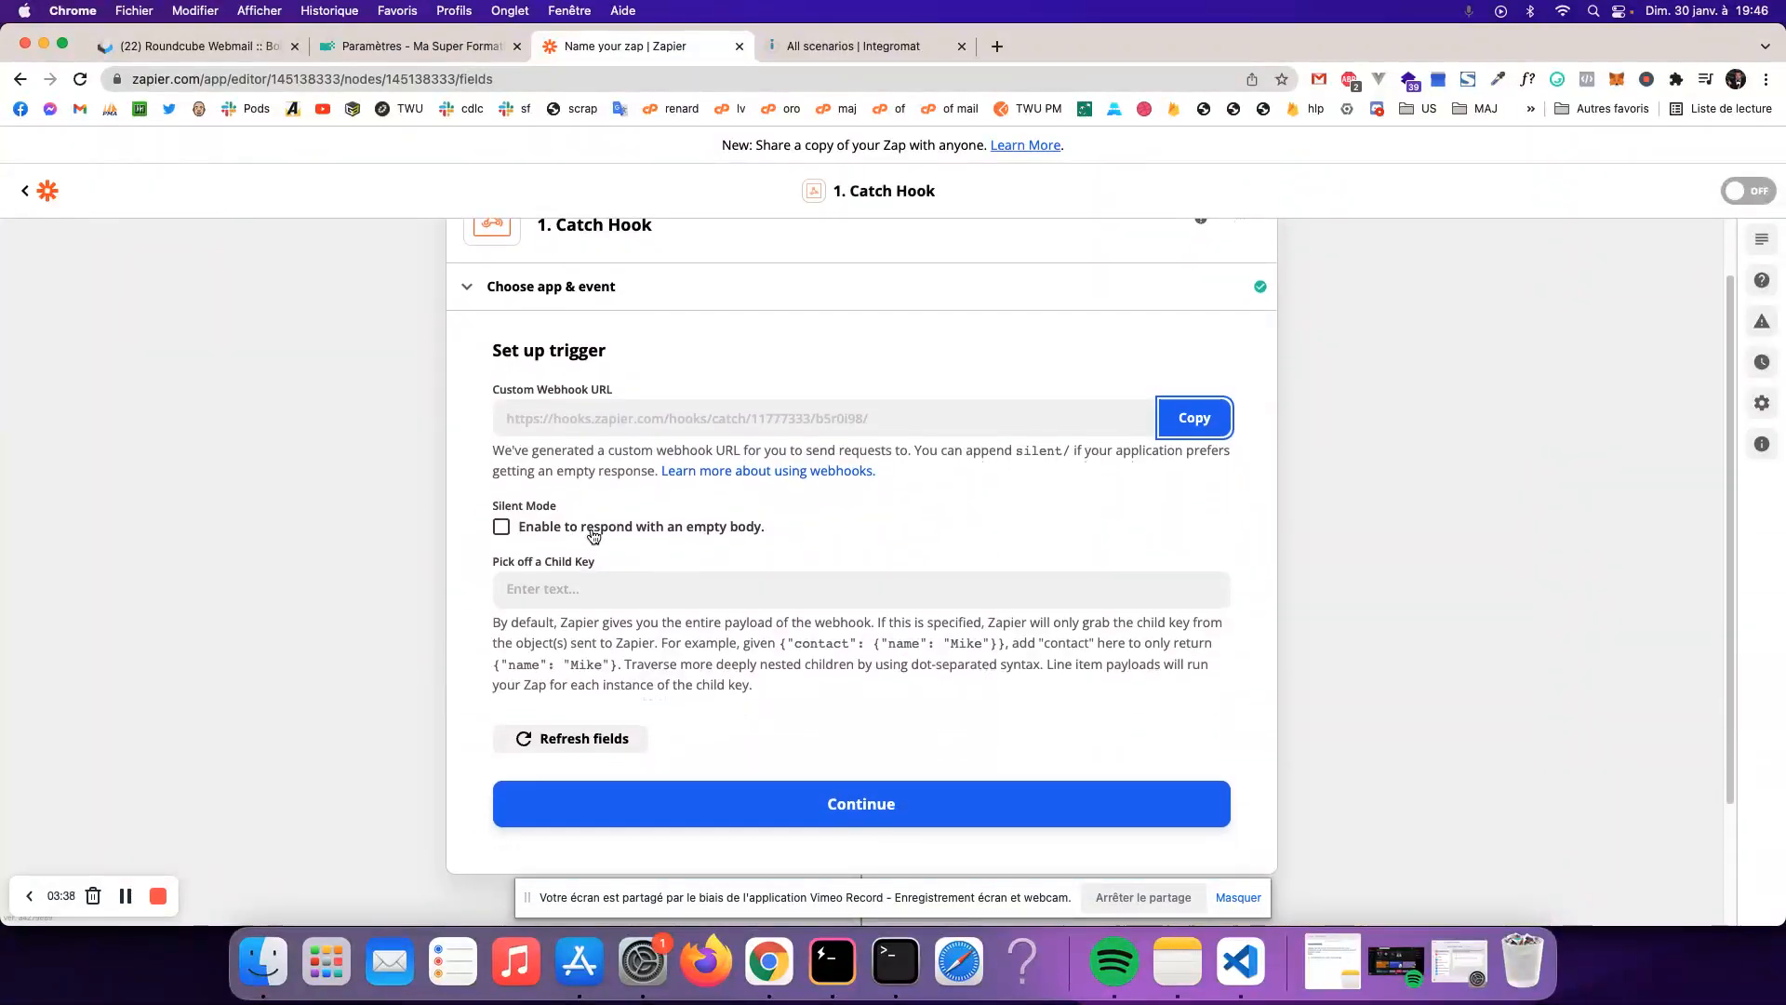
- Leave the trigger's child key empty and send test data with Teachizy's Tester le webhook
left_click(578, 528)
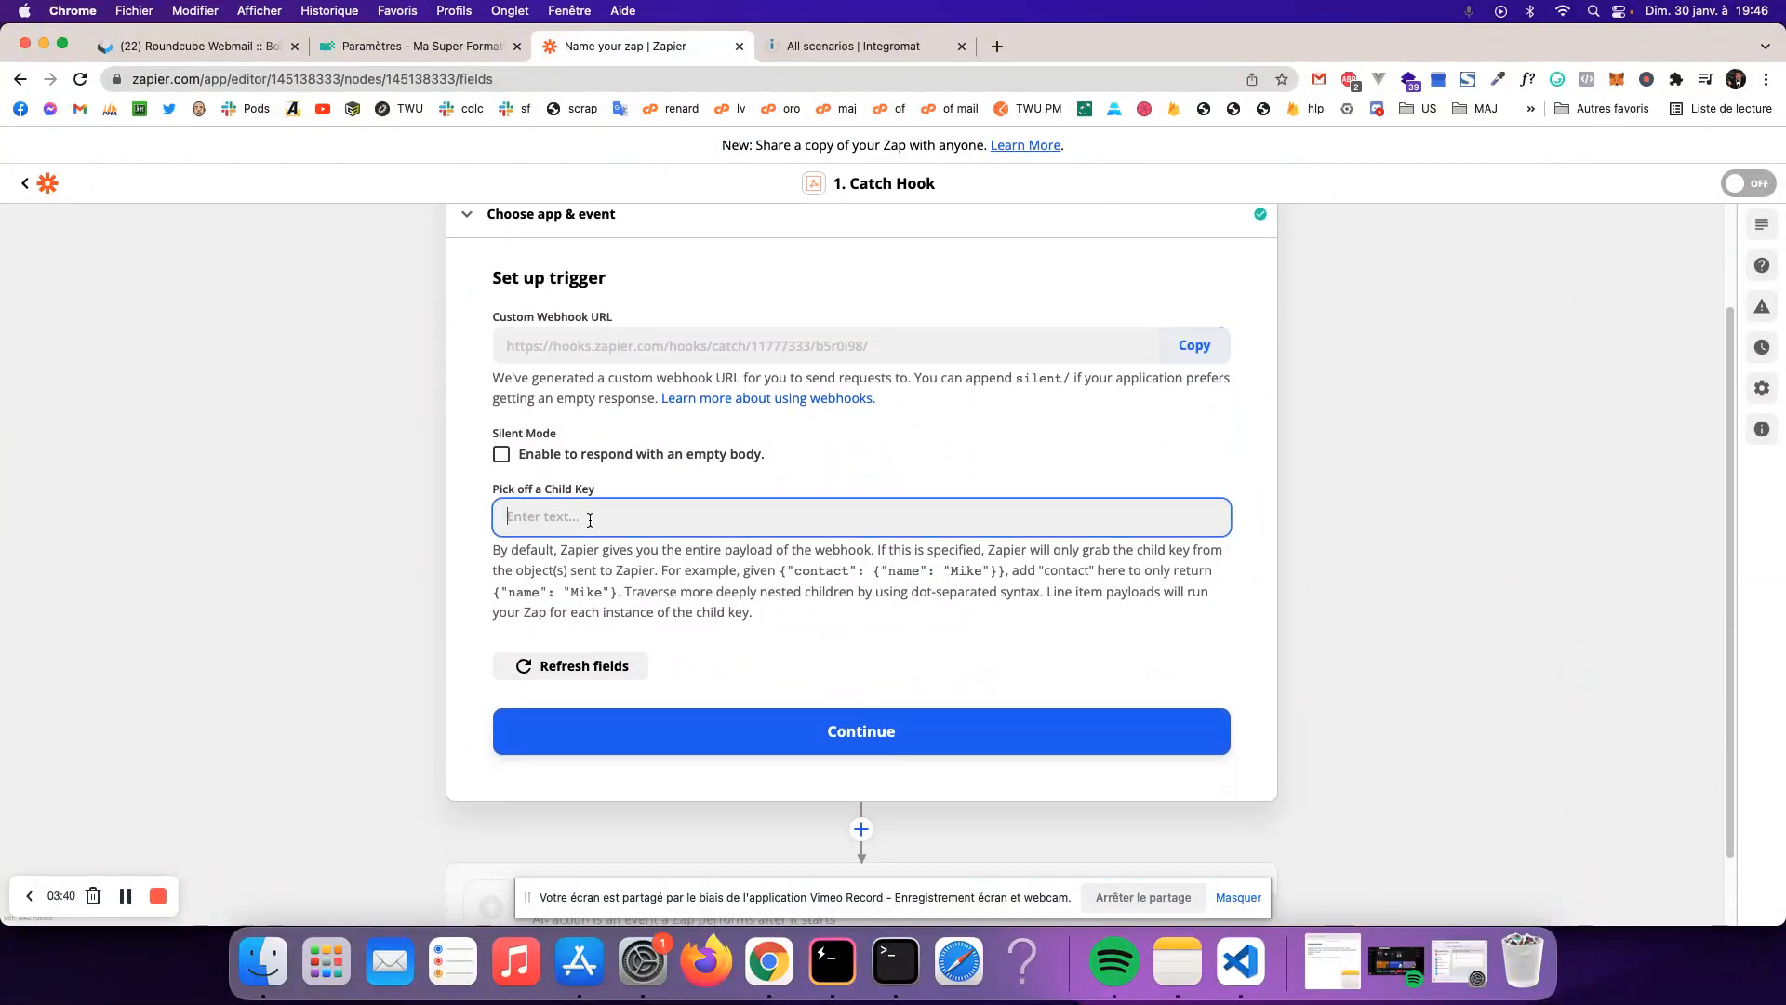
left_click(614, 544)
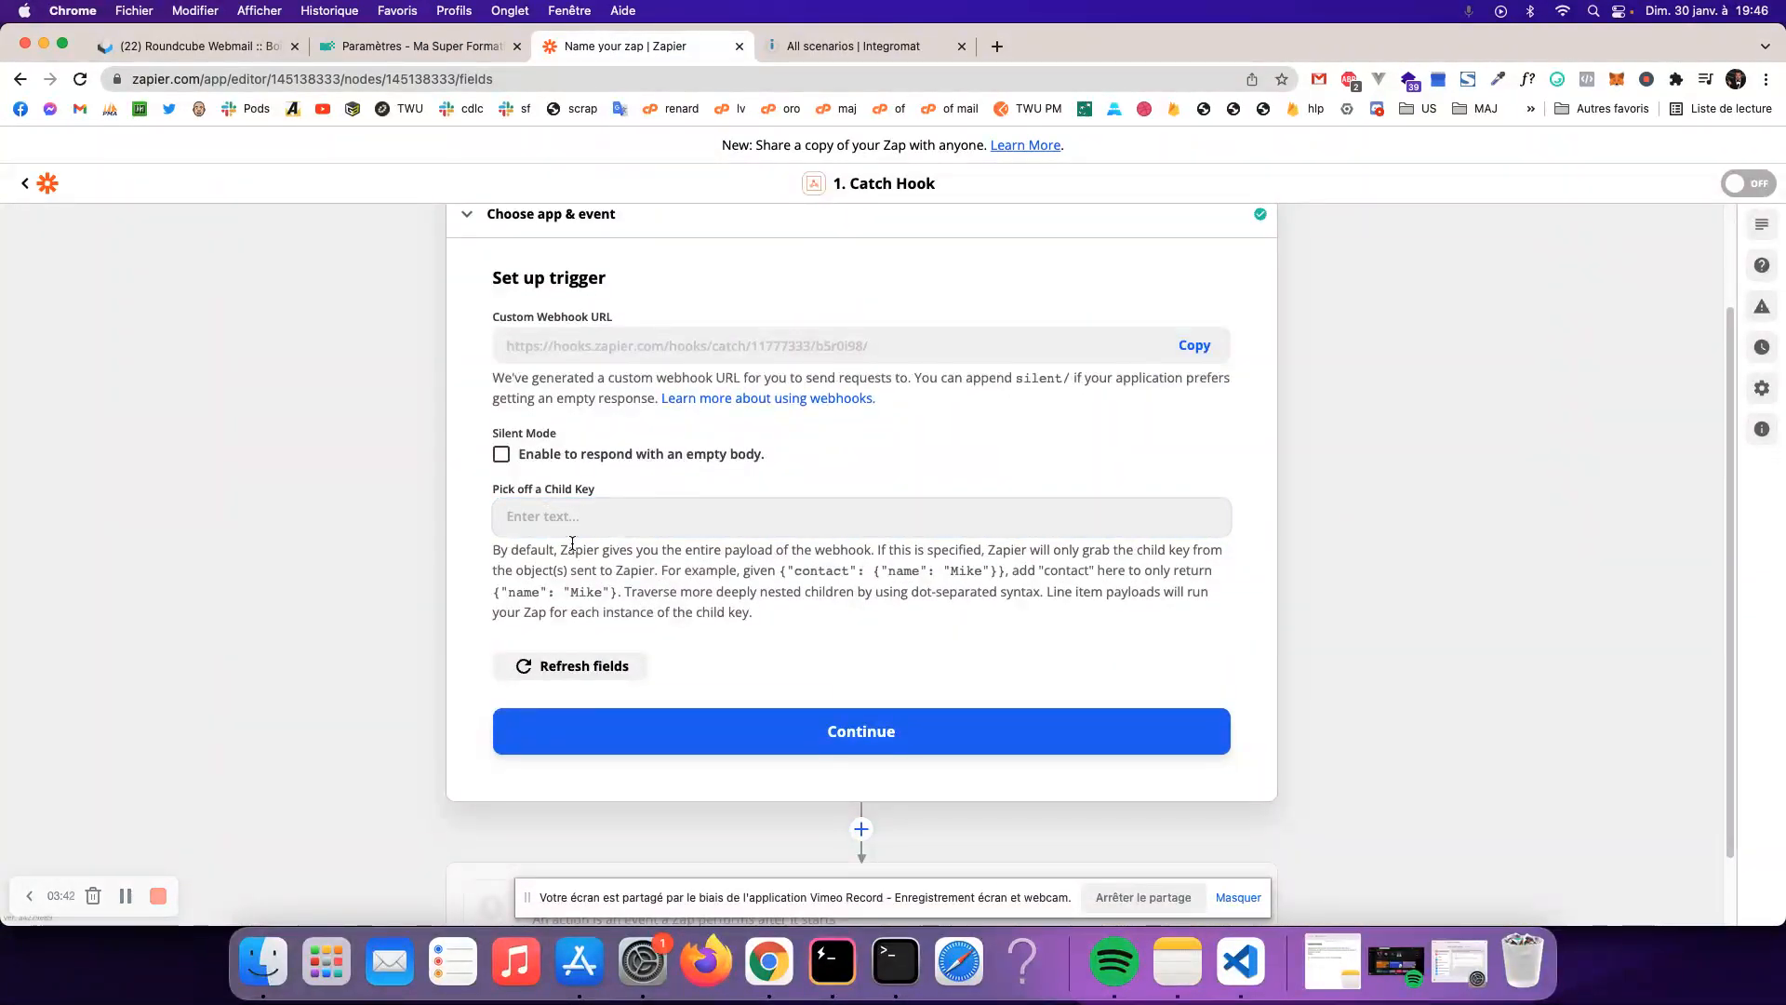
left_click(861, 741)
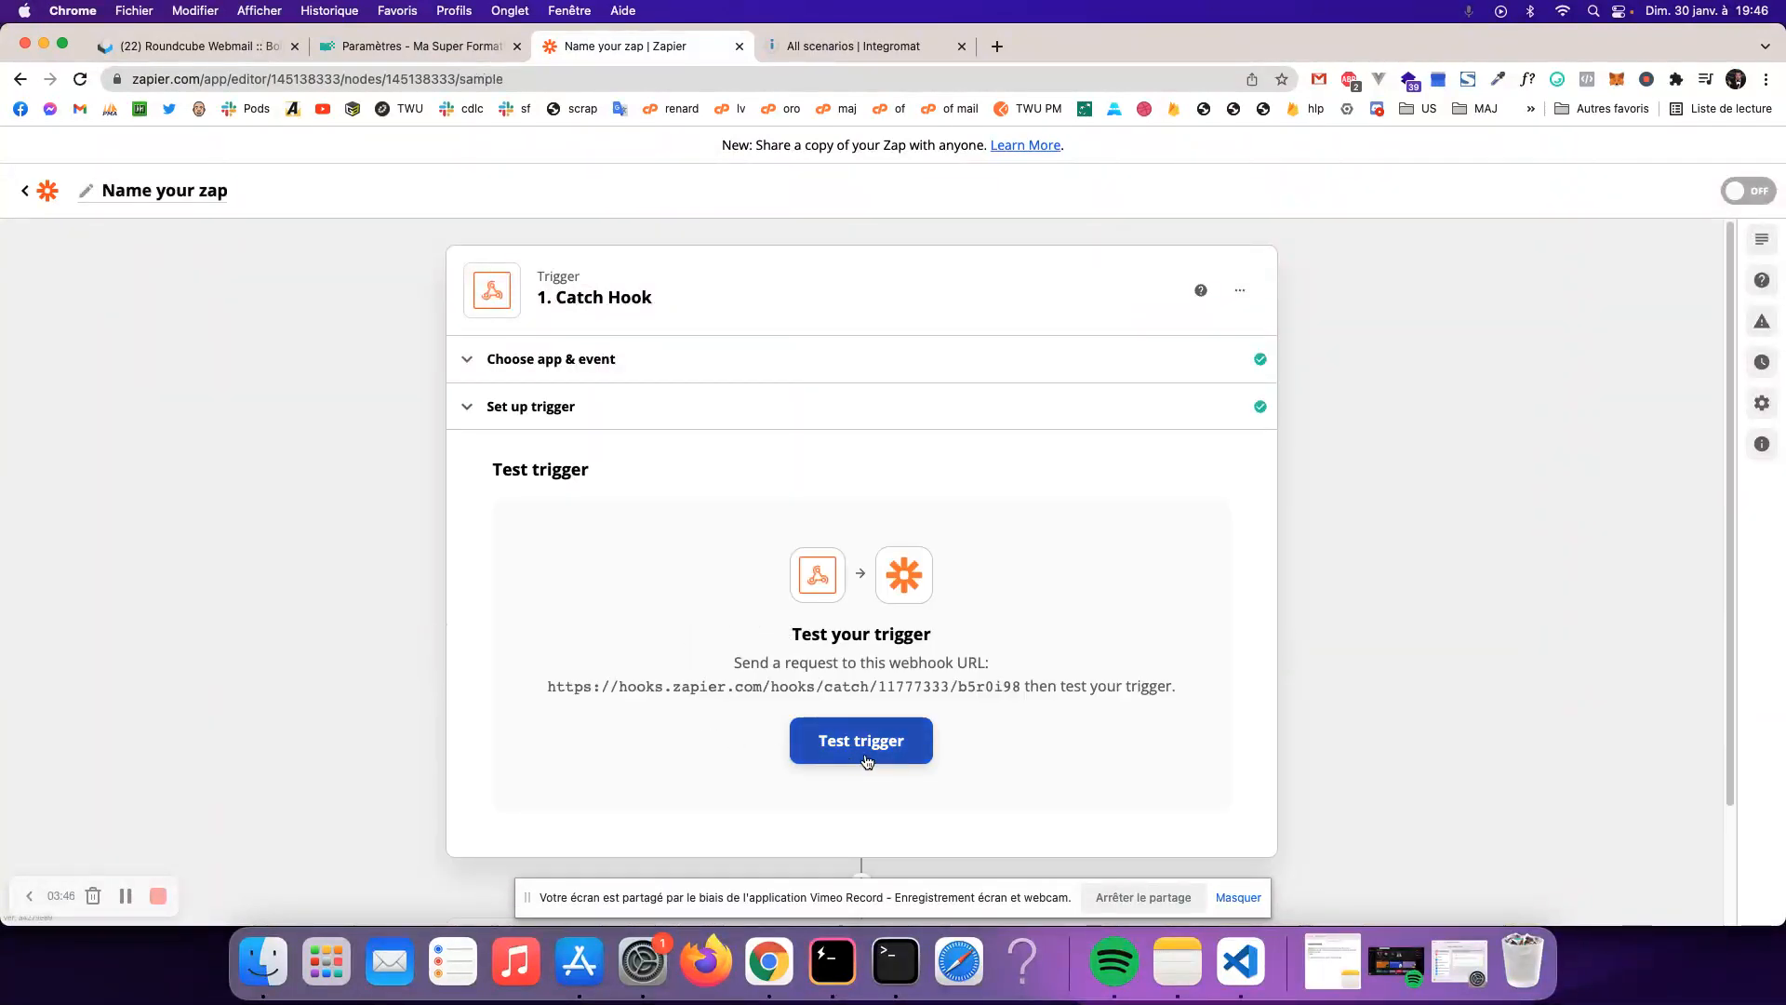
left_click(456, 51)
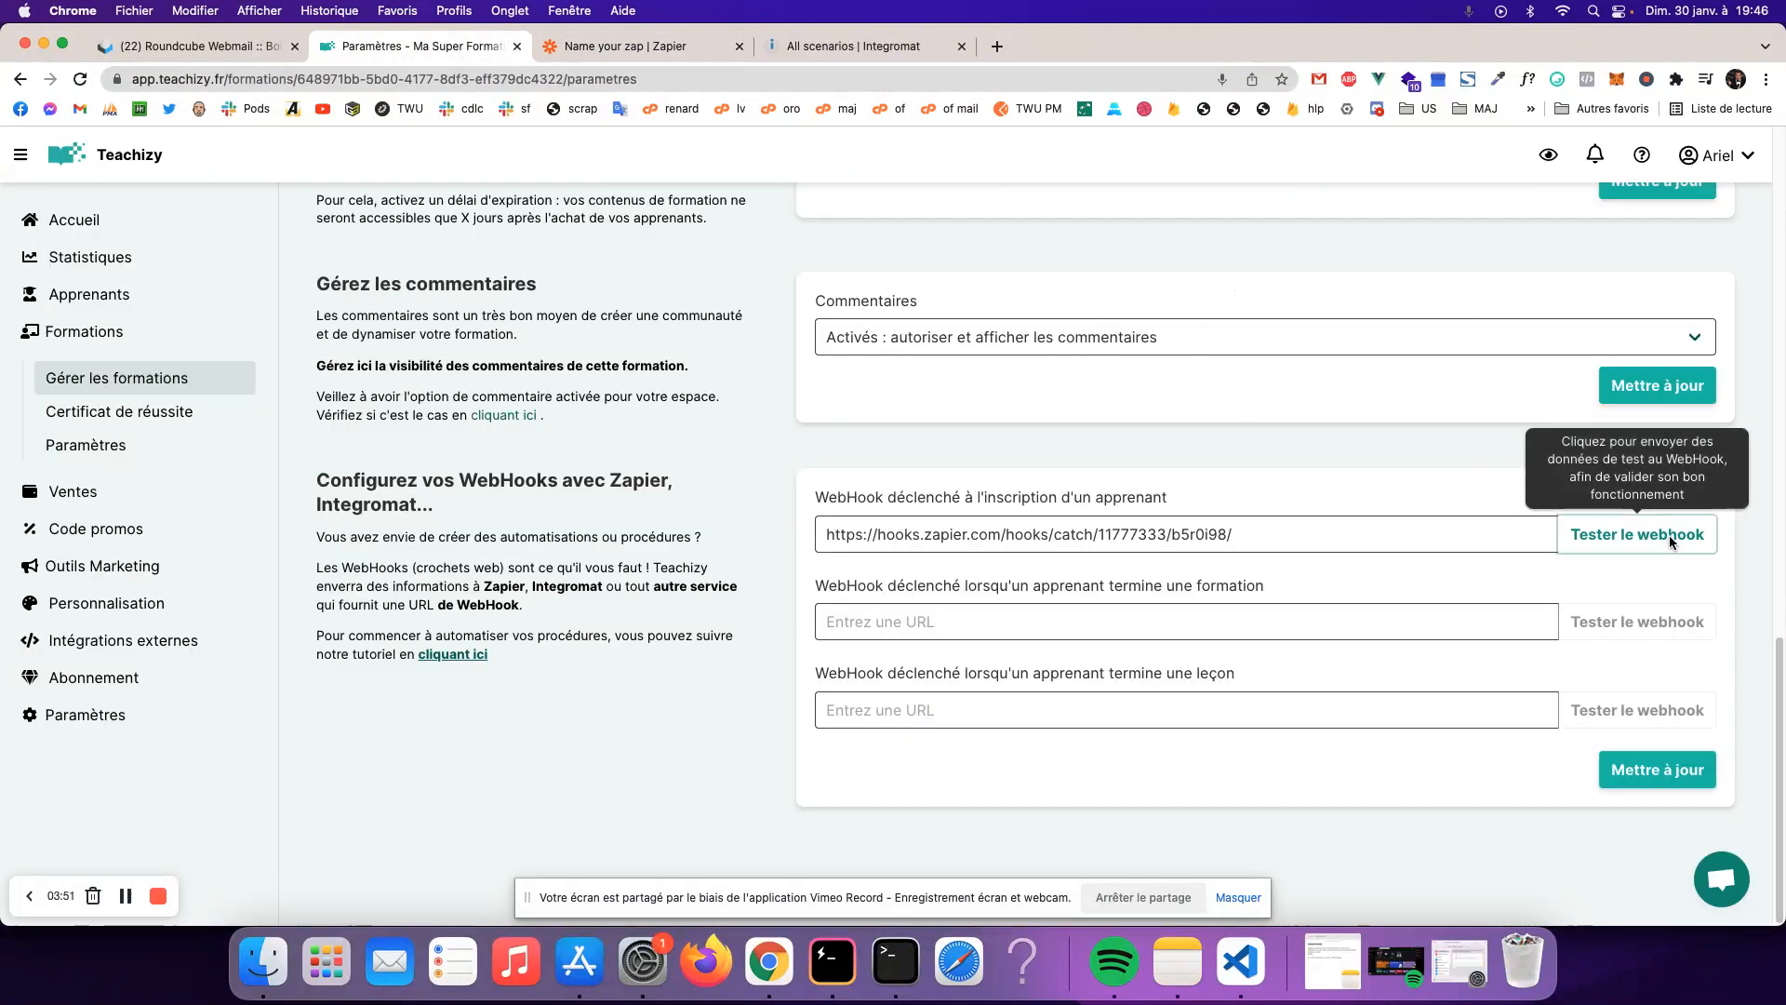
left_click(1623, 535)
left_click(1070, 581)
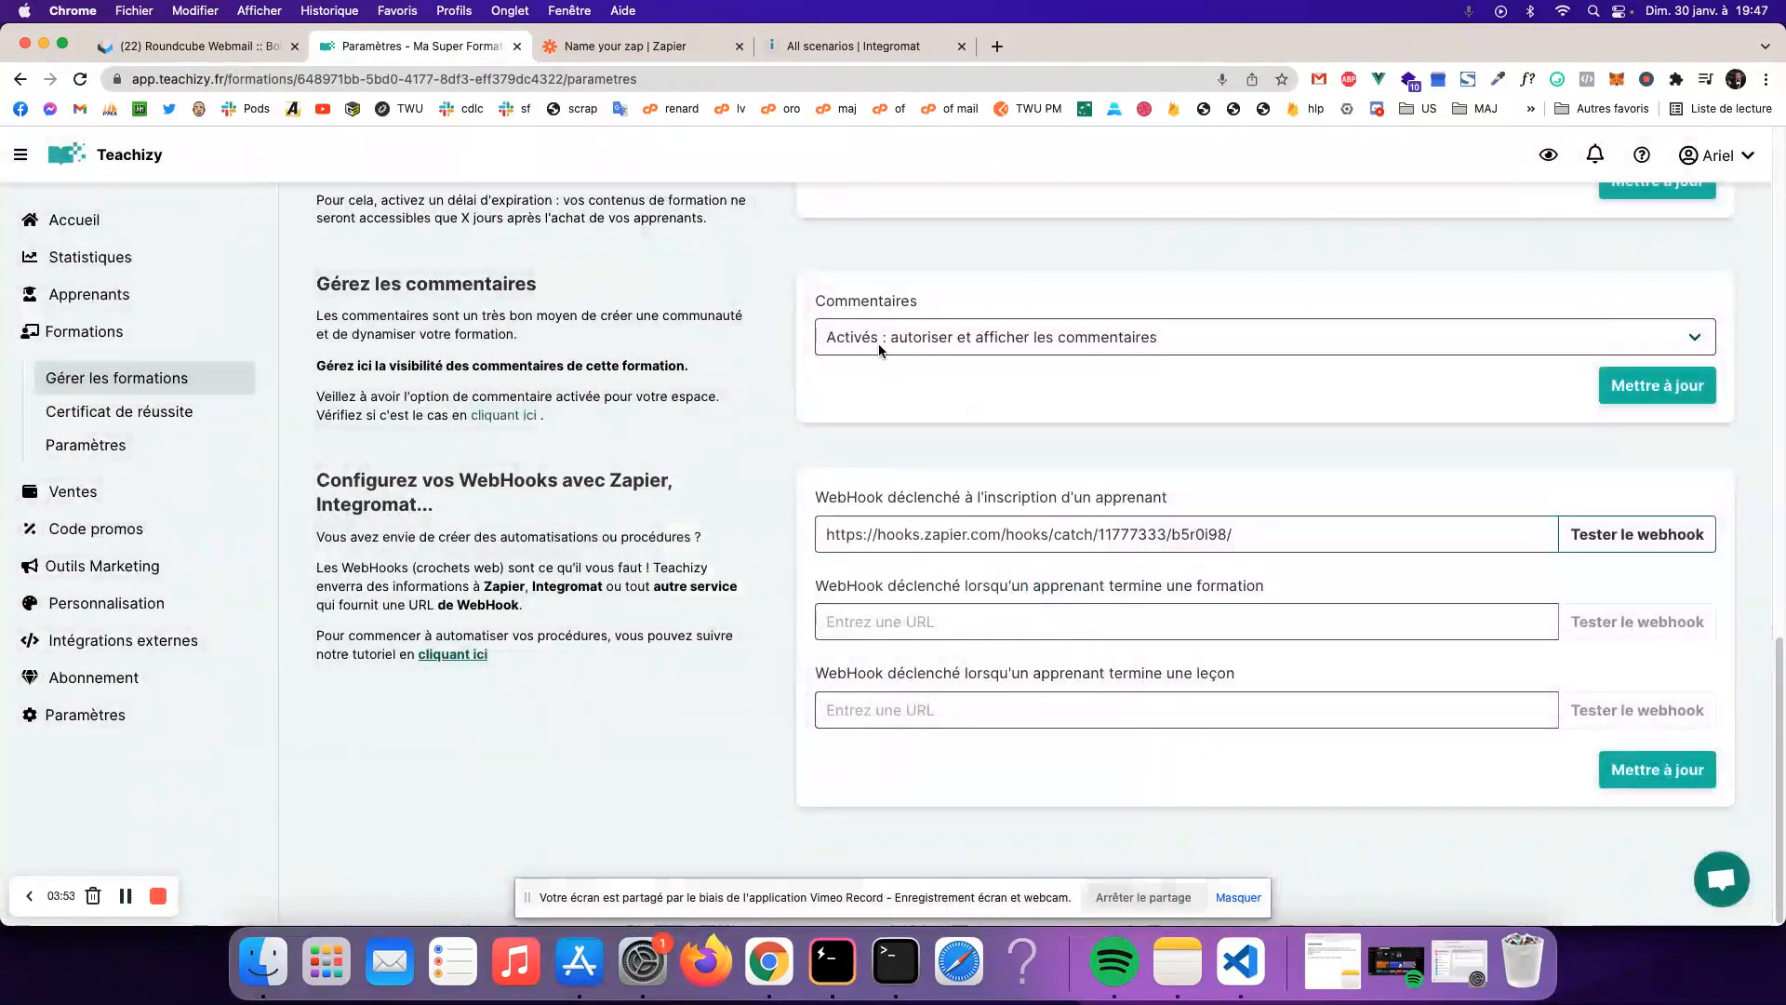
- Test the Catch Hook trigger, review Request A's learner signup fields, and continue to the action step
left_click(583, 47)
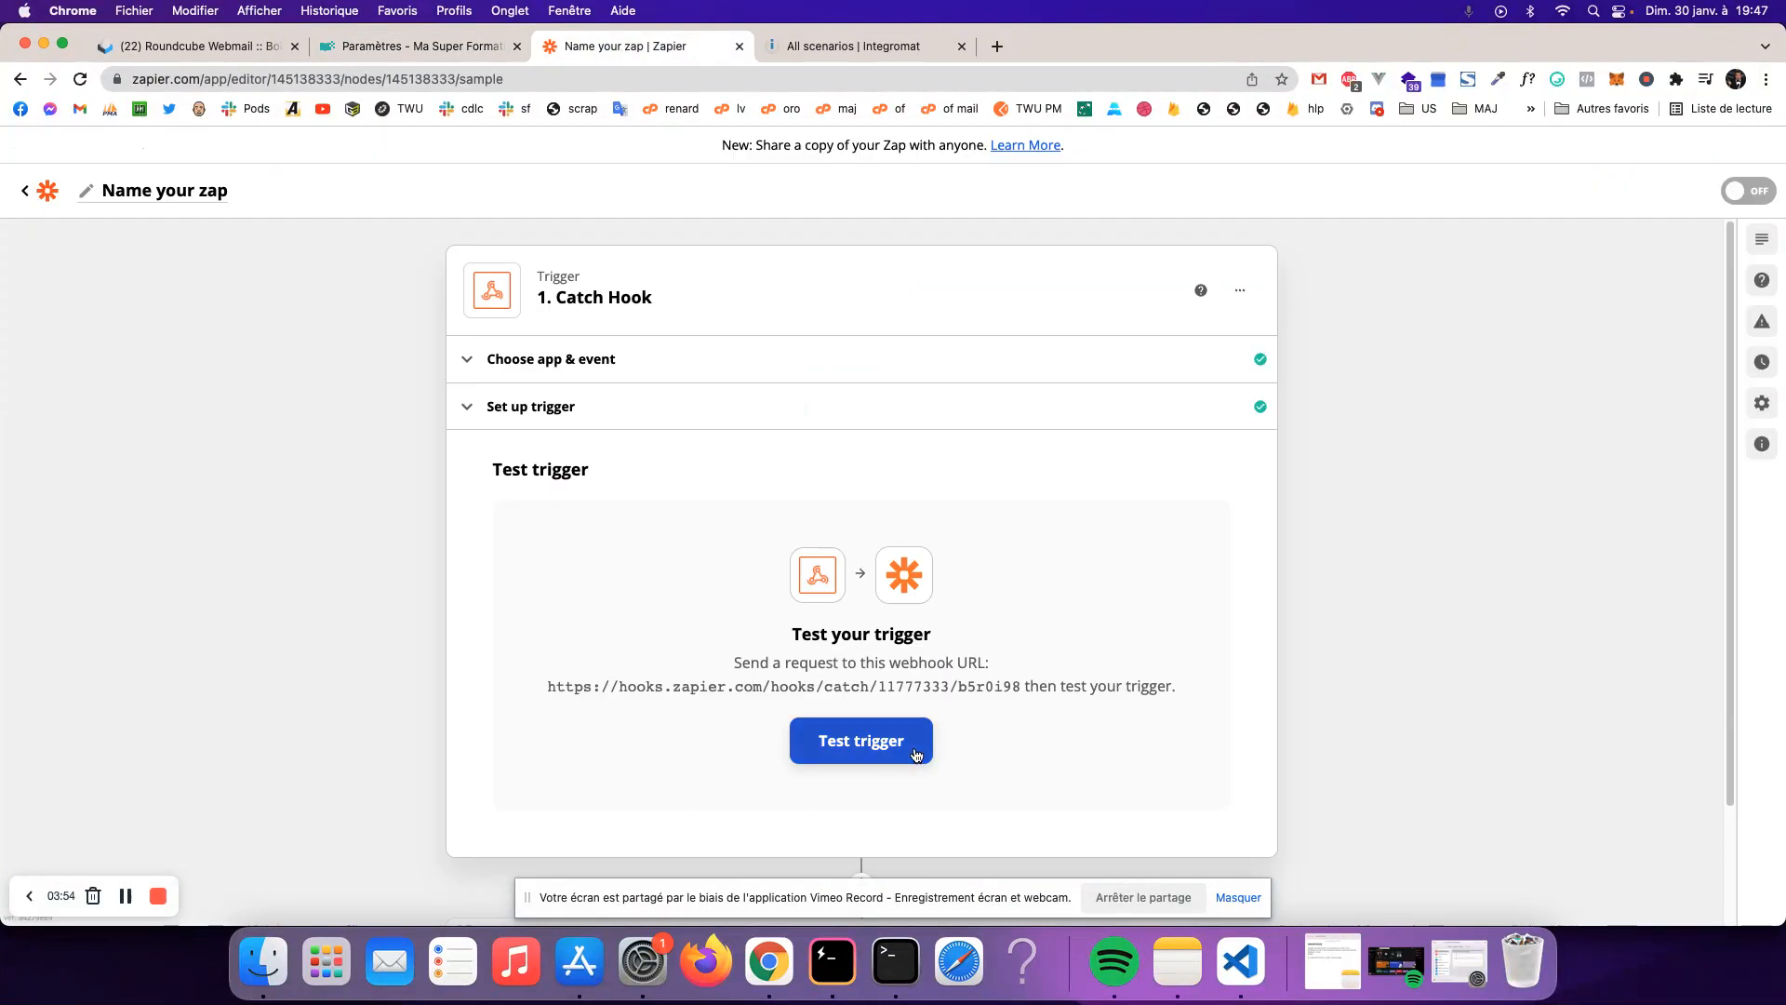
left_click(884, 752)
scroll(1063, 717, "down", 3)
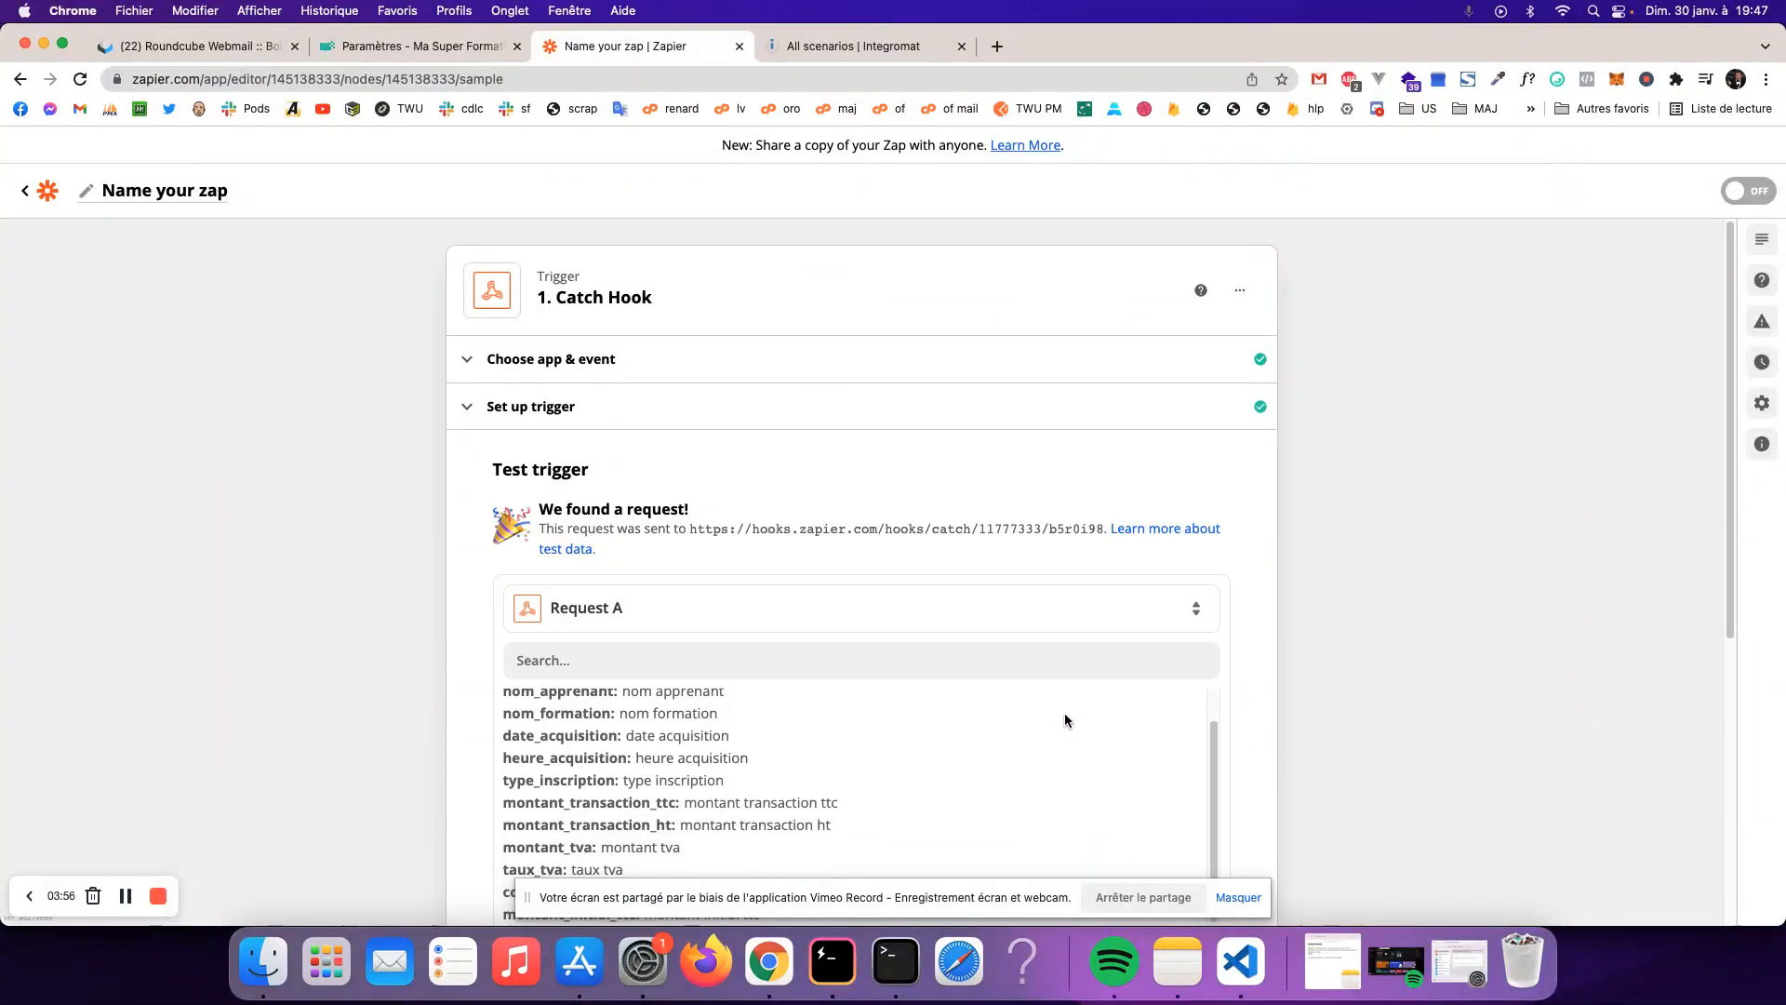
scroll(1040, 713, "down", 10)
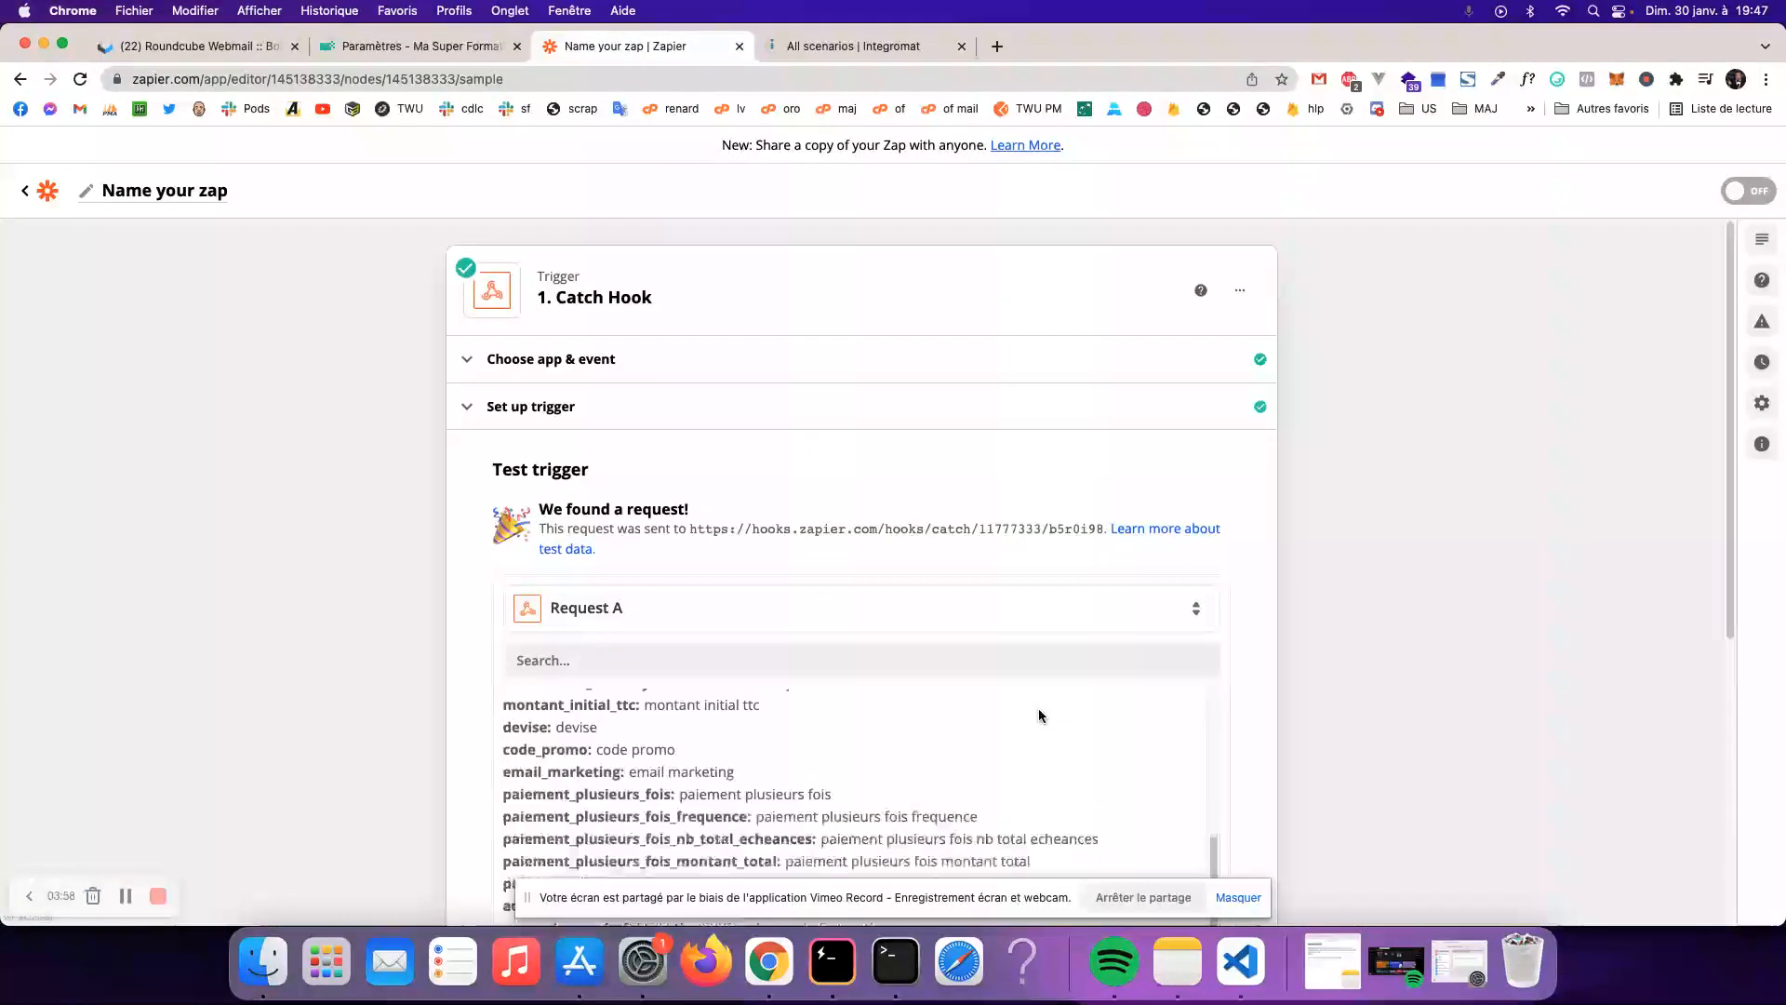
left_click(1238, 895)
scroll(680, 557, "down", 4)
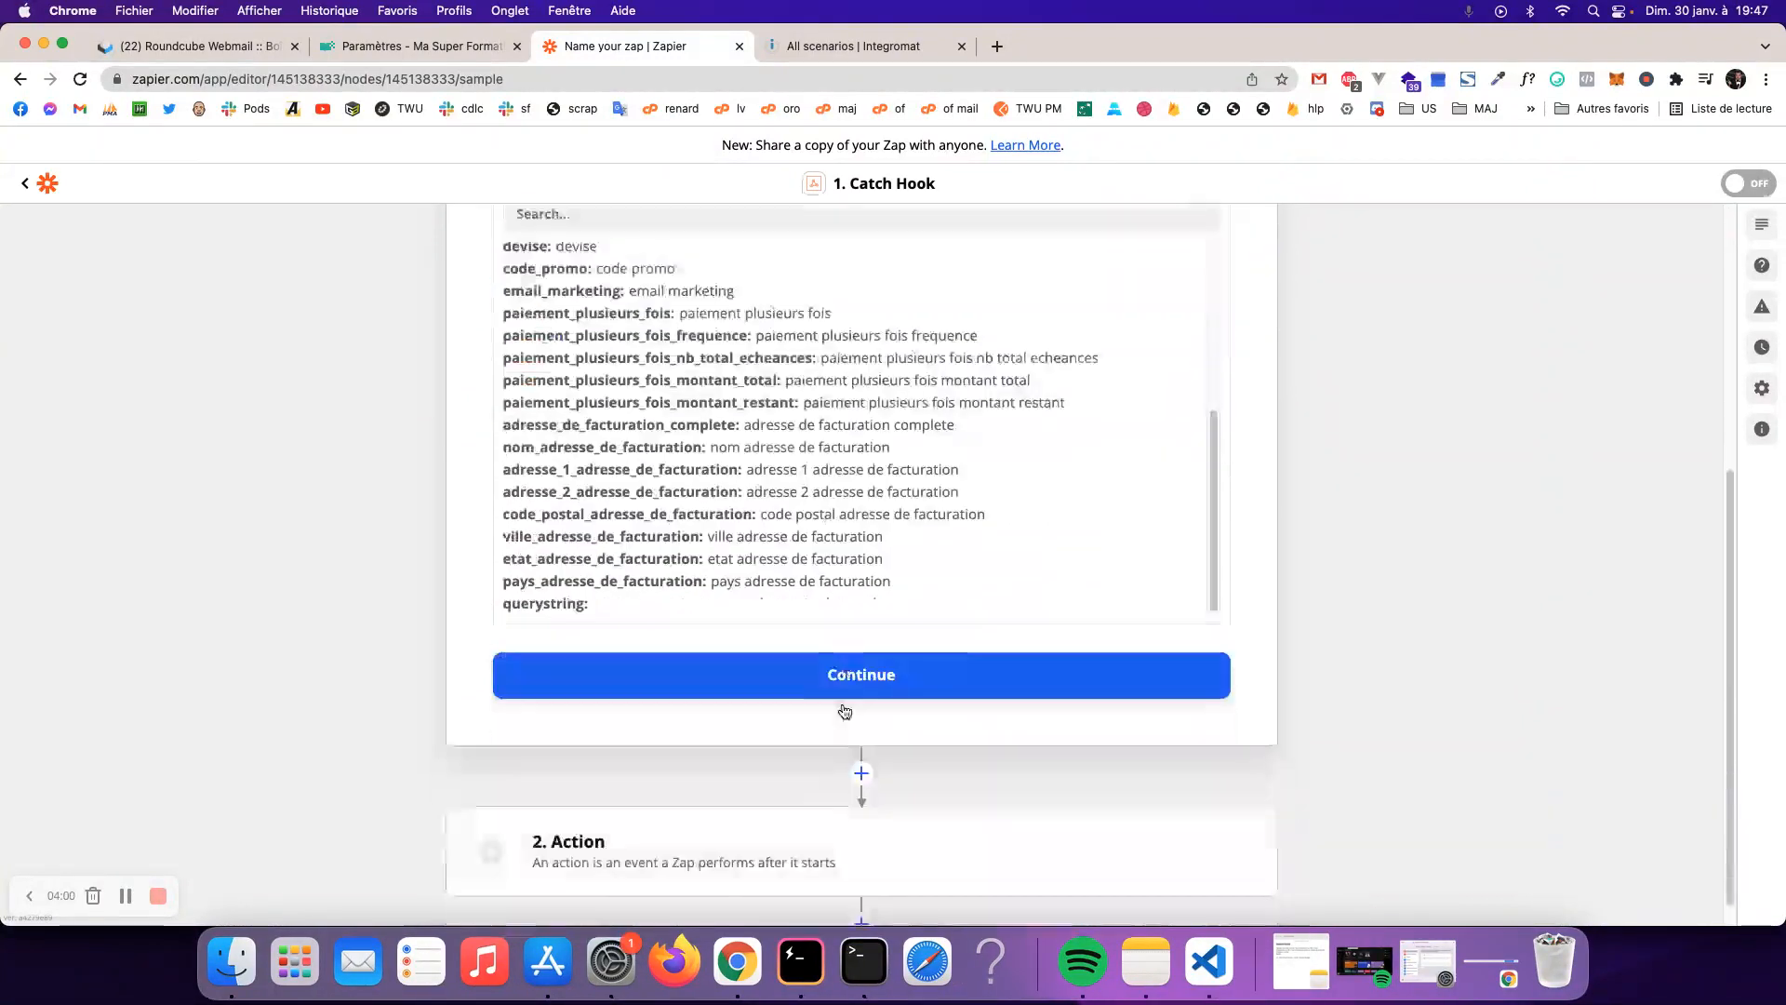
scroll(680, 557, "up", 6)
scroll(694, 551, "down", 3)
scroll(694, 552, "down", 4)
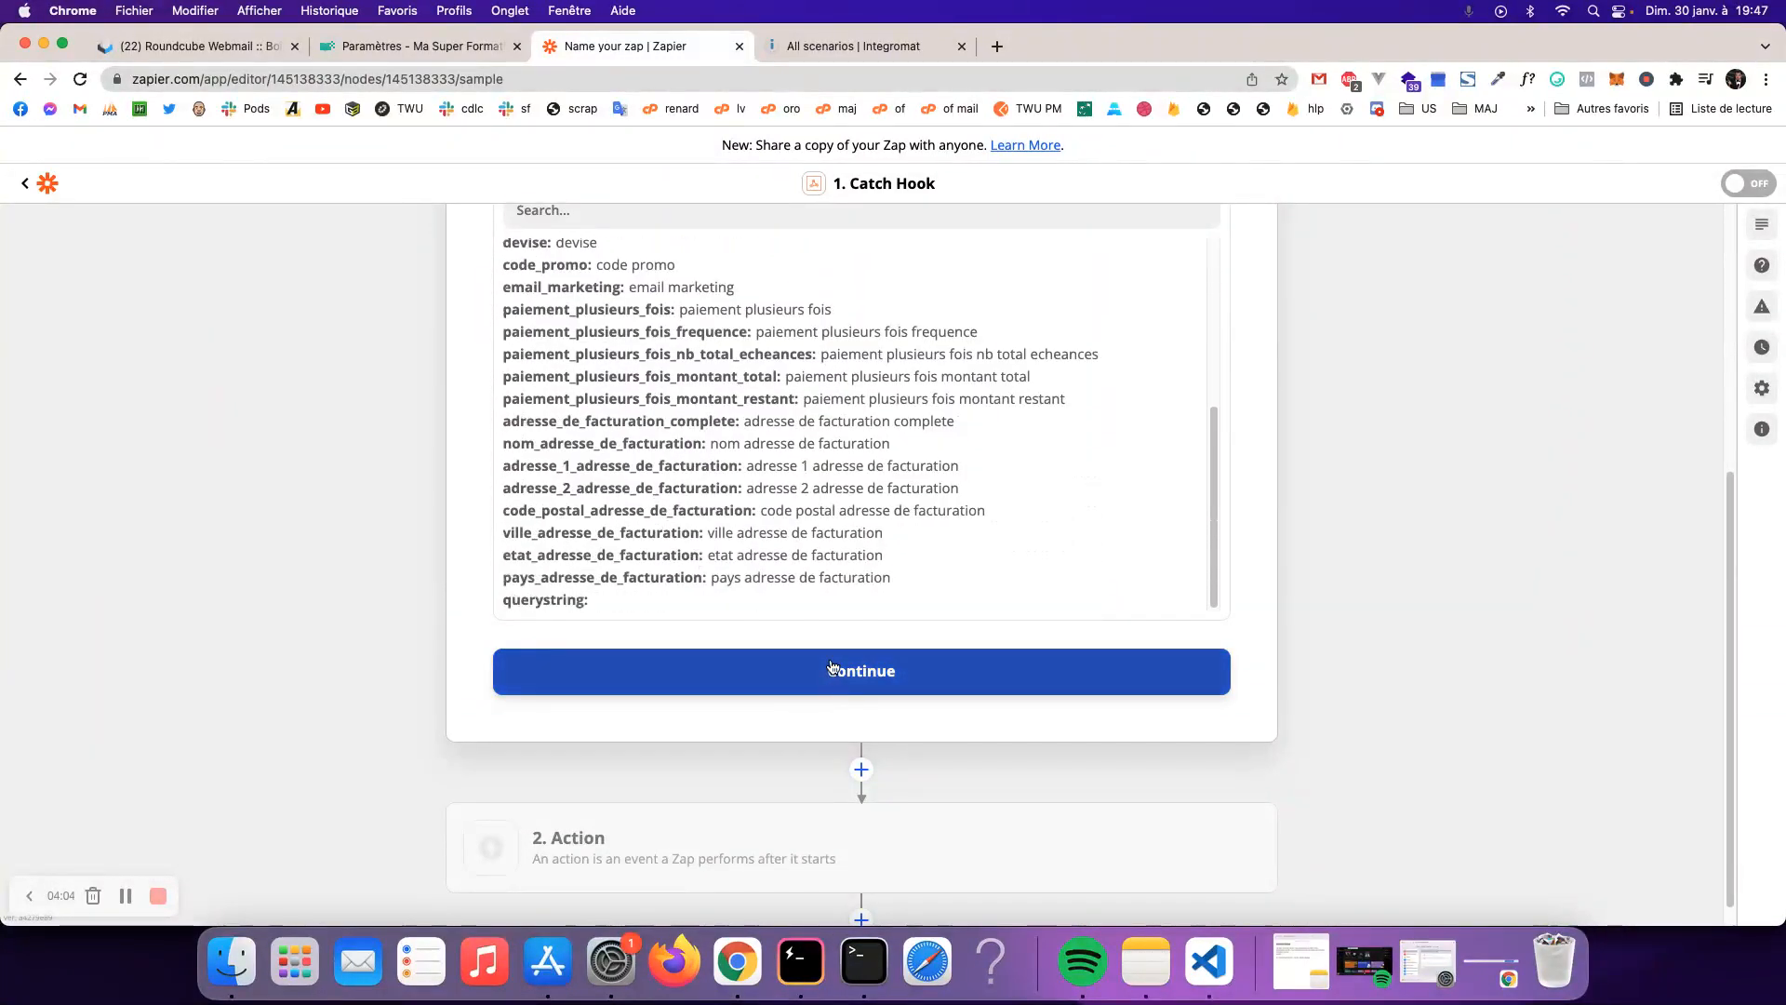
left_click_drag(699, 532, 566, 294)
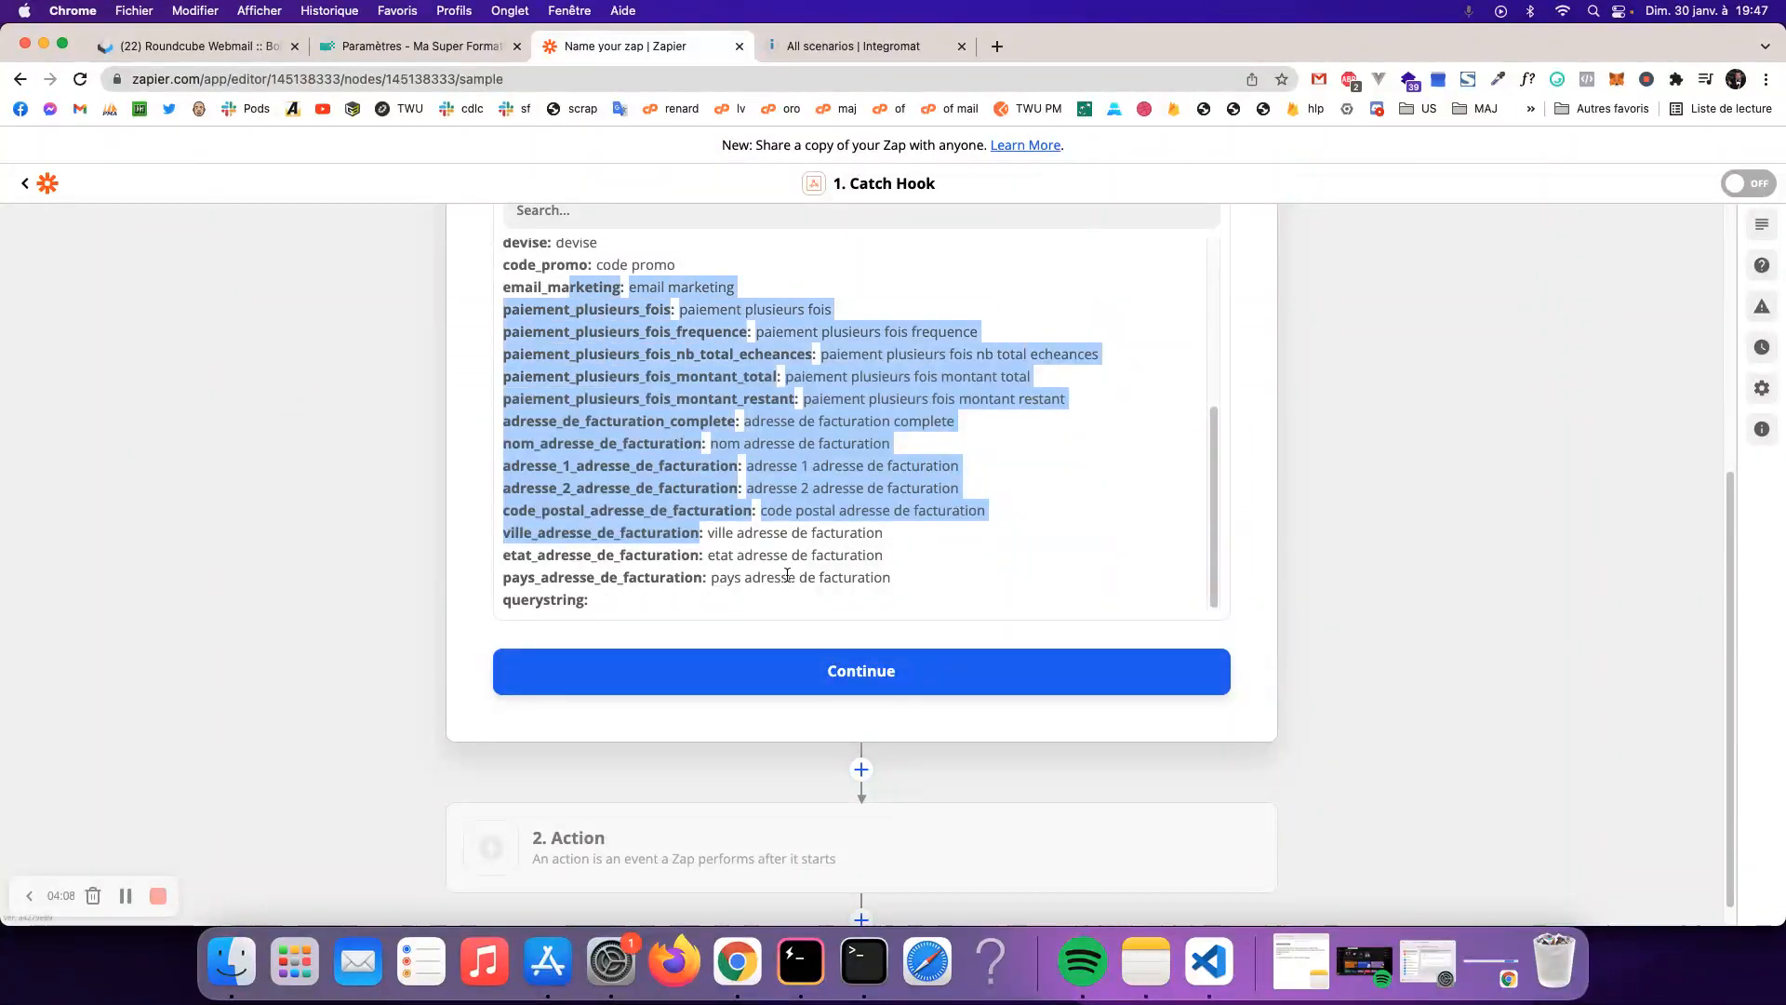
left_click(898, 679)
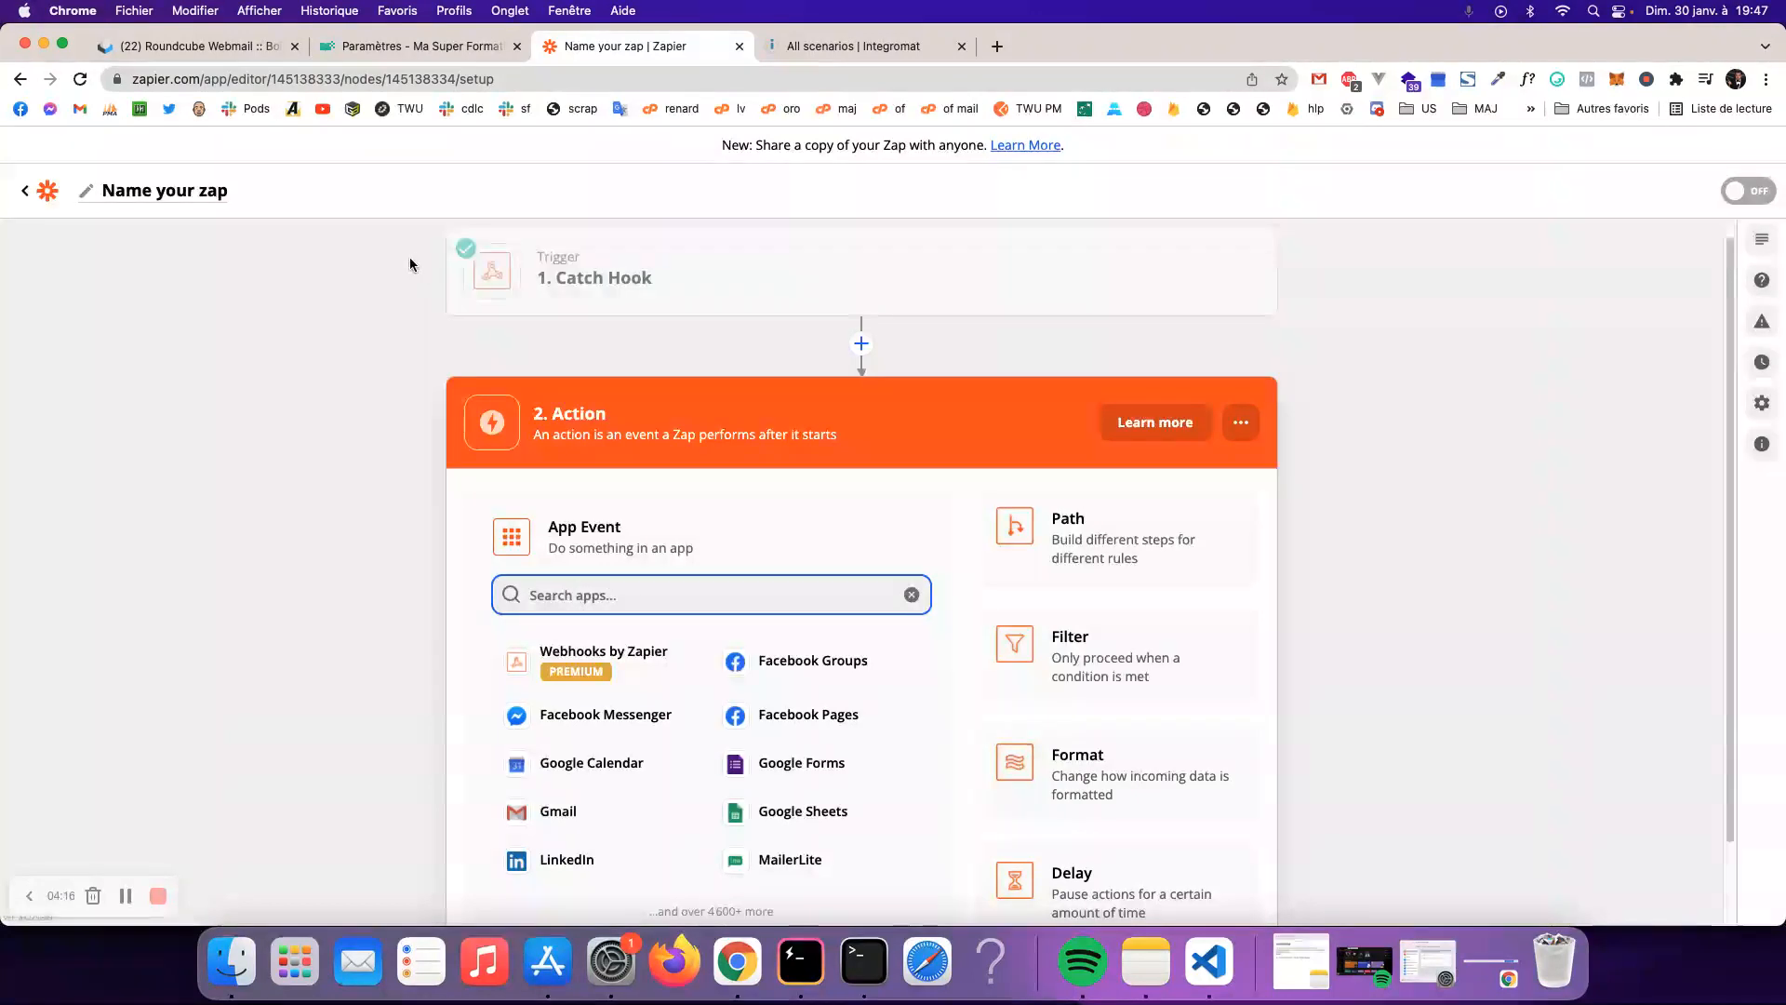
- Recheck Ma Super Formation !'s webhook settings in Teachizy and go back to the course list
left_click(421, 46)
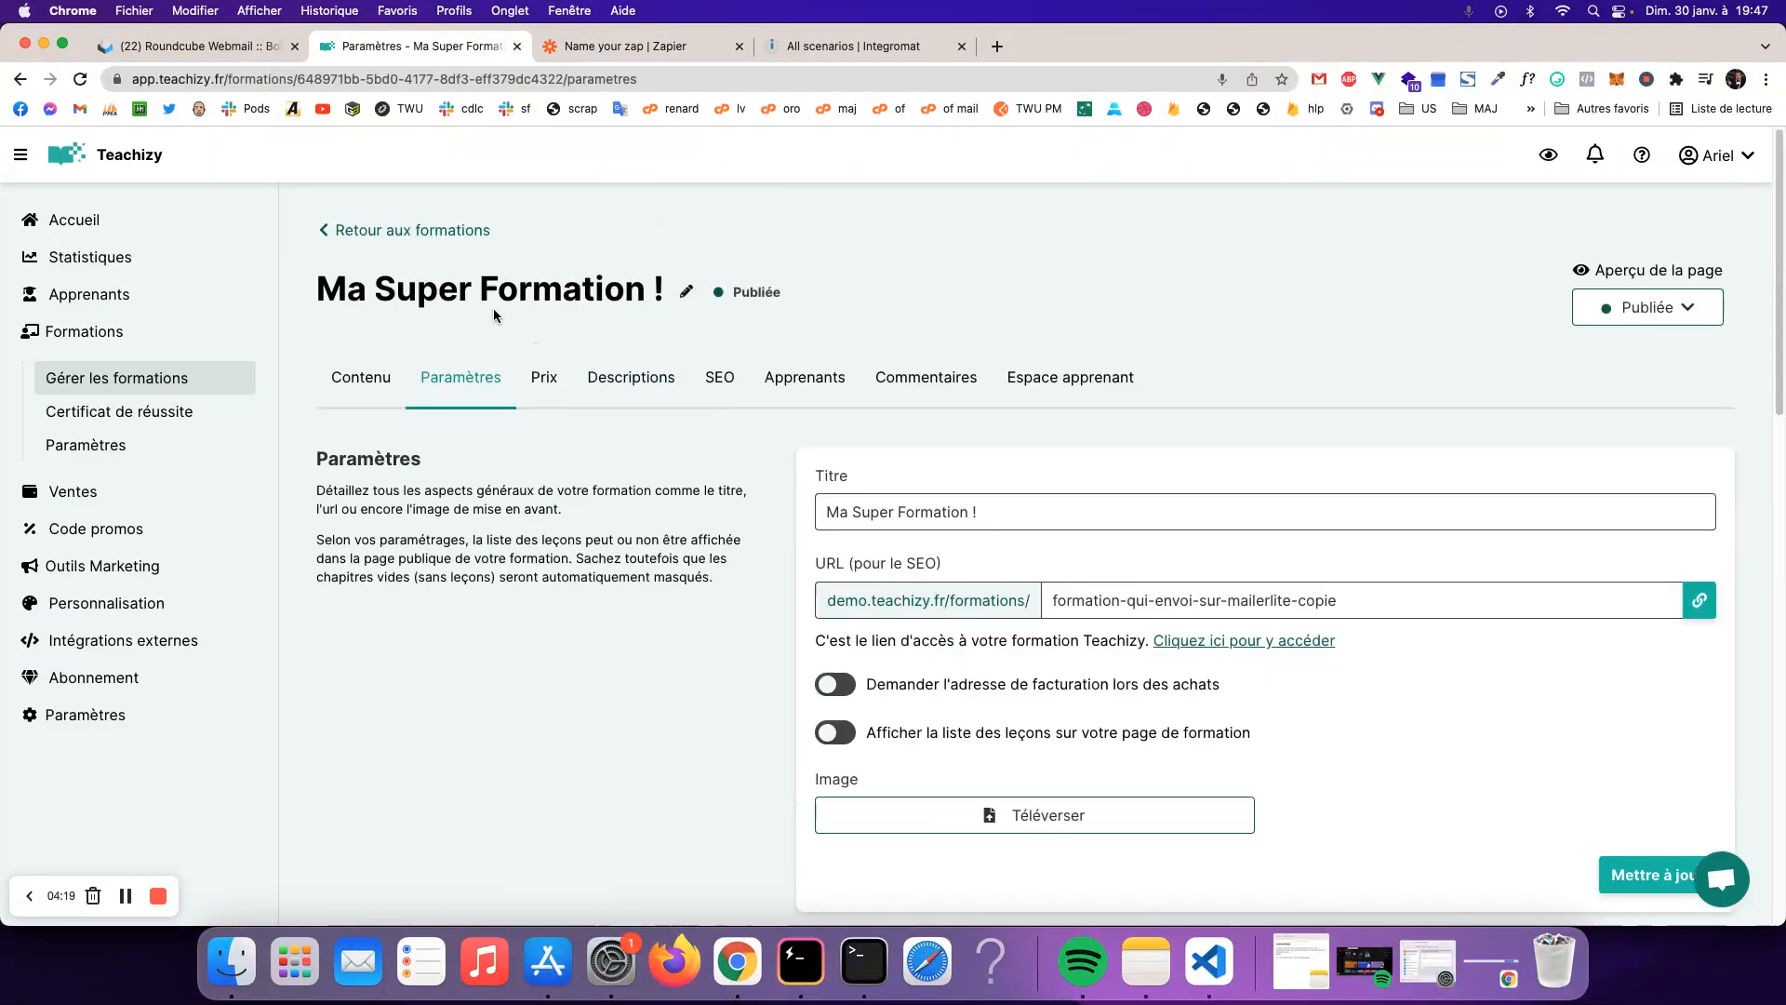
left_click_drag(305, 292, 647, 282)
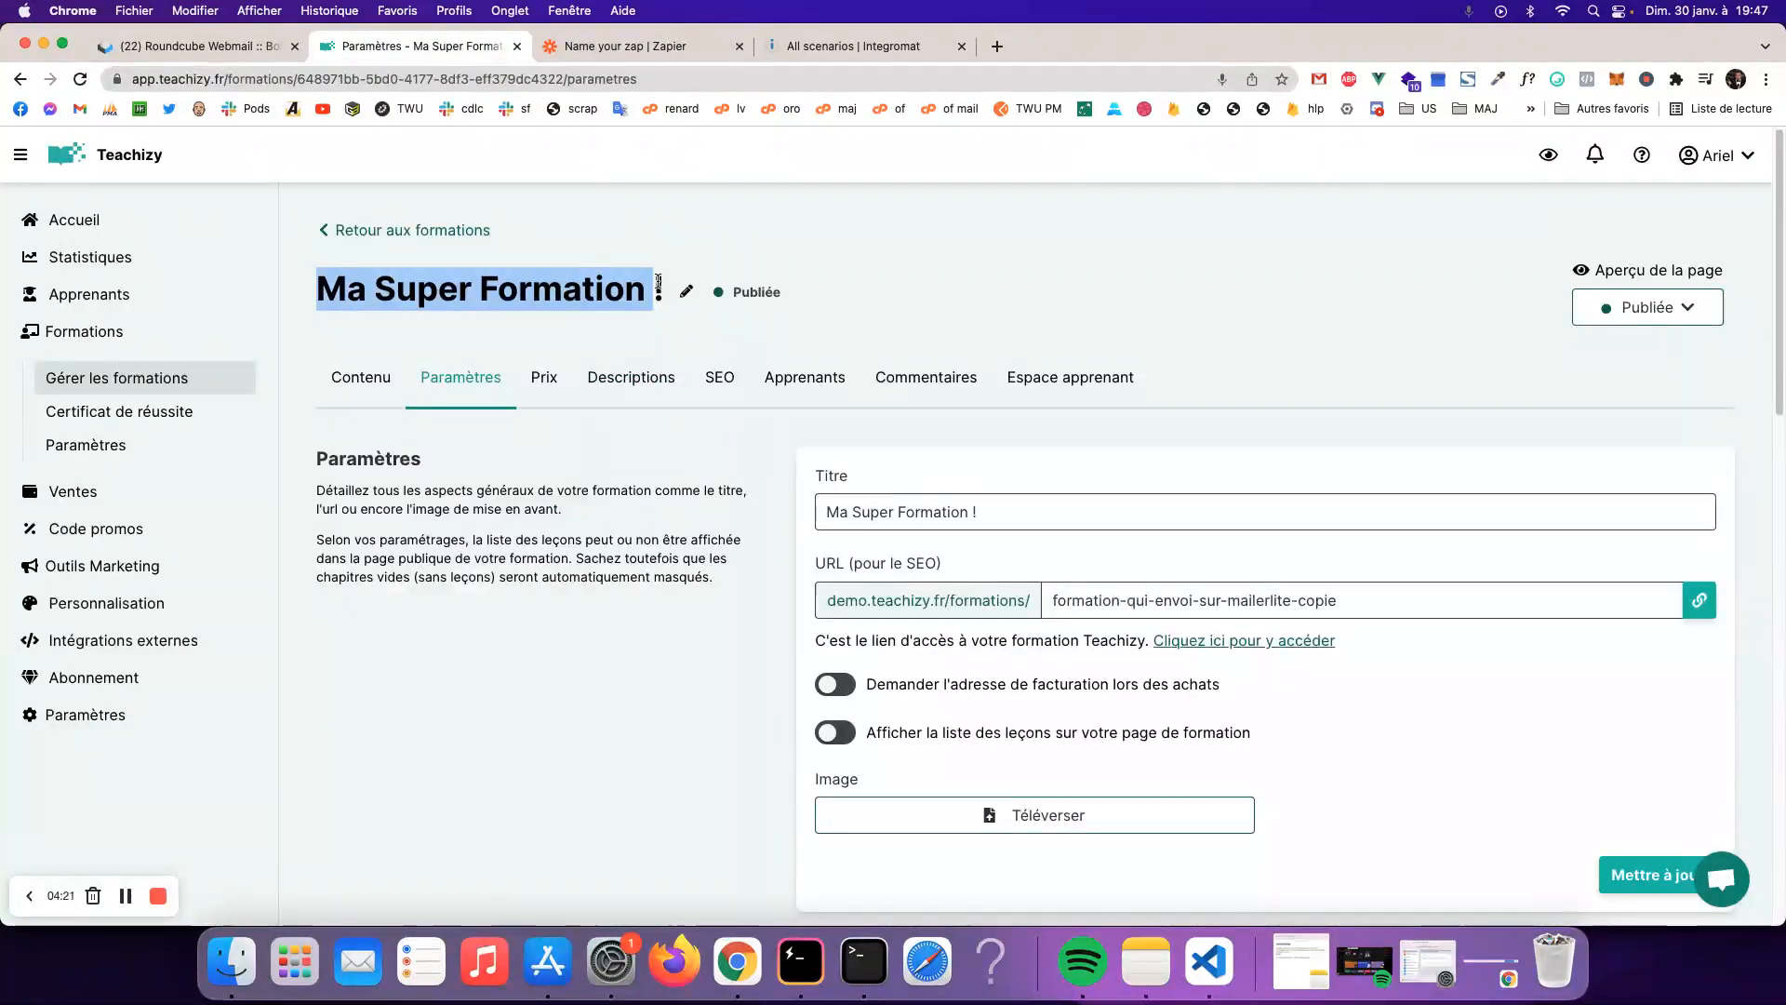
scroll(706, 472, "down", 10)
scroll(840, 573, "down", 5)
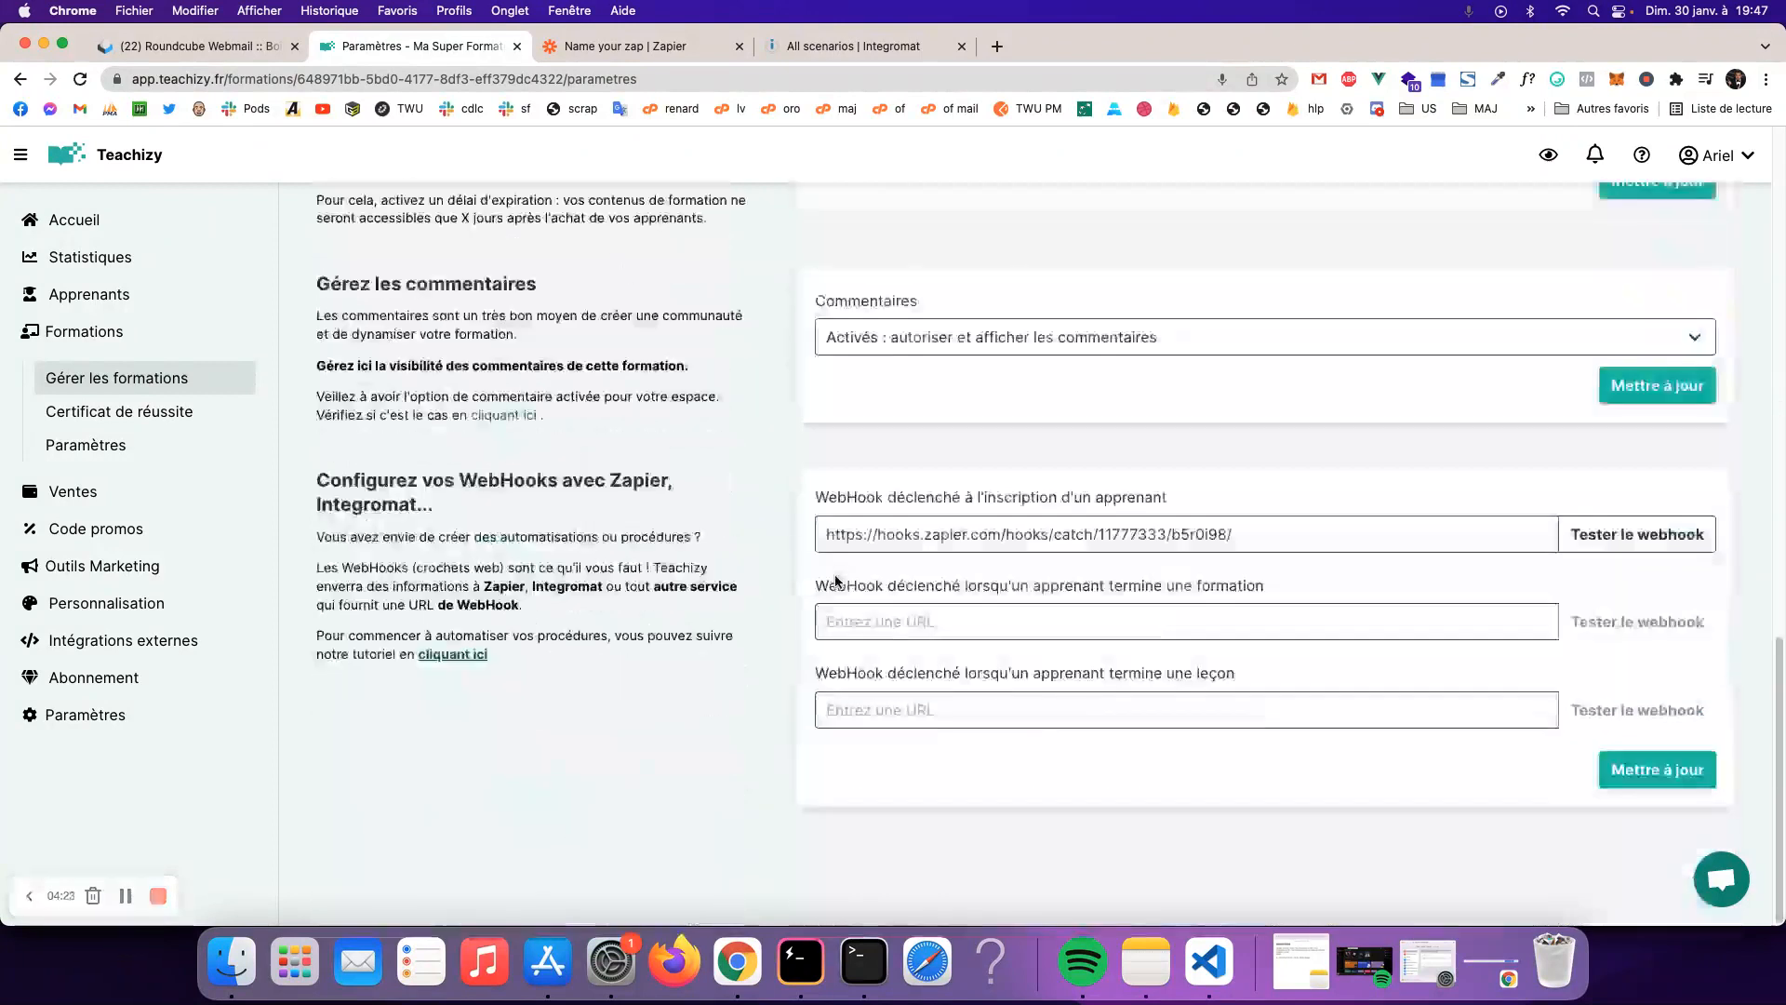
left_click_drag(876, 498, 1170, 505)
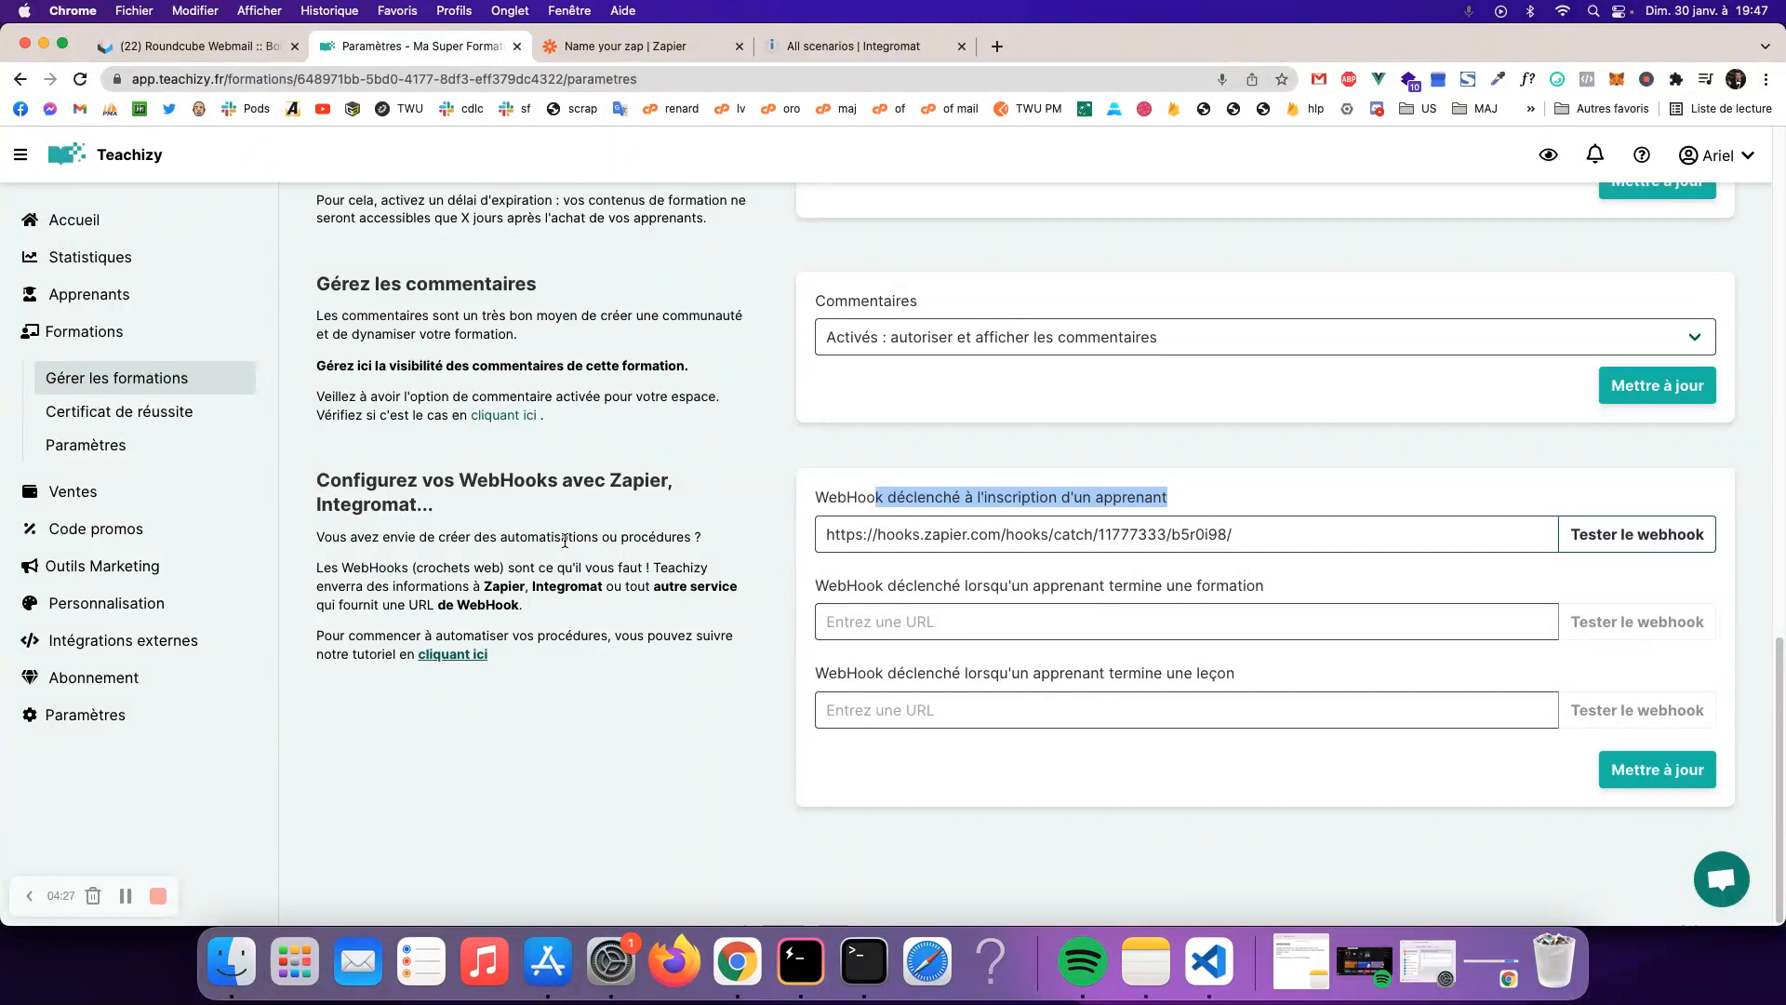
scroll(564, 540, "up", 15)
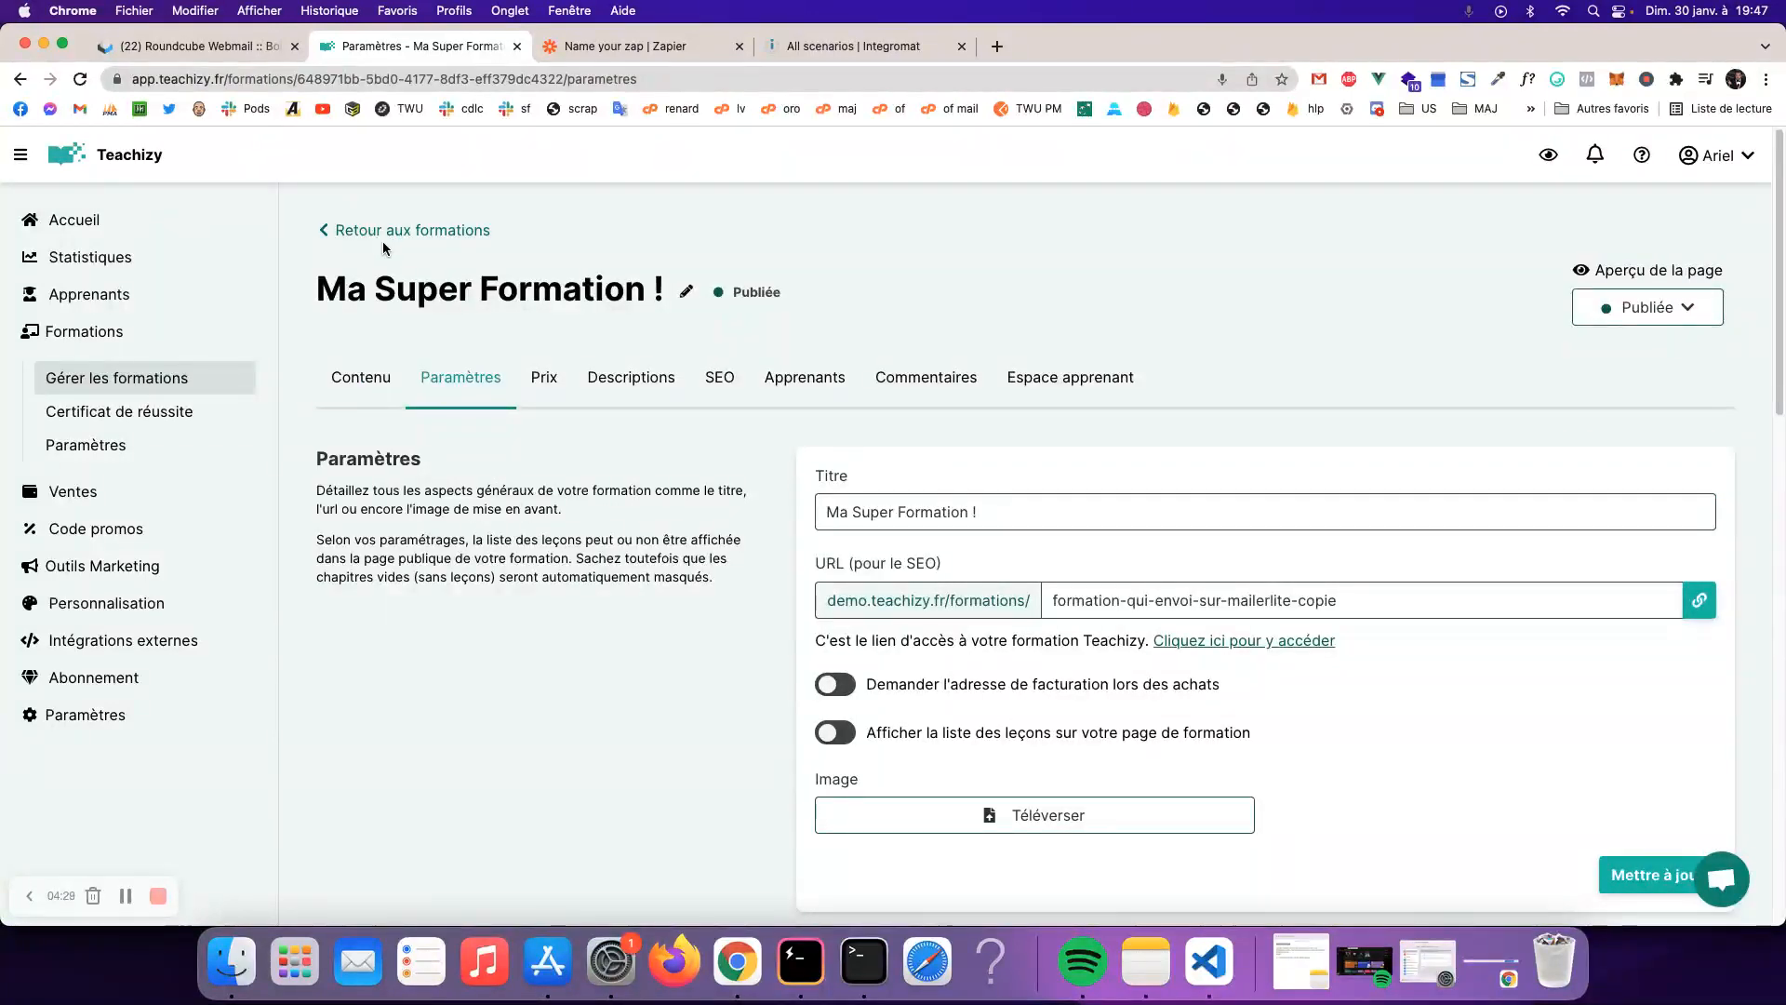
left_click(383, 232)
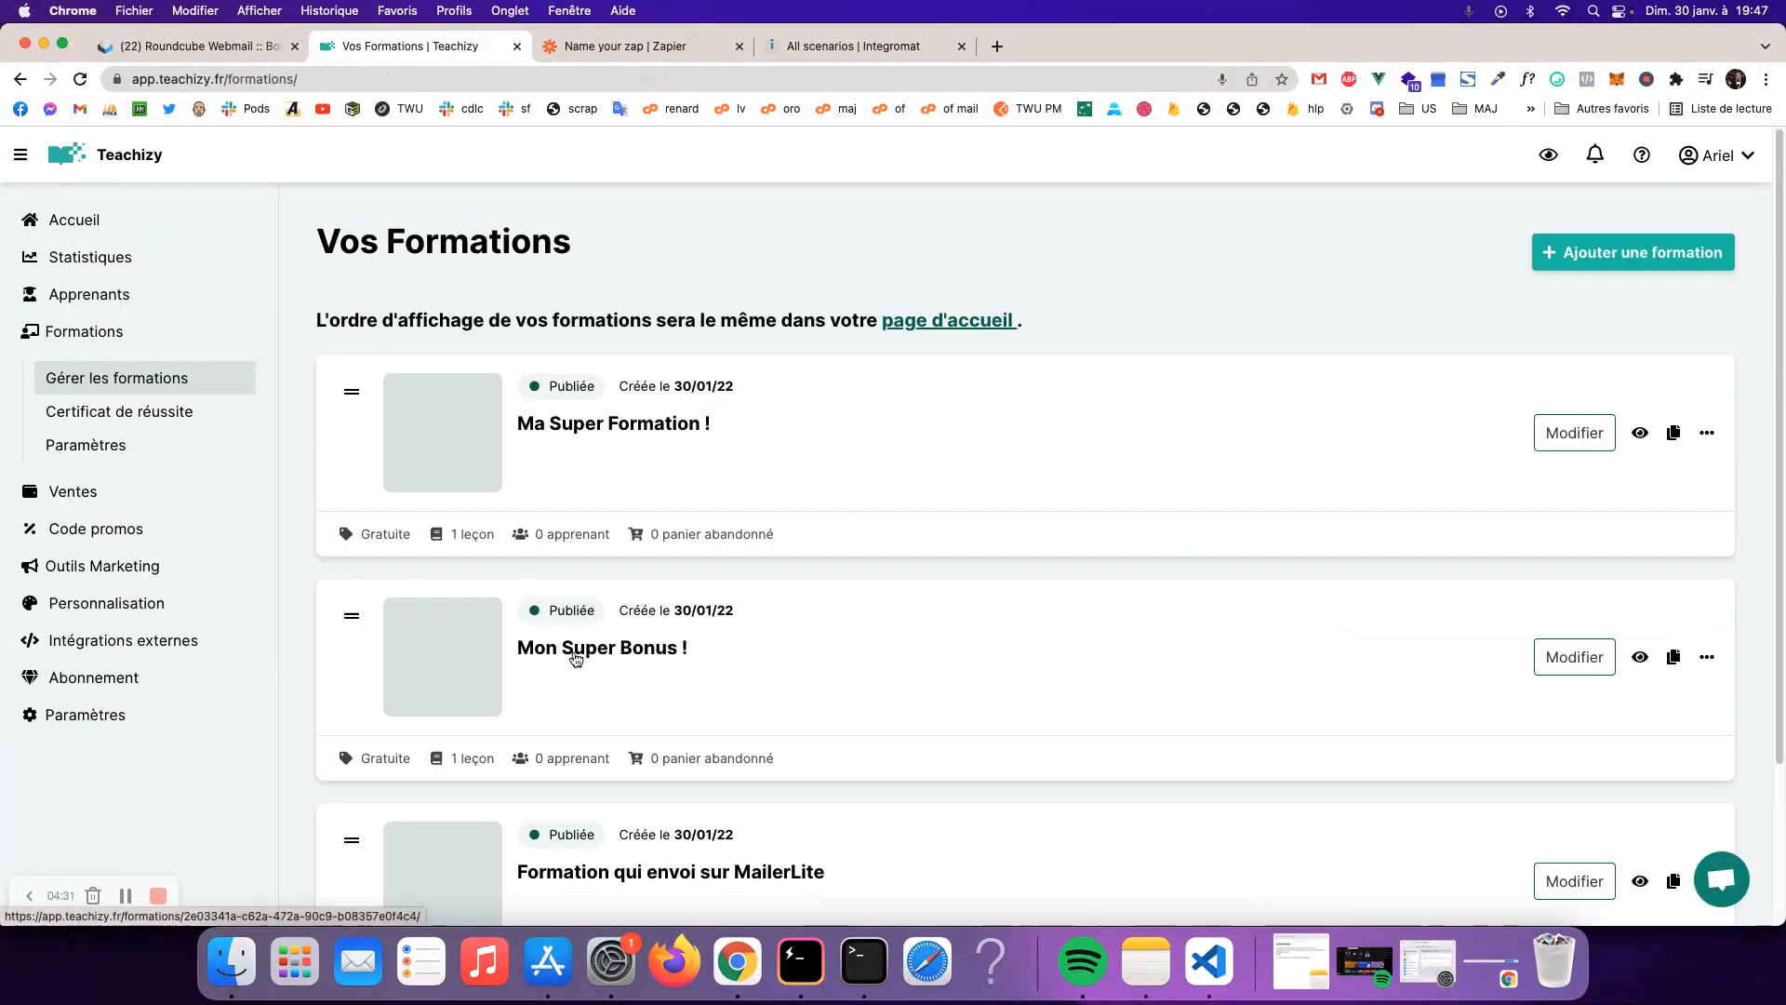
- Search Zapier's action apps for 'teachiz', find no results, and clear the search
key("ctrl+Tab")
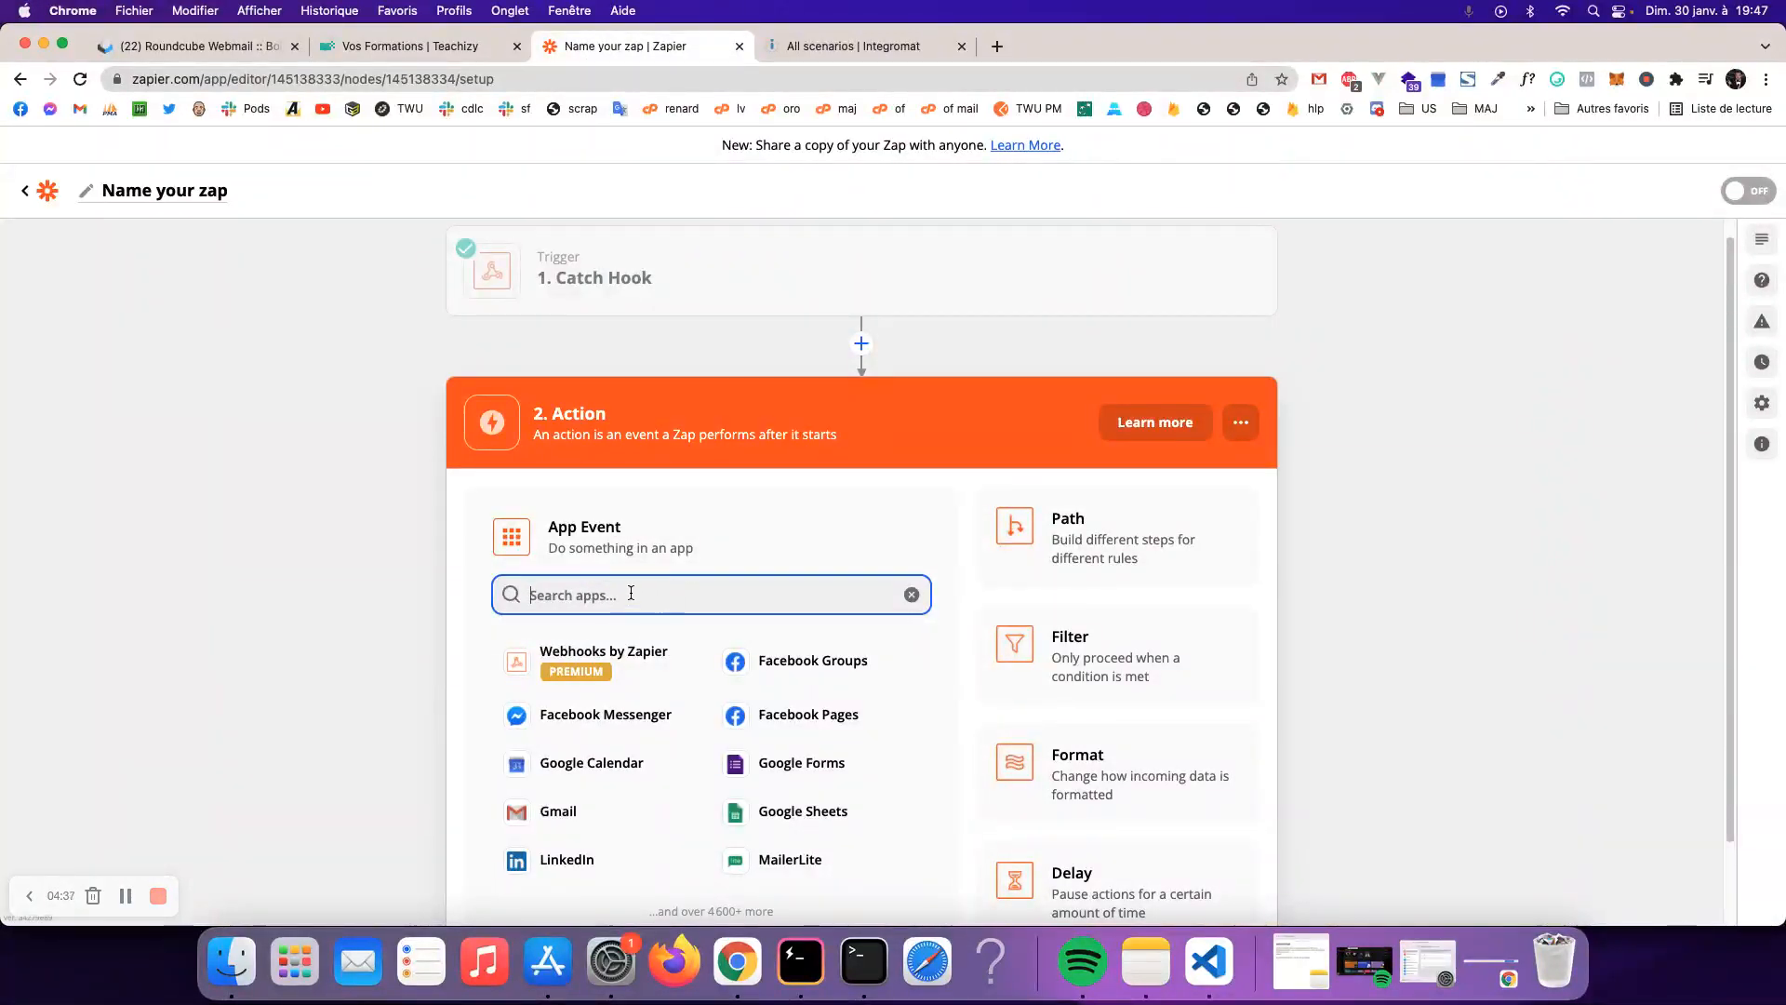
type("teachiz")
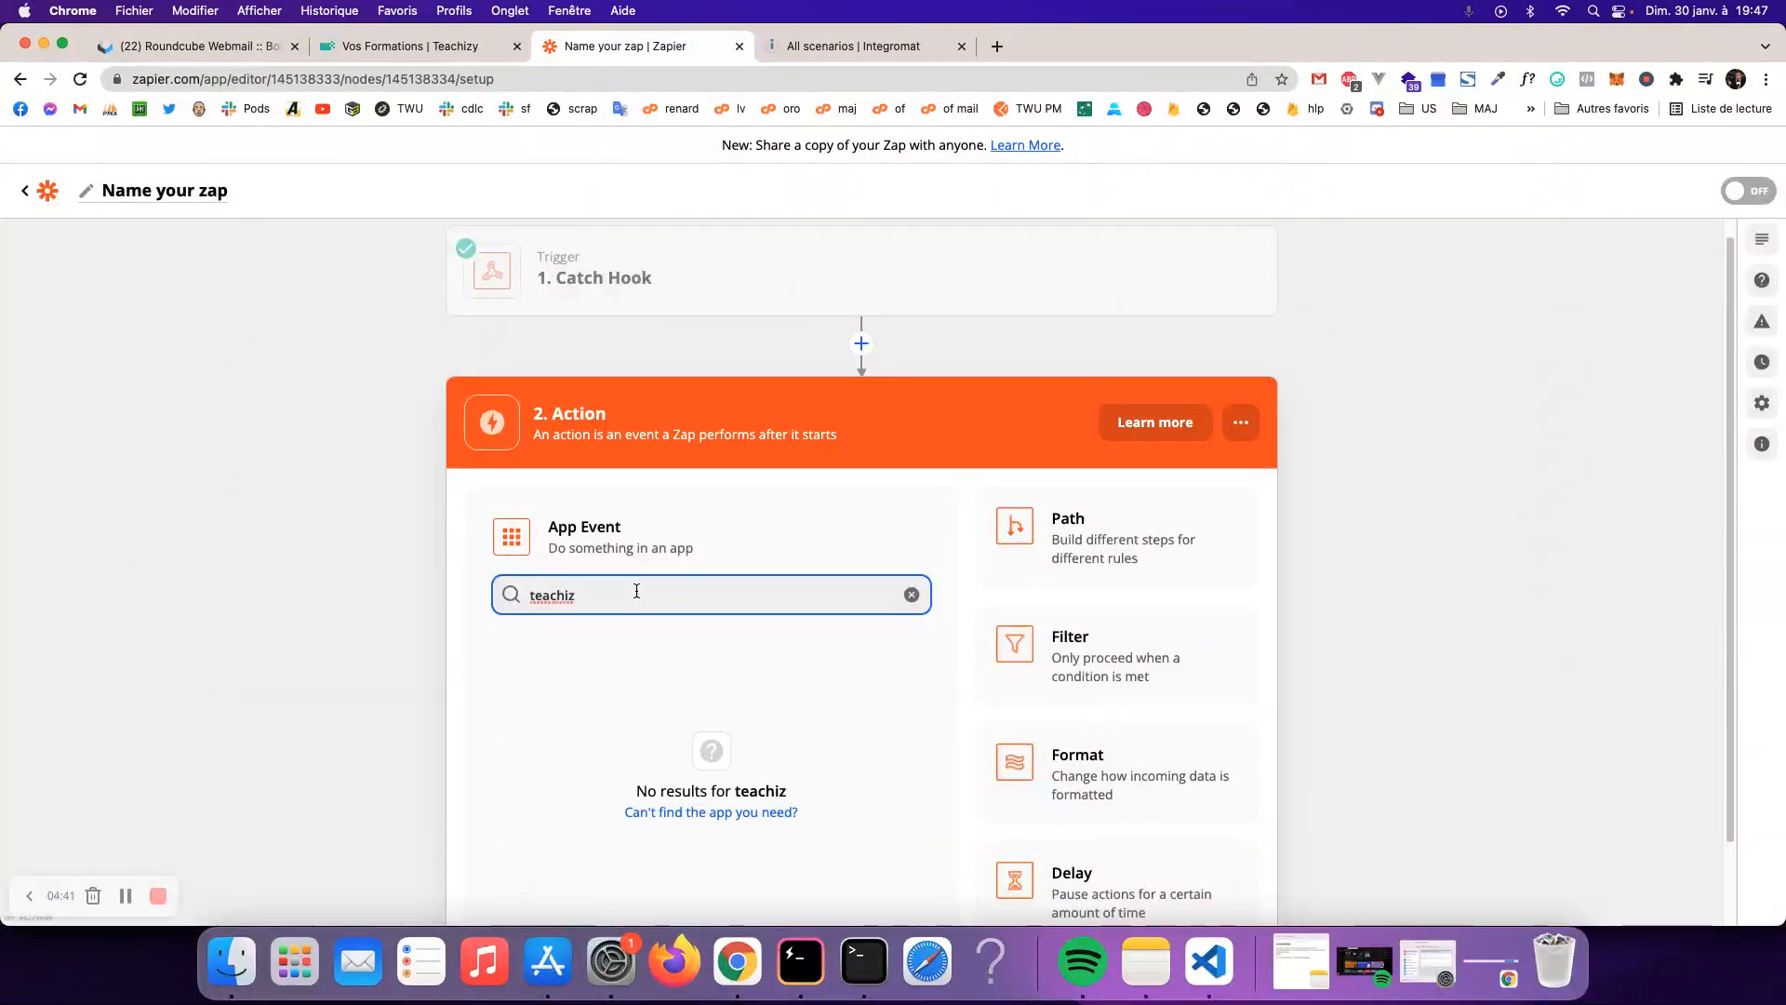
key("super+a")
key("BackSpace")
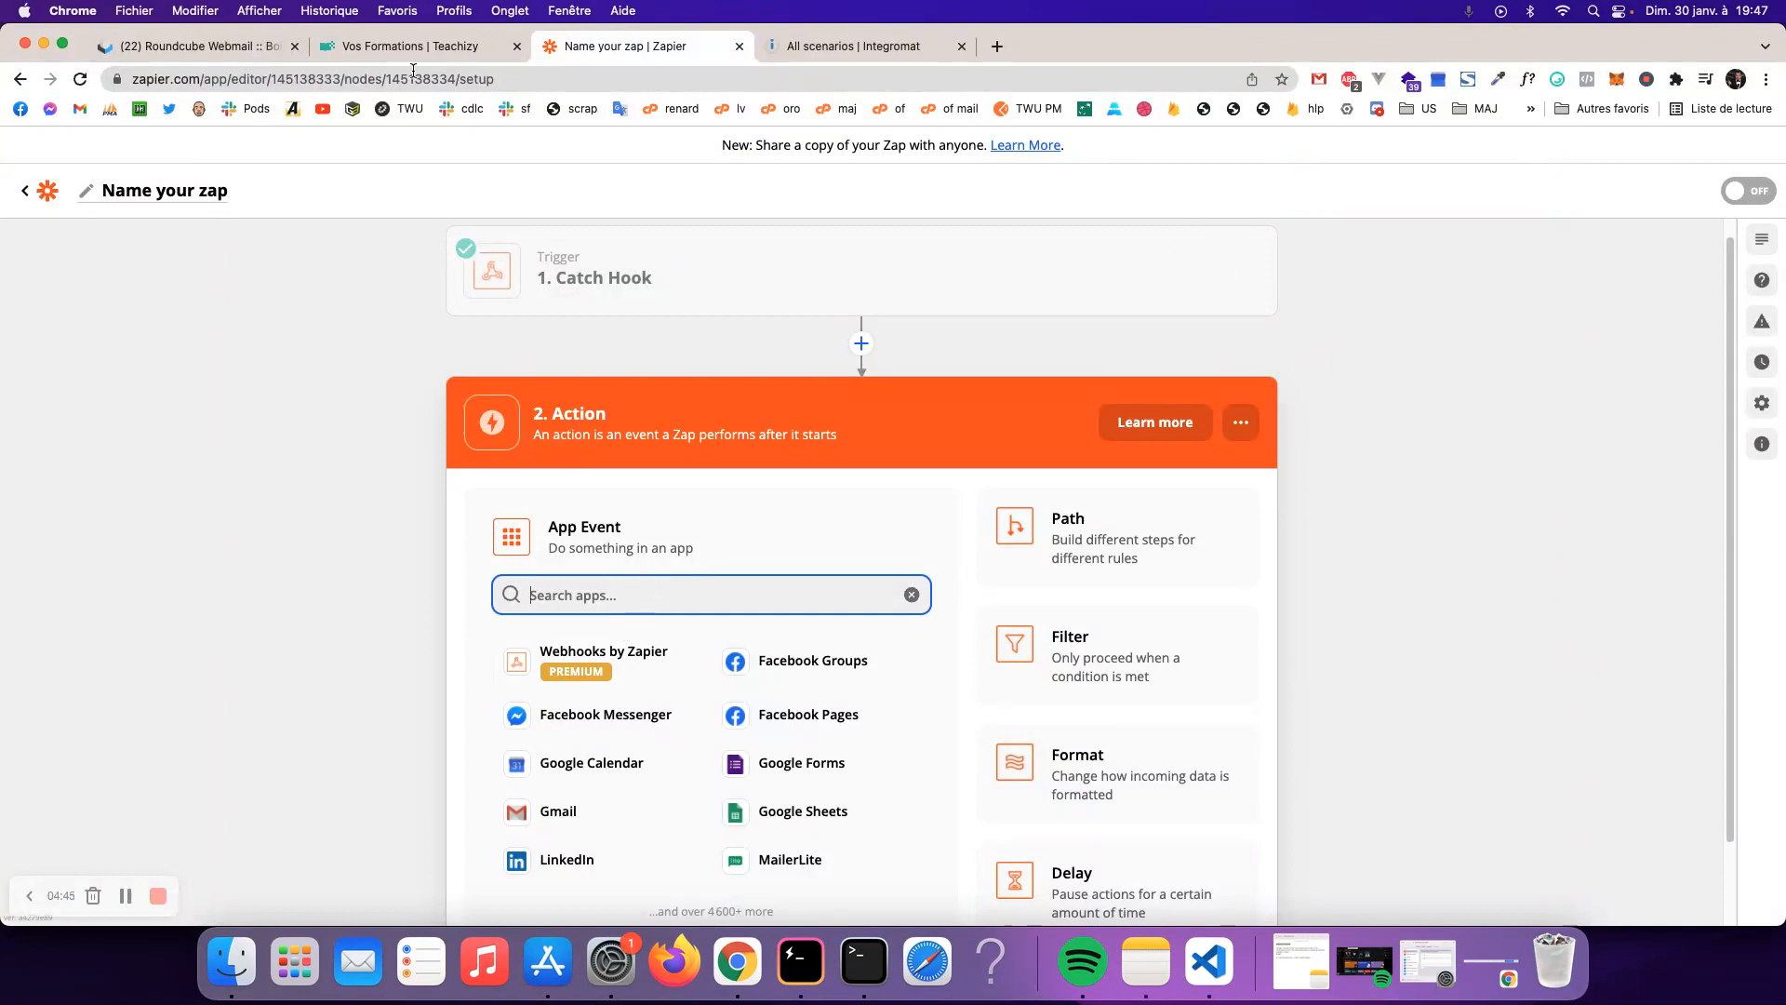
left_click(398, 49)
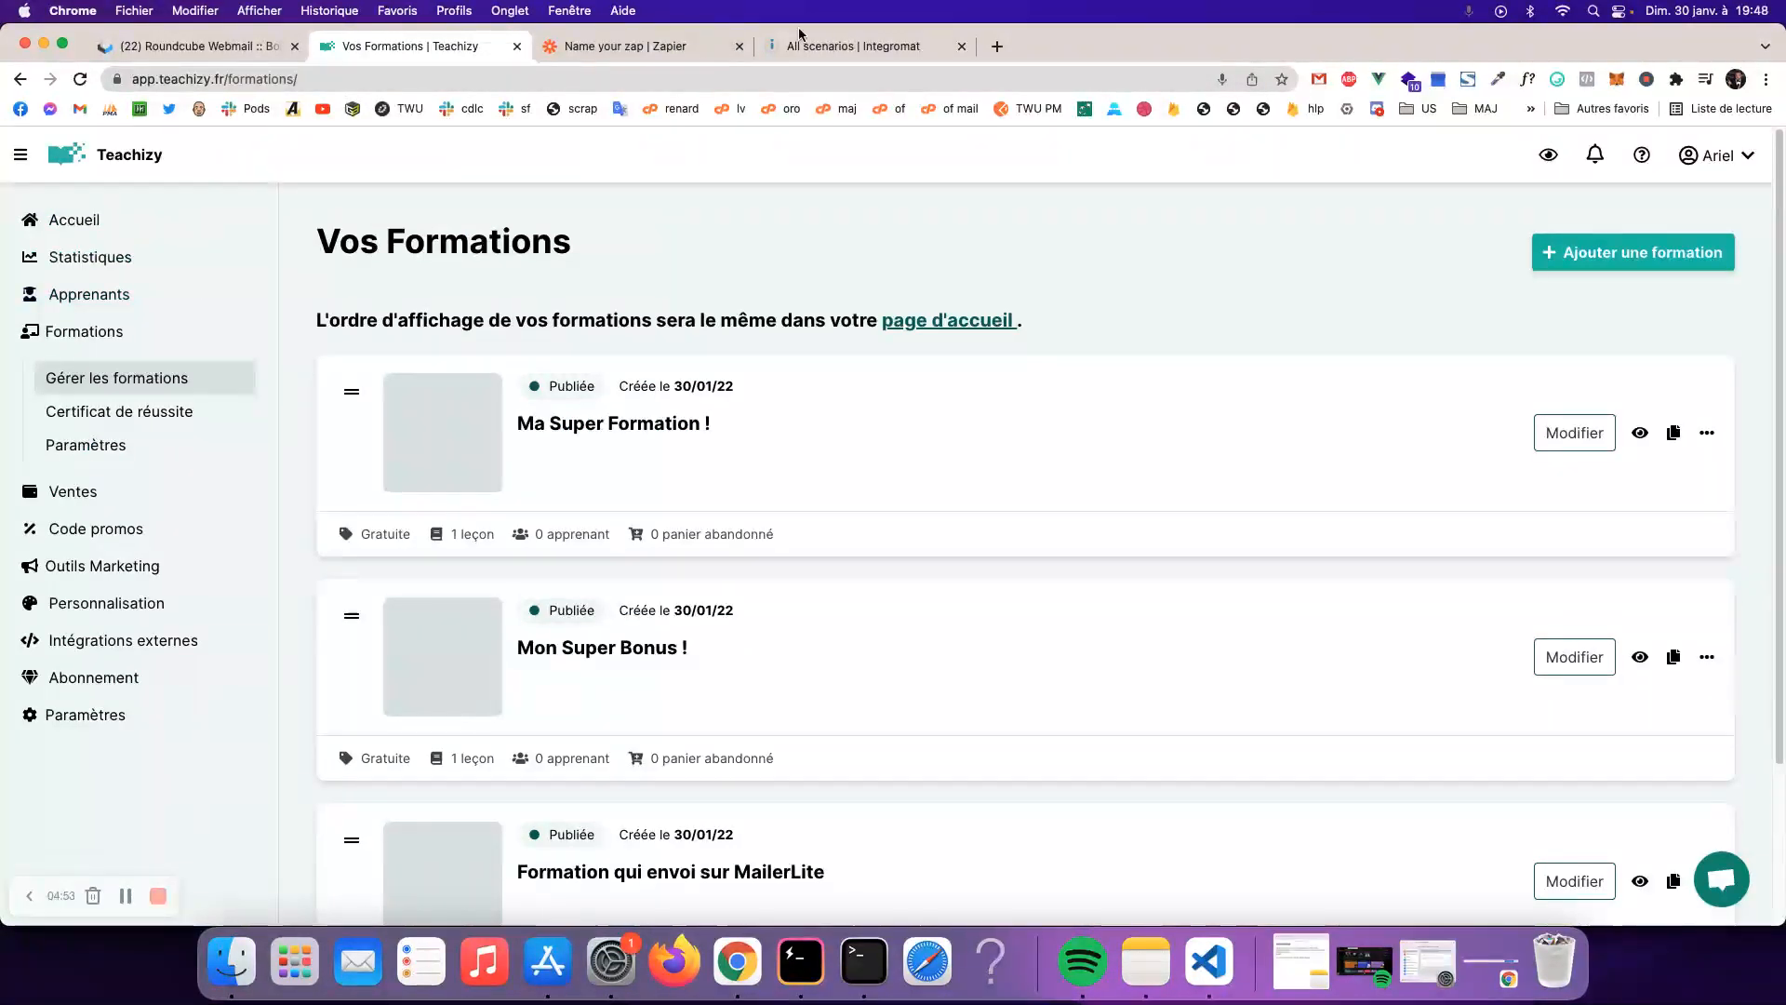
- Follow the private Zapier link in Outils Marketing > Automatisations and accept the Teachizy invite
left_click(633, 45)
left_click(432, 49)
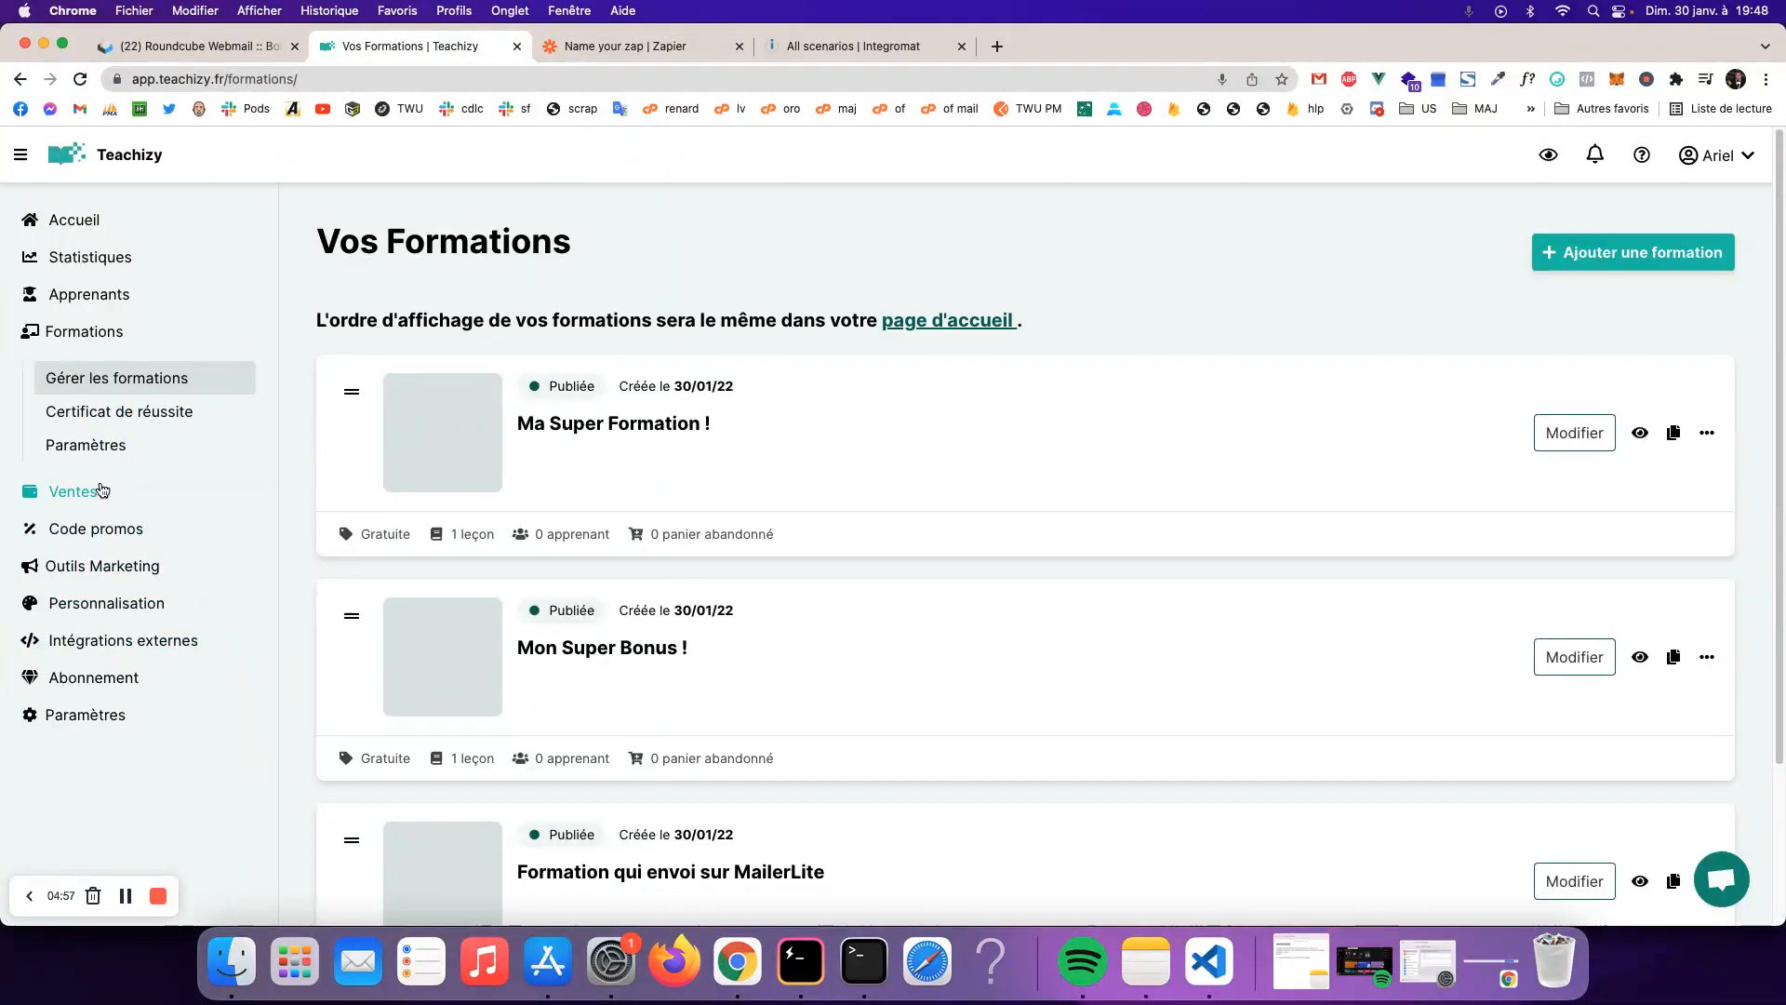
left_click(102, 566)
left_click(97, 561)
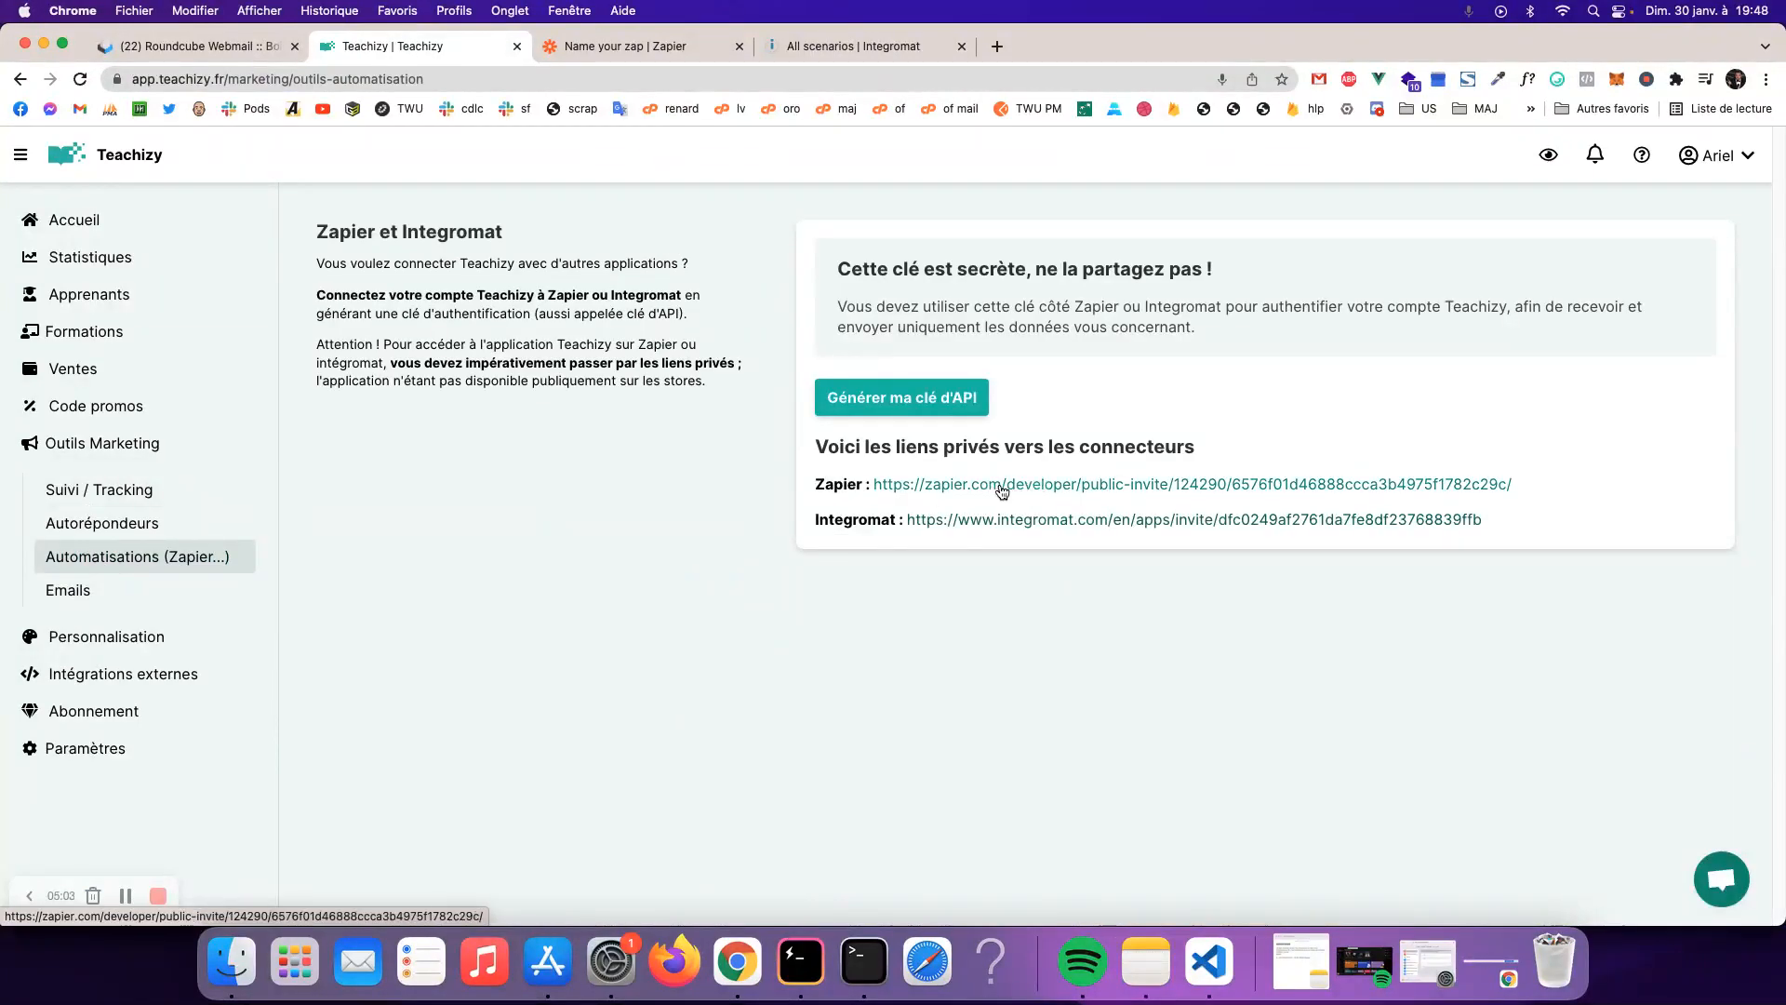
left_click(1000, 485)
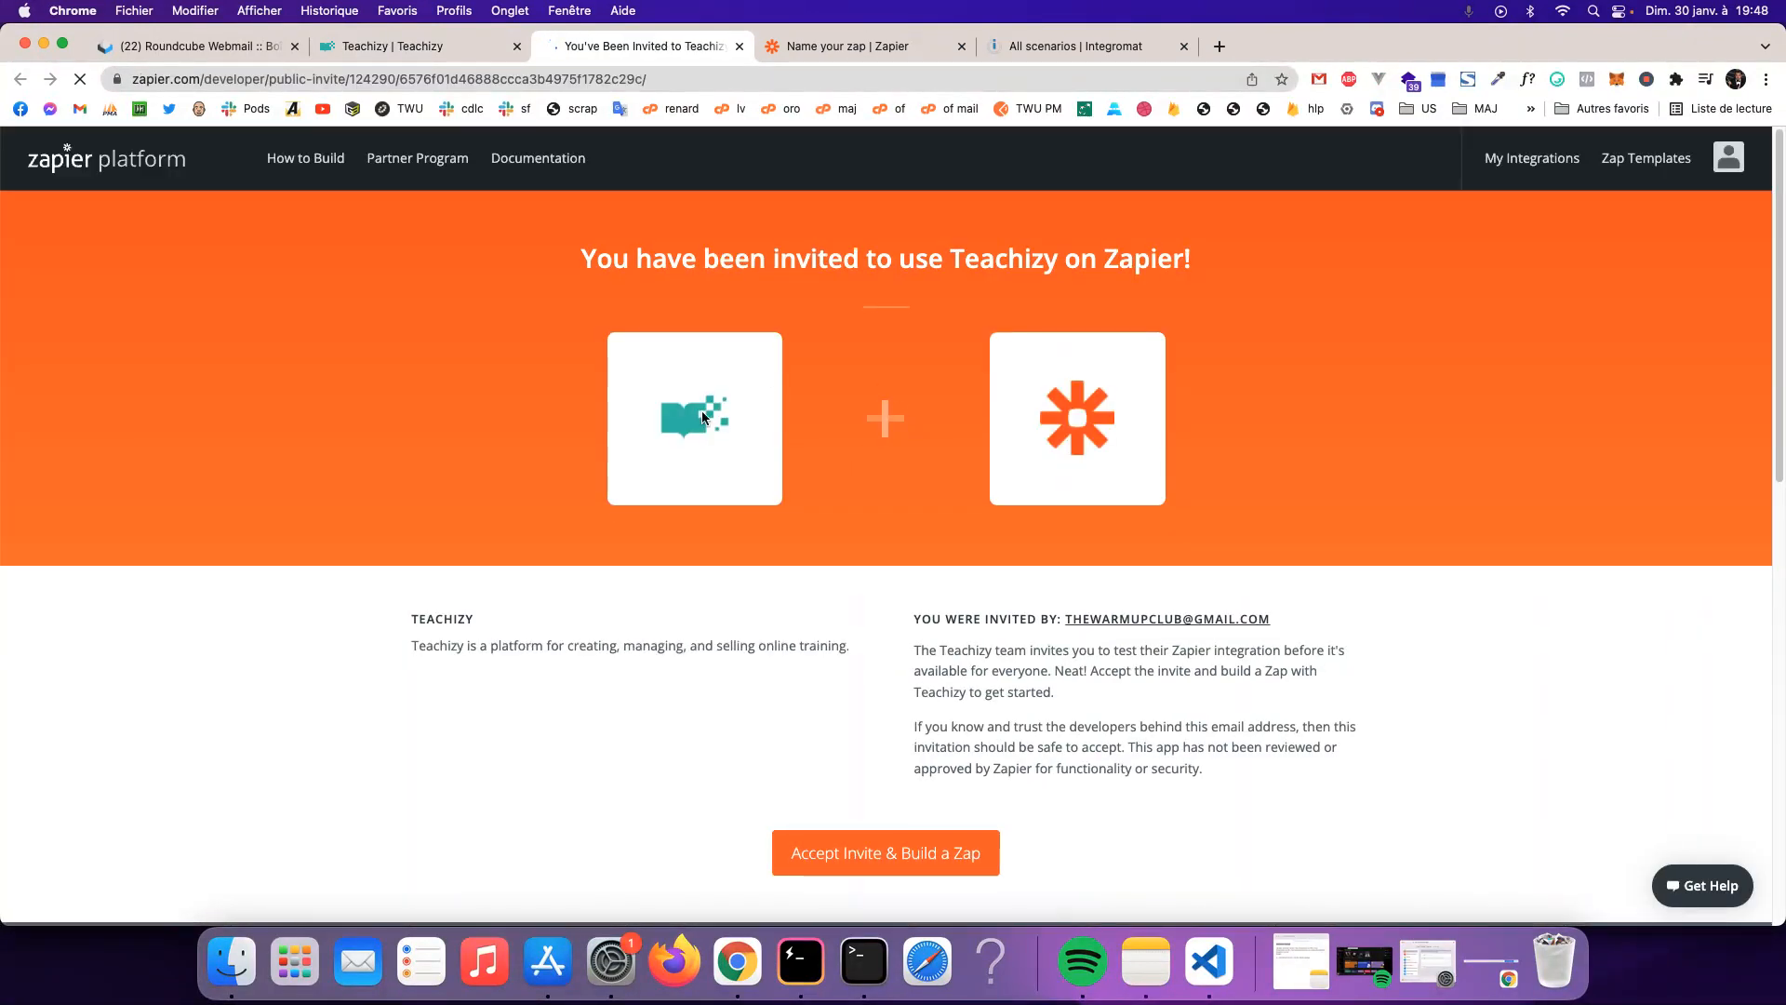
scroll(896, 689, "down", 5)
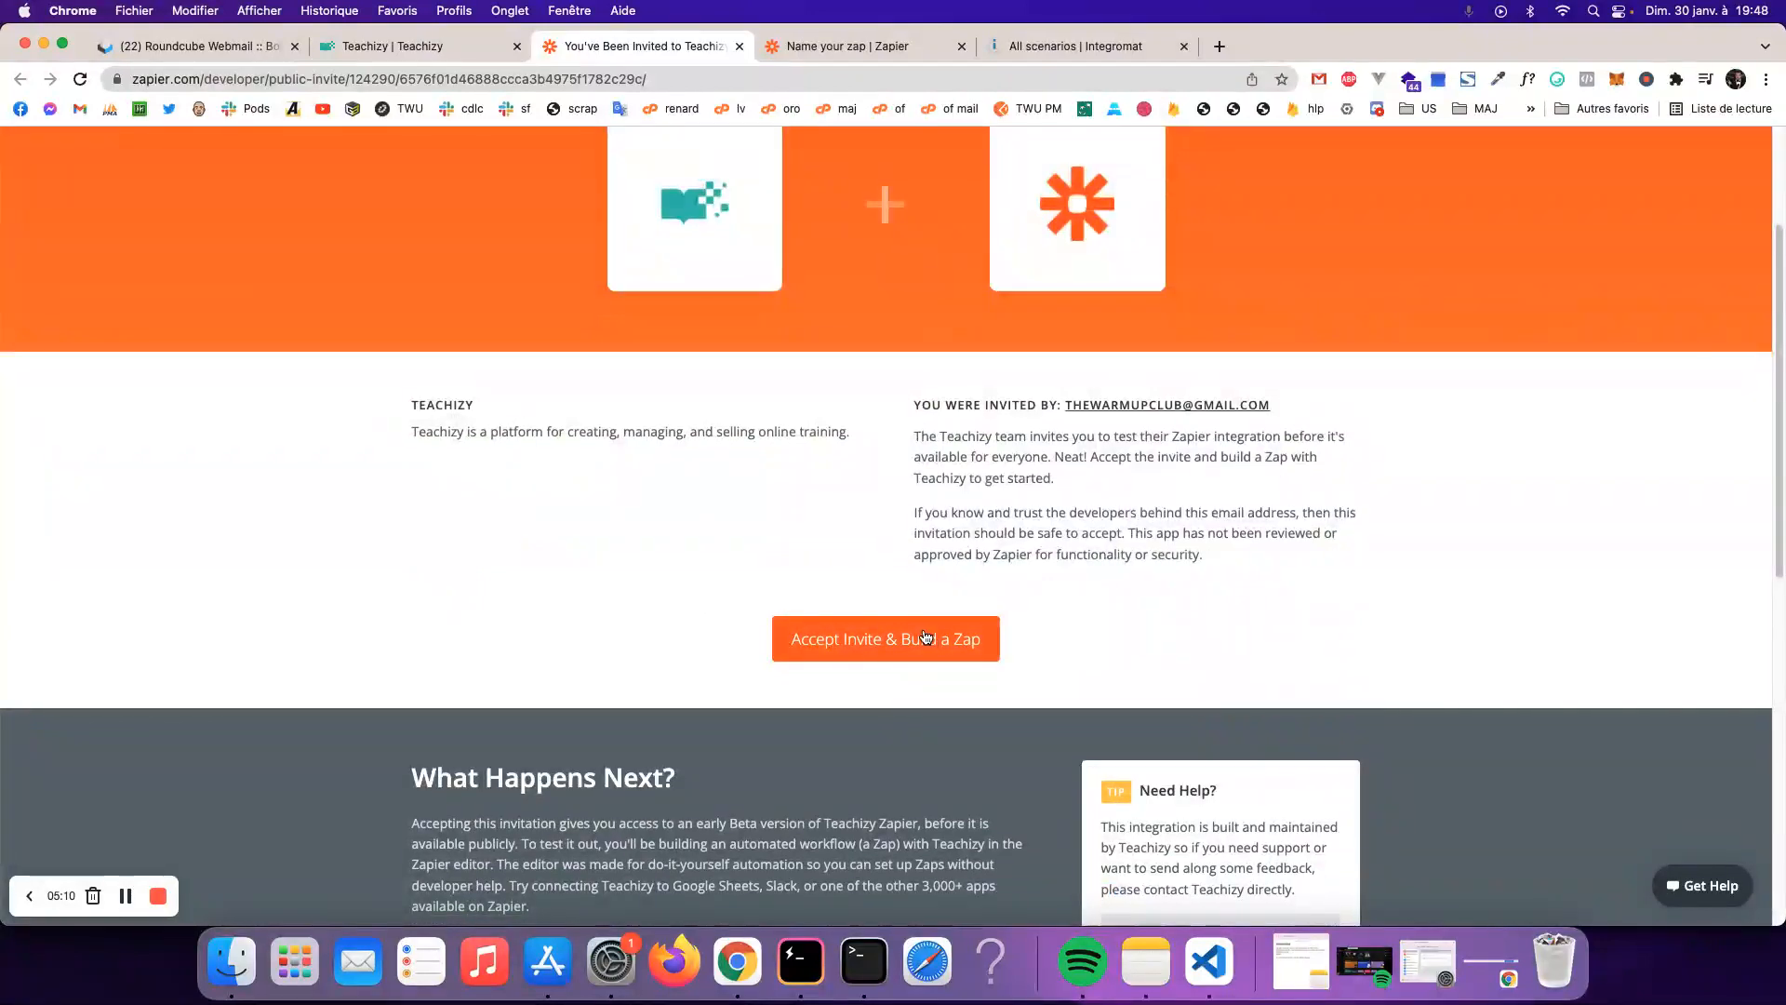
left_click(888, 637)
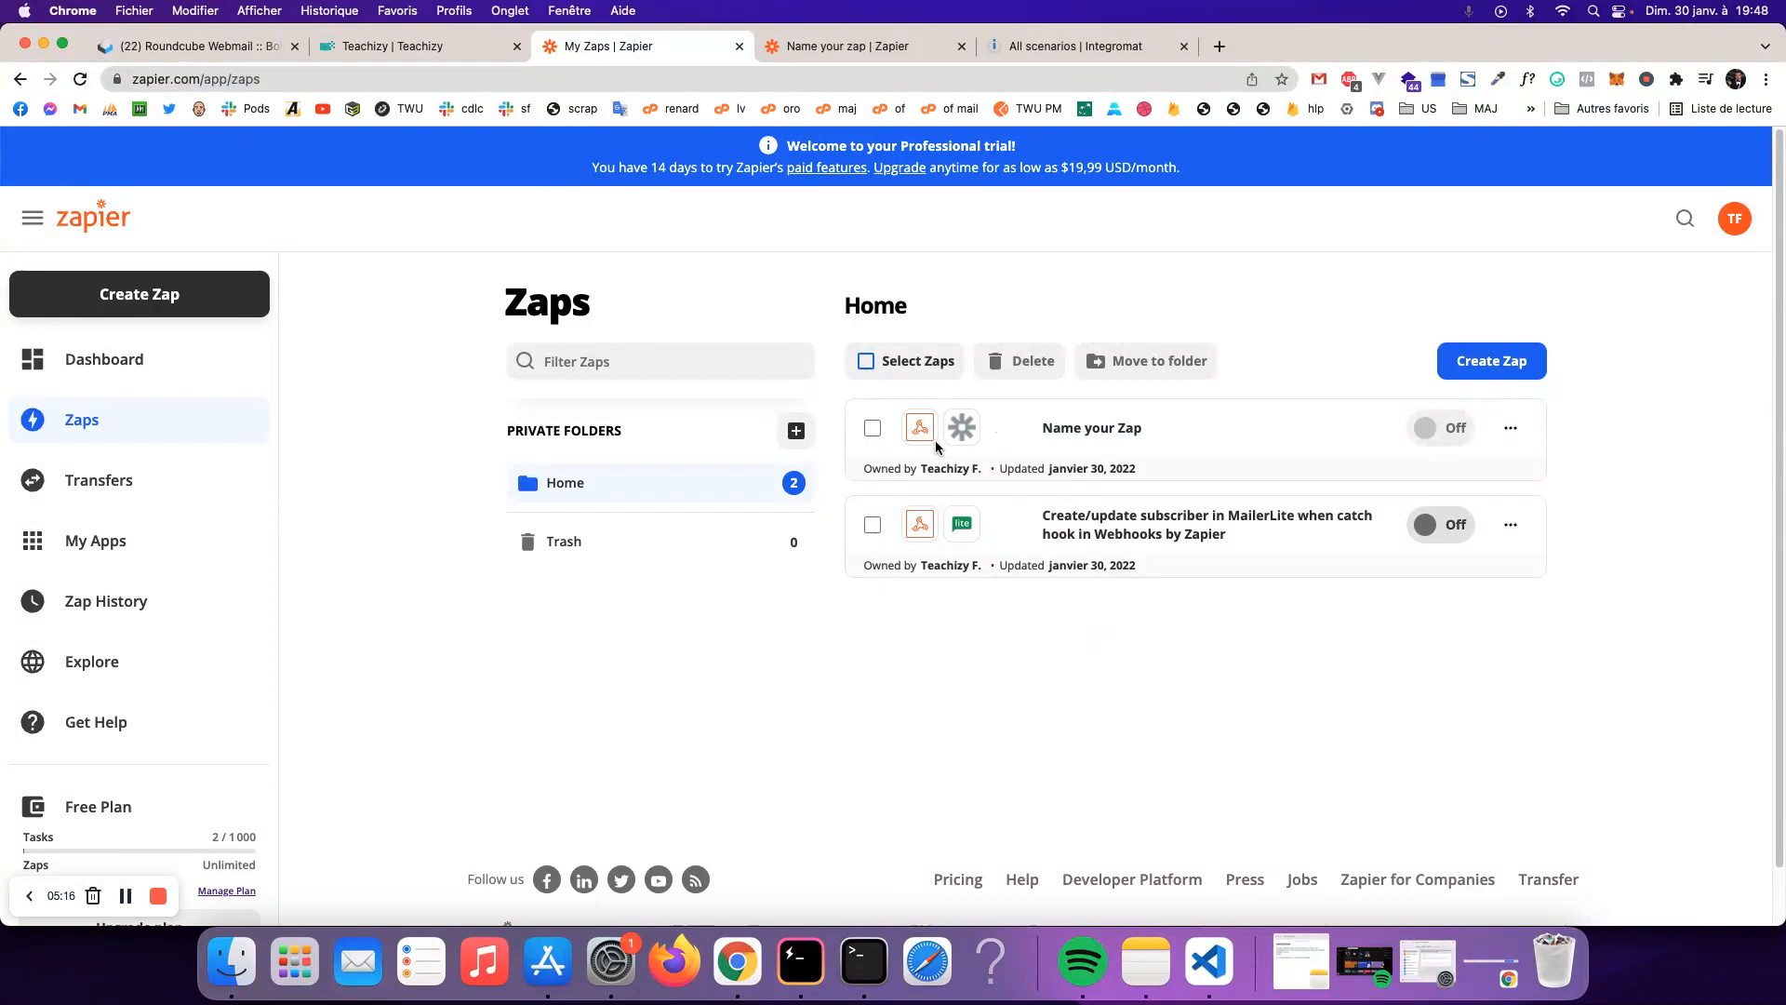
- Reopen the unnamed Catch Hook zap from the Zaps list and search action apps for 'teachi'
left_click(813, 47)
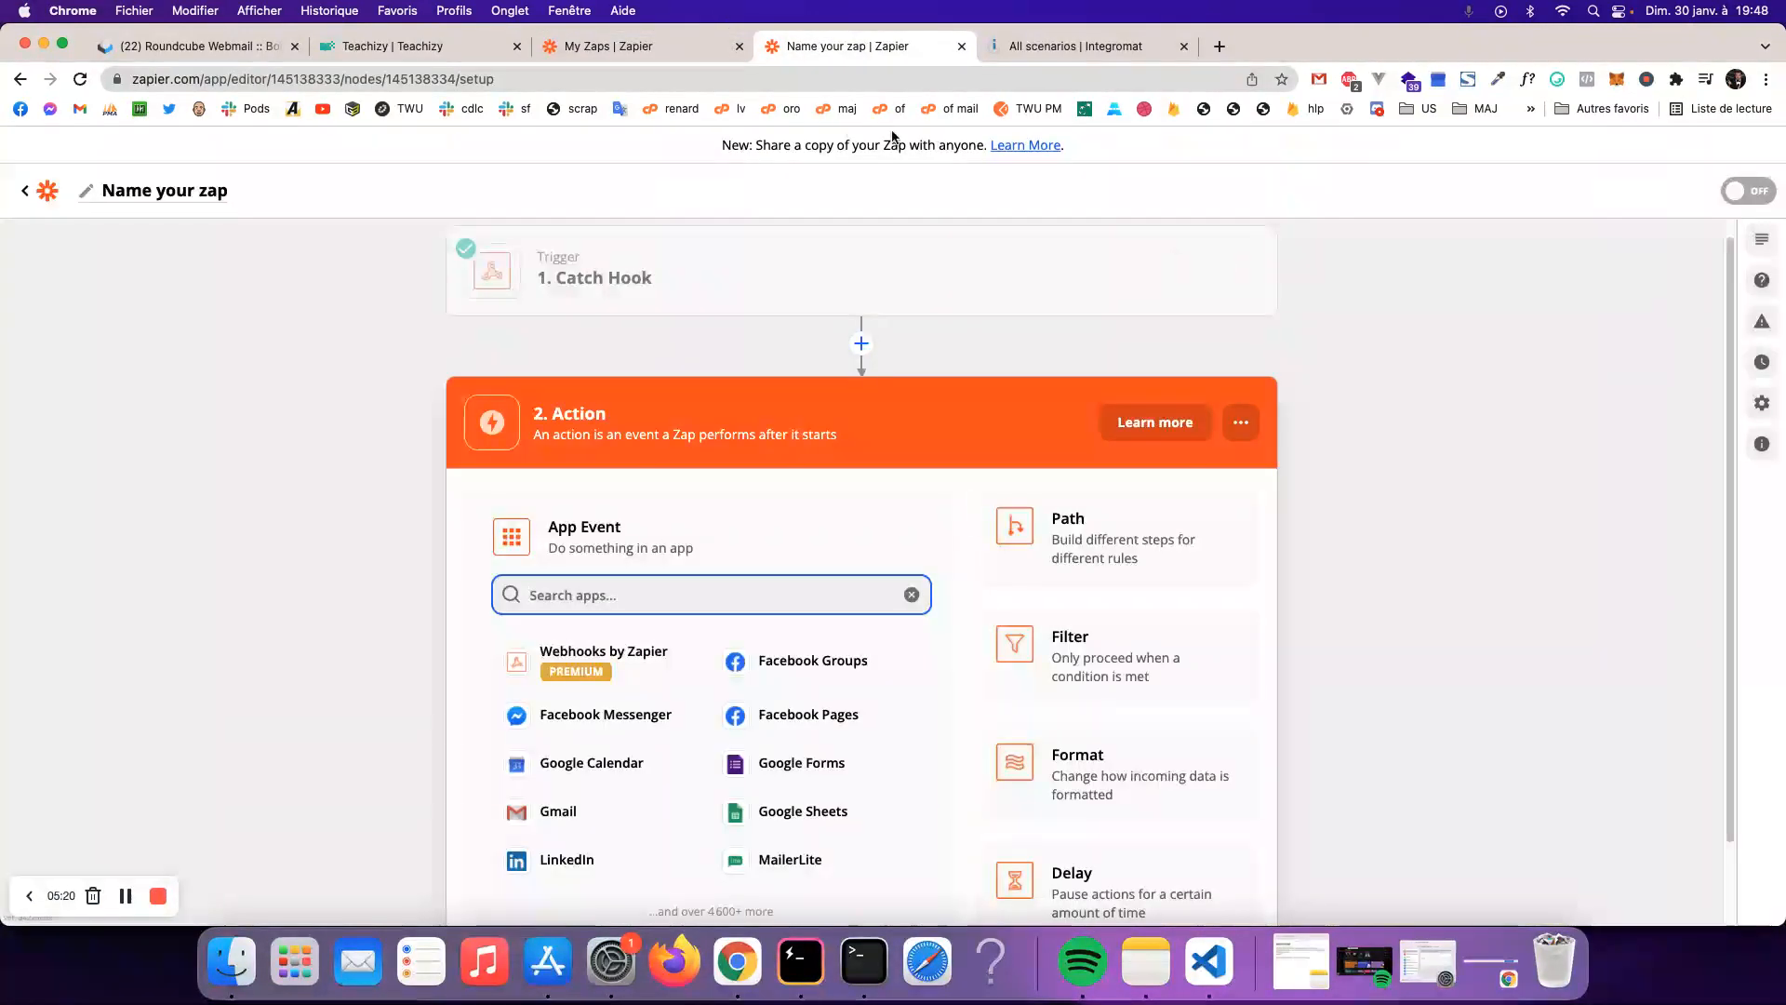
key("super+w")
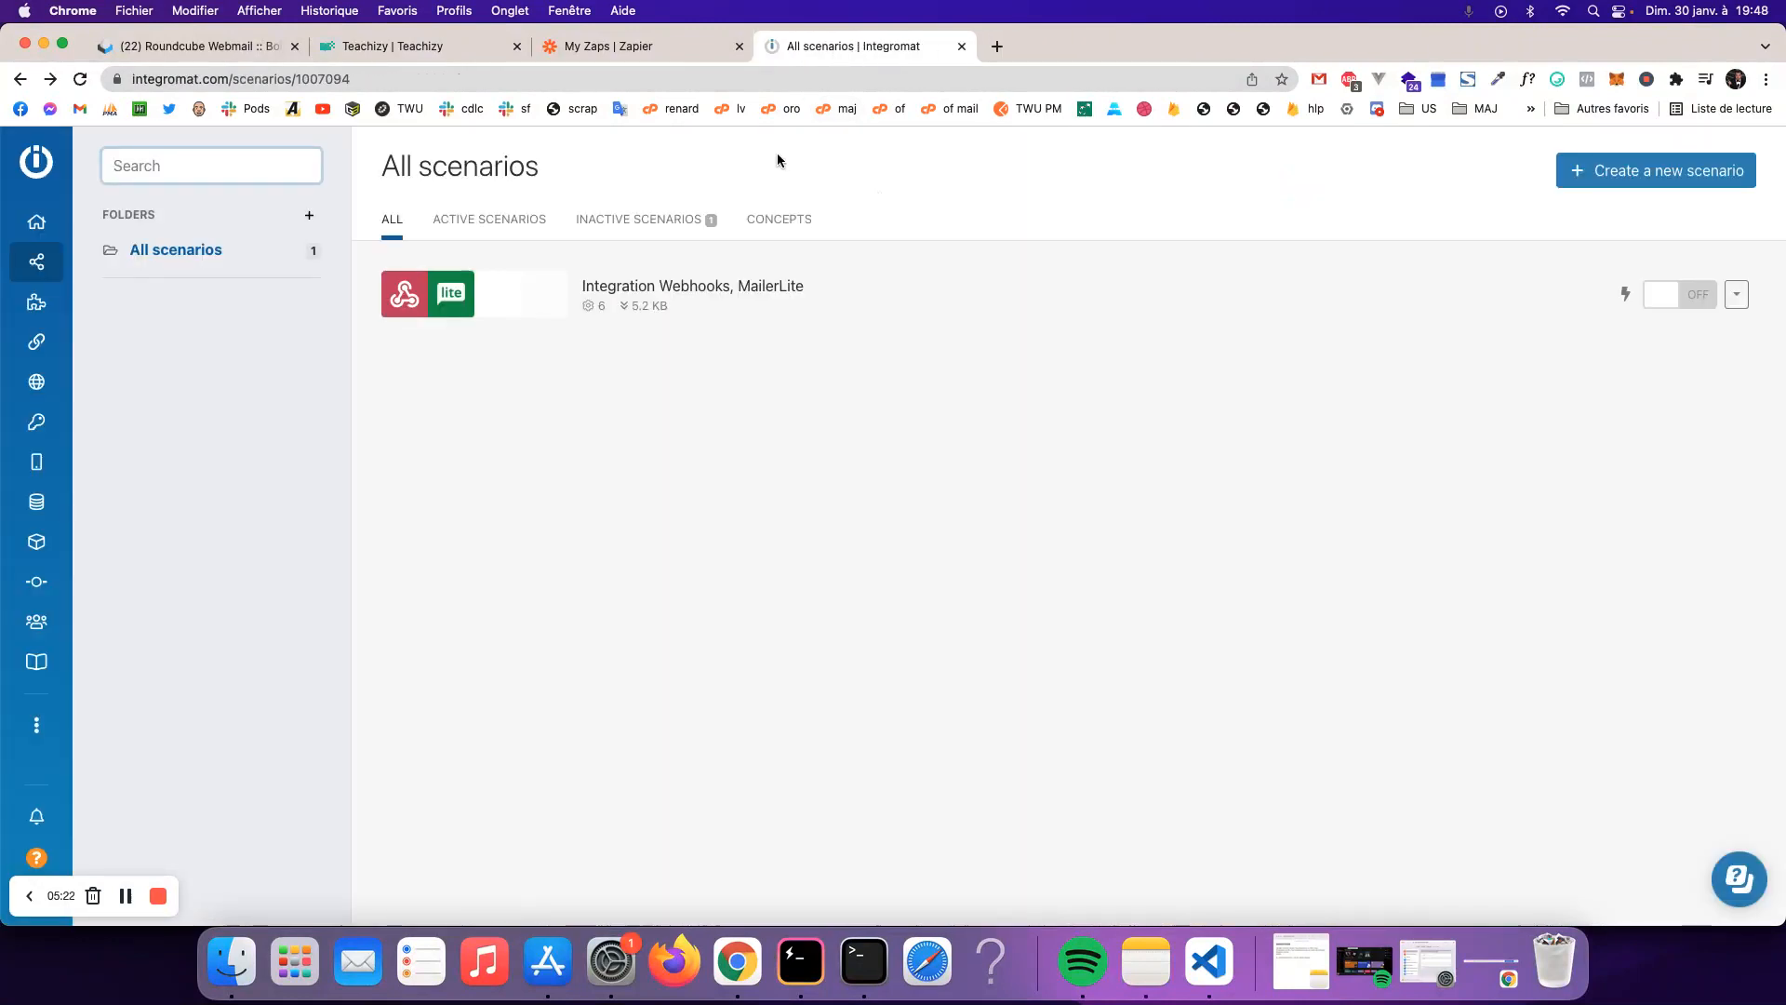
left_click(617, 52)
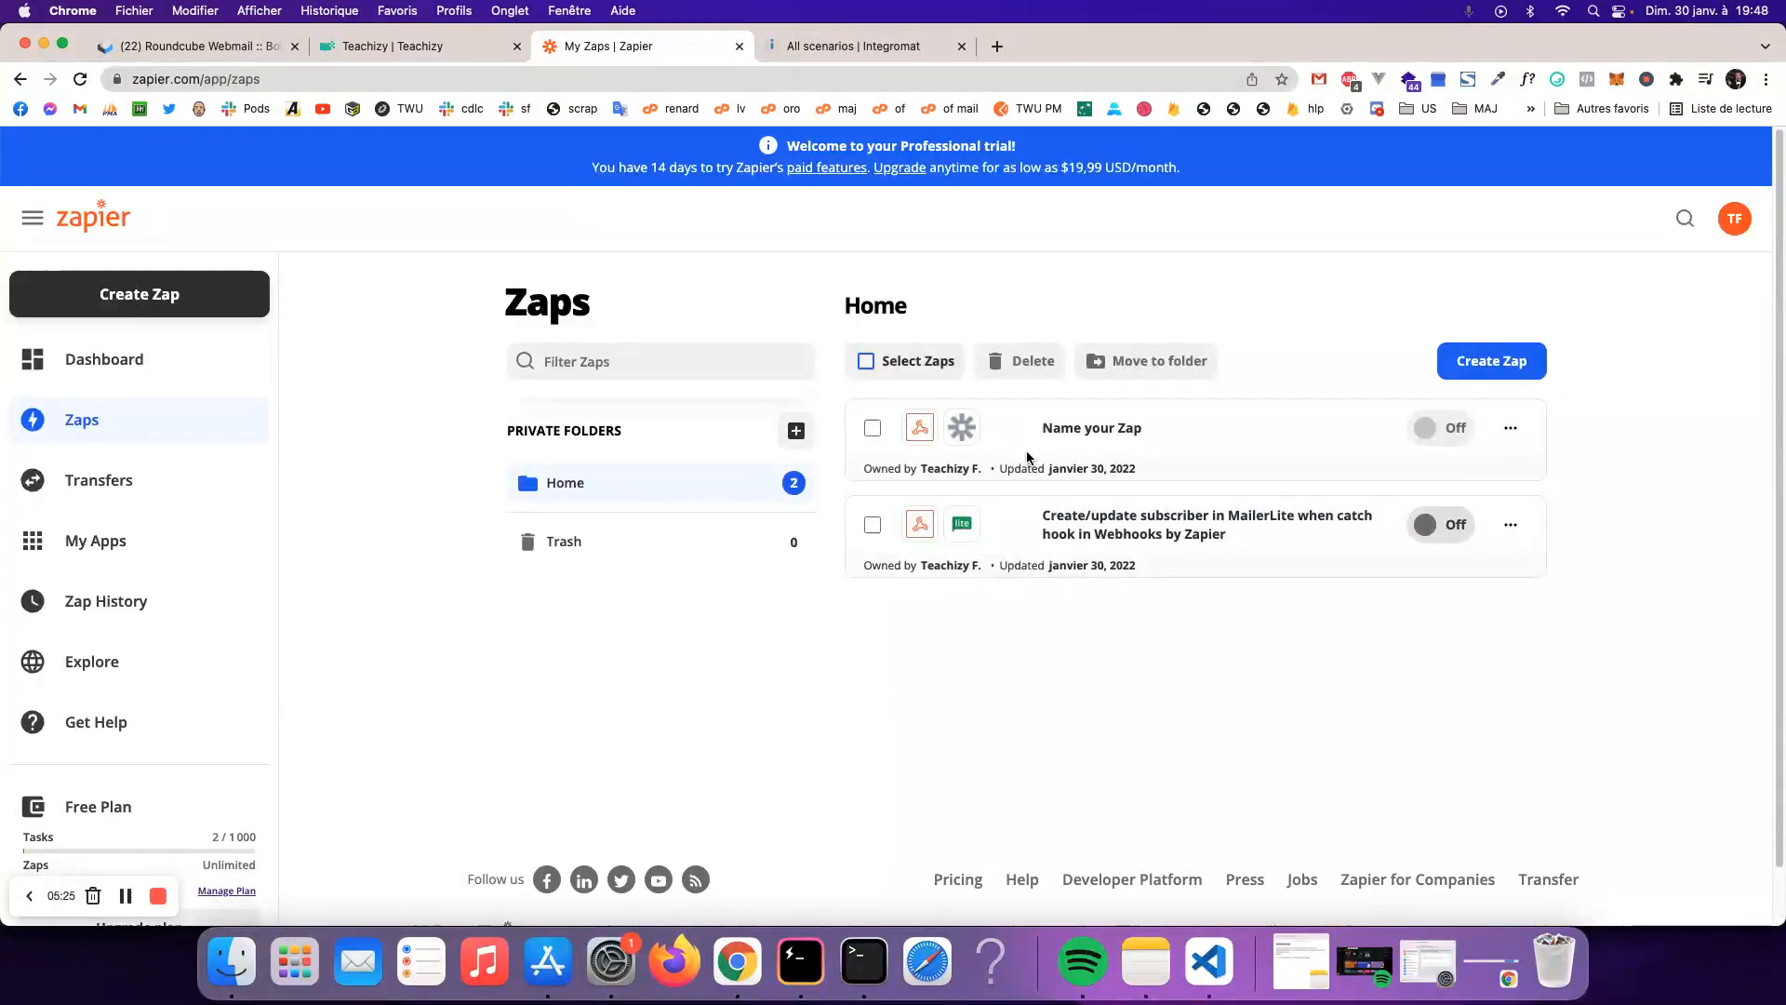
left_click(1509, 428)
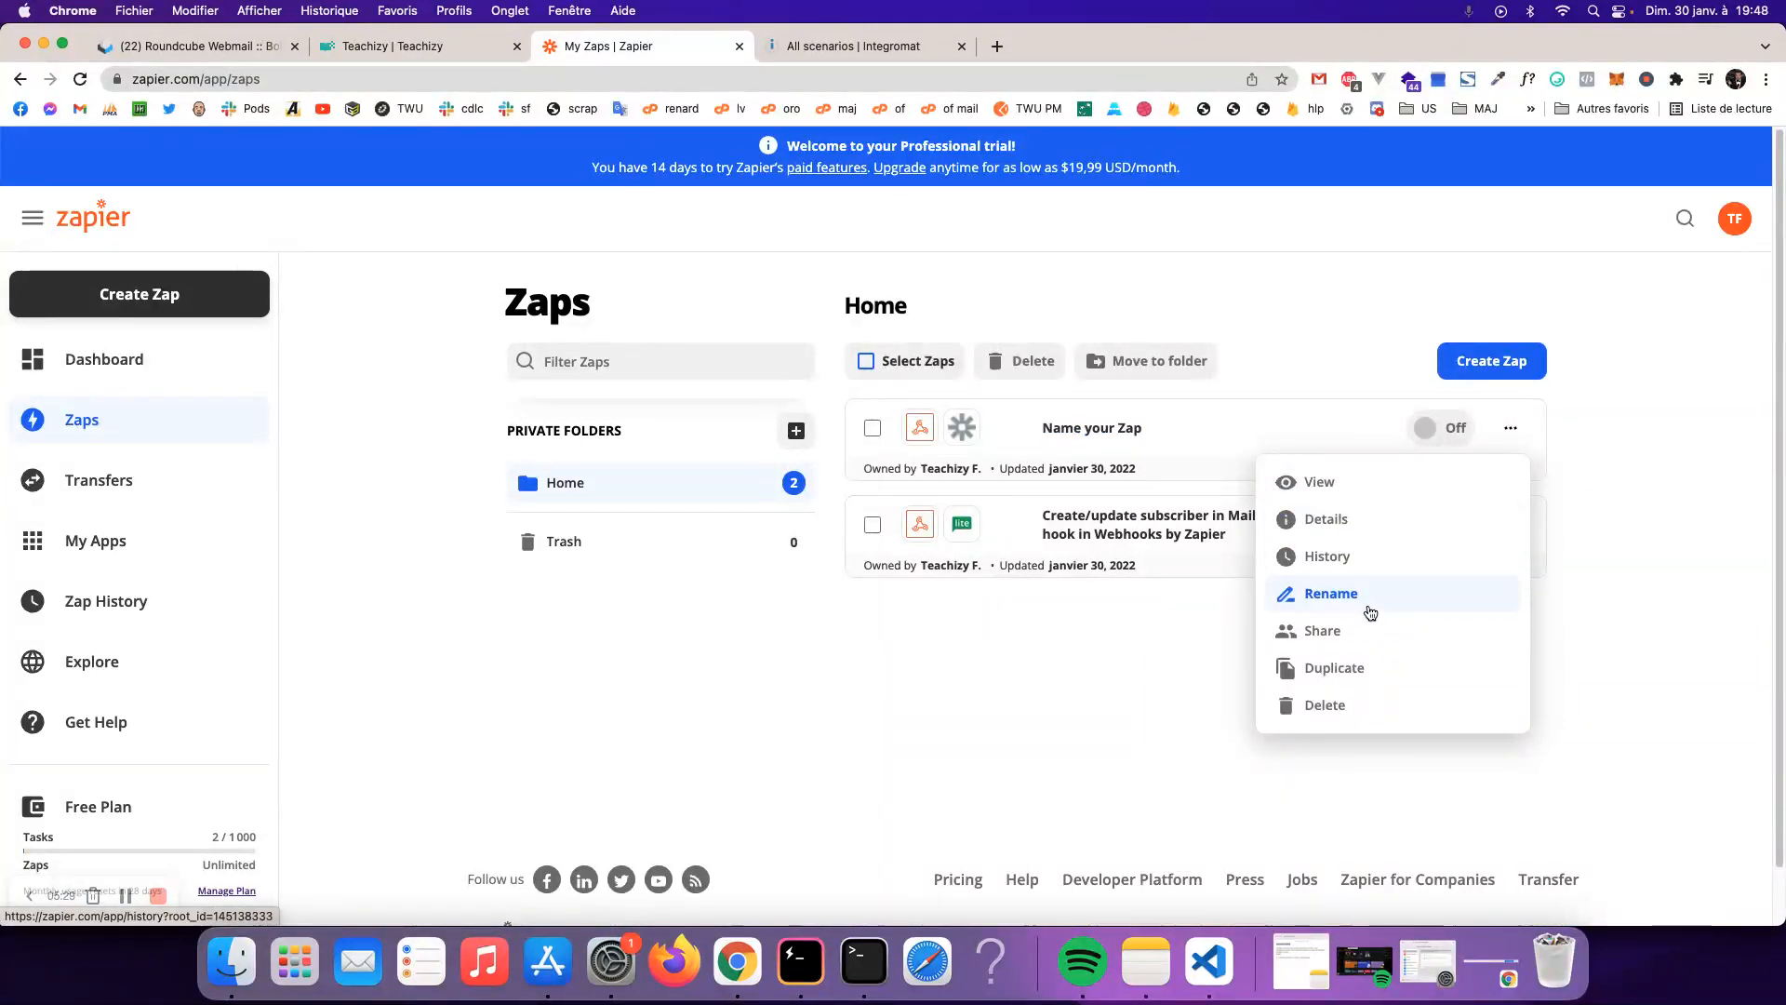
left_click(1082, 428)
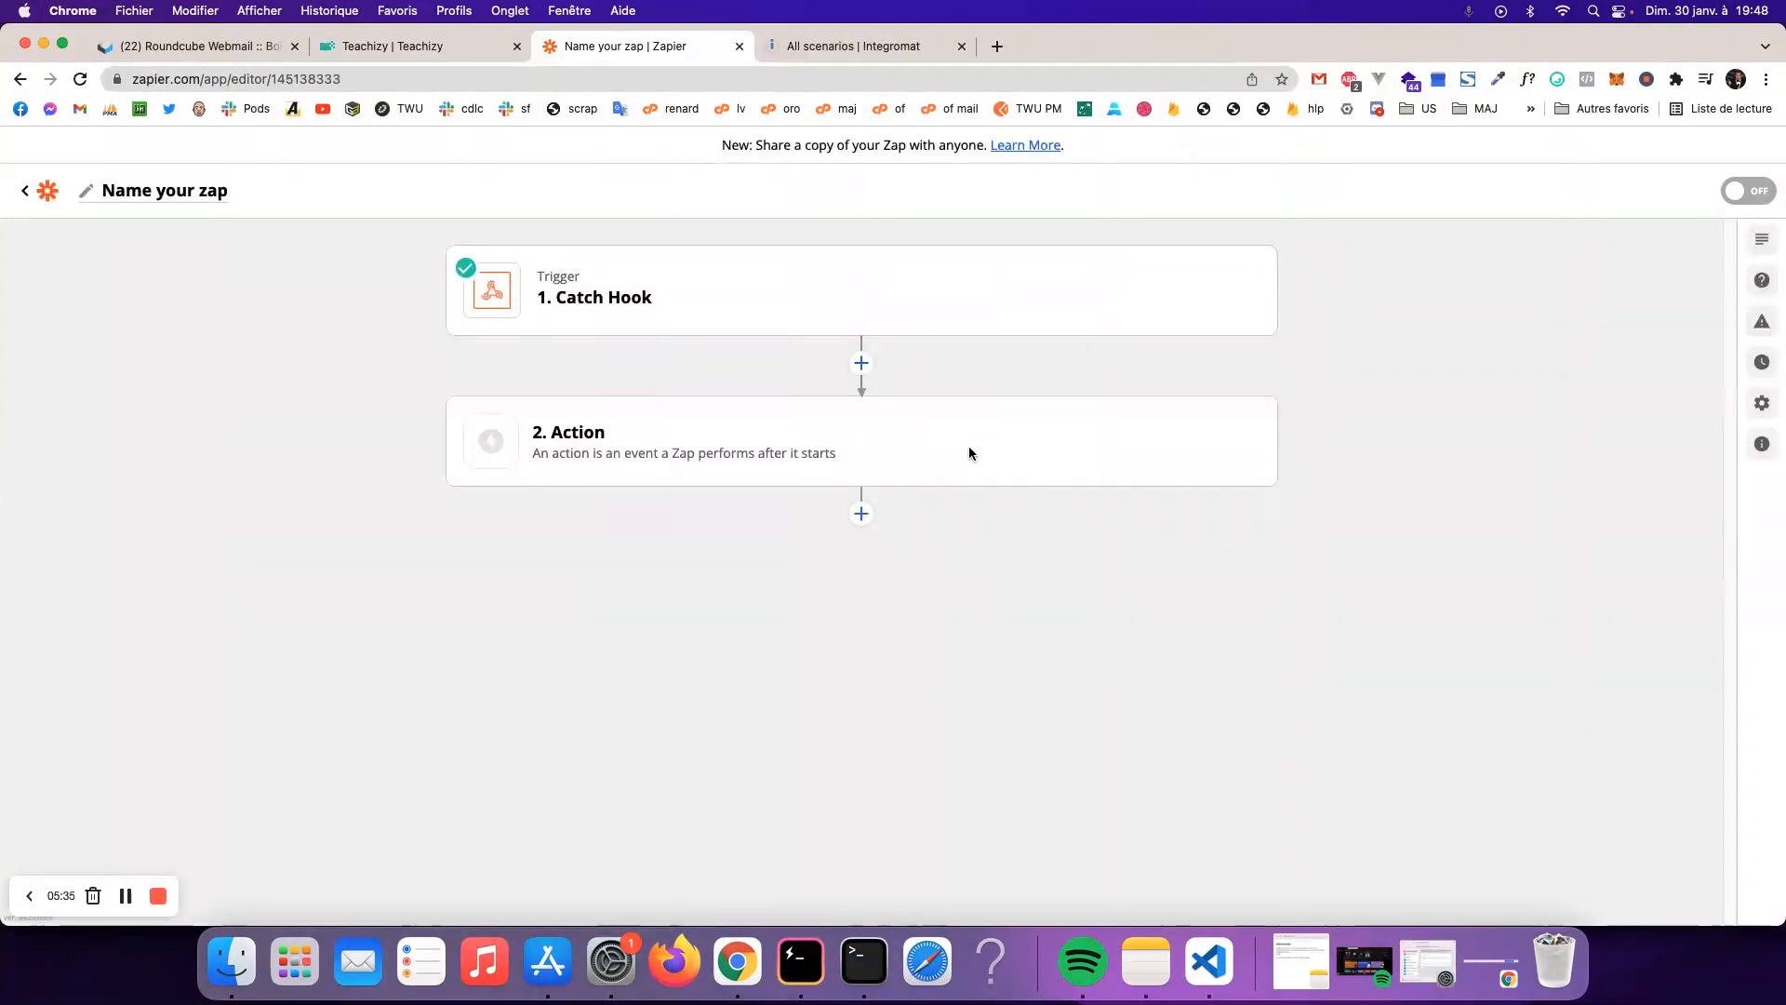
left_click(854, 437)
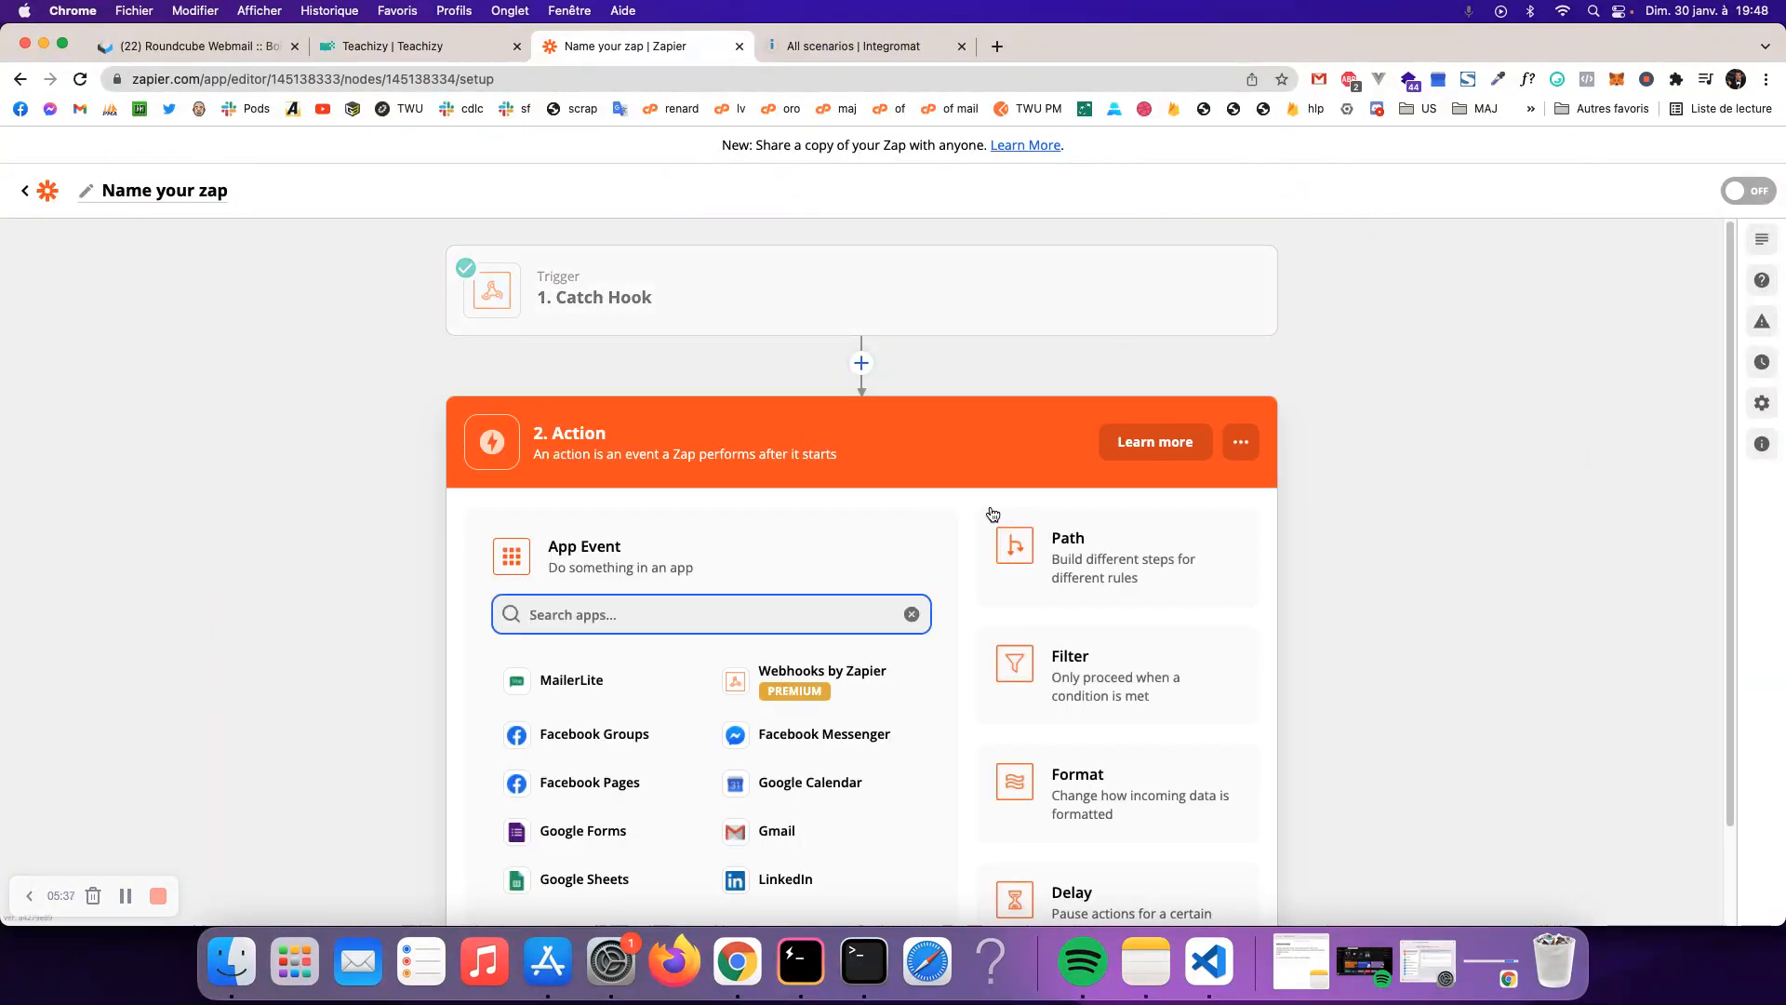
type("te")
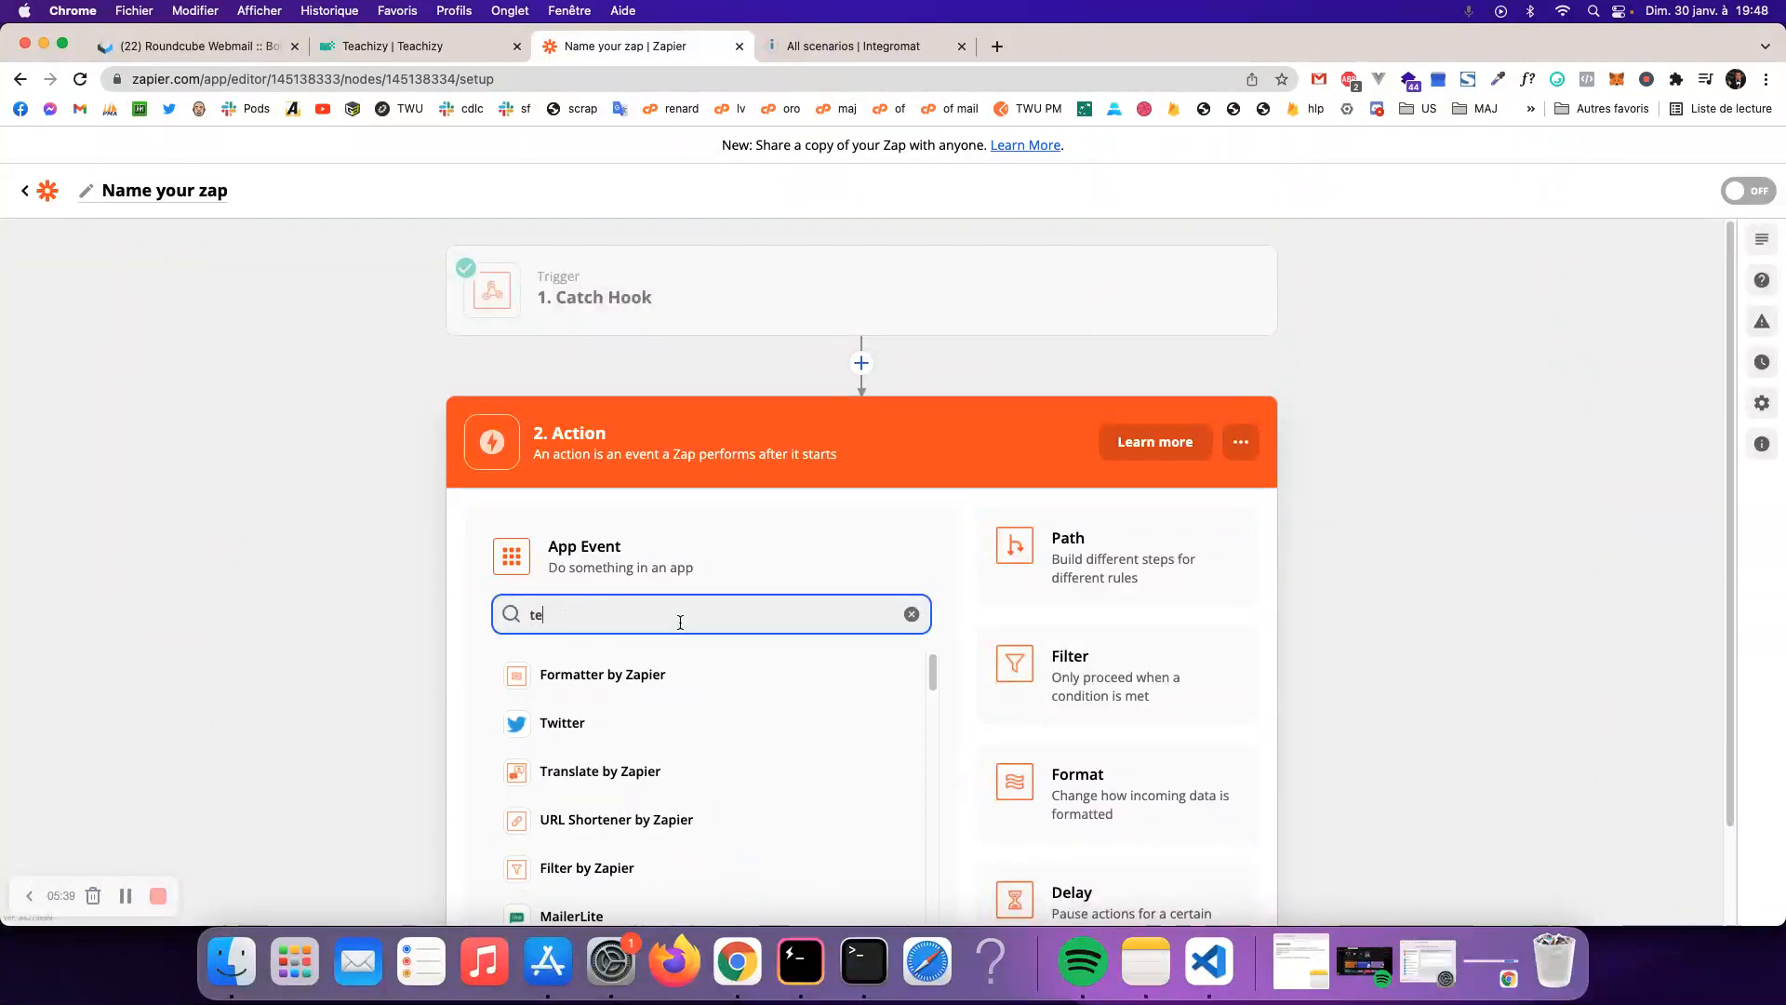
type("achi")
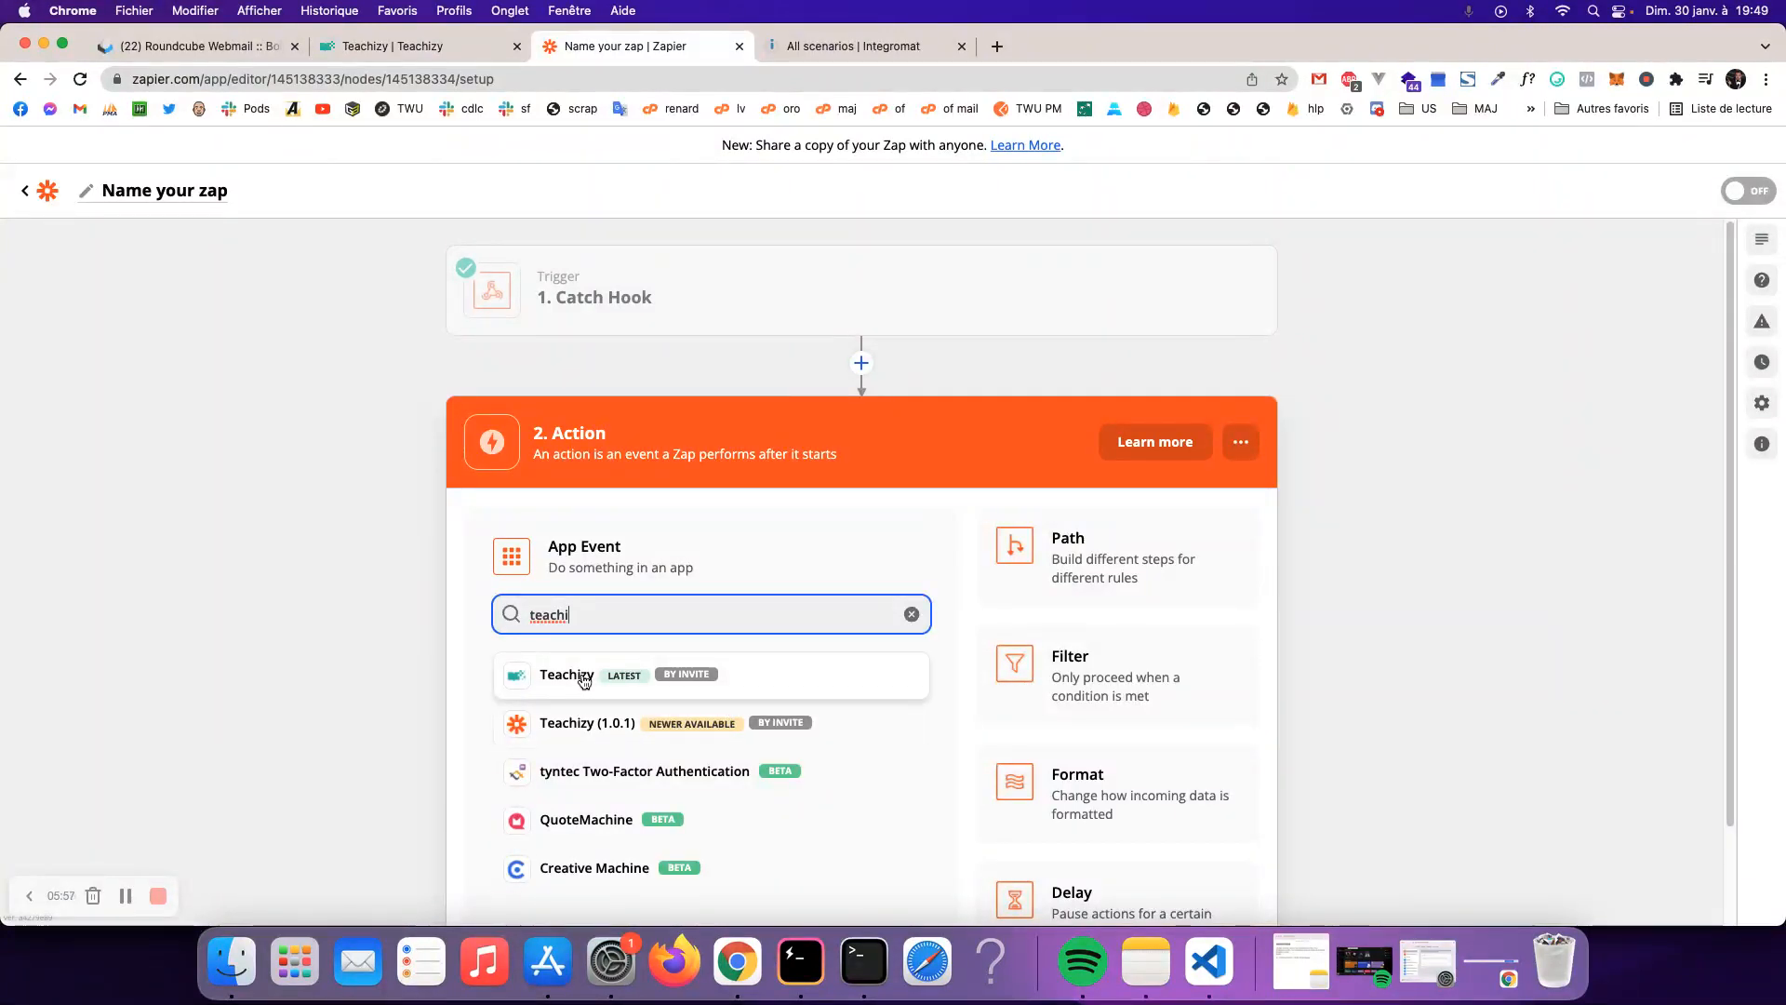
- Pick Teachizy as the action app with the 'Créer Un Apprenant' event, and continue
left_click(768, 683)
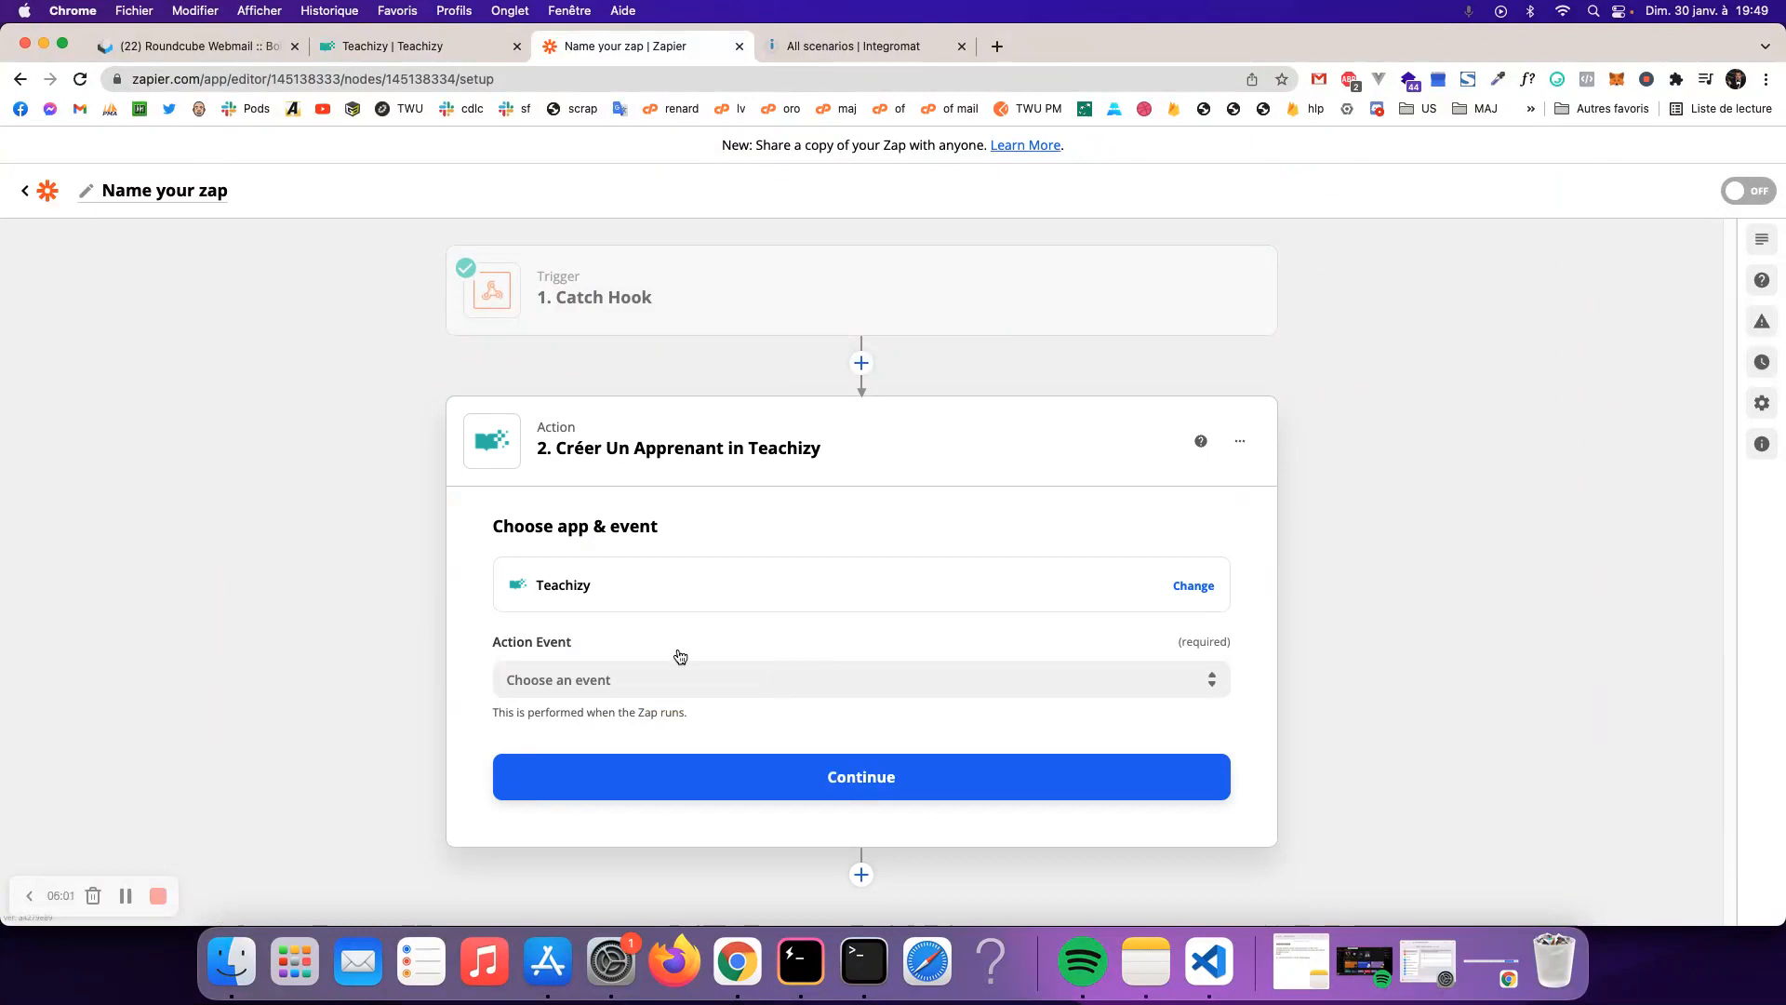
left_click(765, 680)
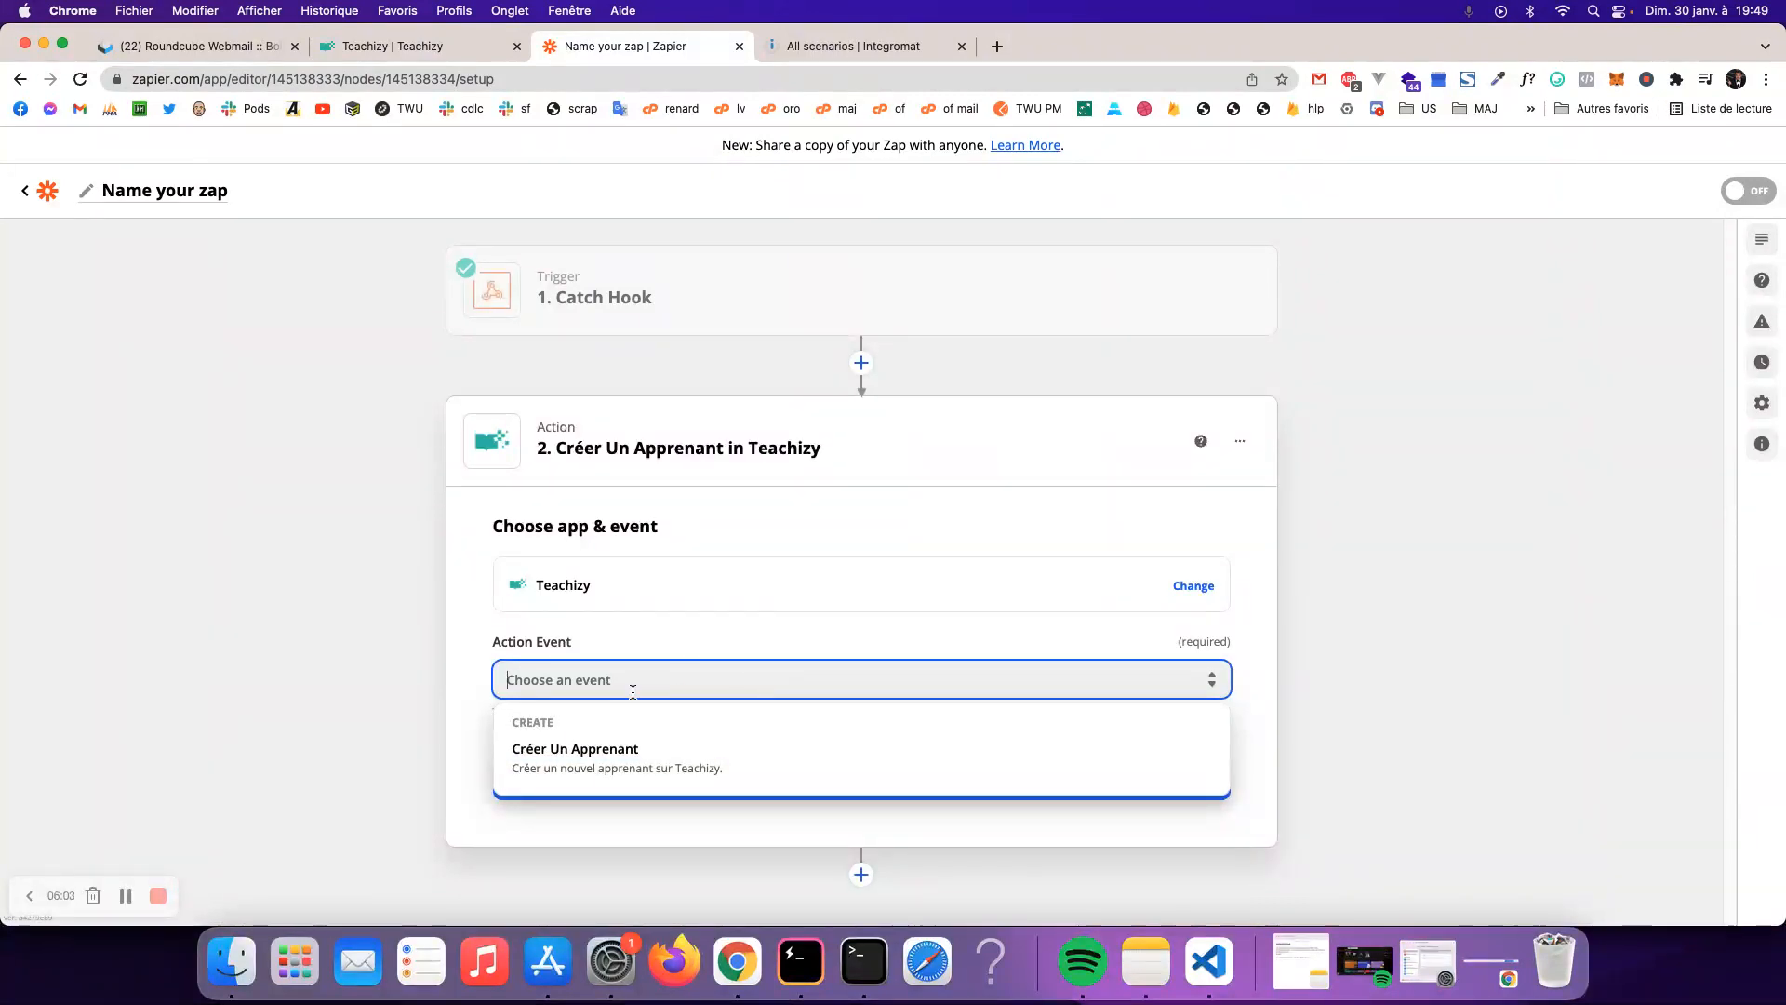
left_click(654, 754)
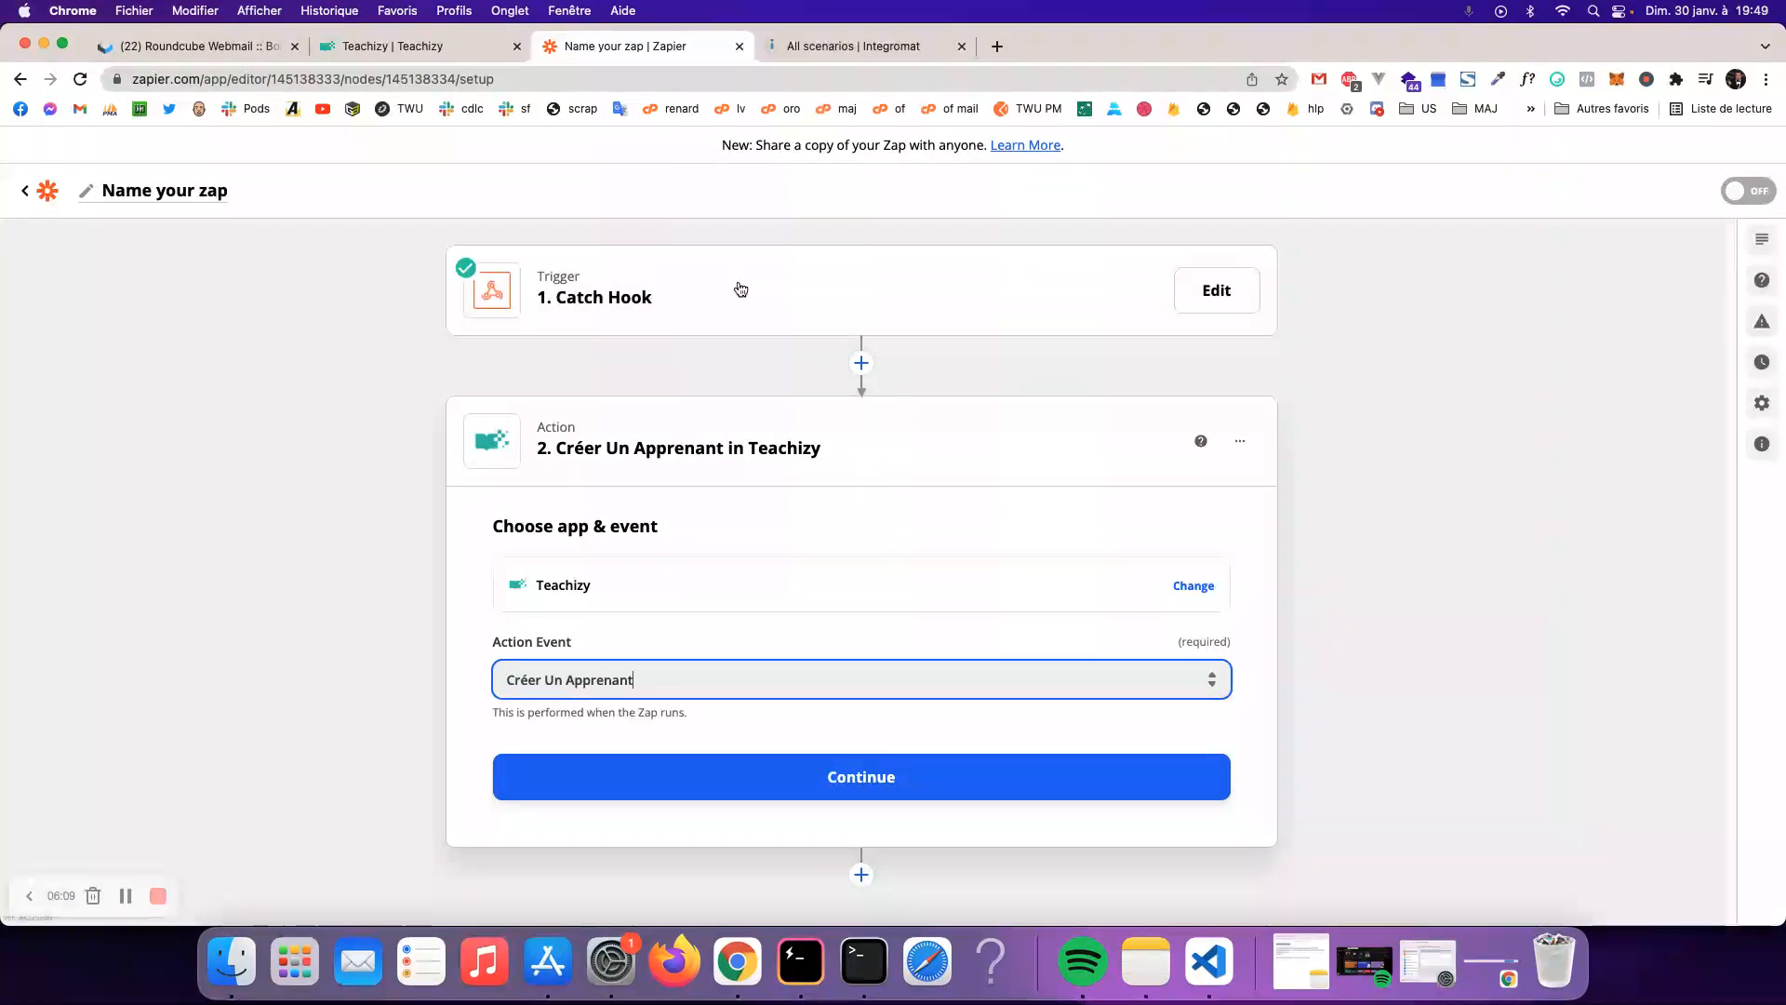
left_click(663, 677)
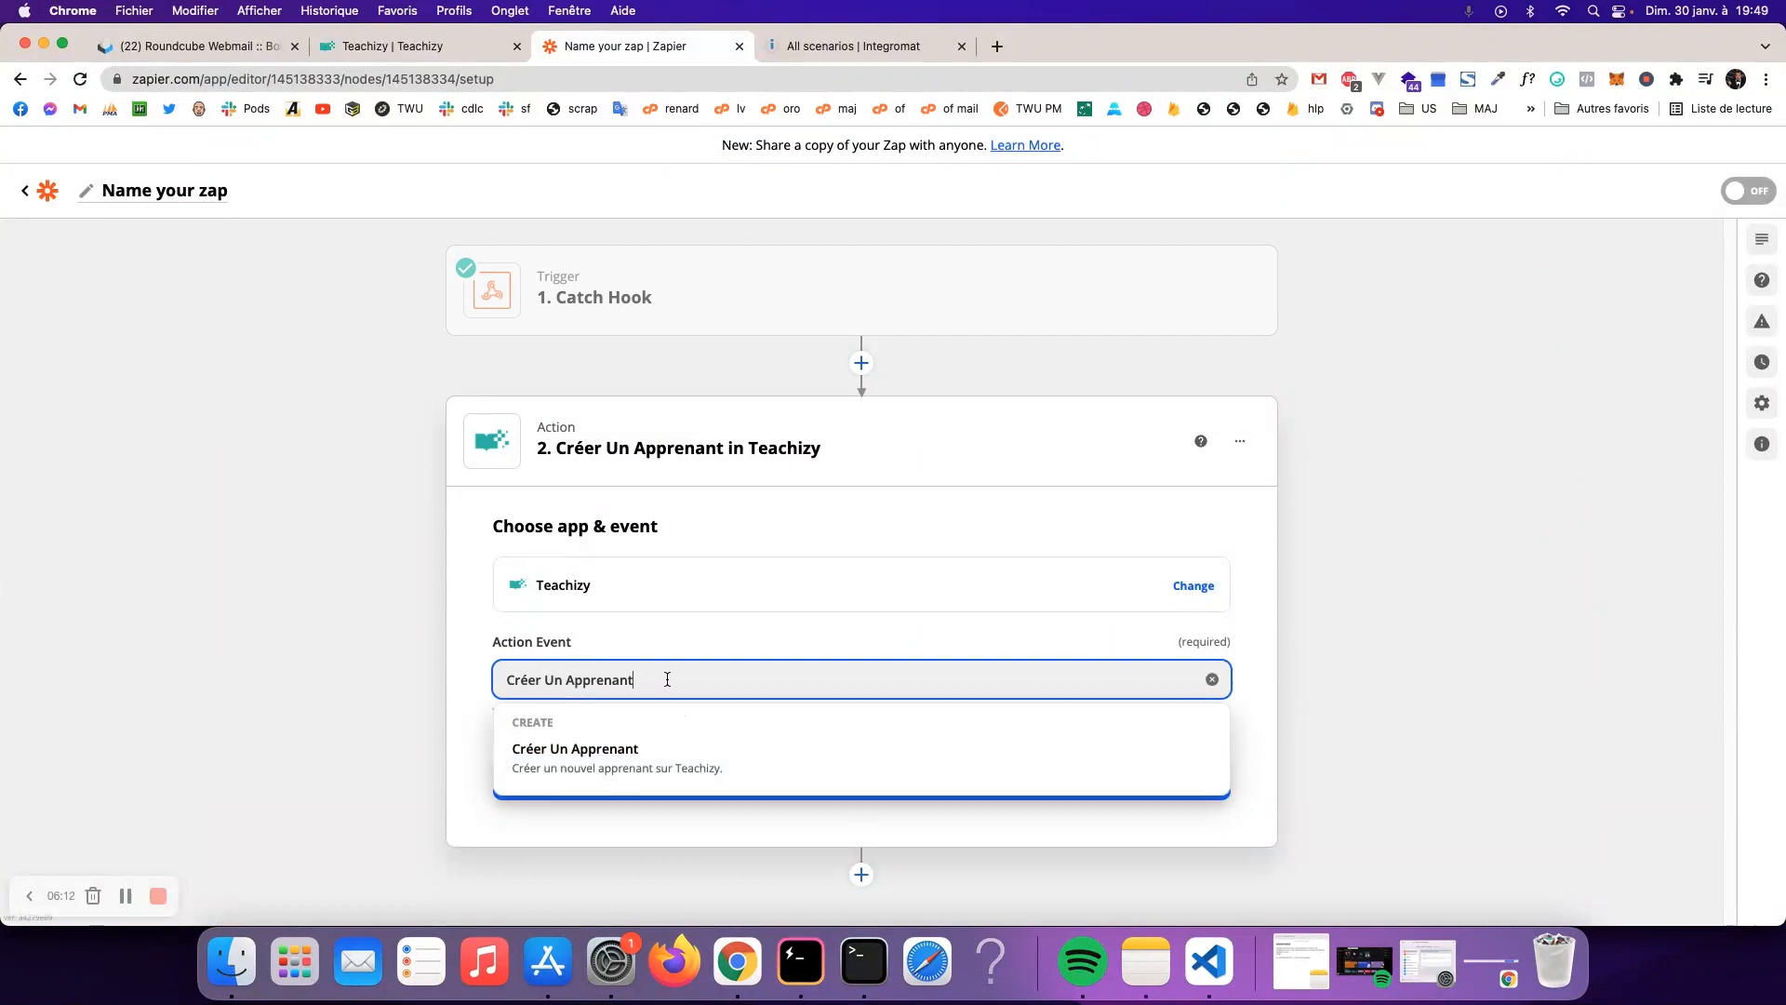
left_click(659, 779)
left_click(879, 781)
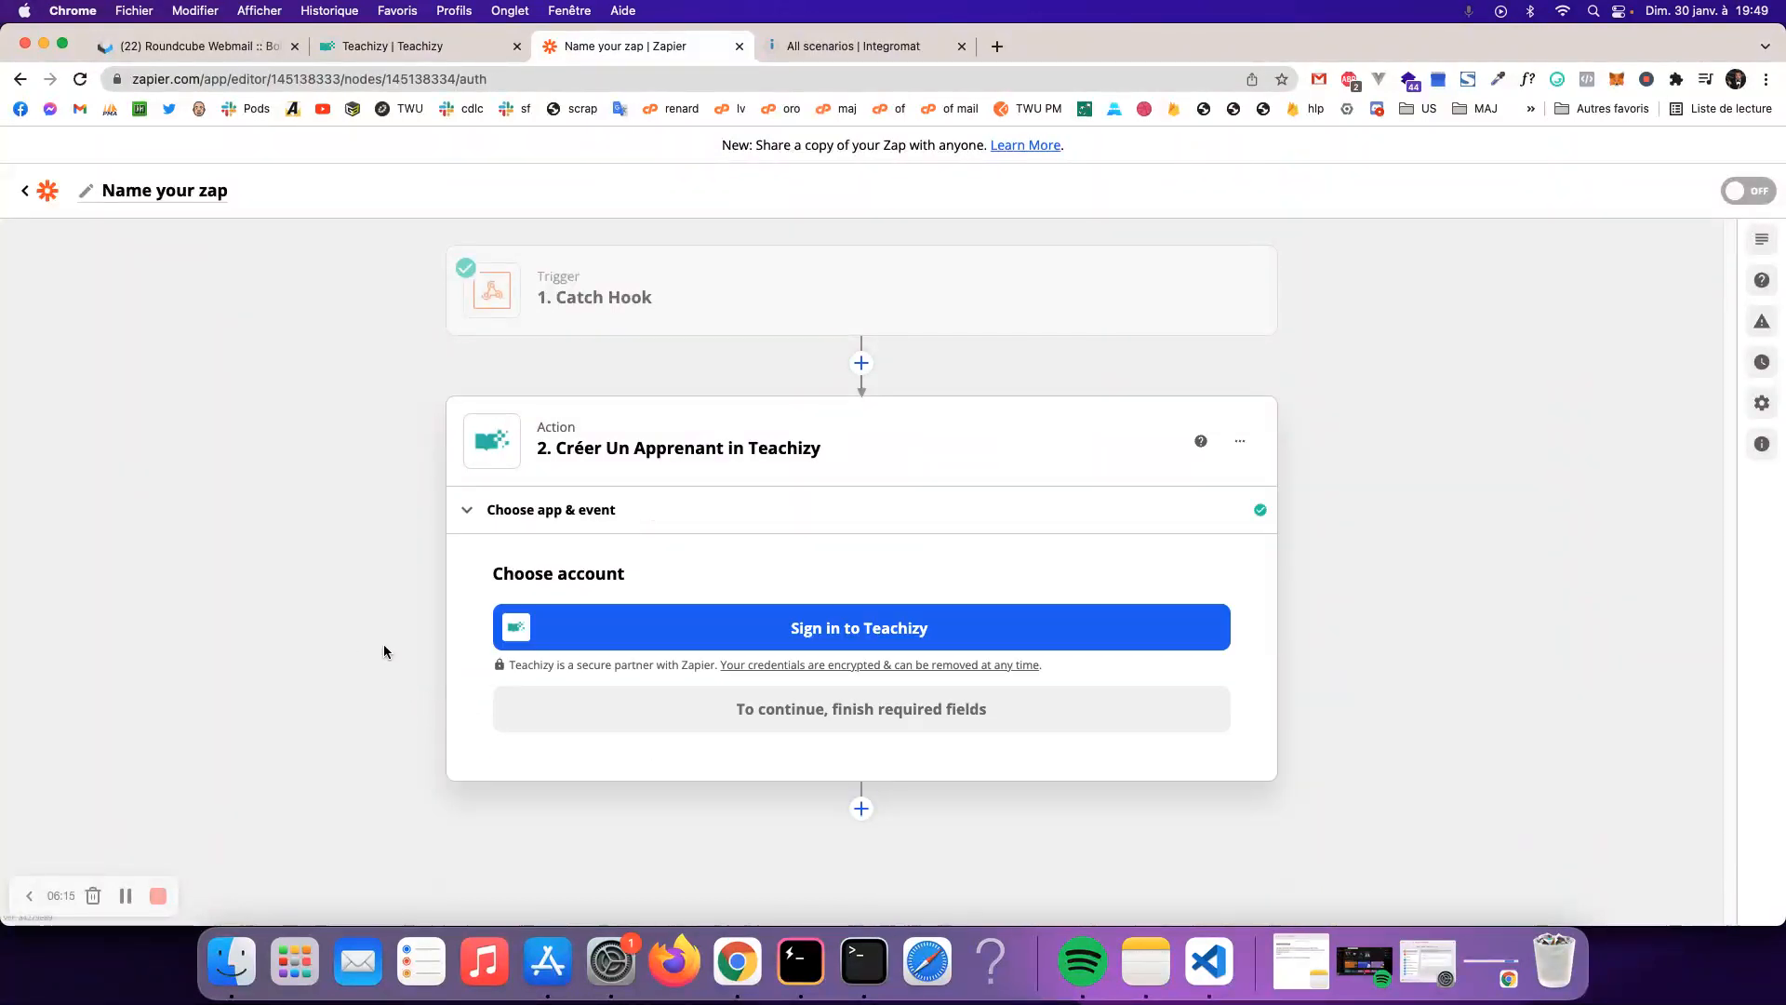
- Start the Teachizy sign-in and generate a new API key in the Teachizy dashboard
left_click(869, 639)
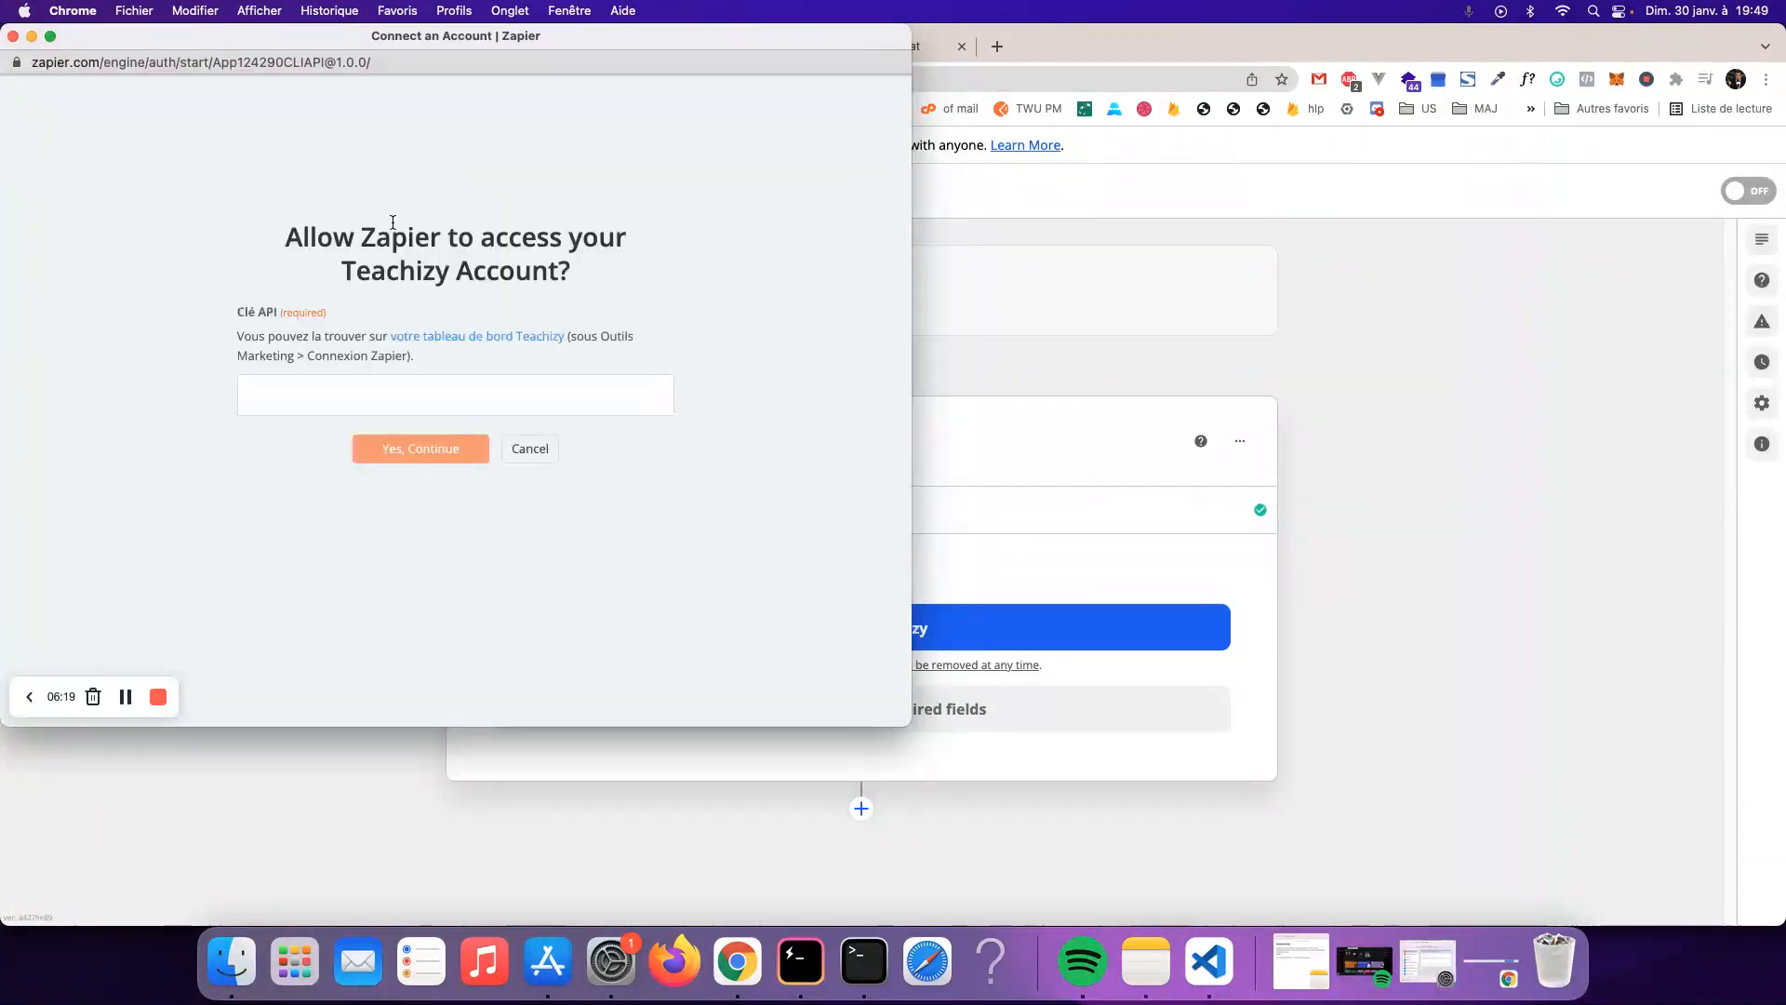
left_click(294, 405)
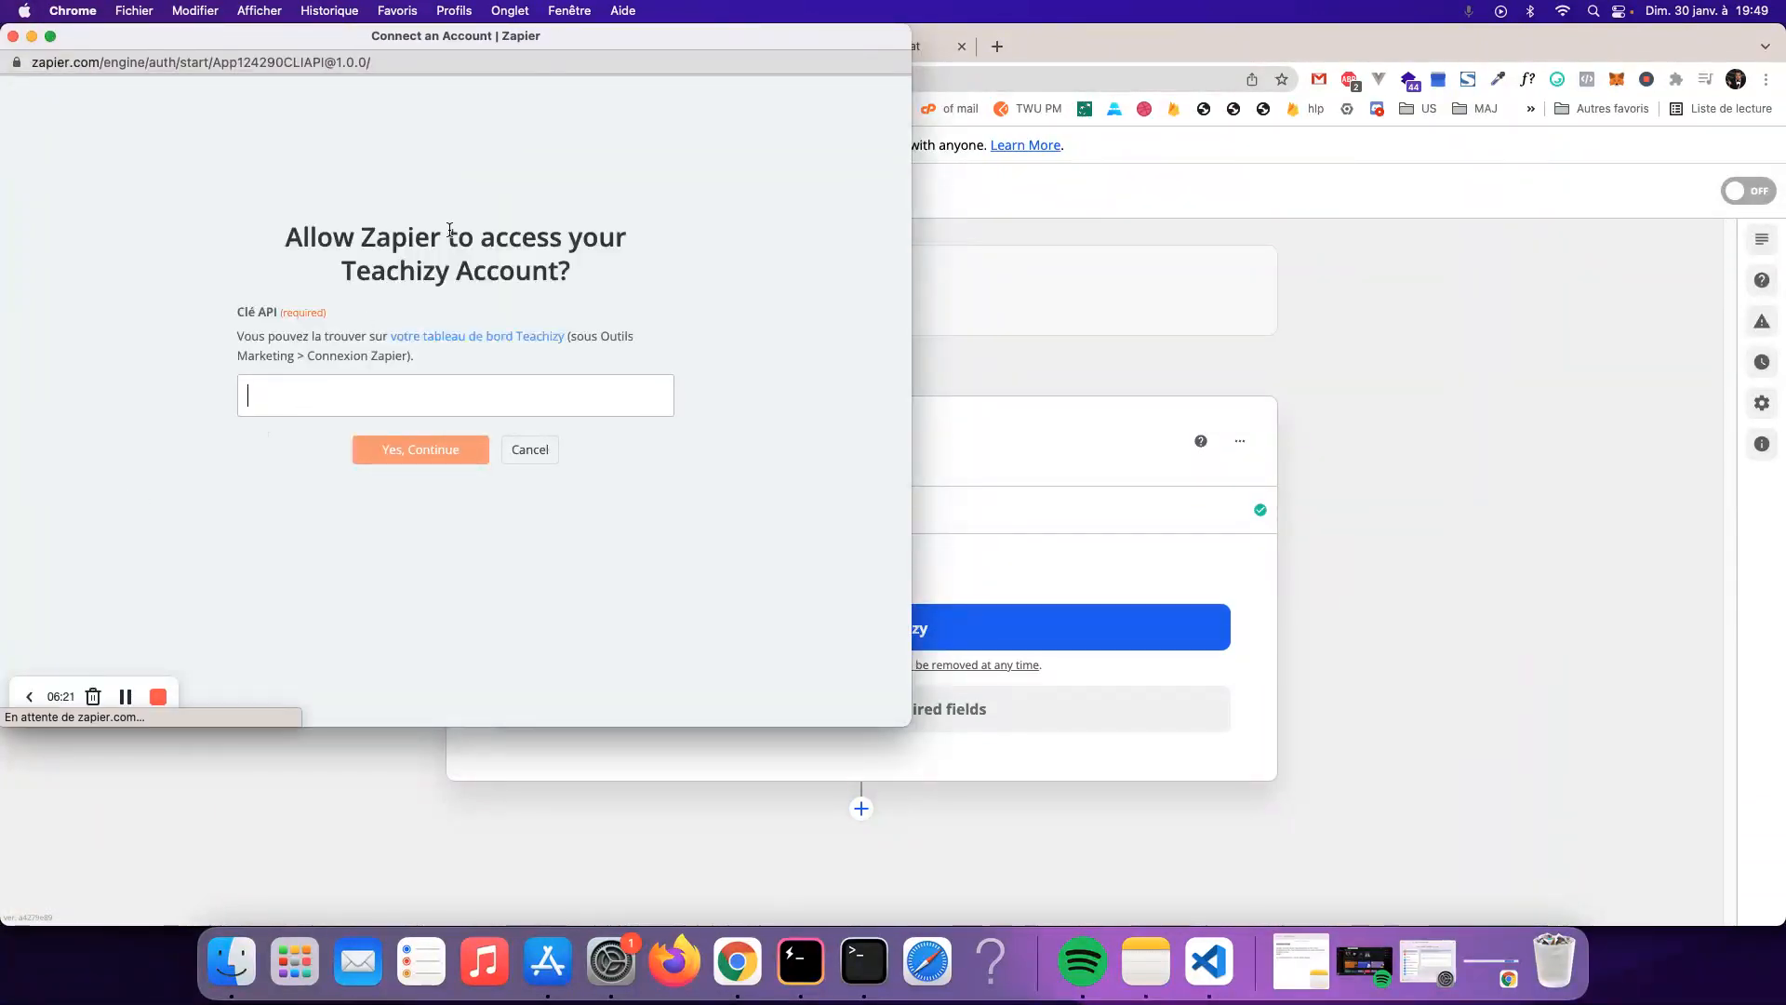
left_click_drag(456, 38, 591, 293)
left_click(439, 50)
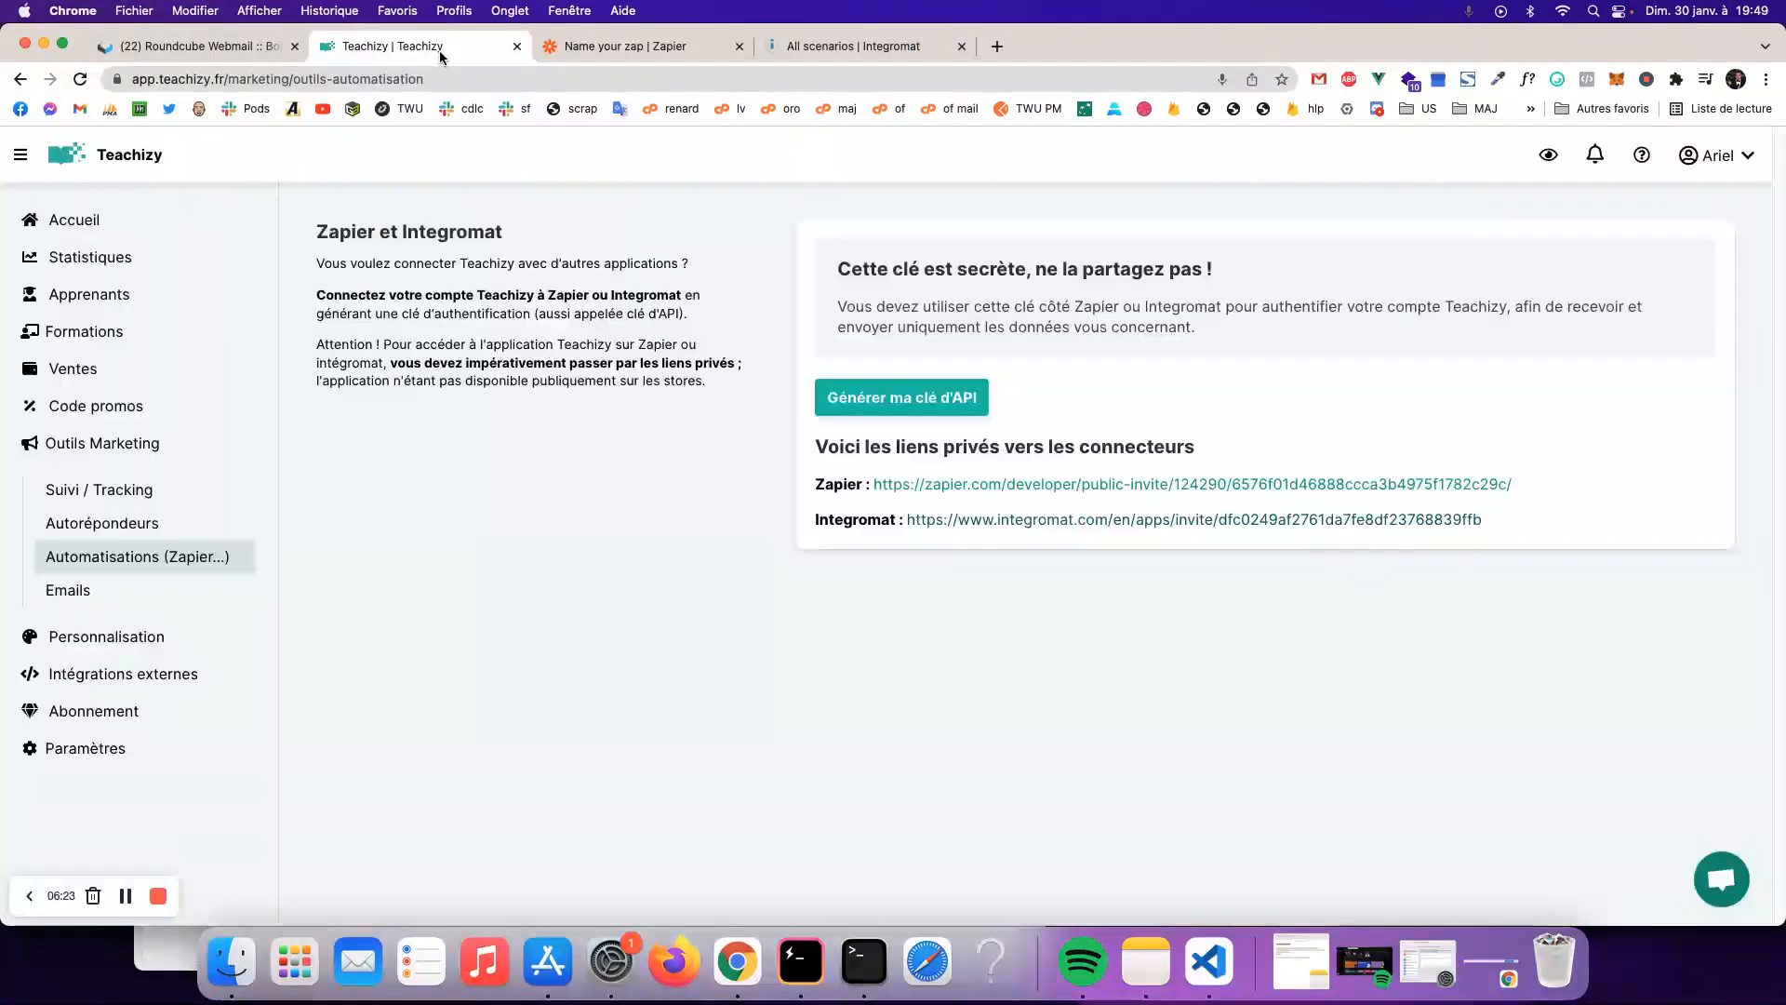
left_click(901, 398)
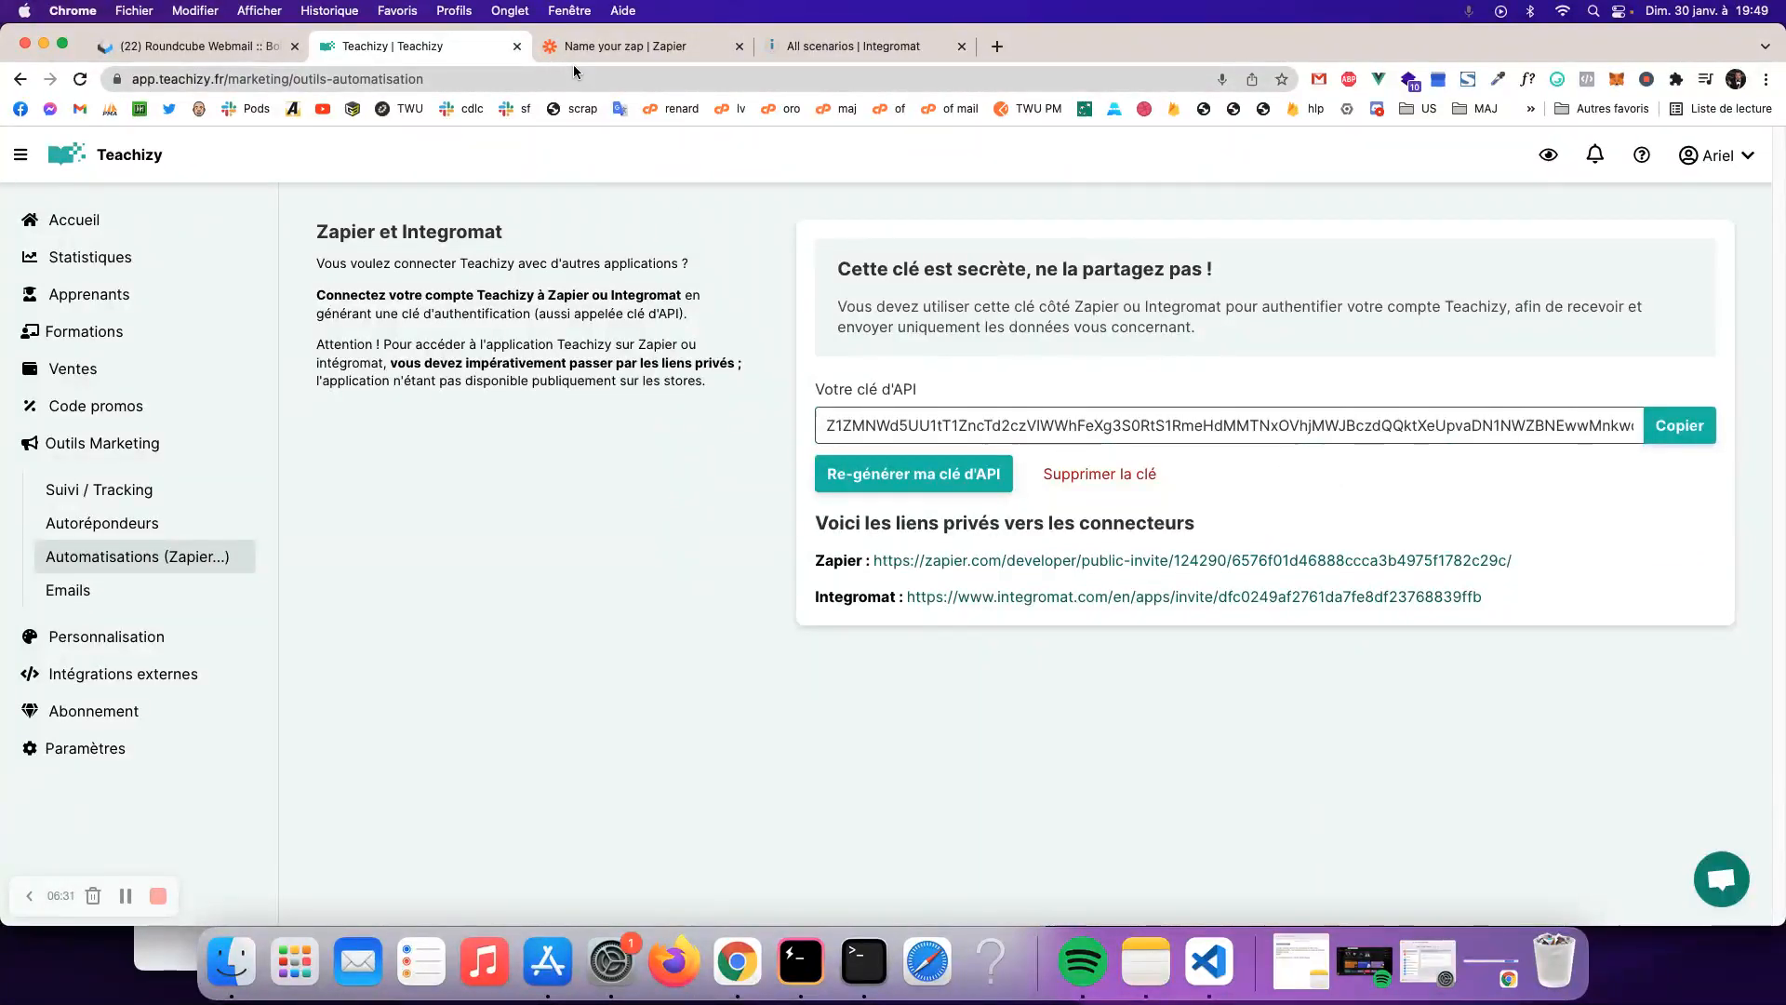
- Paste the API key into Clé API and authorise the Teachizy FR connection
left_click(595, 49)
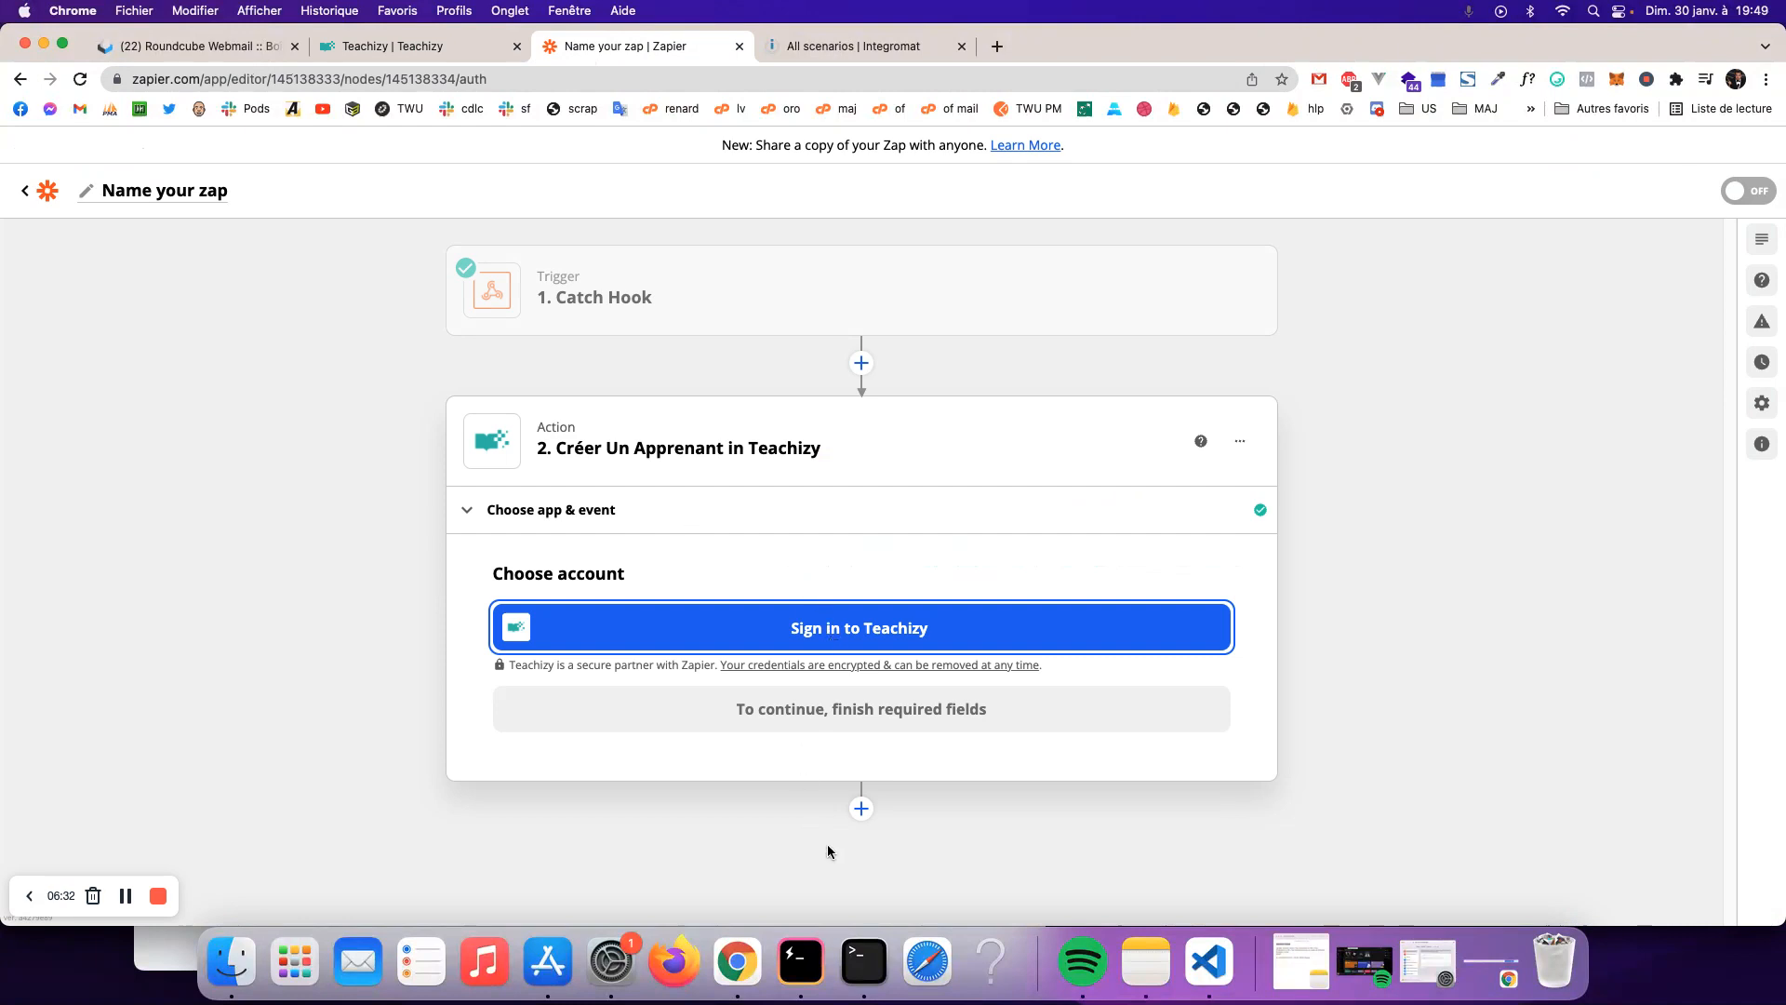
left_click(735, 625)
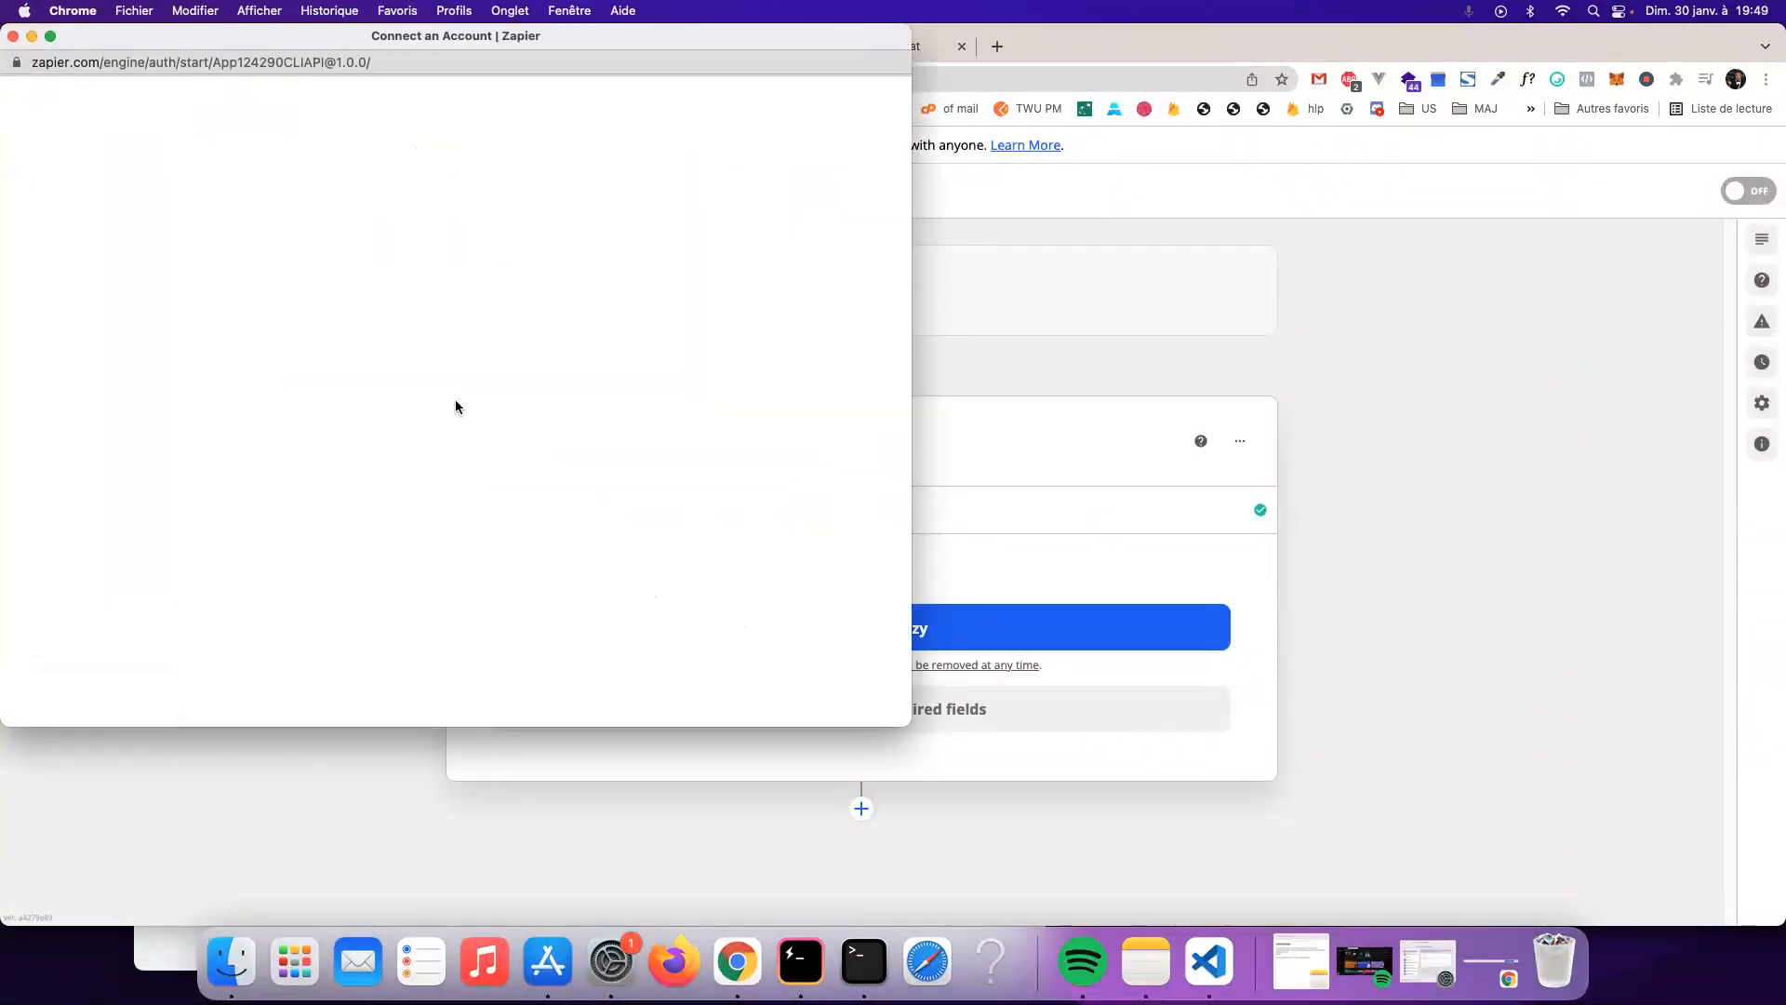
key("super+v")
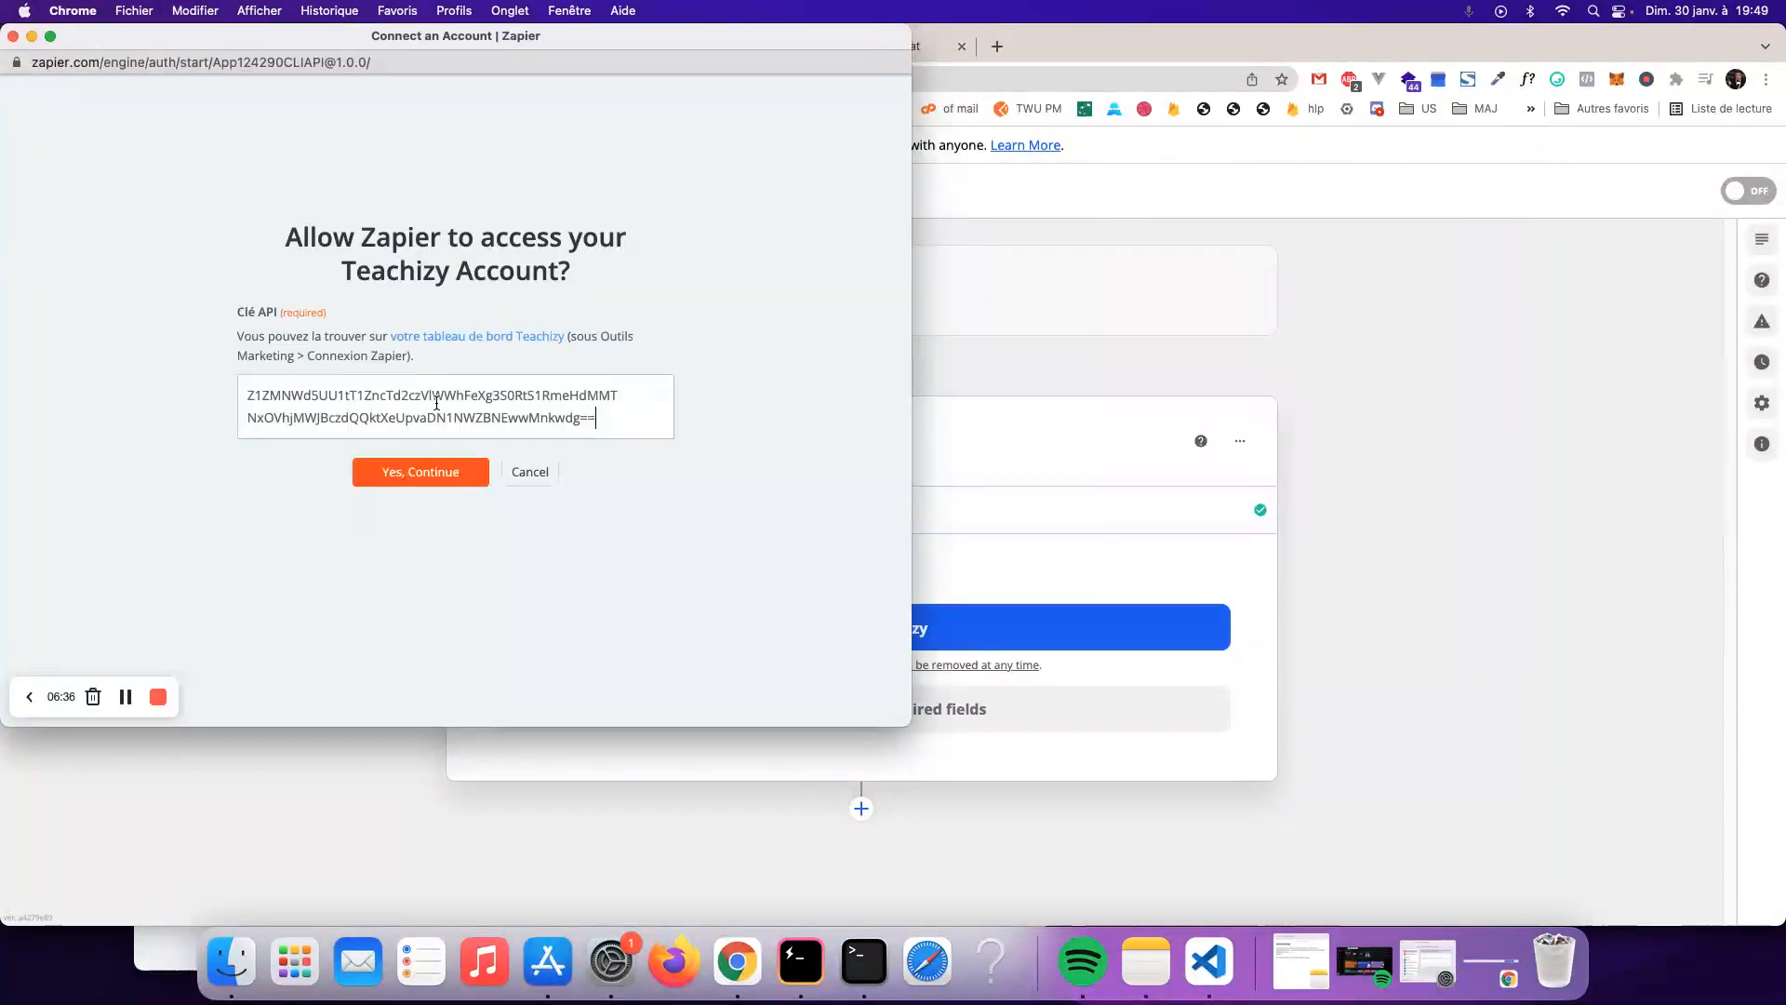
left_click(414, 476)
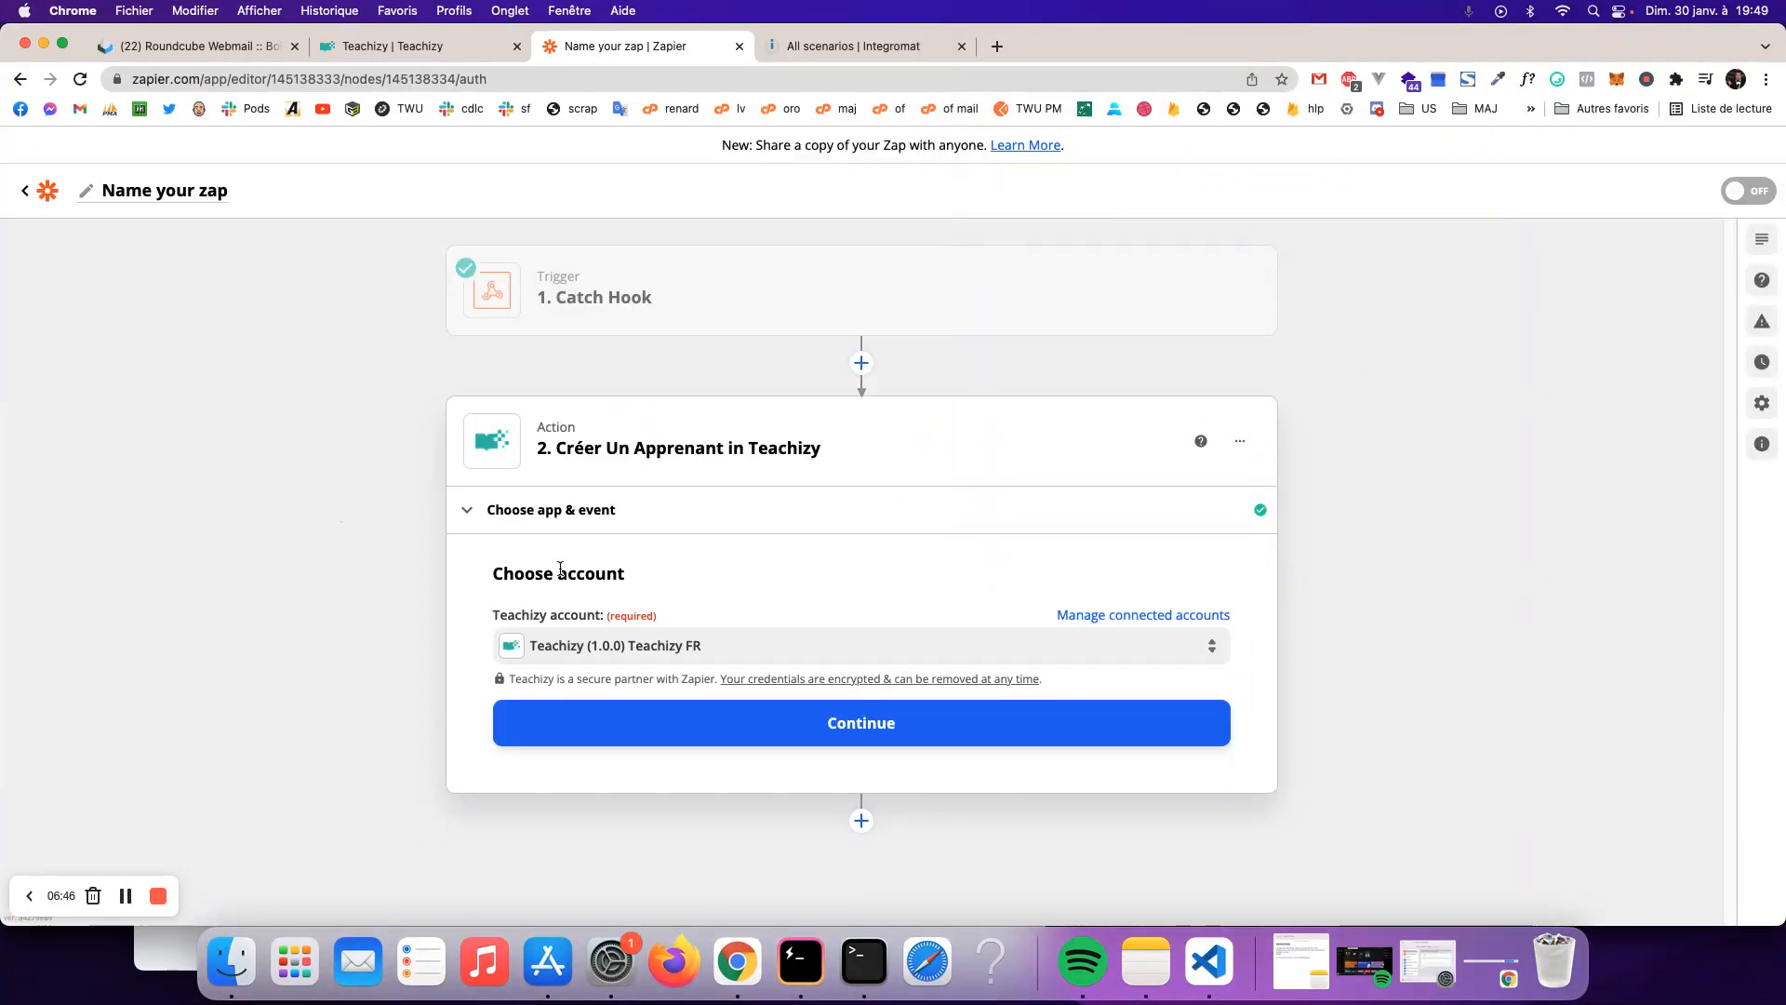
- Keep Teachizy FR as the account and choose 'Mon Super Bonus !' as the course
left_click(844, 658)
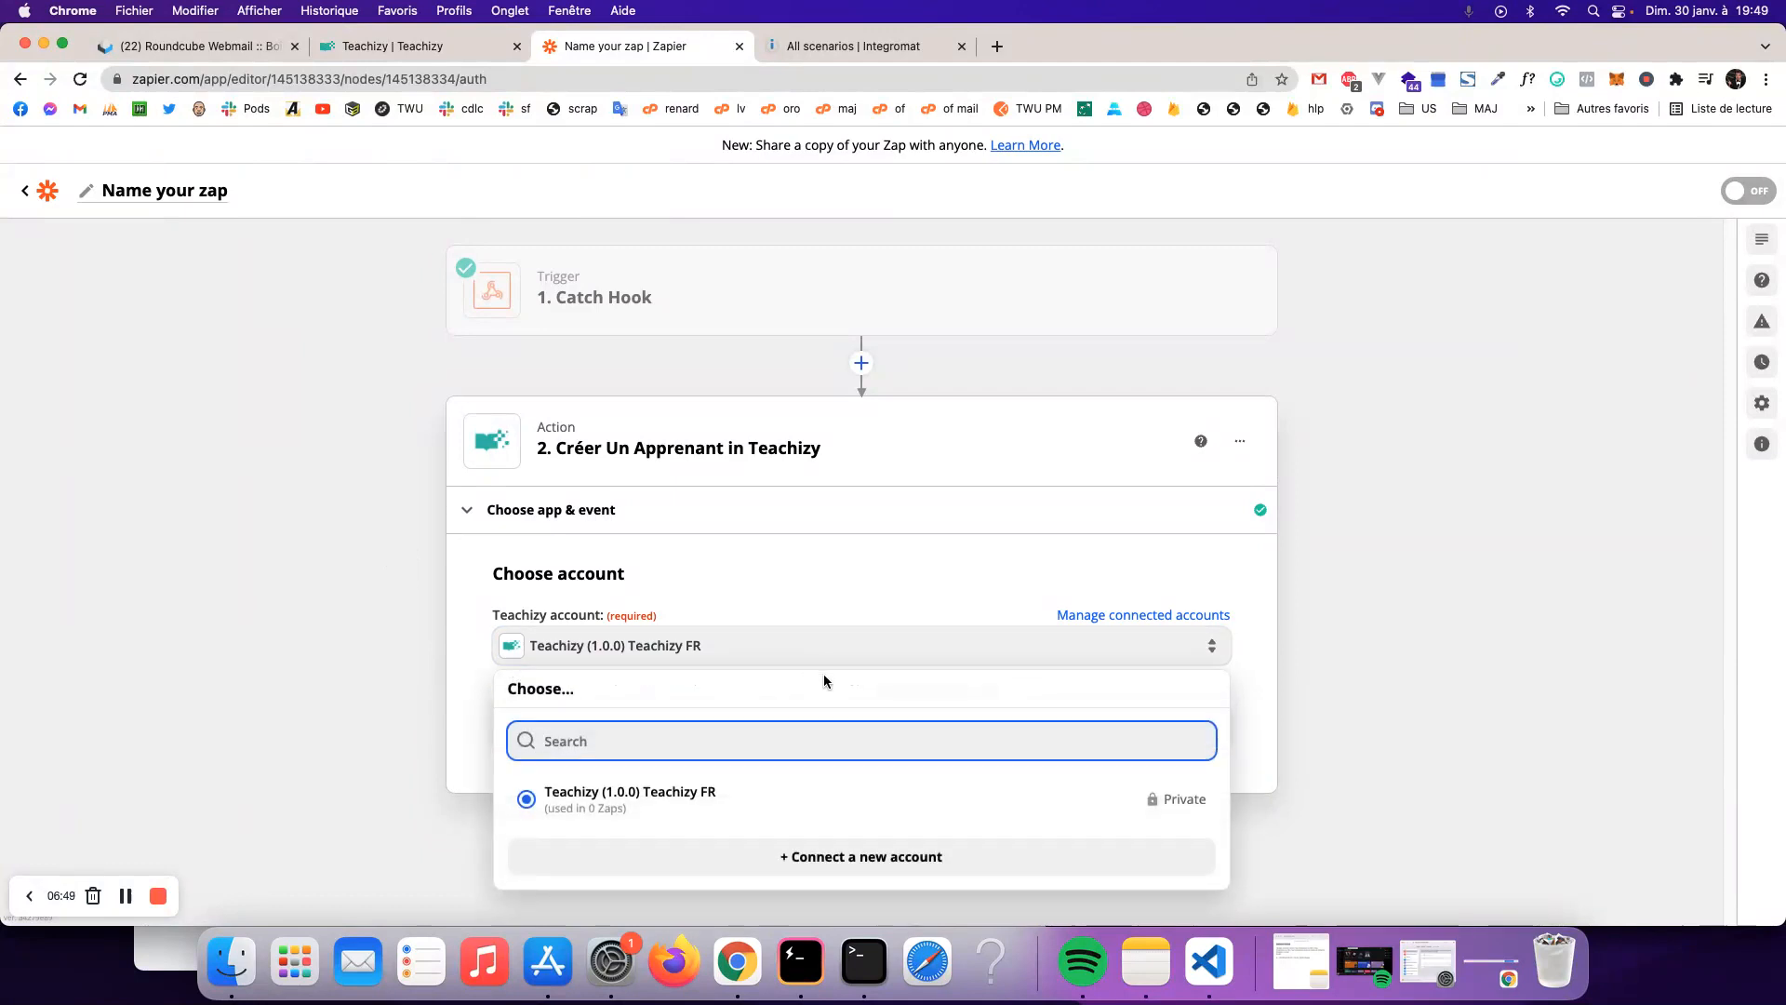
left_click(641, 802)
left_click(879, 731)
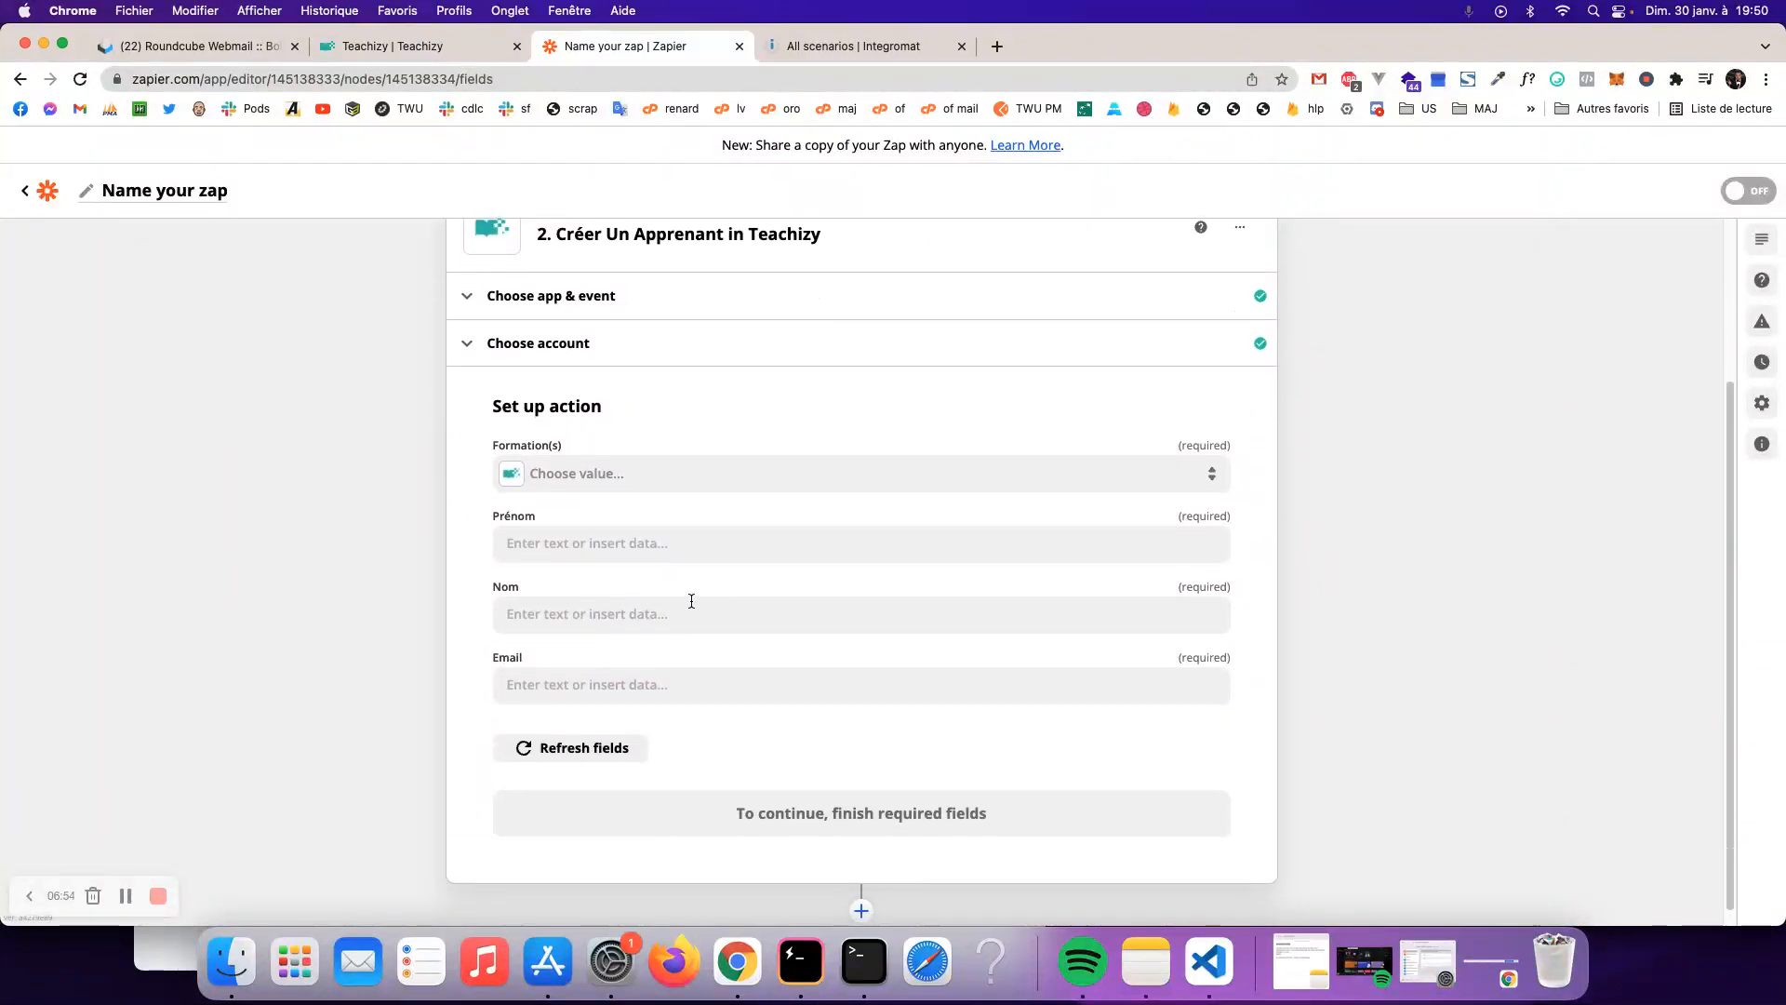
left_click(680, 487)
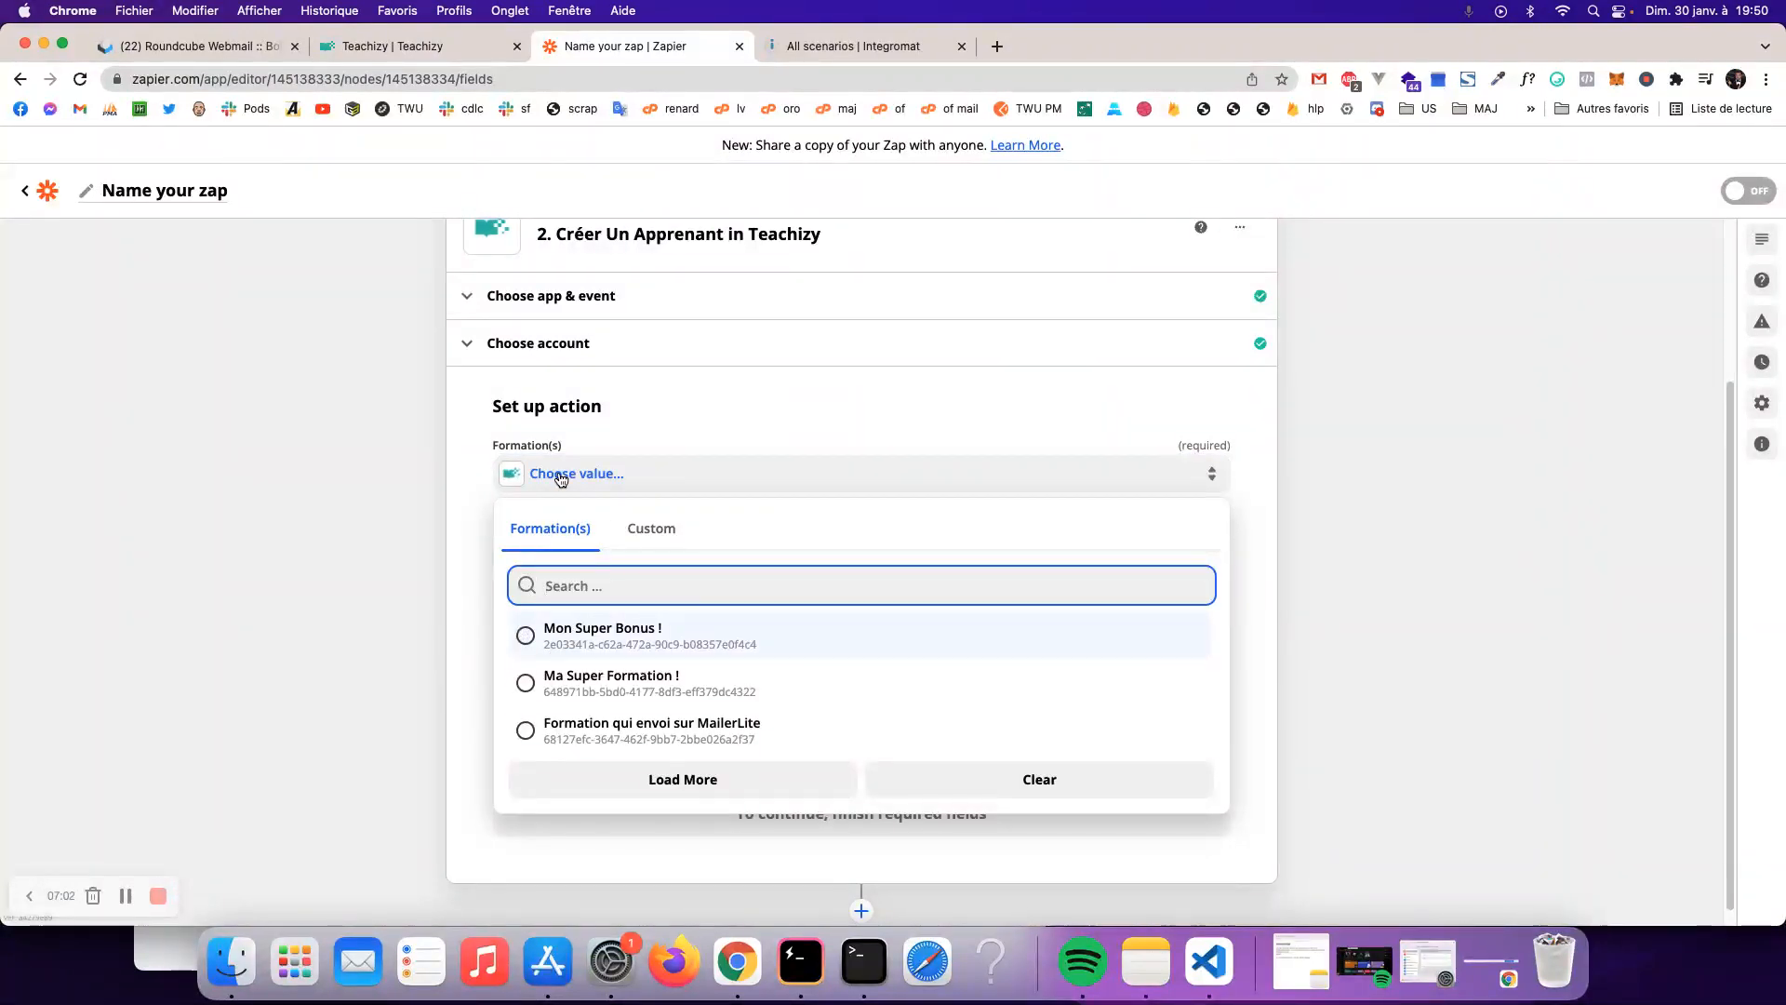
scroll(354, 488, "up", 3)
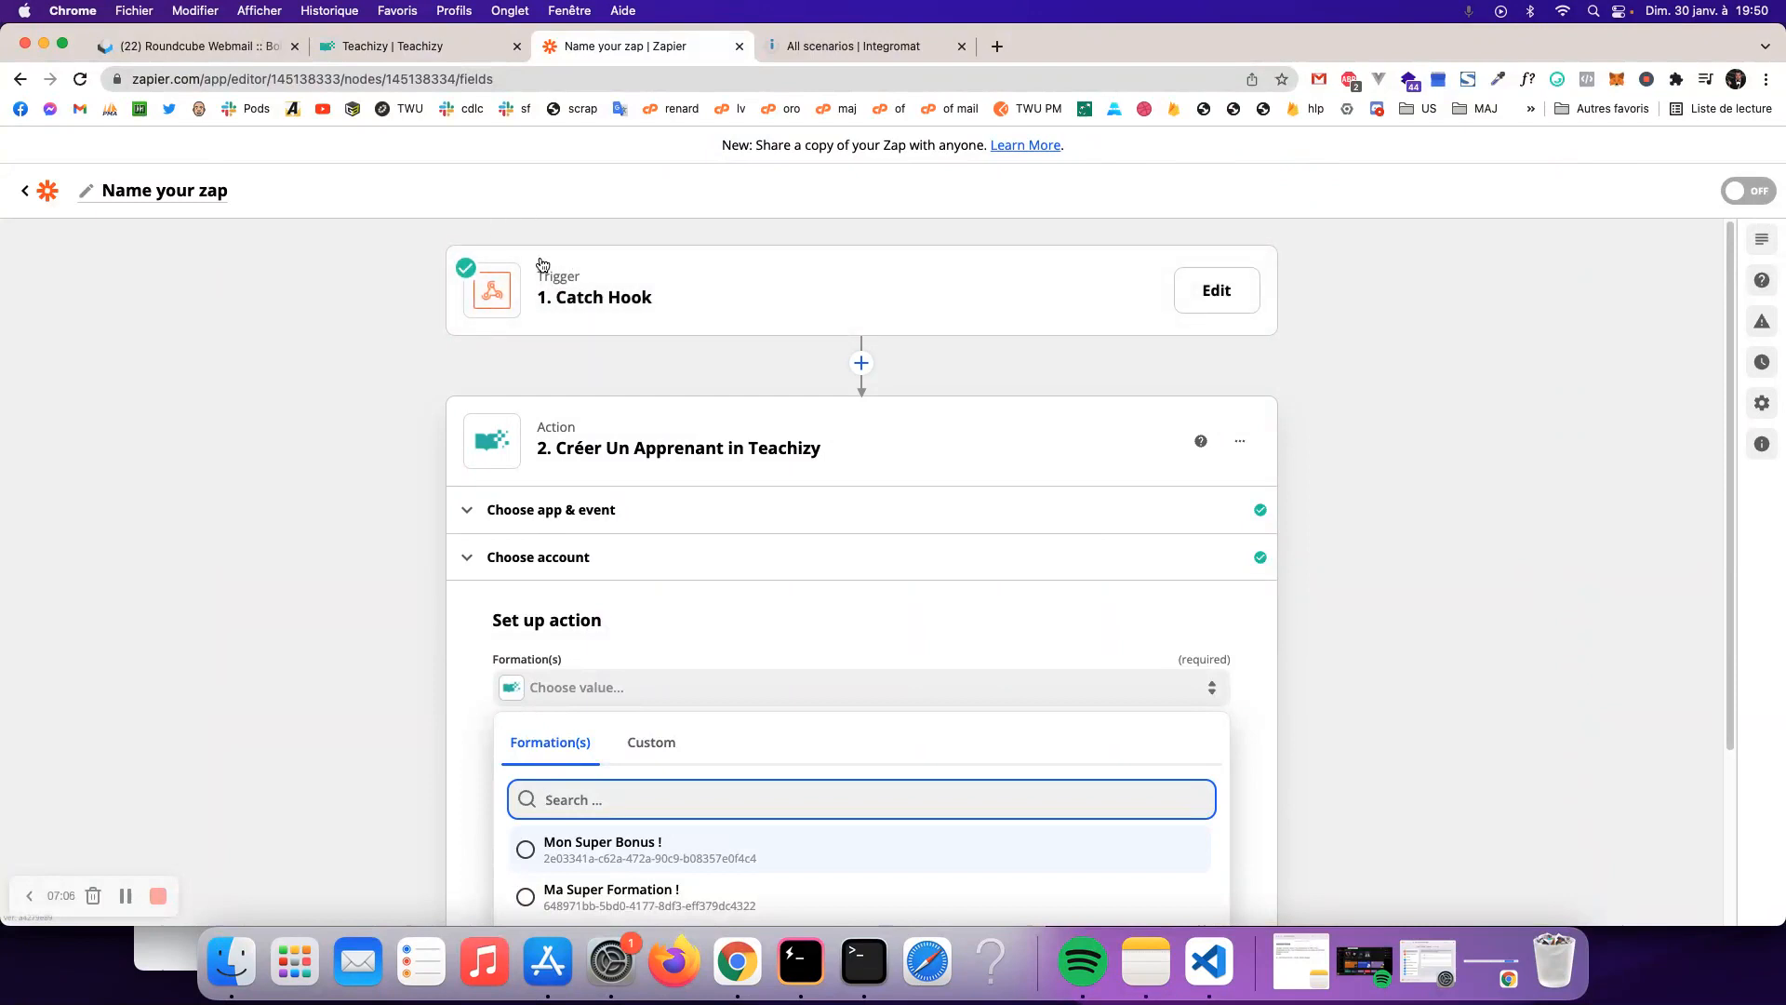
scroll(335, 466, "down", 2)
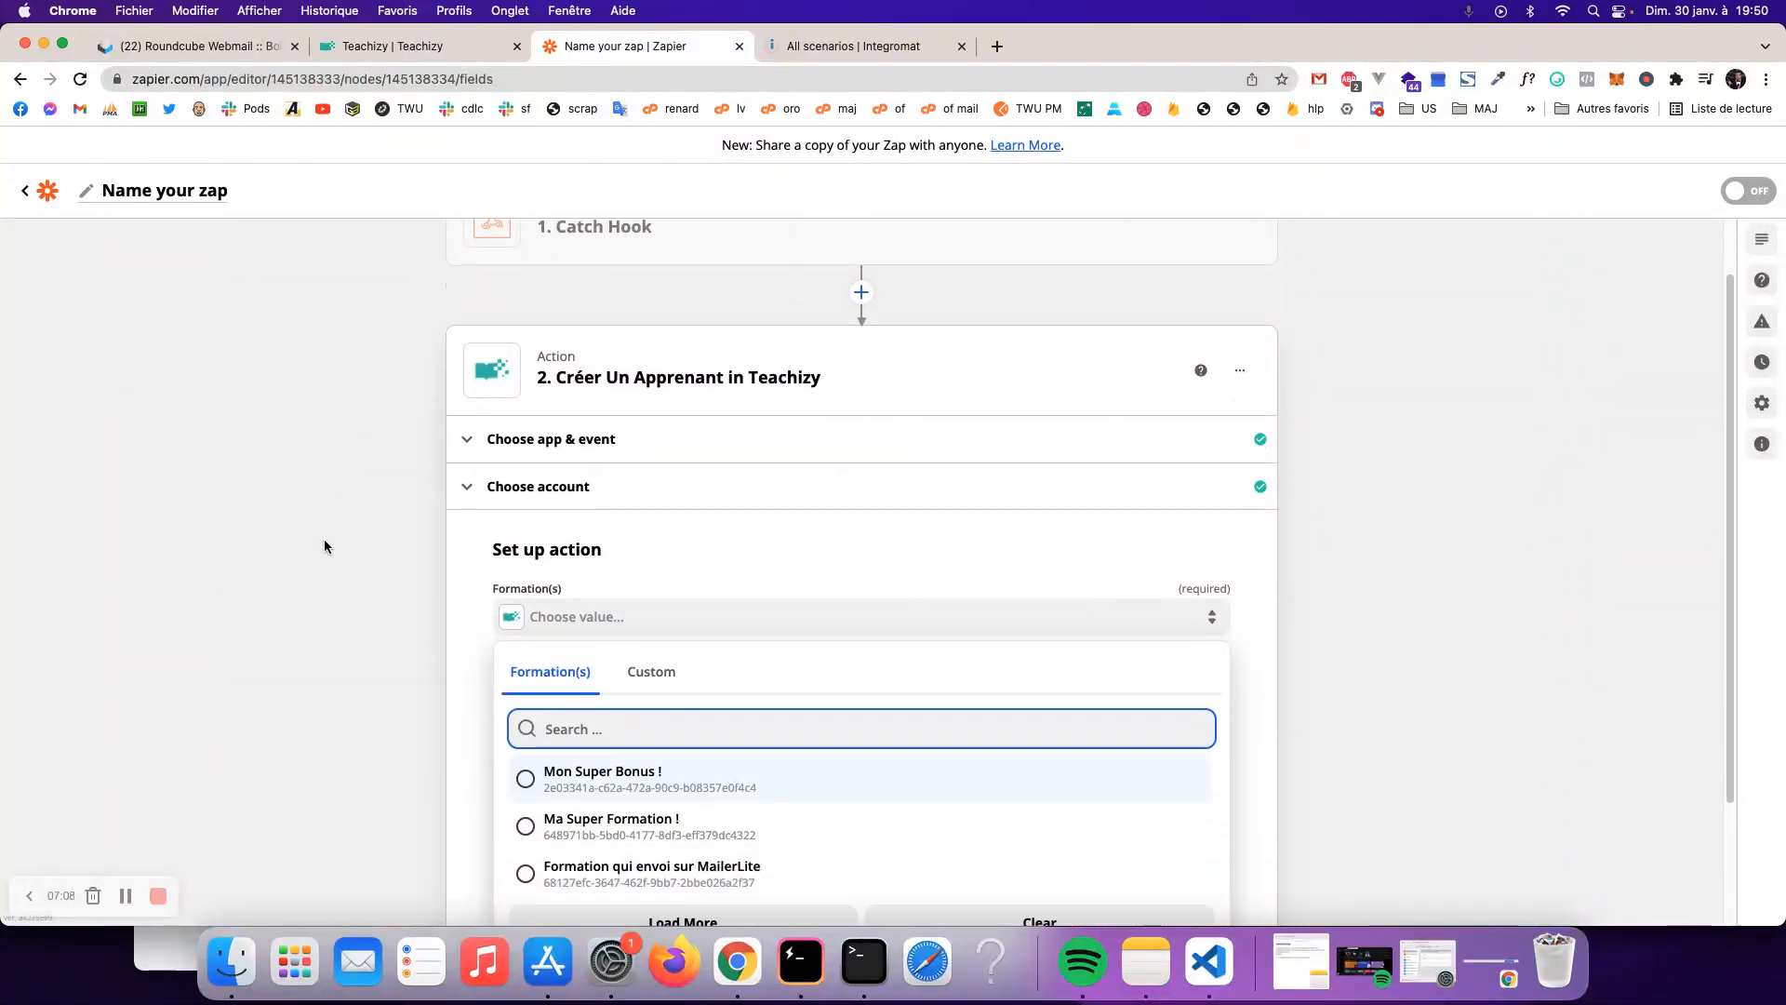
left_click(671, 775)
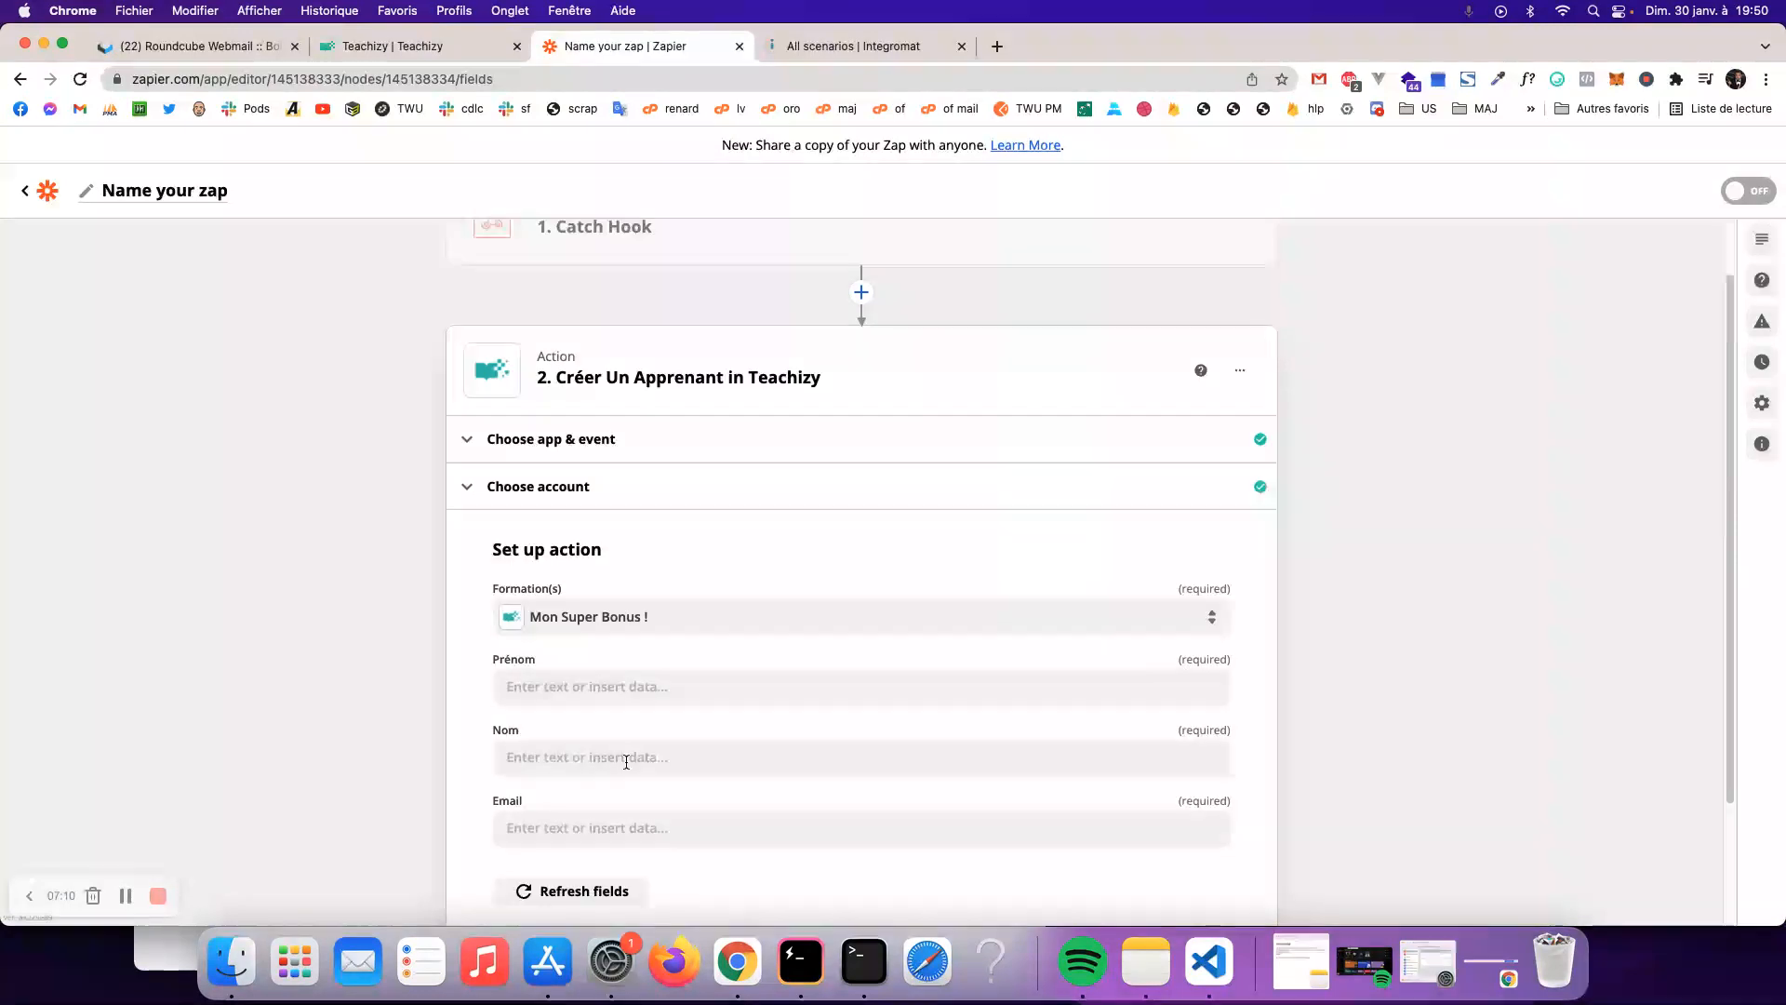
- Map Prénom to Prenom Apprenant and Nom to Nom Apprenant from the webhook data
left_click(587, 687)
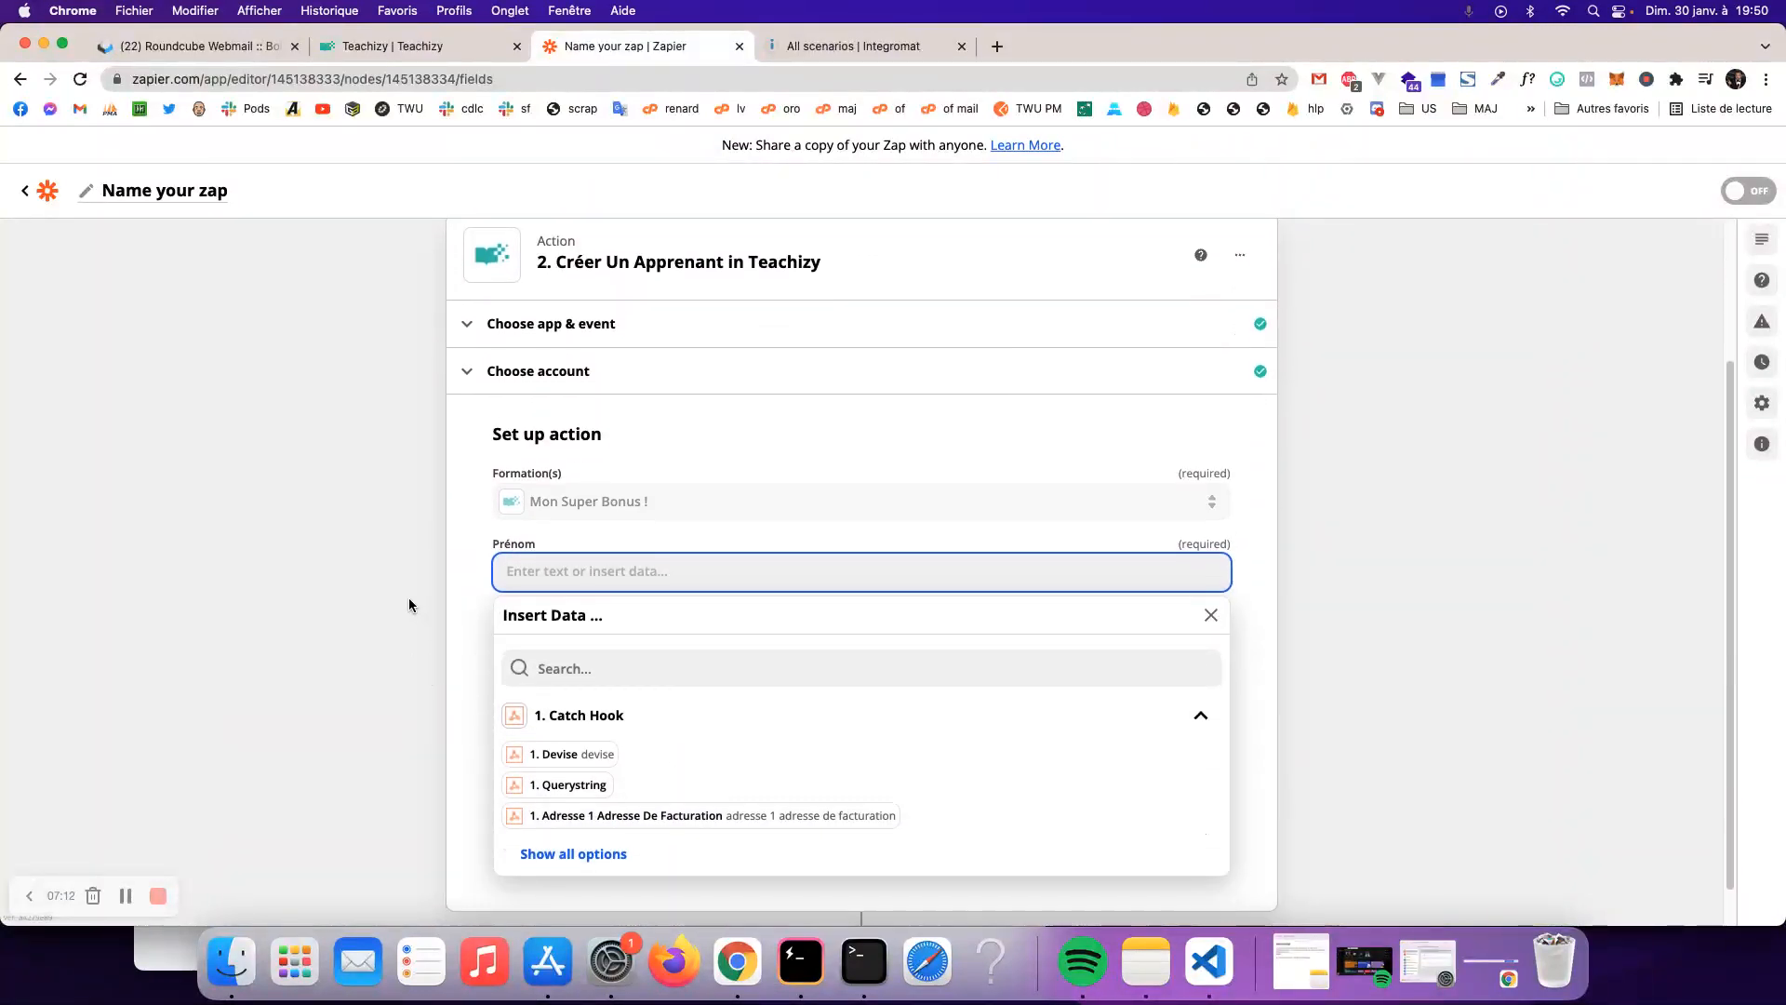
left_click(615, 656)
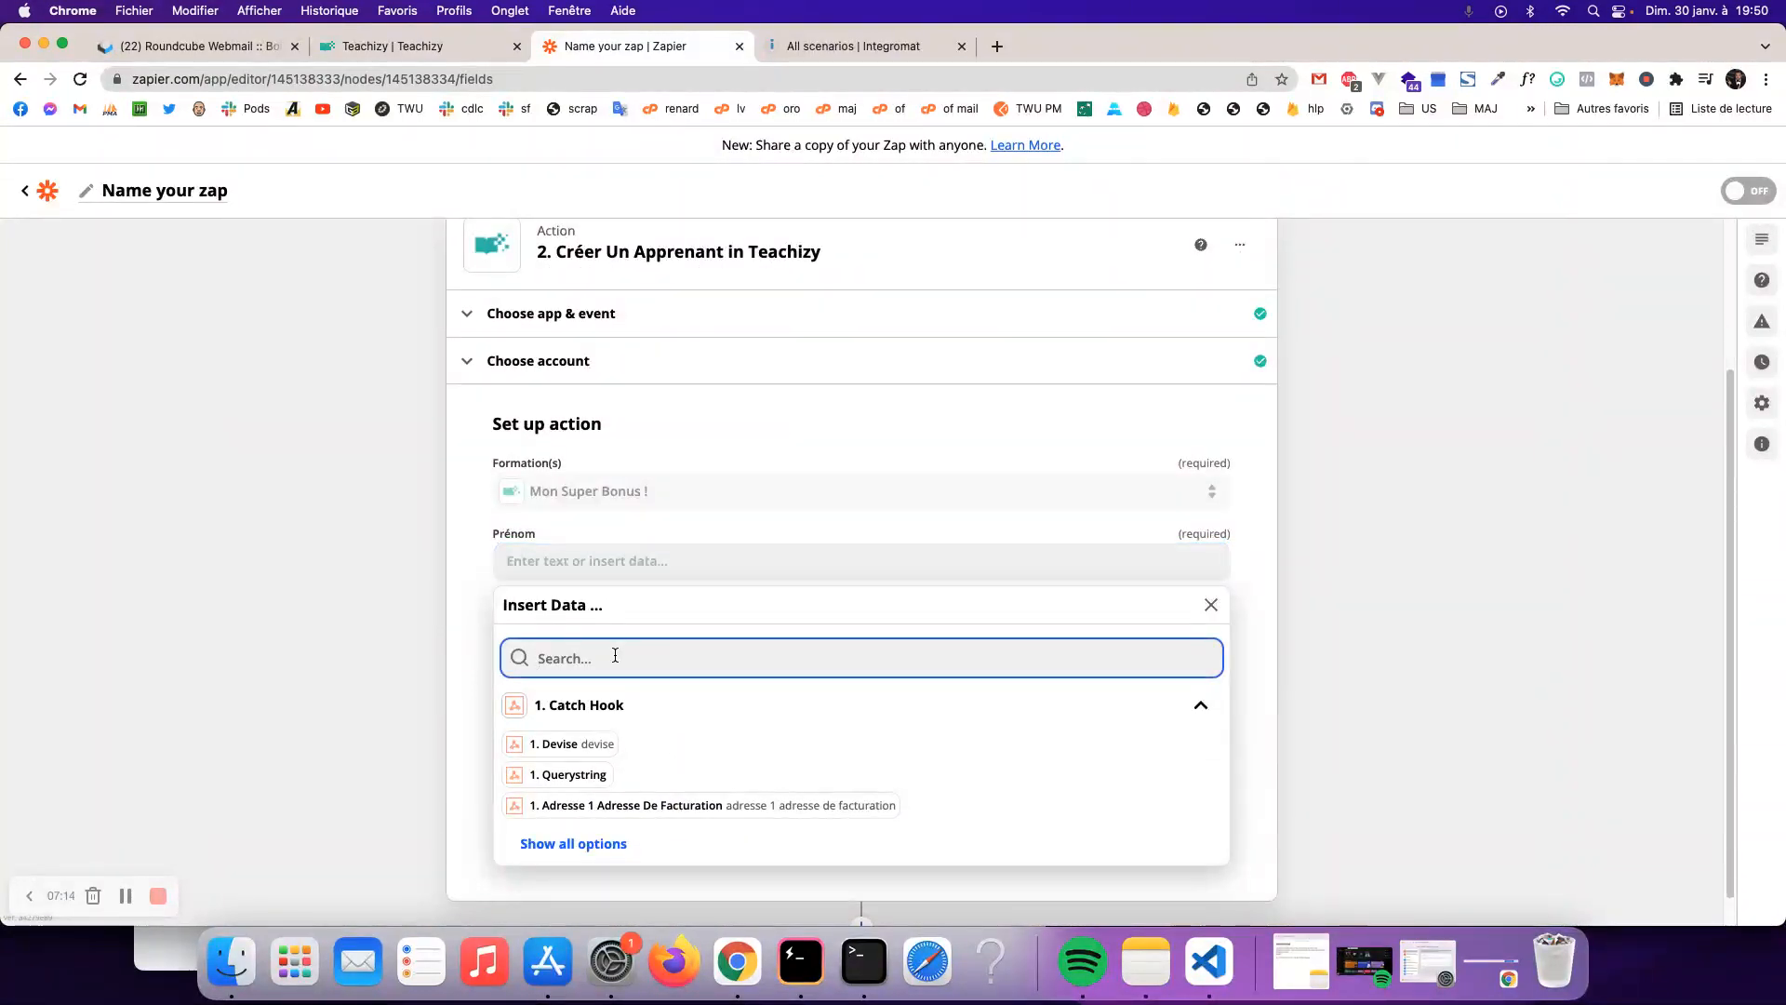
type("pren")
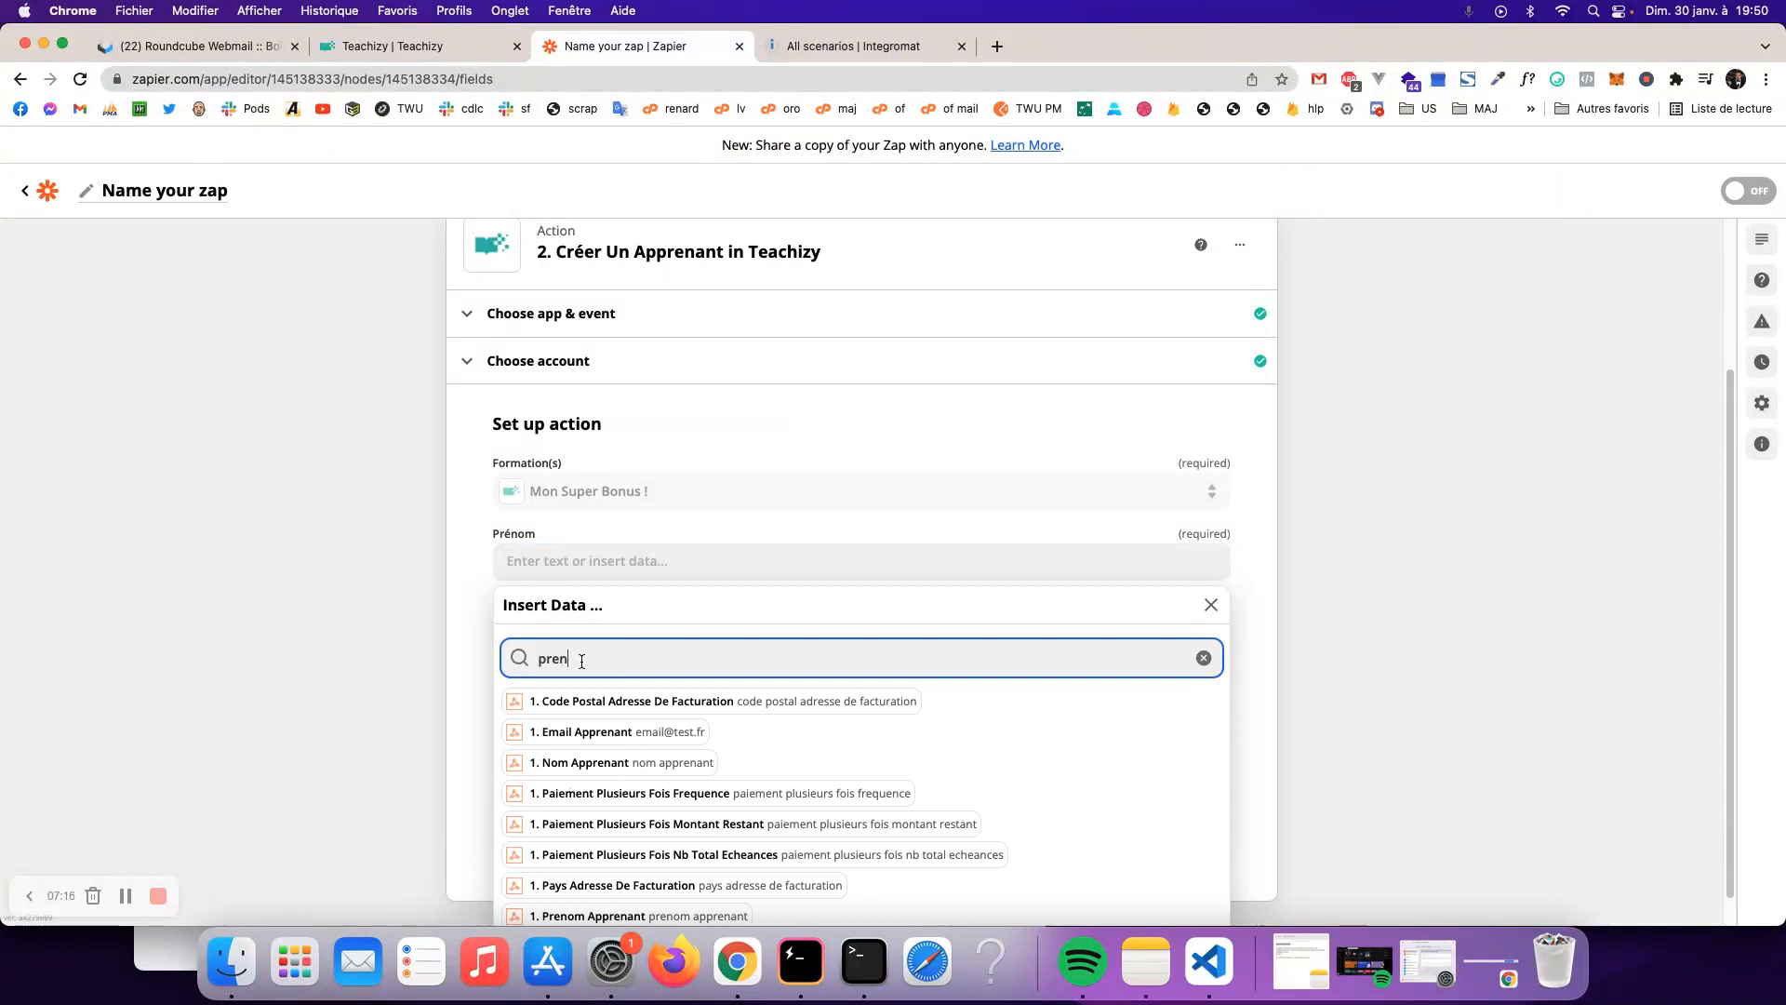
type("om")
left_click(557, 699)
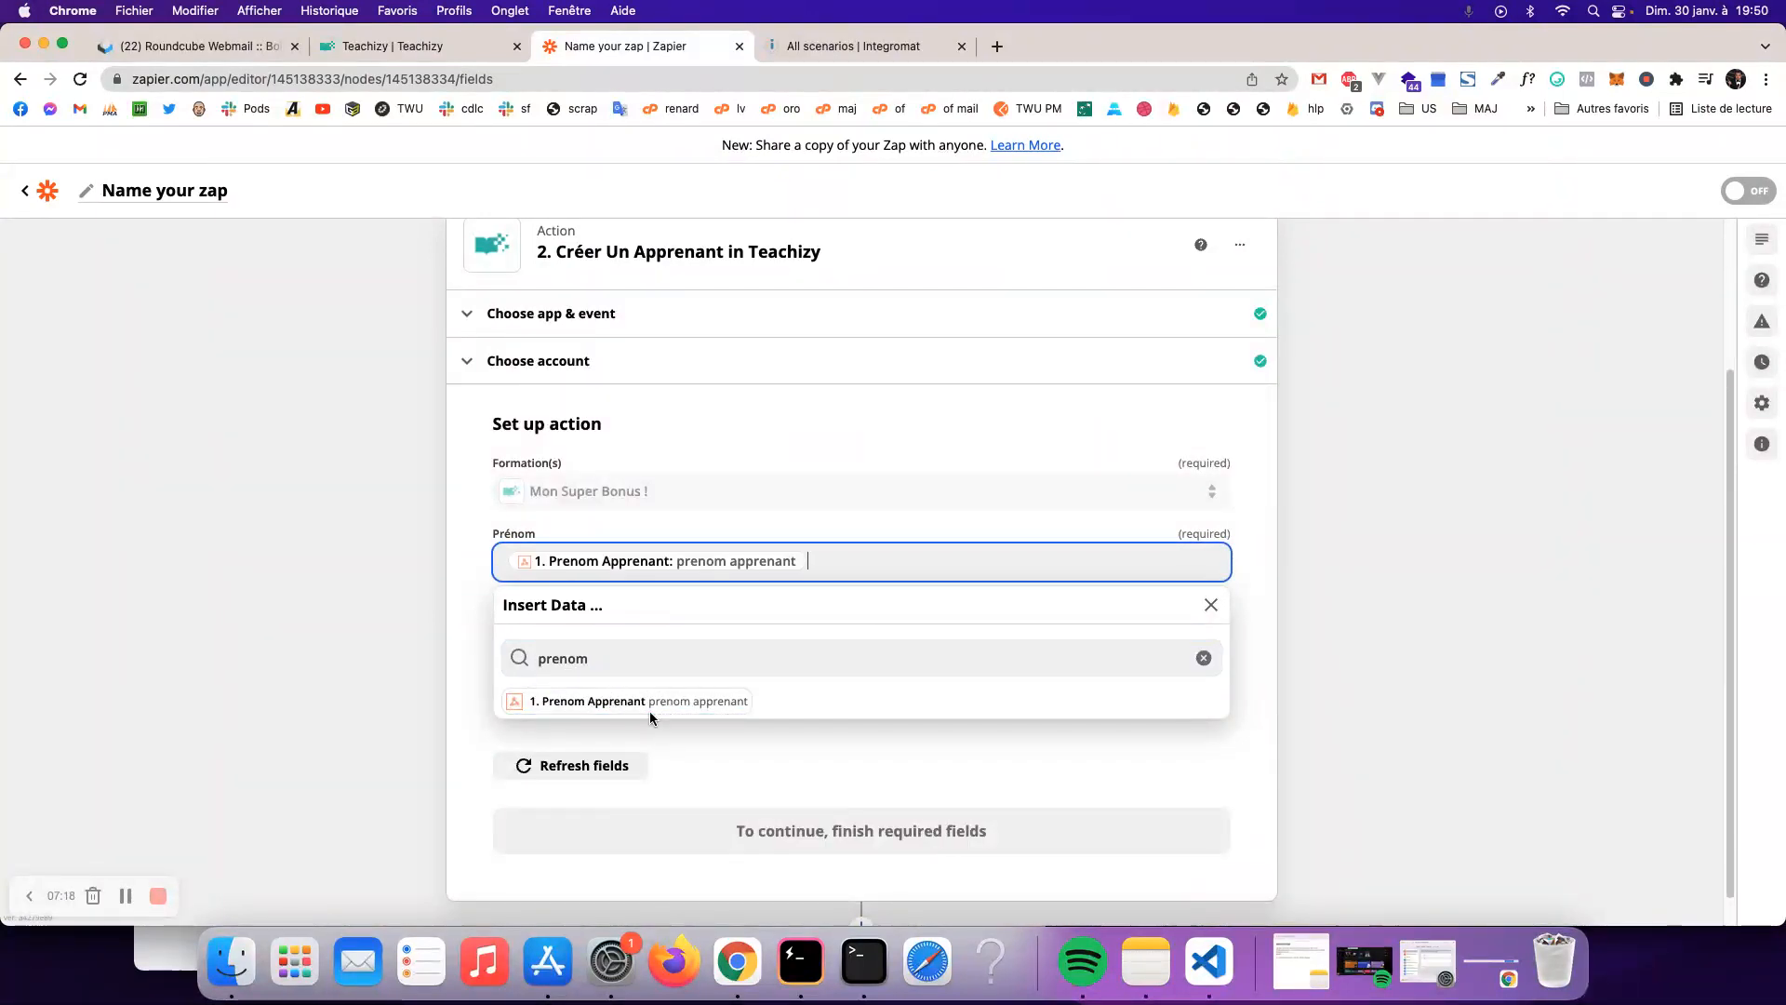
left_click(458, 662)
left_click(599, 631)
left_click(607, 712)
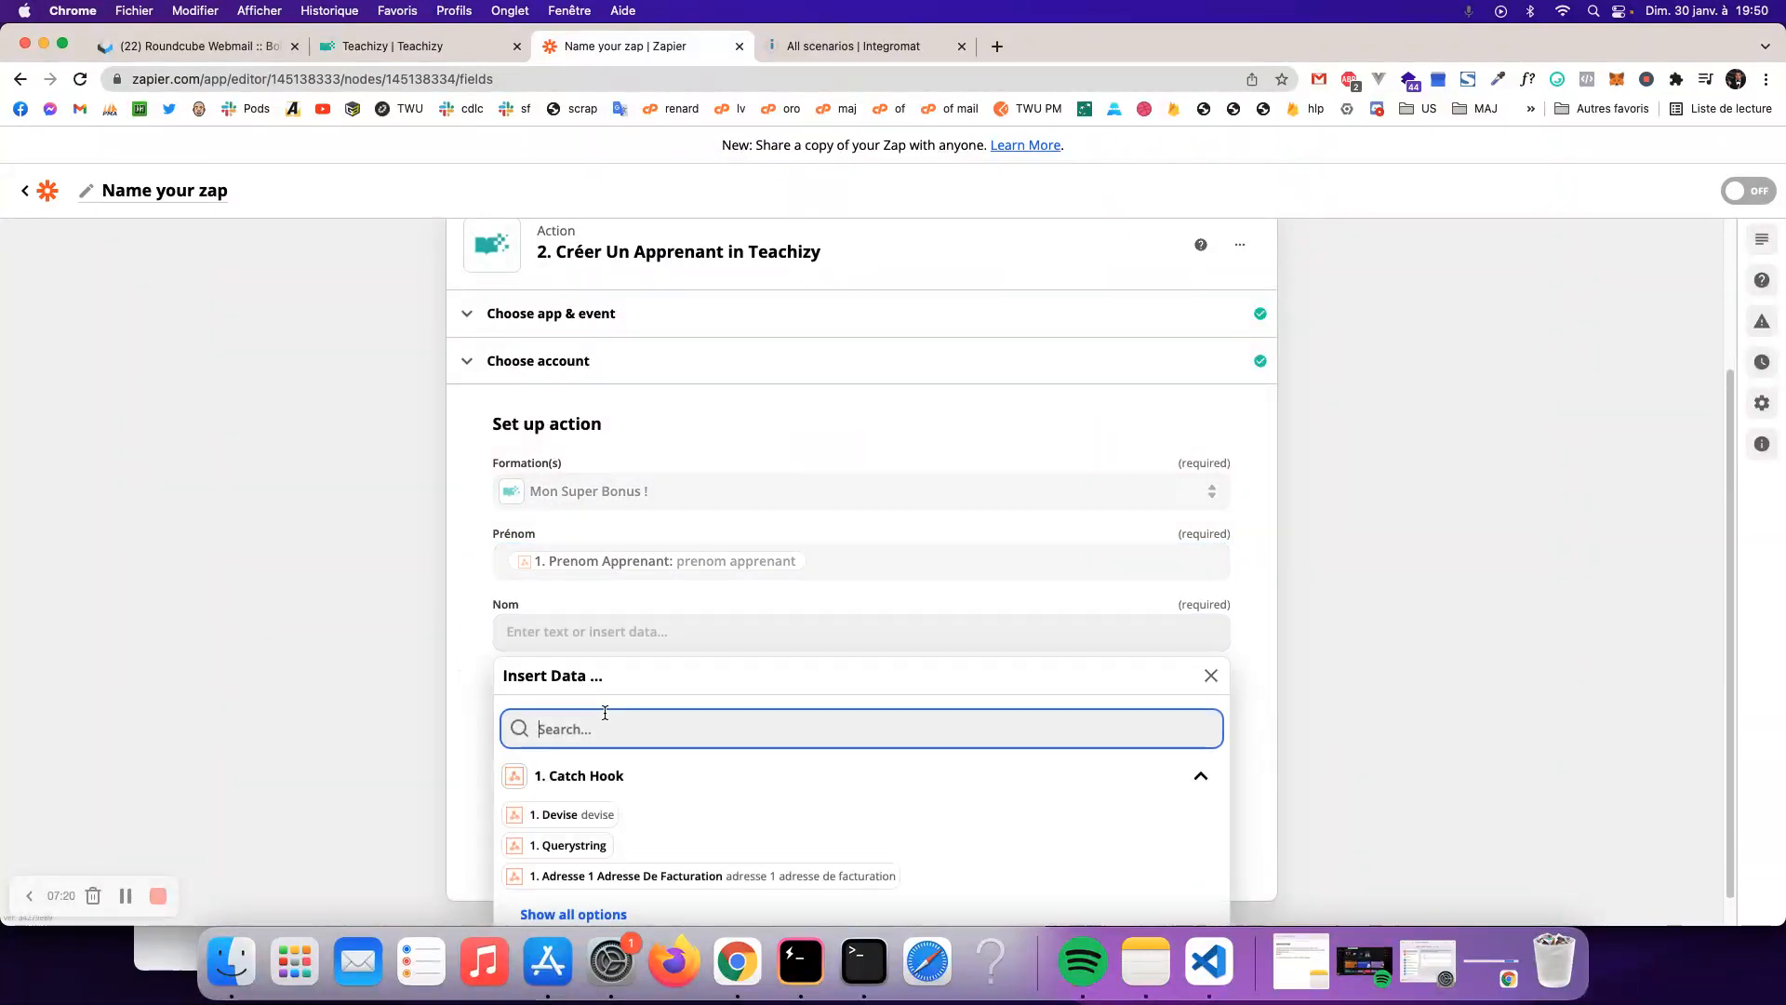
type("nom")
left_click(596, 832)
- Clear the Email field and map it to the webhook's '1. Email Apprenant' value
key("Tab")
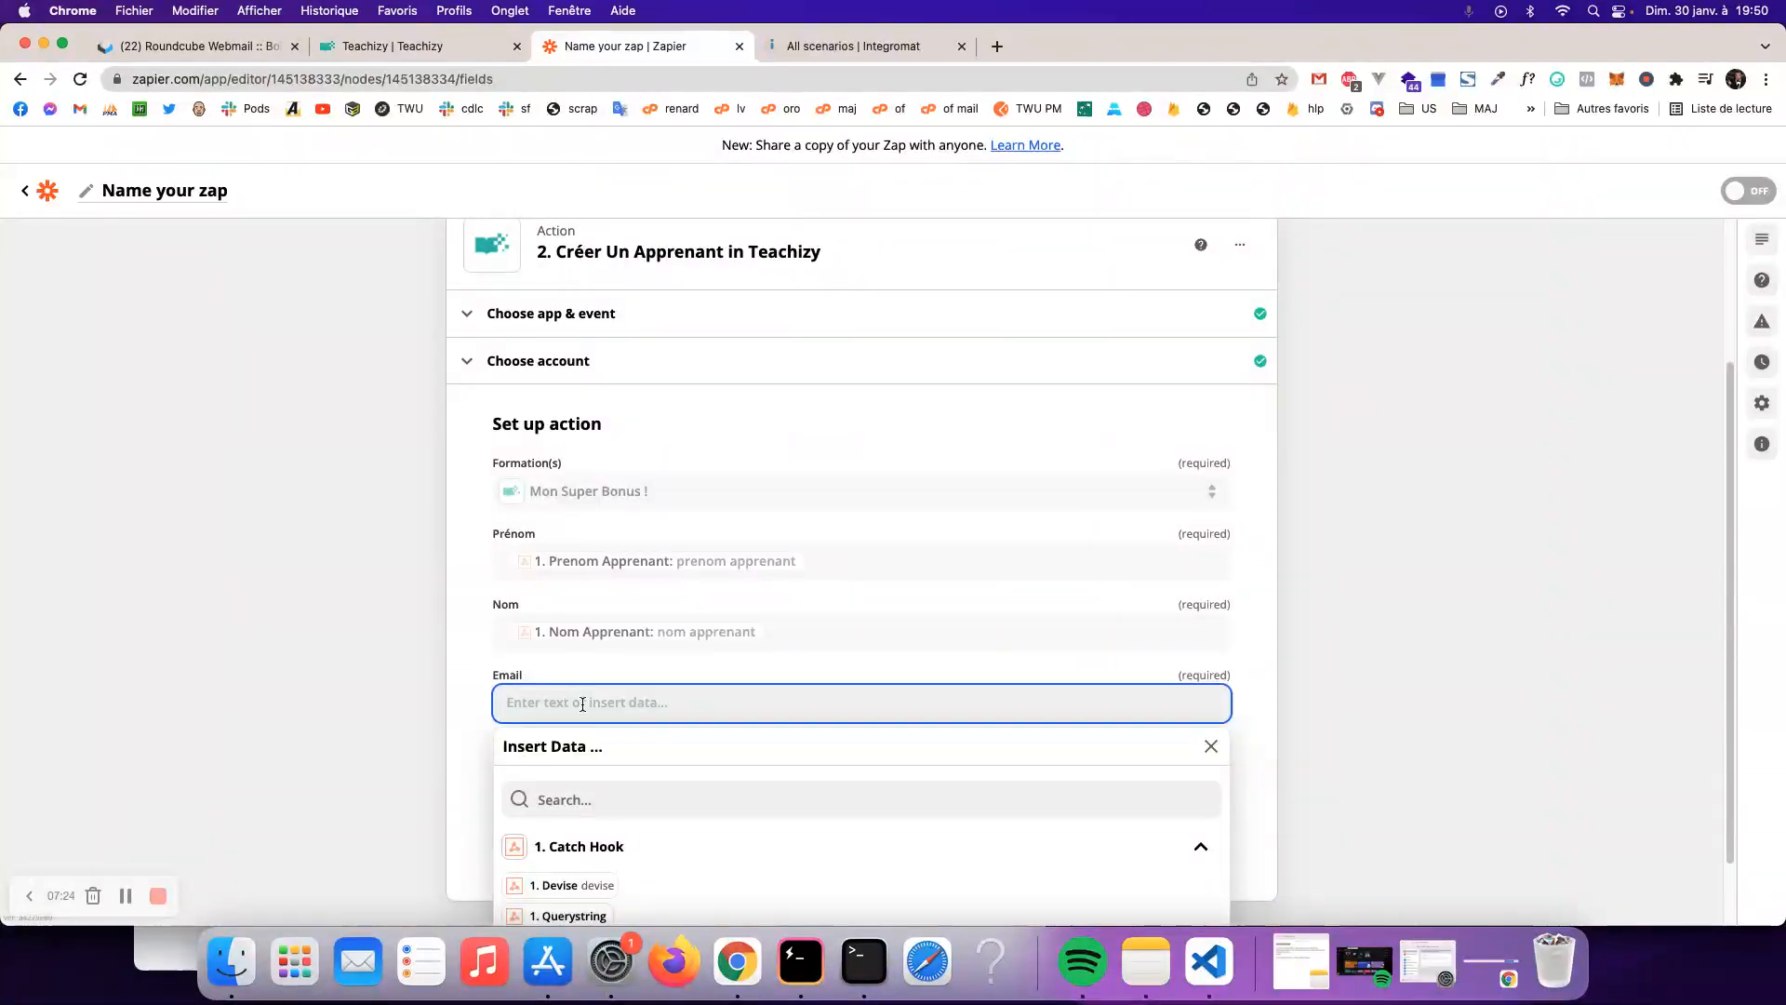
type("email")
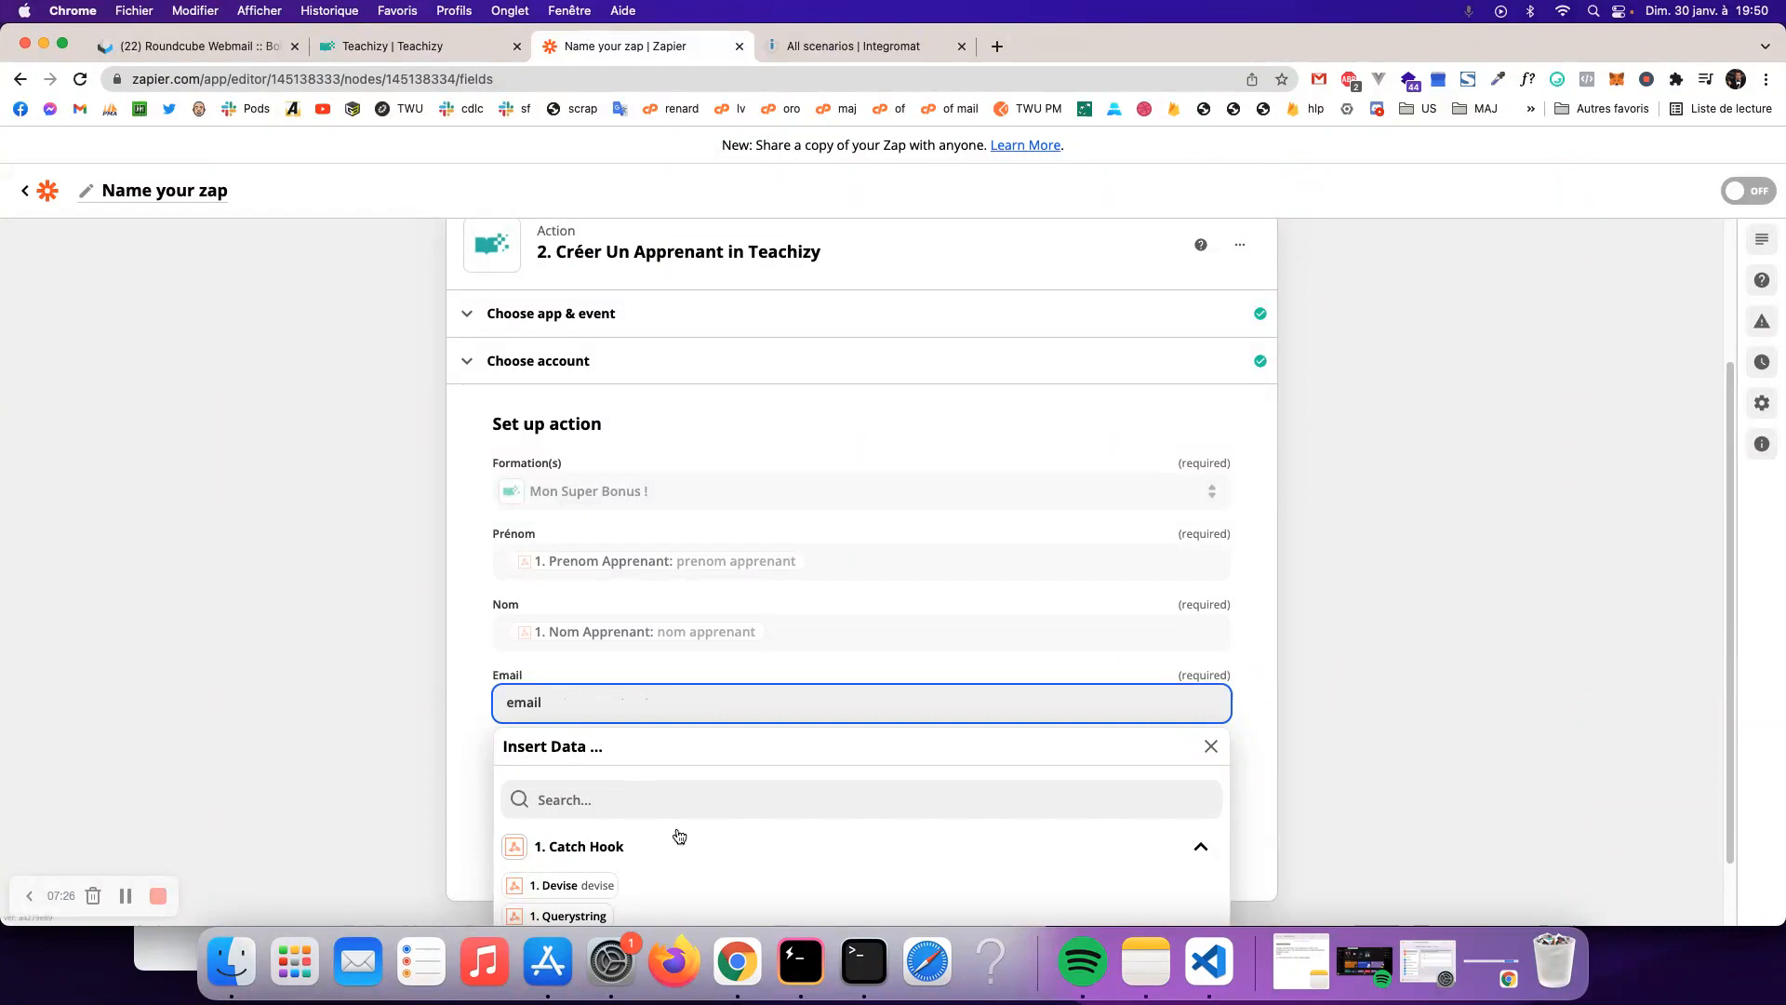
scroll(662, 812, "down", 2)
key("BackSpace")
key("BackSpace")
key("BackSpace")
key("BackSpace")
type("mail")
key("BackSpace")
key("BackSpace")
key("BackSpace")
key("BackSpace")
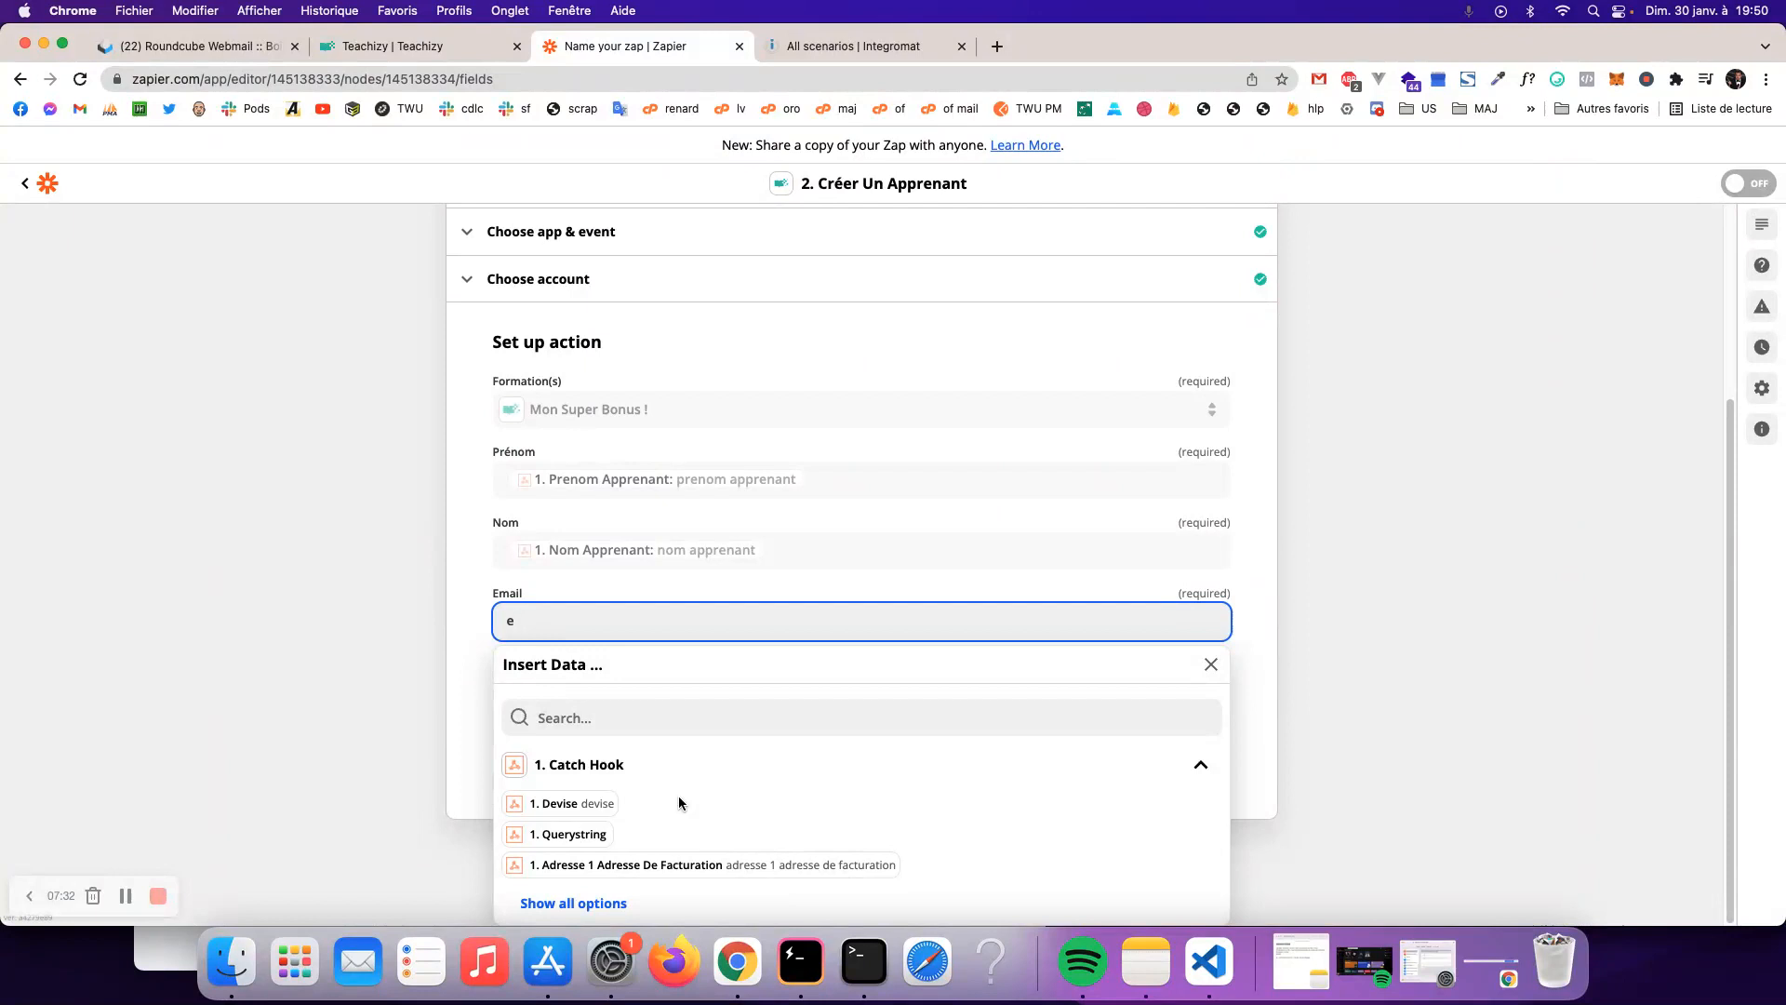
key("BackSpace")
type("mail")
key("BackSpace")
key("BackSpace")
key("BackSpace")
key("BackSpace")
left_click(690, 730)
type("email")
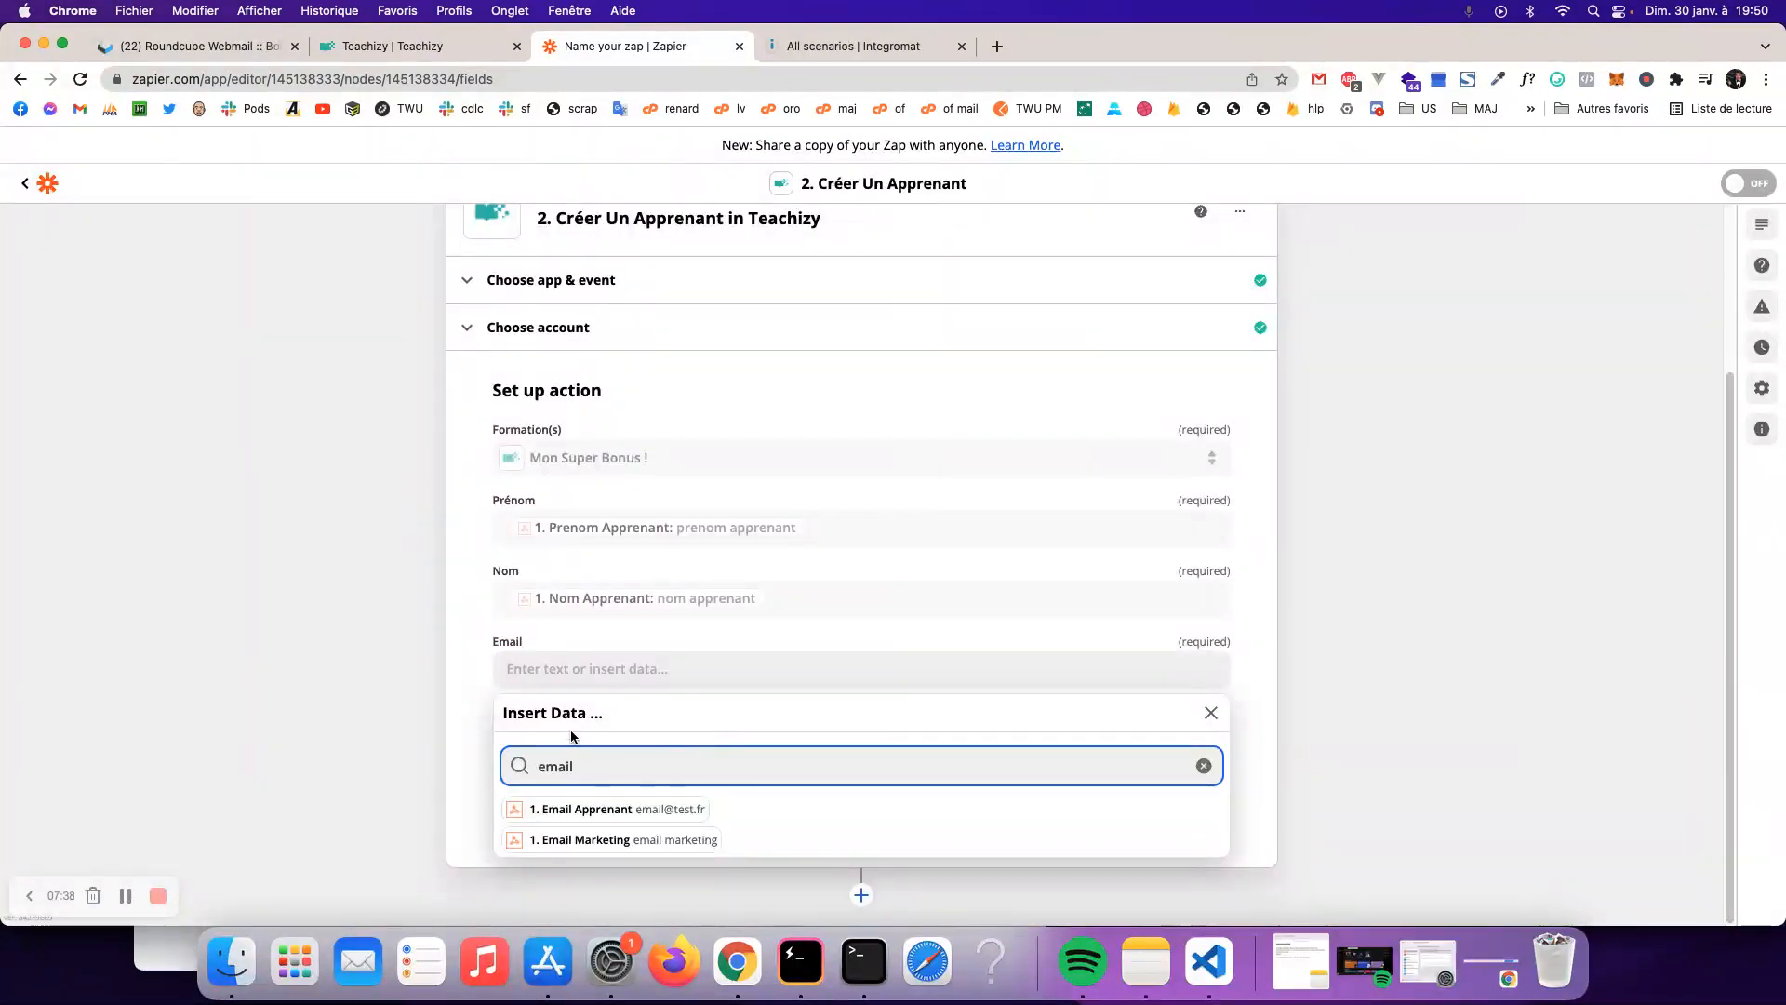
left_click(600, 812)
left_click(473, 772)
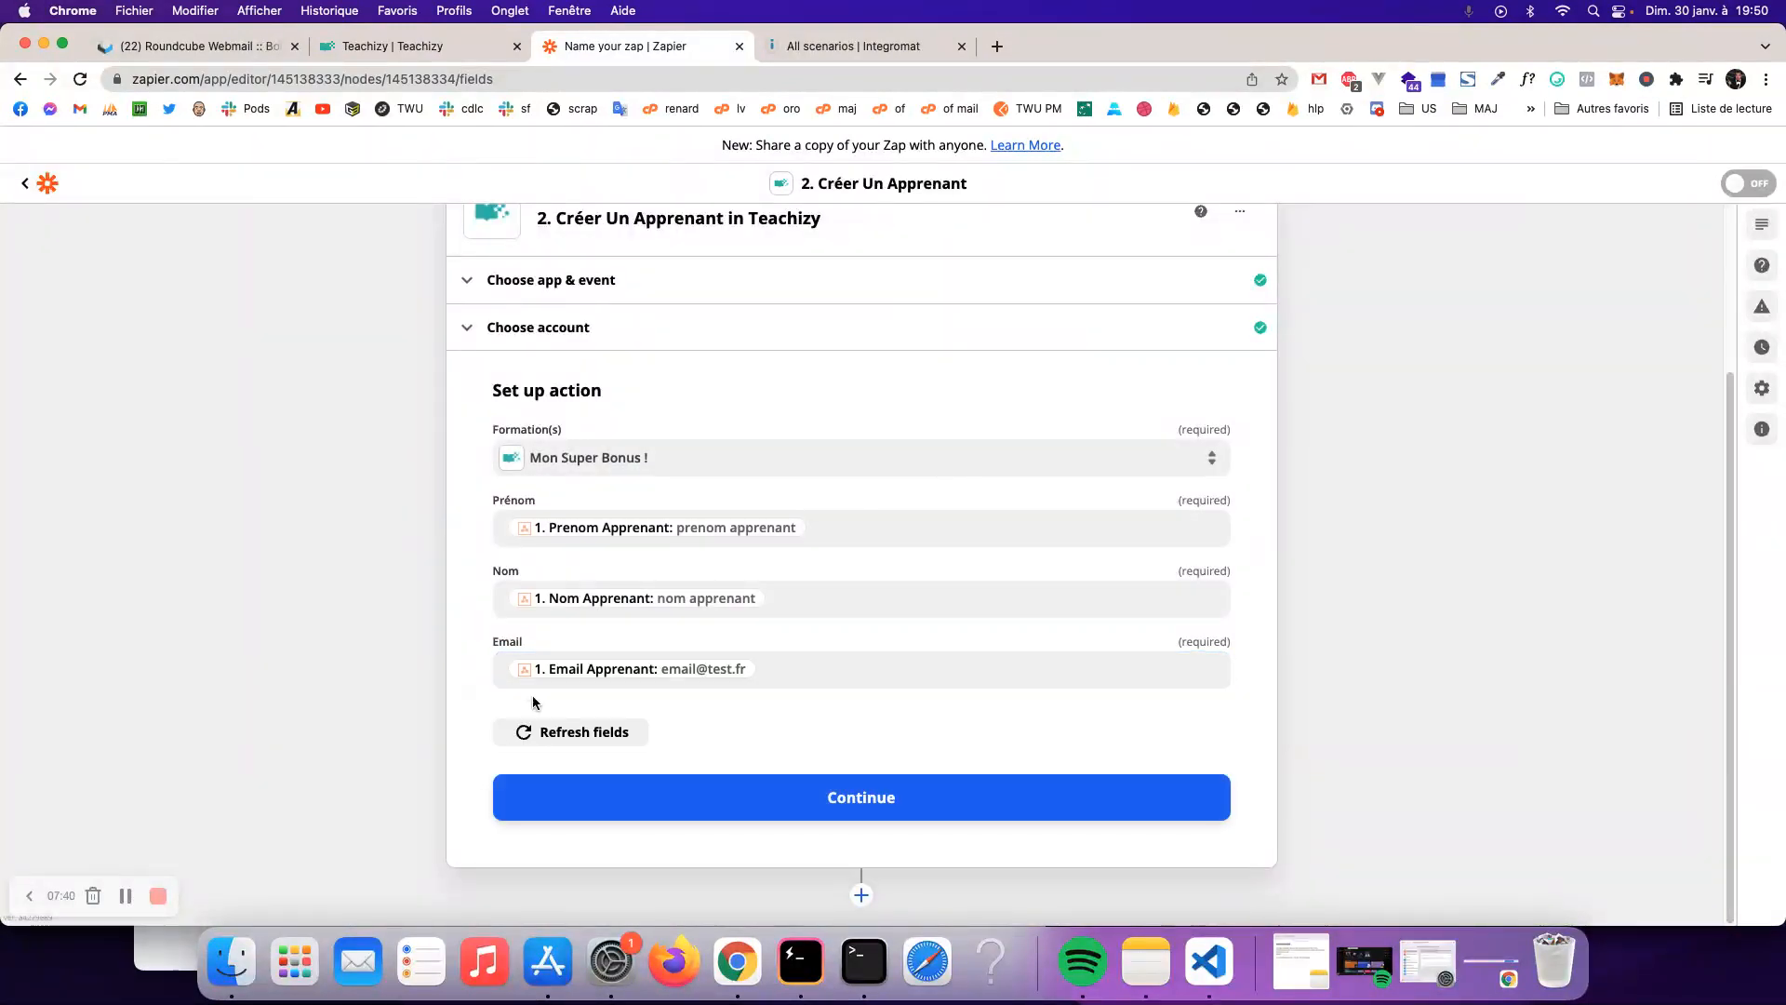
- Review the test data (Mon Super Bonus !, first name, email) and send a test student to Teachizy
left_click(837, 798)
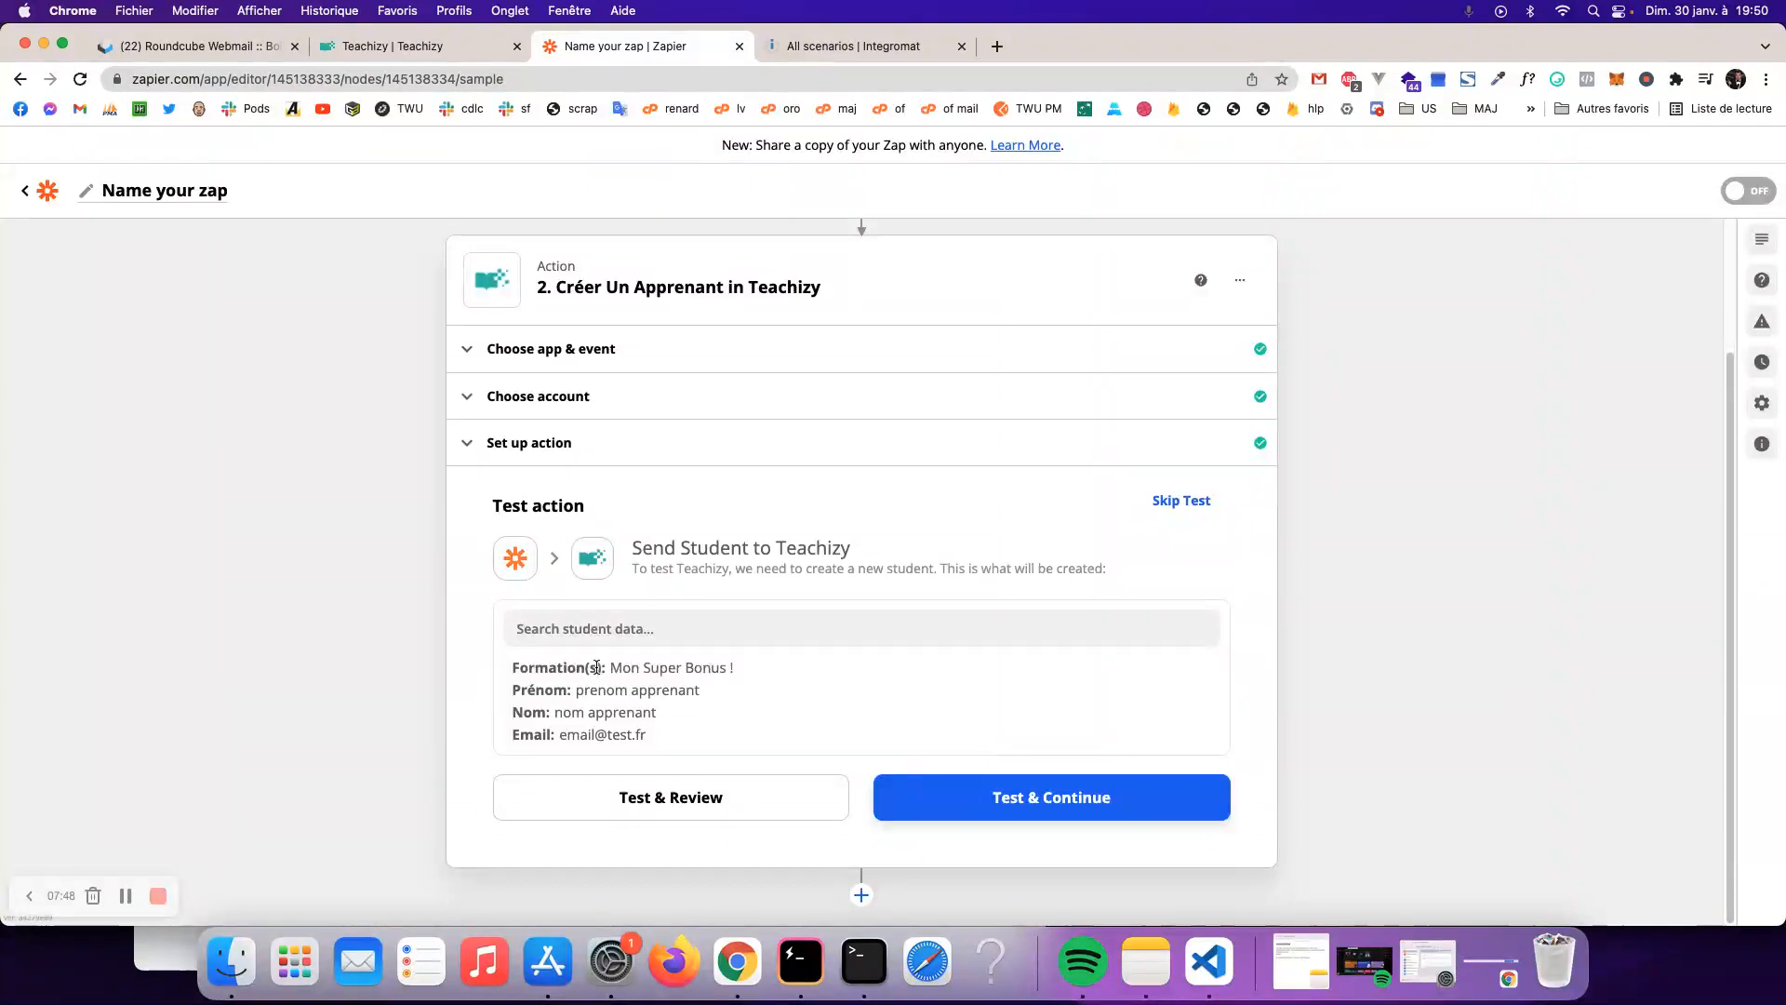
left_click_drag(596, 667, 825, 679)
left_click_drag(596, 689, 732, 691)
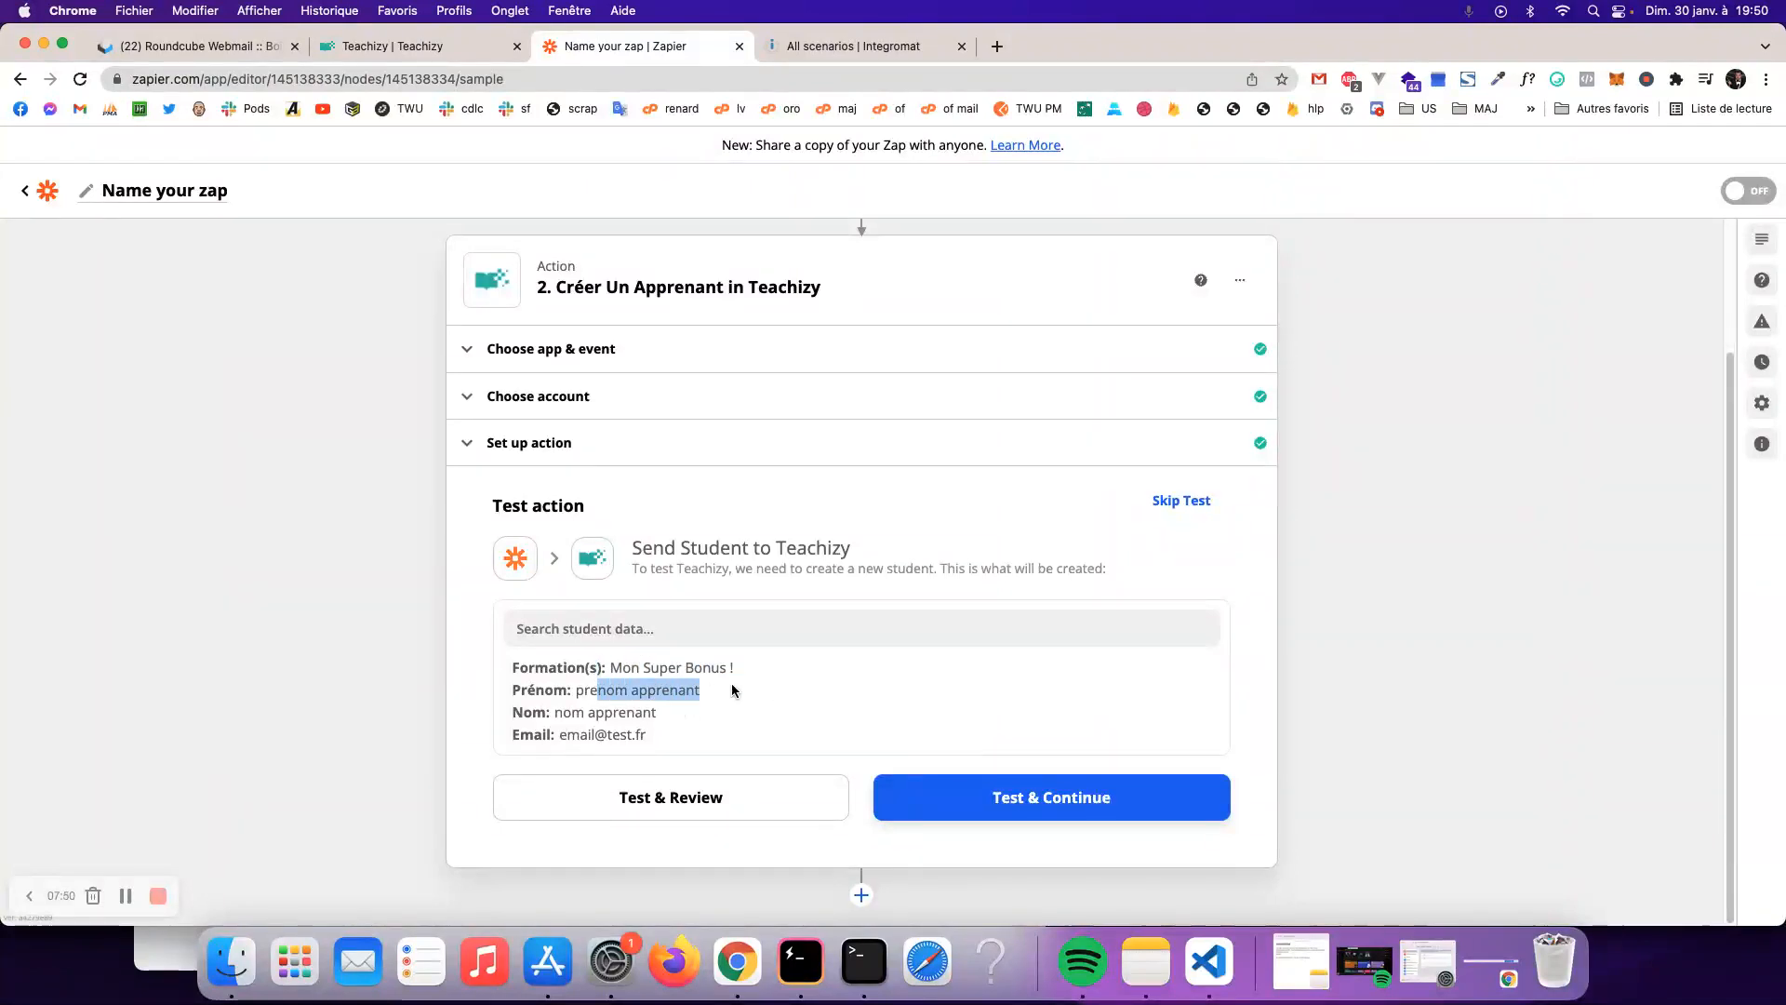
left_click_drag(589, 712, 695, 739)
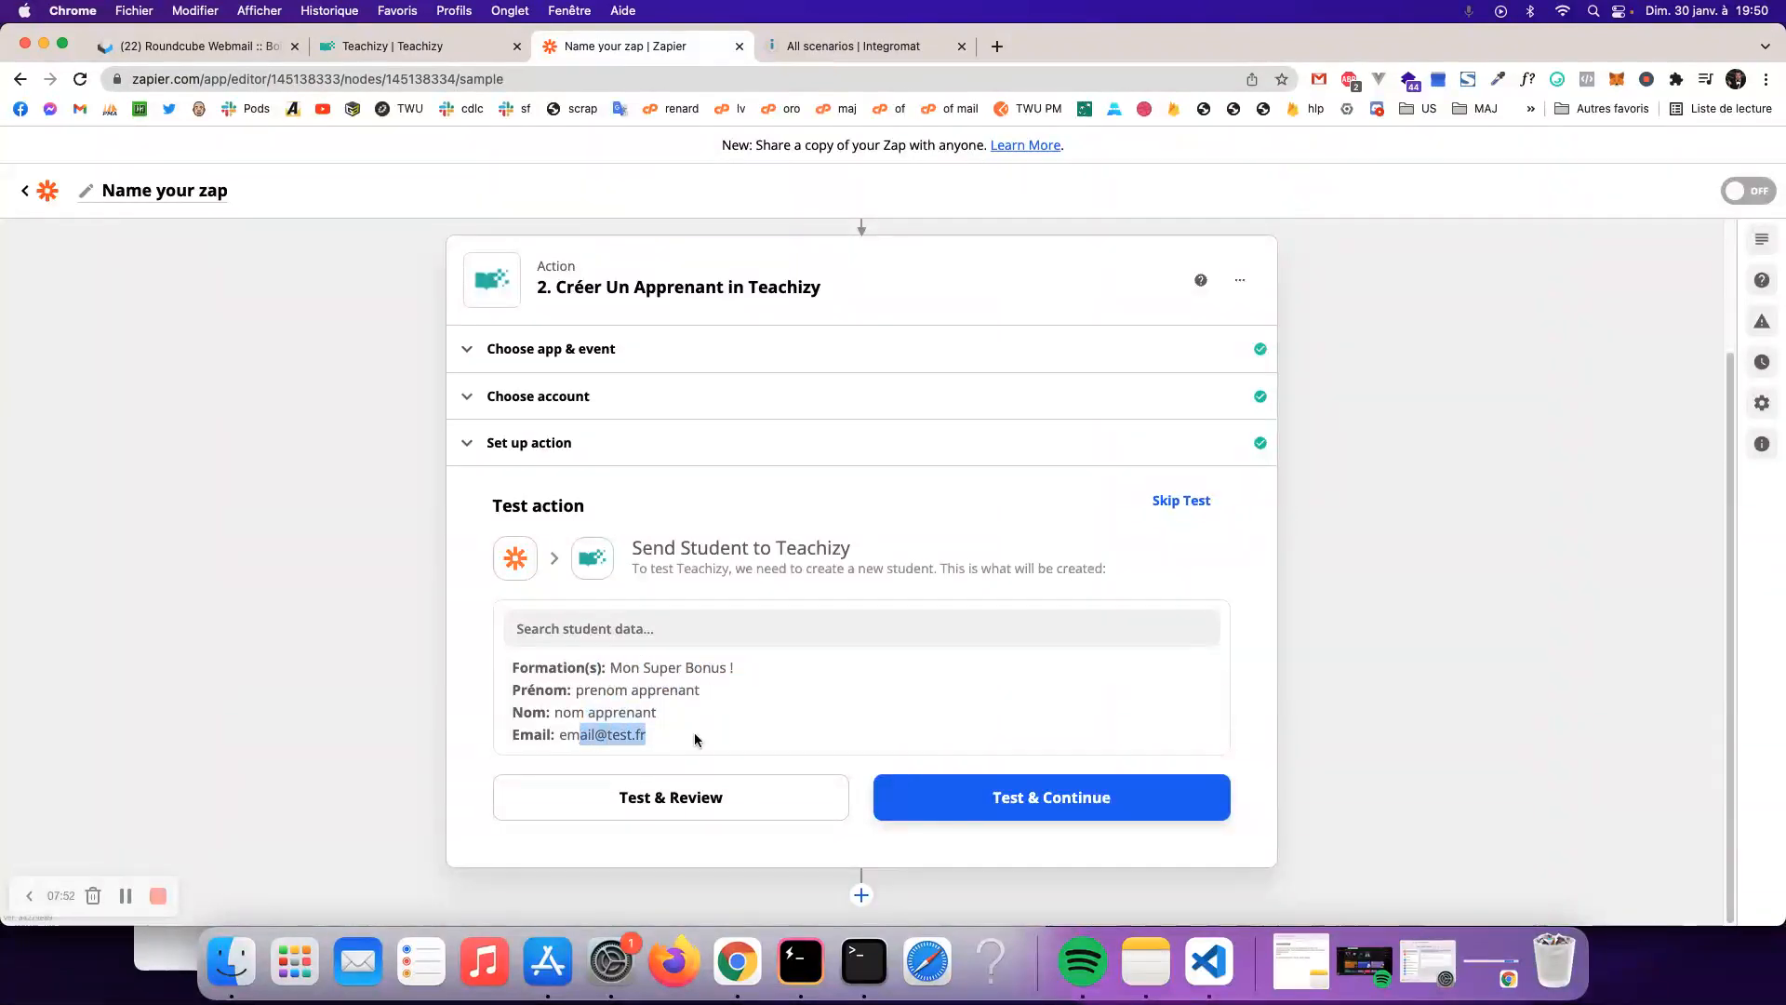
left_click(1014, 793)
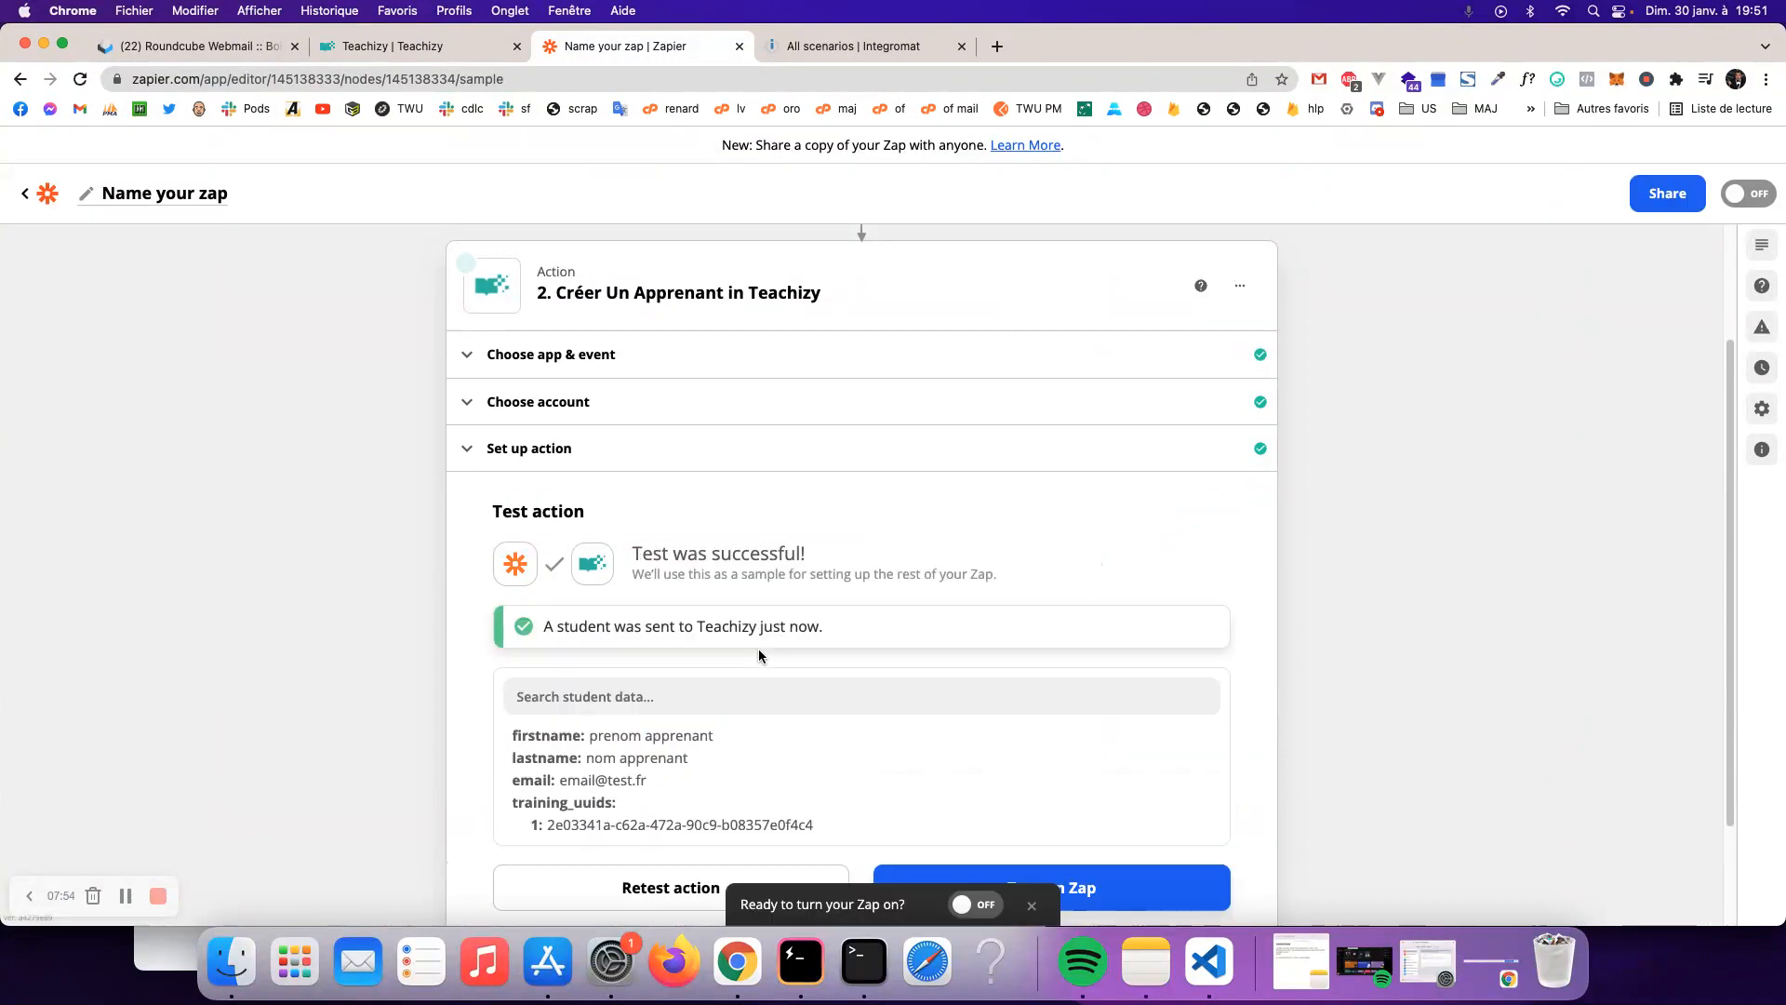
scroll(759, 651, "down", 2)
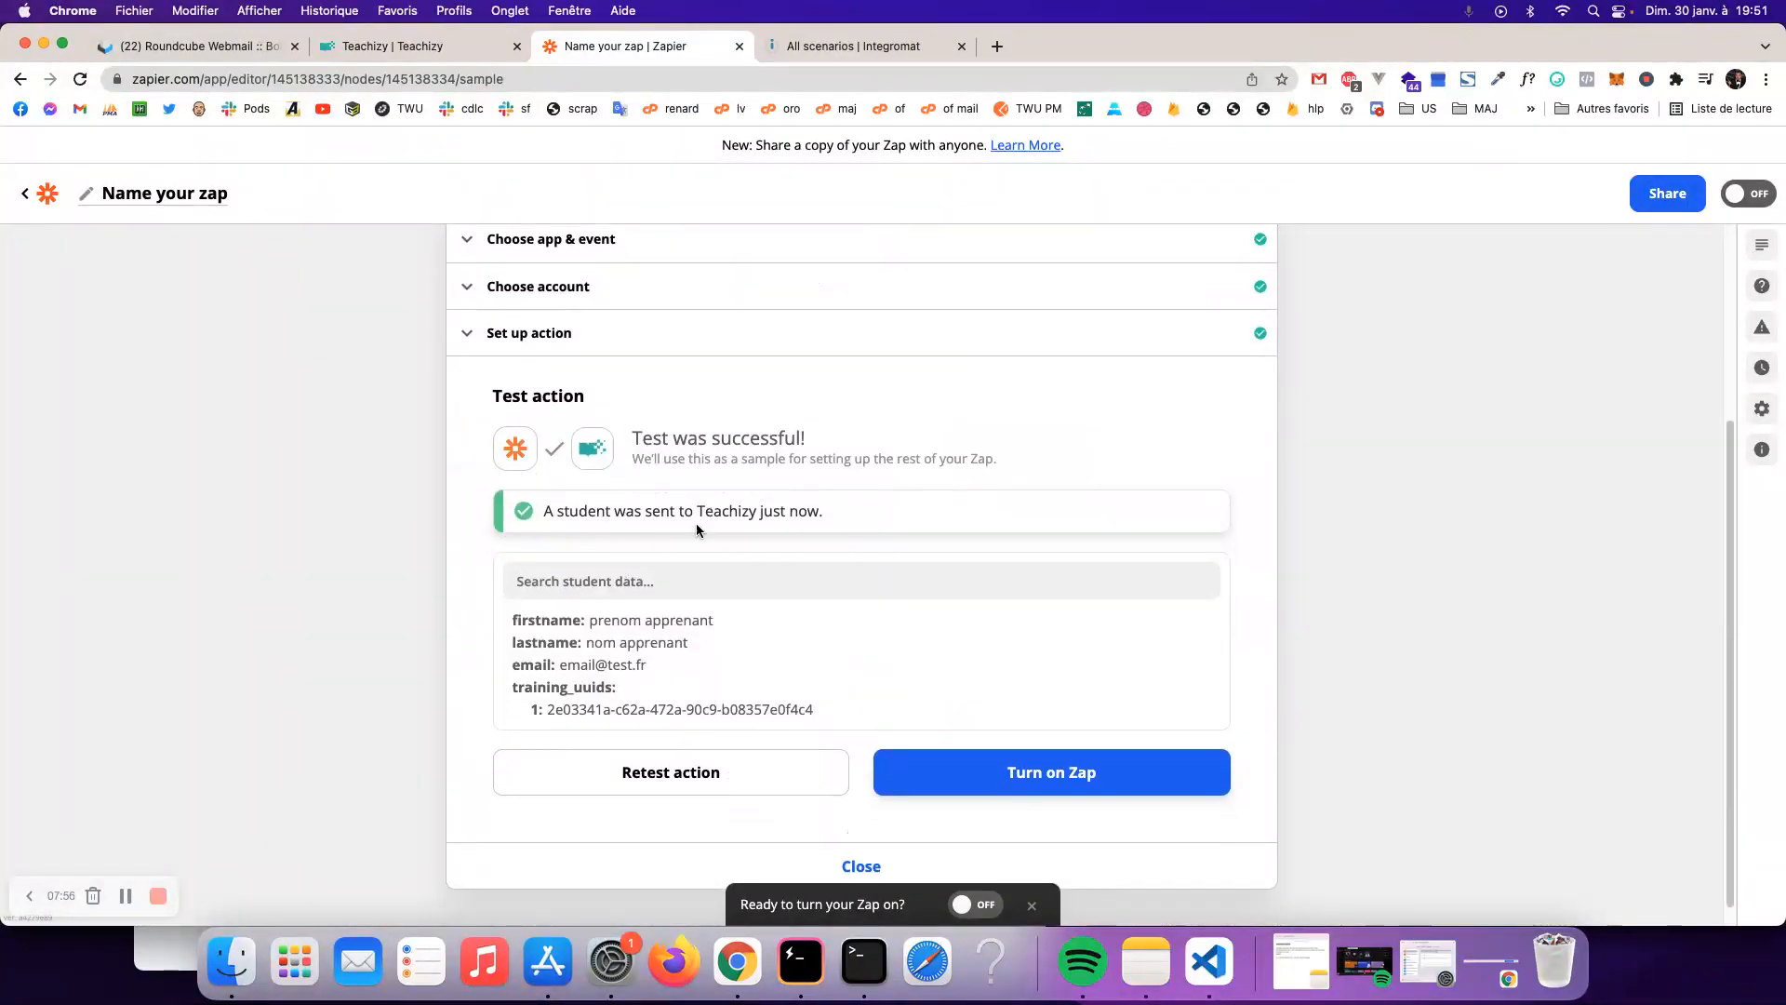
- Check the Apprenants tab of 'Mon Super Bonus !' lists the test learner, then return to Formations
left_click(406, 47)
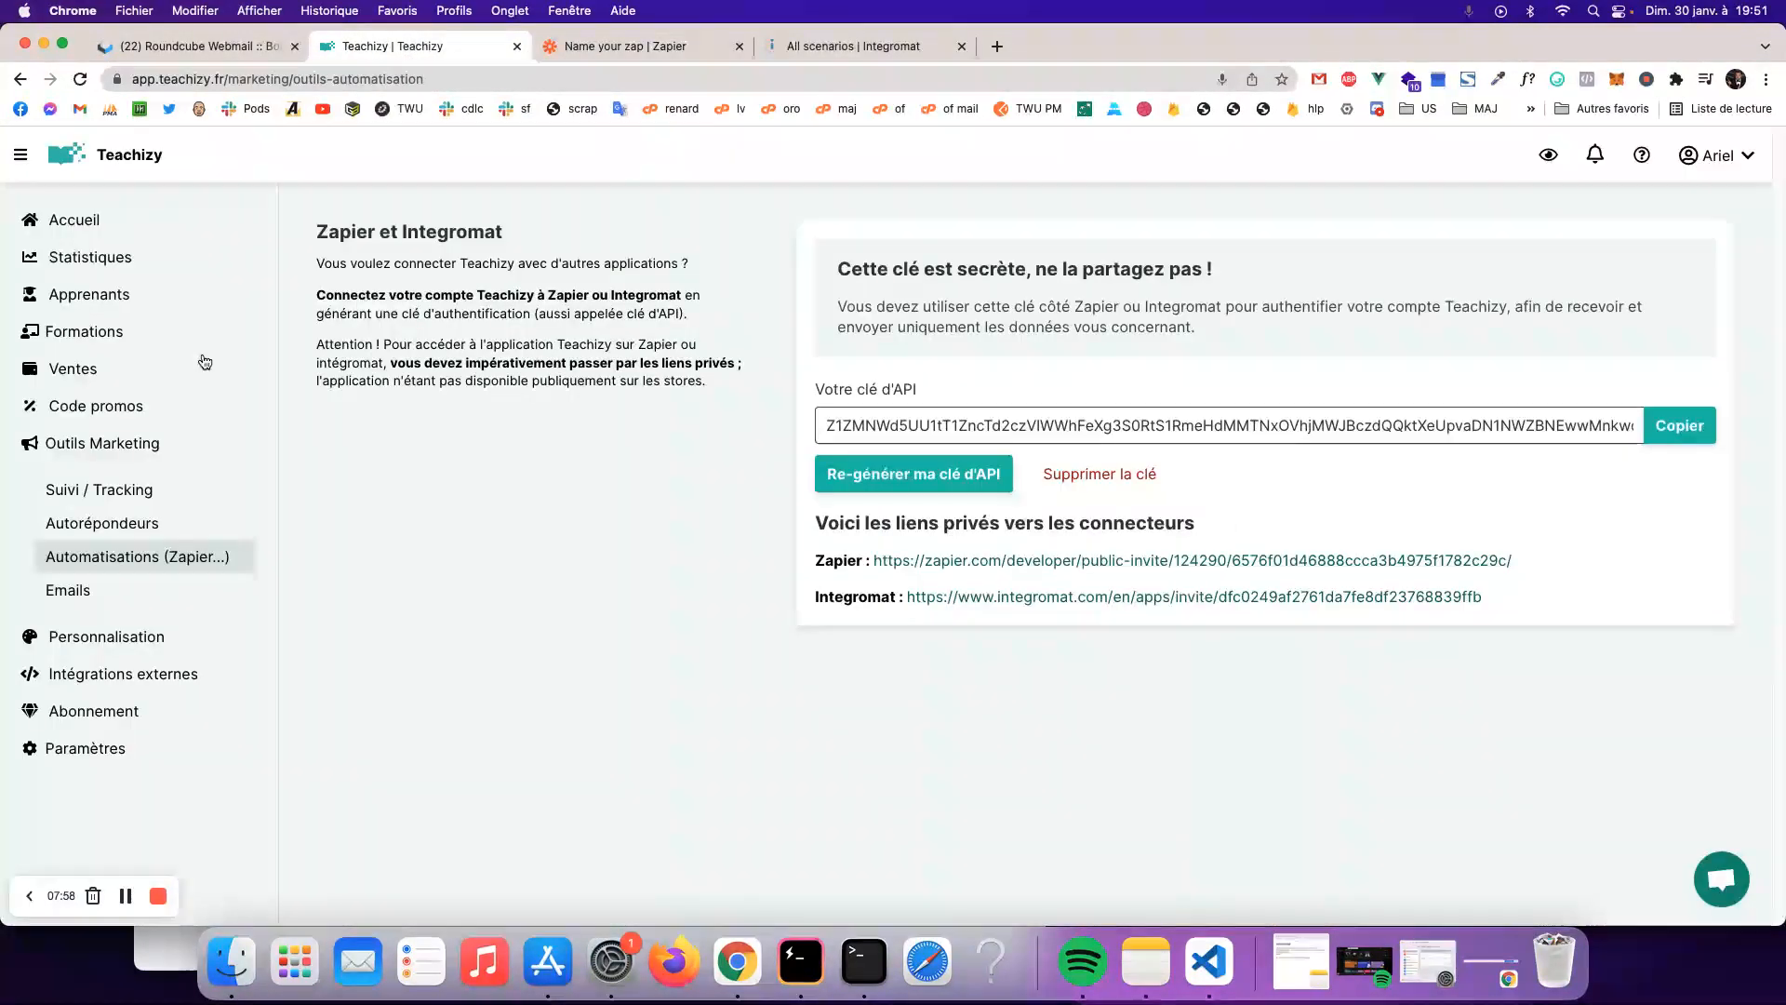
left_click(105, 331)
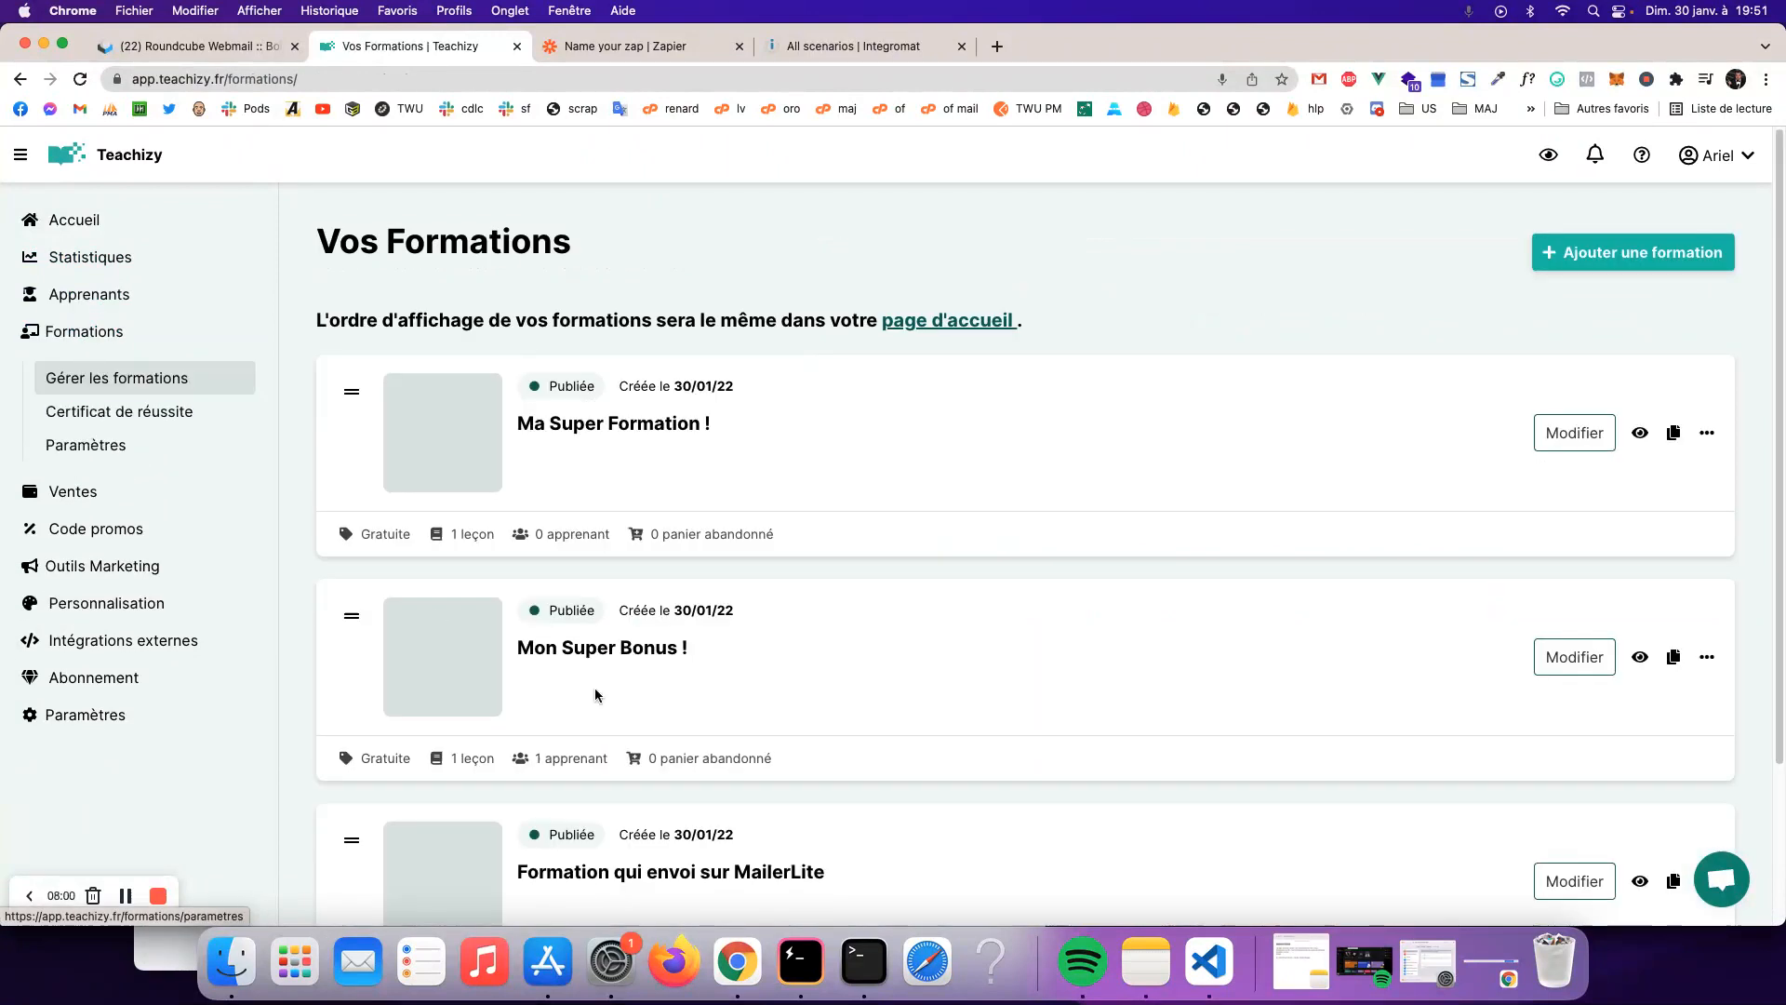
left_click(660, 655)
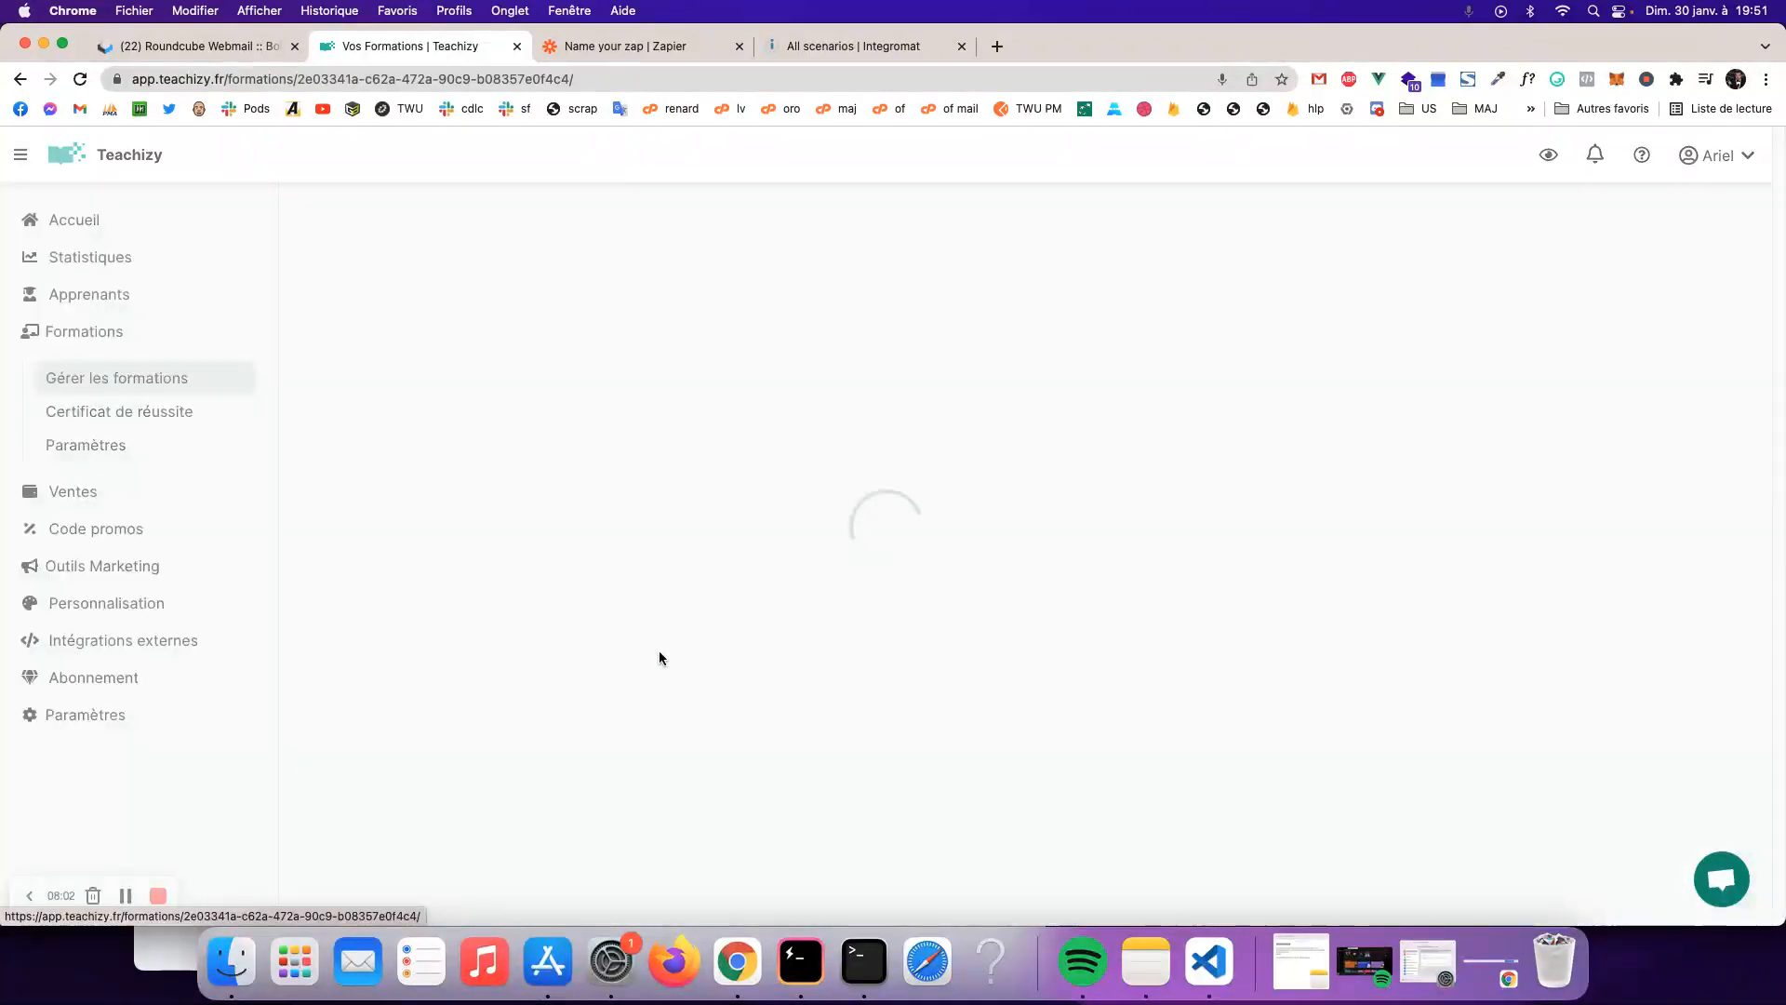
left_click(805, 377)
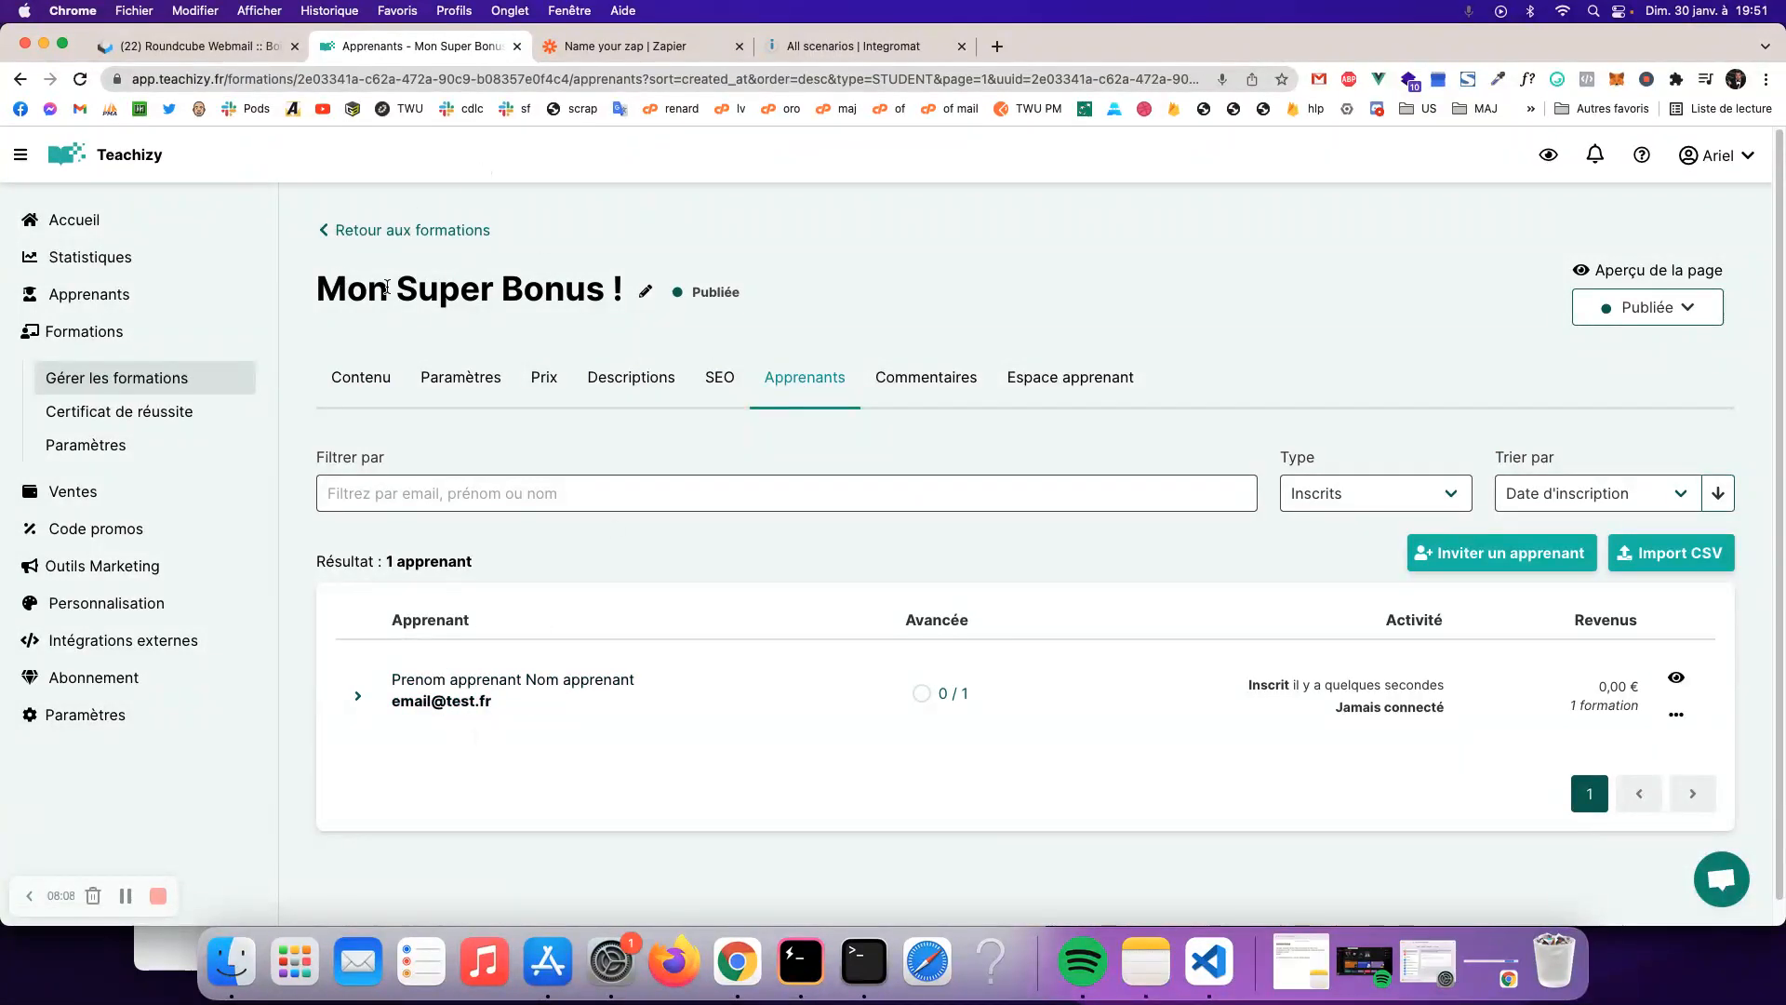
left_click_drag(344, 281, 629, 290)
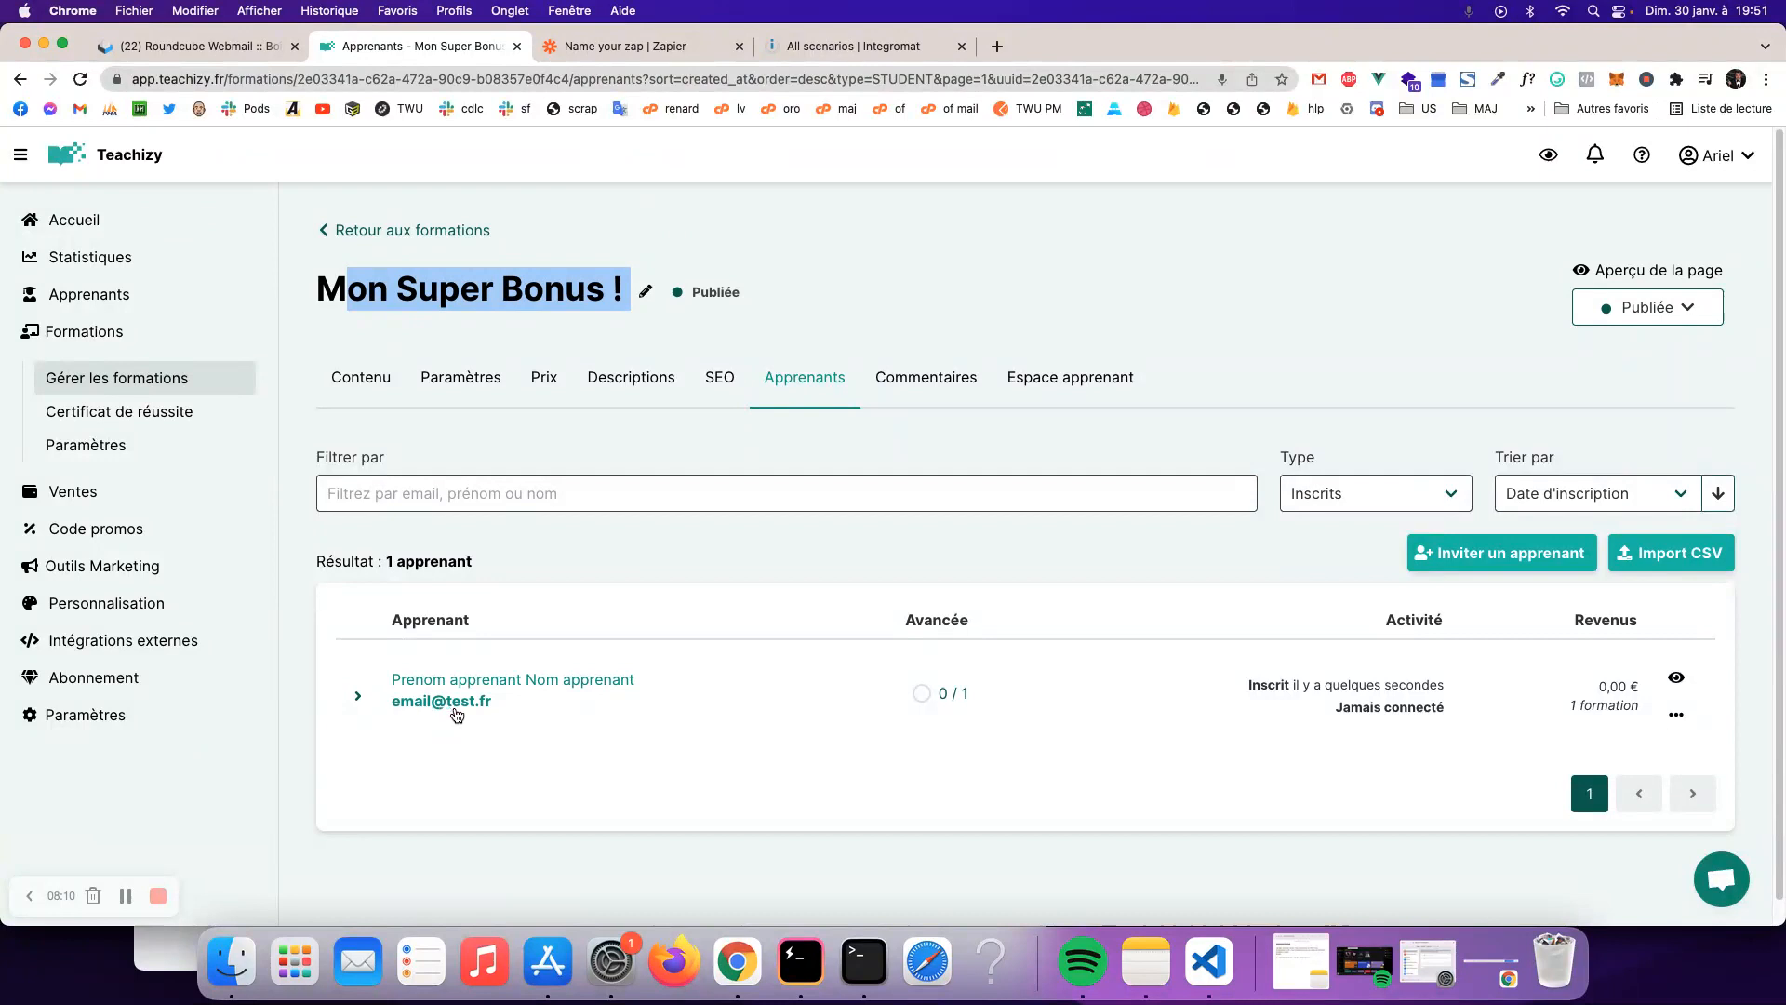
left_click(445, 231)
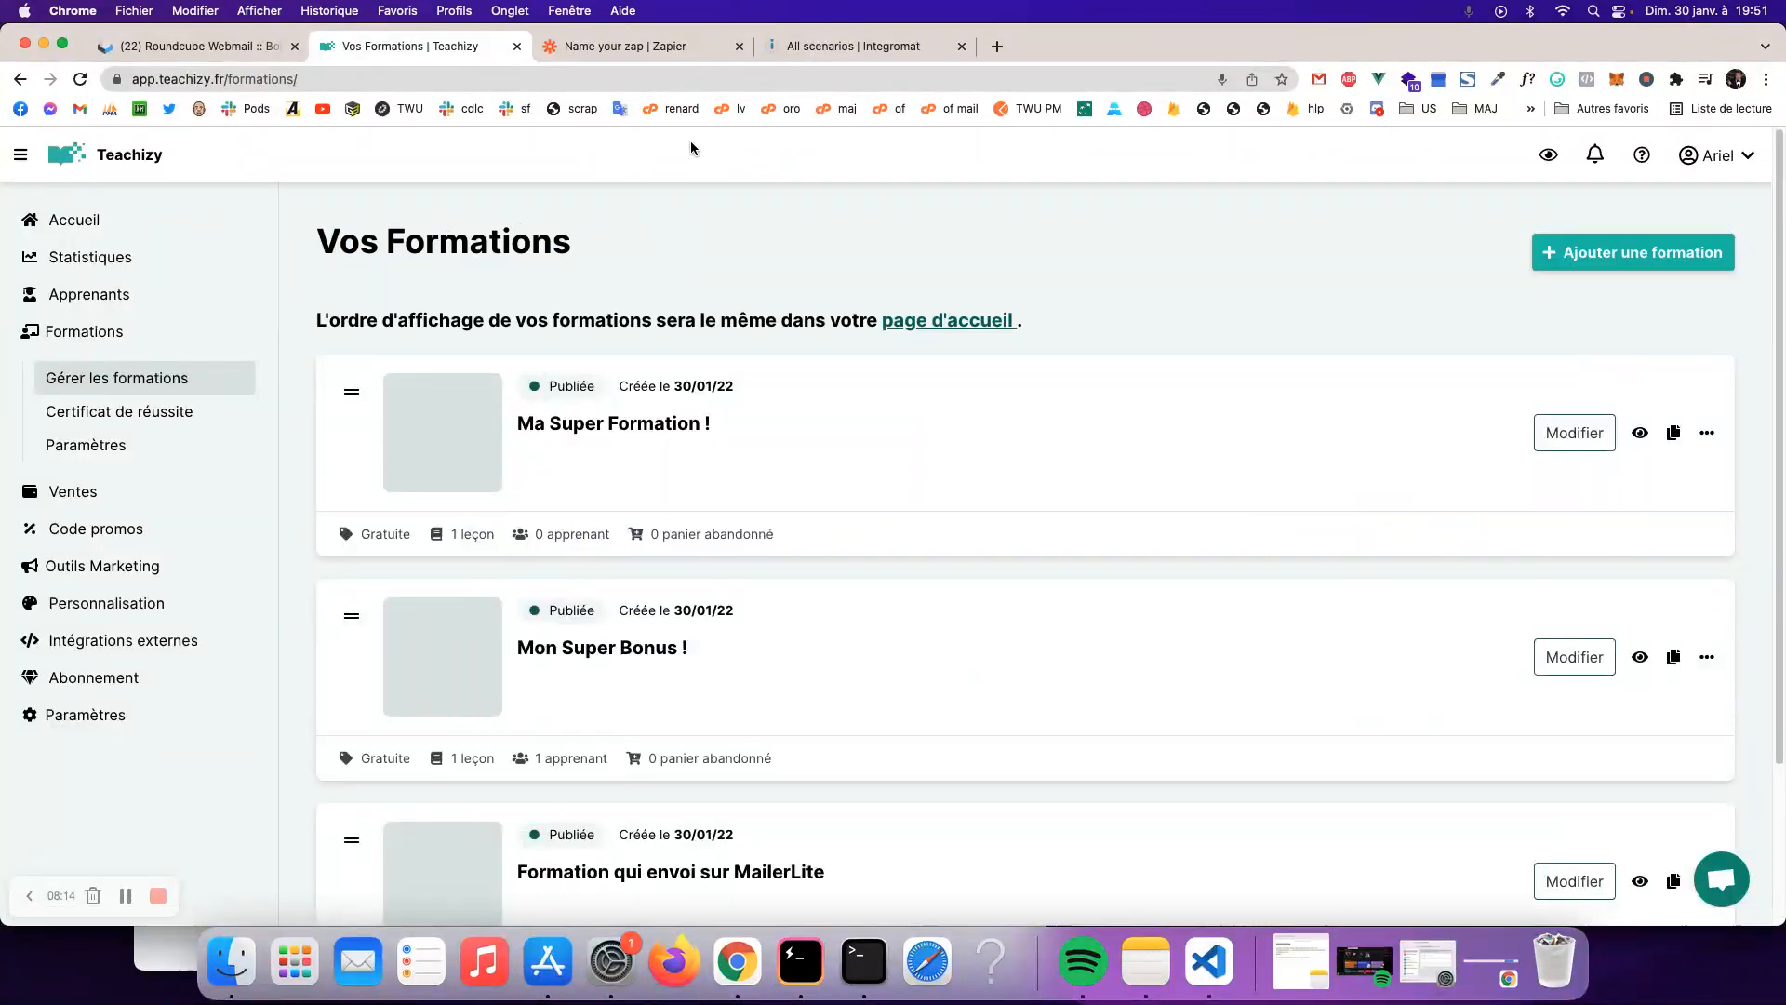
- Turn on the Zap, dismiss the share invitation, and go back to My Zaps
left_click(650, 54)
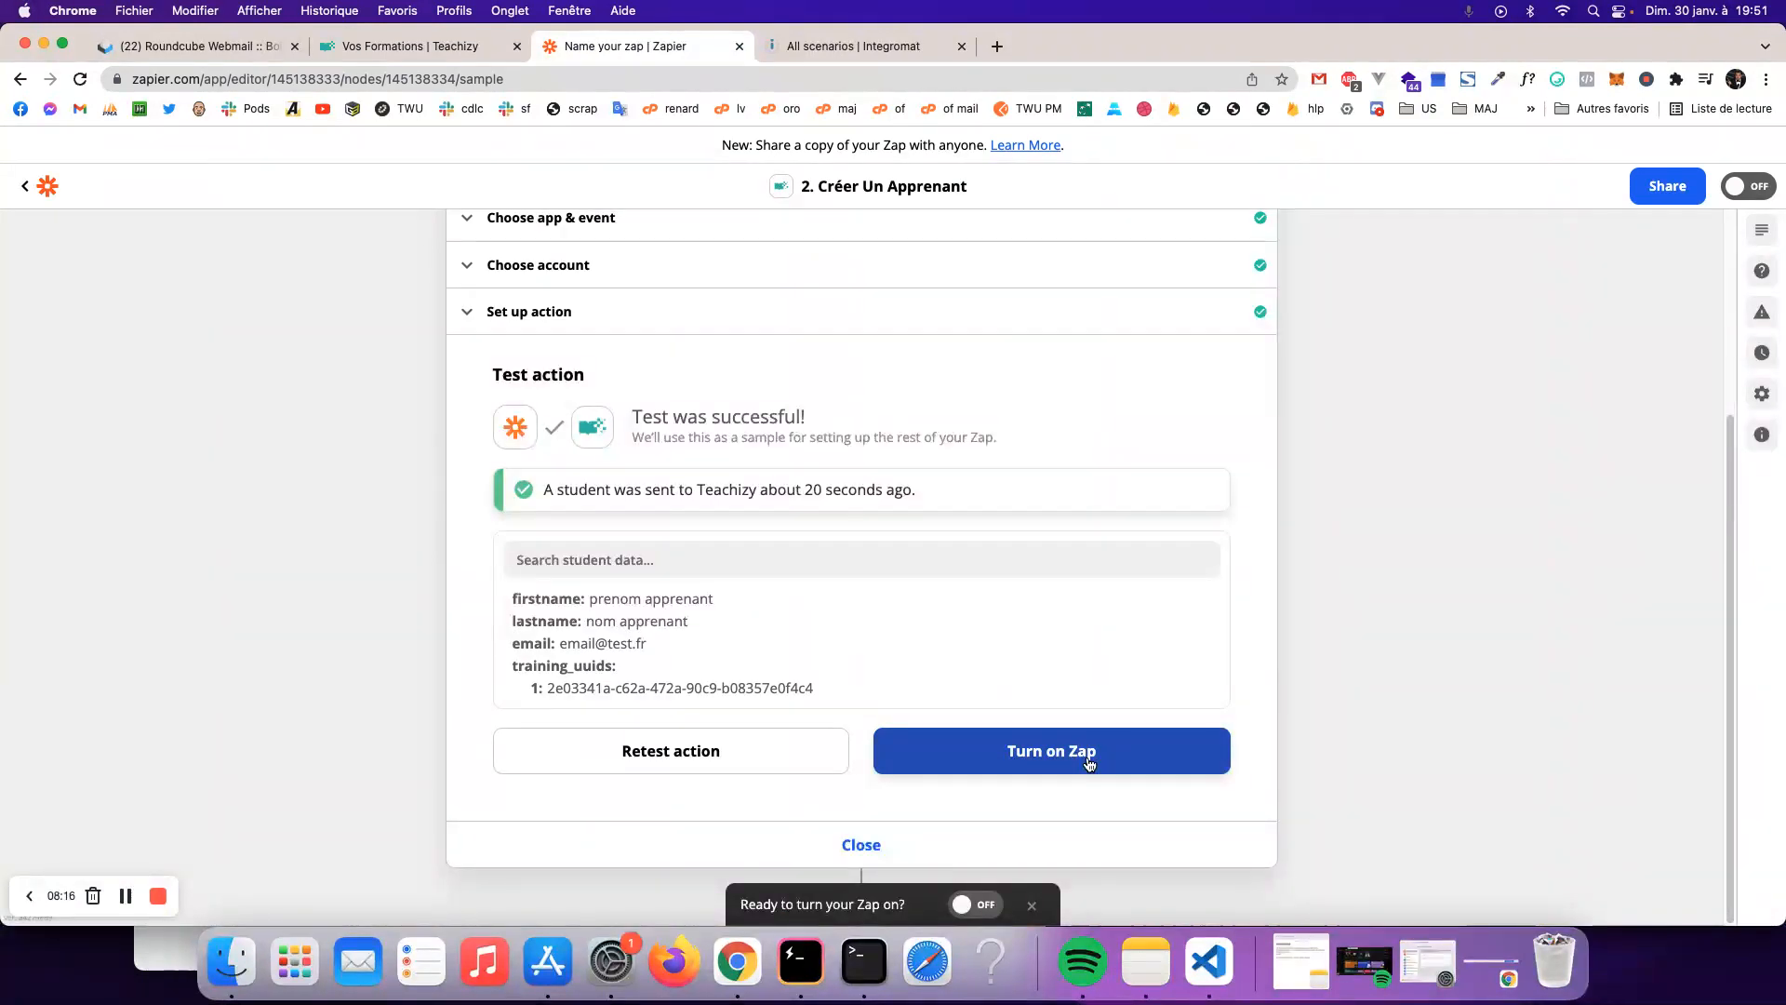
left_click(1089, 763)
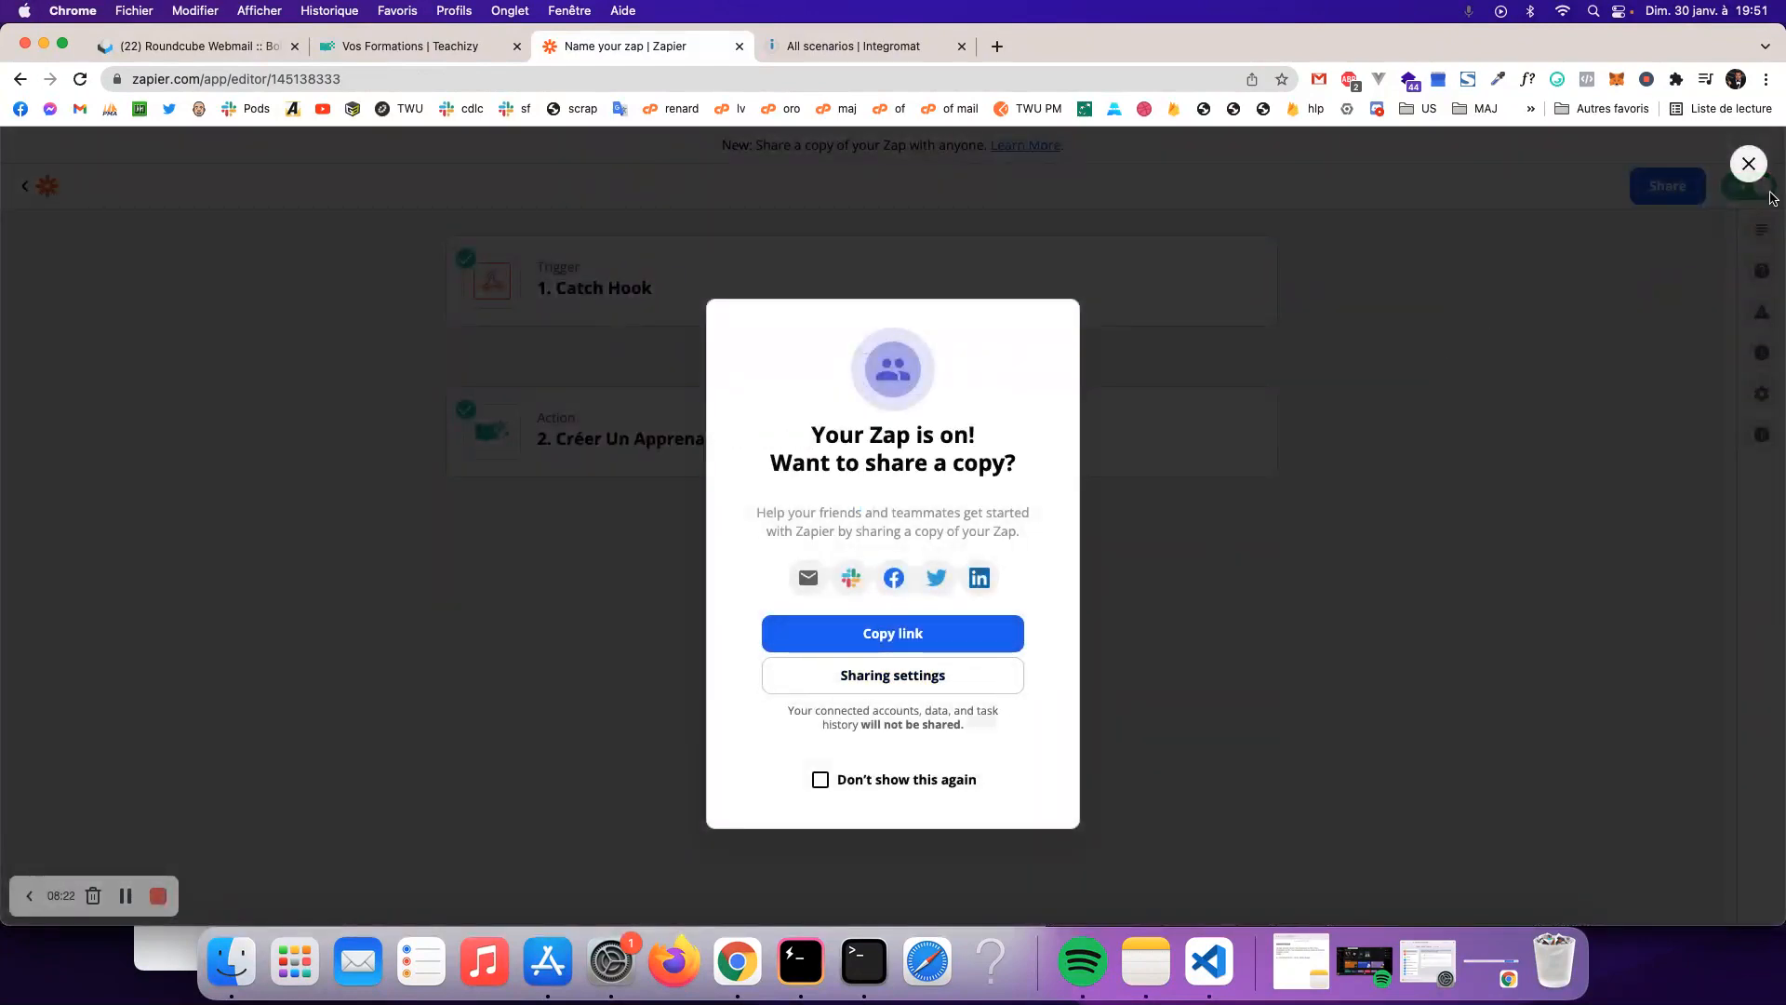
left_click(1749, 164)
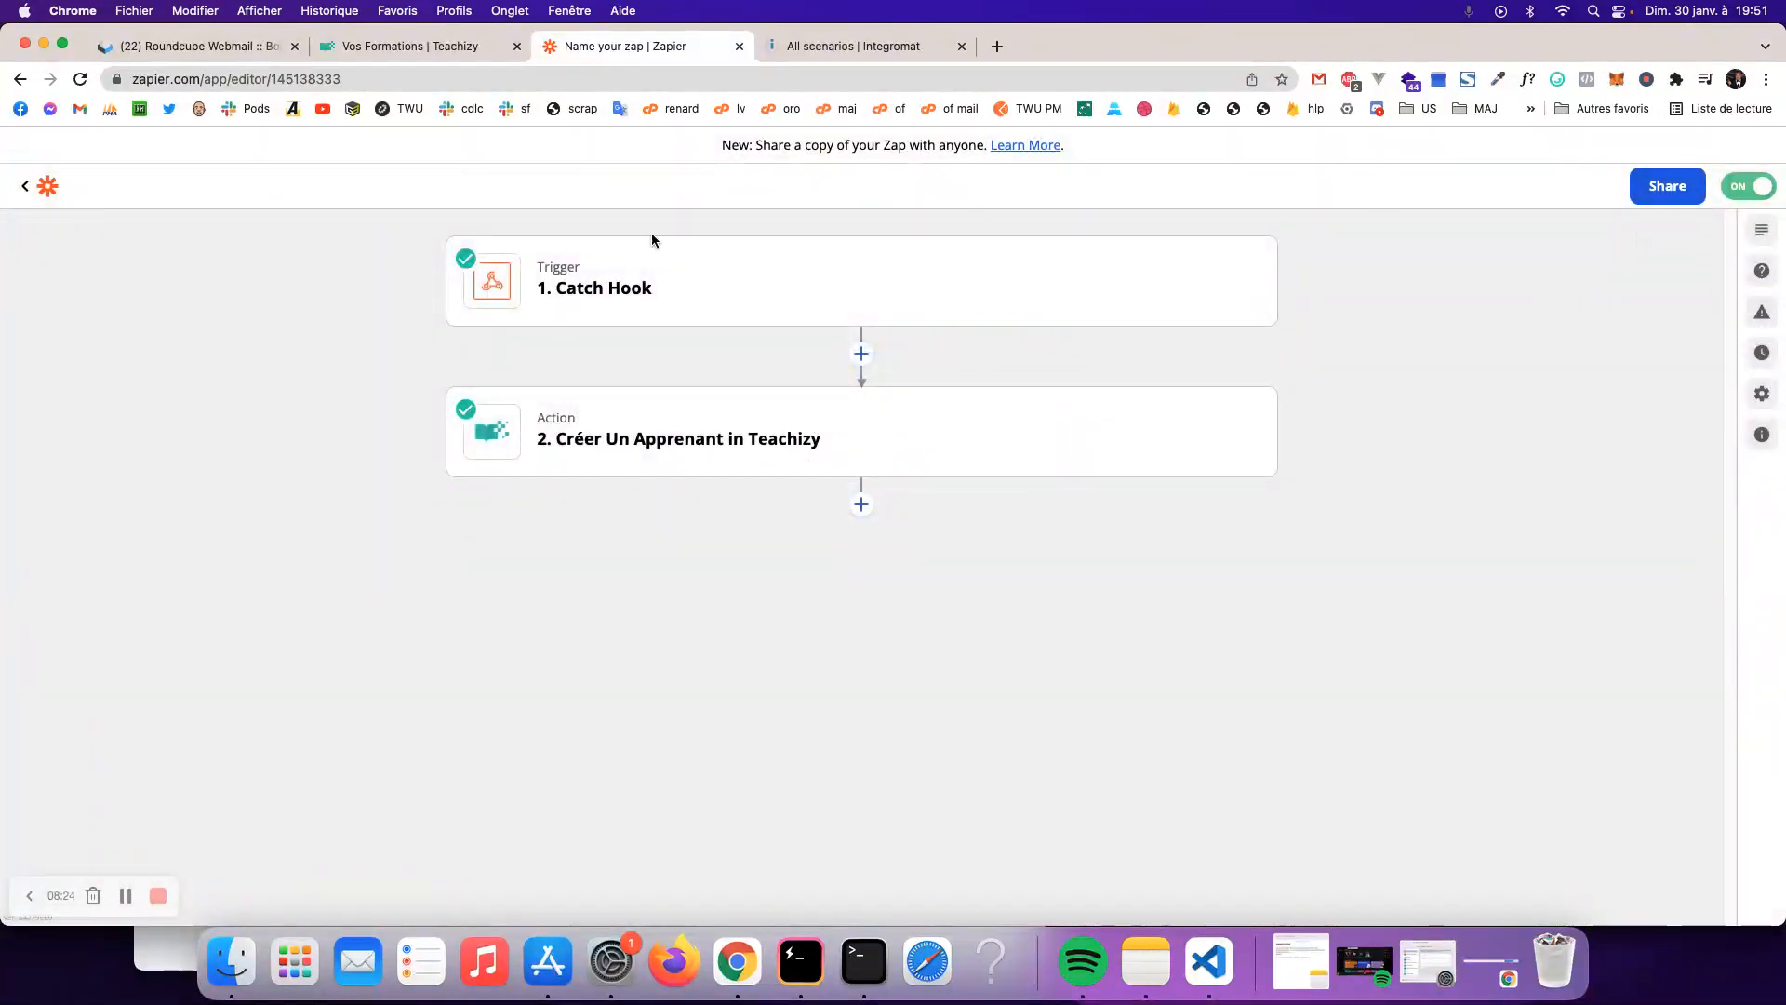
left_click(25, 186)
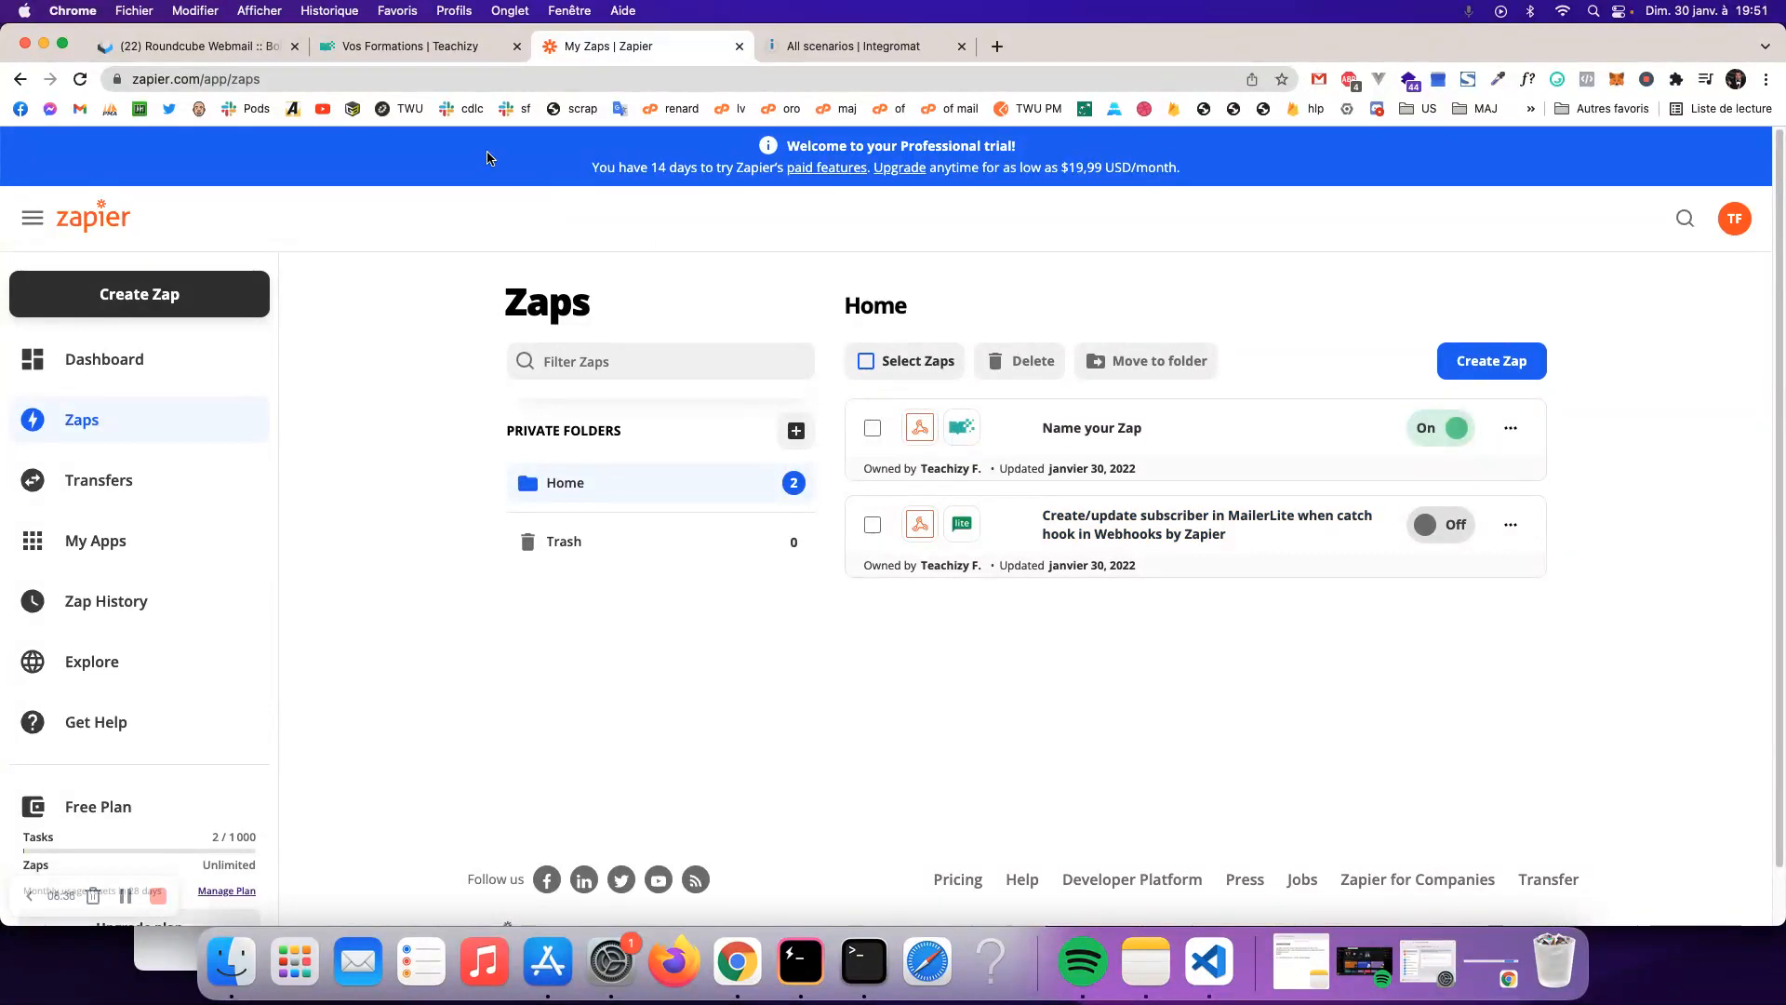
left_click(474, 46)
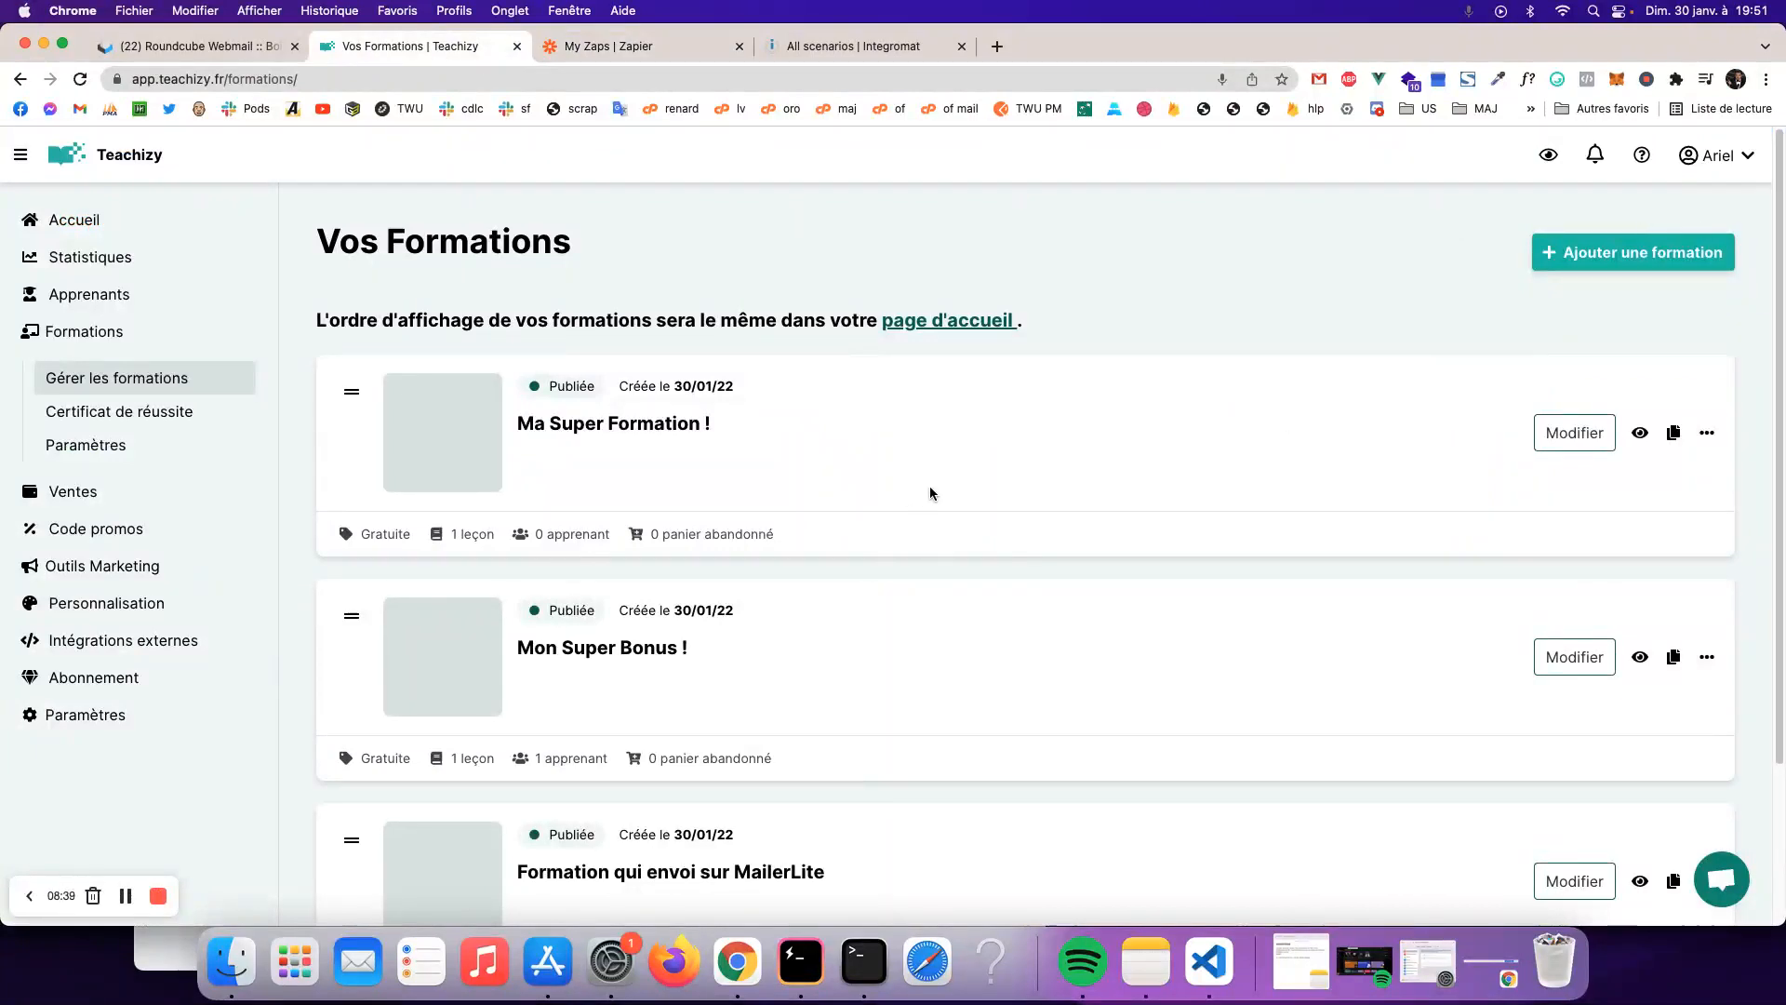
- Open the public learner page of 'Ma Super Formation !' and start the free 'Accédez gratuitement' sign-up
left_click(606, 430)
left_click(1658, 270)
left_click(1598, 229)
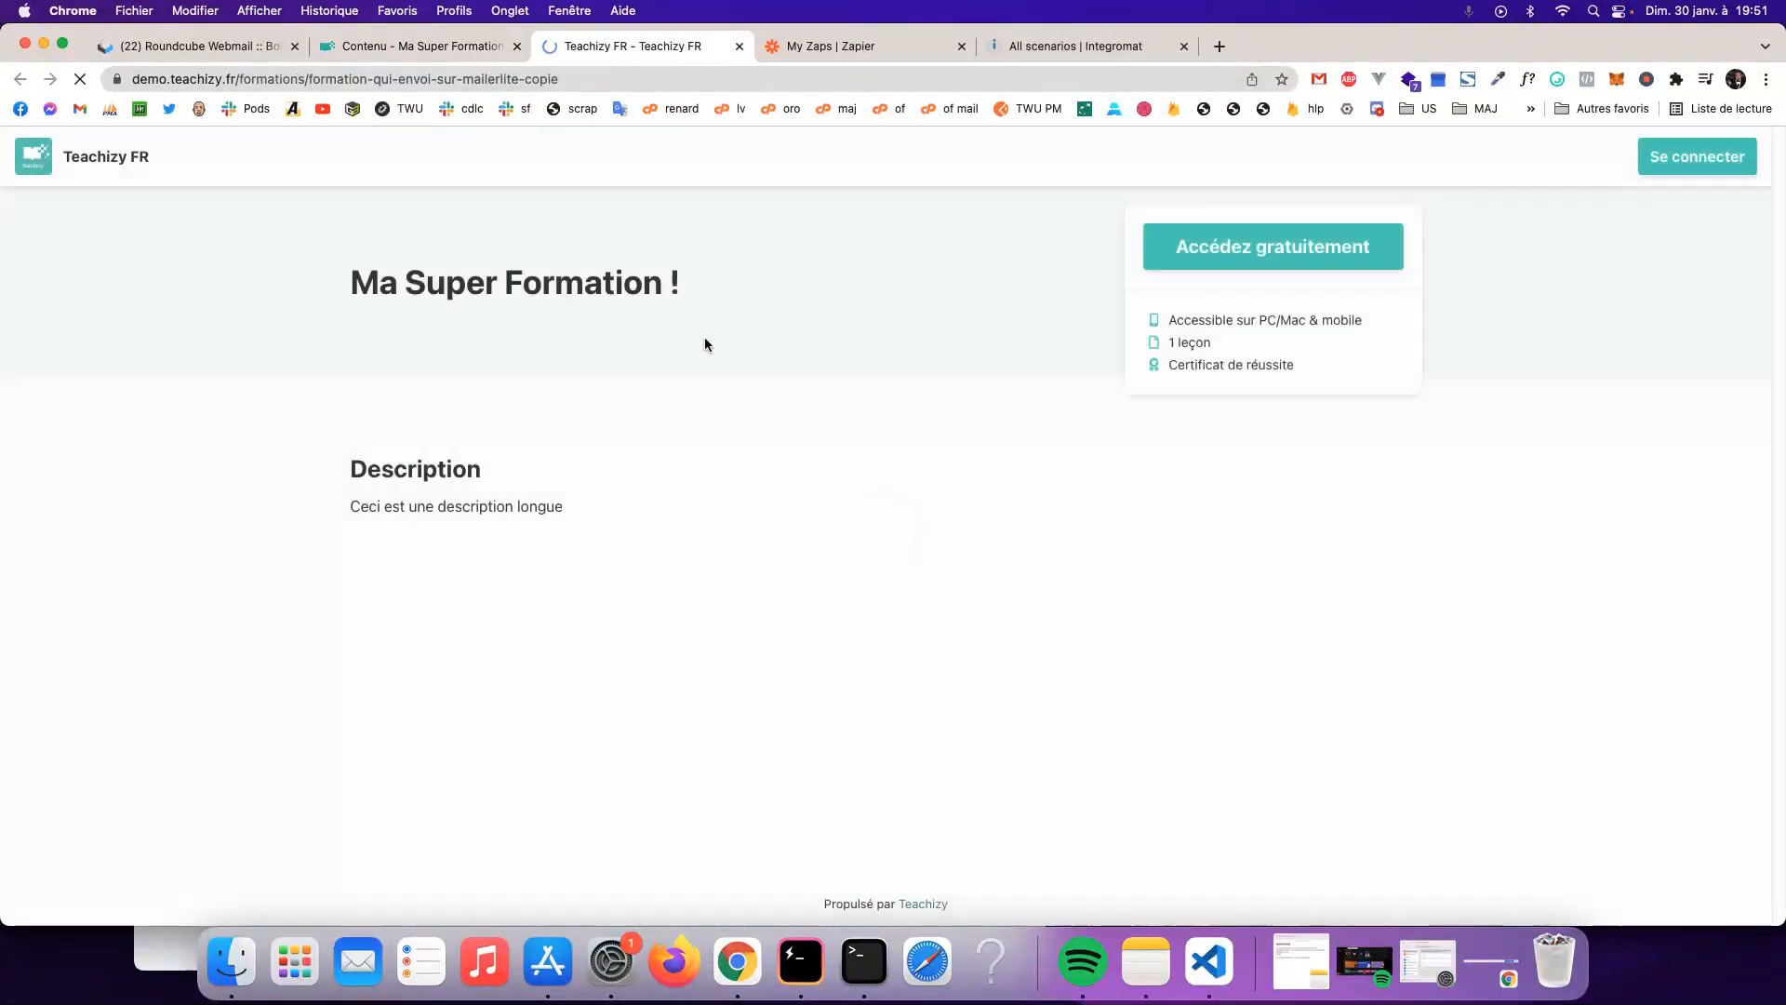
left_click(1340, 246)
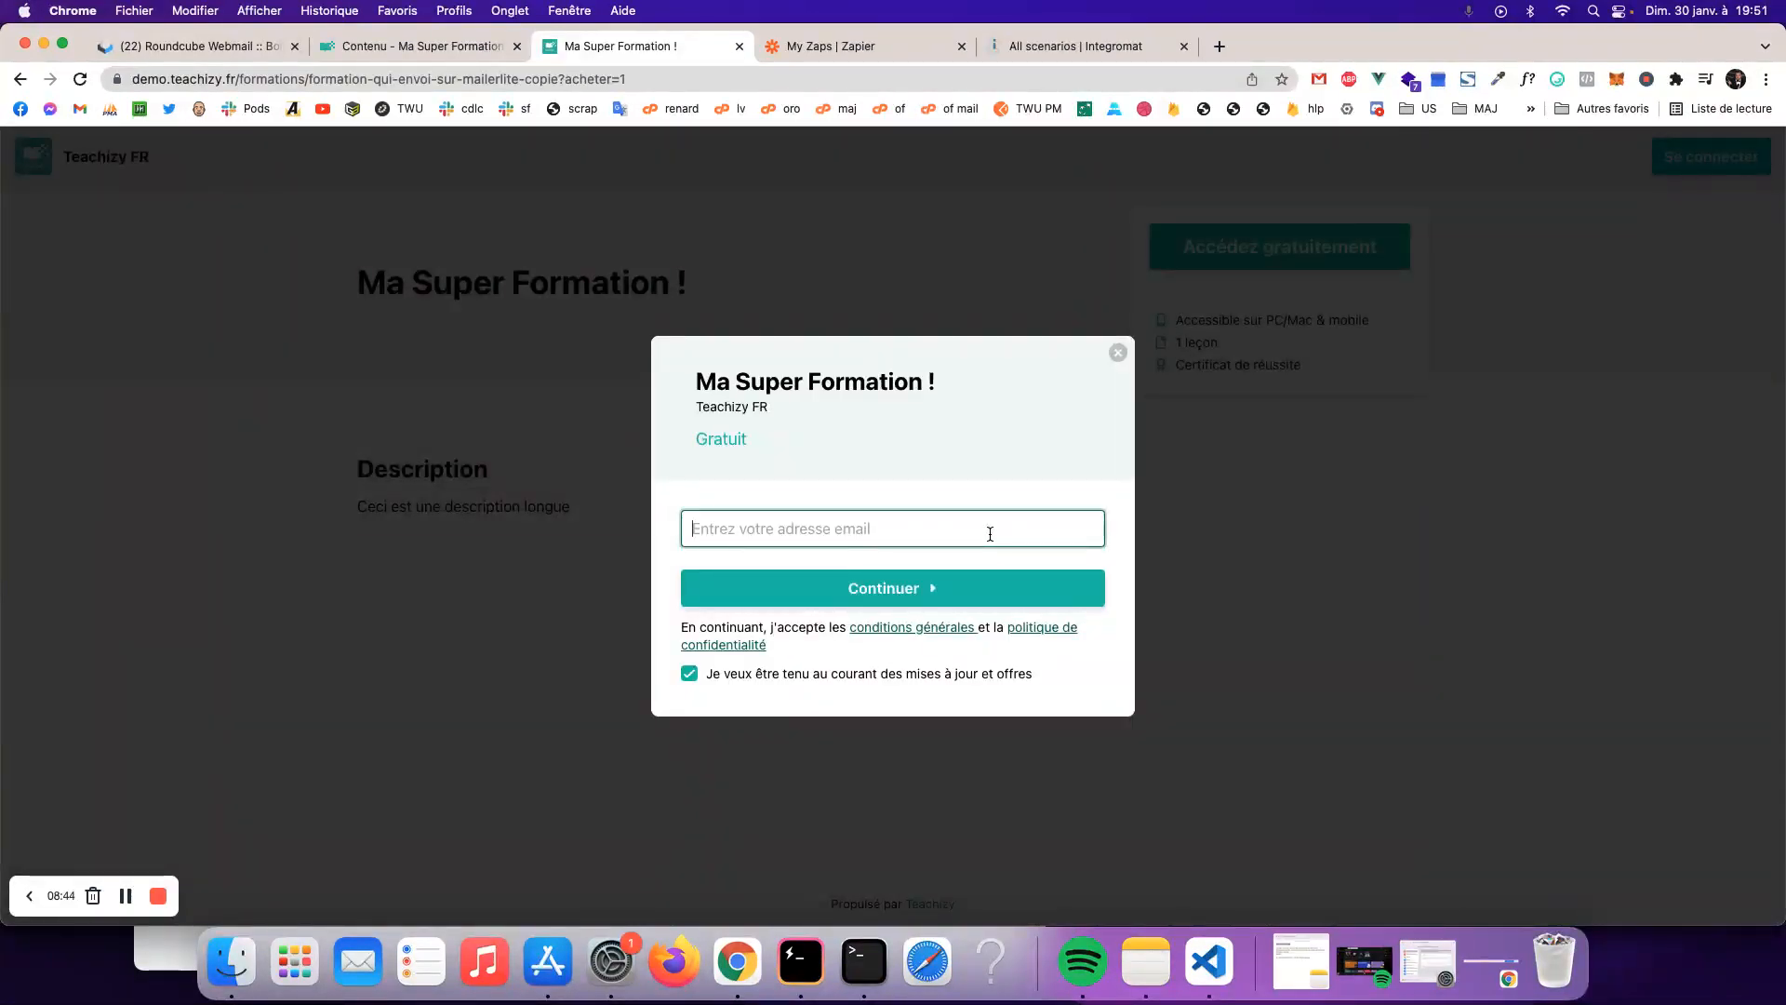
- Enter the learner's email address, first name and last name in the sign-up form
key("super+v")
key("super+a")
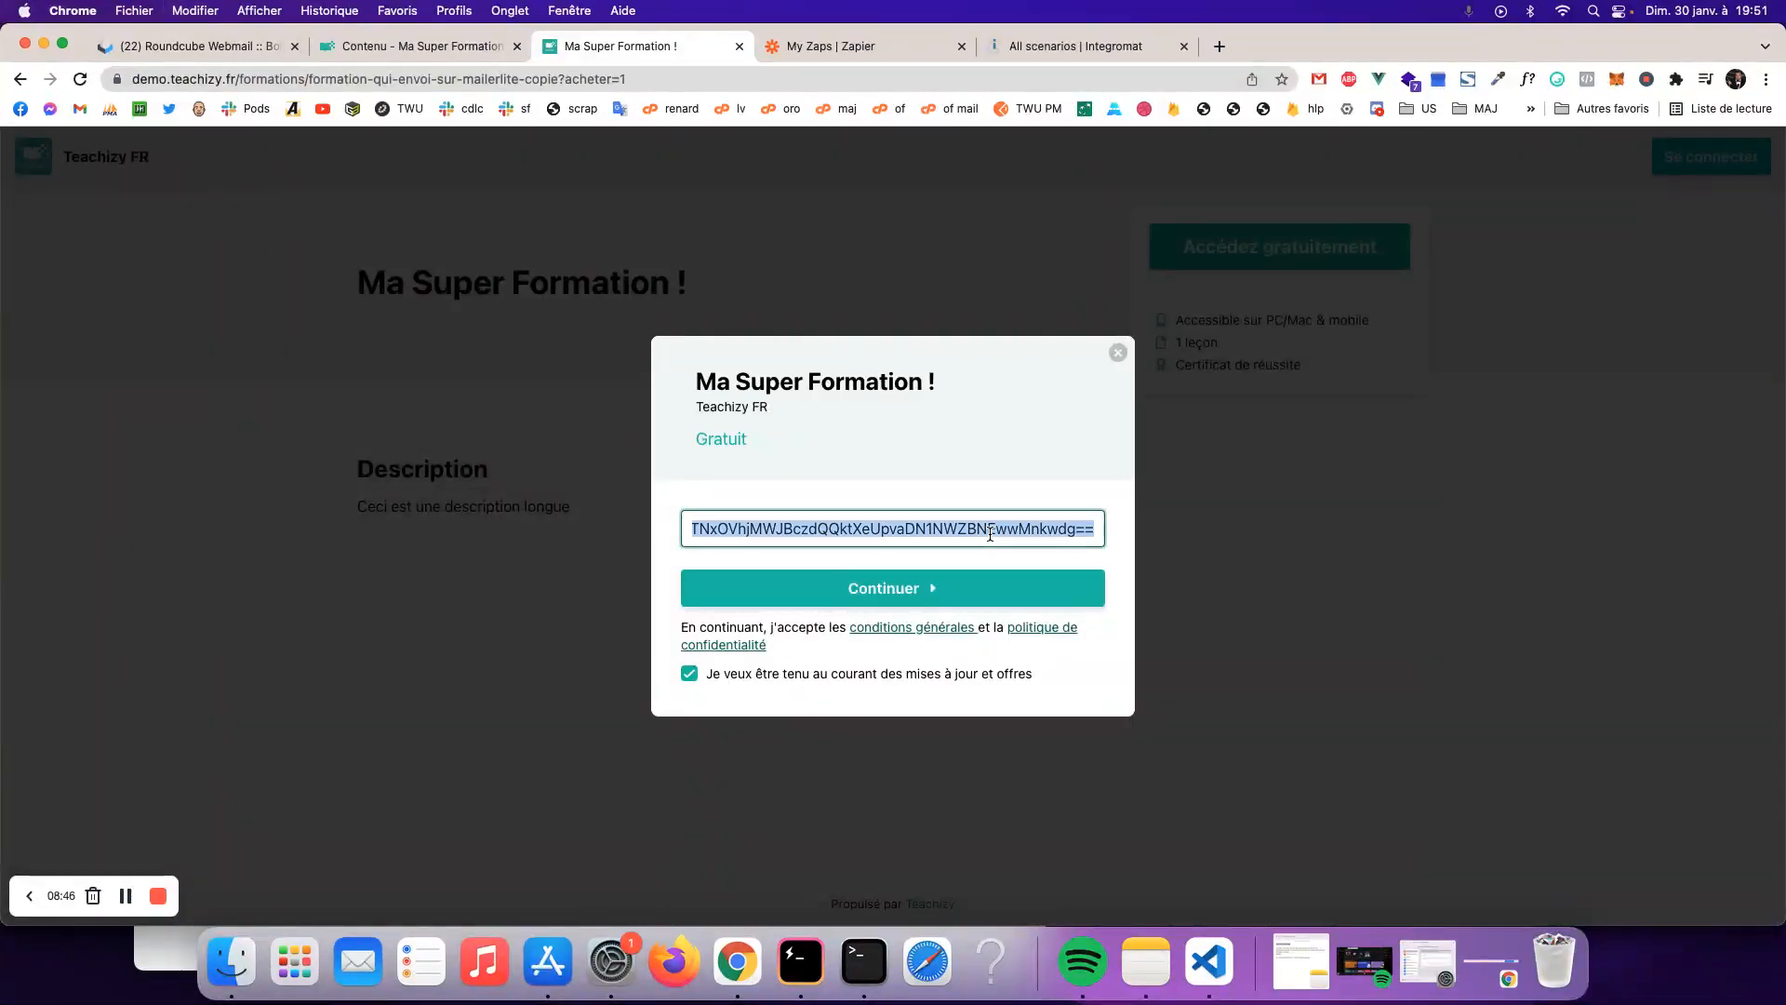
key("BackSpace")
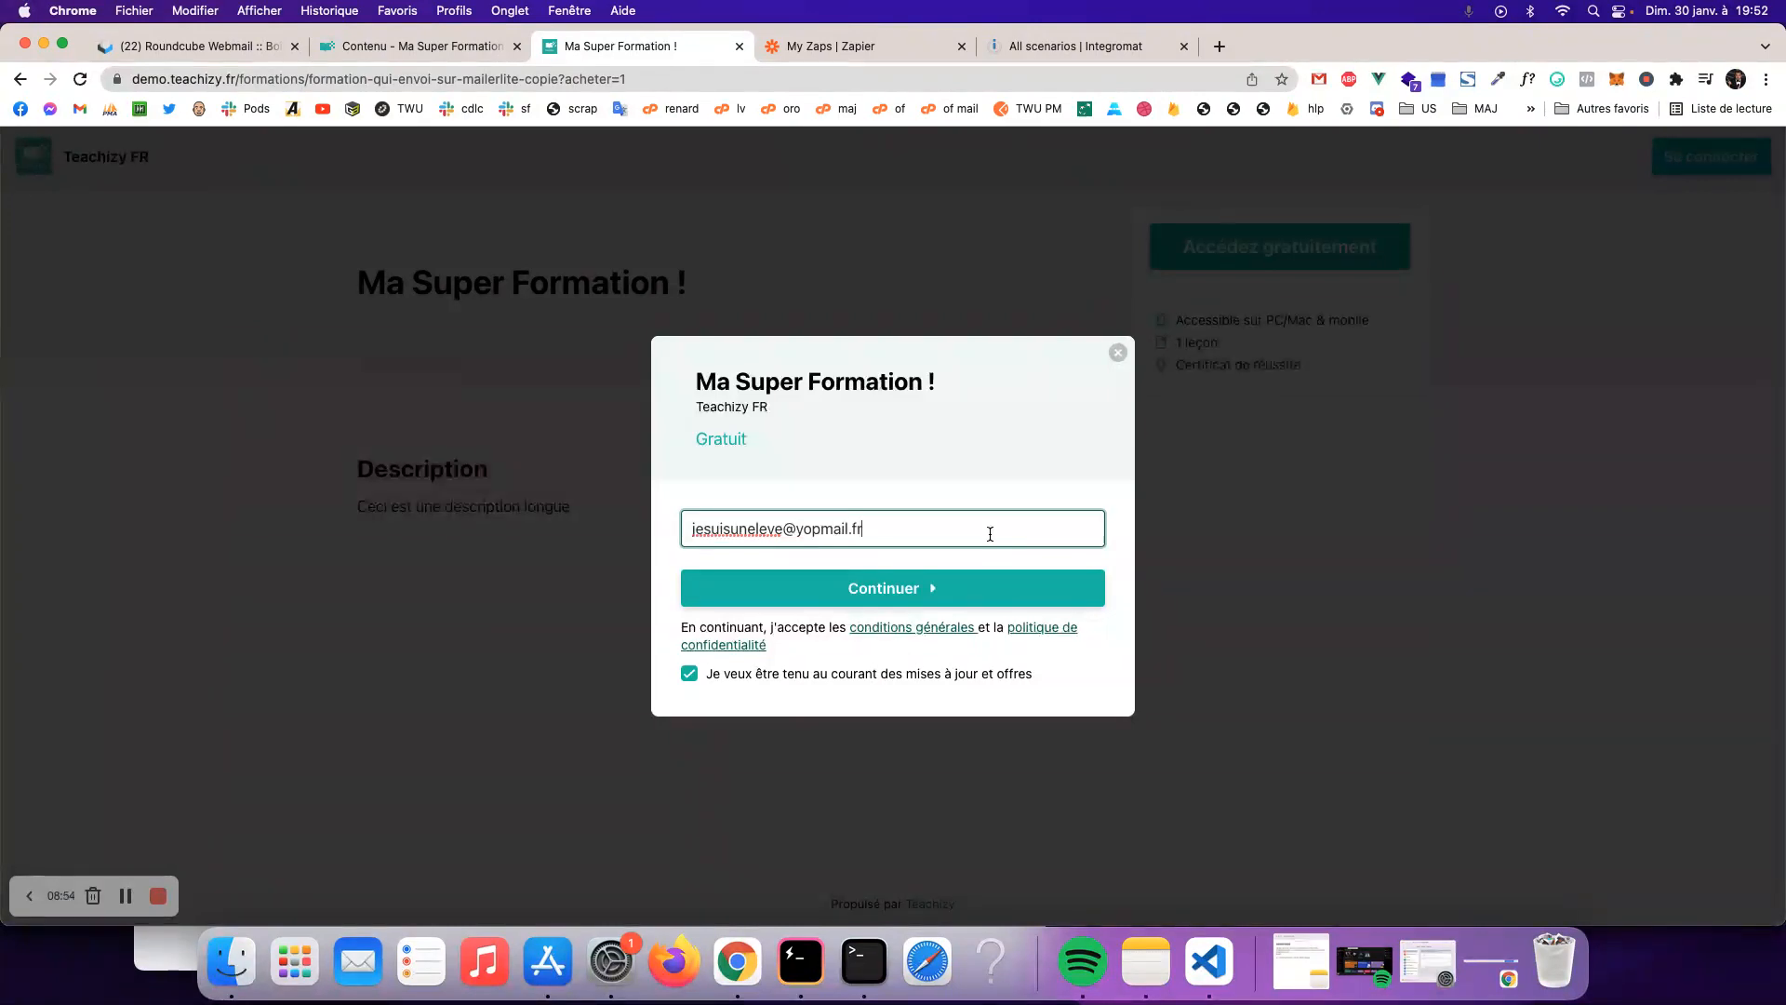
key("super+a")
left_click(949, 593)
left_click(839, 524)
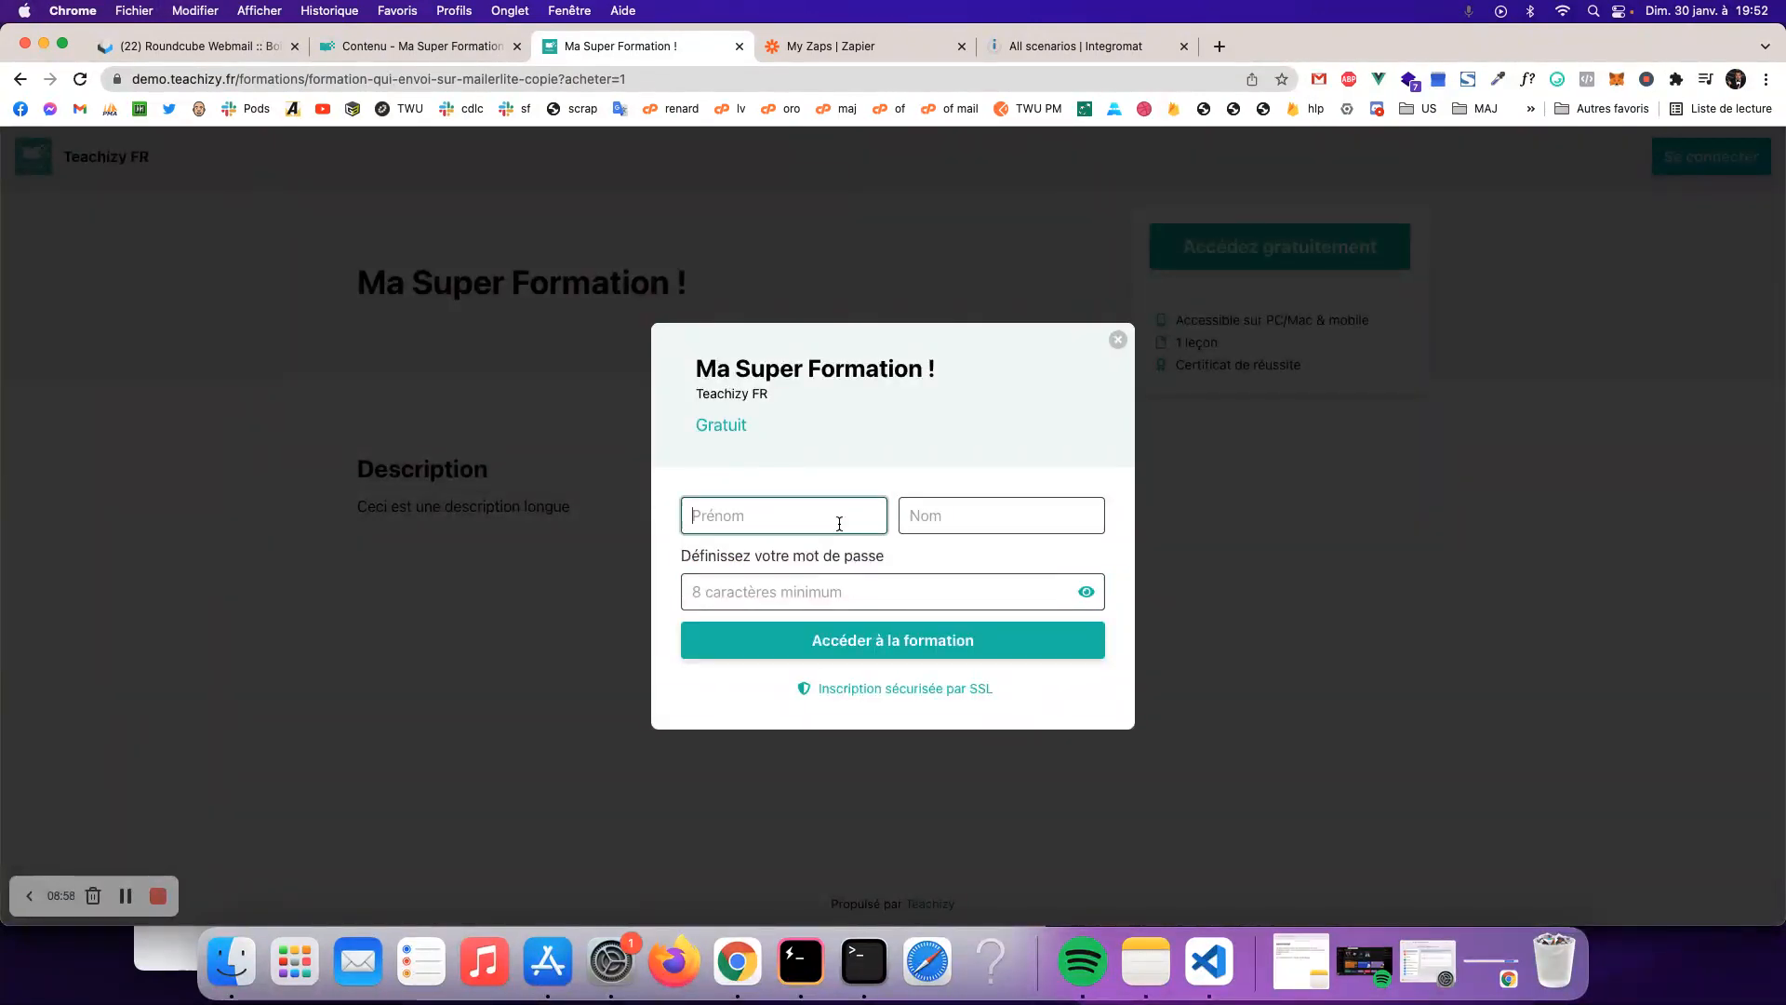
key("Tab")
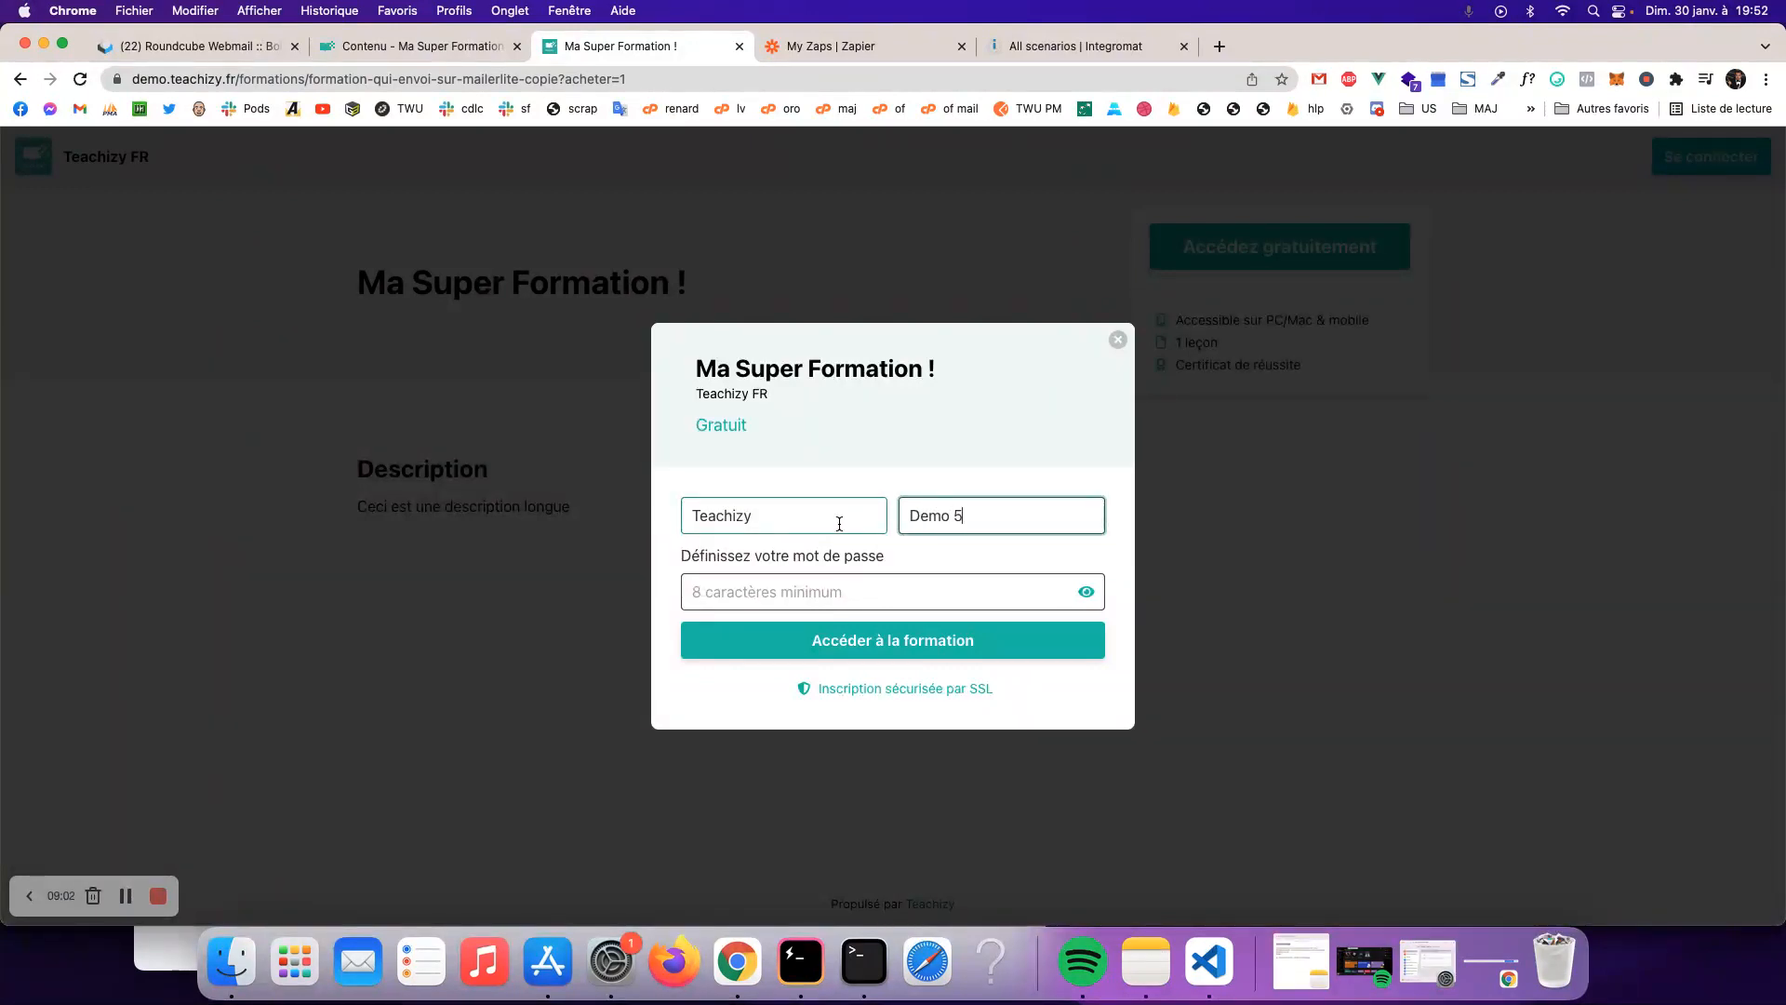
left_click(793, 592)
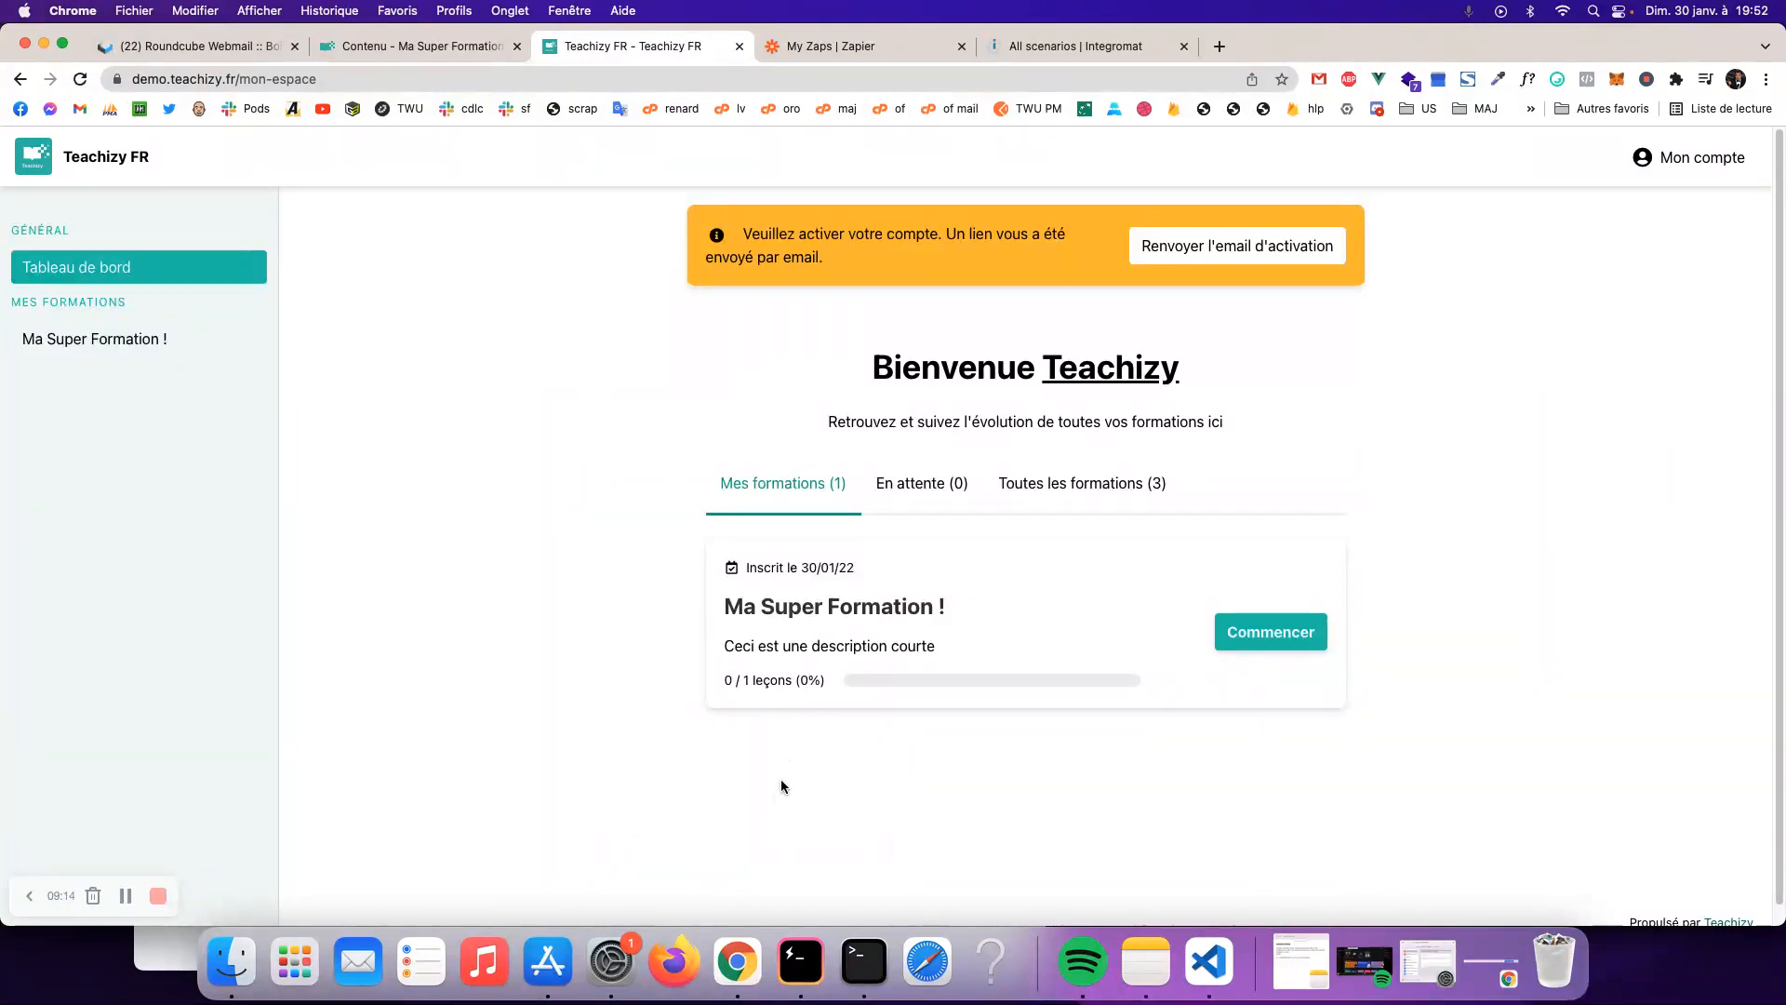
- Reload the learner dashboard to confirm 'Mon Super Bonus !' now appears beside 'Ma Super Formation !'
left_click(836, 49)
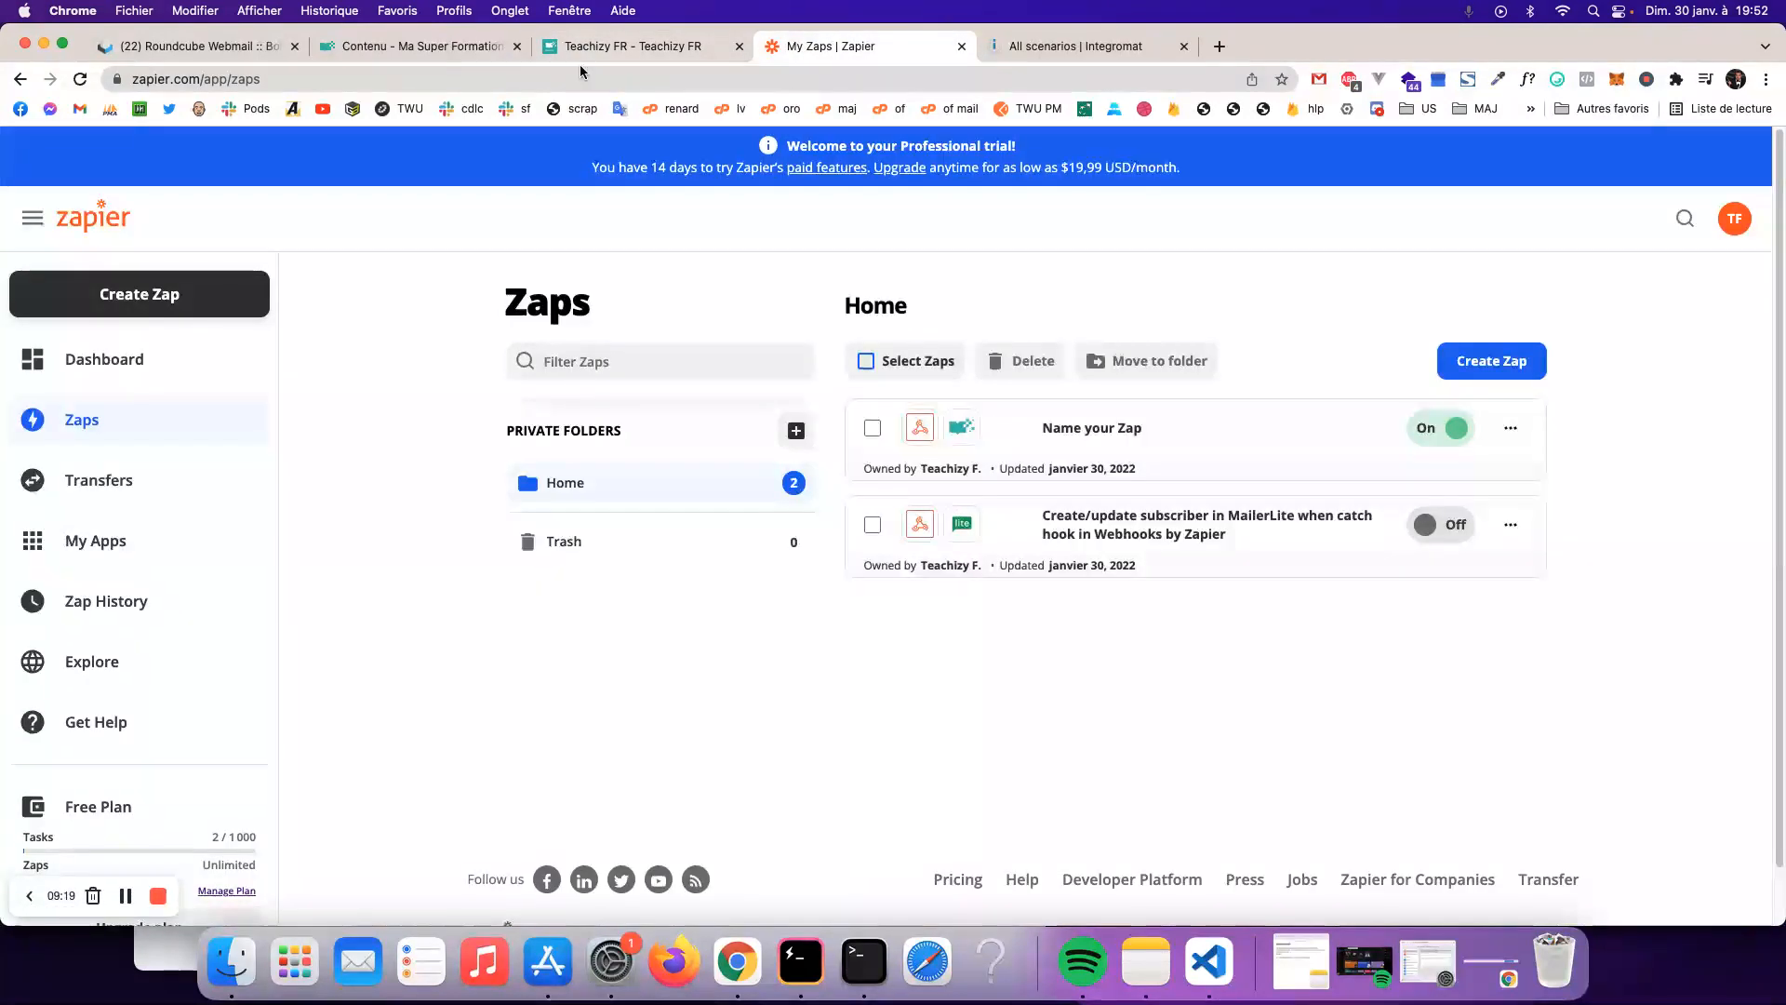
left_click(426, 49)
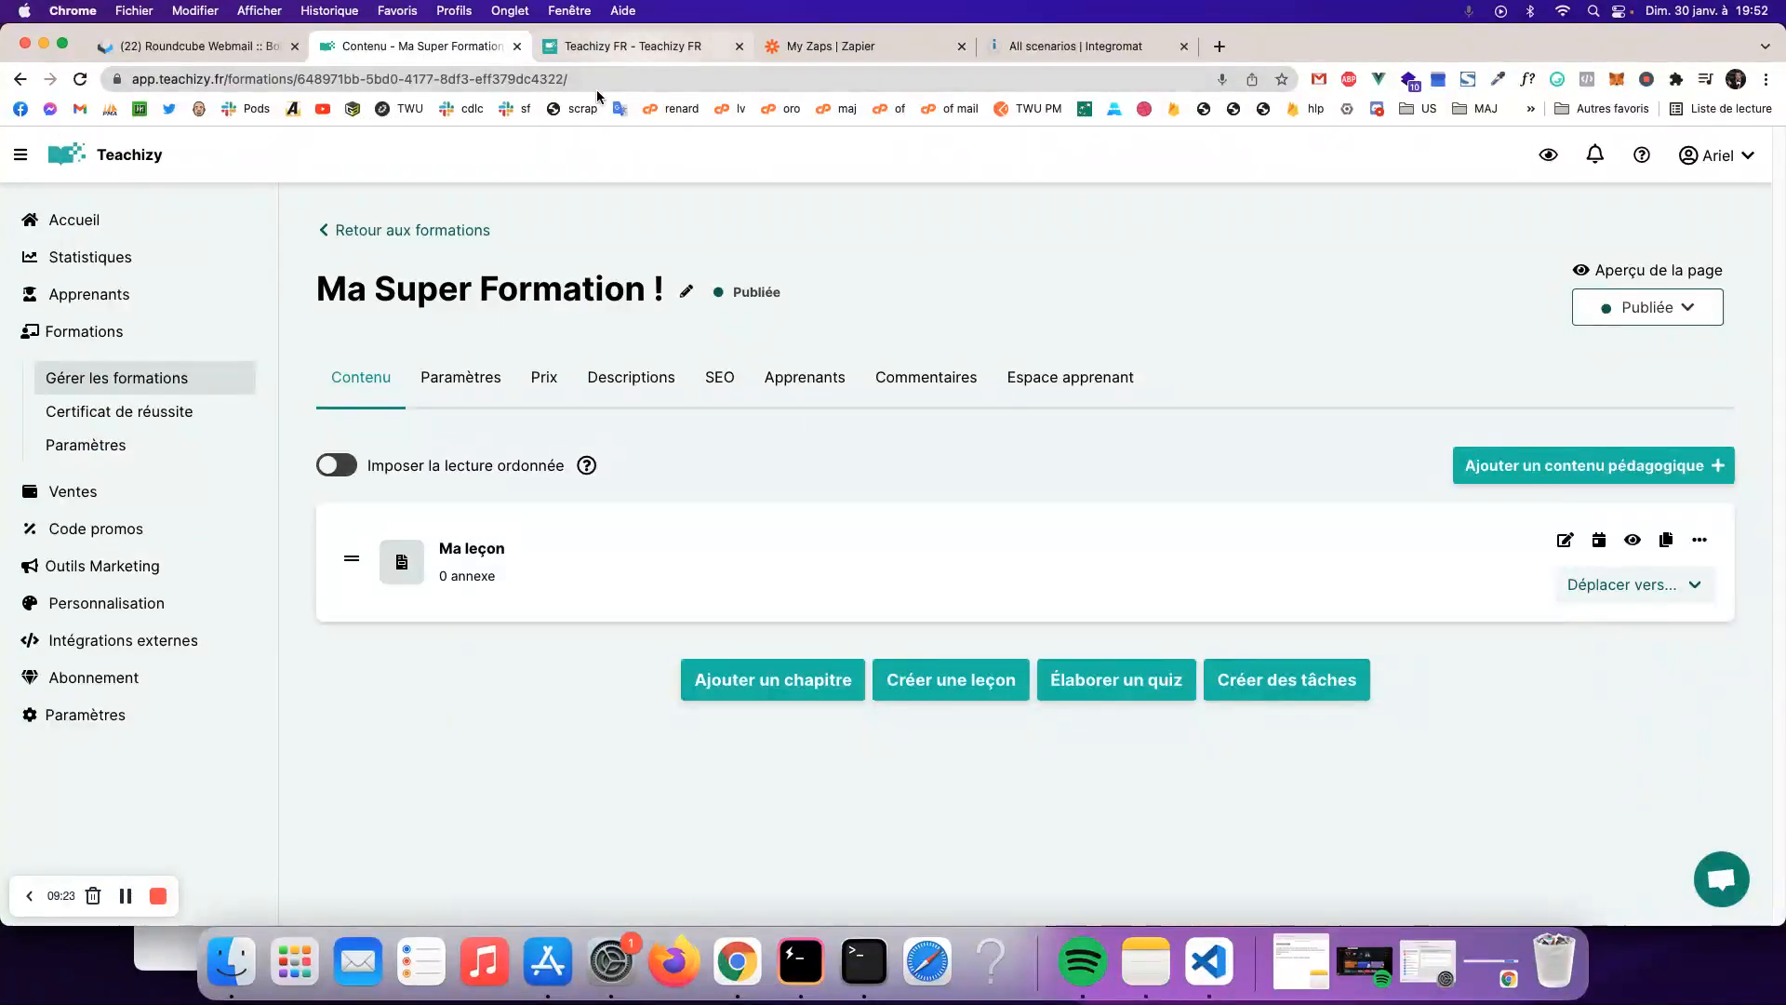
left_click(171, 373)
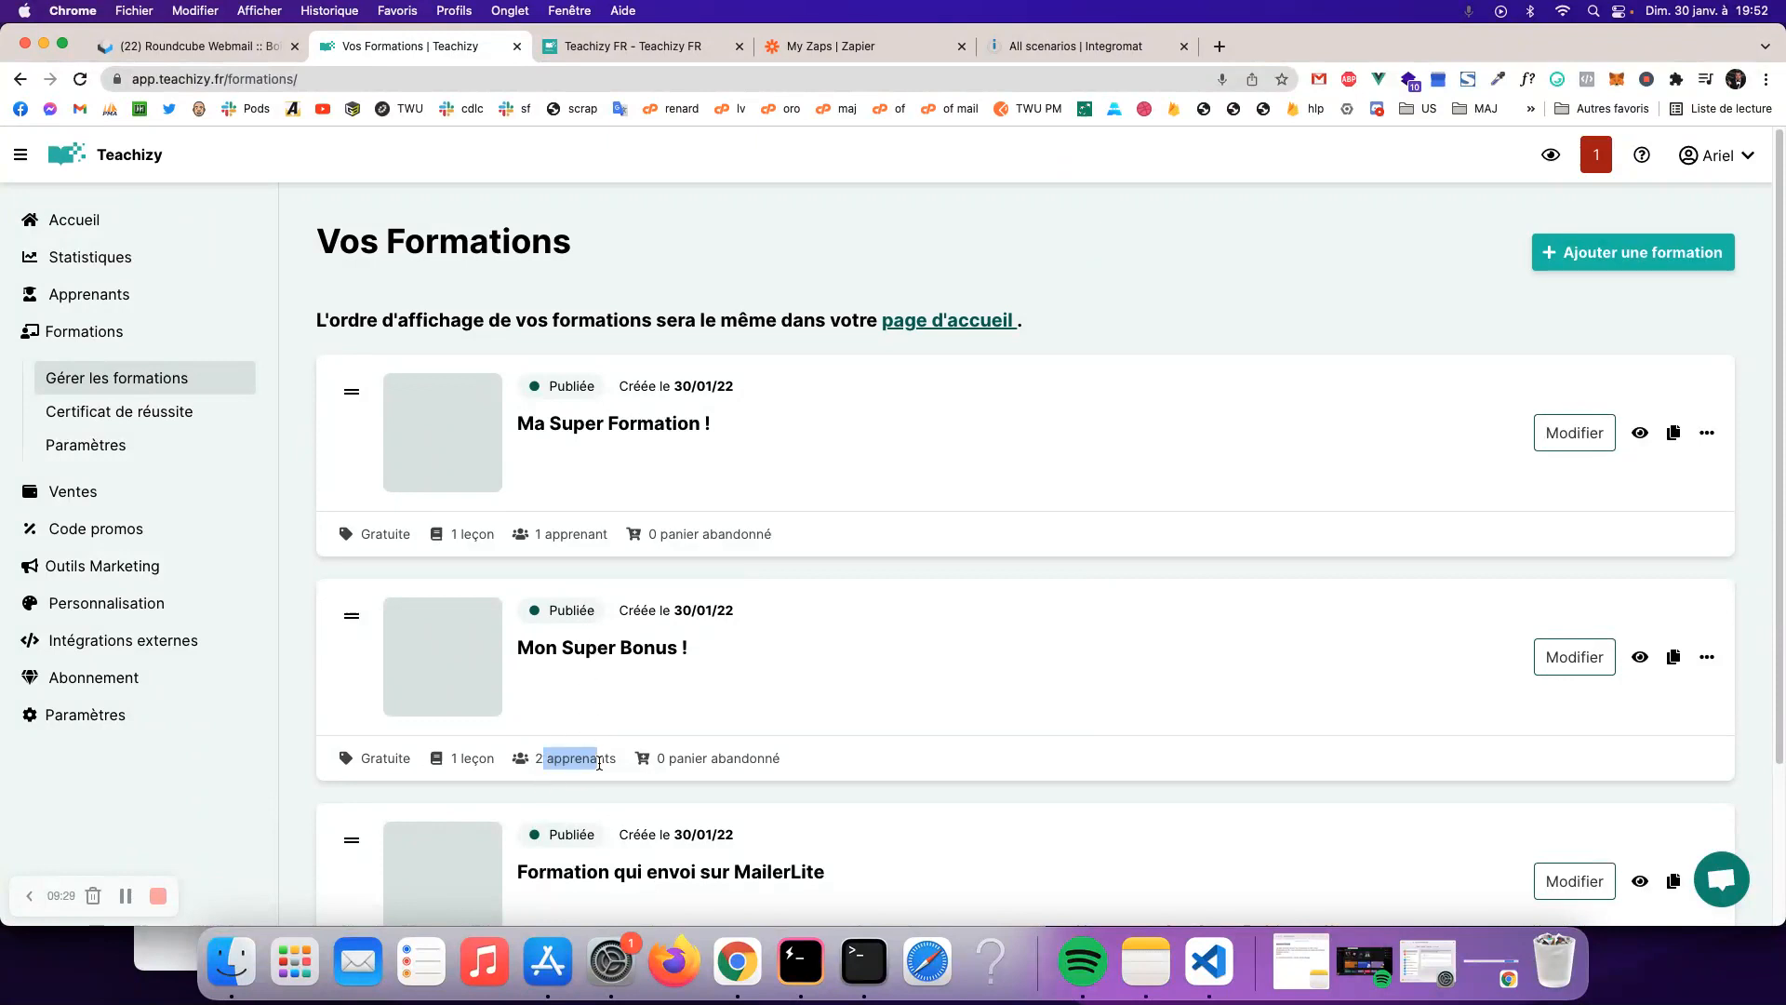
left_click(640, 46)
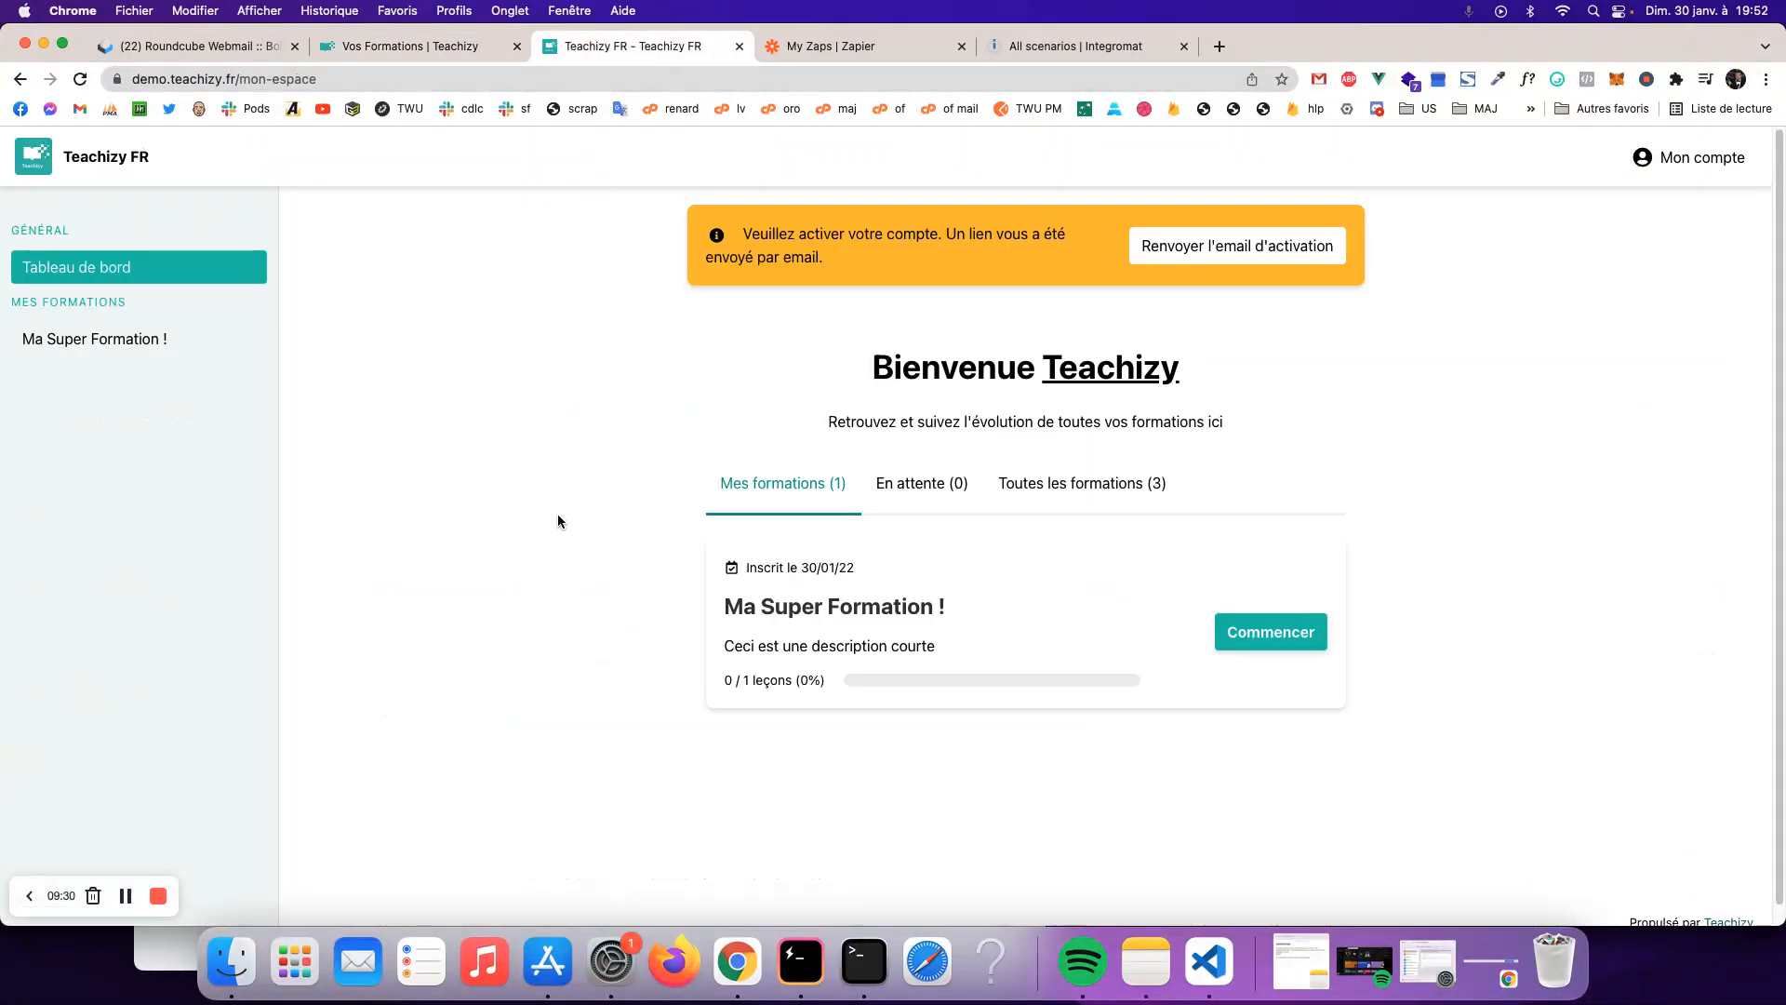
key("super+r")
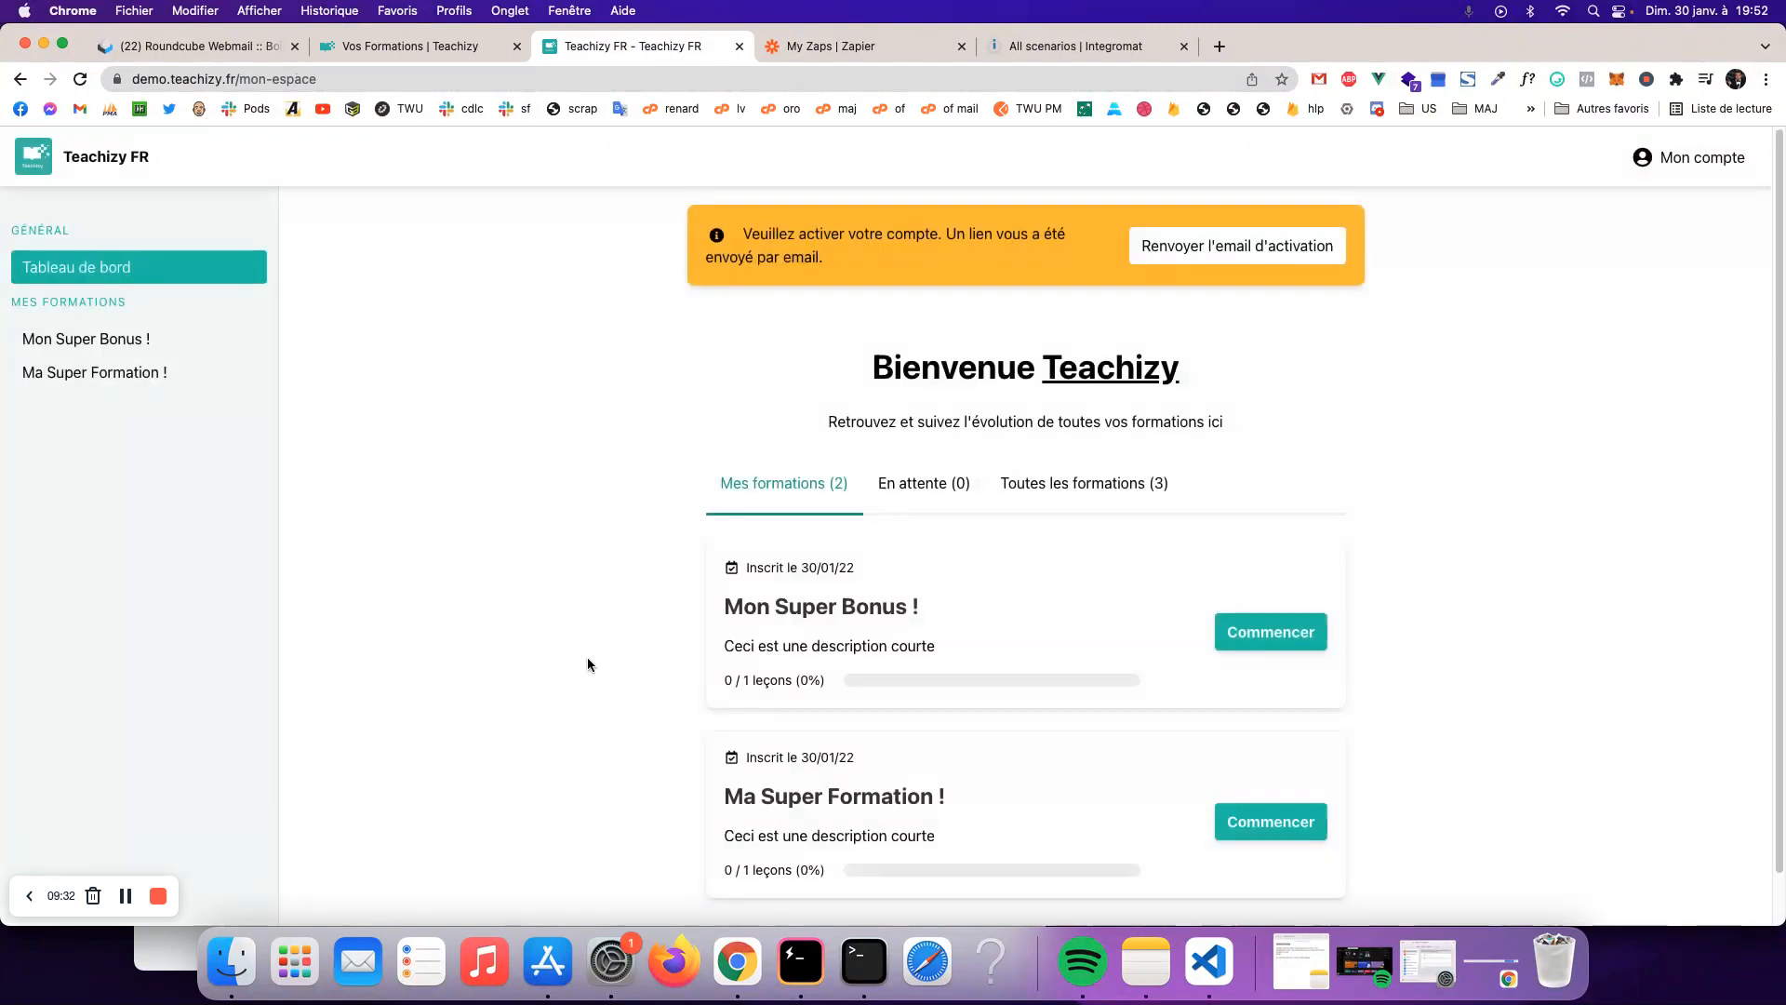
scroll(620, 675, "down", 1)
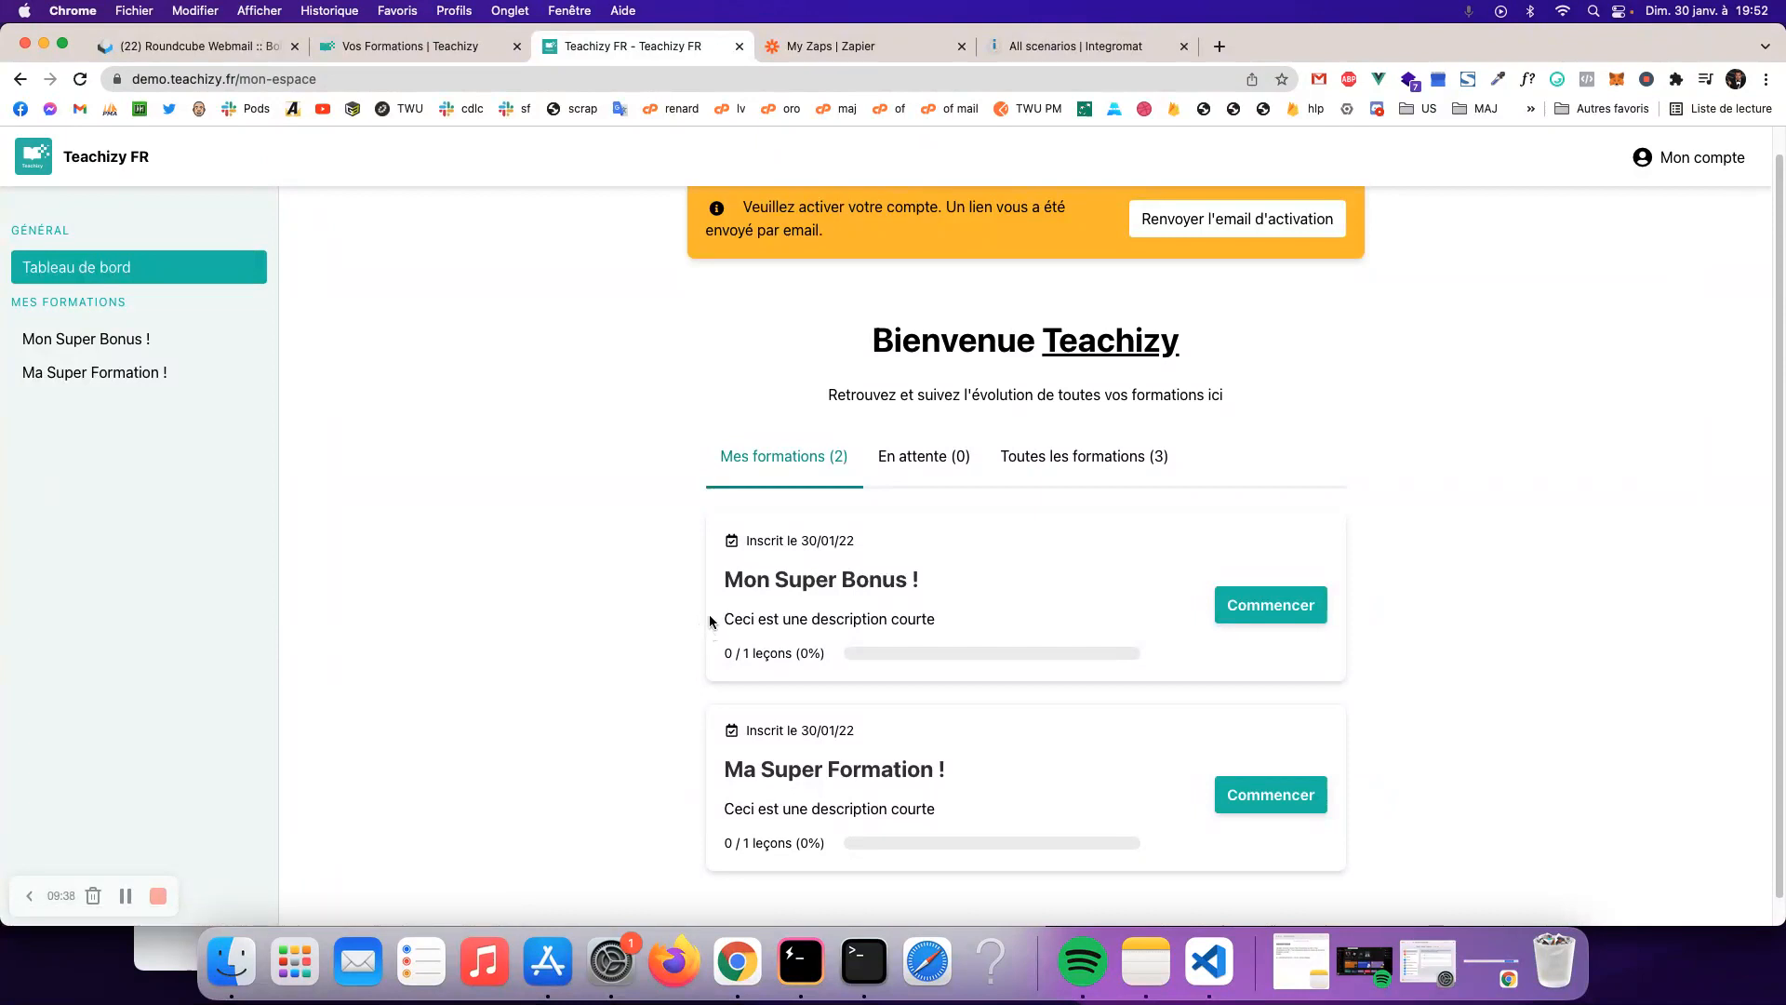
left_click(828, 46)
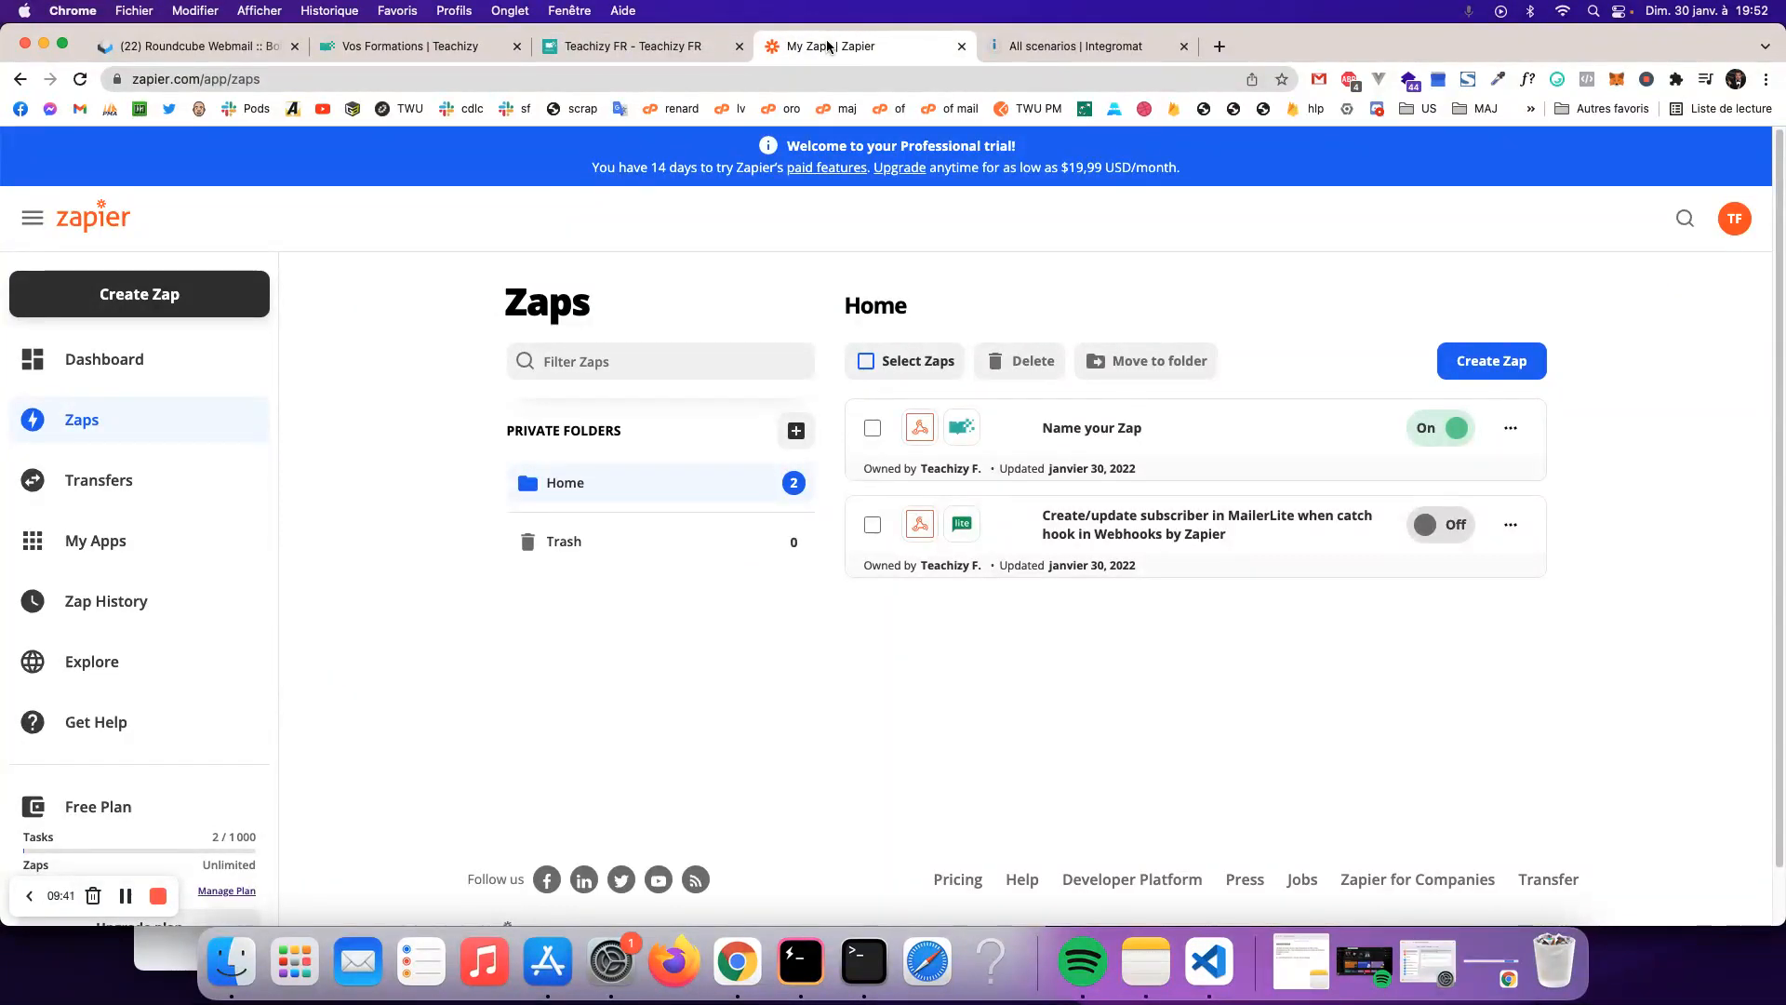
left_click(599, 47)
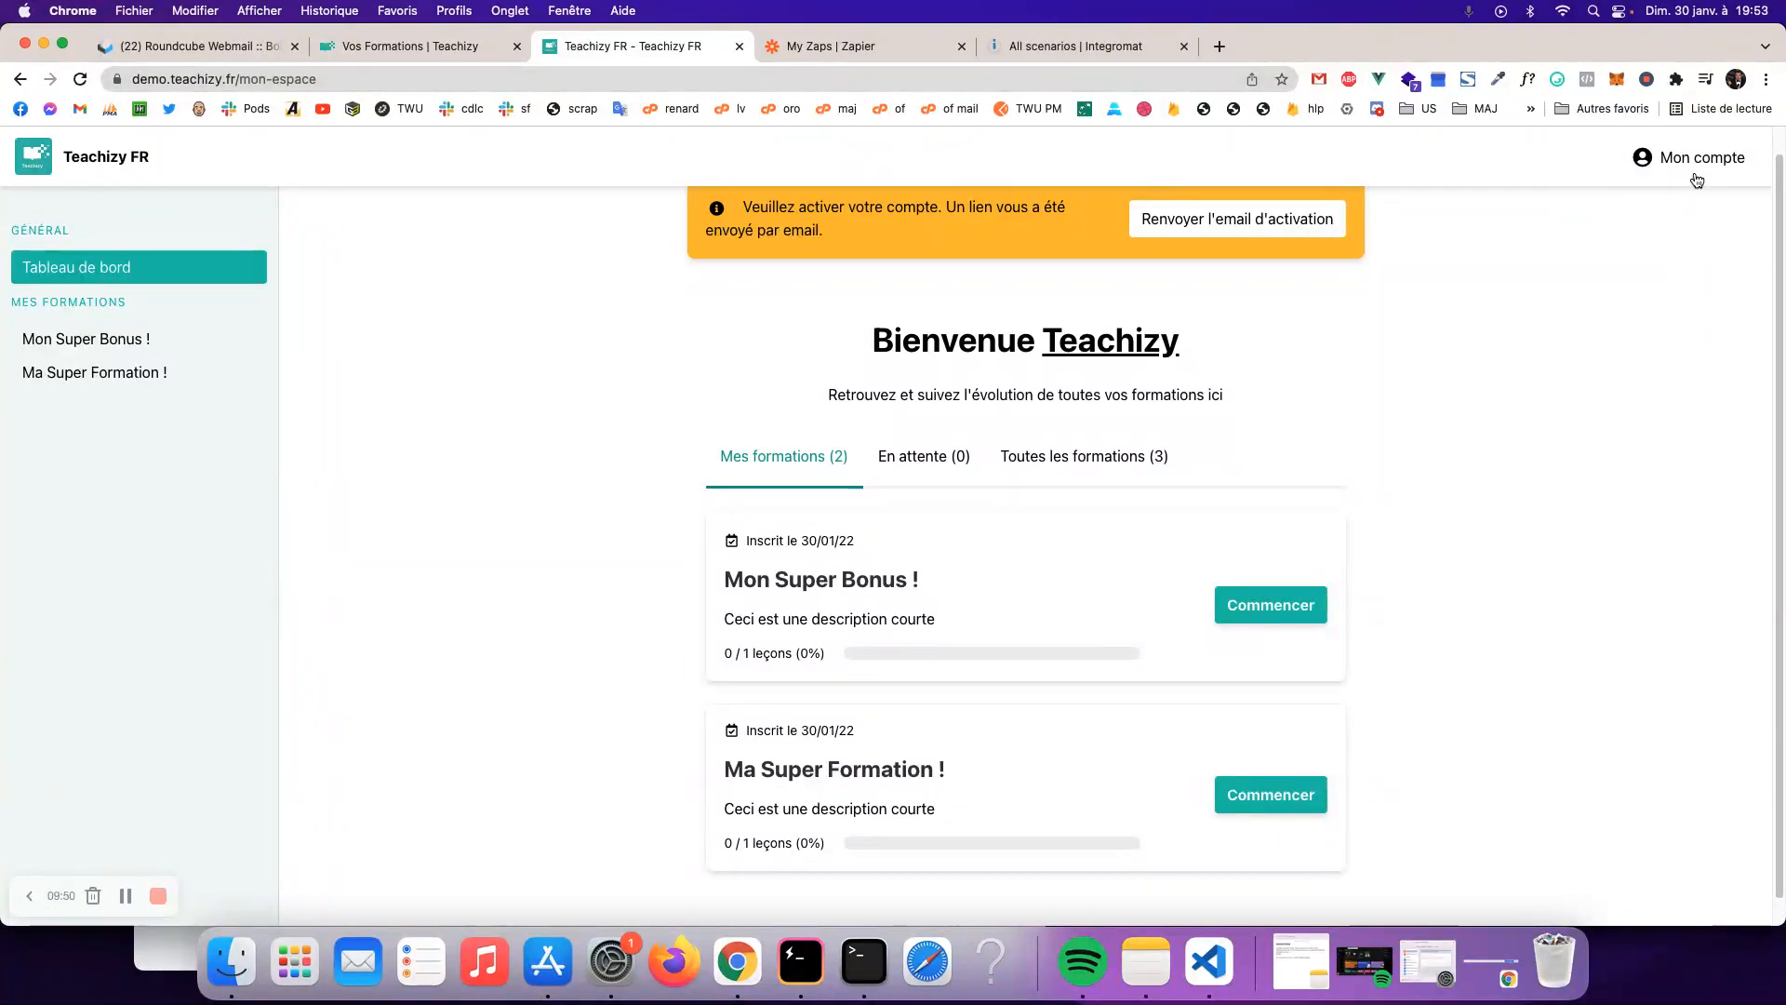
- Delete the test learner's account from Mon compte with Supprimer mon compte
left_click(1697, 166)
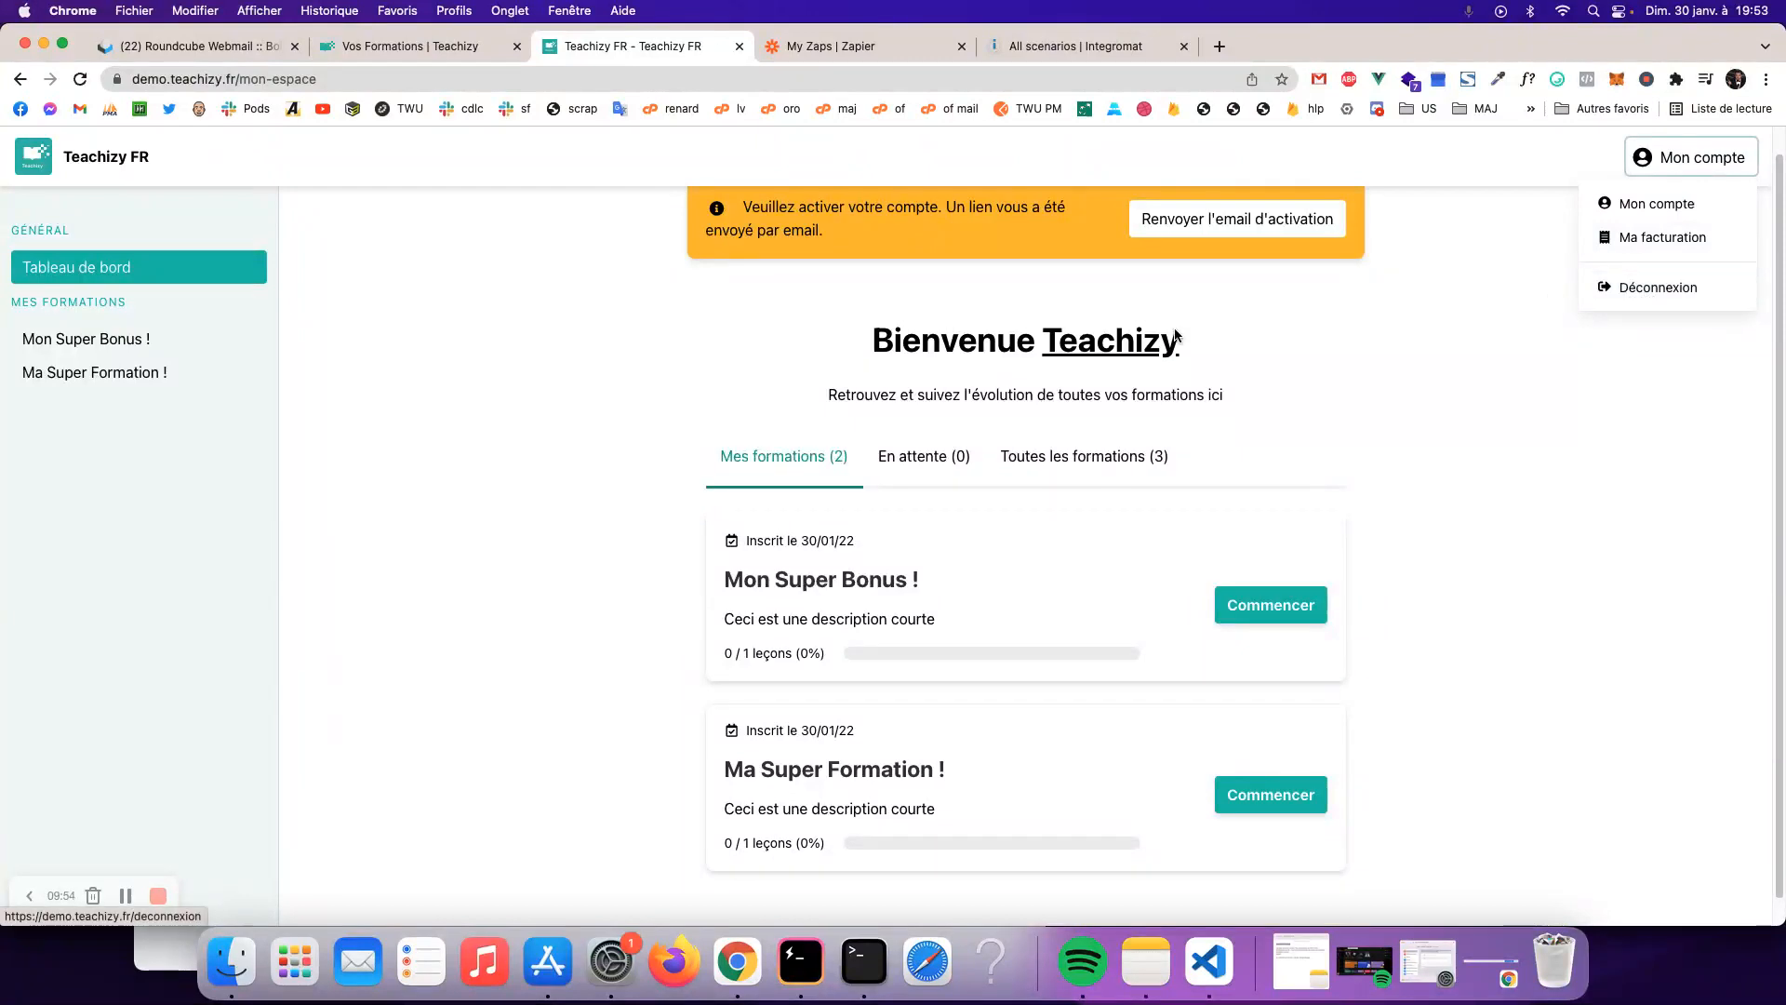
left_click(1641, 203)
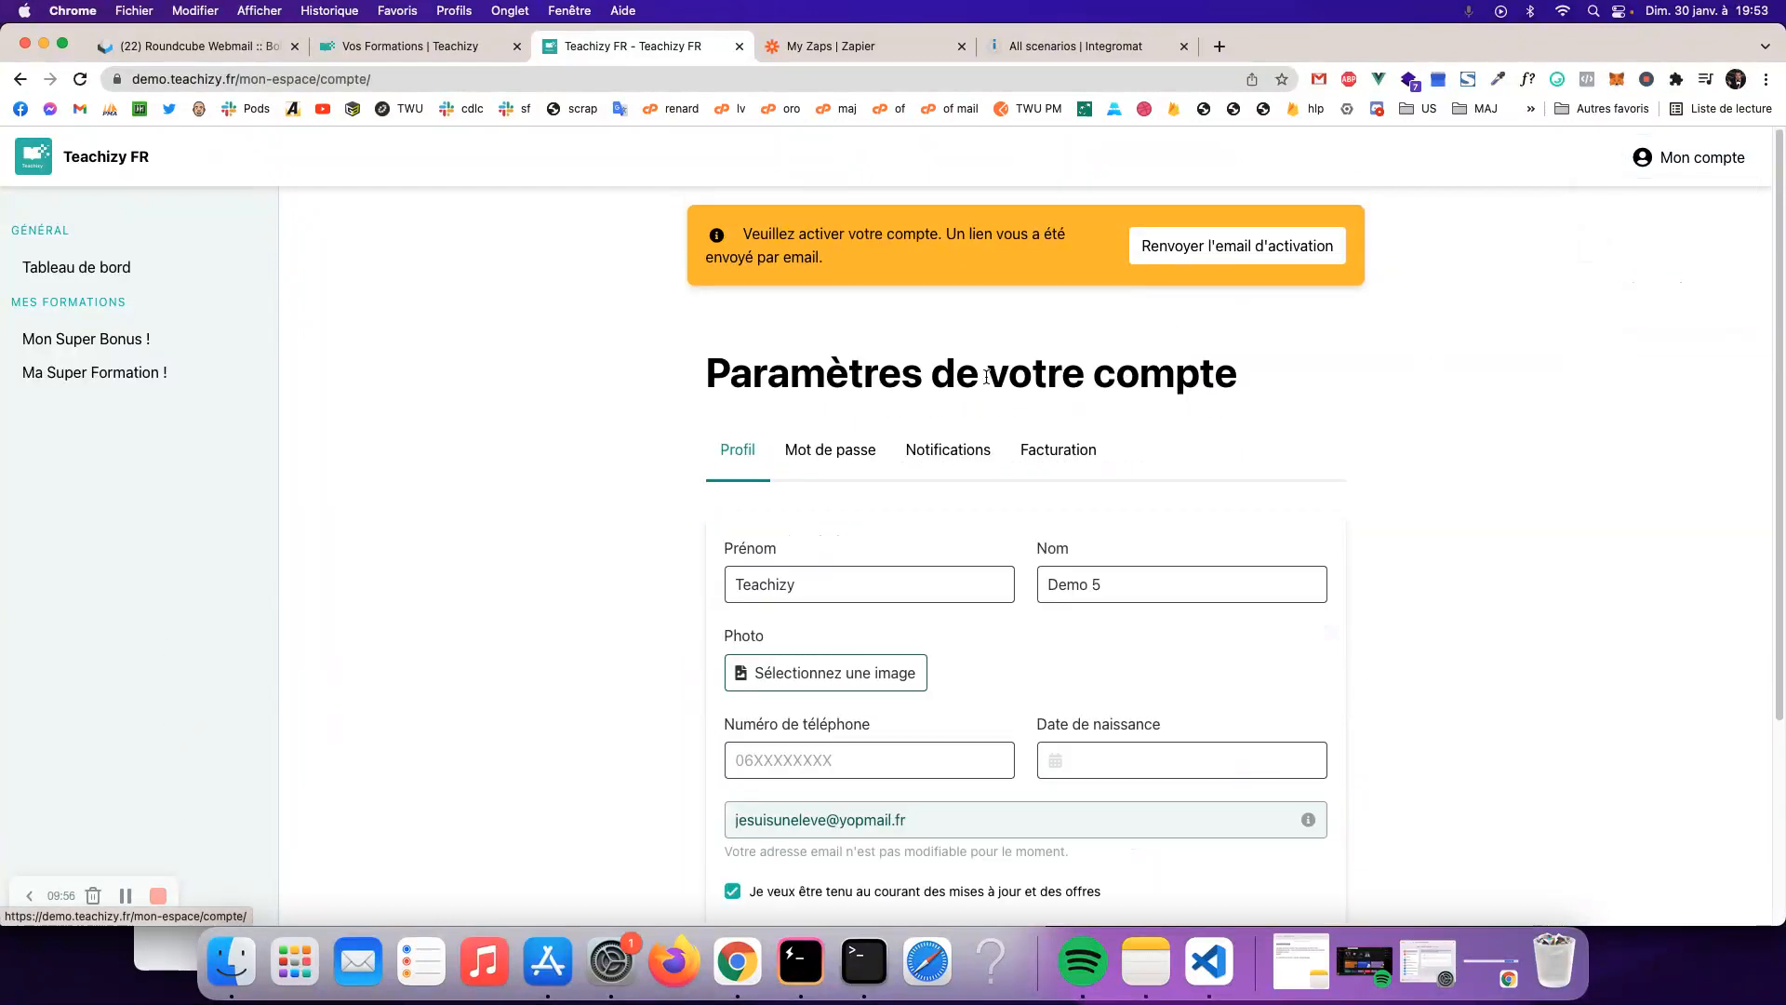
scroll(808, 661, "down", 3)
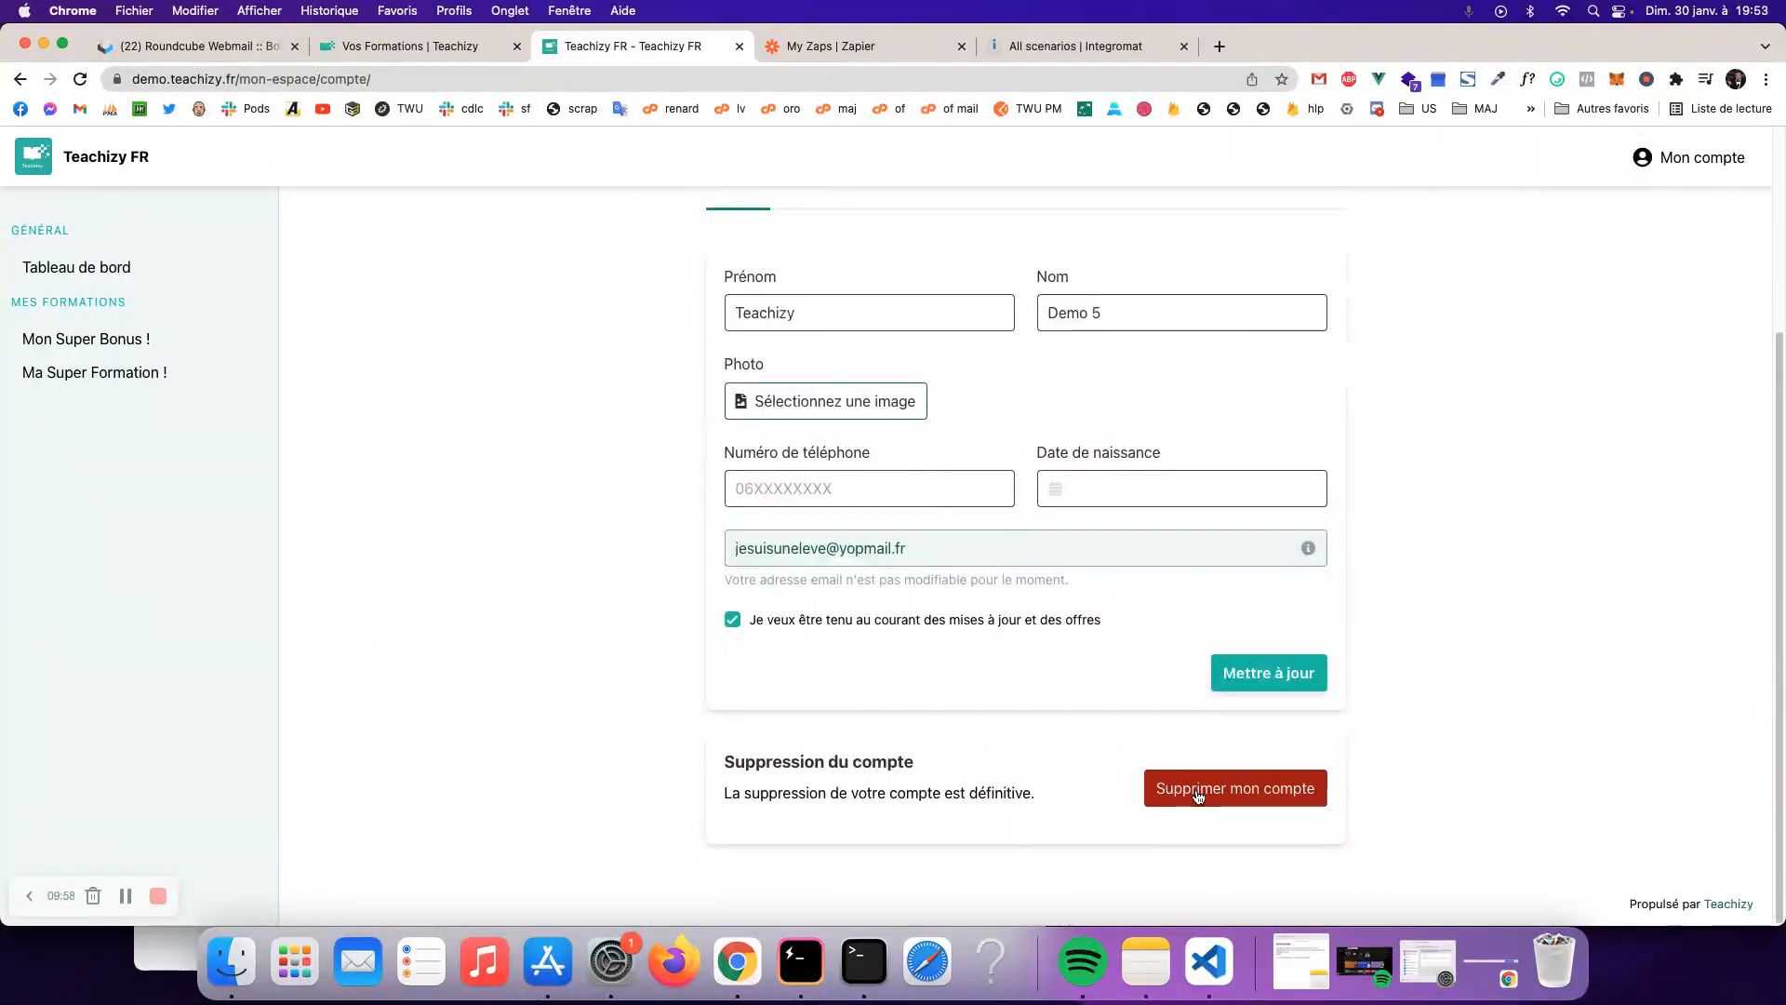
left_click(1200, 791)
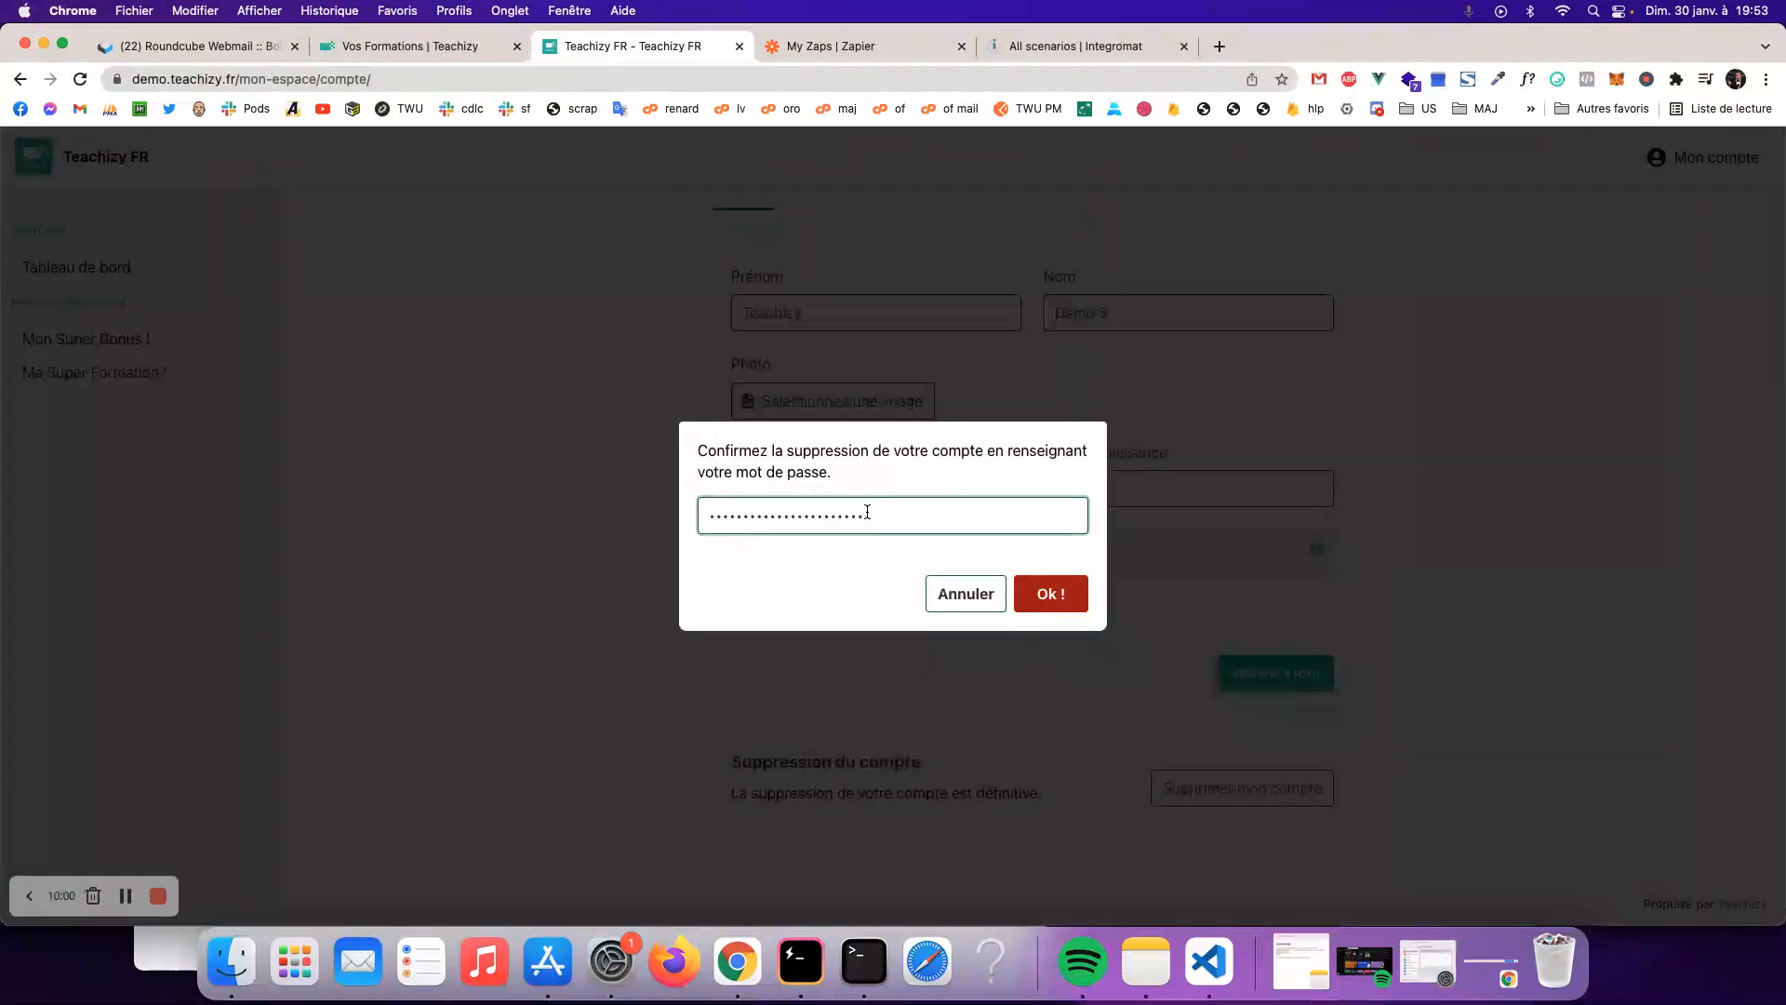
left_click(1044, 592)
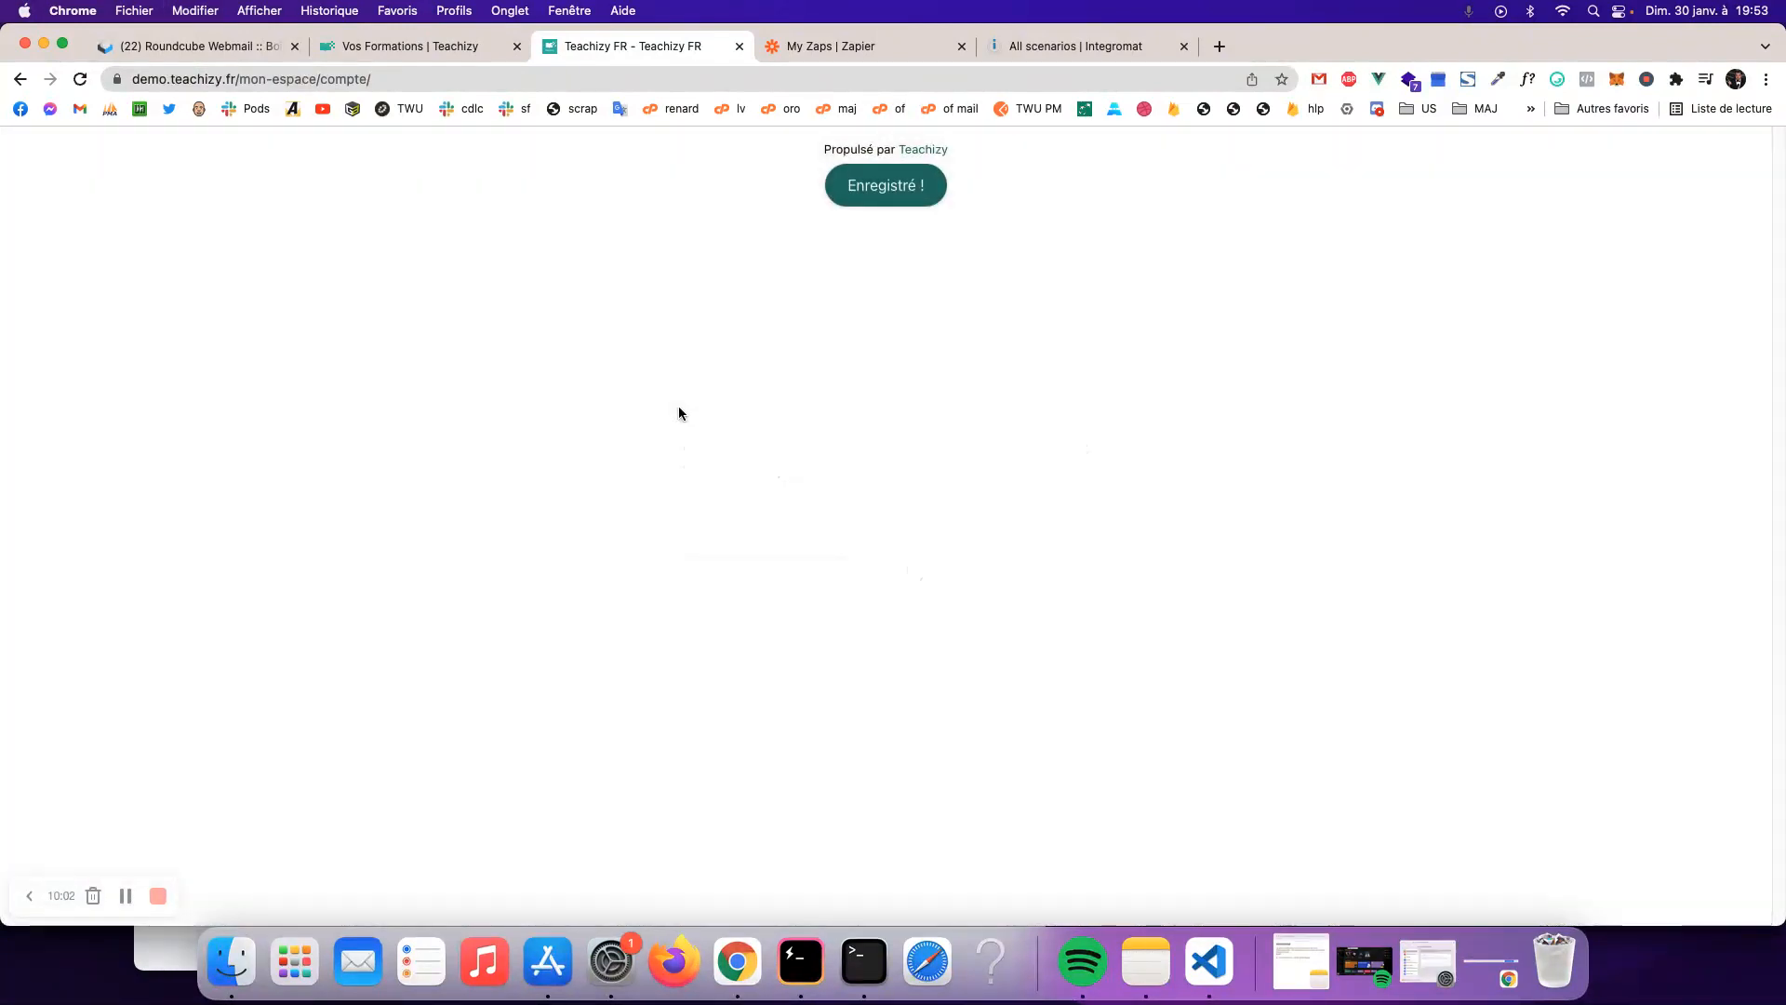
- Correct the demo site's address to .fr, open its login page, then close the learner site
left_click_drag(226, 79, 744, 71)
type("fr")
key("Return")
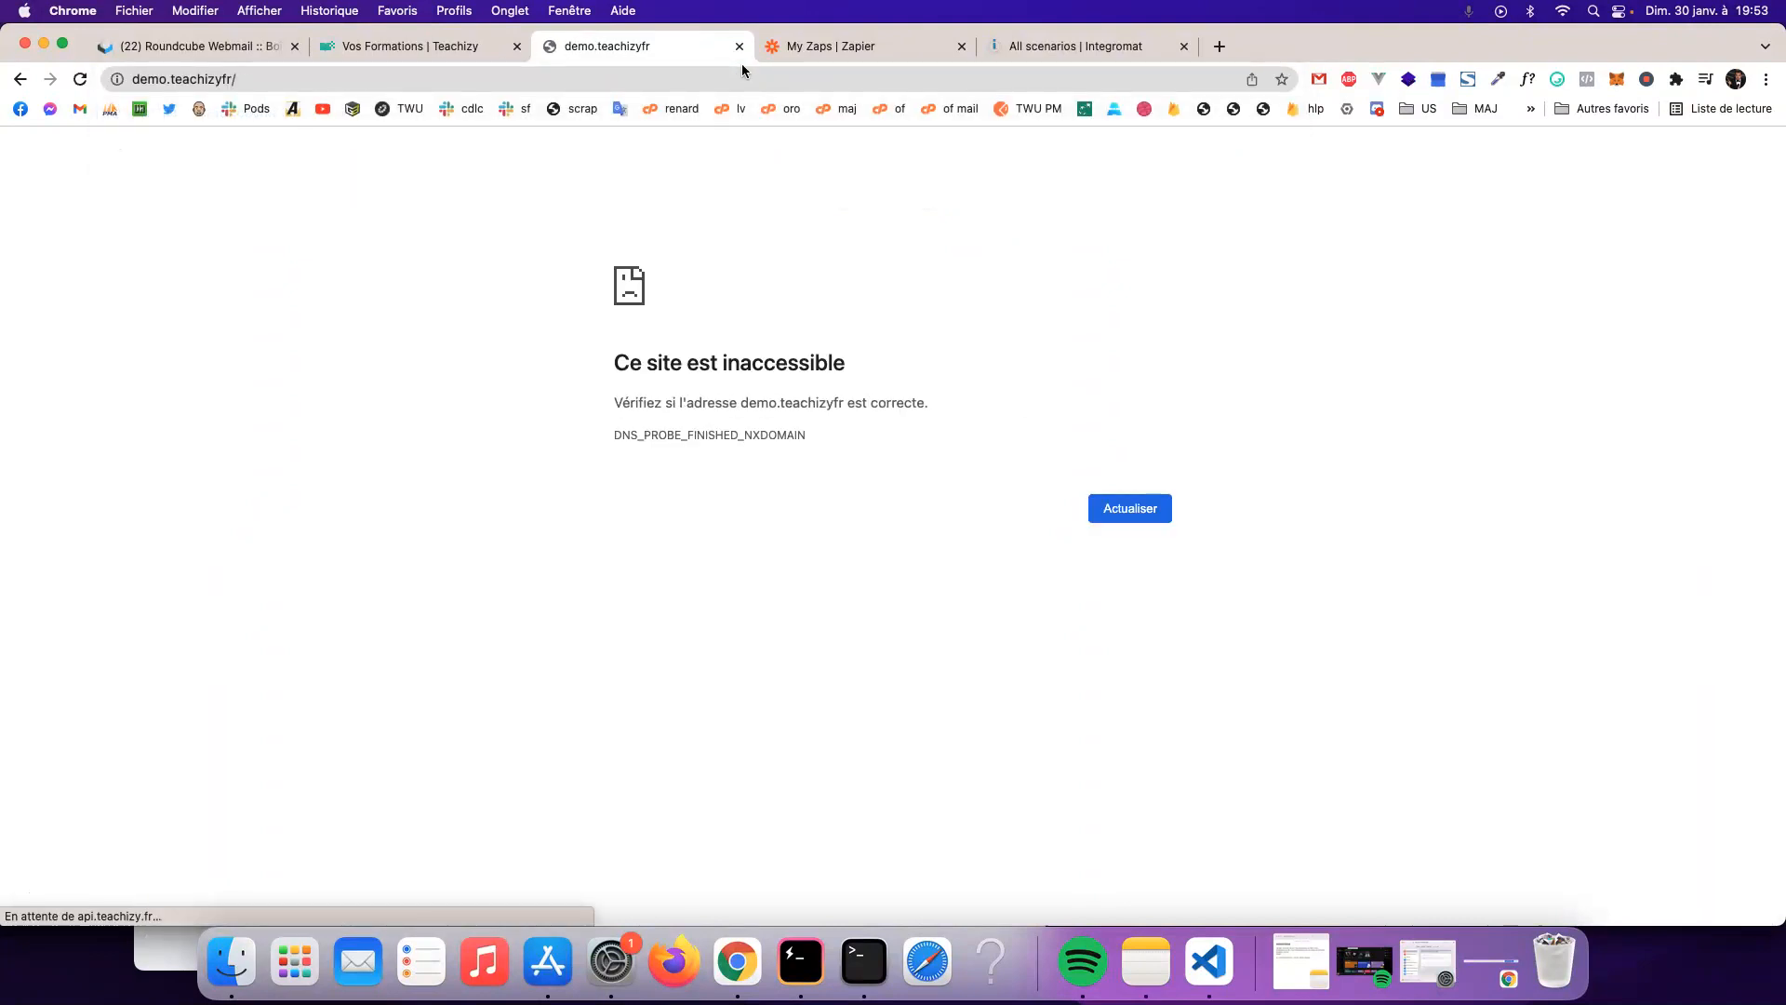
left_click(717, 84)
left_click(721, 83)
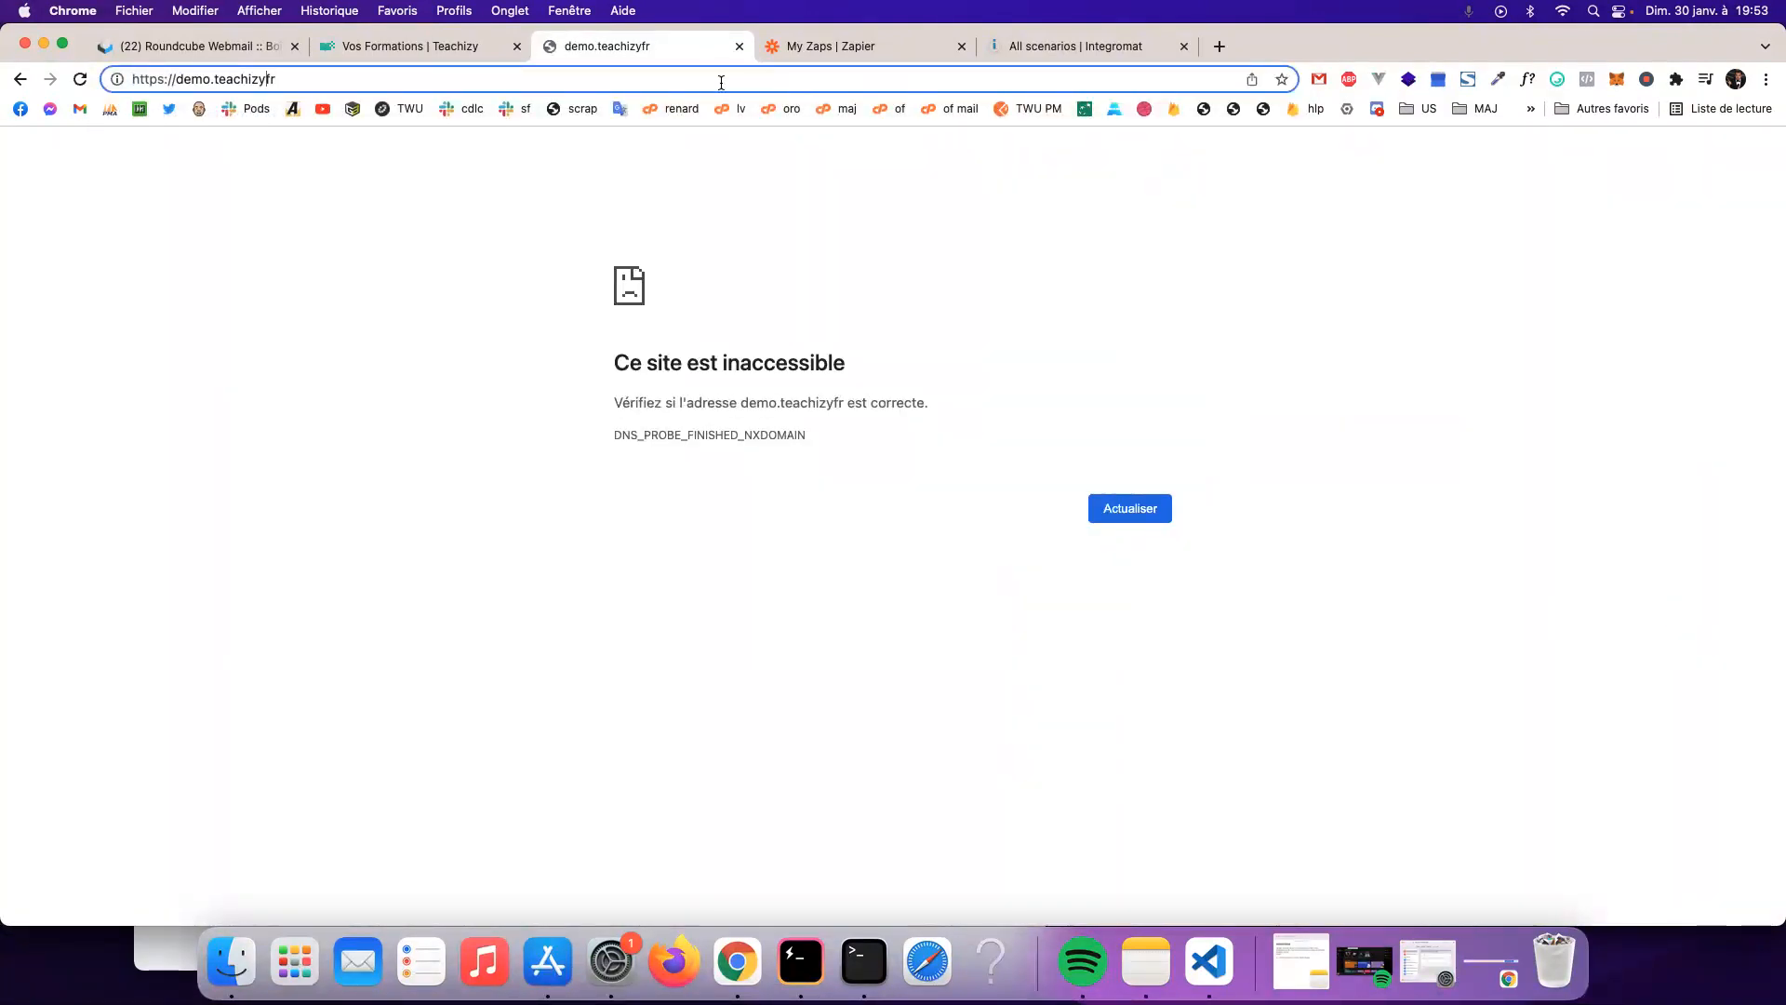
key("Left")
key("Left")
left_click(702, 234)
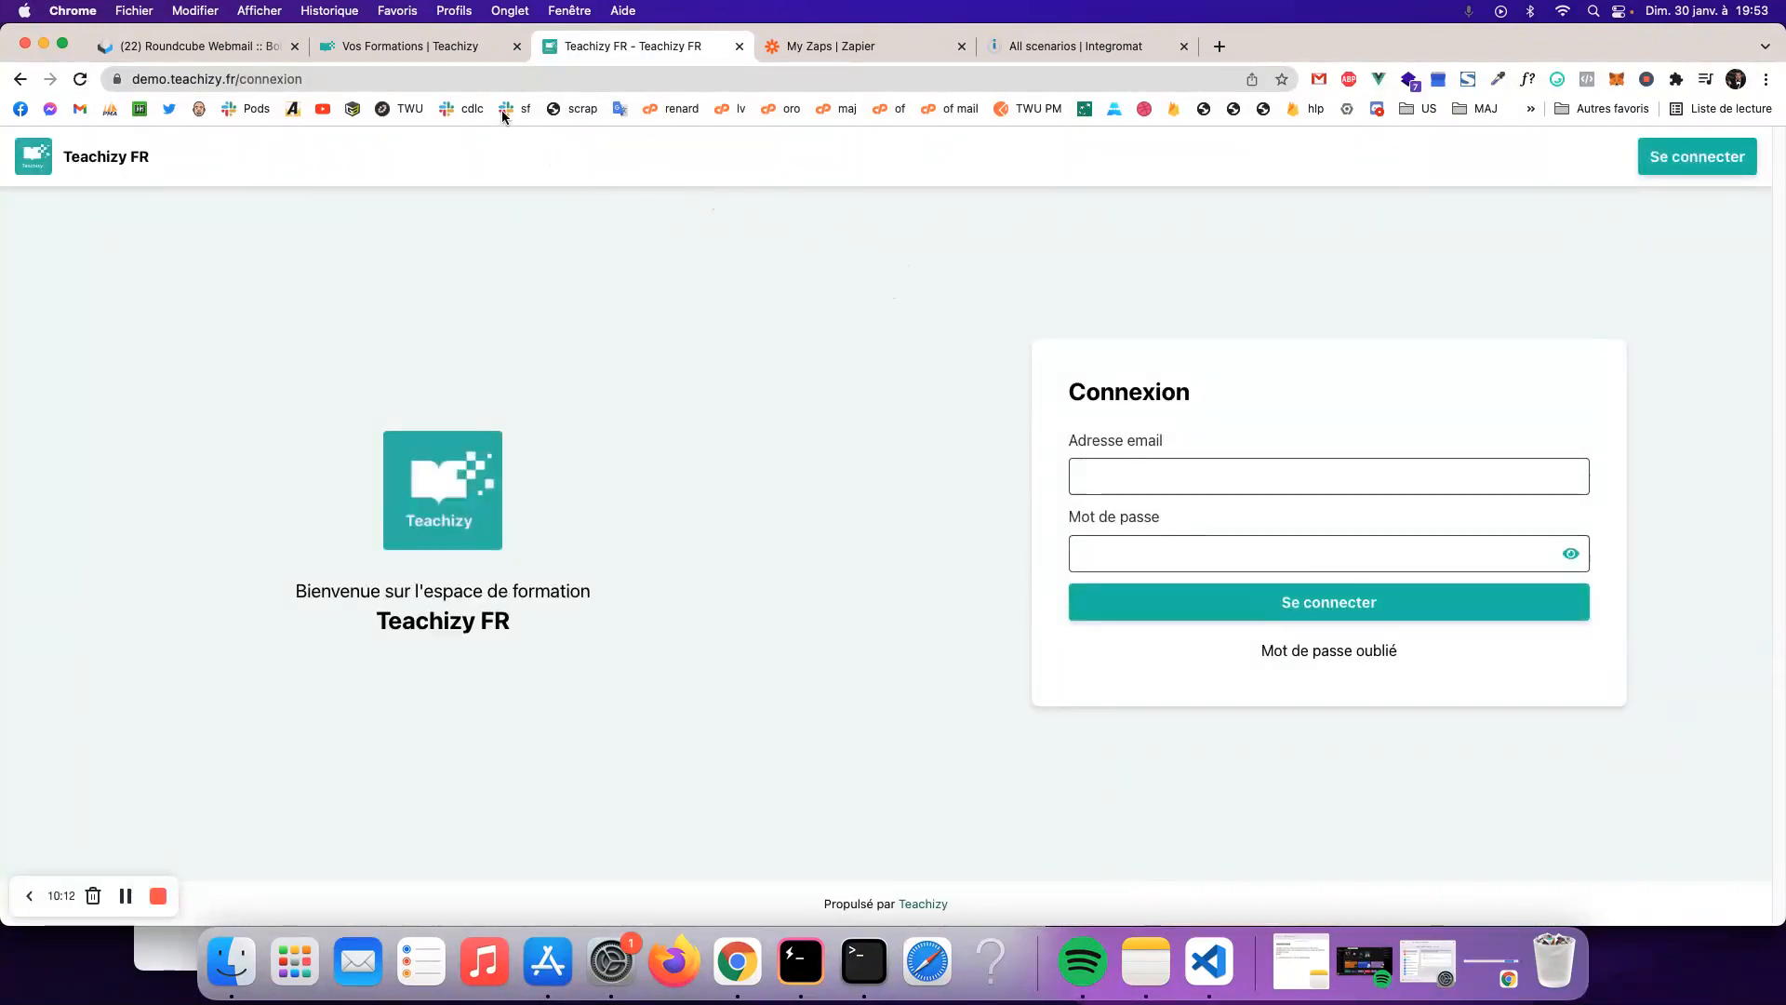
key("super+w")
key("super+alt+Left")
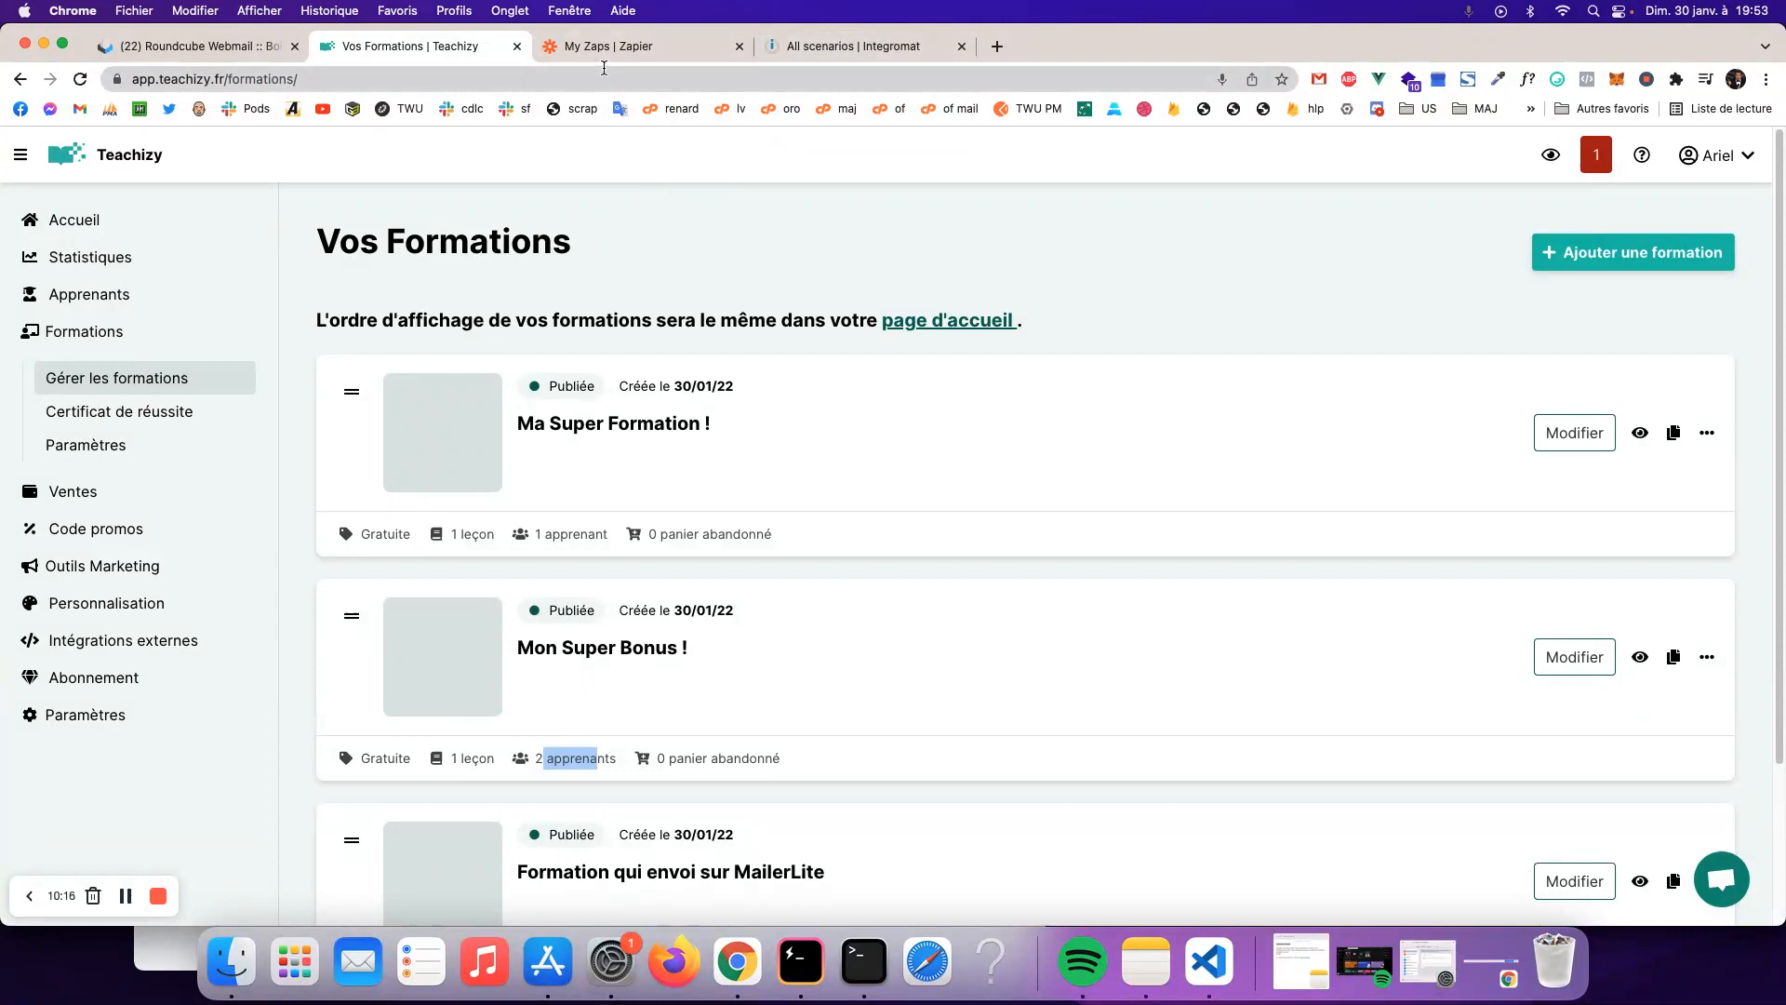
left_click(621, 48)
- Switch the Name your Zap automation off and bring up the Integromat scenarios tab
left_click(1456, 438)
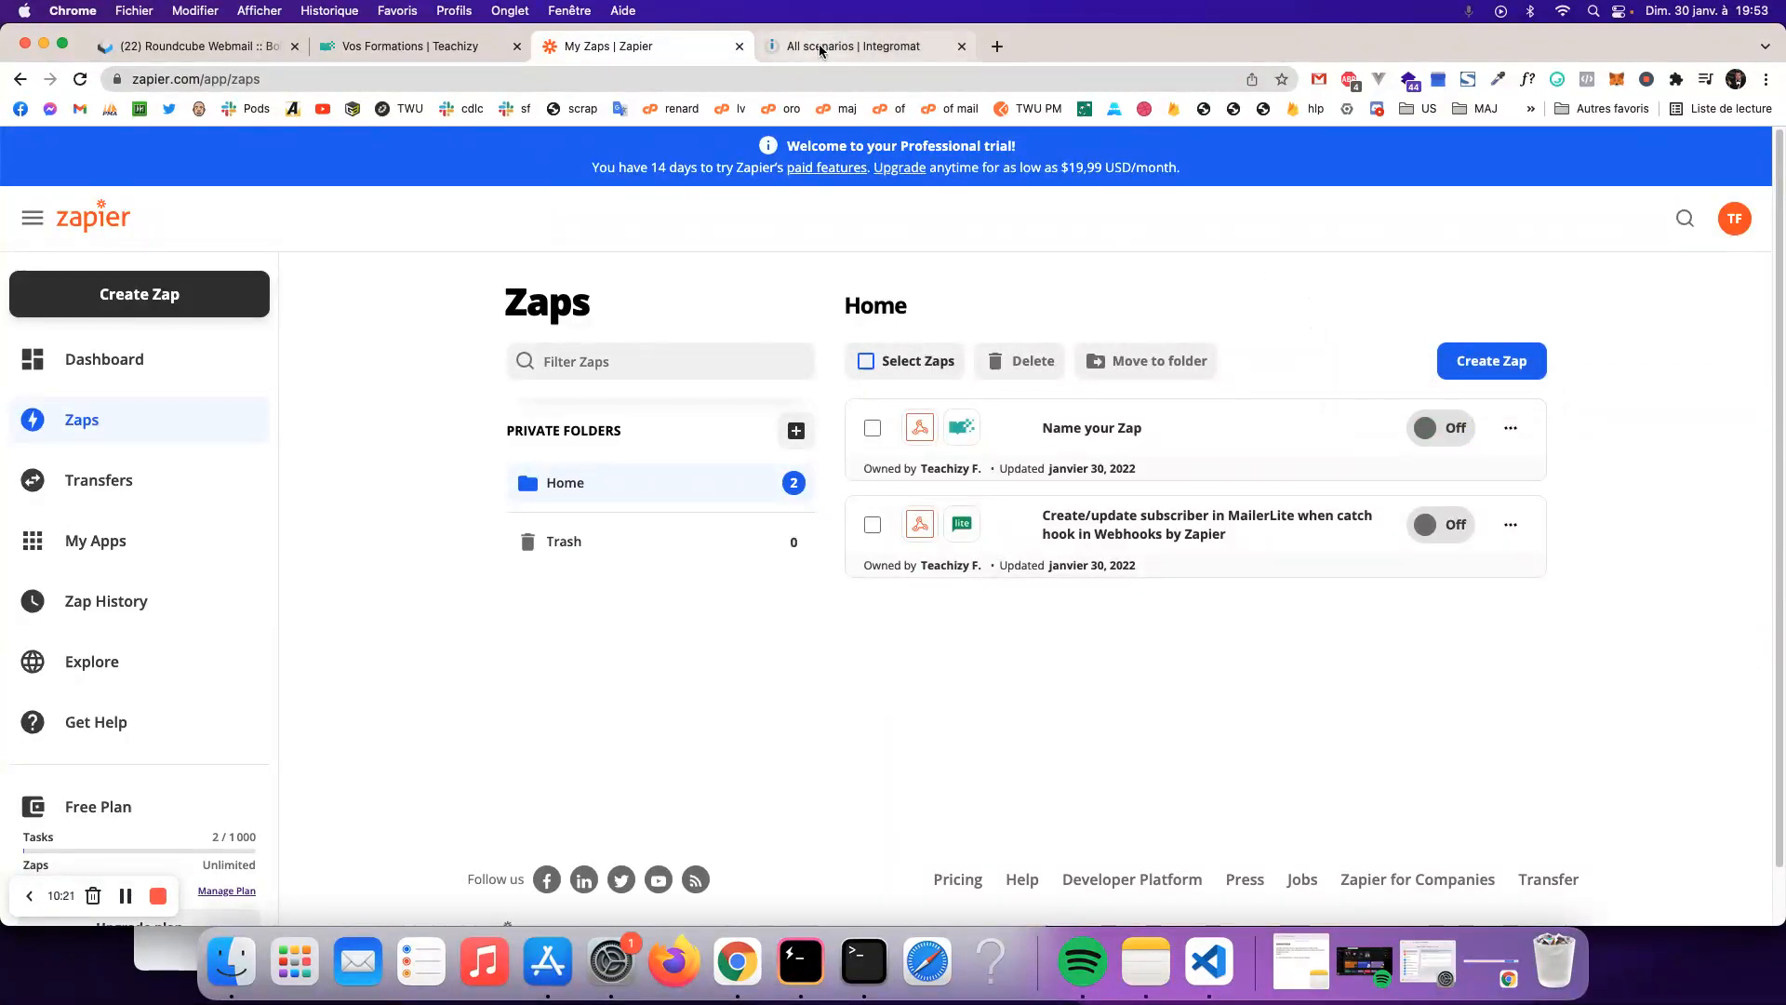
left_click_drag(856, 46, 632, 45)
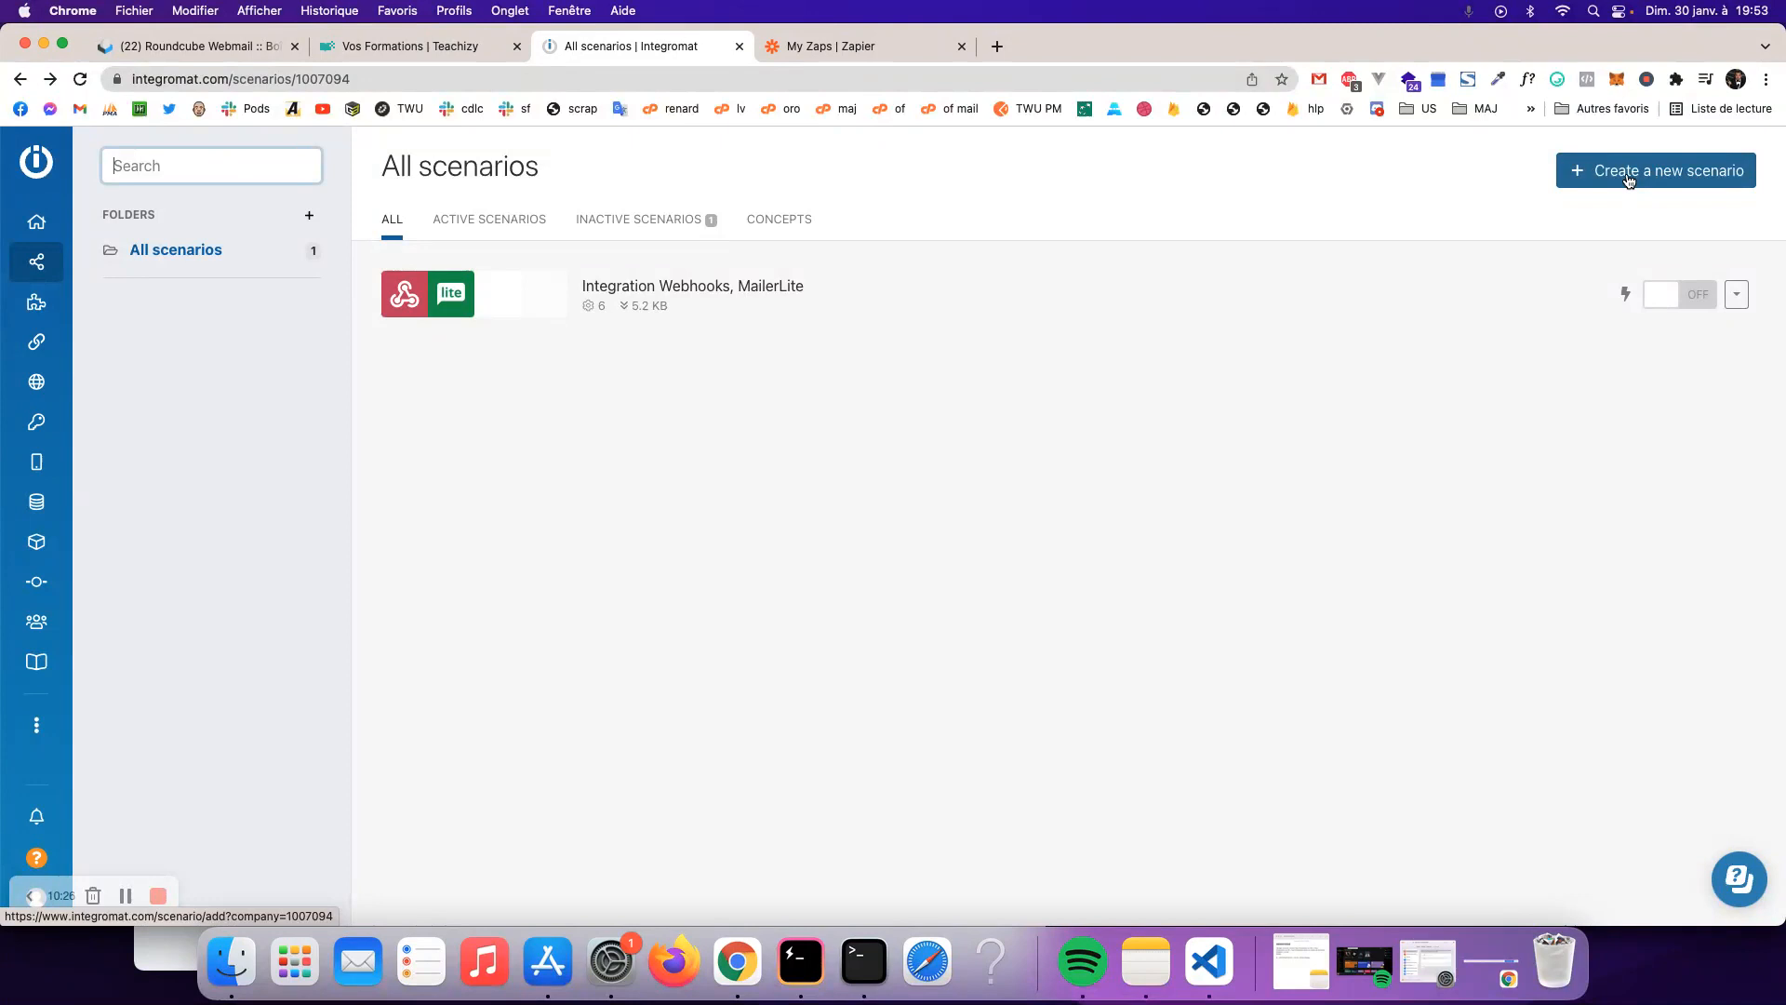
- Create a new scenario whose first module is a Webhooks Custom webhook trigger
left_click(1629, 177)
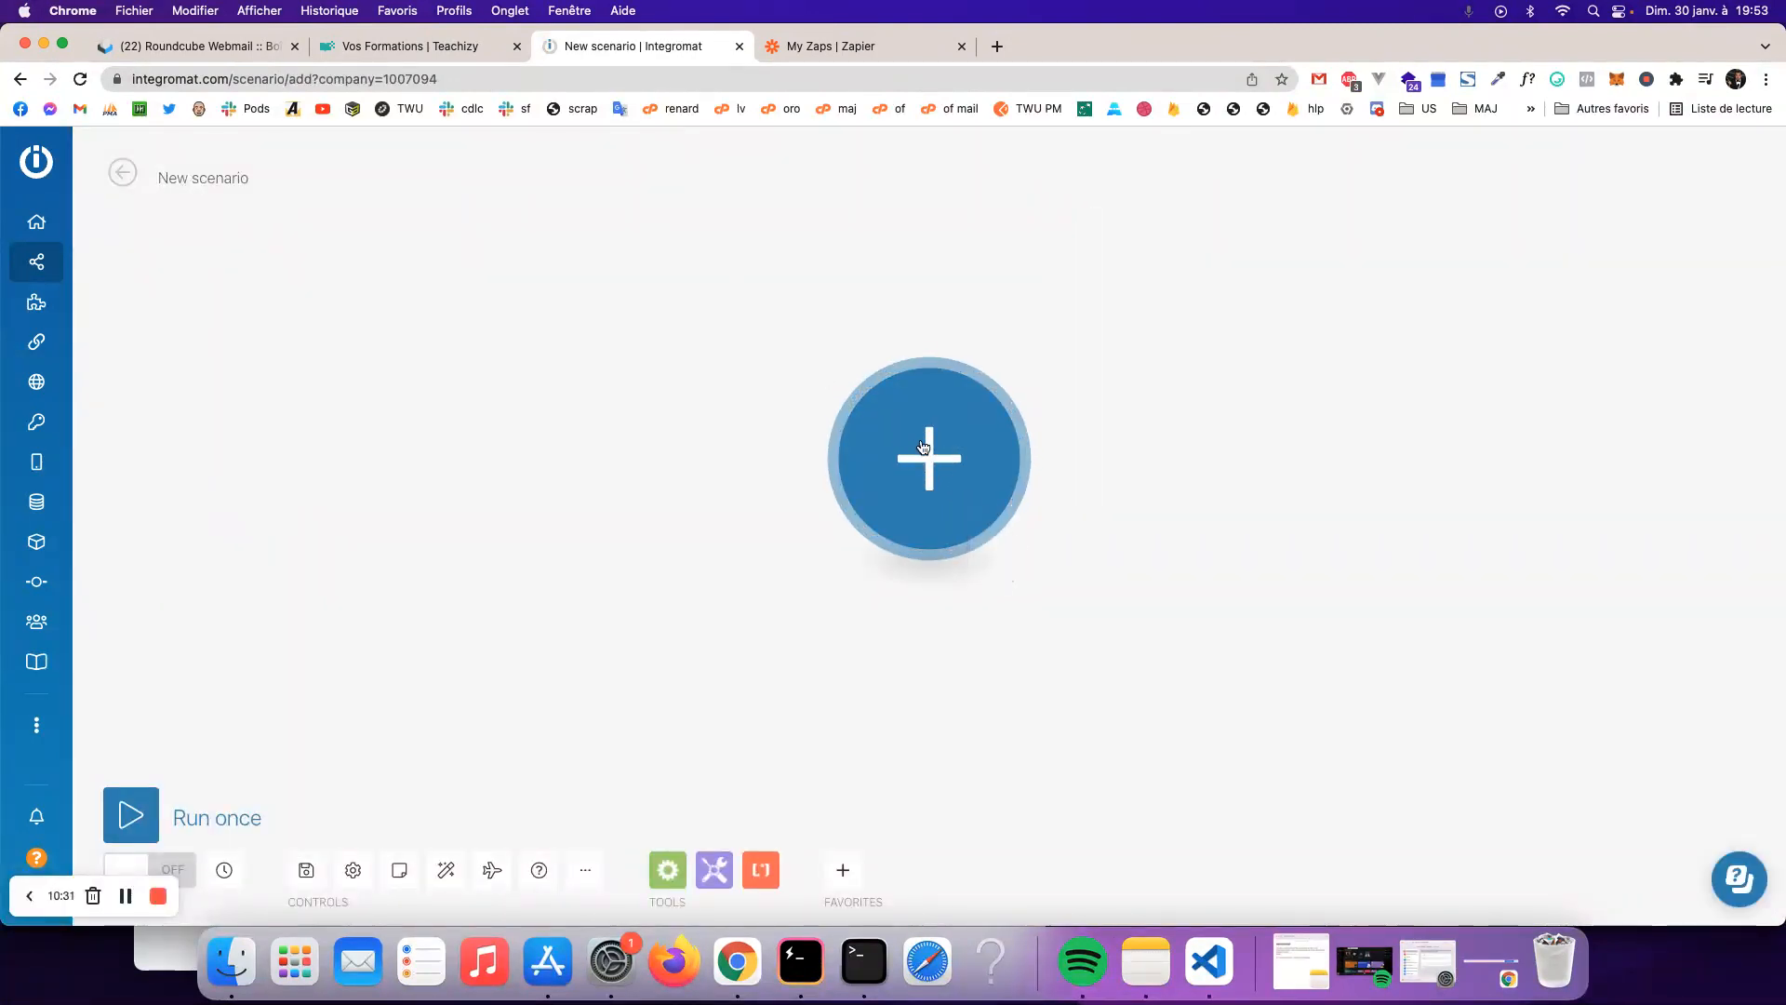
left_click(924, 437)
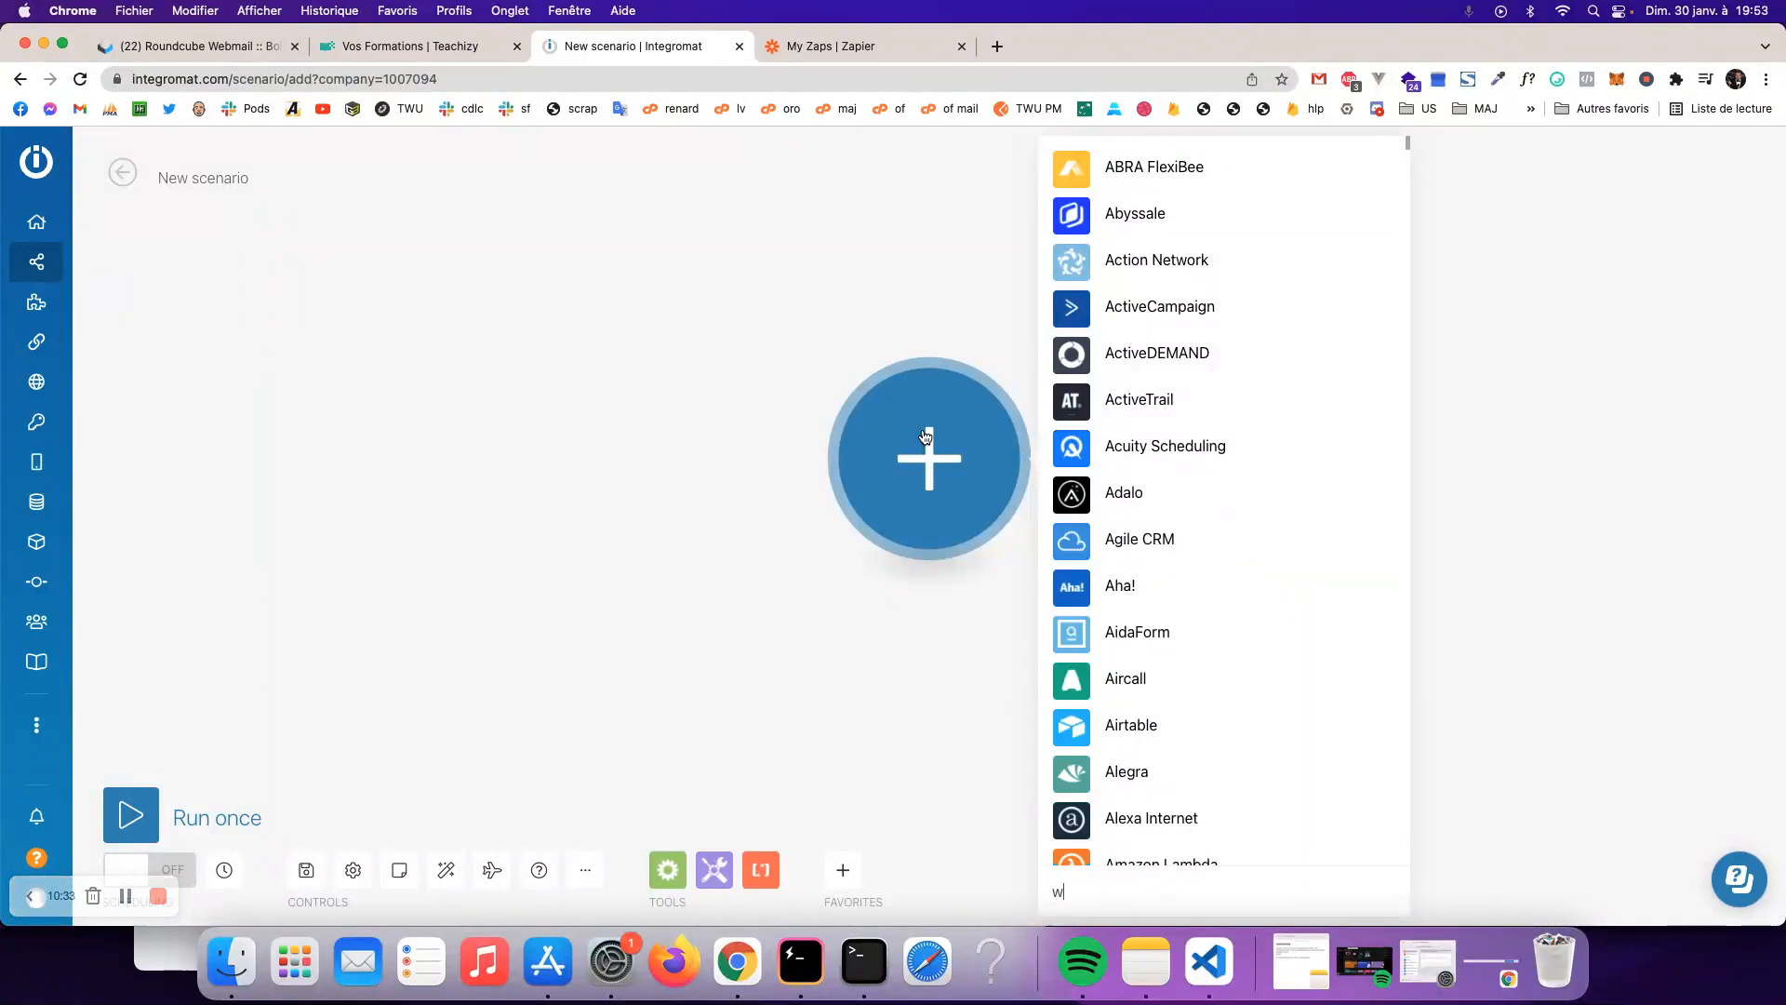
type("wedb")
key("BackSpace")
key("BackSpace")
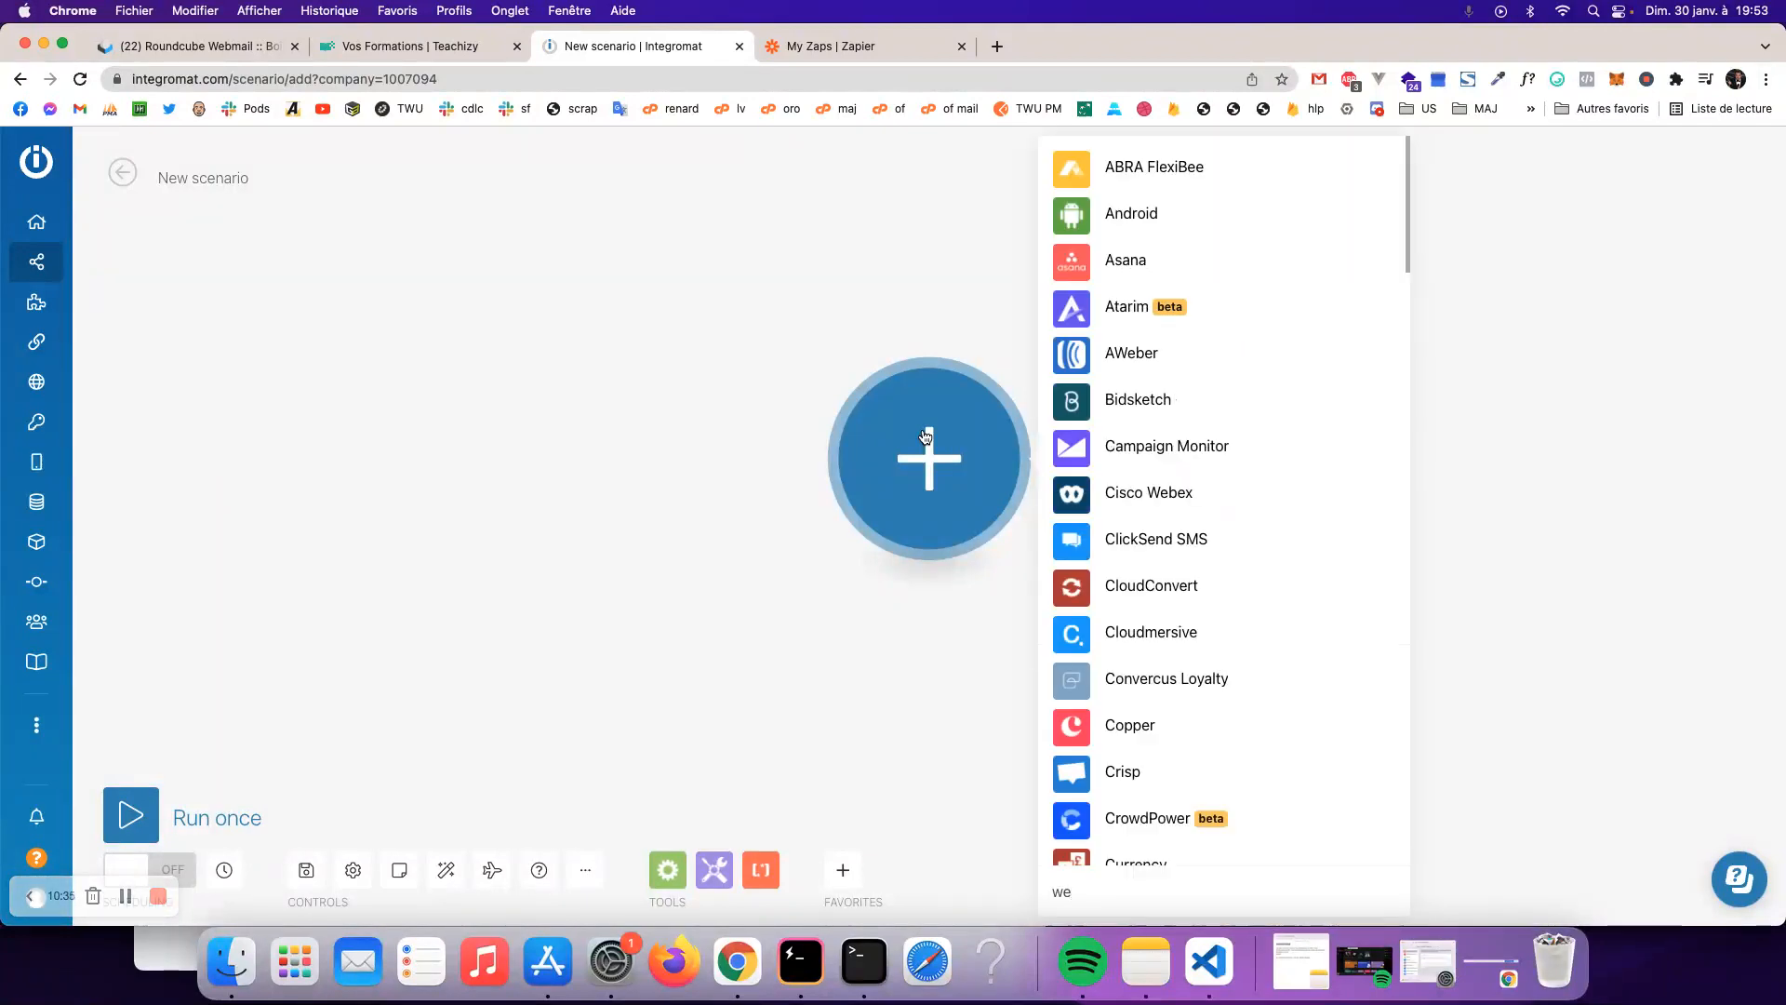
type("hooks")
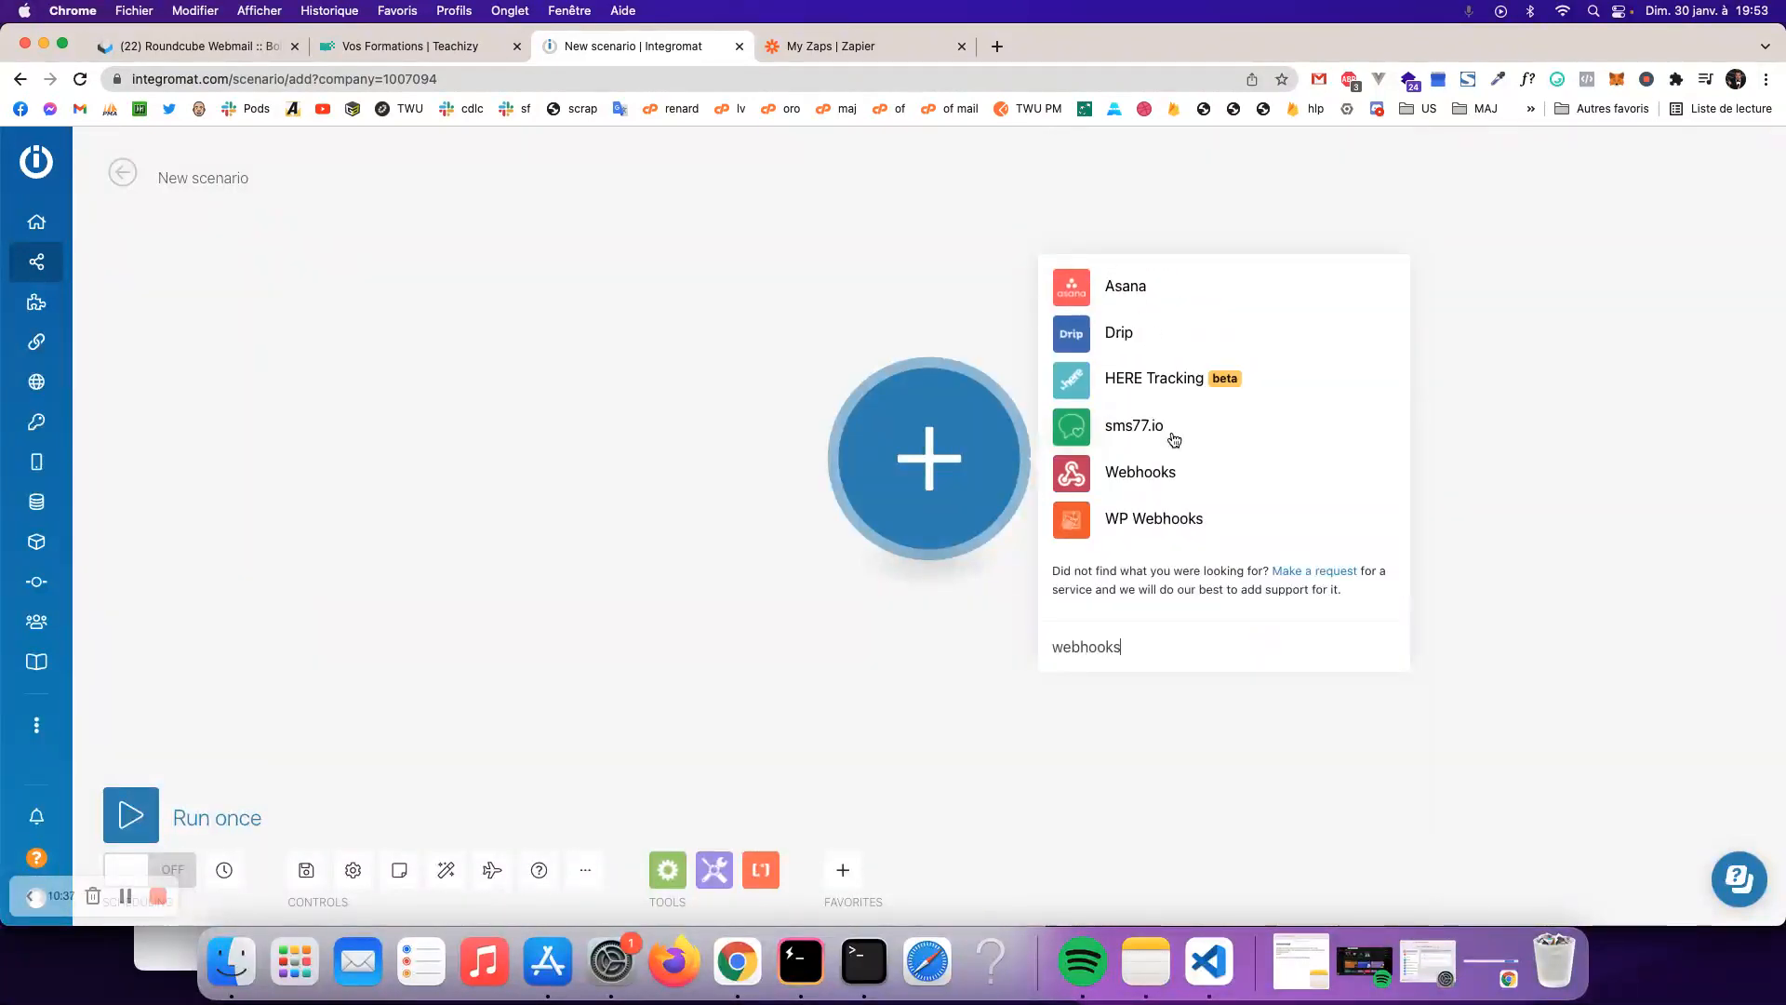
left_click(1134, 481)
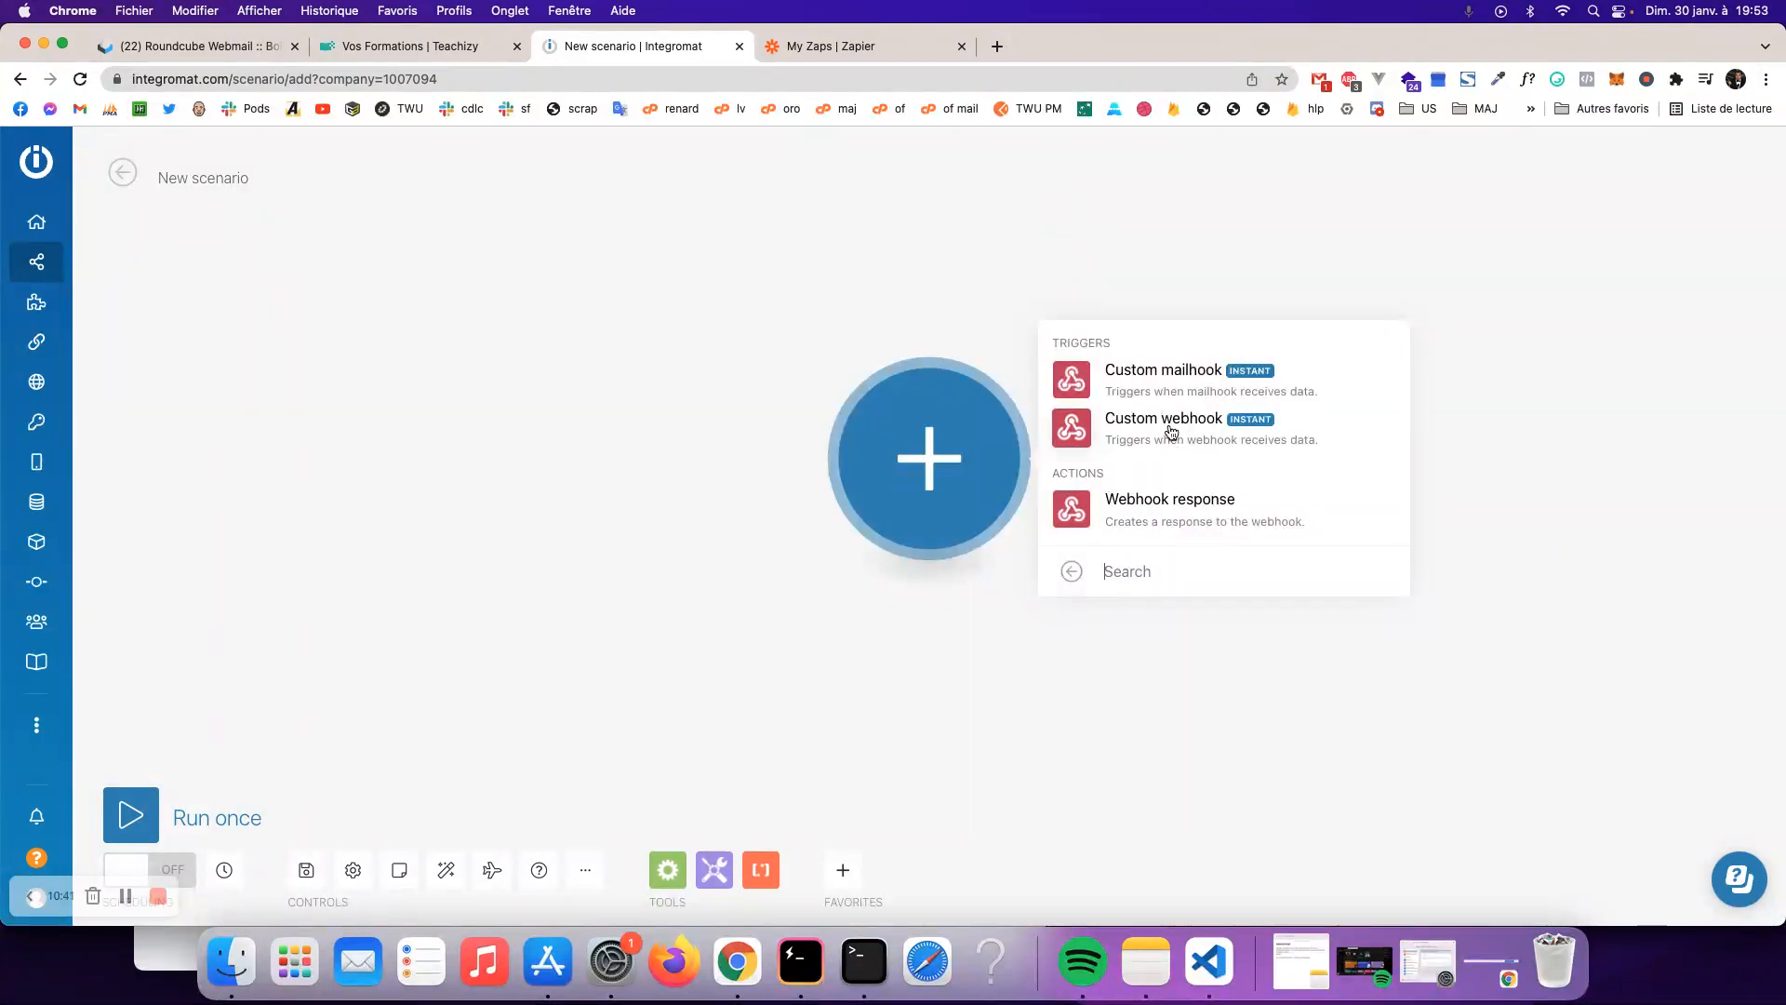
left_click(1151, 427)
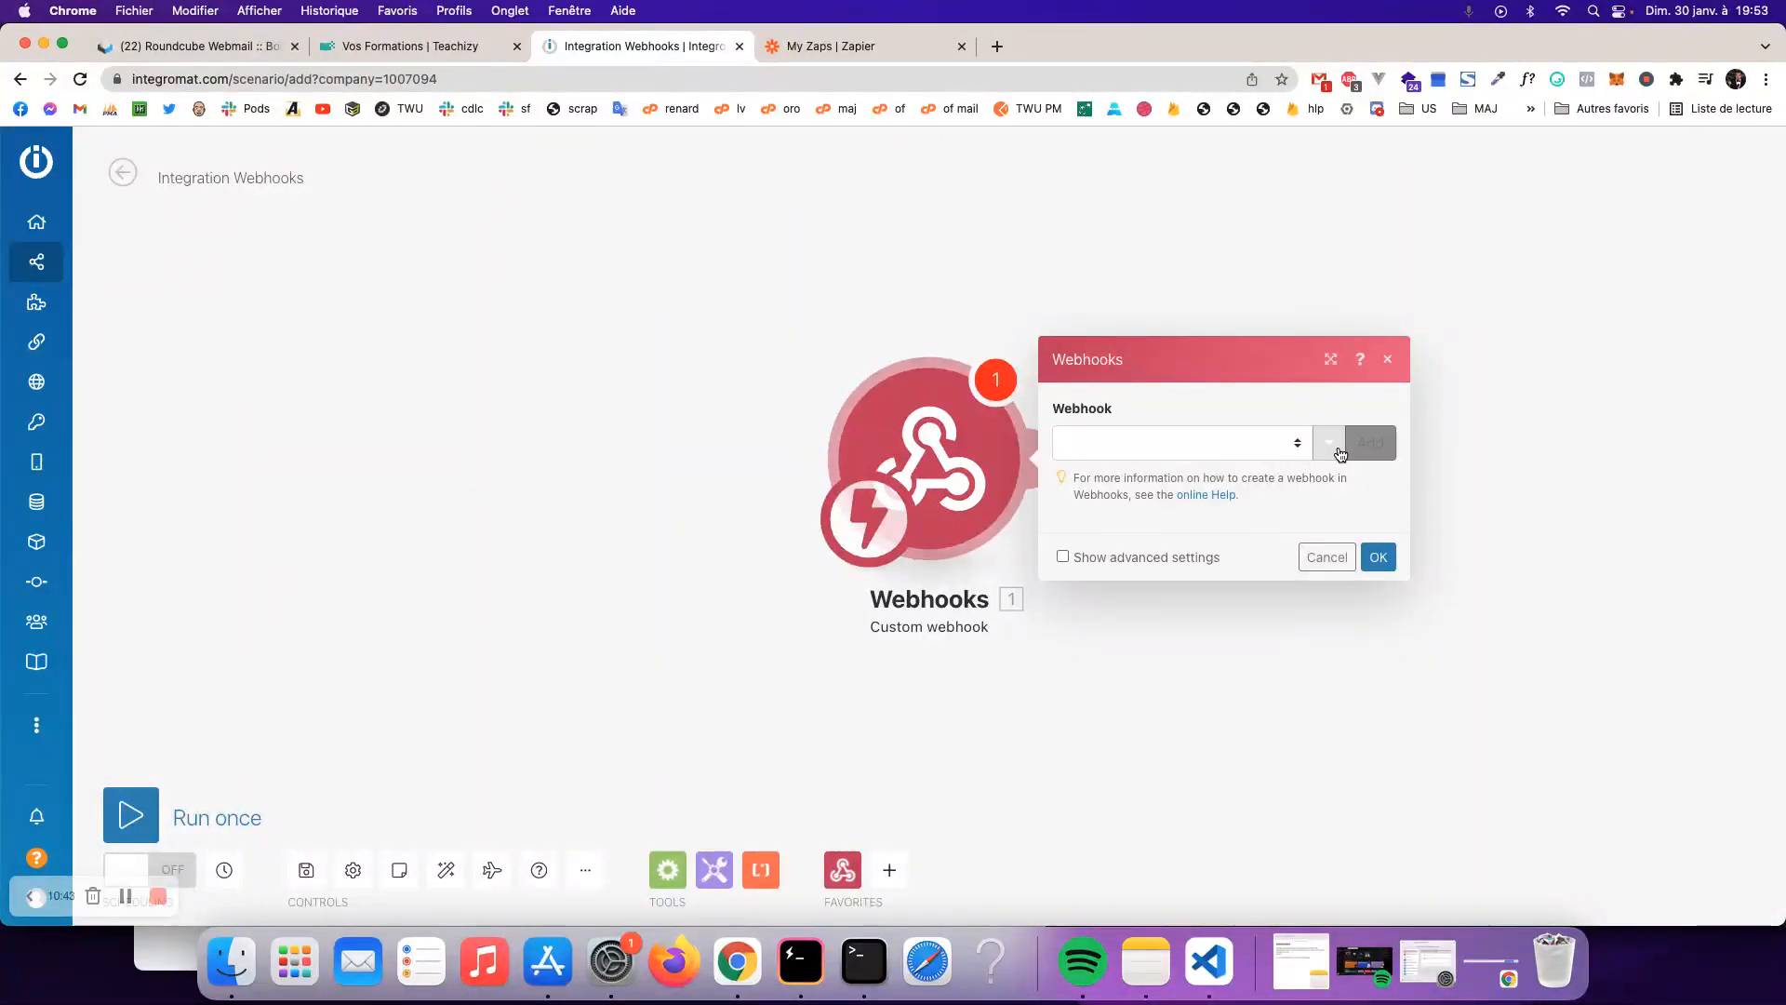
- Add and save the hook 'My gateway-webhook webhook', then copy its address
left_click(1339, 453)
triple_click(1502, 375)
left_click(1667, 380)
left_click_drag(1668, 380, 1459, 402)
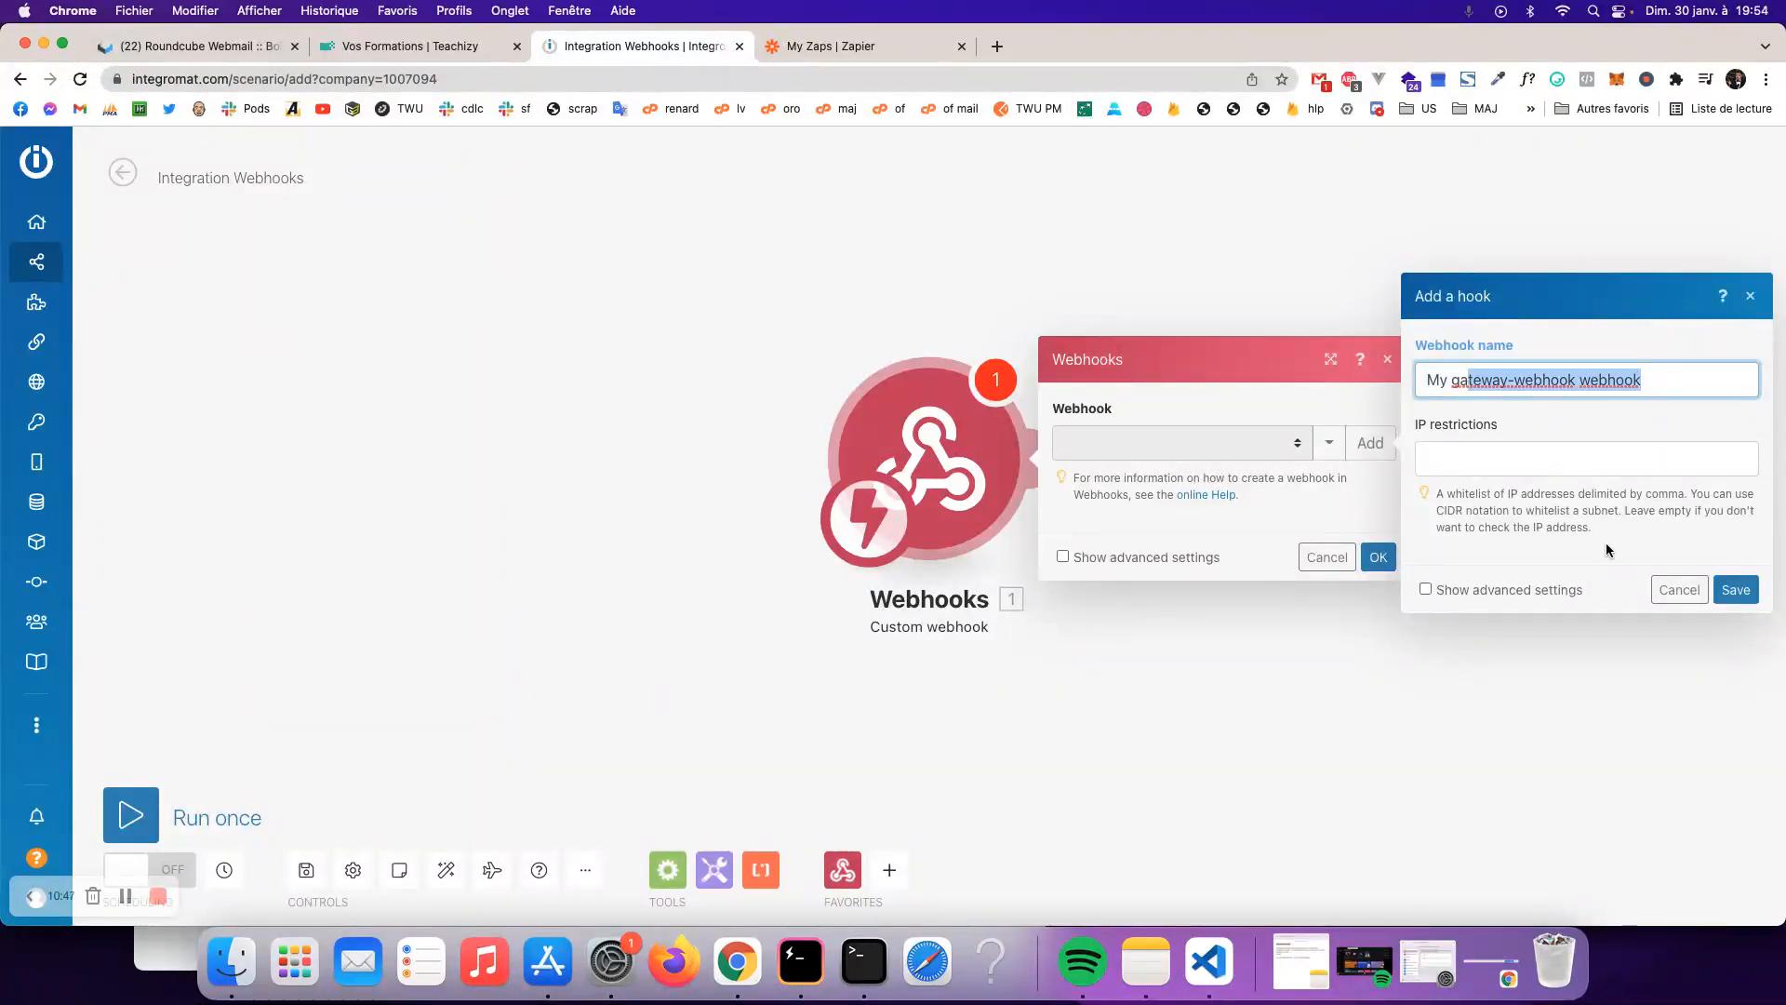
left_click(1732, 593)
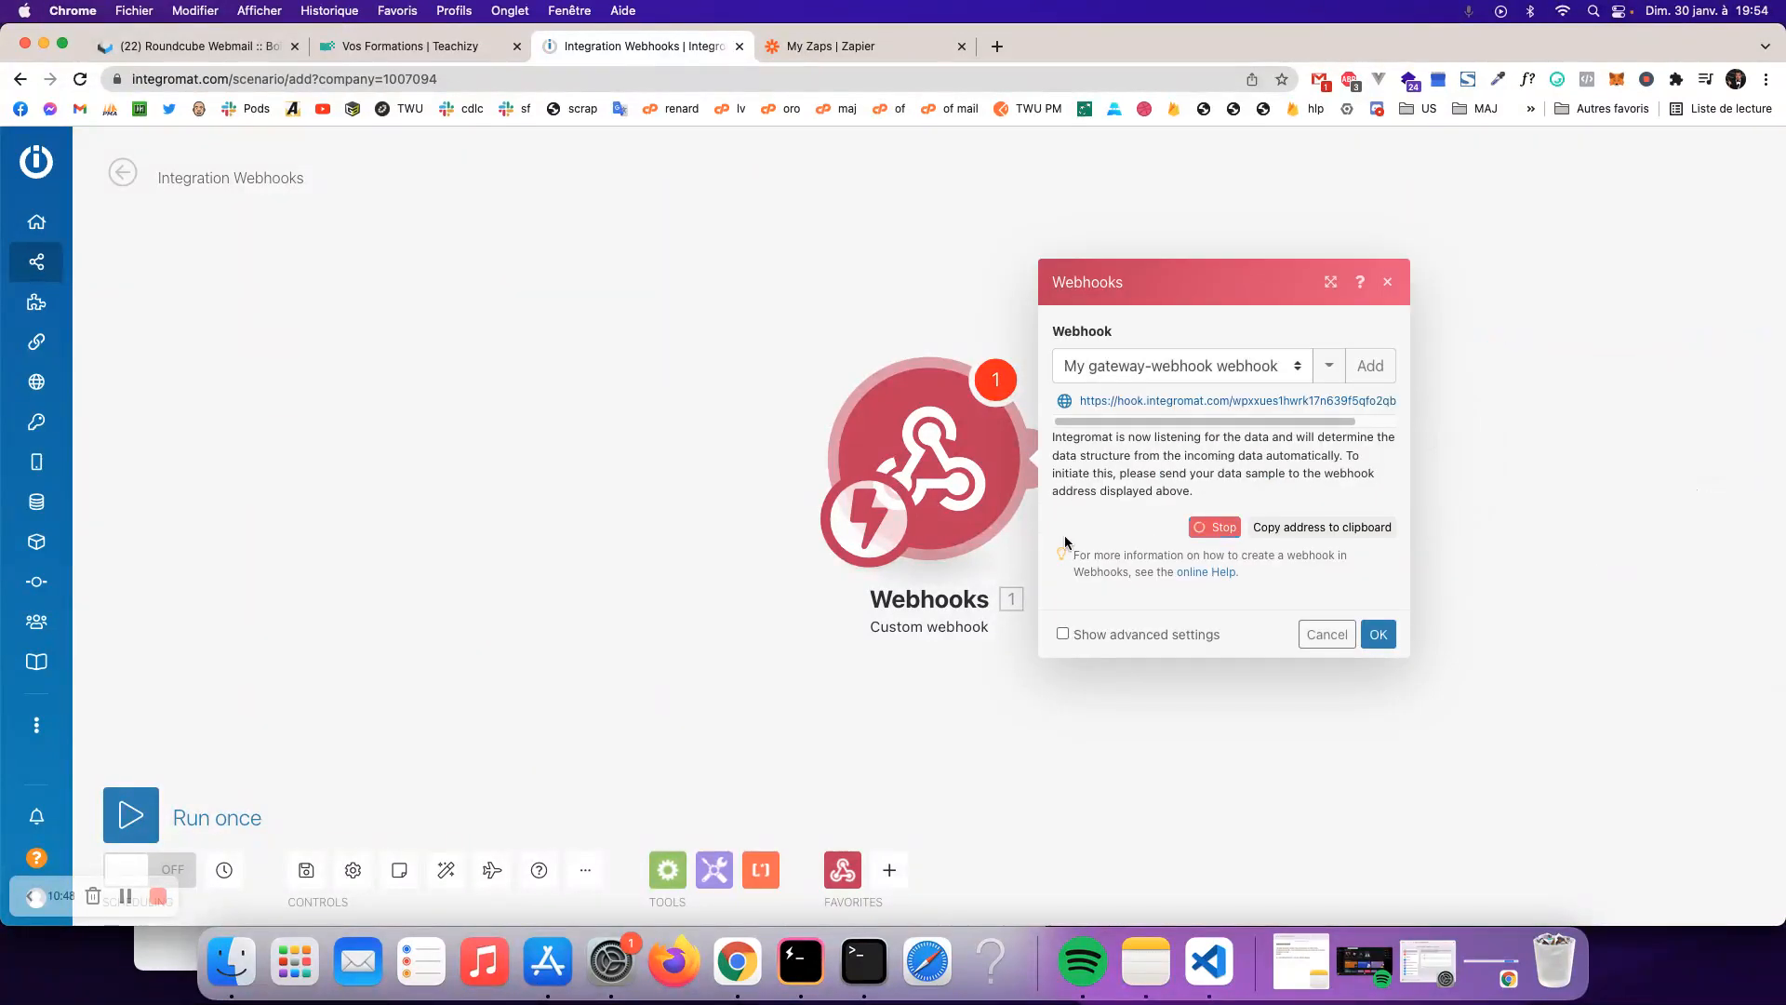
left_click(1292, 528)
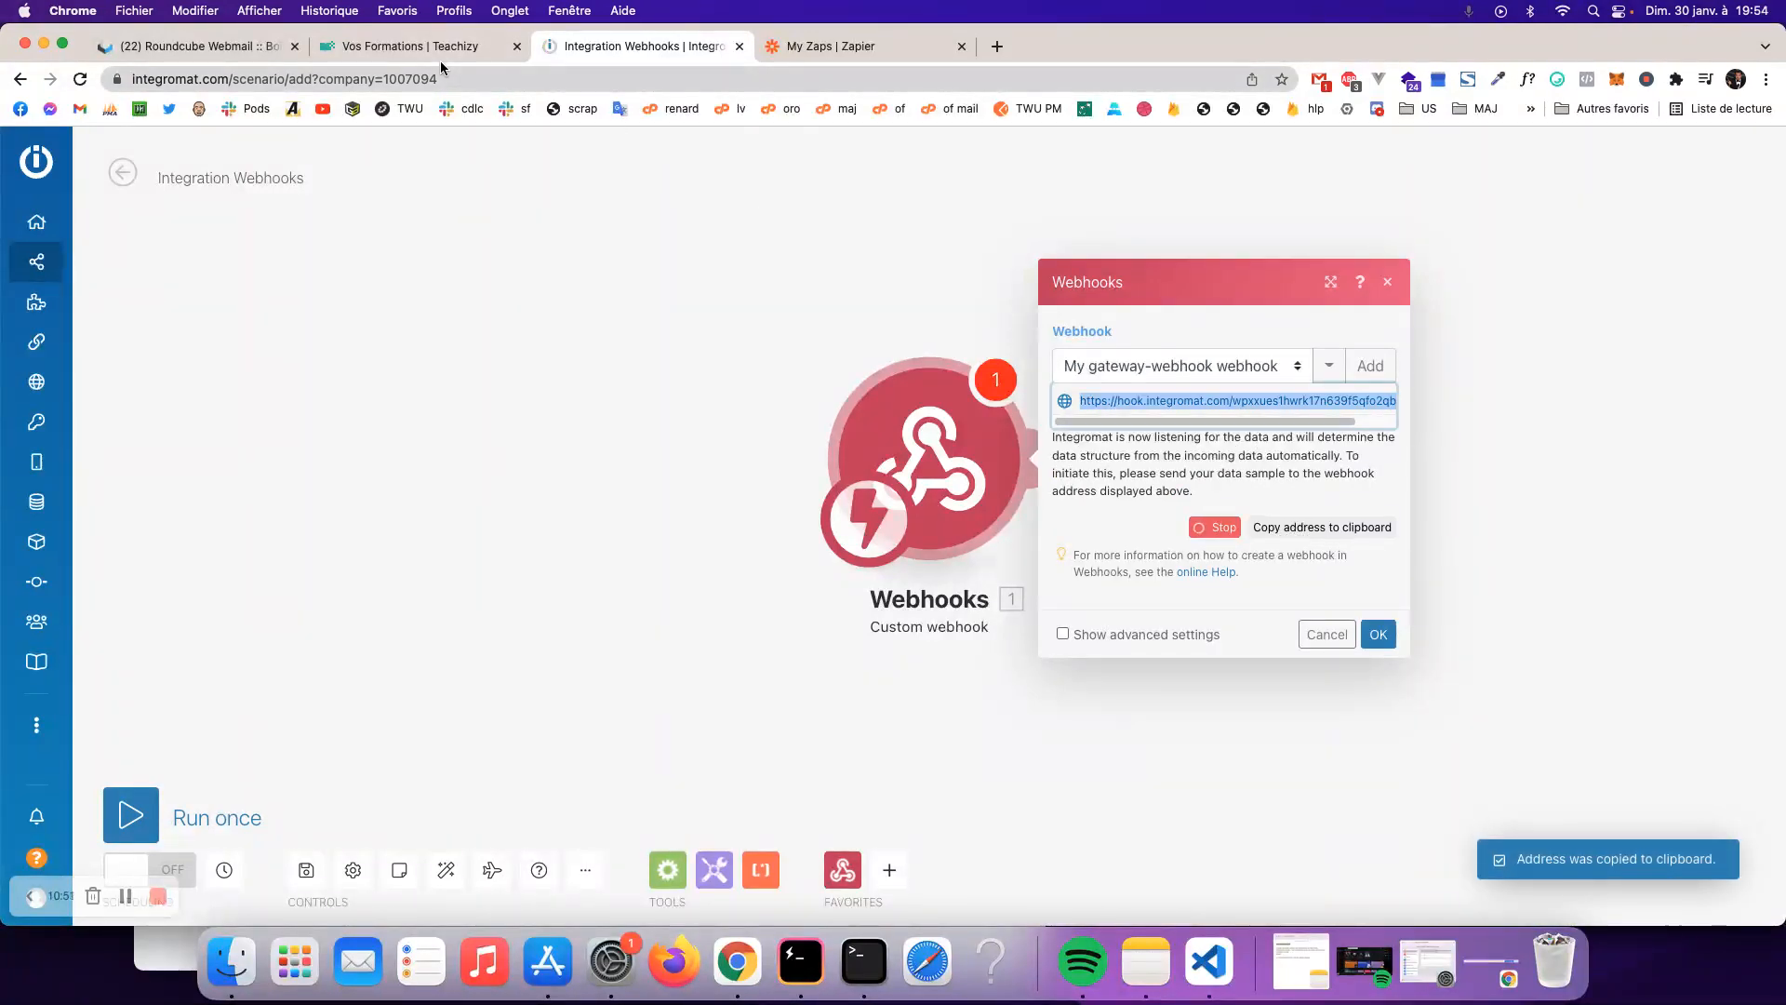
left_click(423, 47)
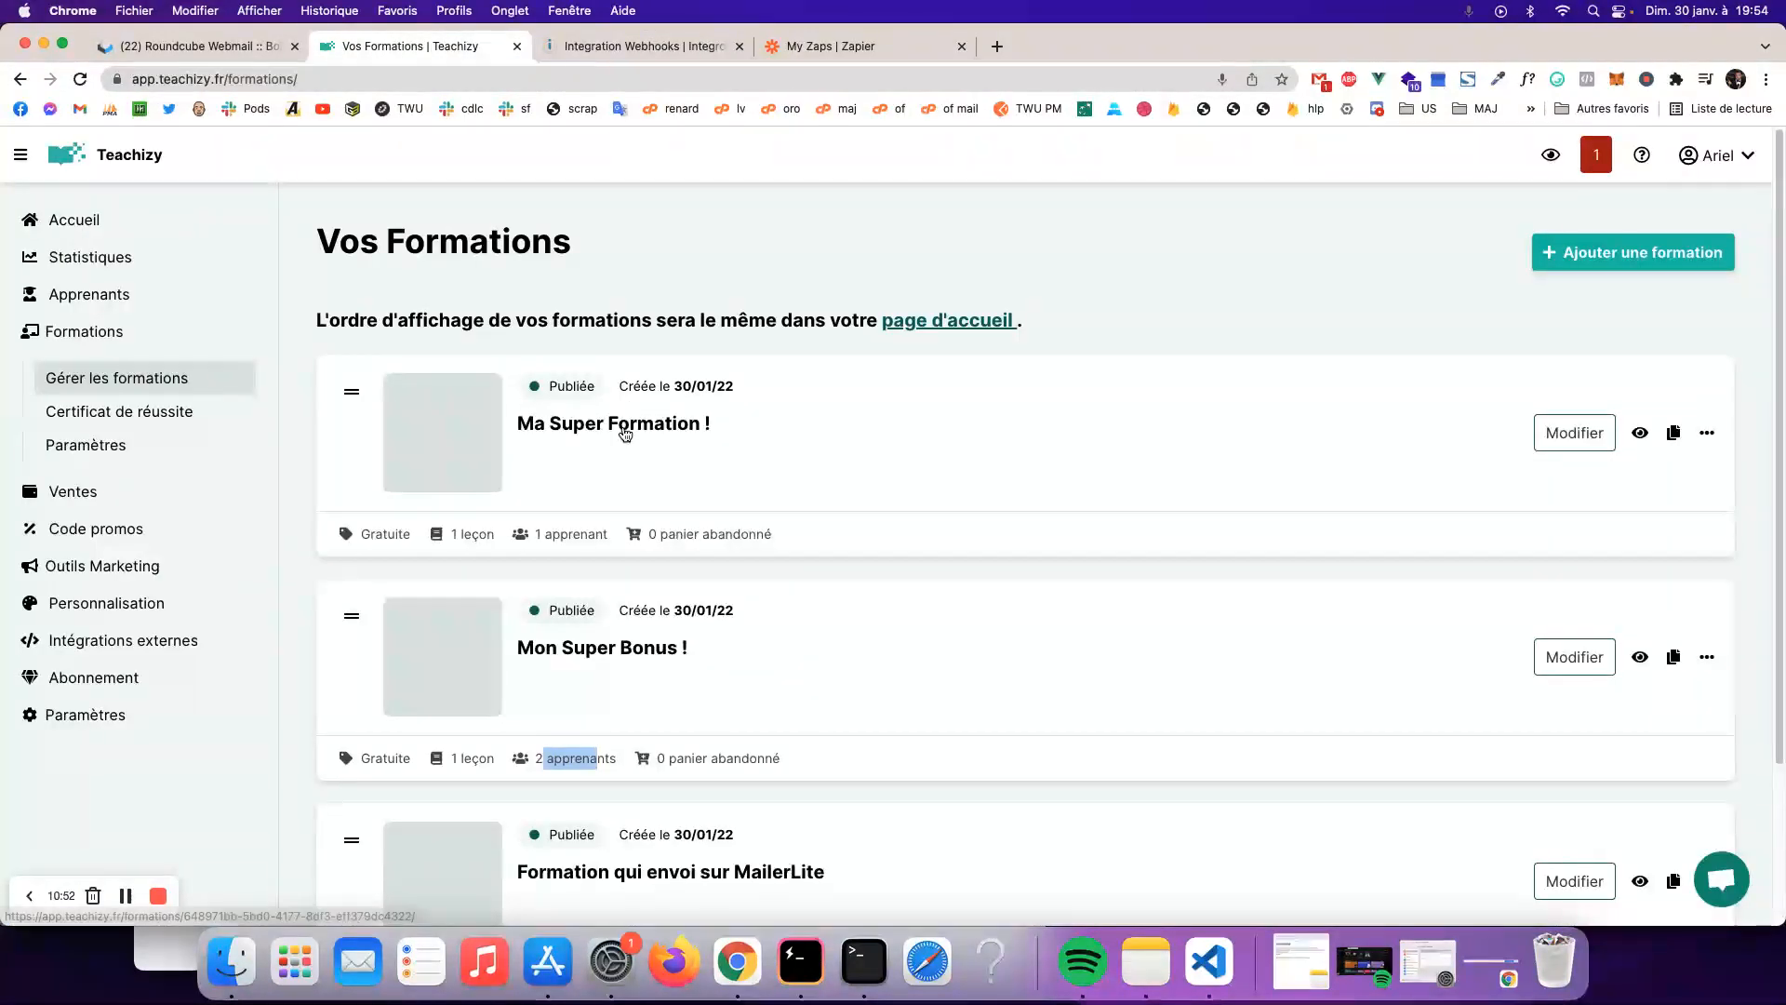
- Replace the Ma Super Formation ! learner-signup webhook address with the copied Integromat address
left_click(620, 425)
left_click(421, 380)
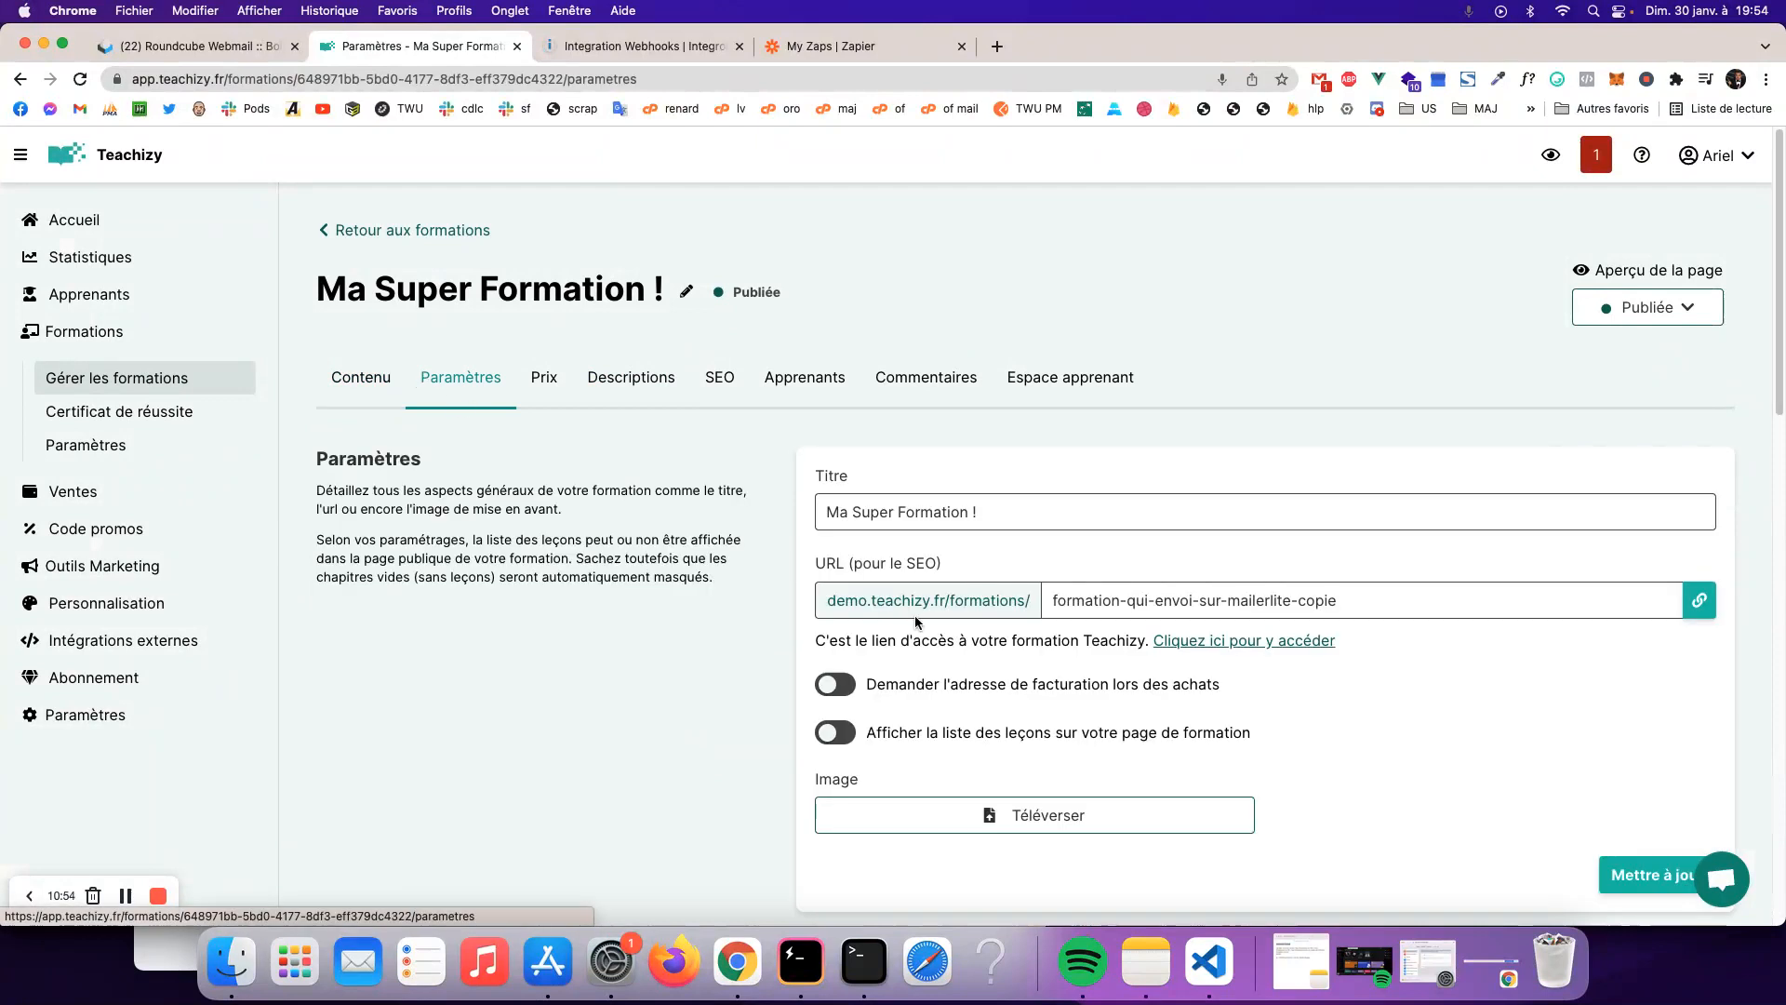
scroll(930, 614, "down", 10)
left_click(1031, 543)
key("ctrl+a")
key("super+v")
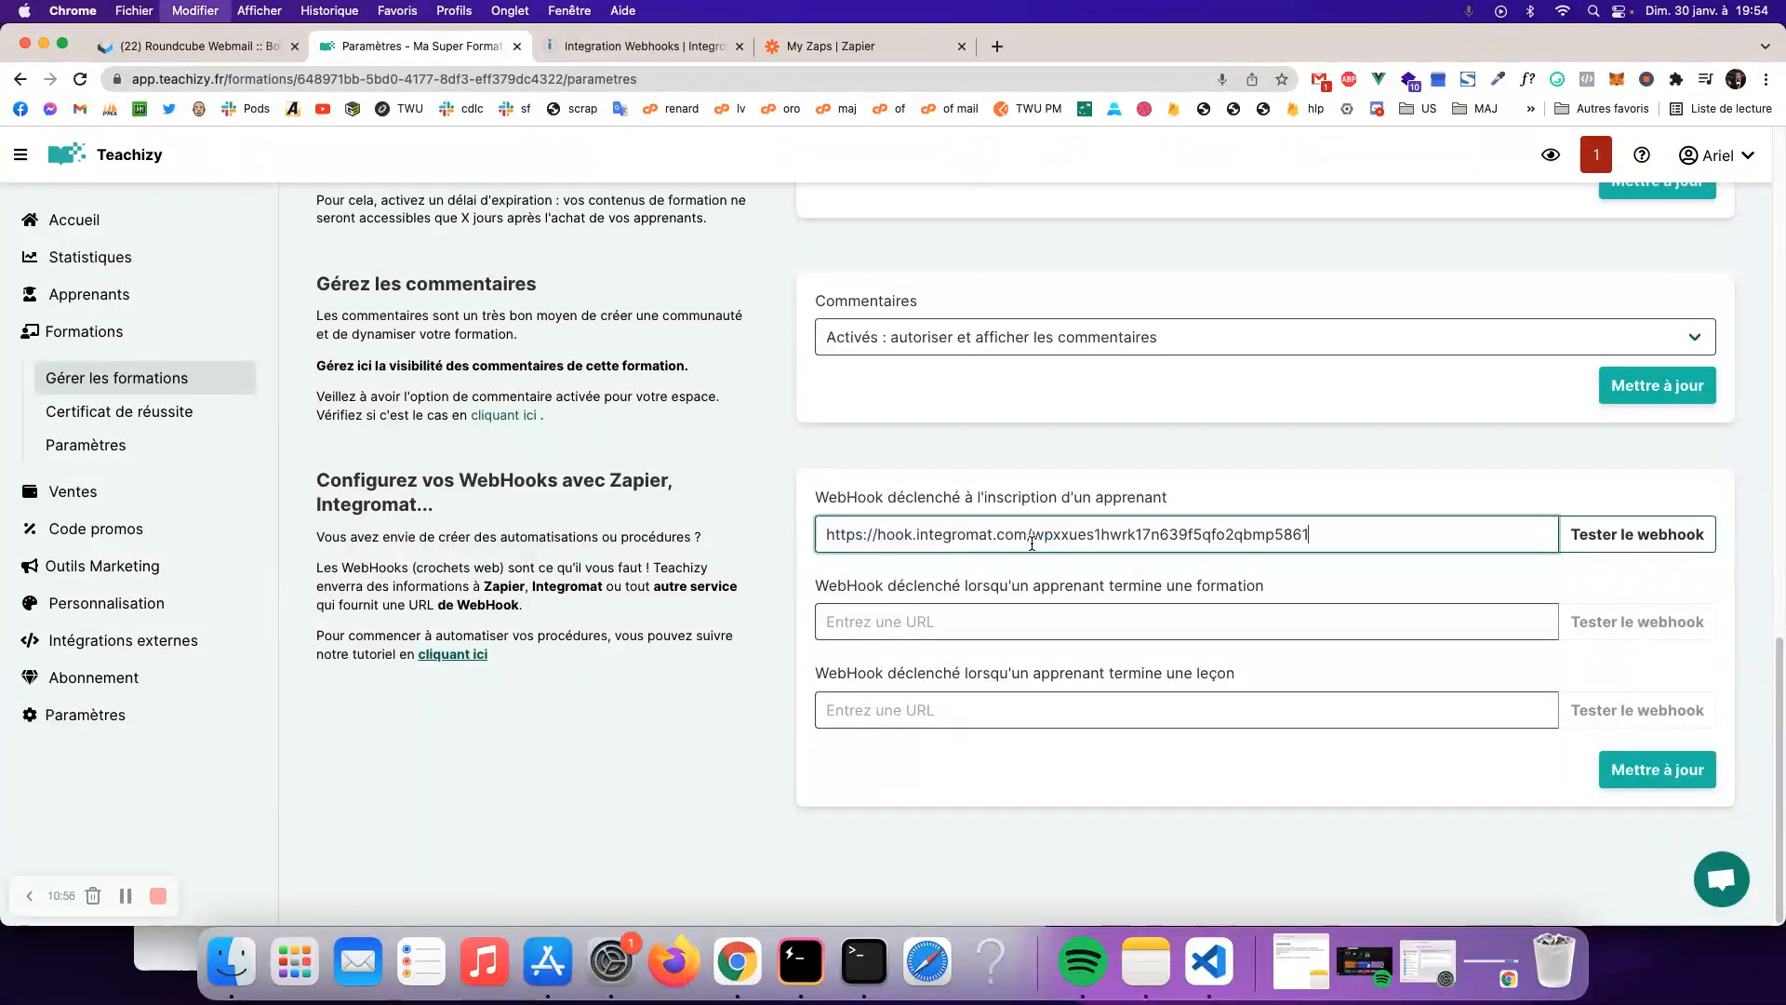
- Send a test to the signup webhook and dismiss the success confirmation
left_click(1626, 545)
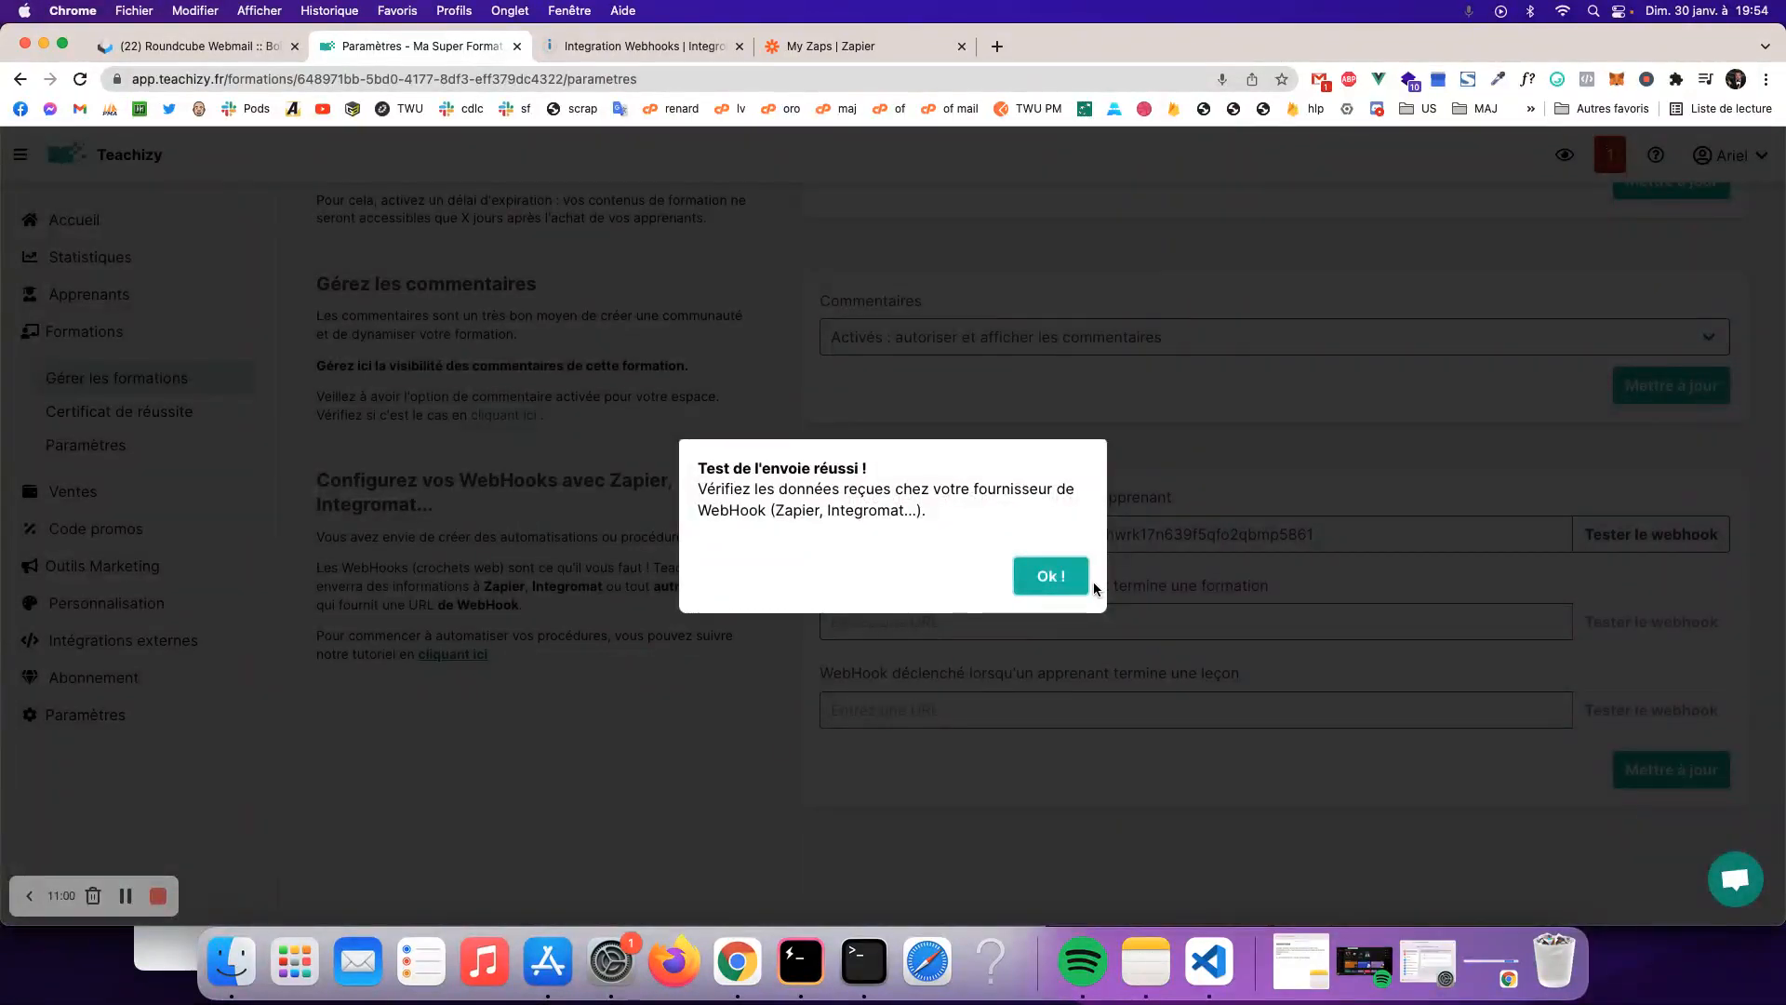
left_click(1074, 582)
left_click(619, 45)
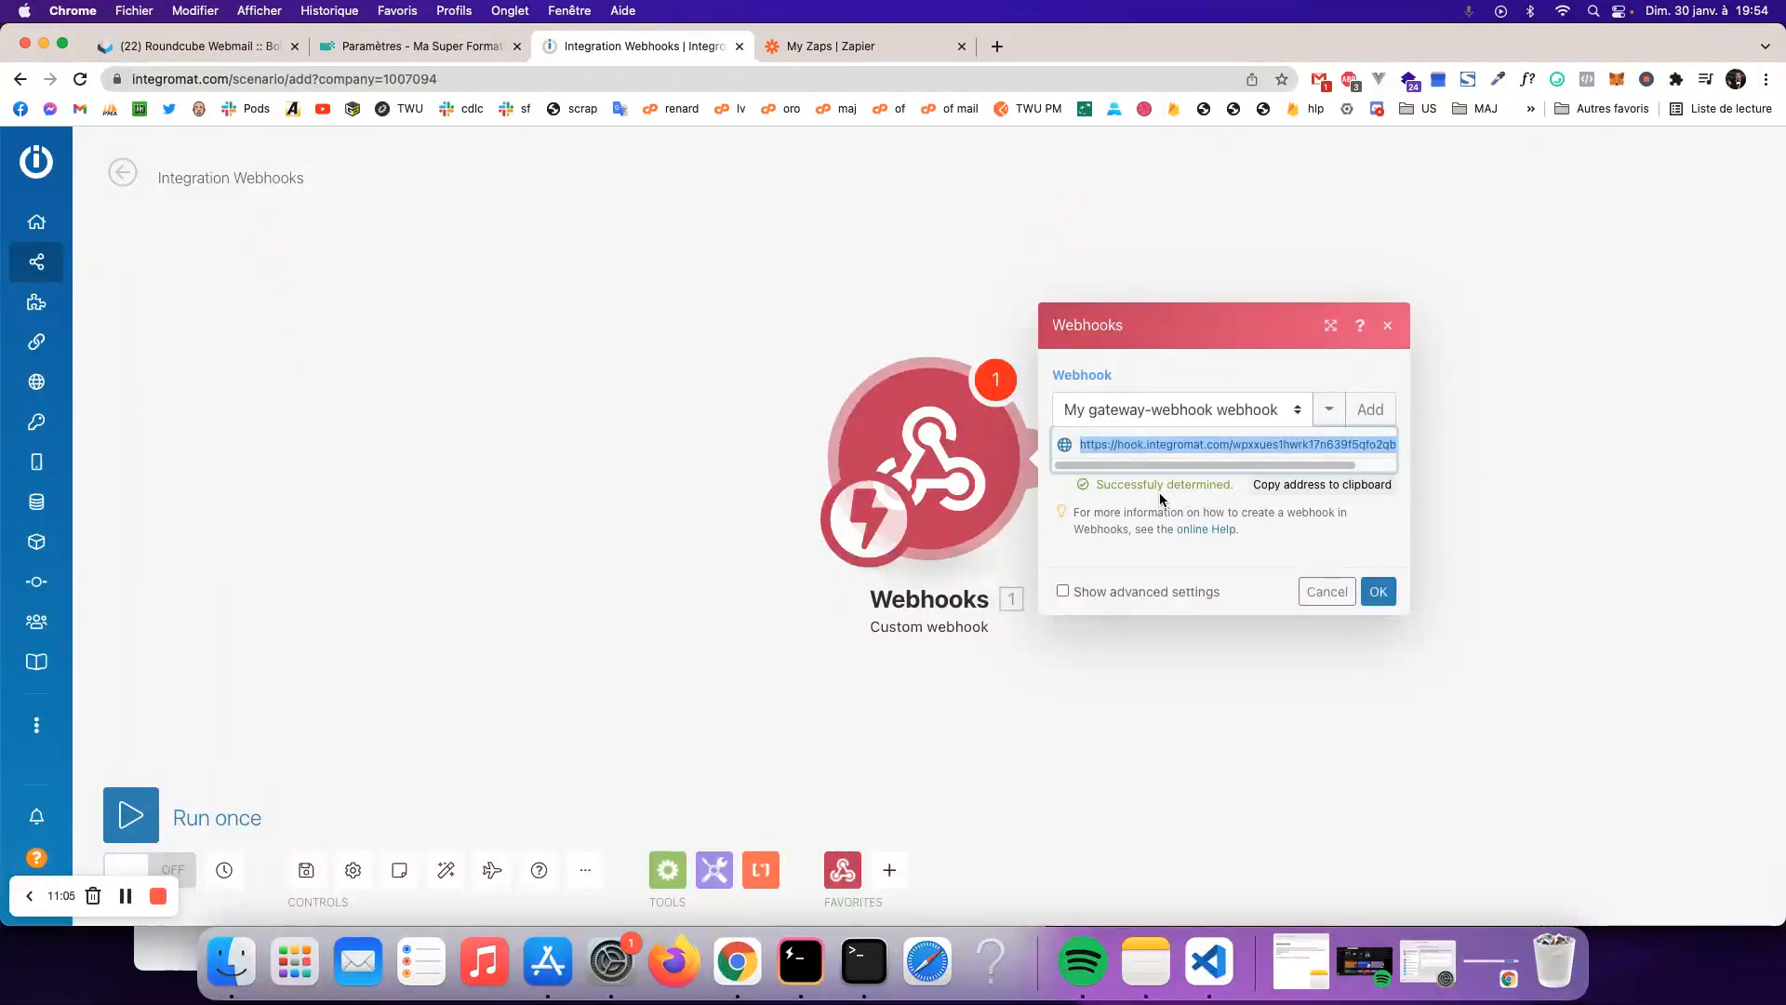
- Confirm the custom webhook trigger and start adding a module after it
left_click_drag(1096, 484, 1218, 482)
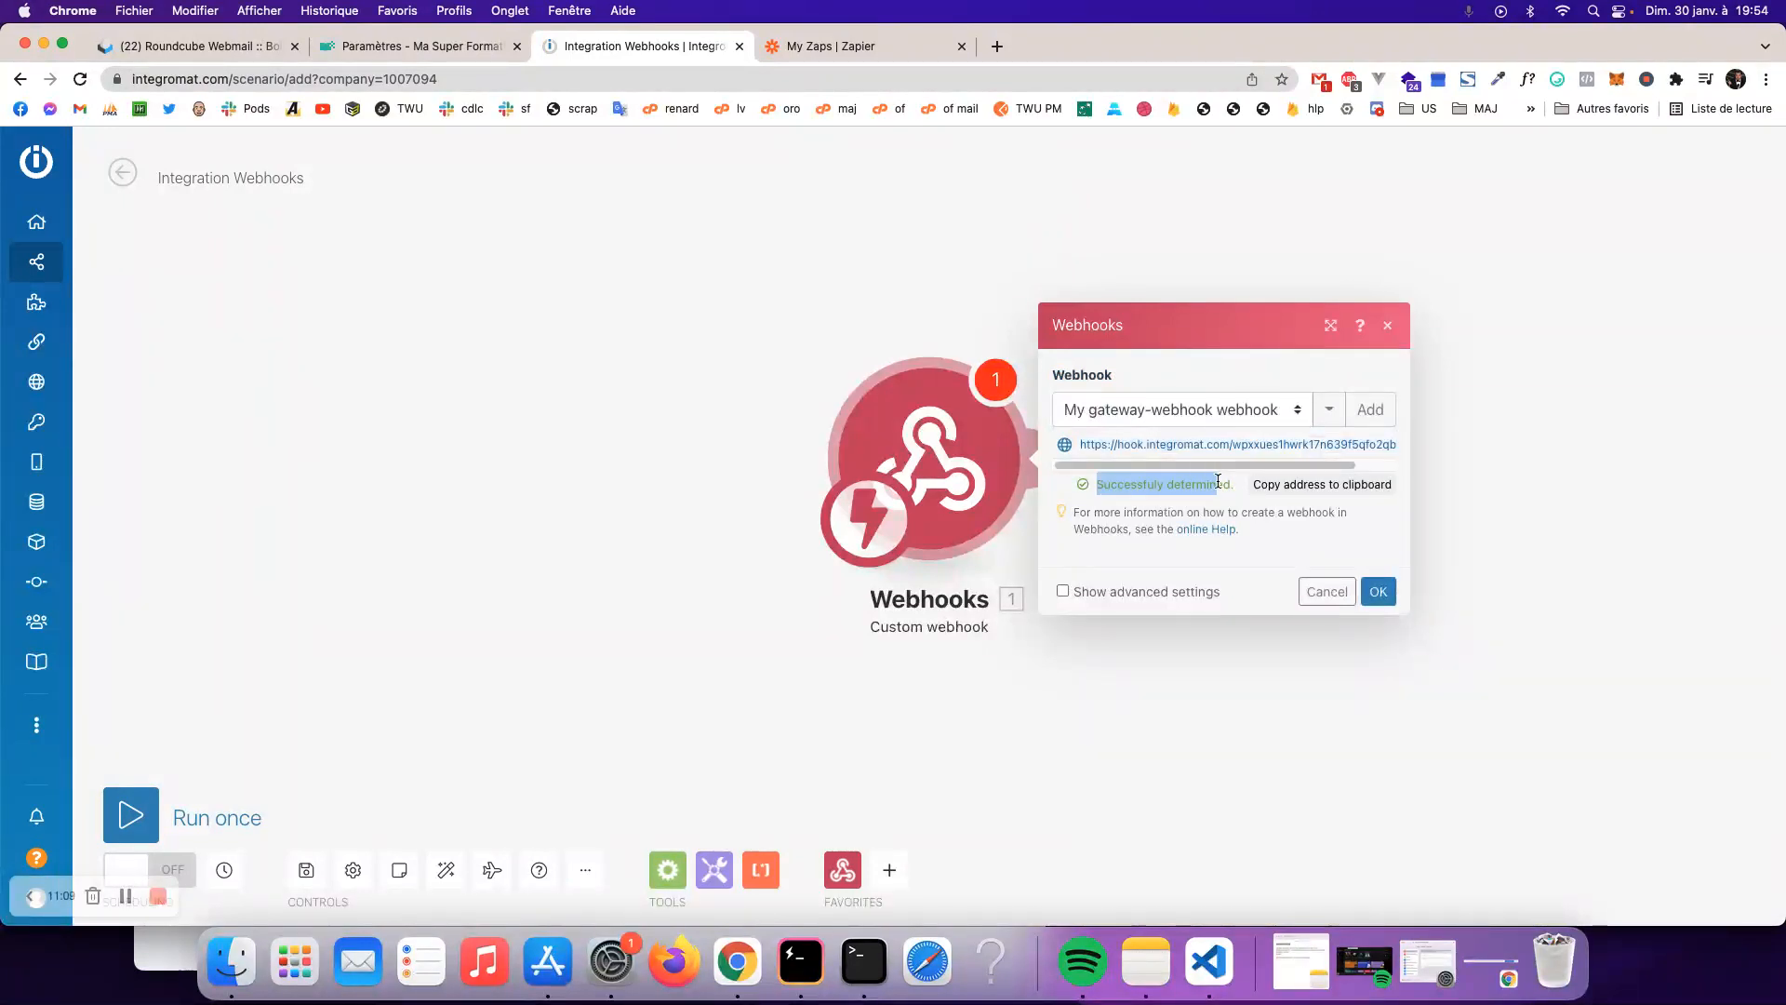
left_click(1378, 592)
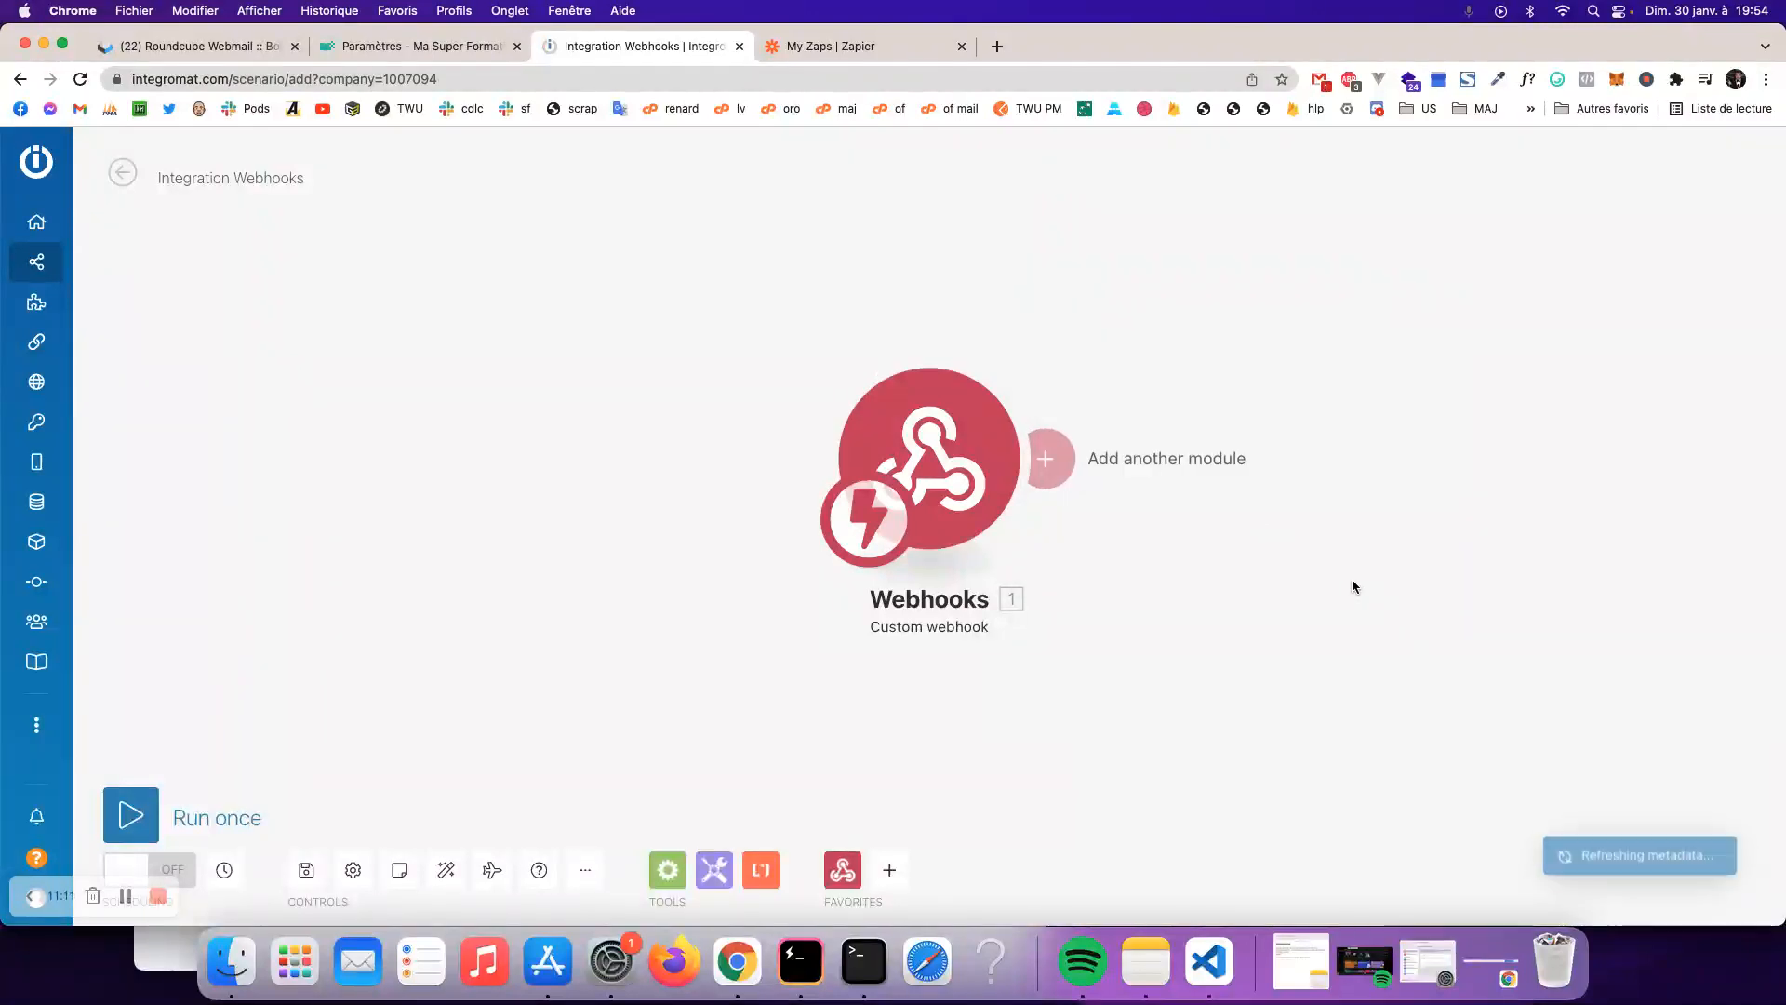
left_click(1309, 426)
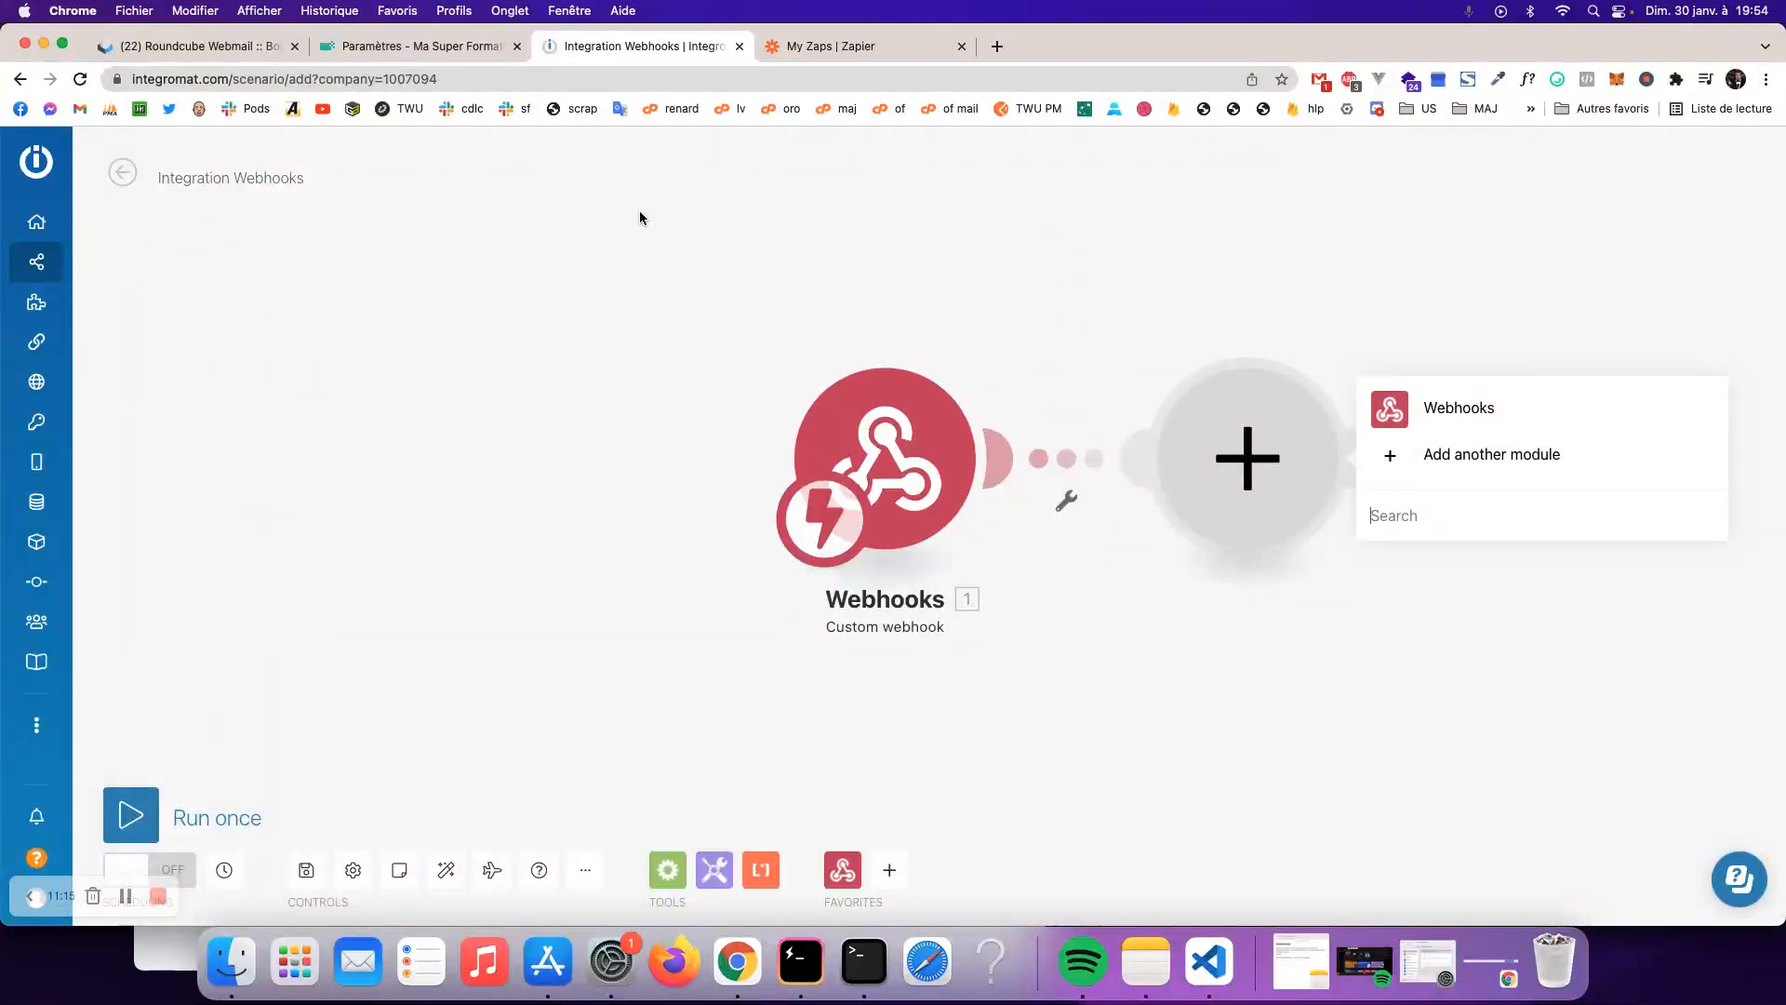
left_click(413, 48)
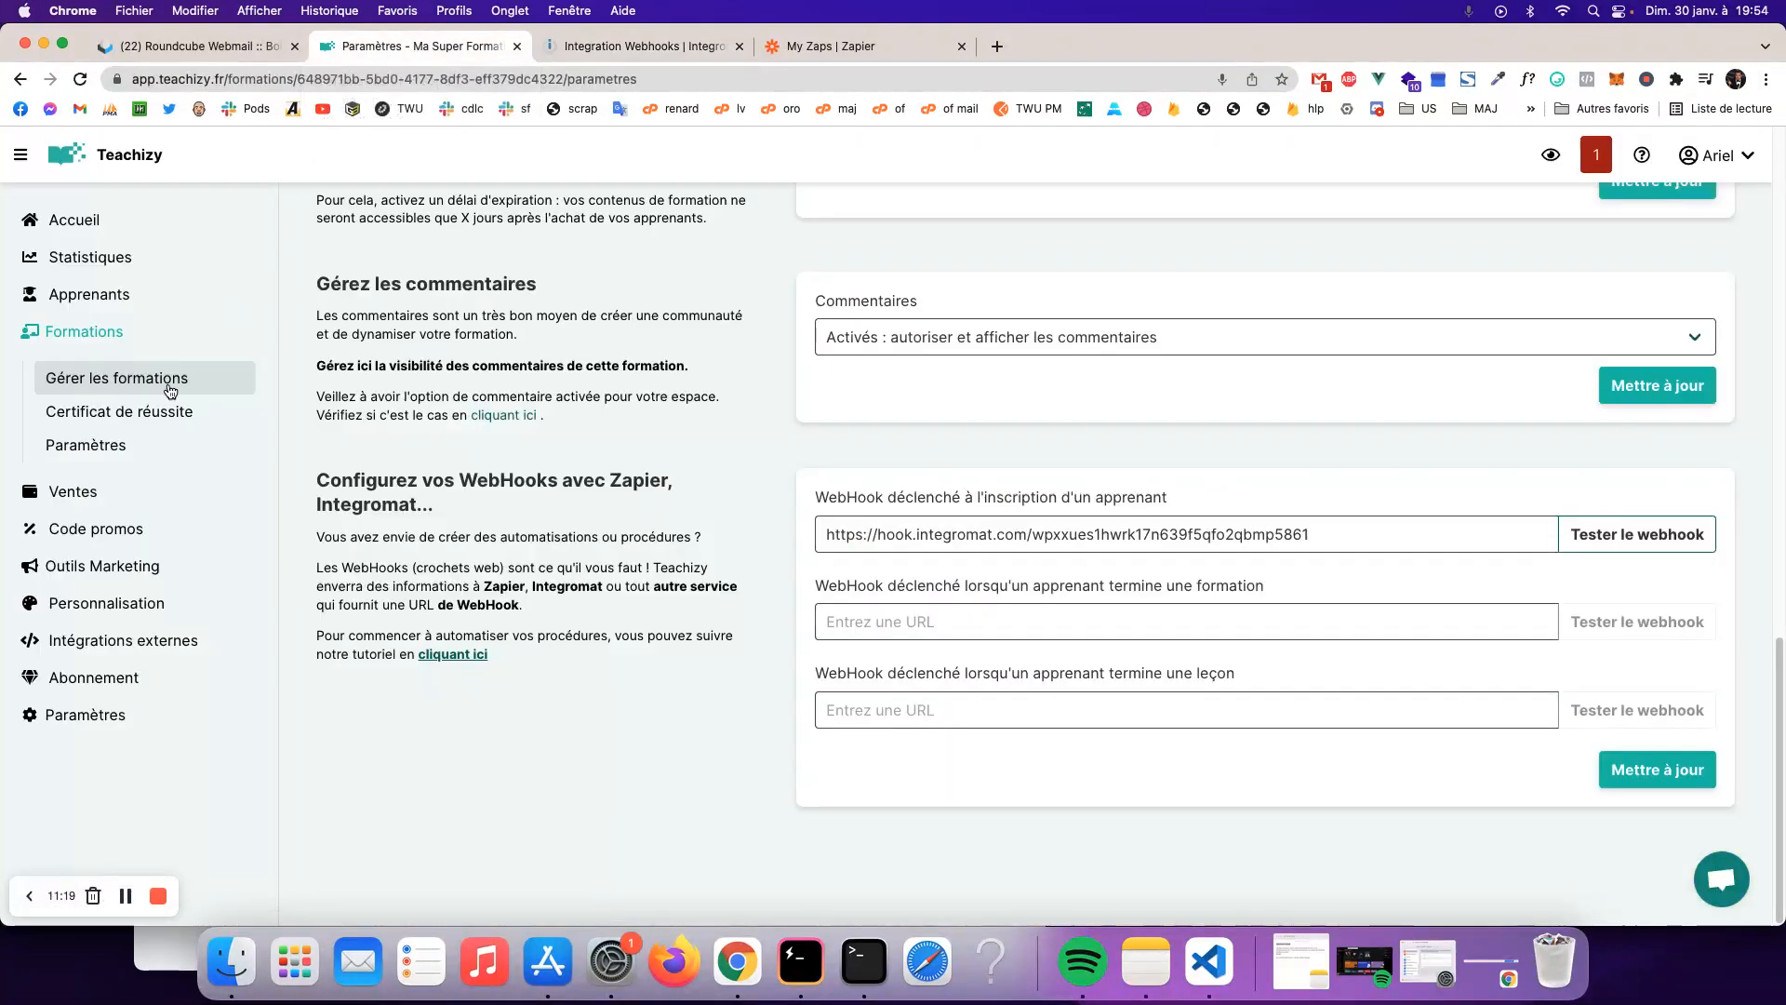
- Add the Teachizy app to the Integromat inventory via the private link under Automatisations
left_click(121, 565)
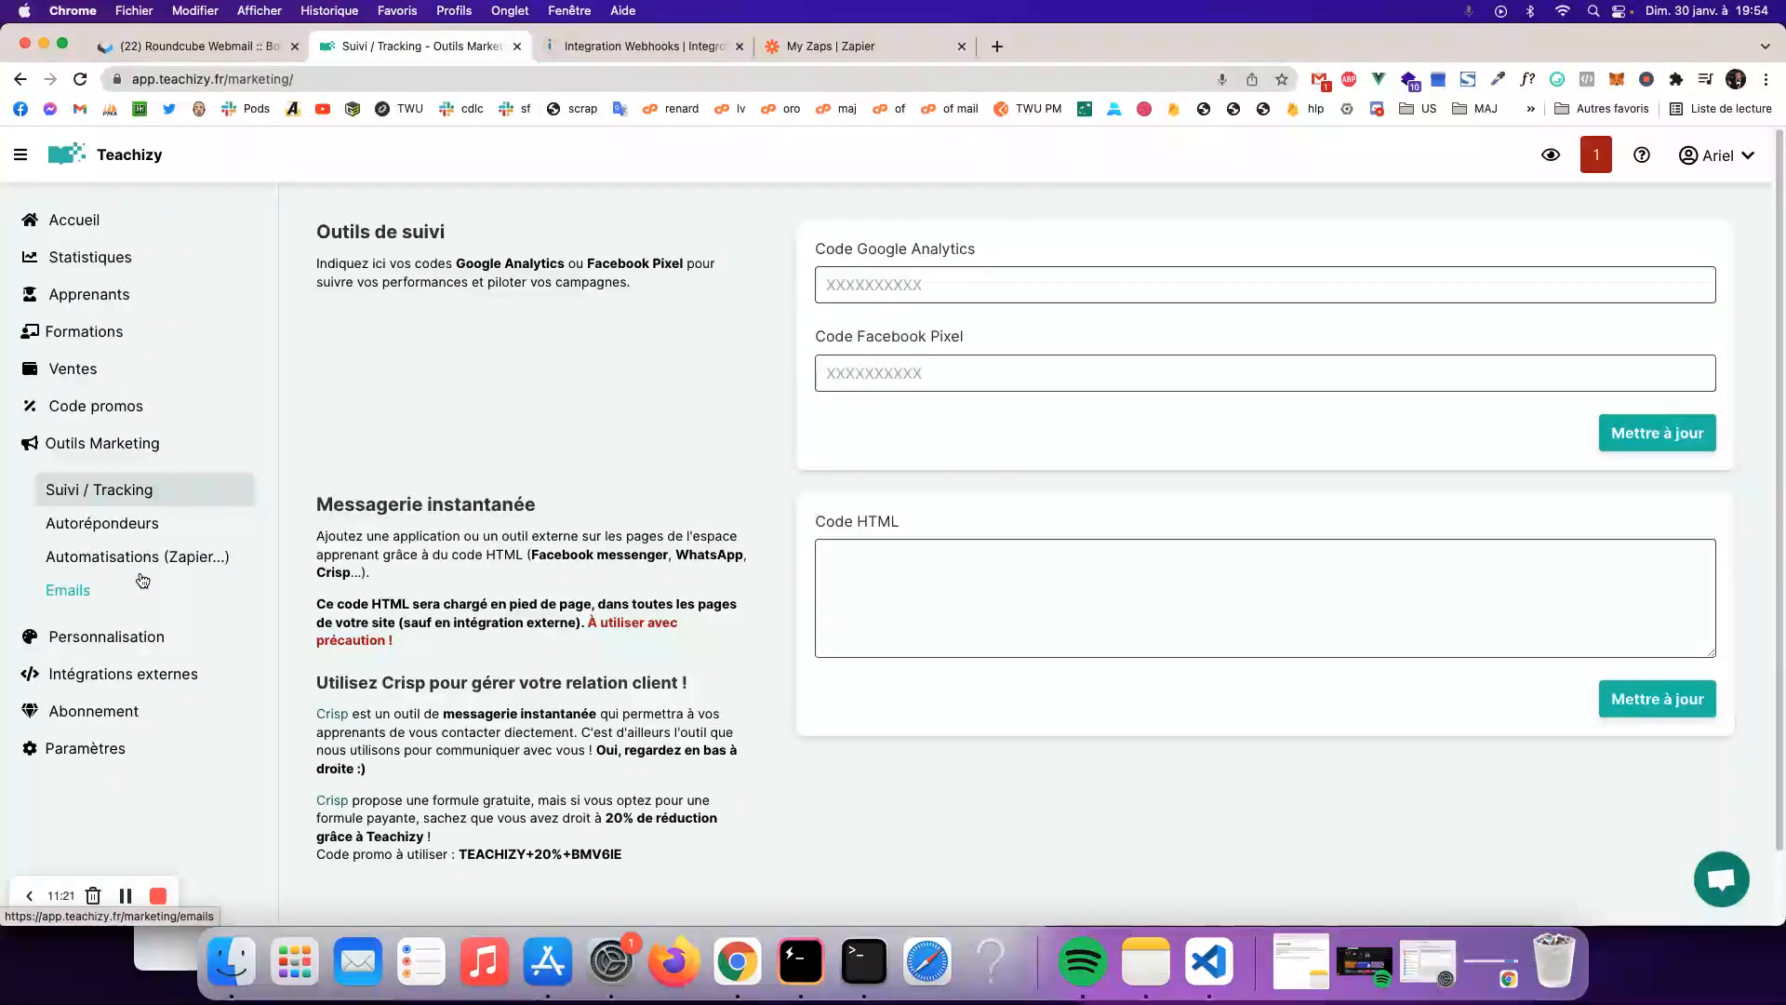
left_click(132, 560)
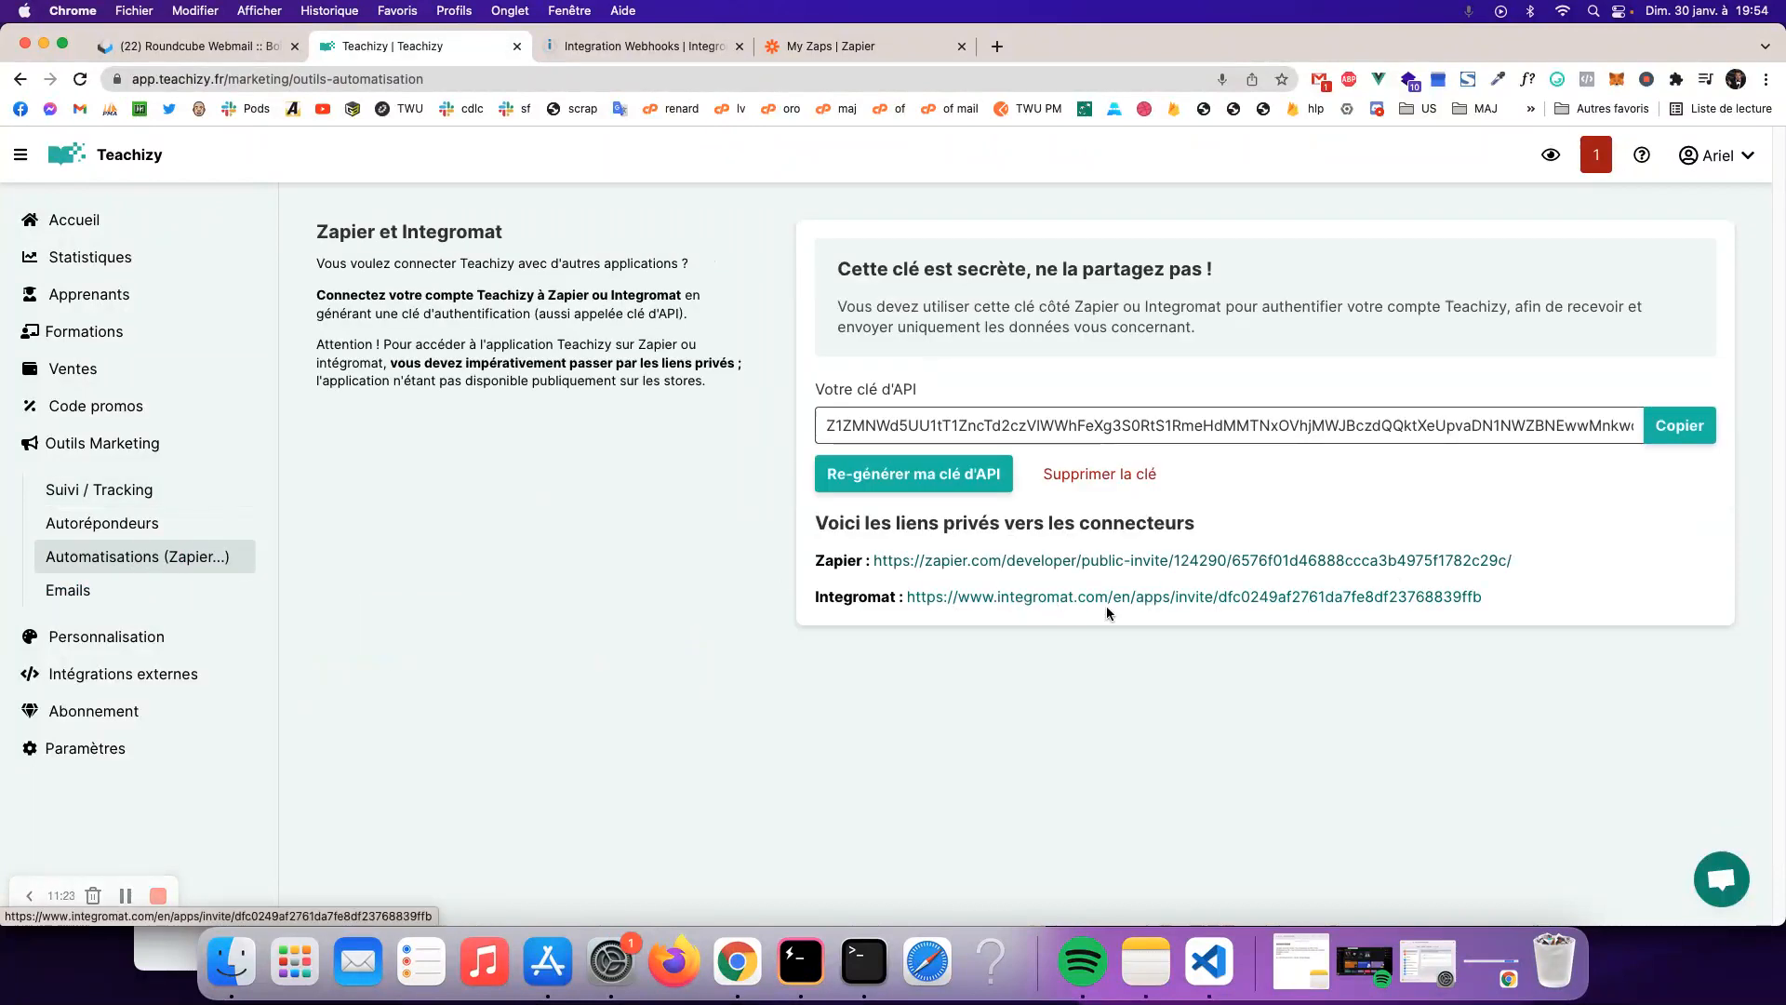
left_click(1023, 601)
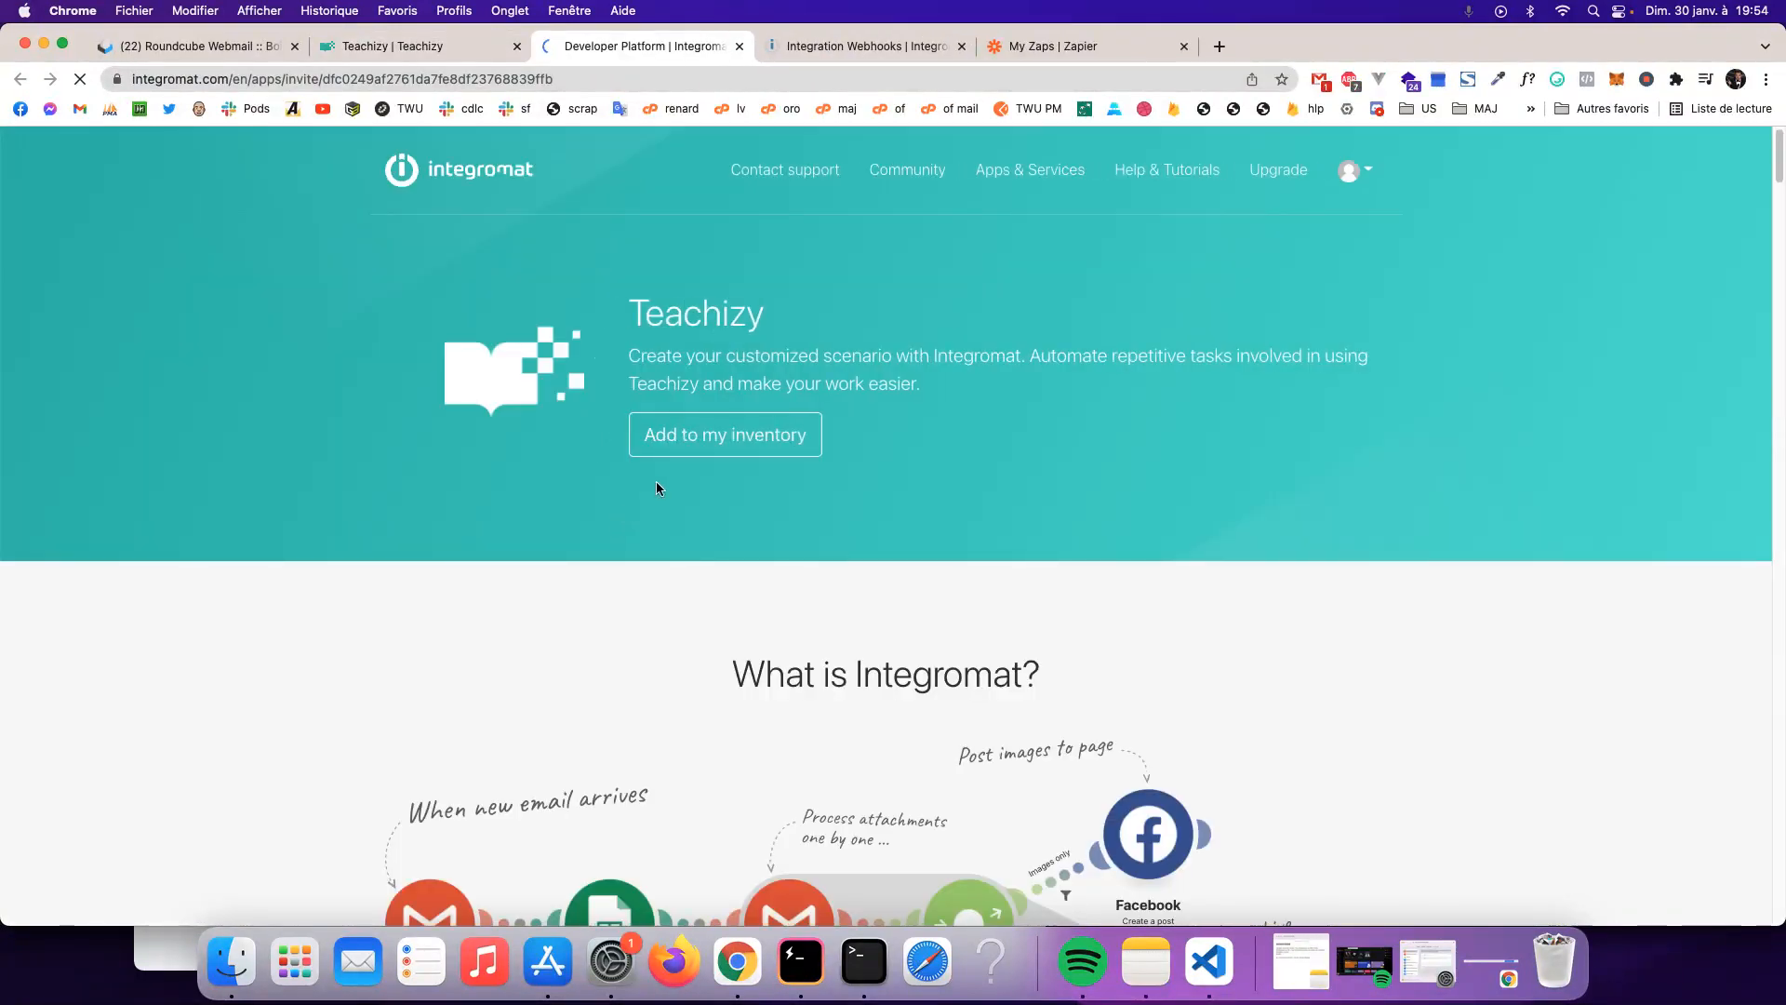
left_click(706, 437)
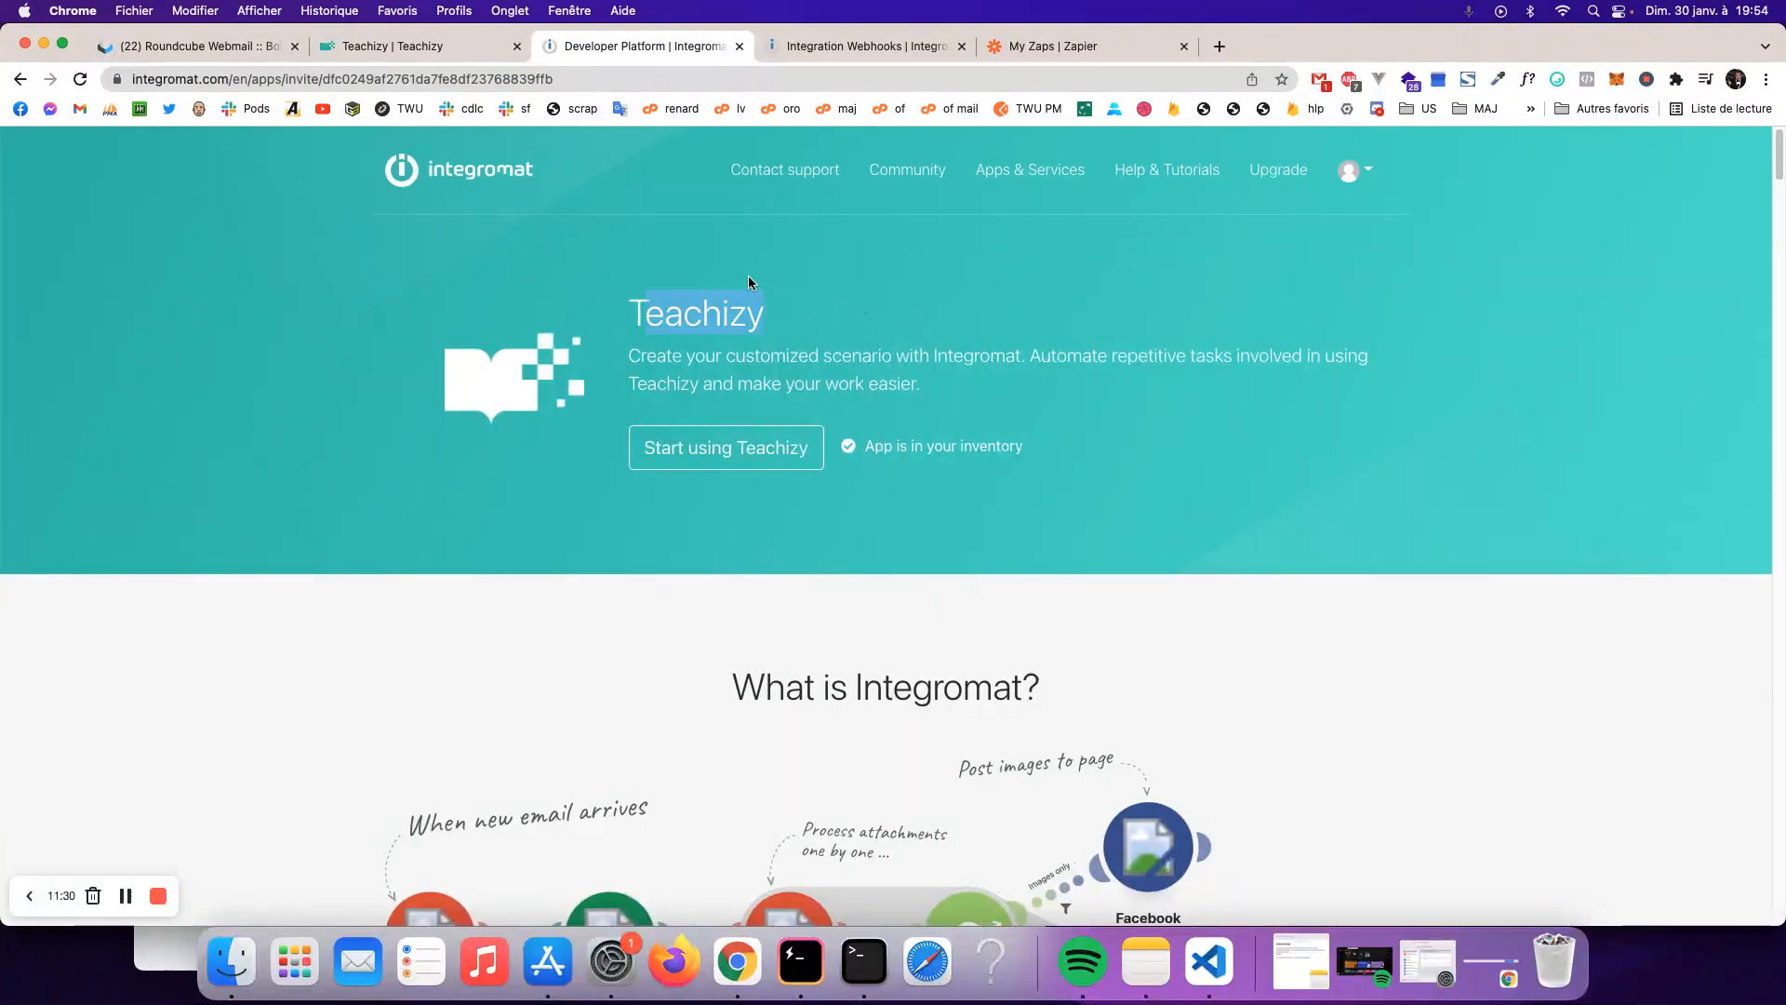
key("super+w")
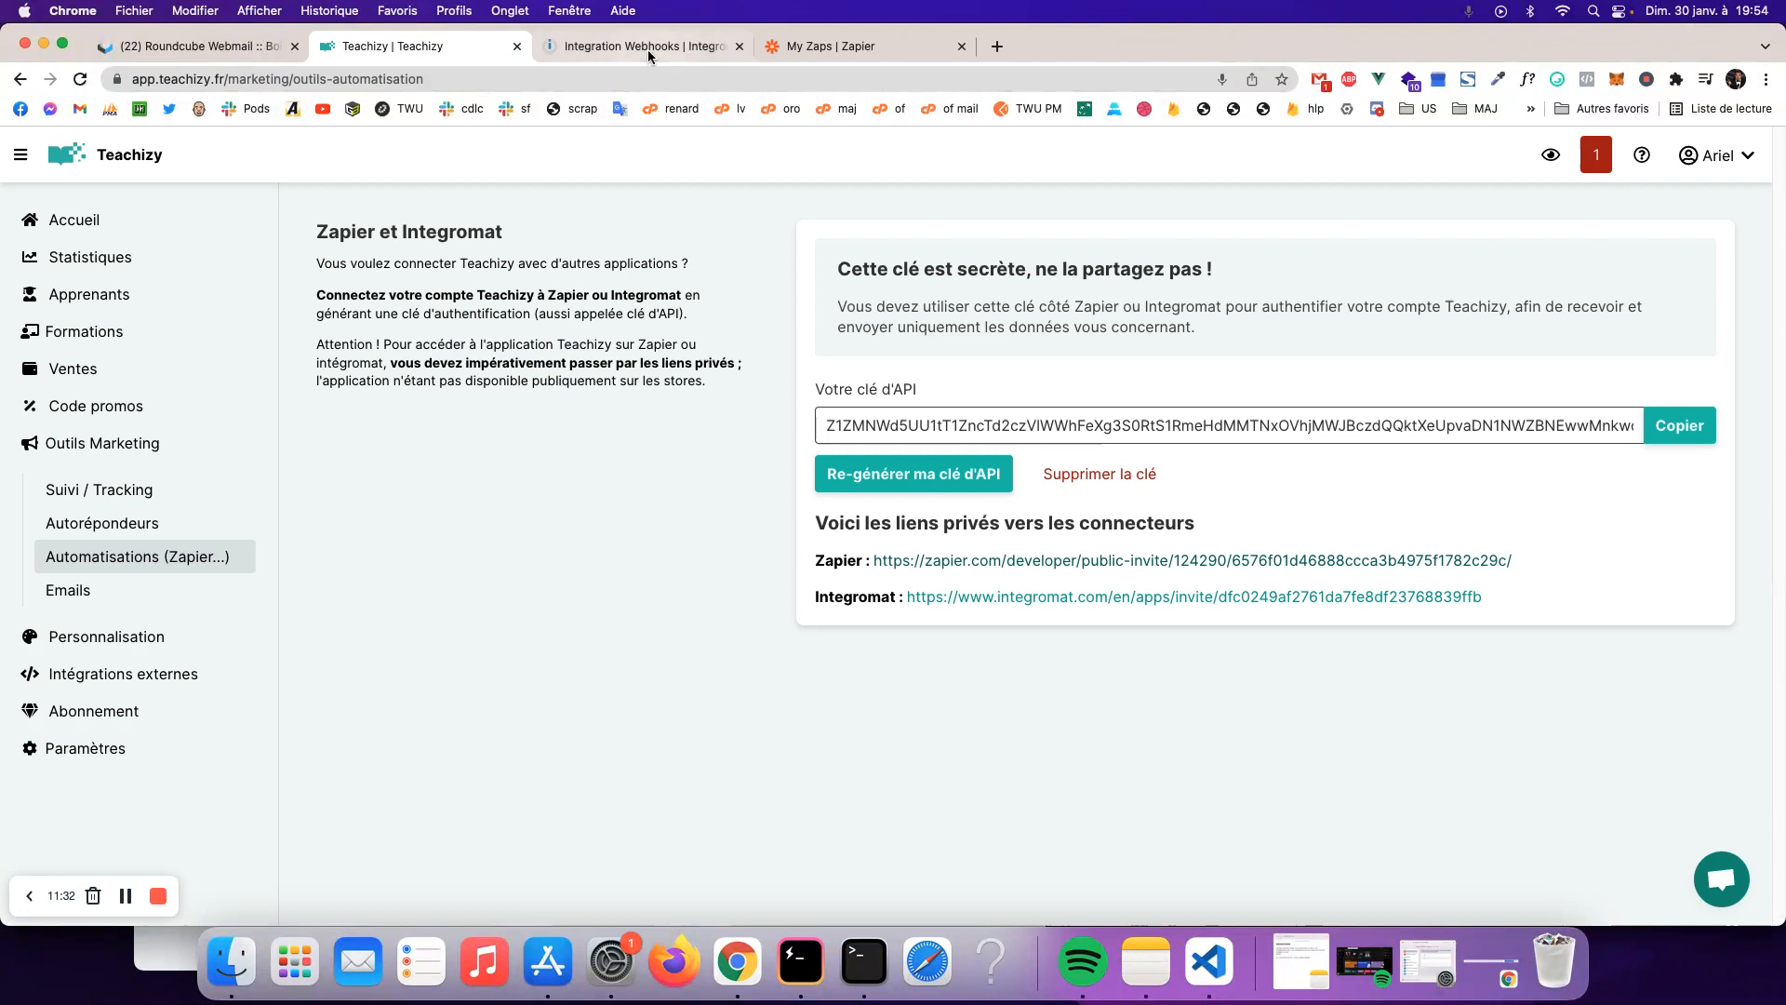
left_click(647, 48)
left_click(723, 333)
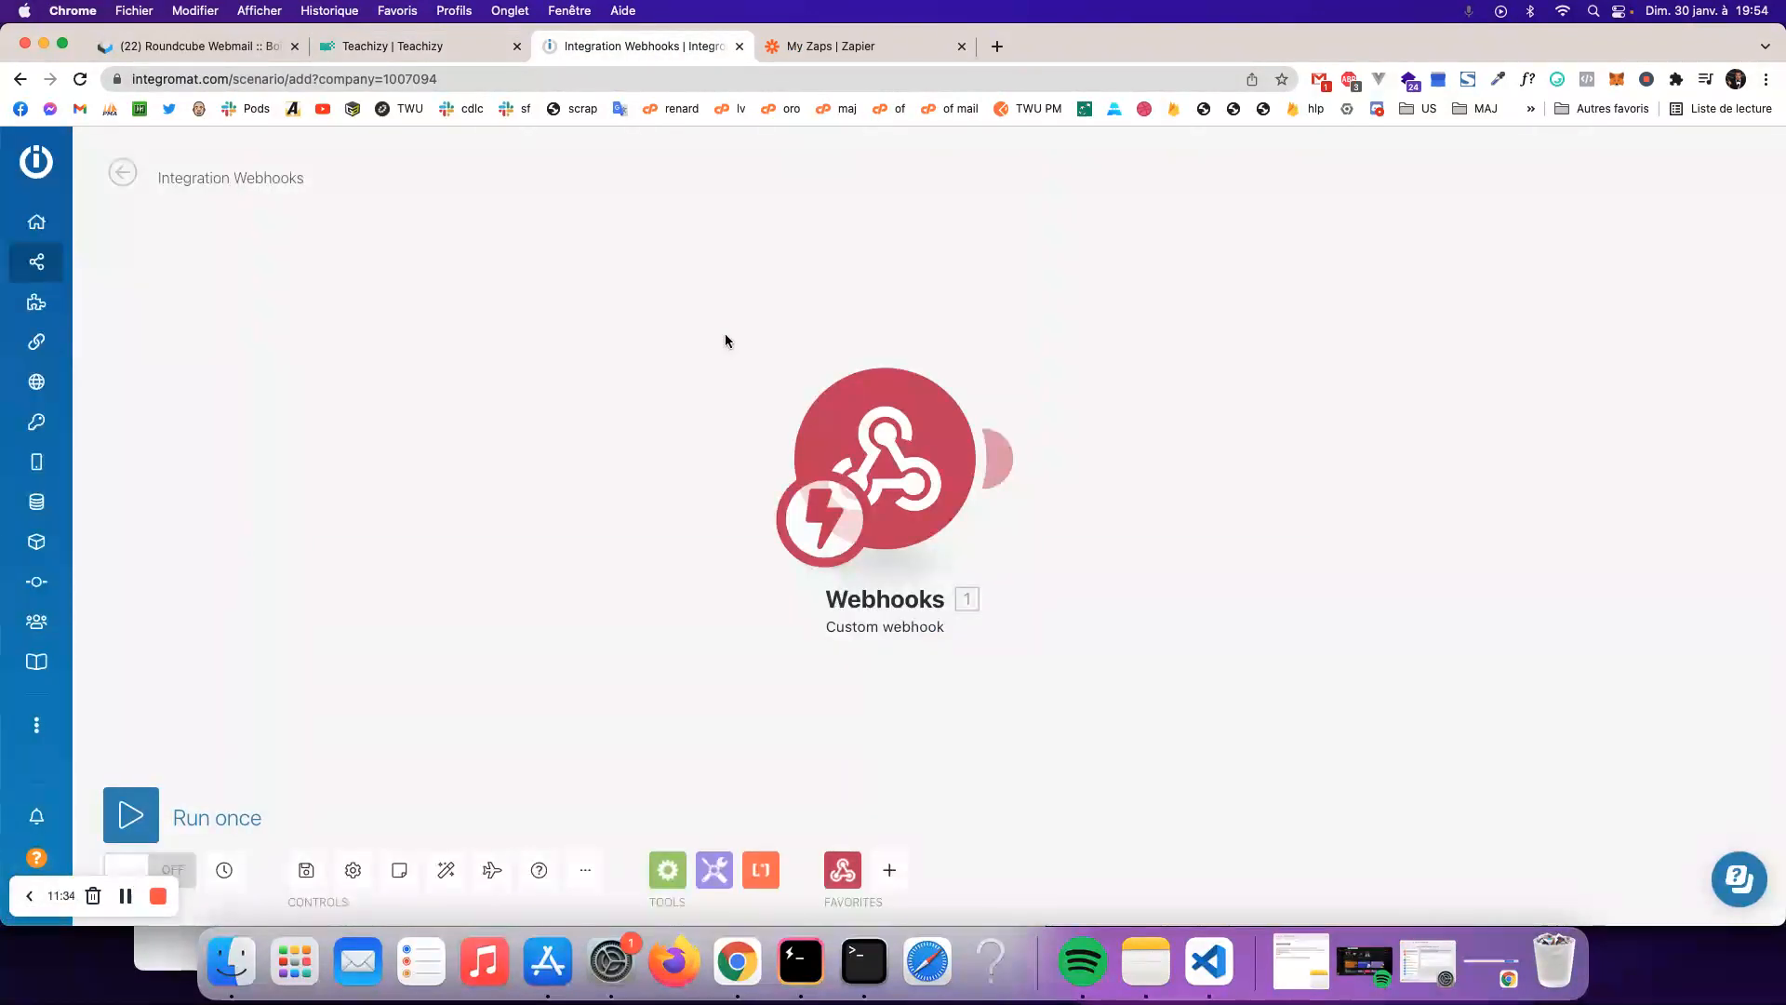
- Reload and quit the unsaved webhook scenario, then create a blank new scenario
key("super+r")
left_click(930, 373)
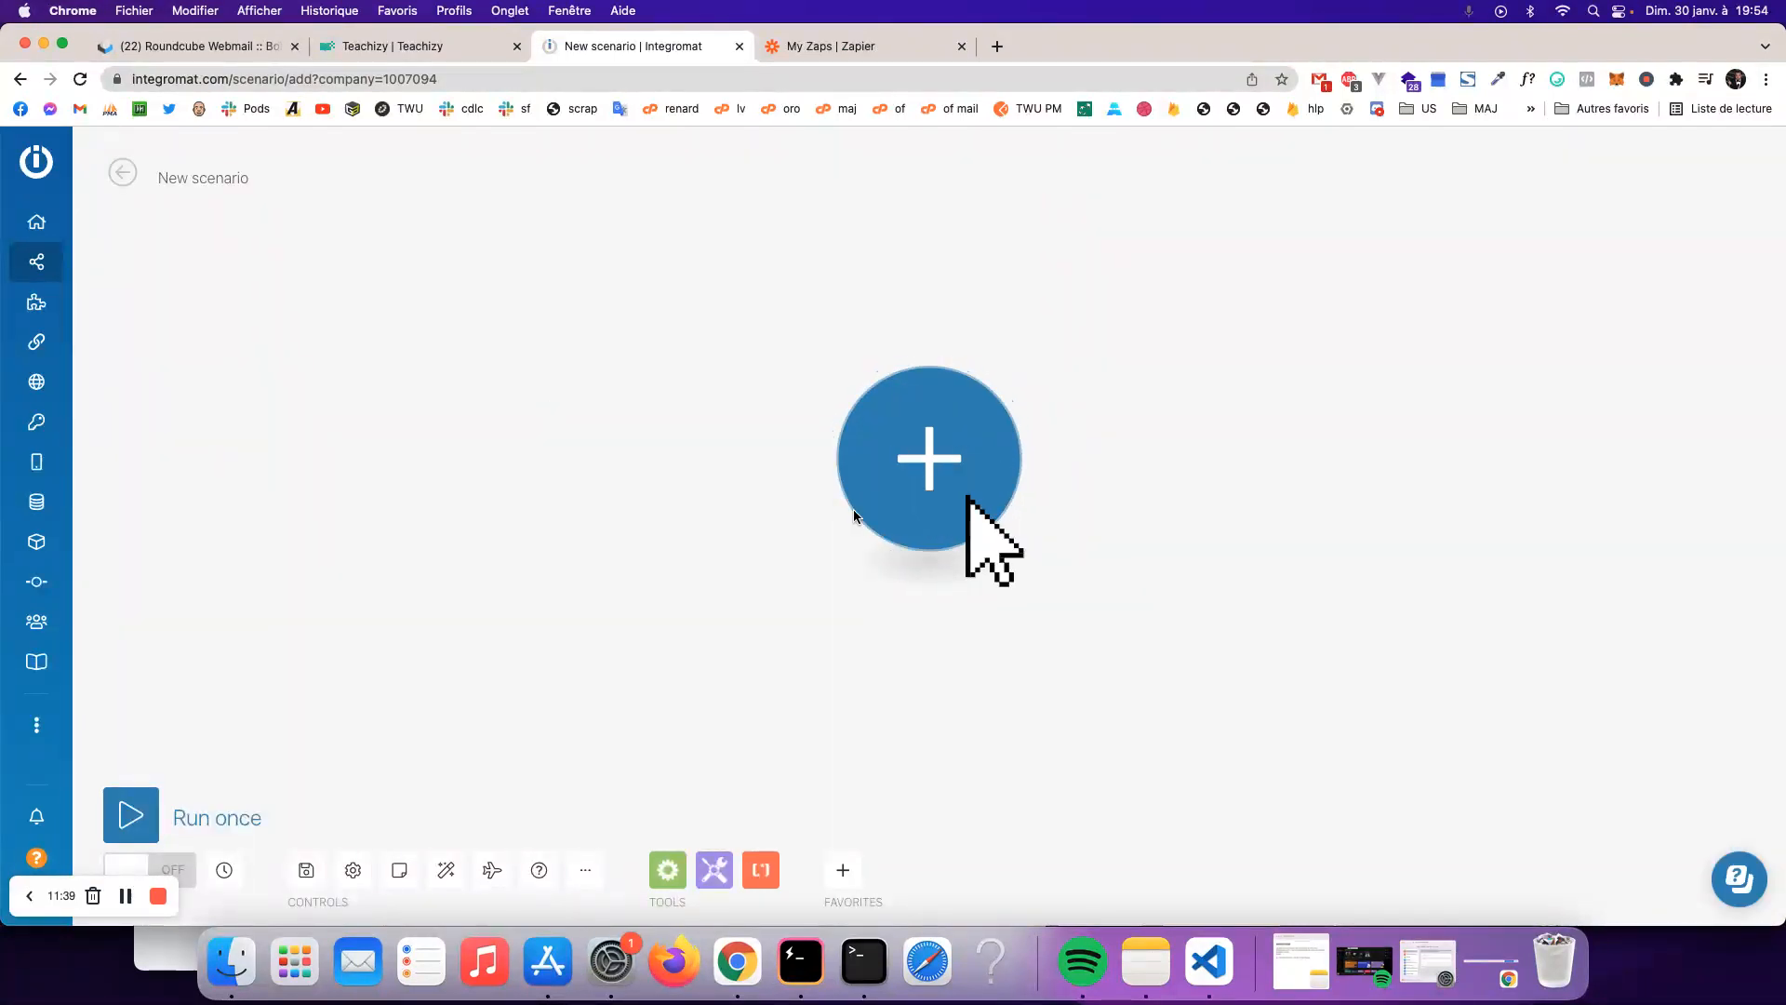
left_click(124, 173)
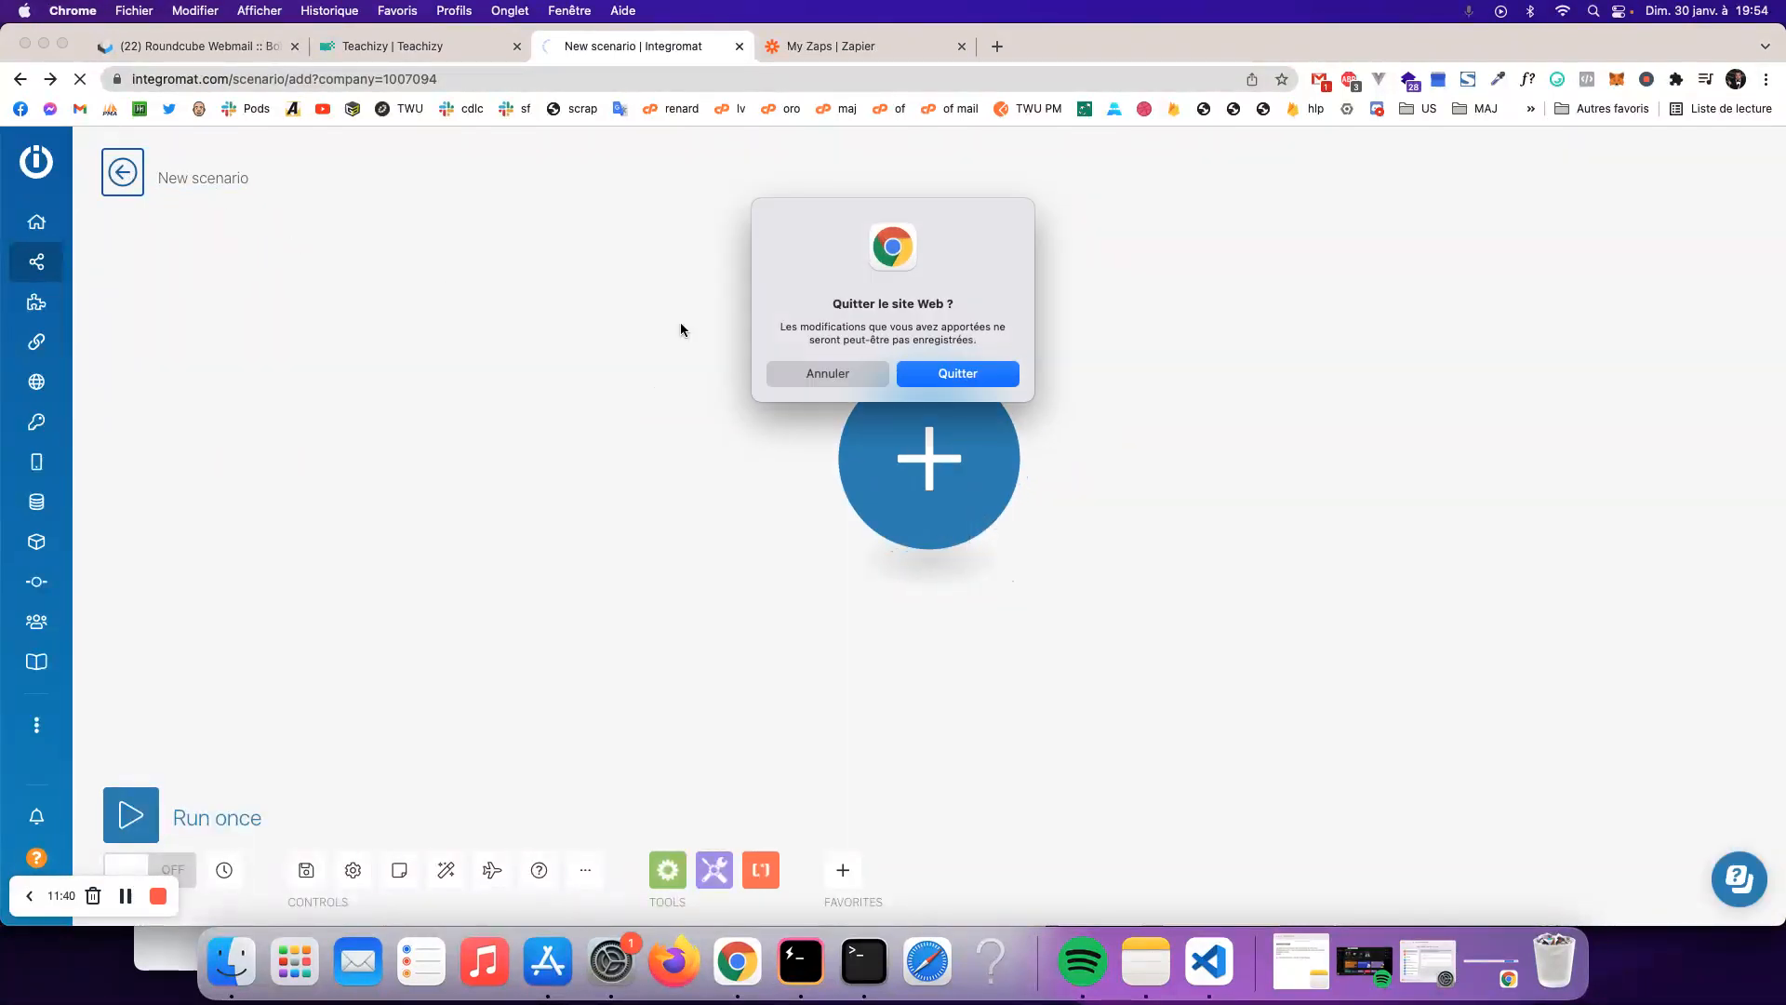
left_click(982, 377)
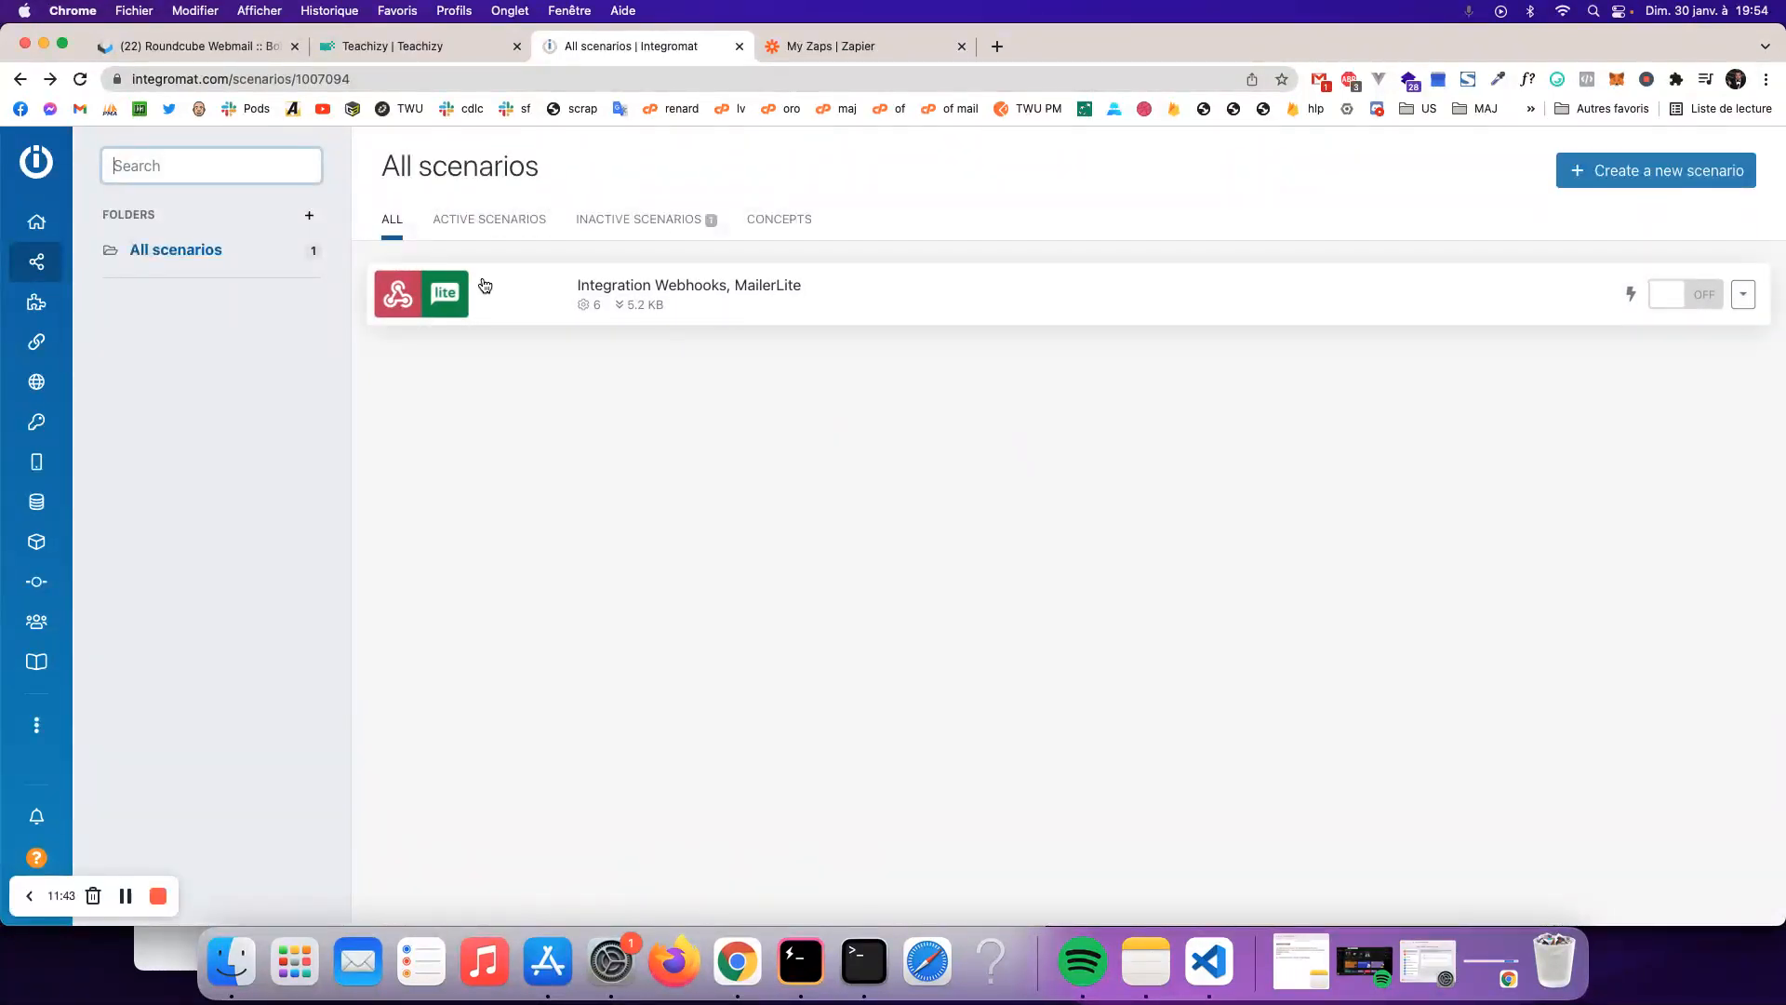
left_click(1663, 182)
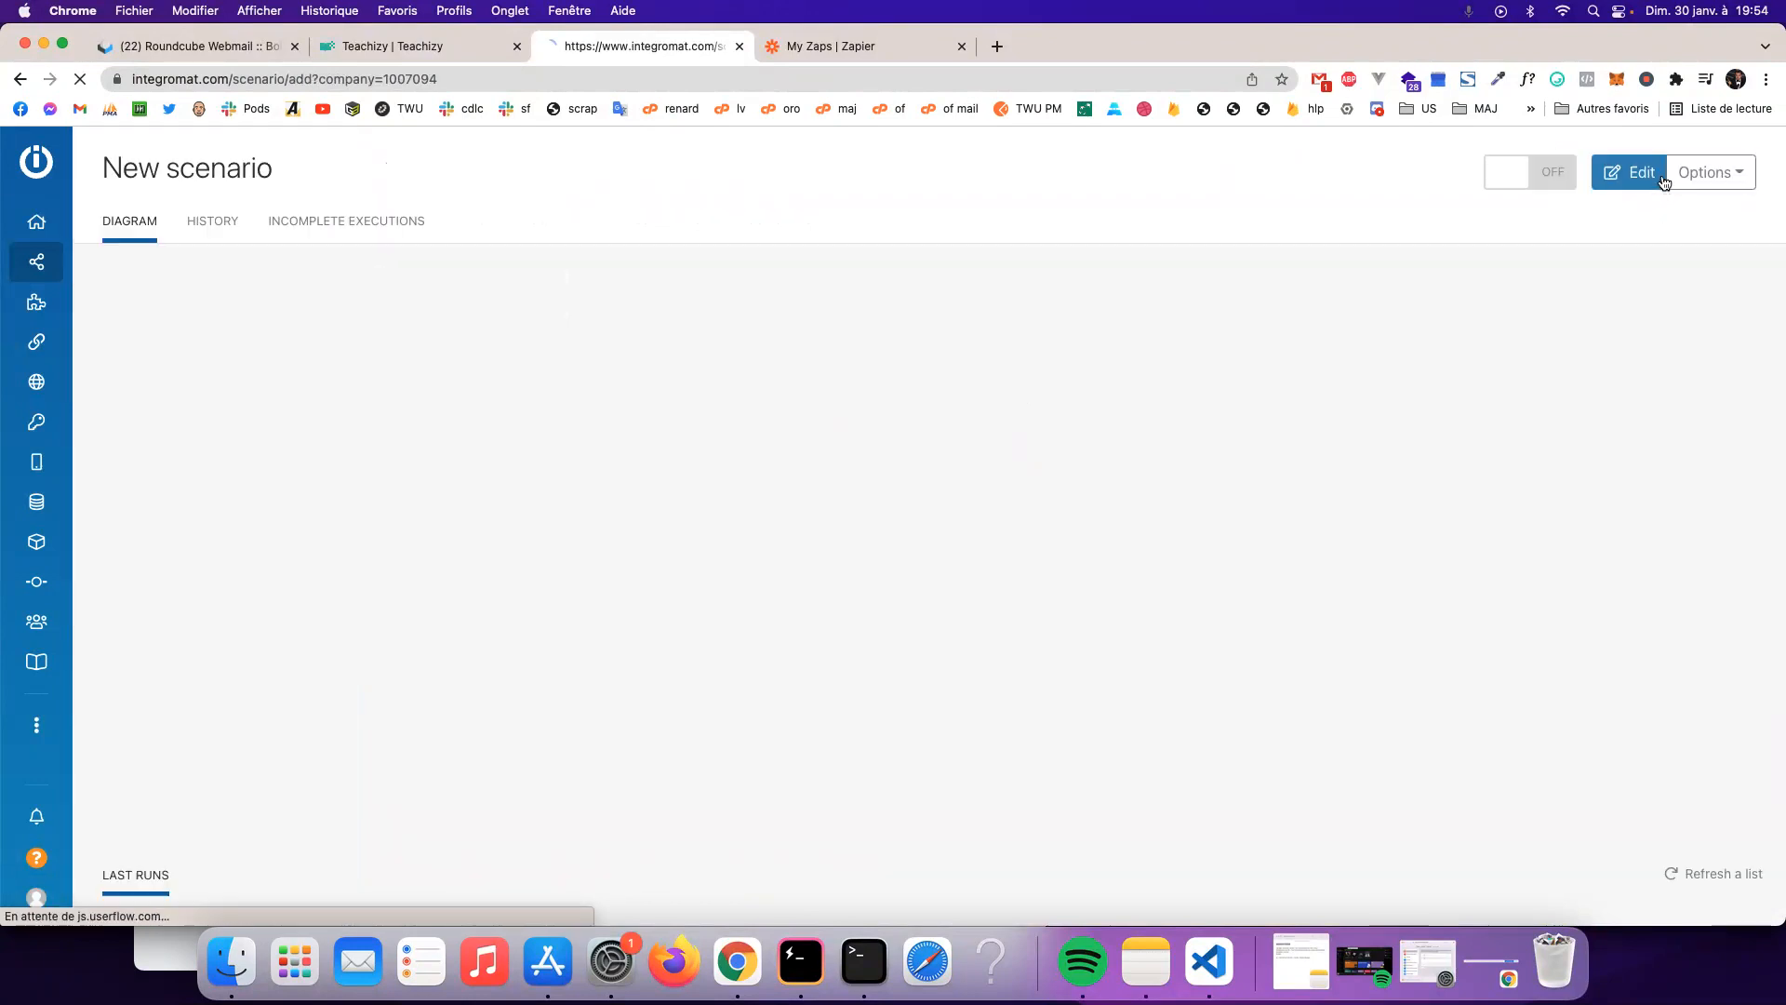
left_click(436, 56)
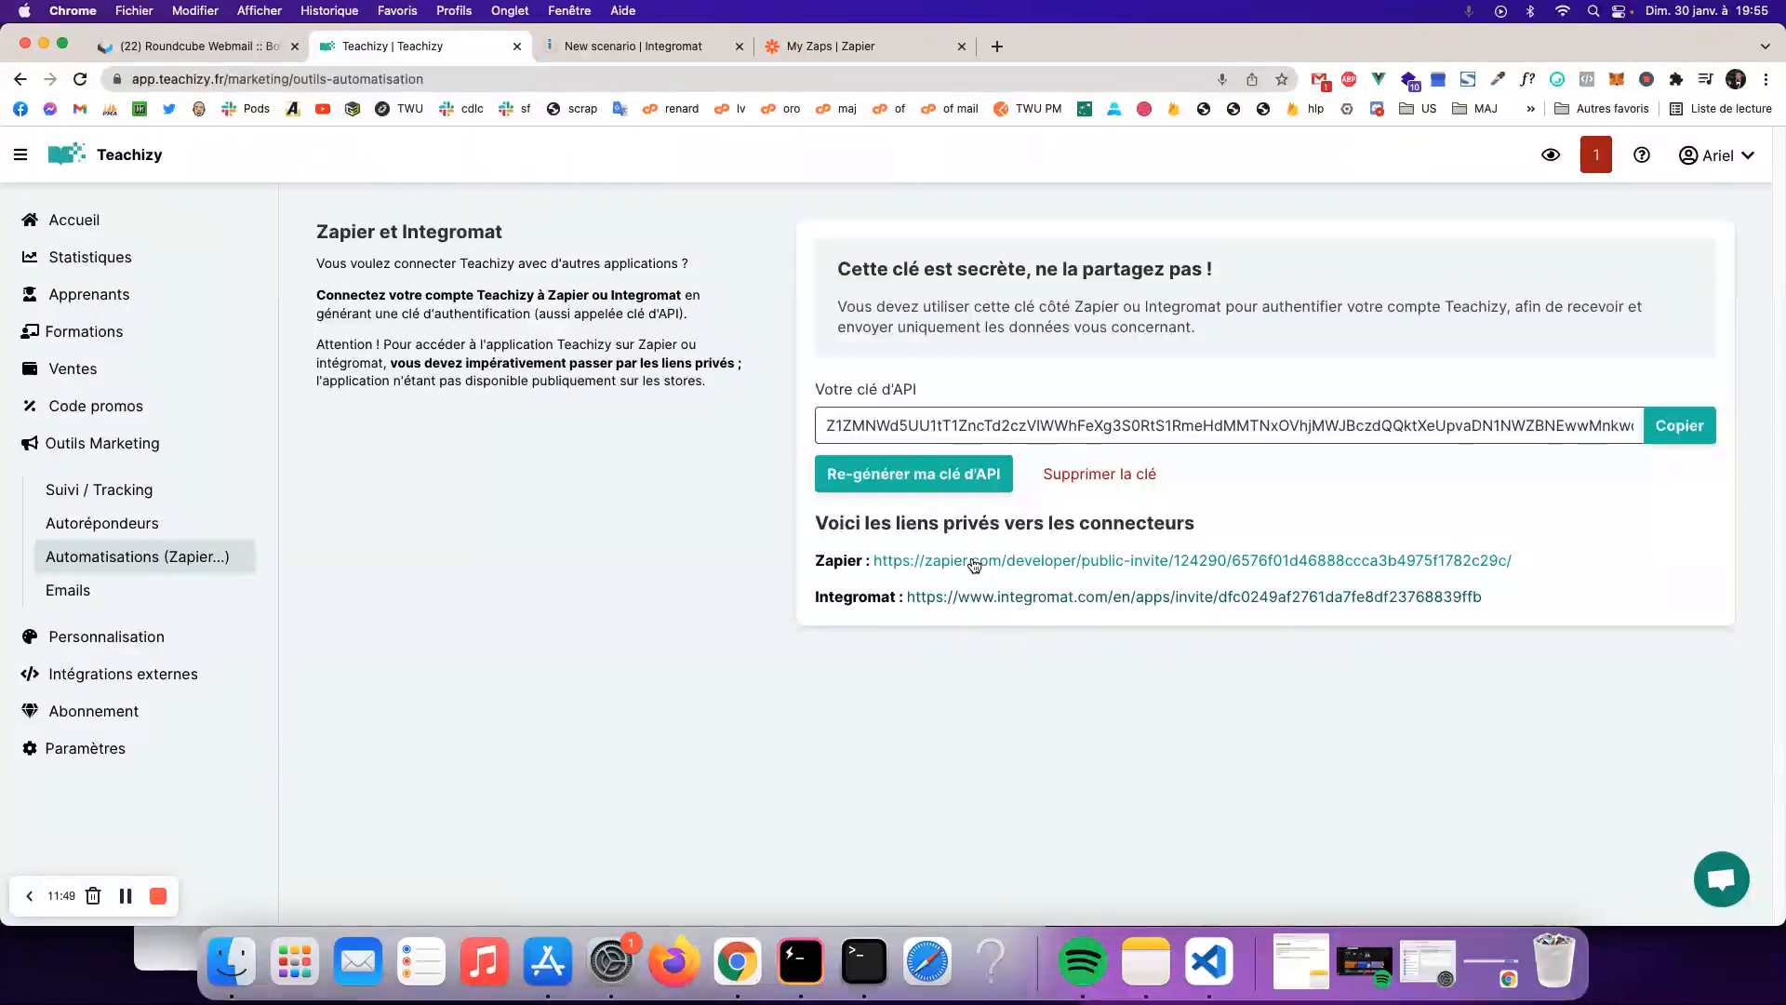
left_click(632, 46)
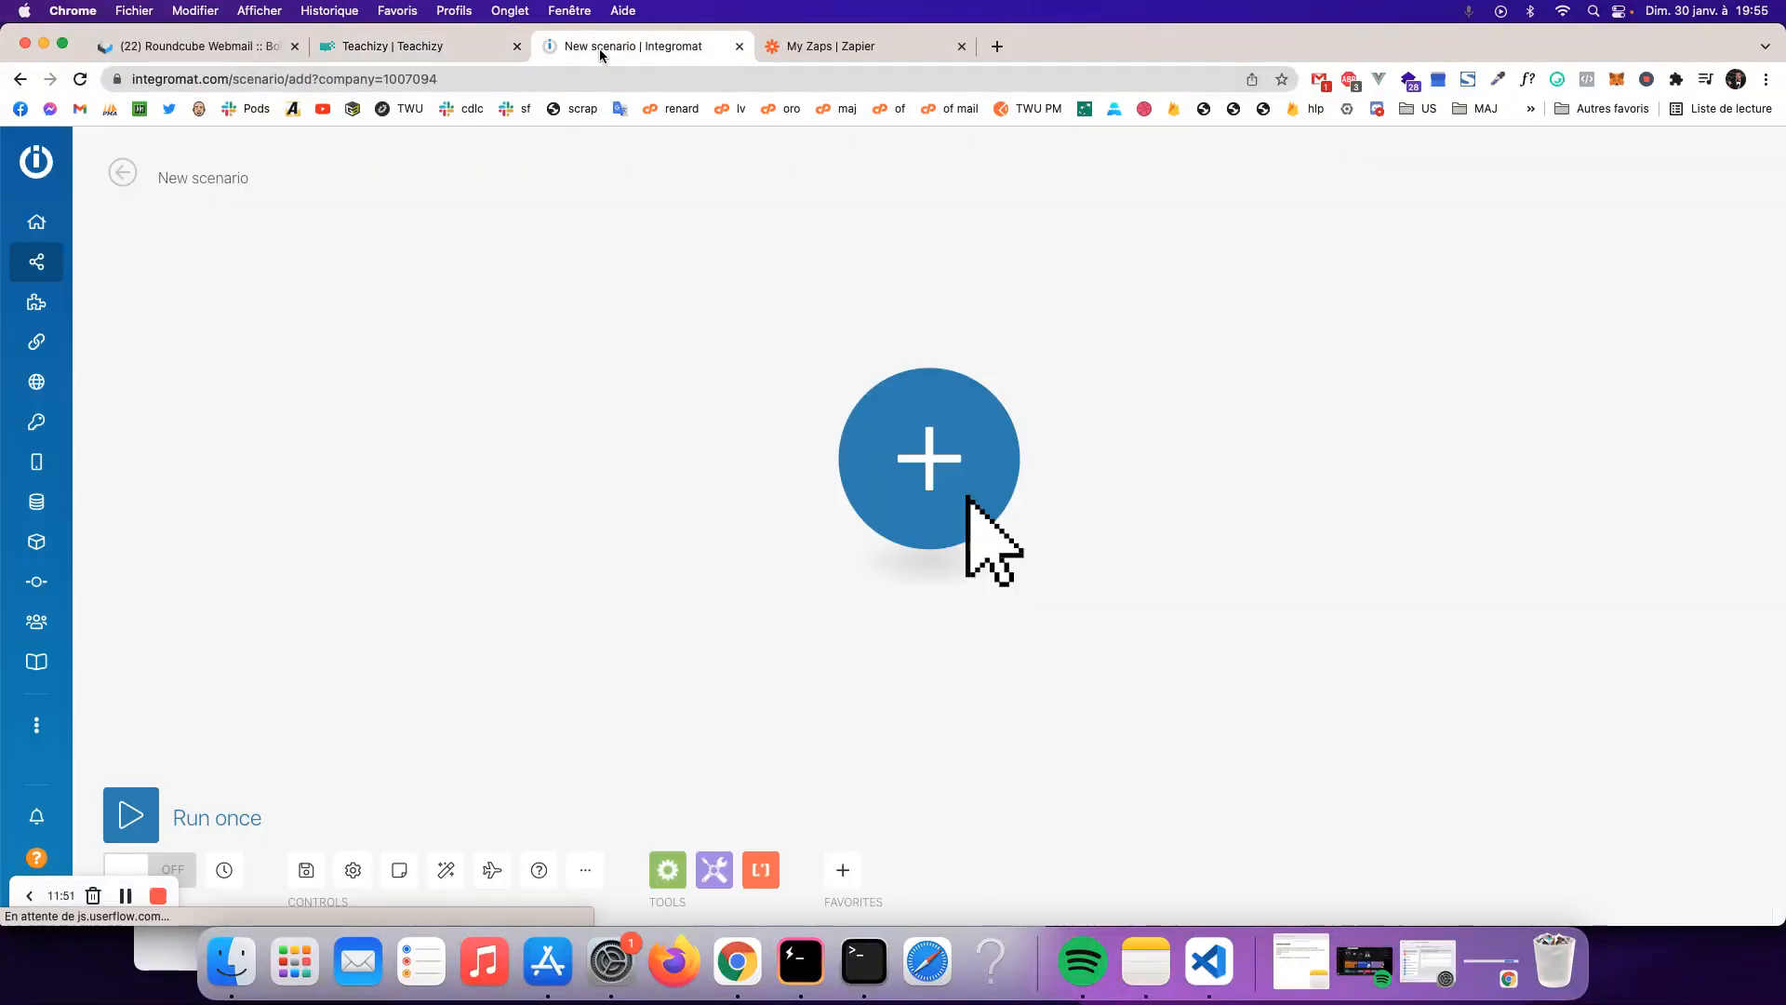
- Add a Webhooks Custom webhook as first module, save a default-named hook, and copy its address
left_click(1023, 438)
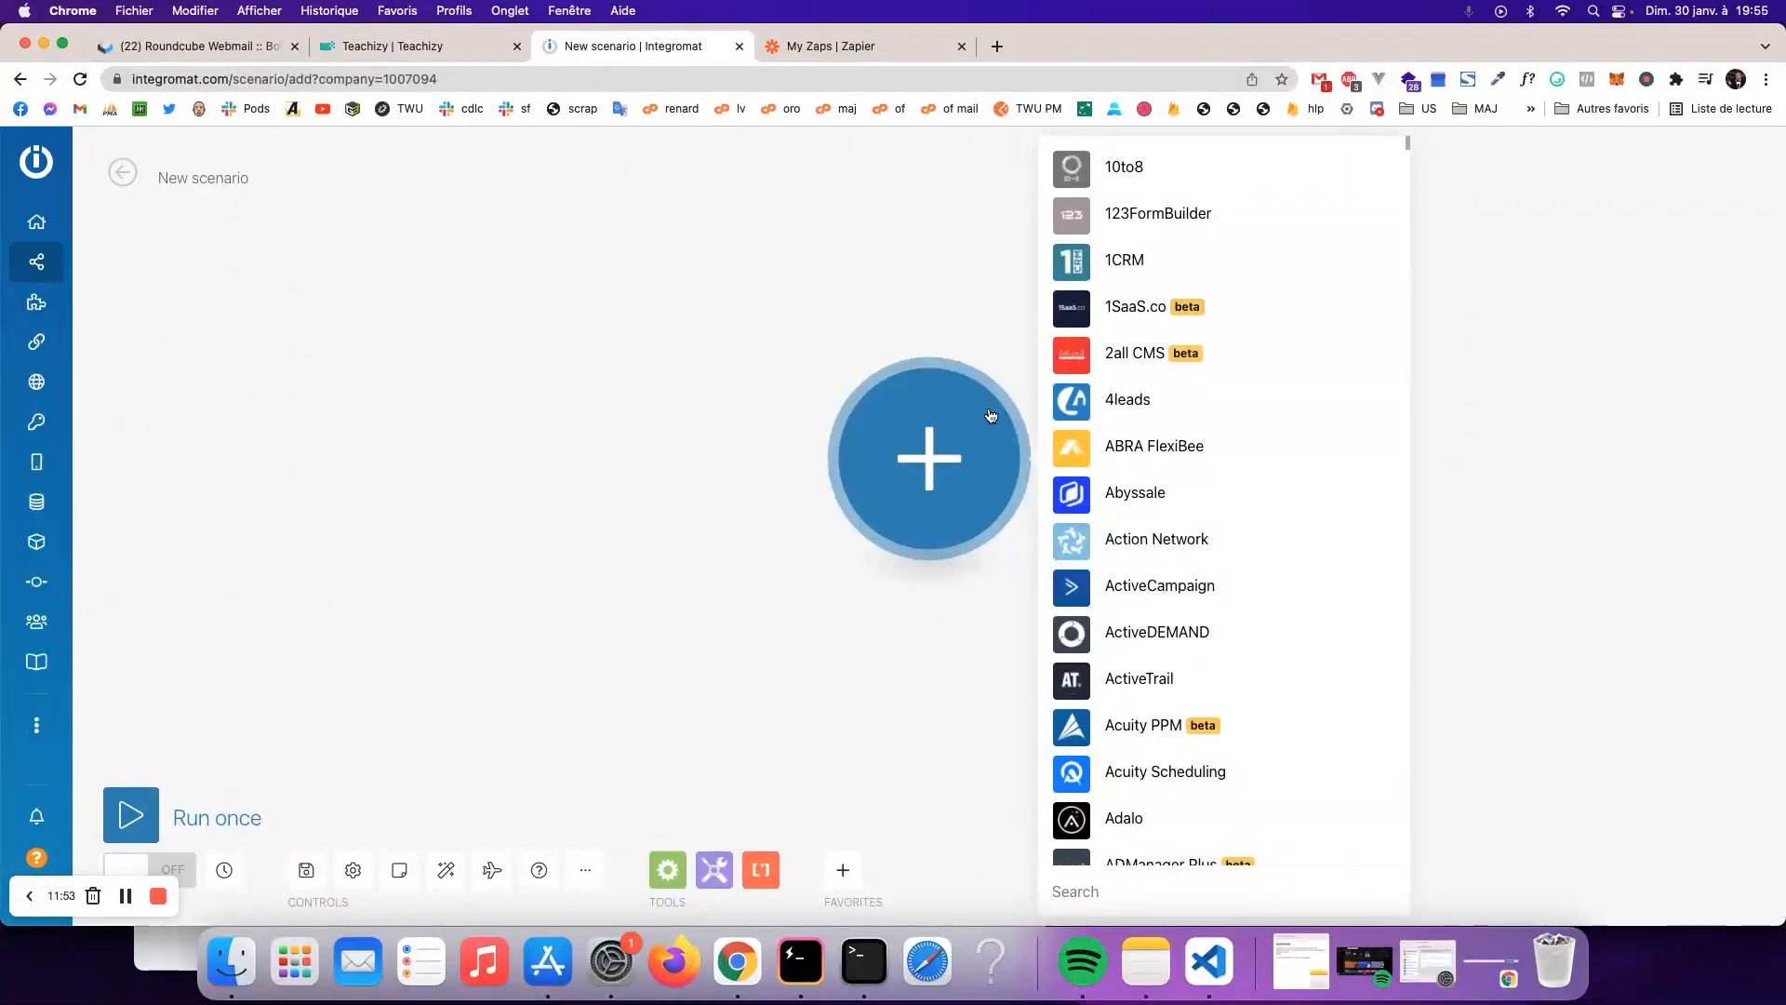
type("webhoo")
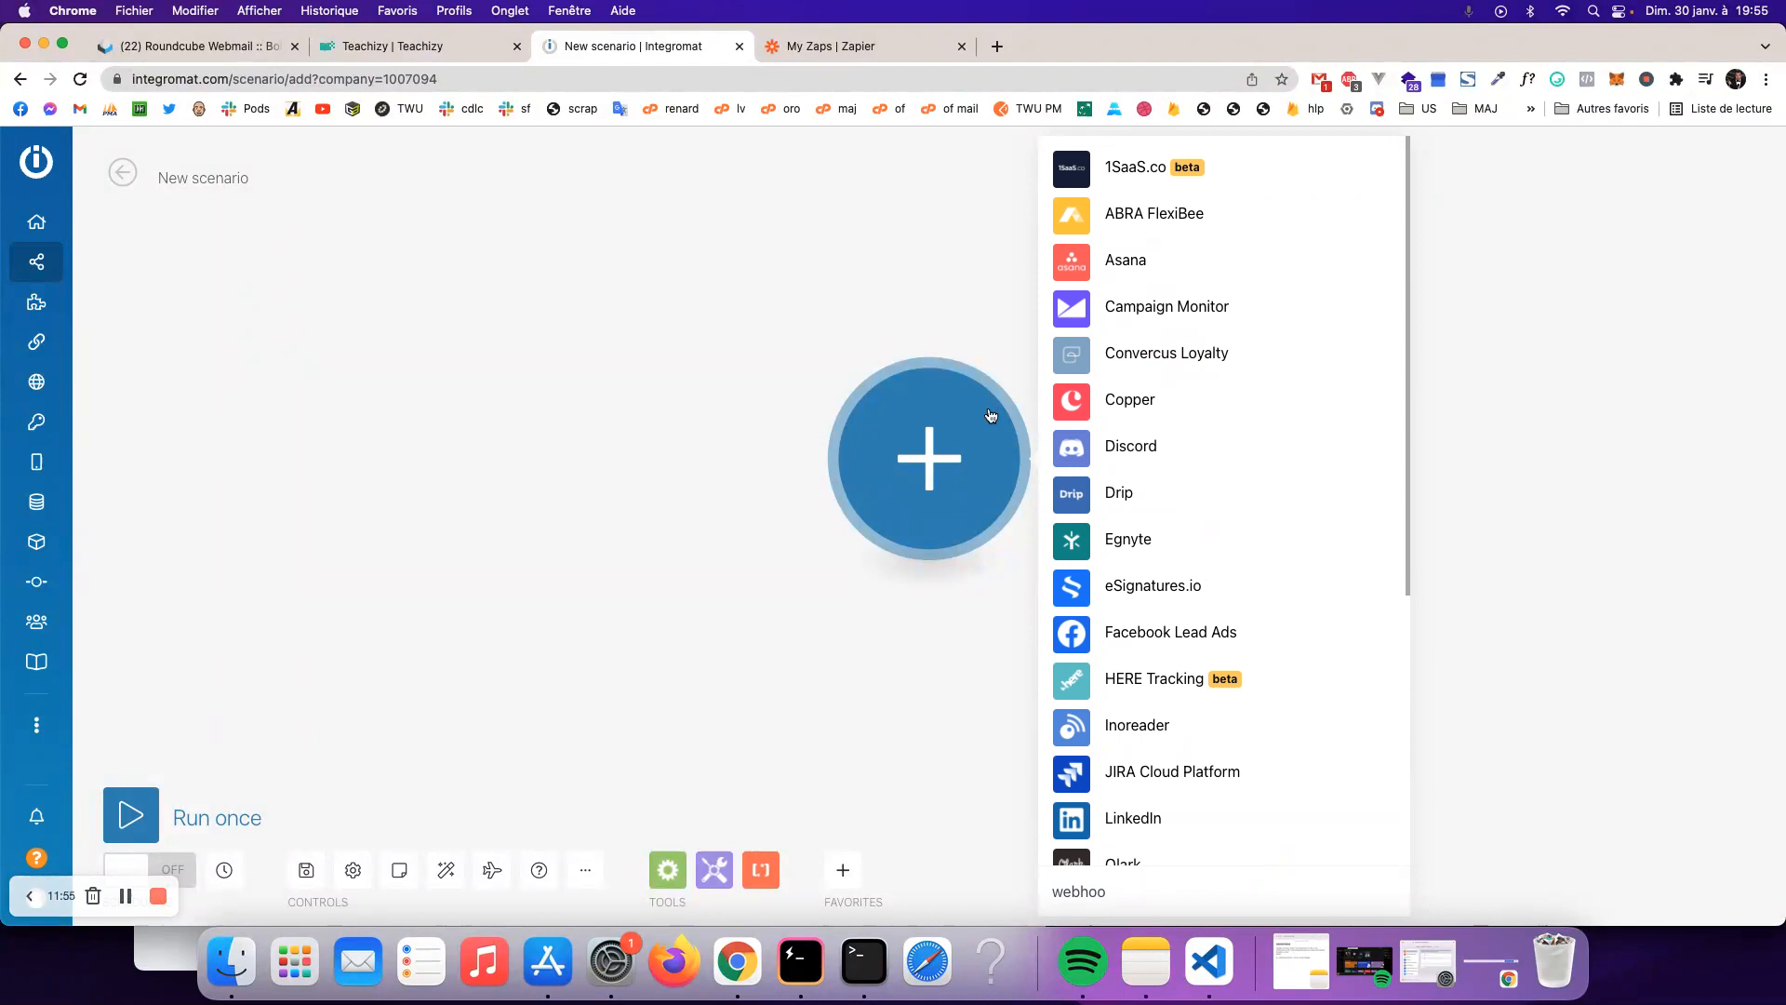
type("ks")
left_click(1164, 472)
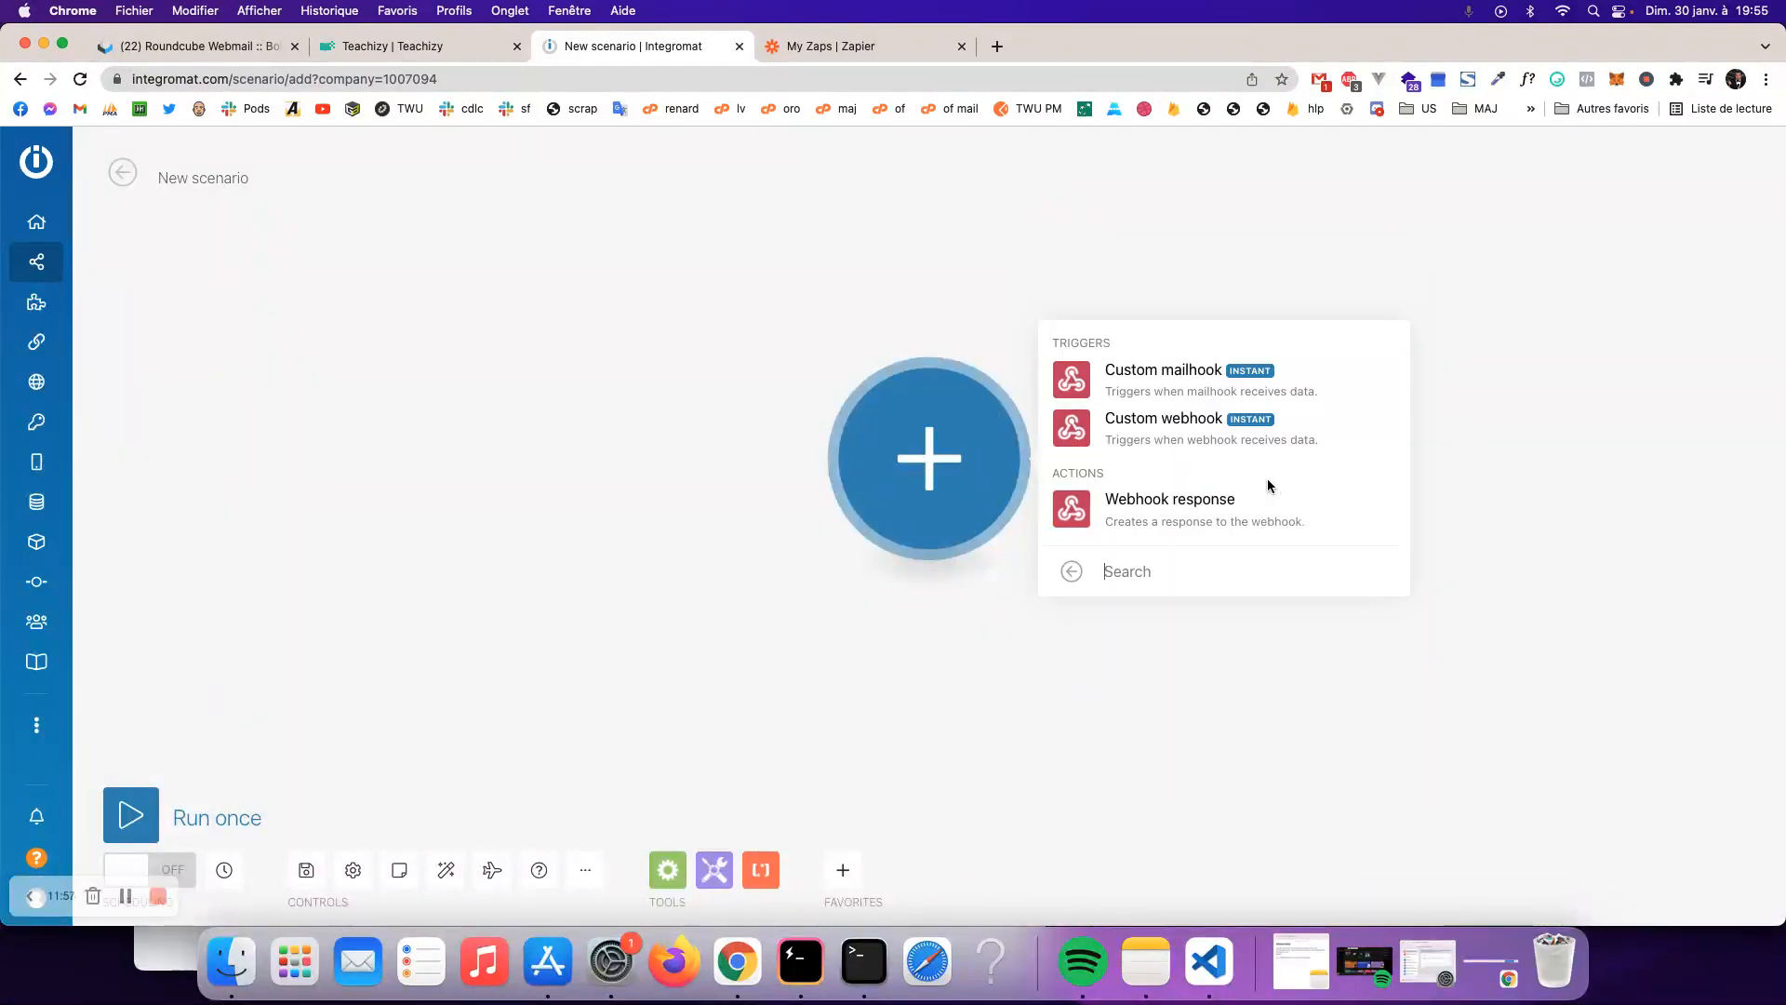
left_click(1165, 435)
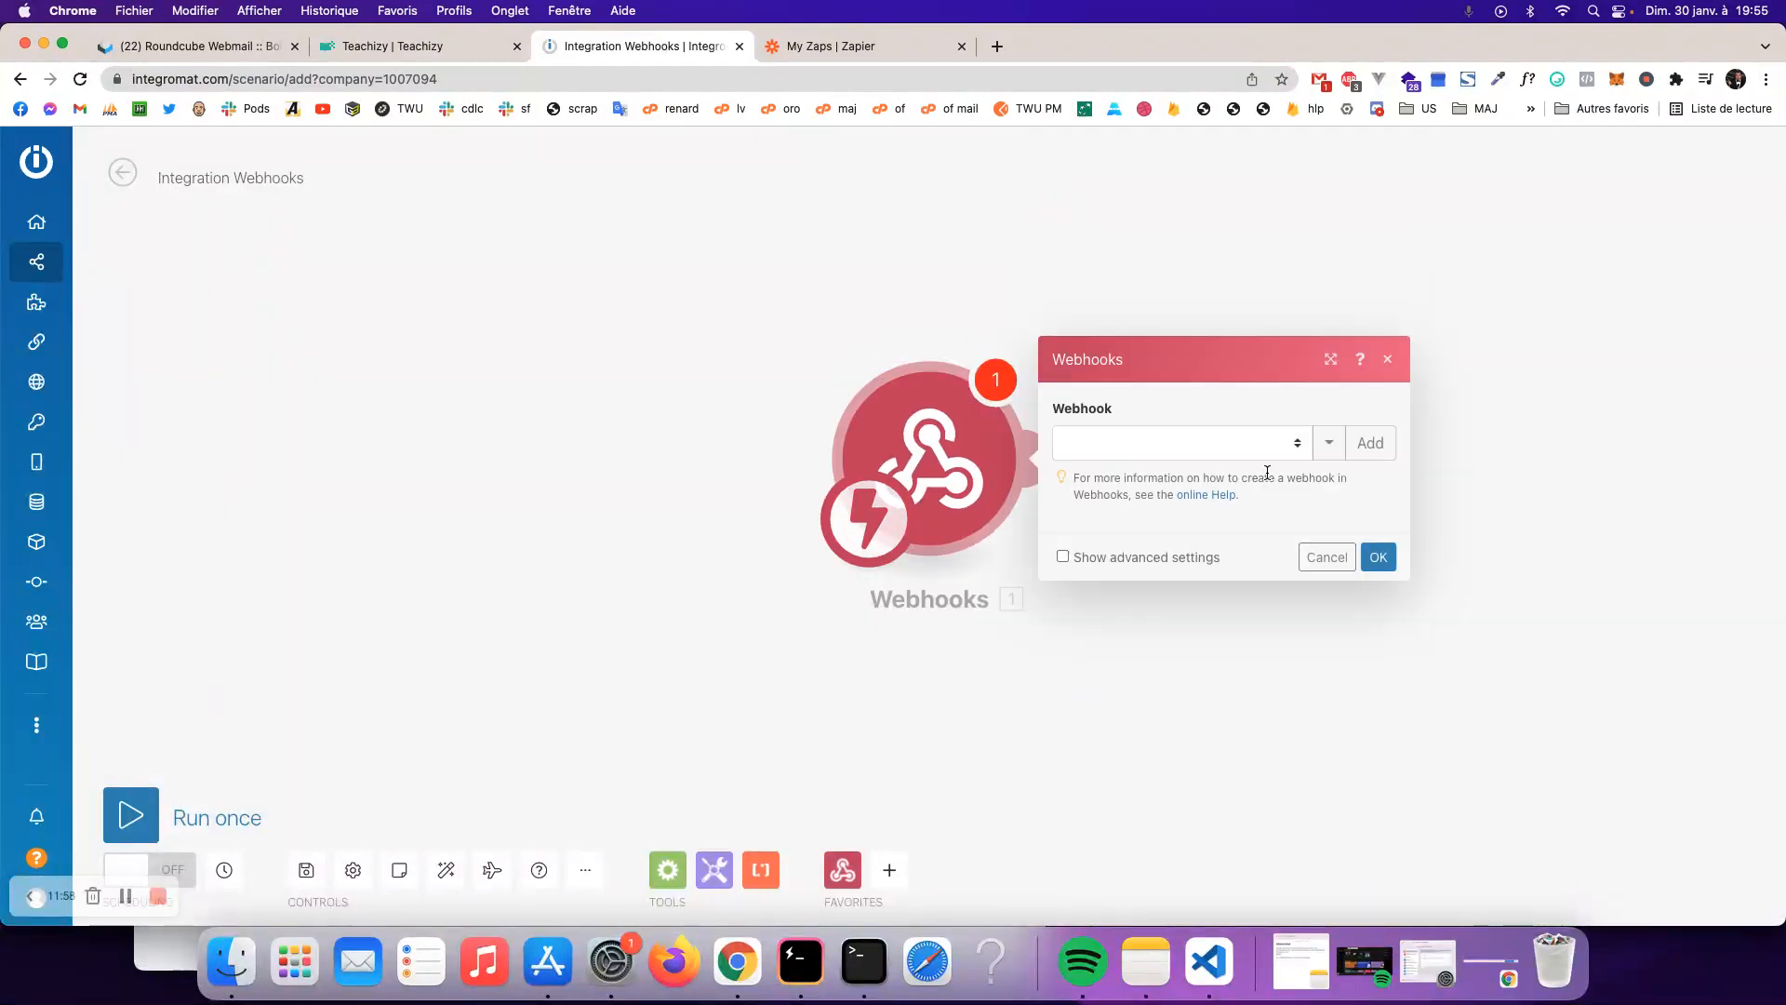
left_click(1374, 460)
left_click(1737, 591)
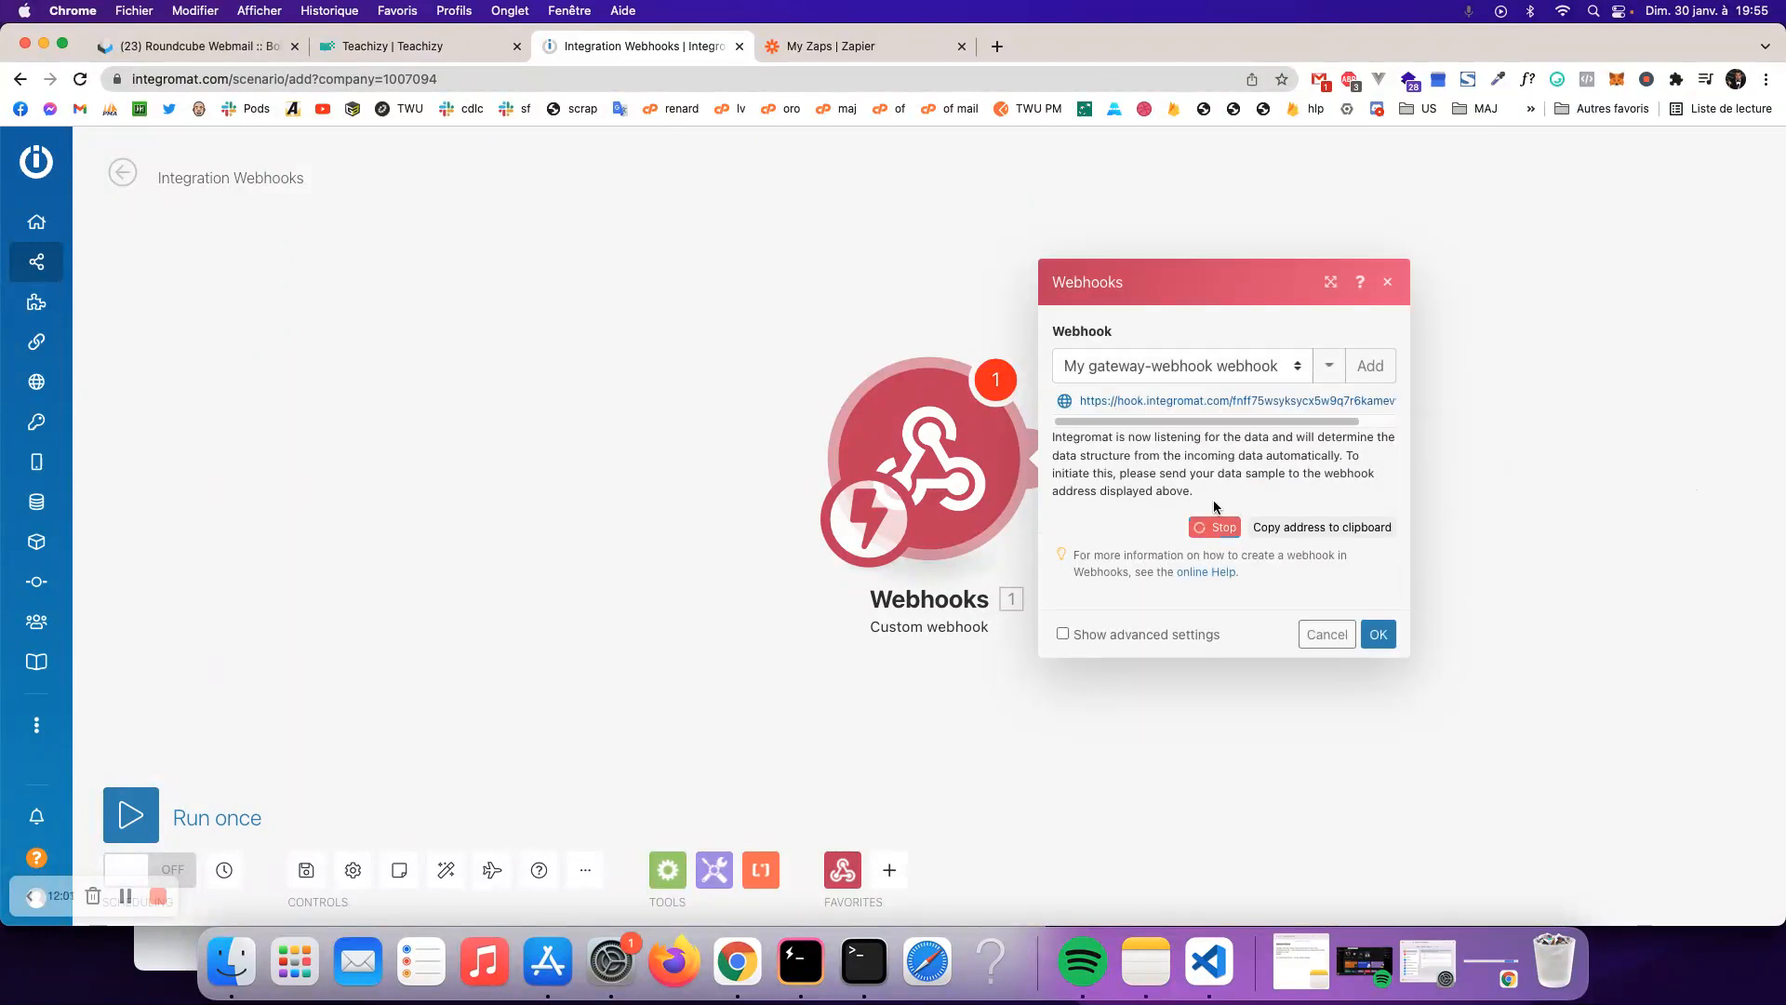
left_click(1329, 525)
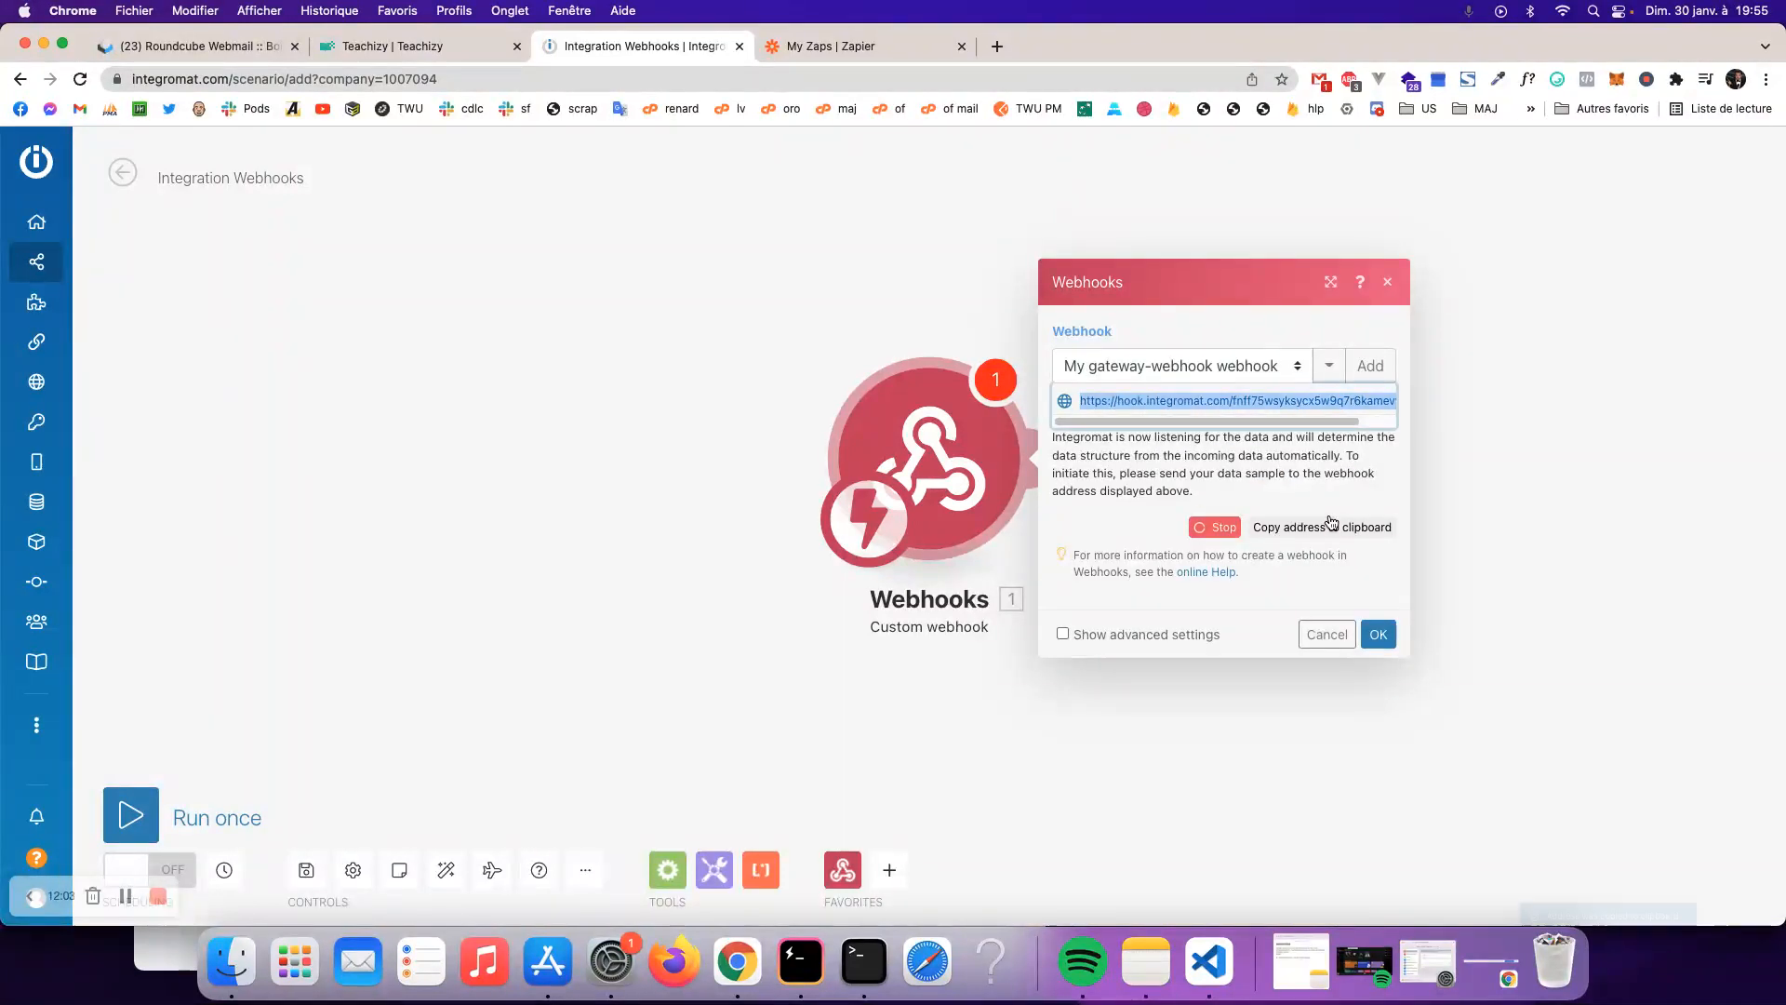
left_click(391, 46)
left_click(84, 331)
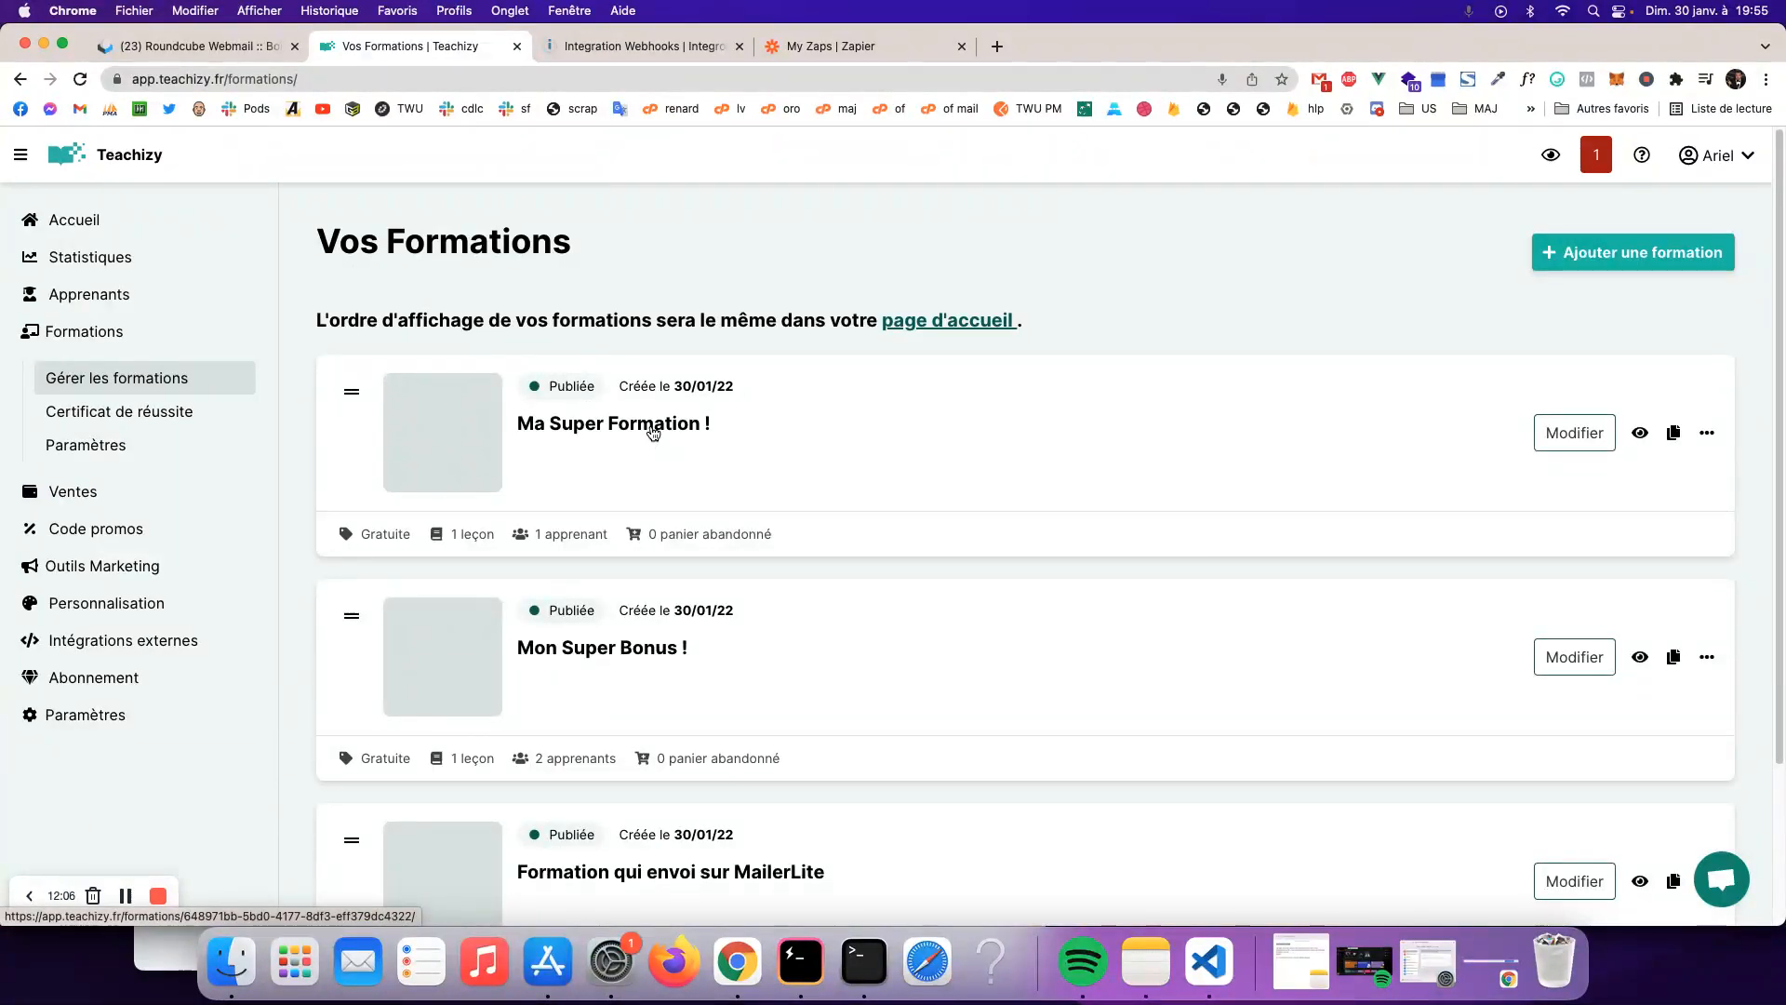
- Paste the new hook address into the Ma Super Formation ! learner-signup webhook field
left_click(653, 432)
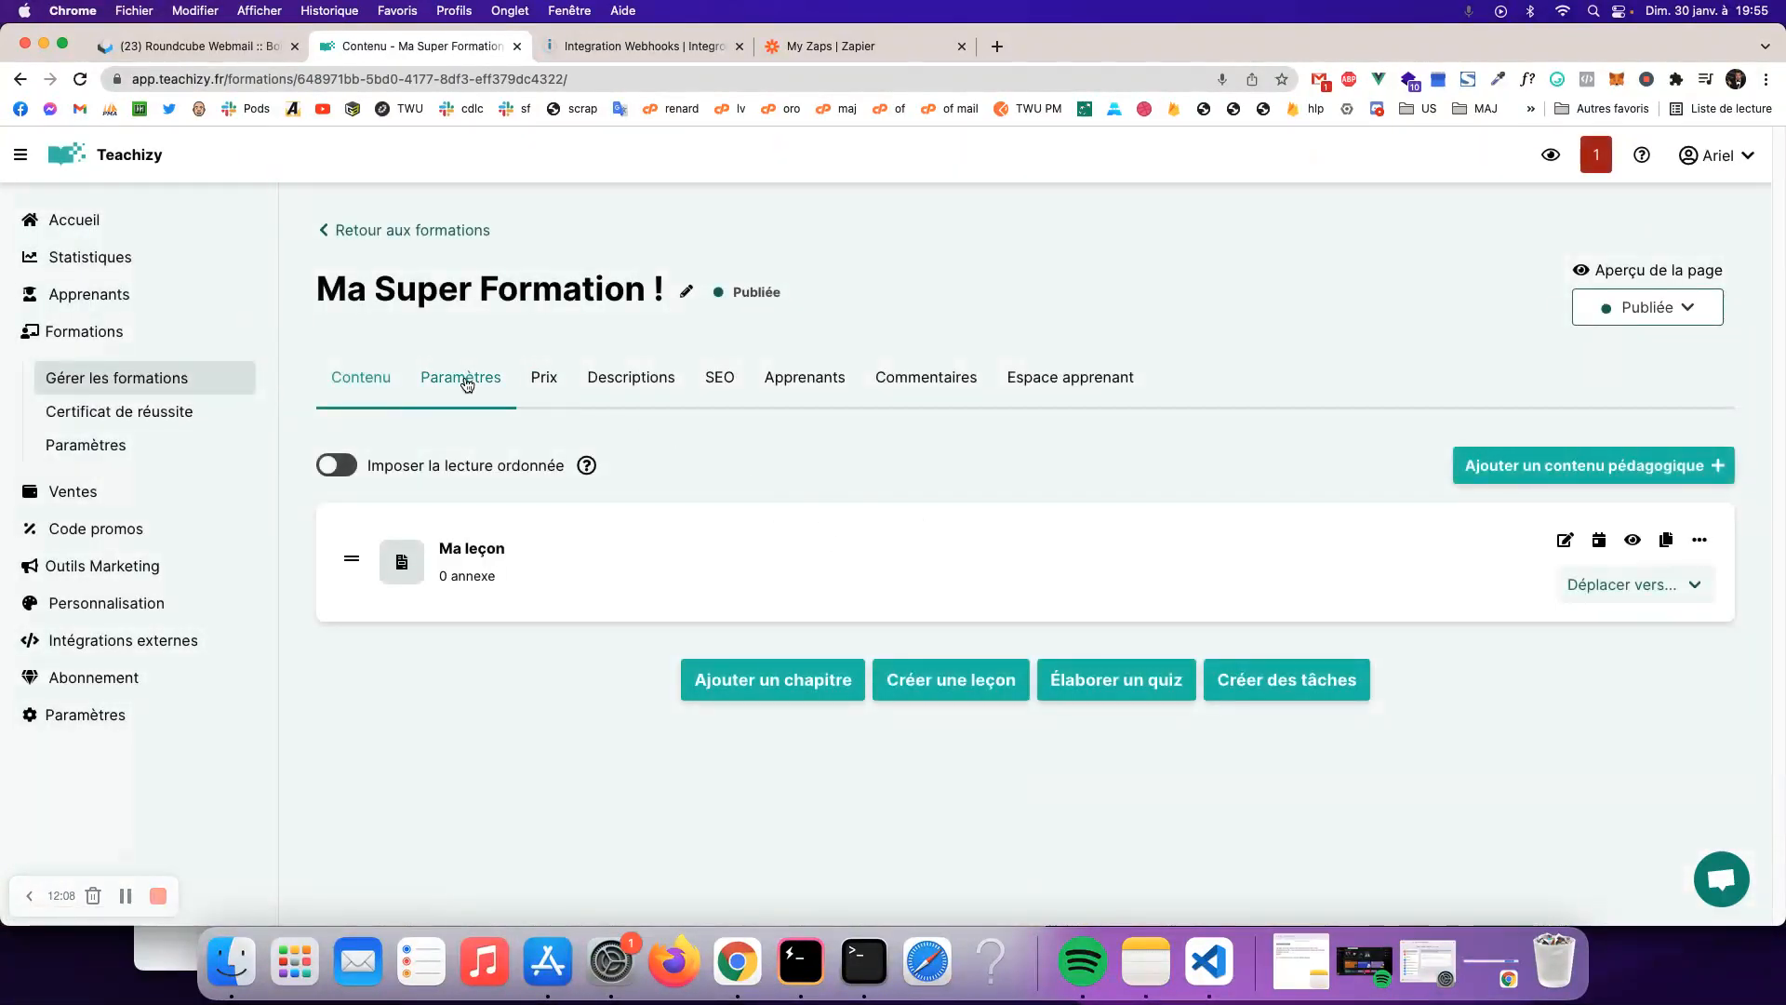
left_click(465, 380)
scroll(926, 568, "down", 15)
triple_click(1067, 533)
key("super+v")
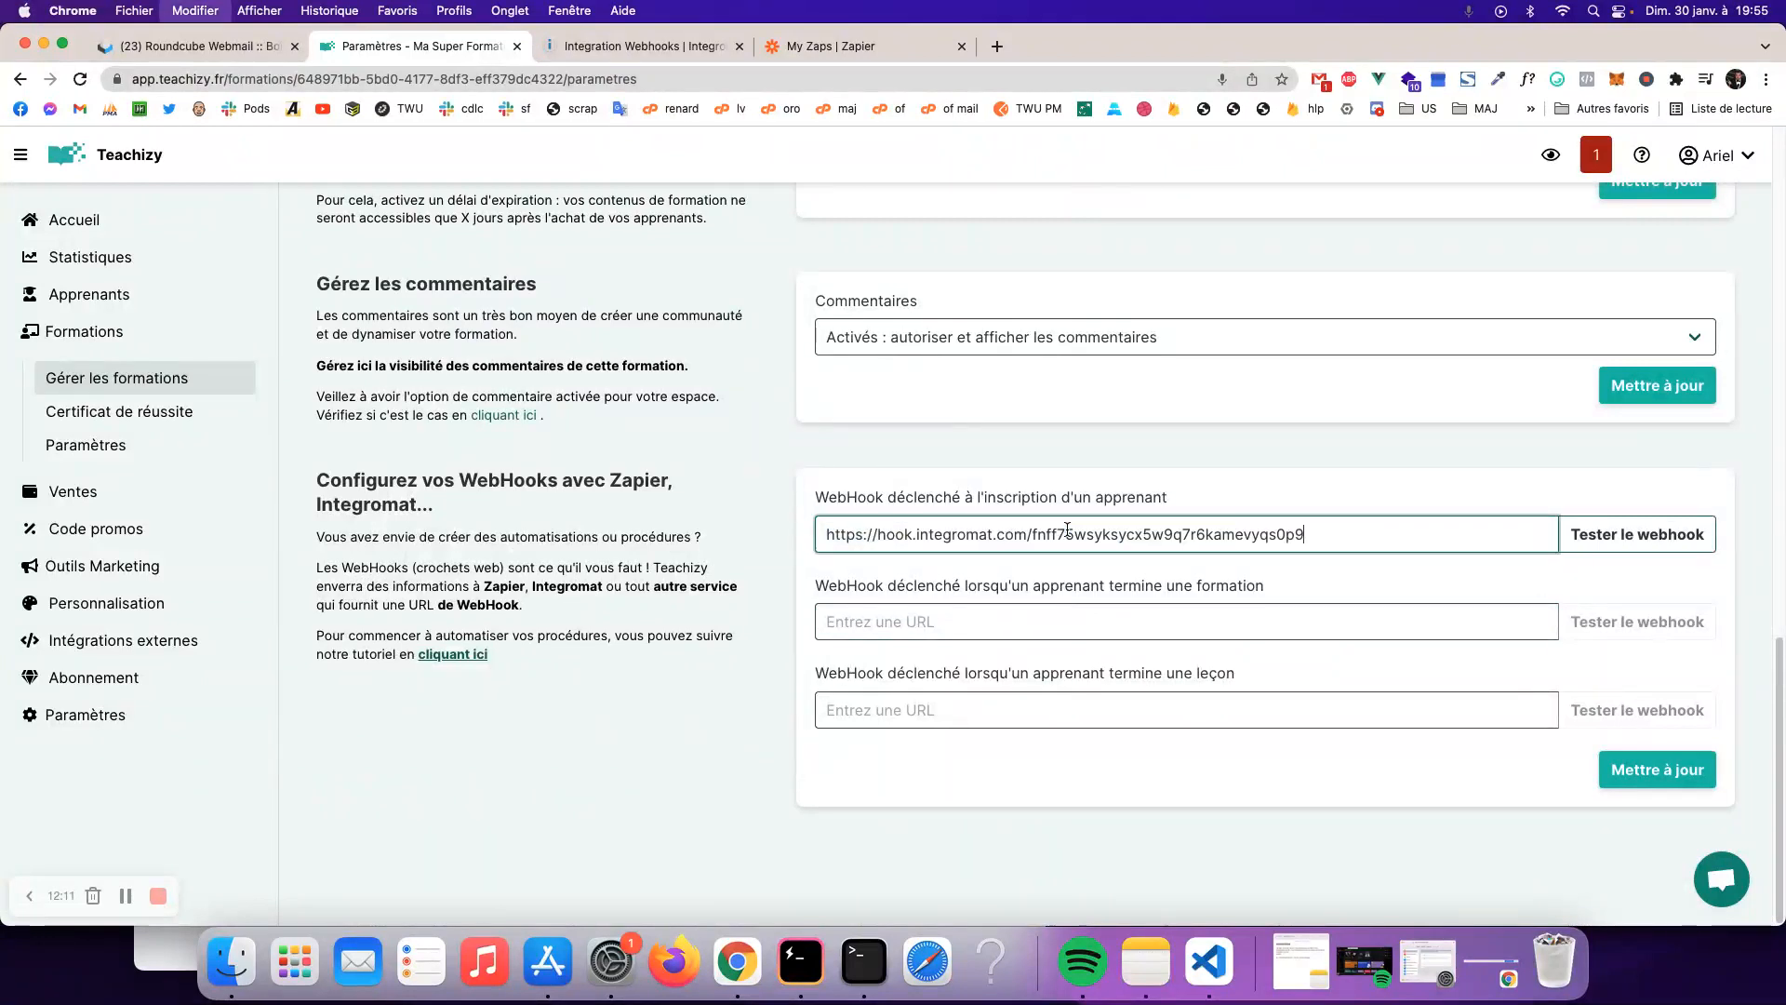
- Send a signup webhook test, dismiss the confirmation, and save with Mettre à jour
left_click(1644, 542)
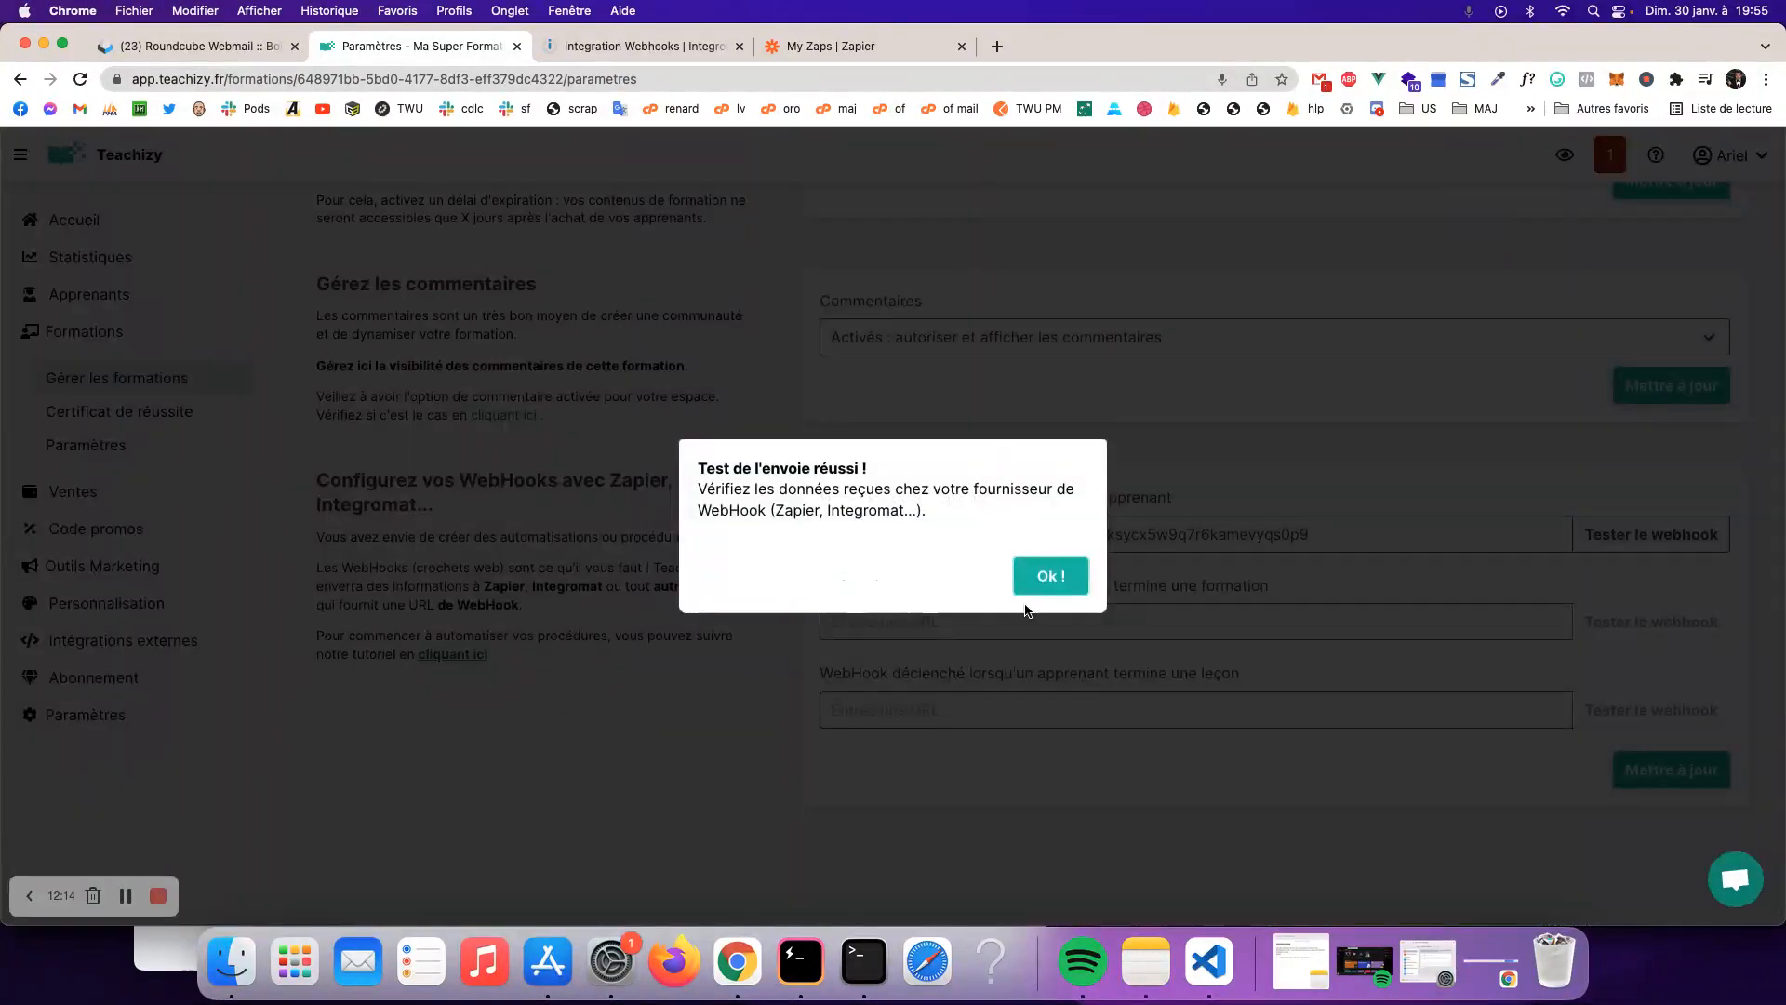
left_click(1057, 586)
left_click(1649, 780)
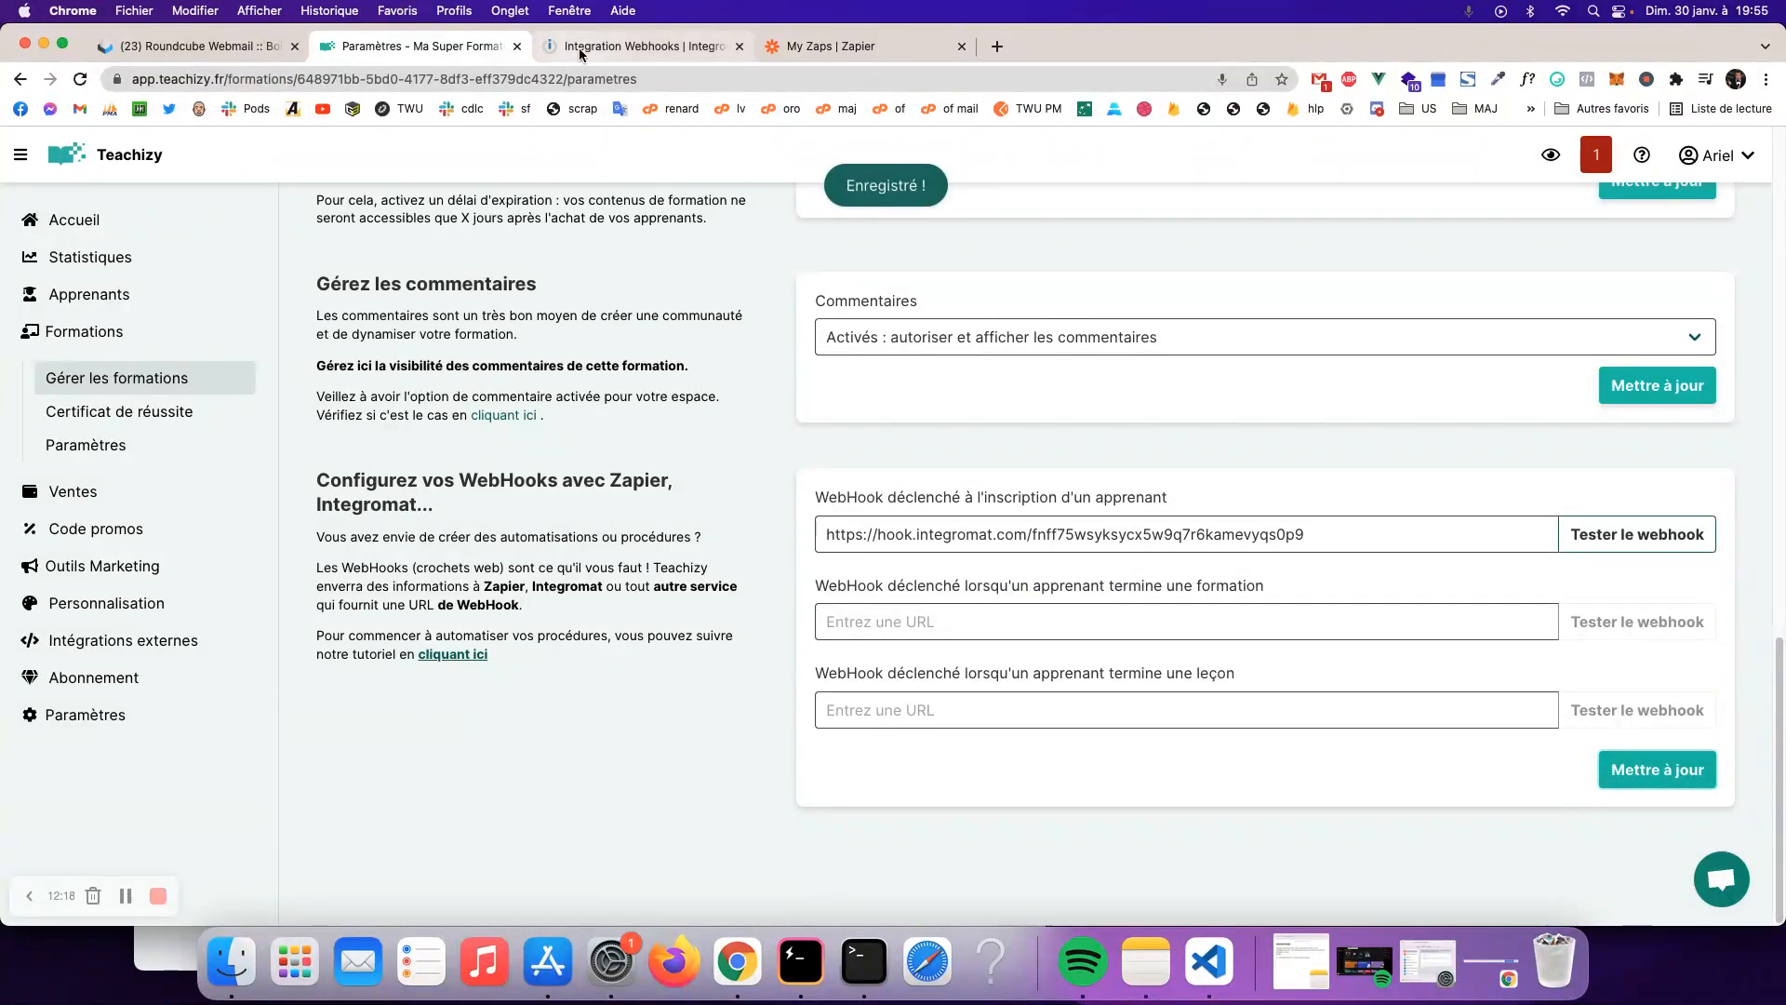
left_click(579, 48)
left_click_drag(1080, 487, 1229, 481)
- Add a Teachizy 'Ajouter un apprenant' module after the webhook and start a new connection
left_click(1378, 591)
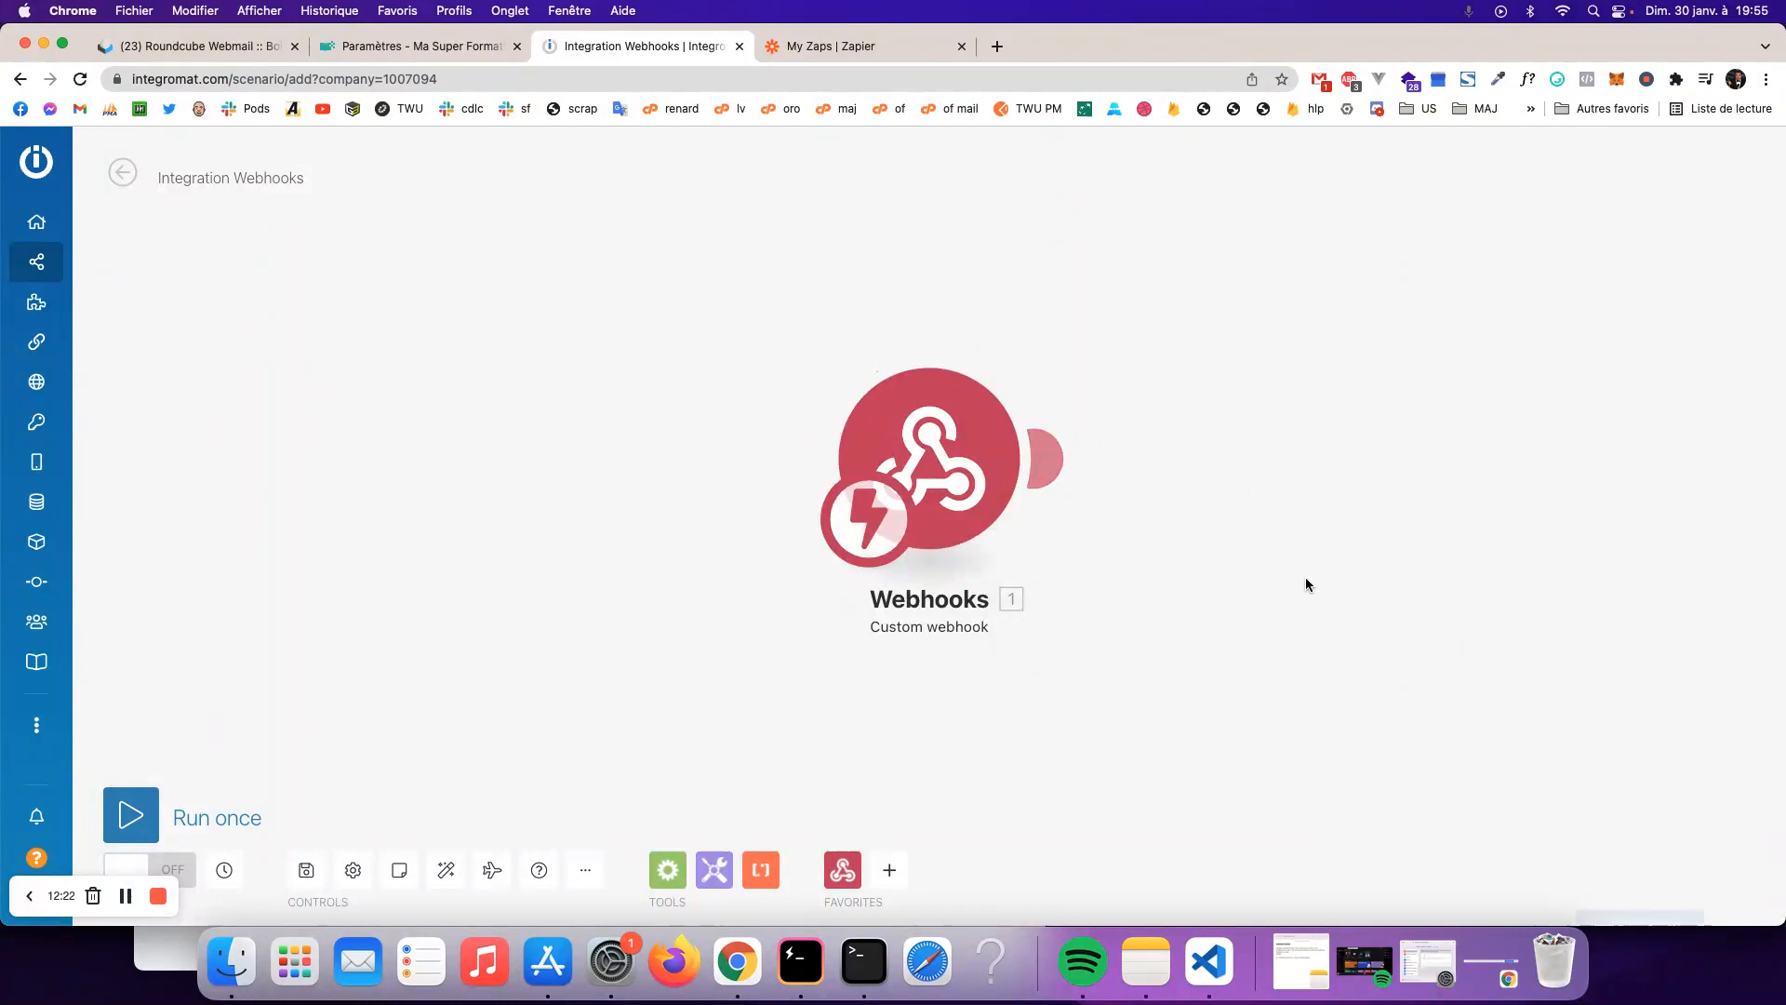
left_click(1037, 458)
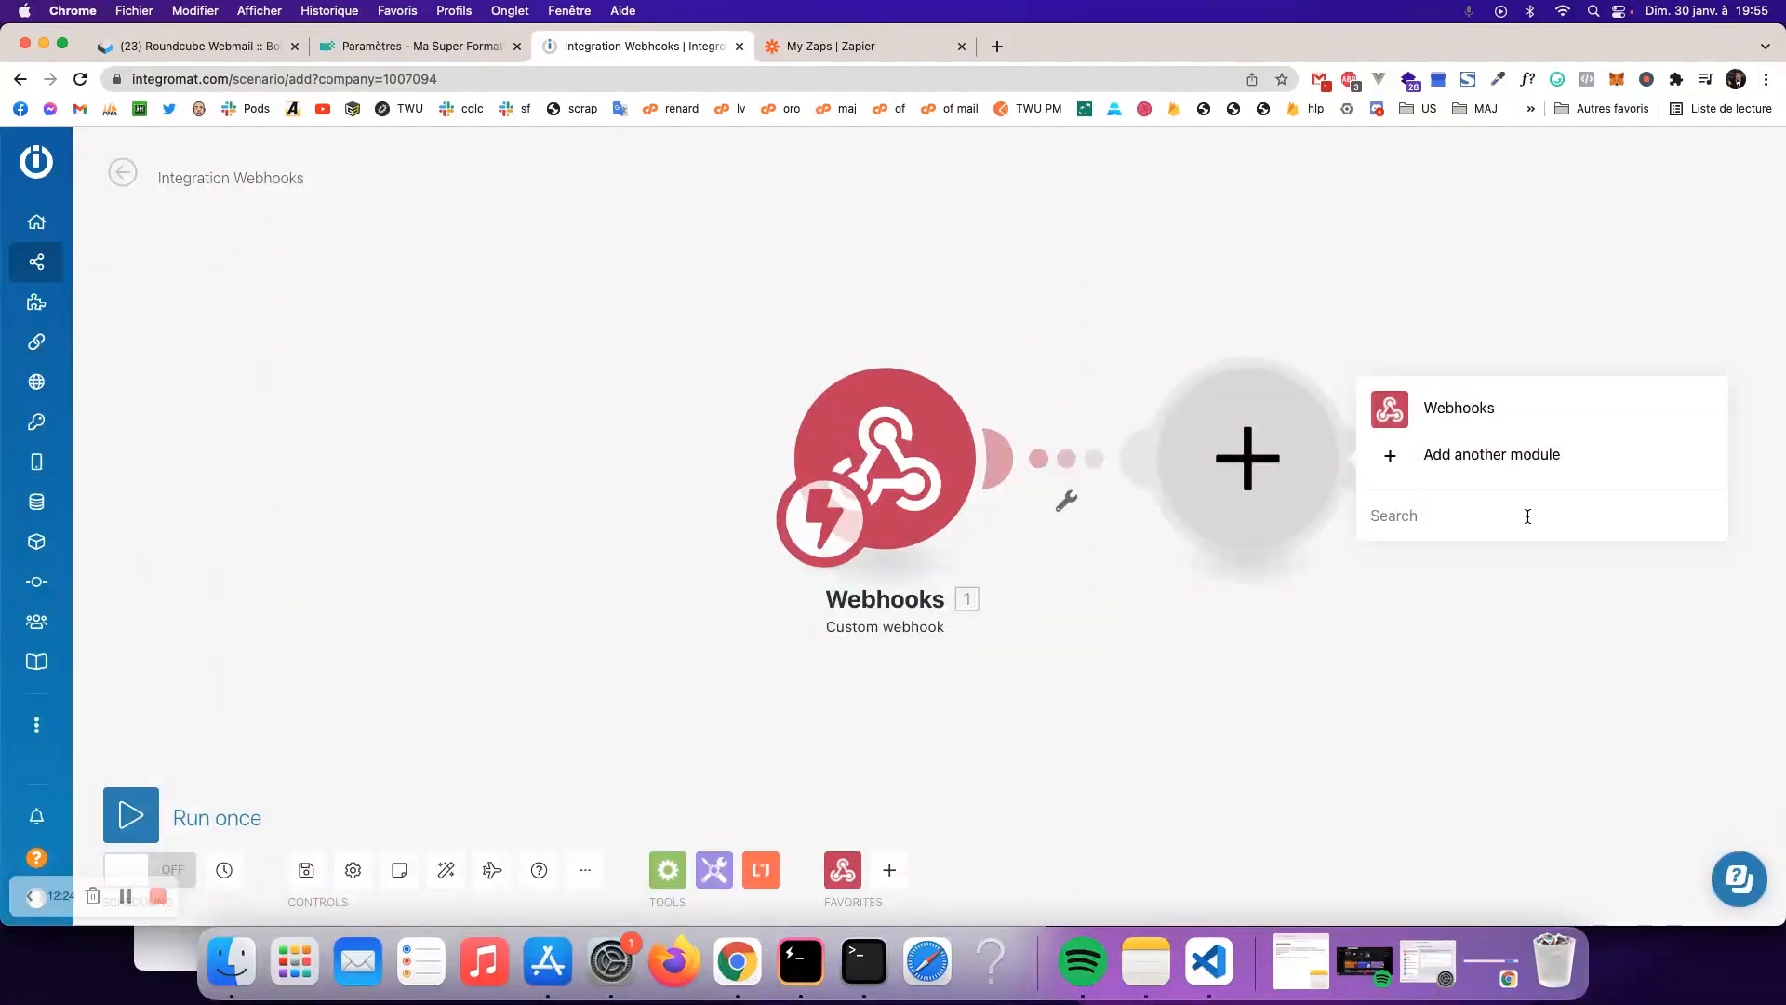
type("teachi")
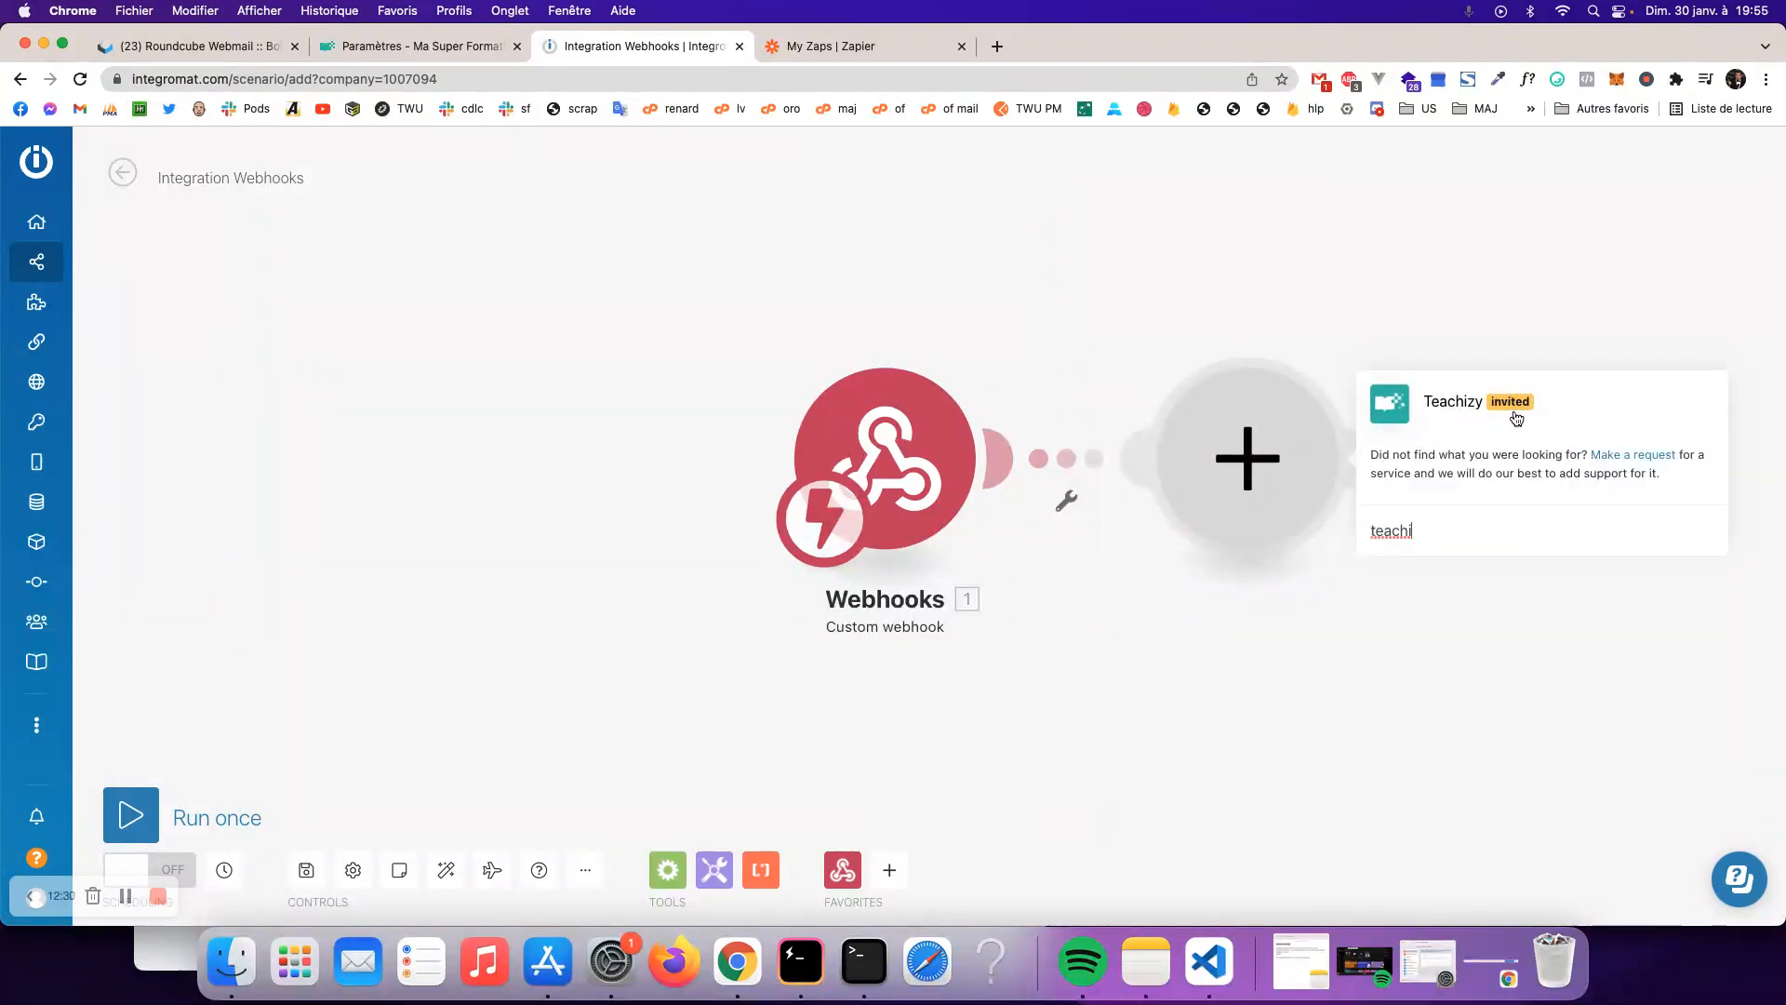
left_click(1445, 409)
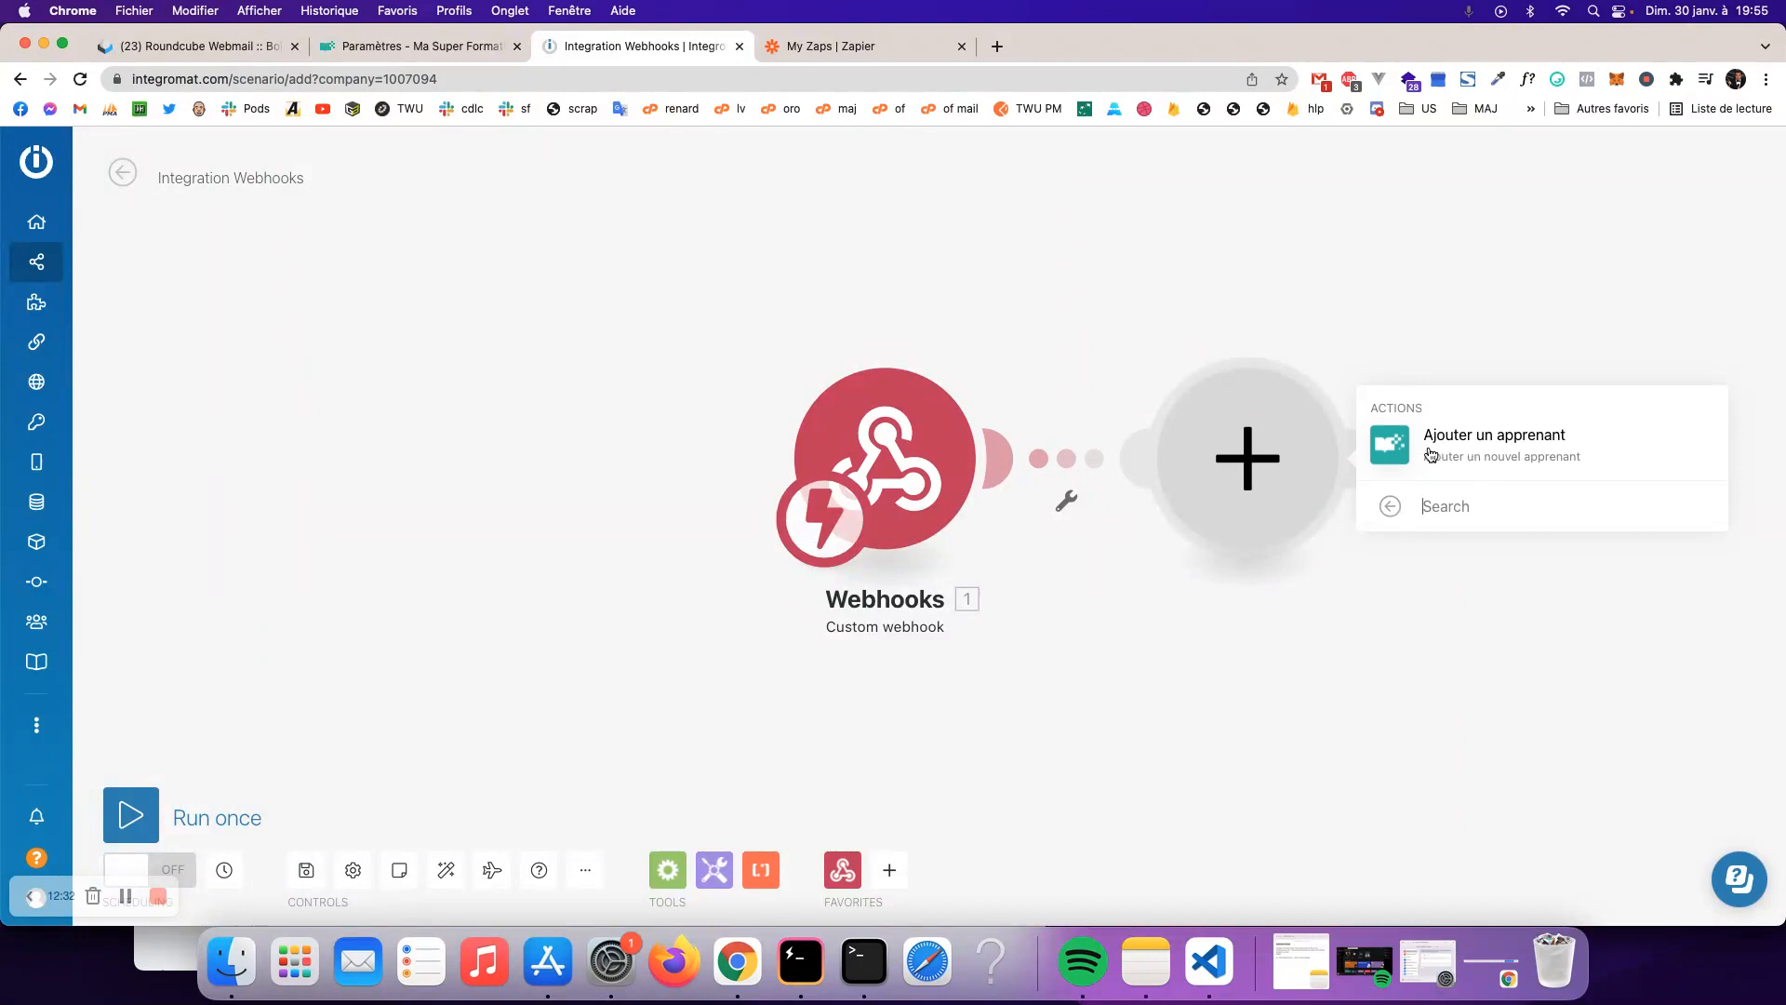
left_click(1466, 440)
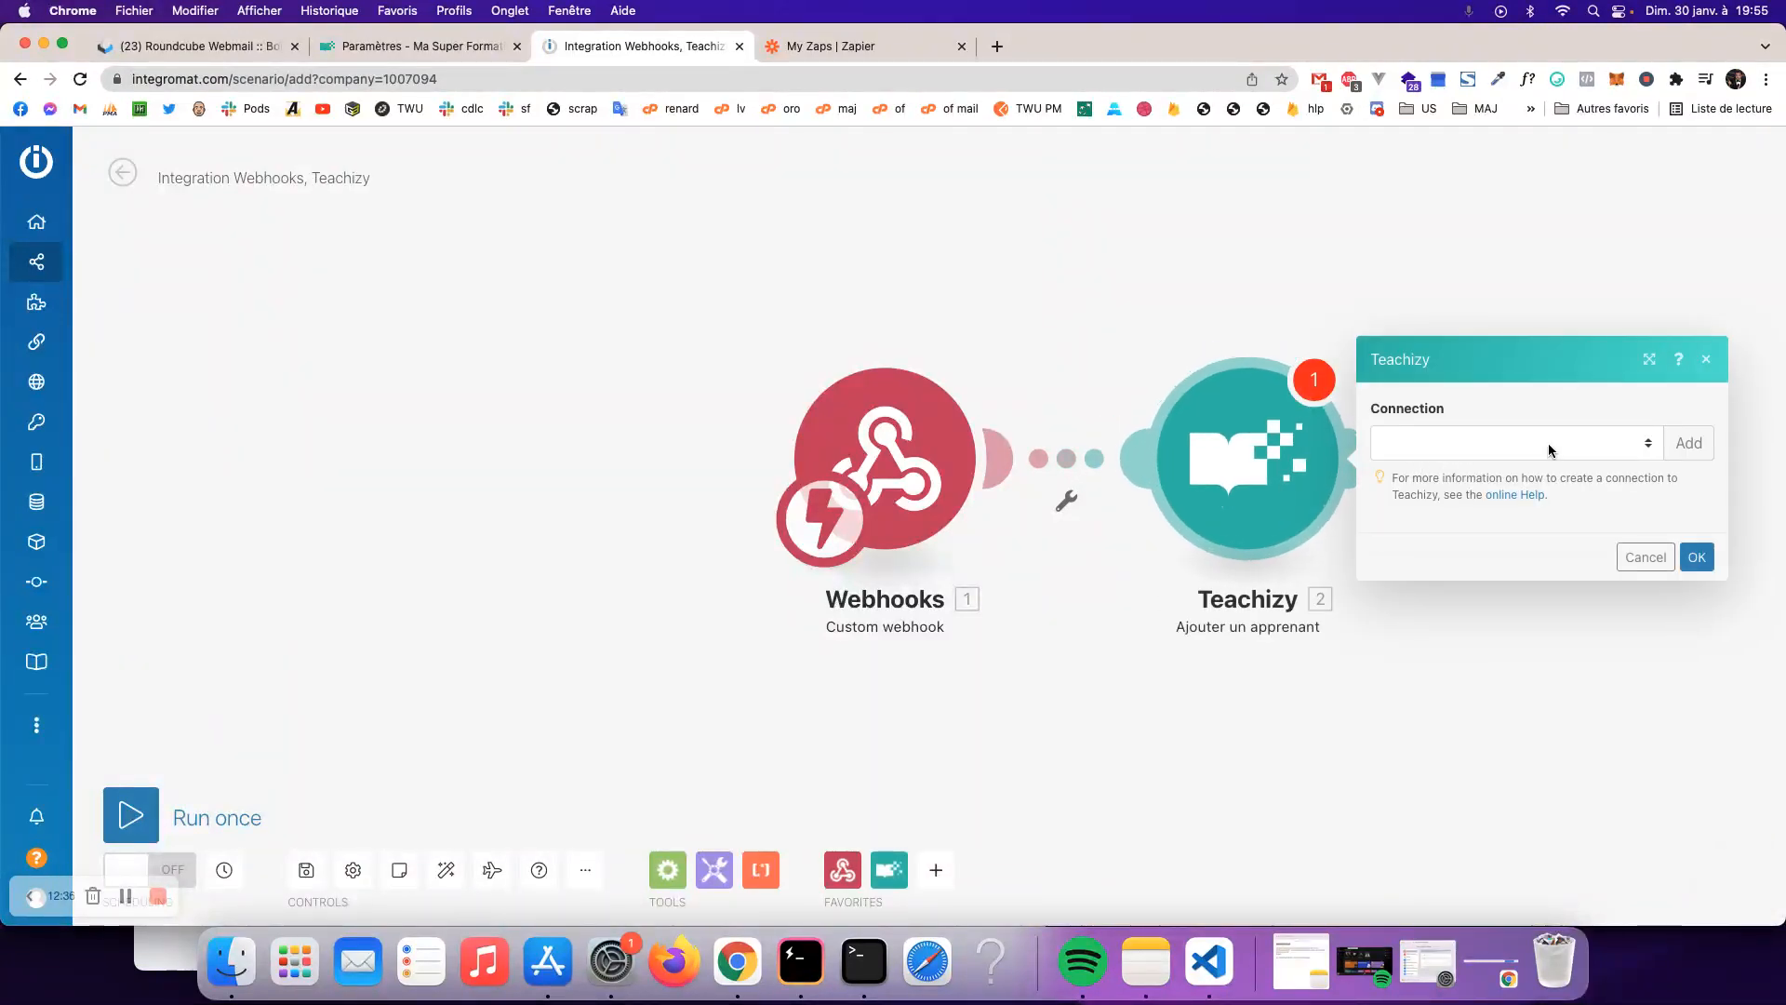
left_click(1547, 443)
left_click(1690, 442)
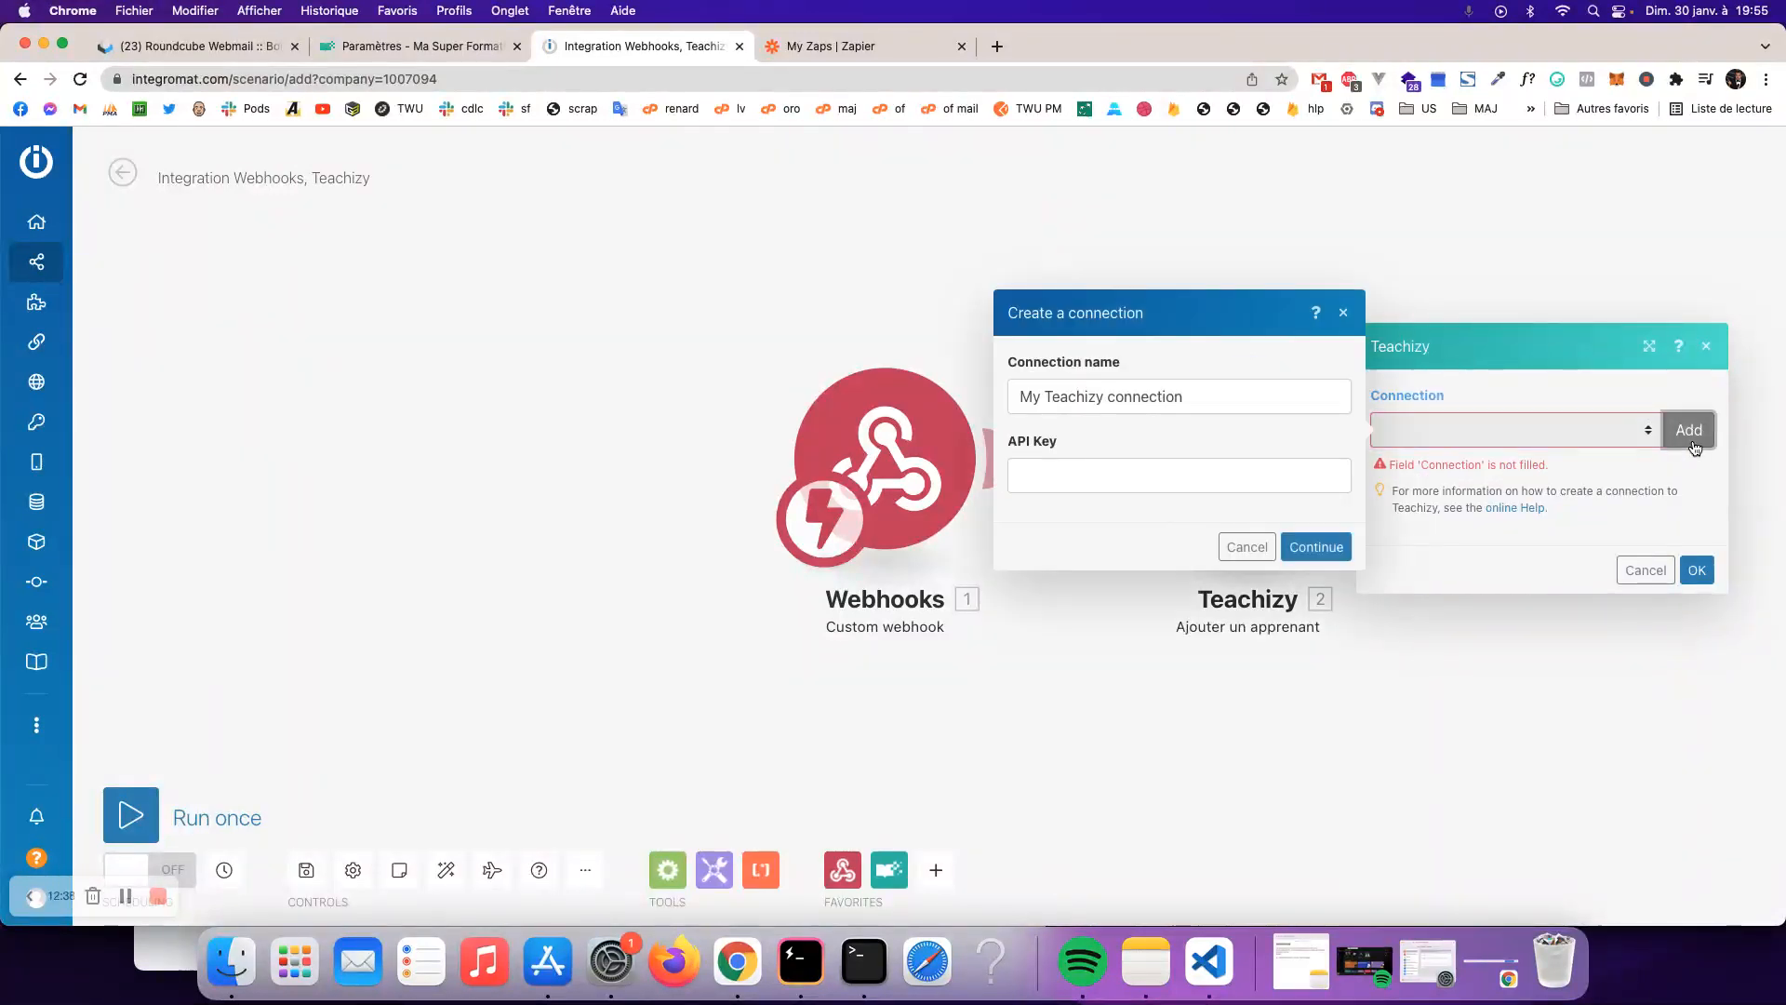
left_click(1172, 470)
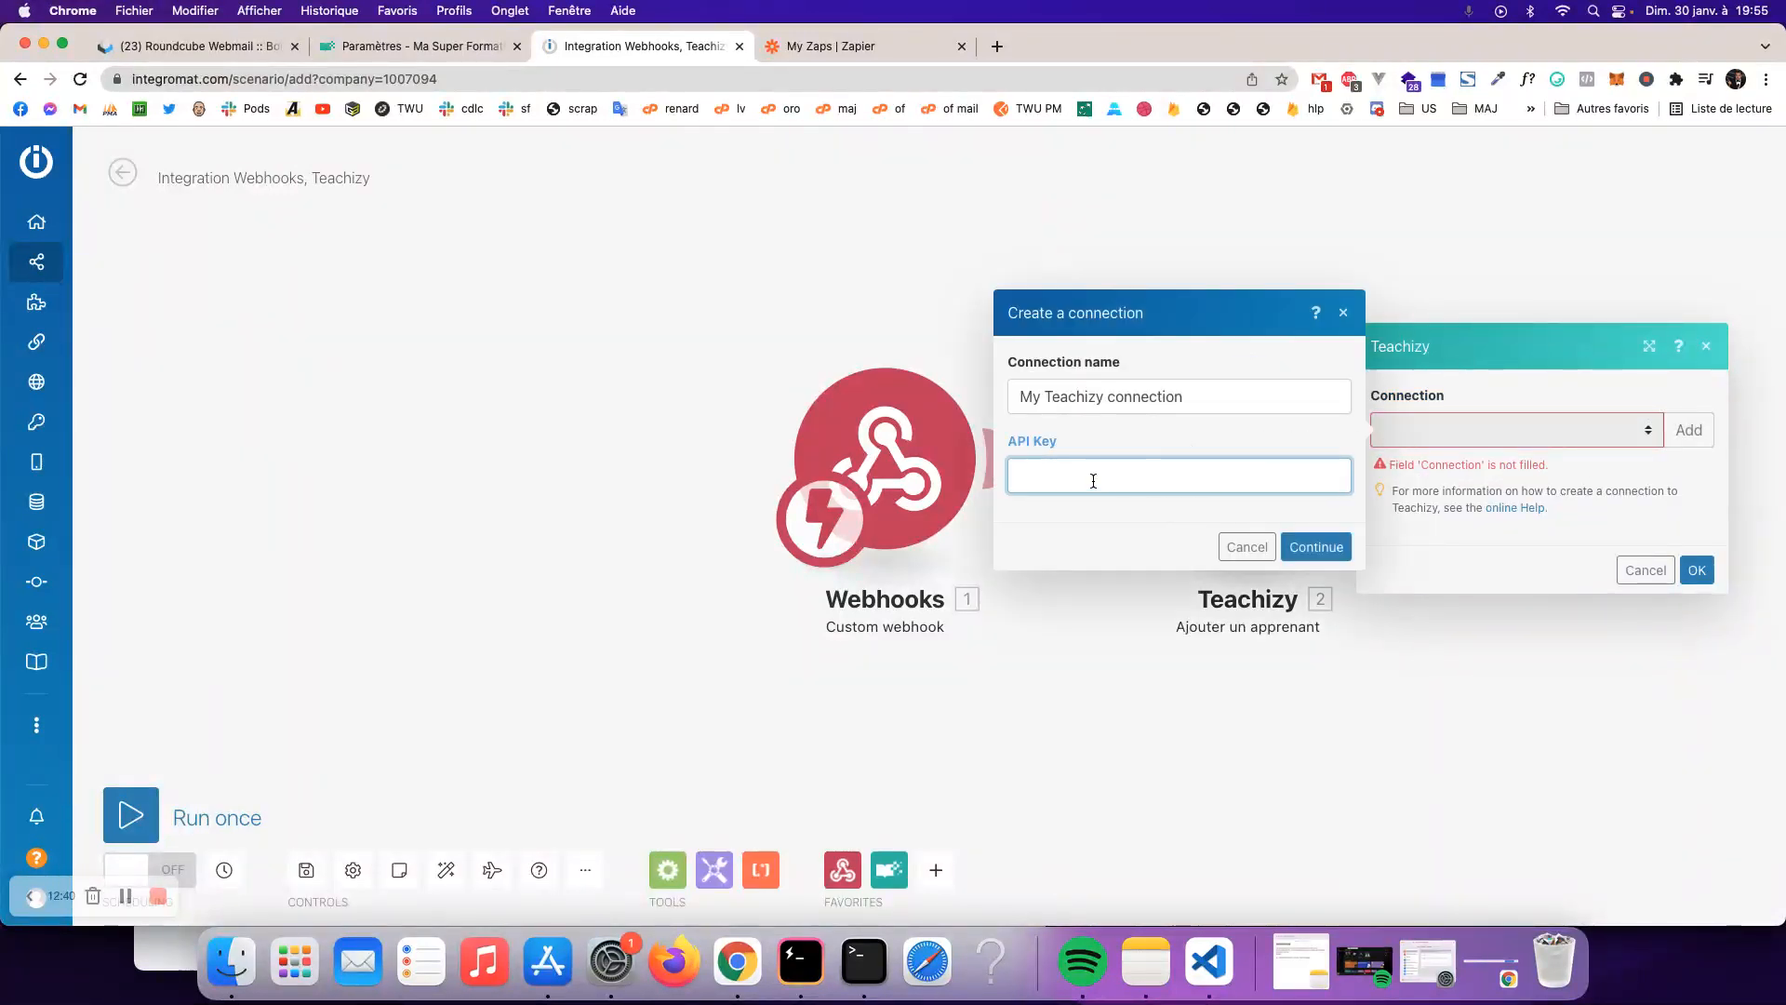
- Copy the Teachizy API key from Outils Marketing > Automatisations
left_click(355, 53)
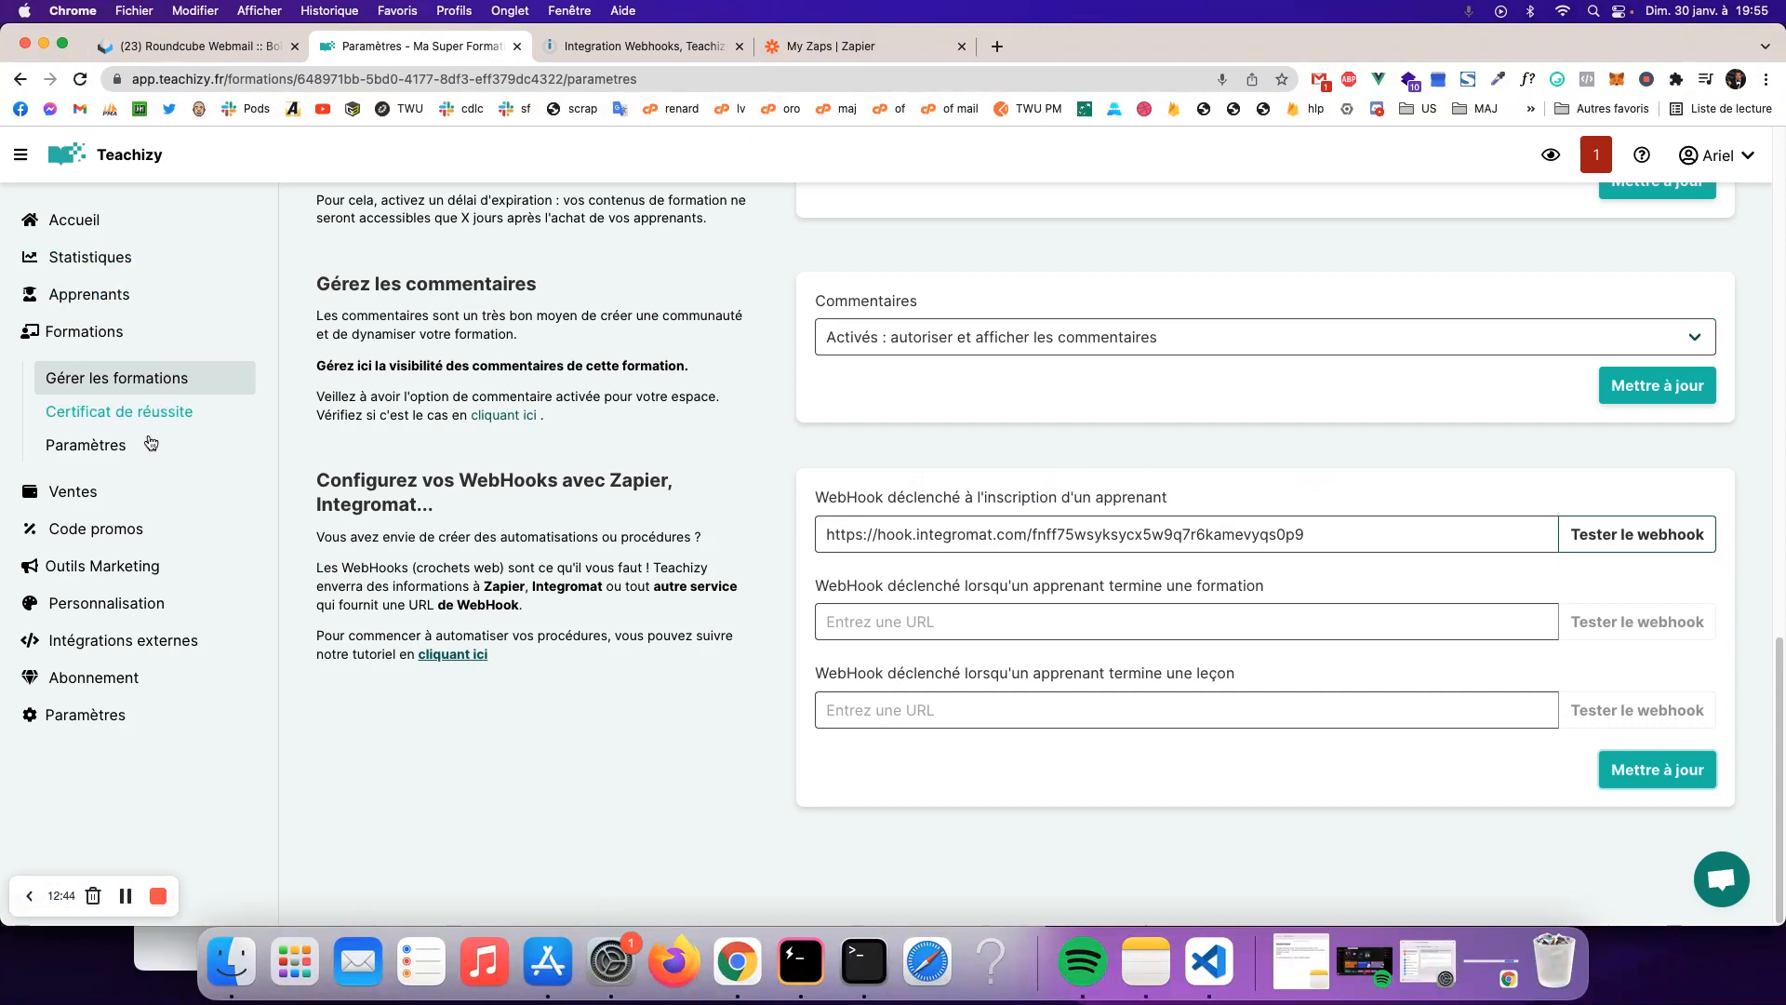
left_click(144, 566)
left_click(159, 556)
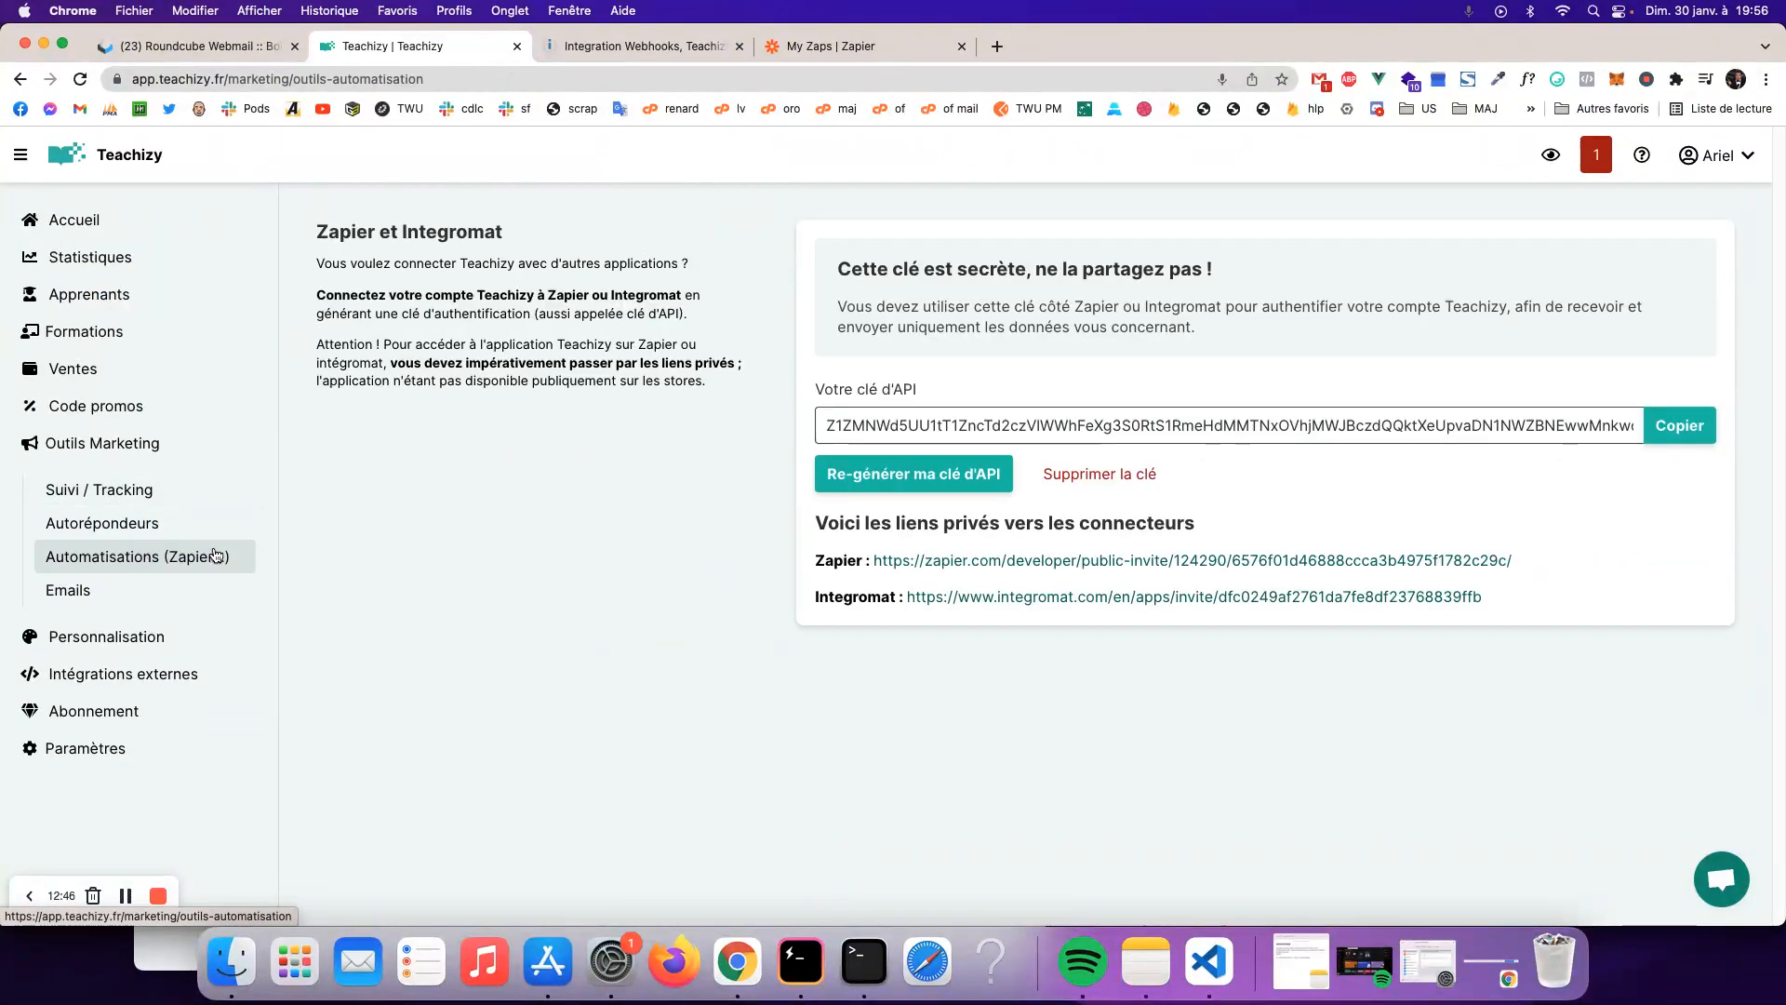
left_click(1696, 434)
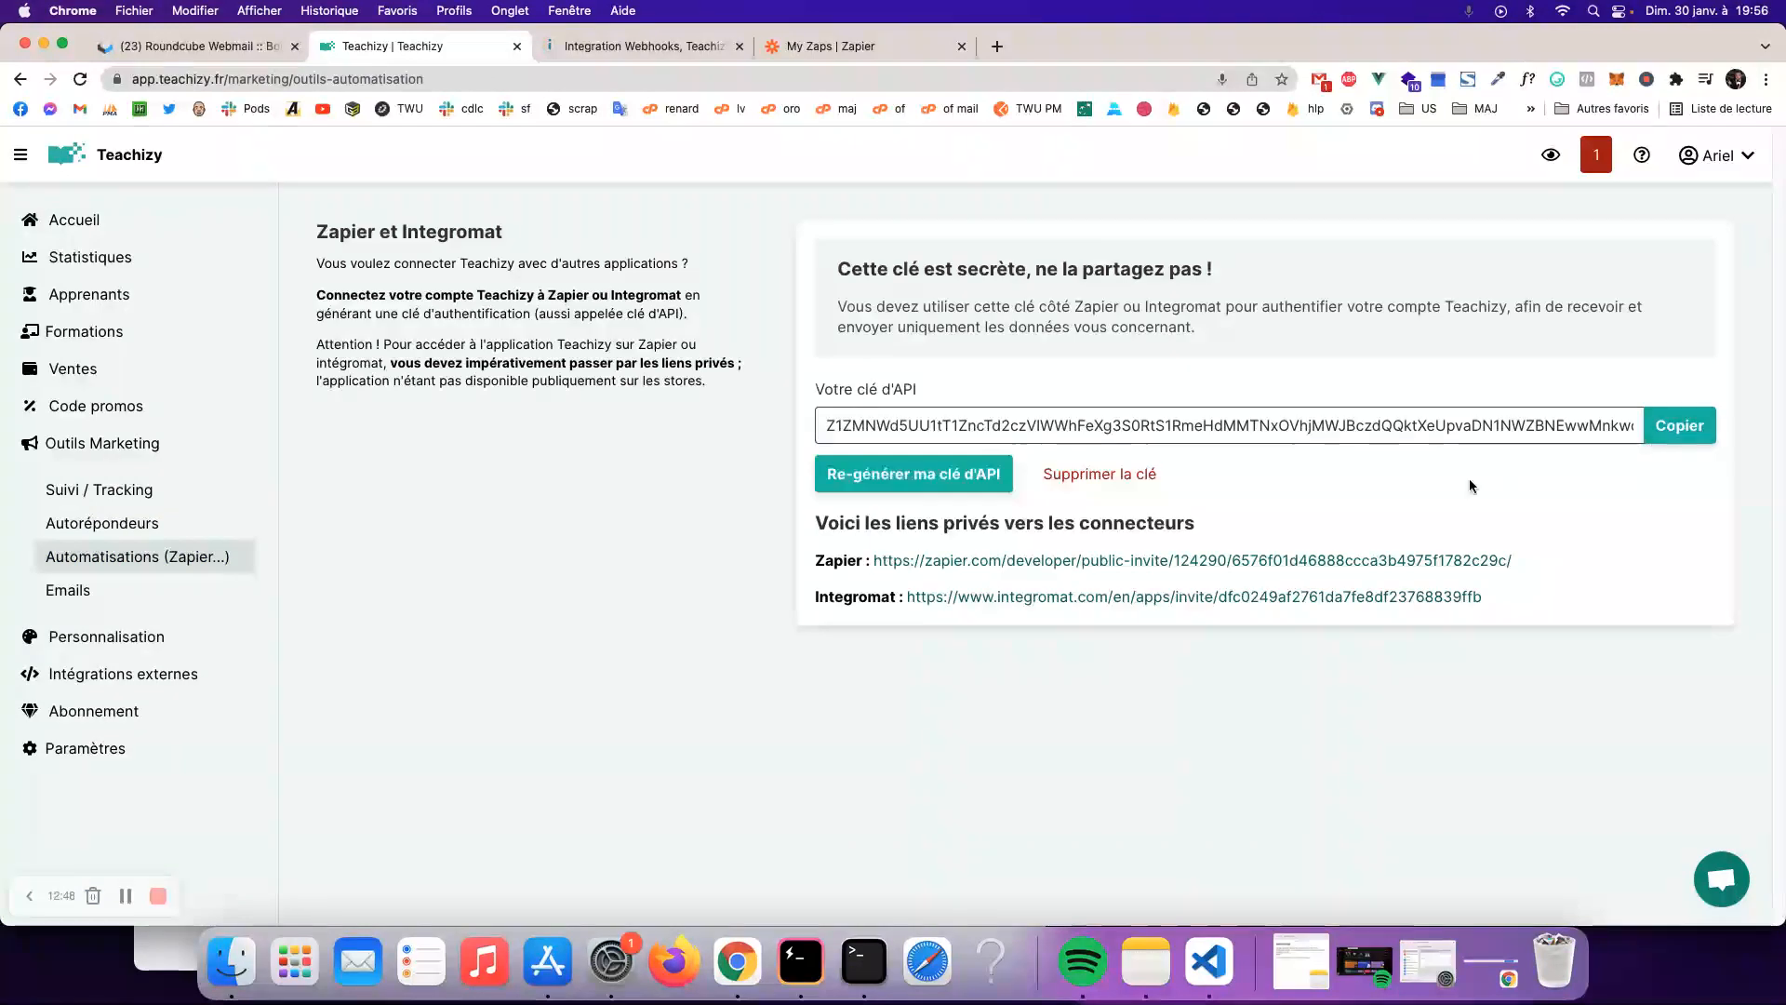
left_click(596, 46)
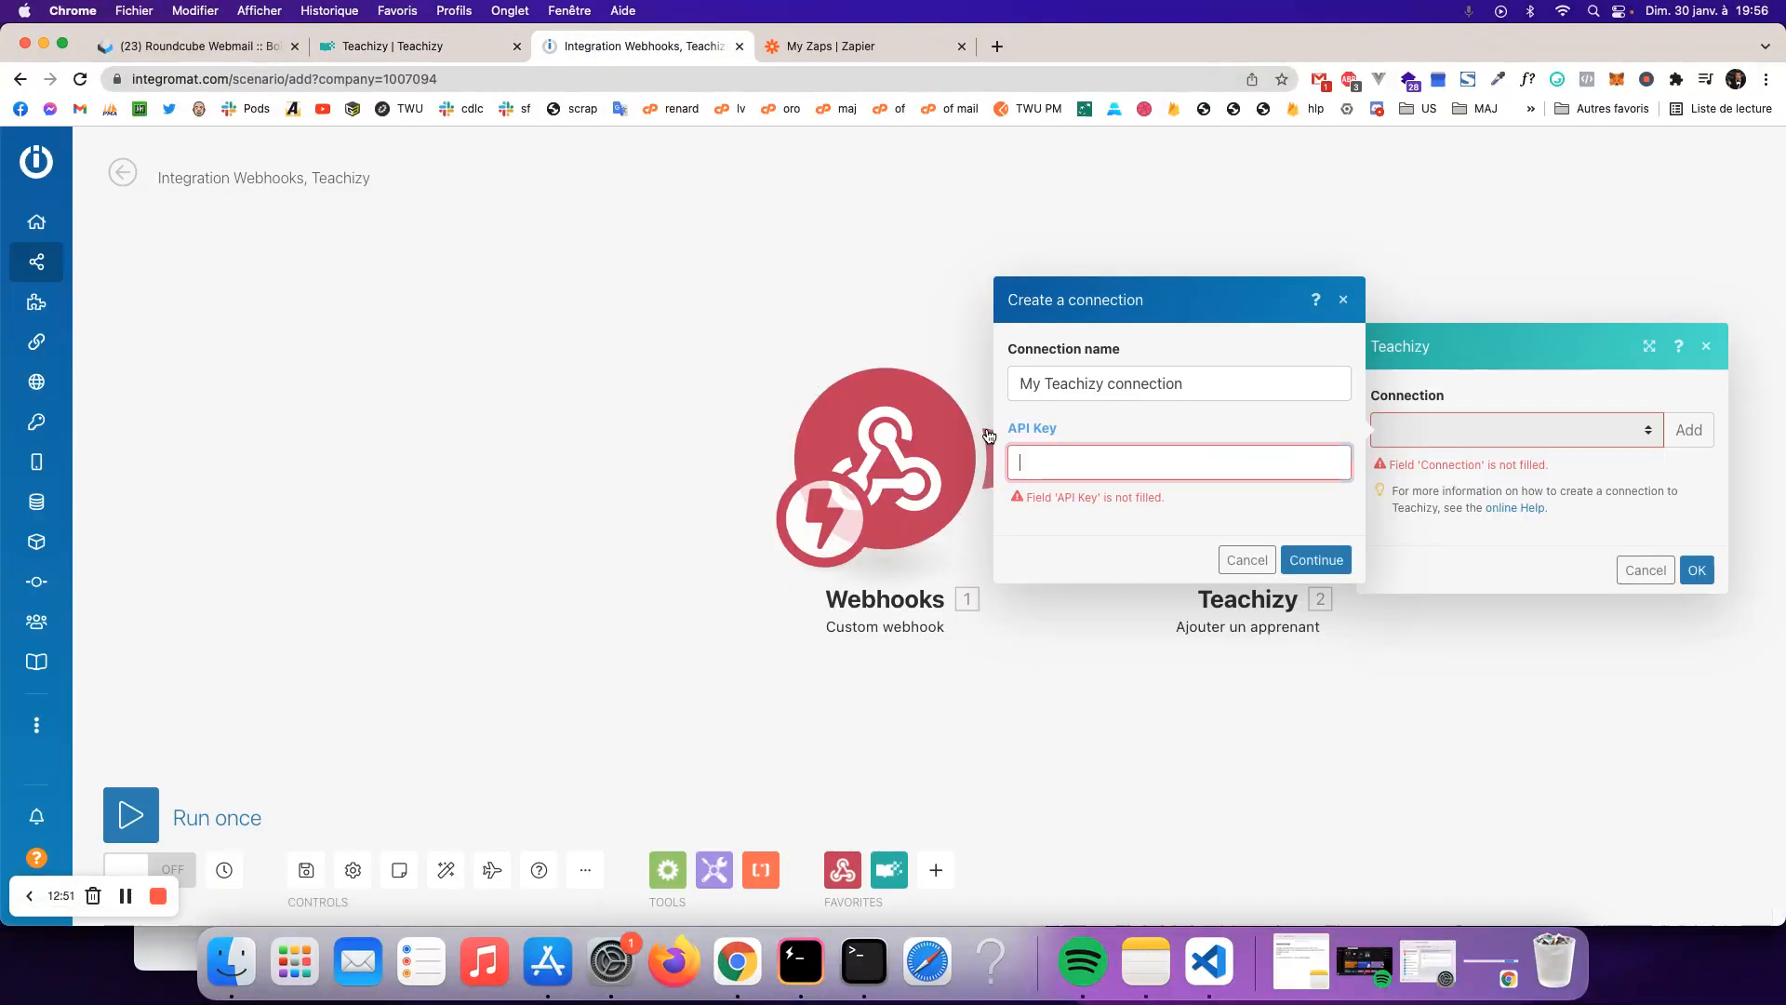
- Create the Teachizy connection with the pasted API key and map email_apprenant to Email
key("super+v")
left_click(1315, 547)
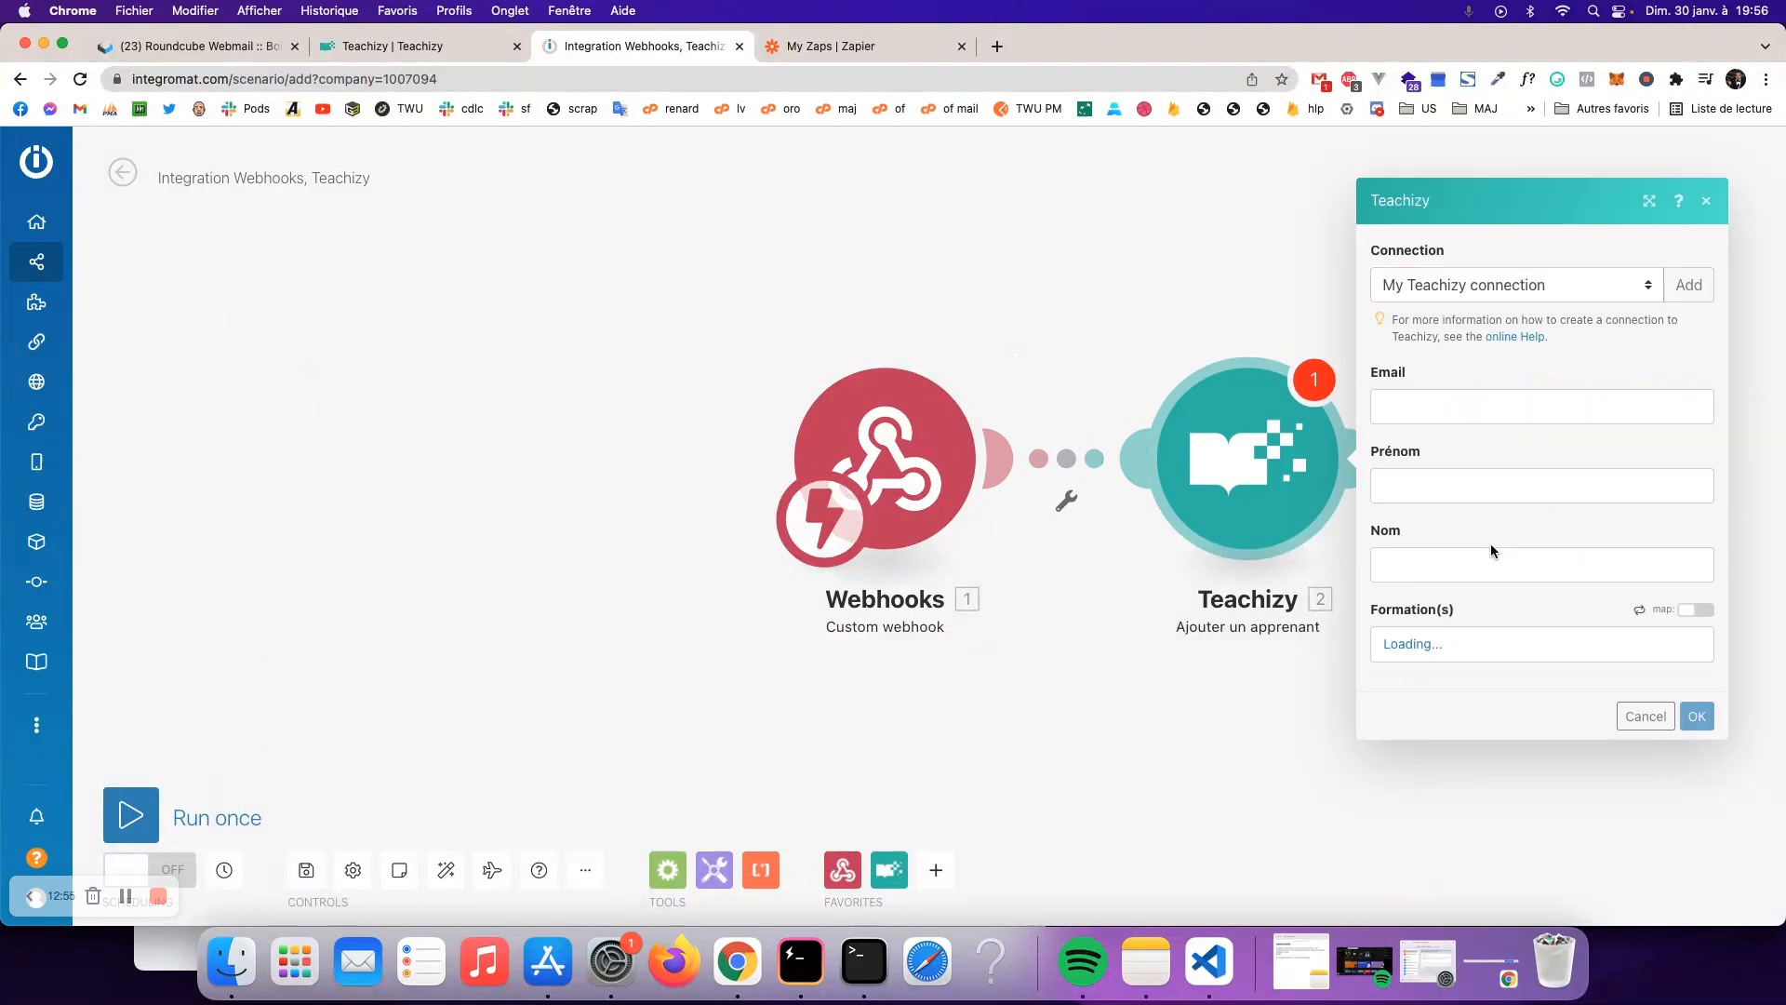
left_click(1465, 382)
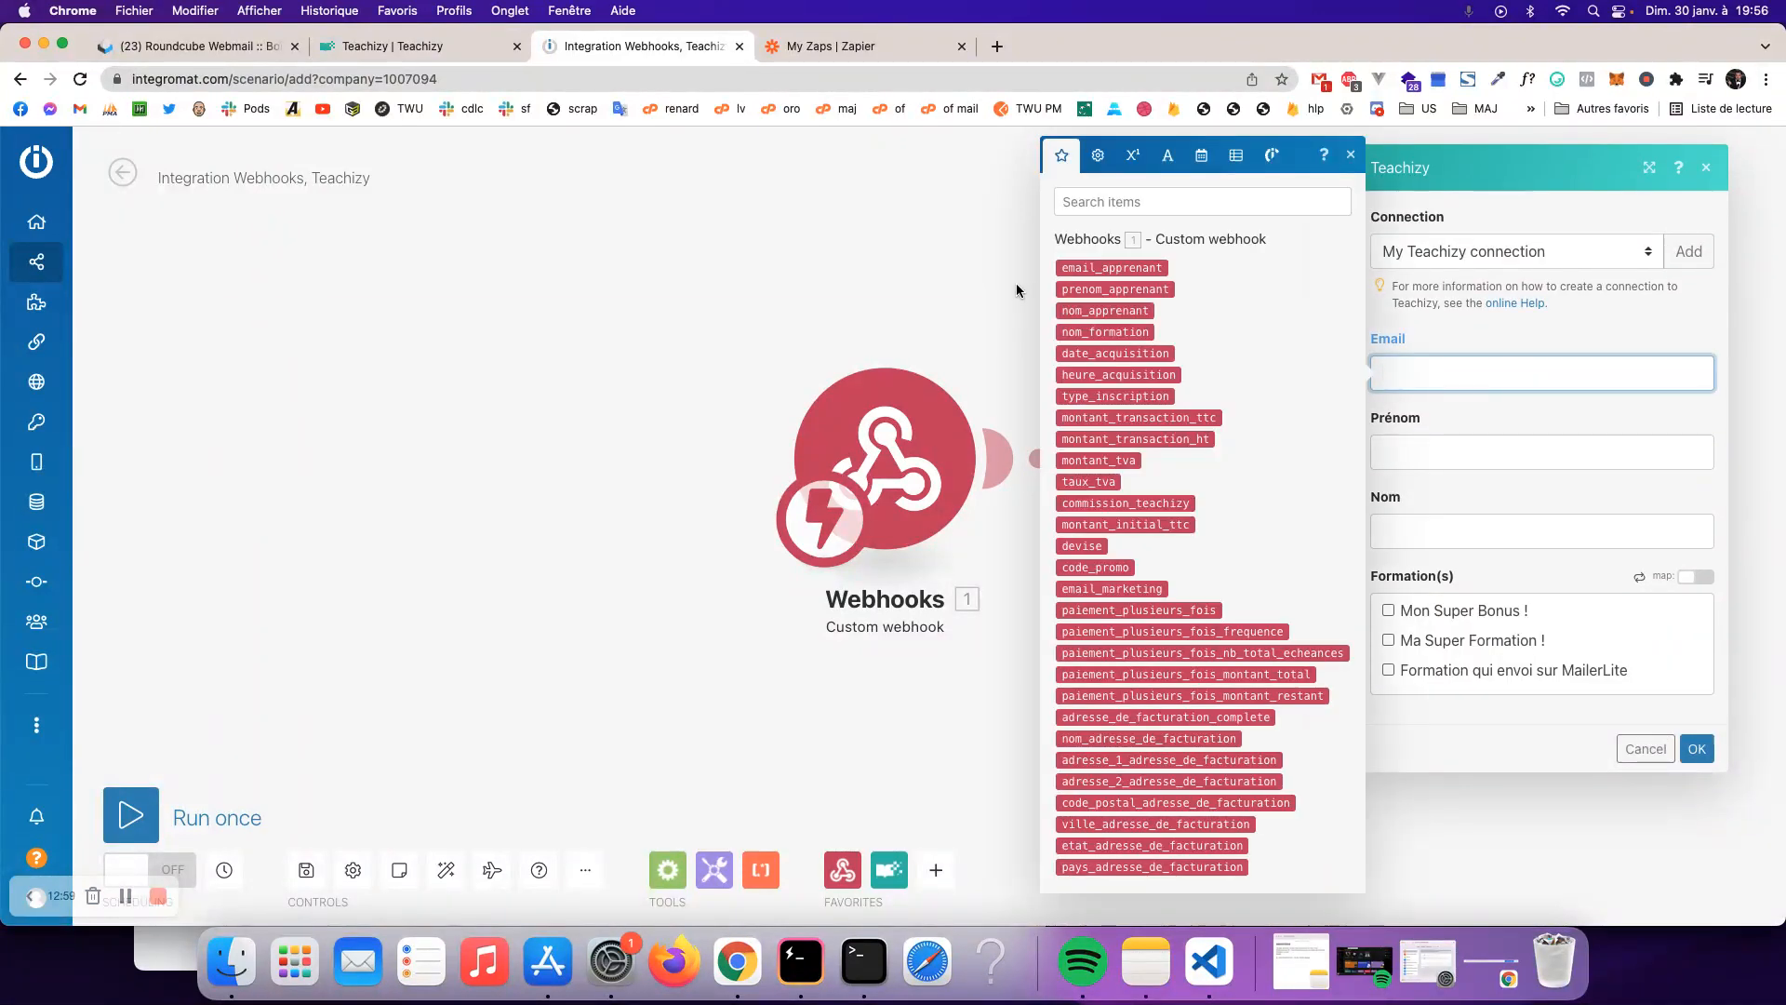
left_click(1107, 267)
- Map prenom_apprenant to Prénom and nom_apprenant to Nom, select Mon Super Bonus !, and confirm
left_click(1436, 444)
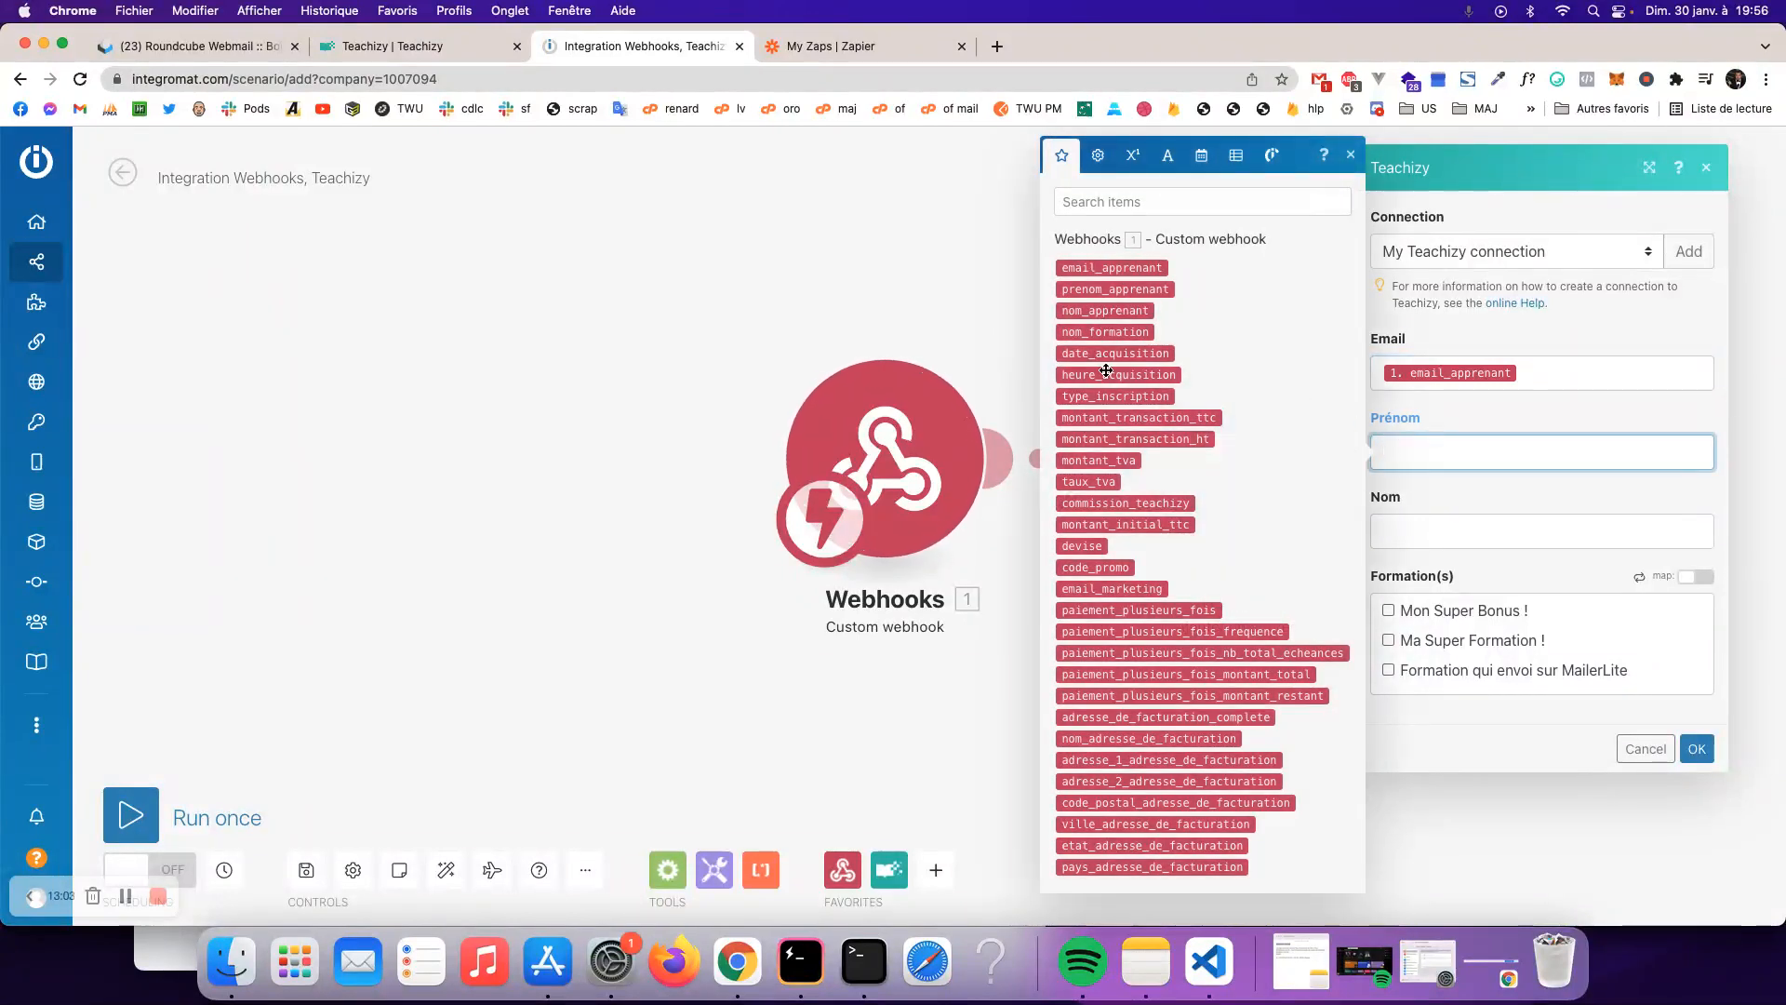
left_click(1116, 289)
left_click(1499, 526)
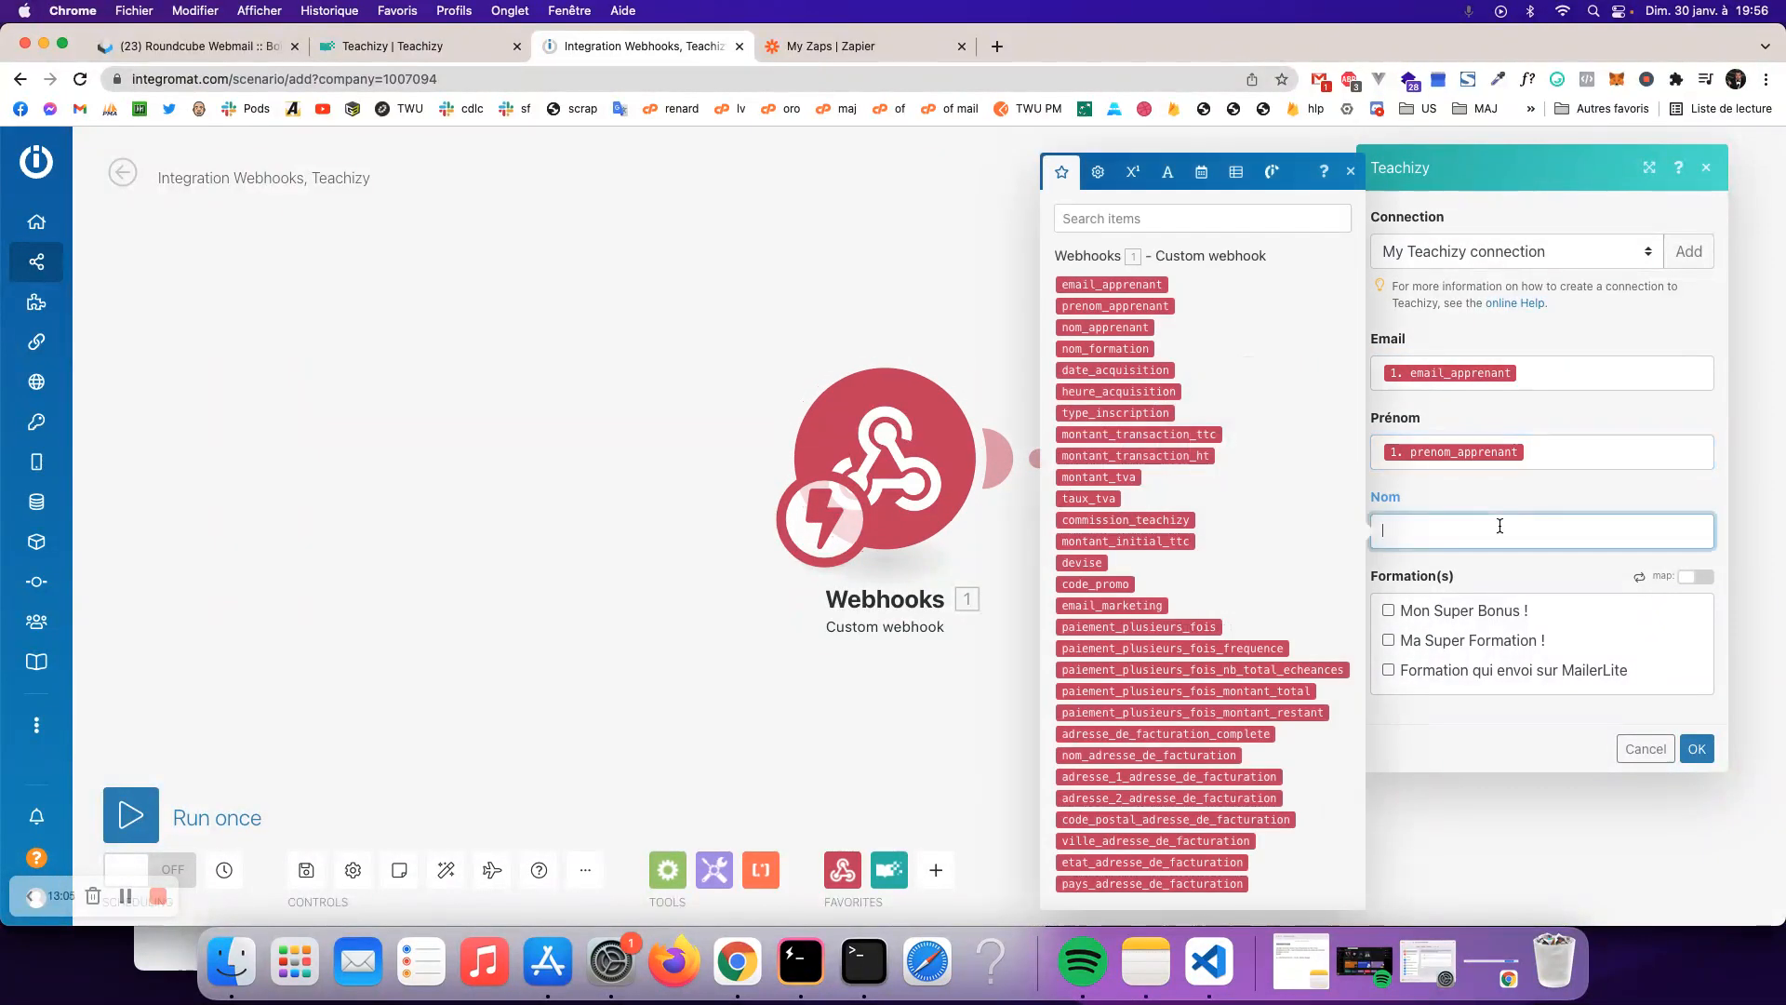
left_click(1116, 328)
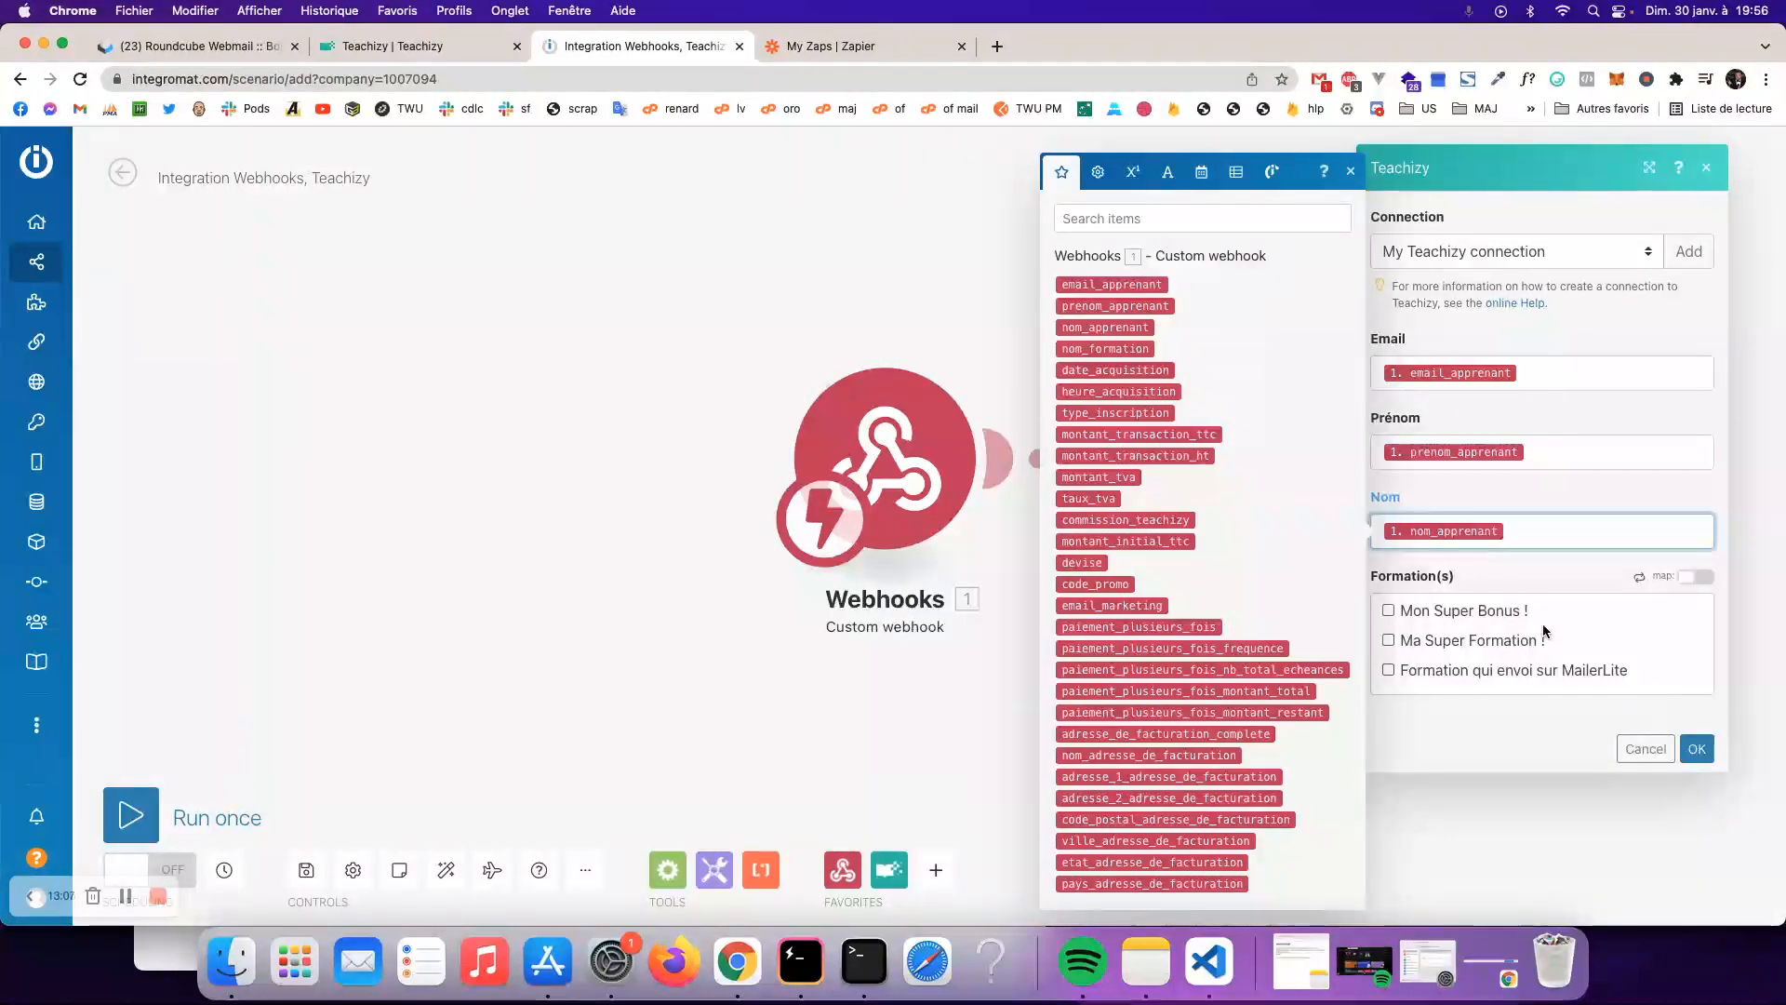
left_click(1548, 689)
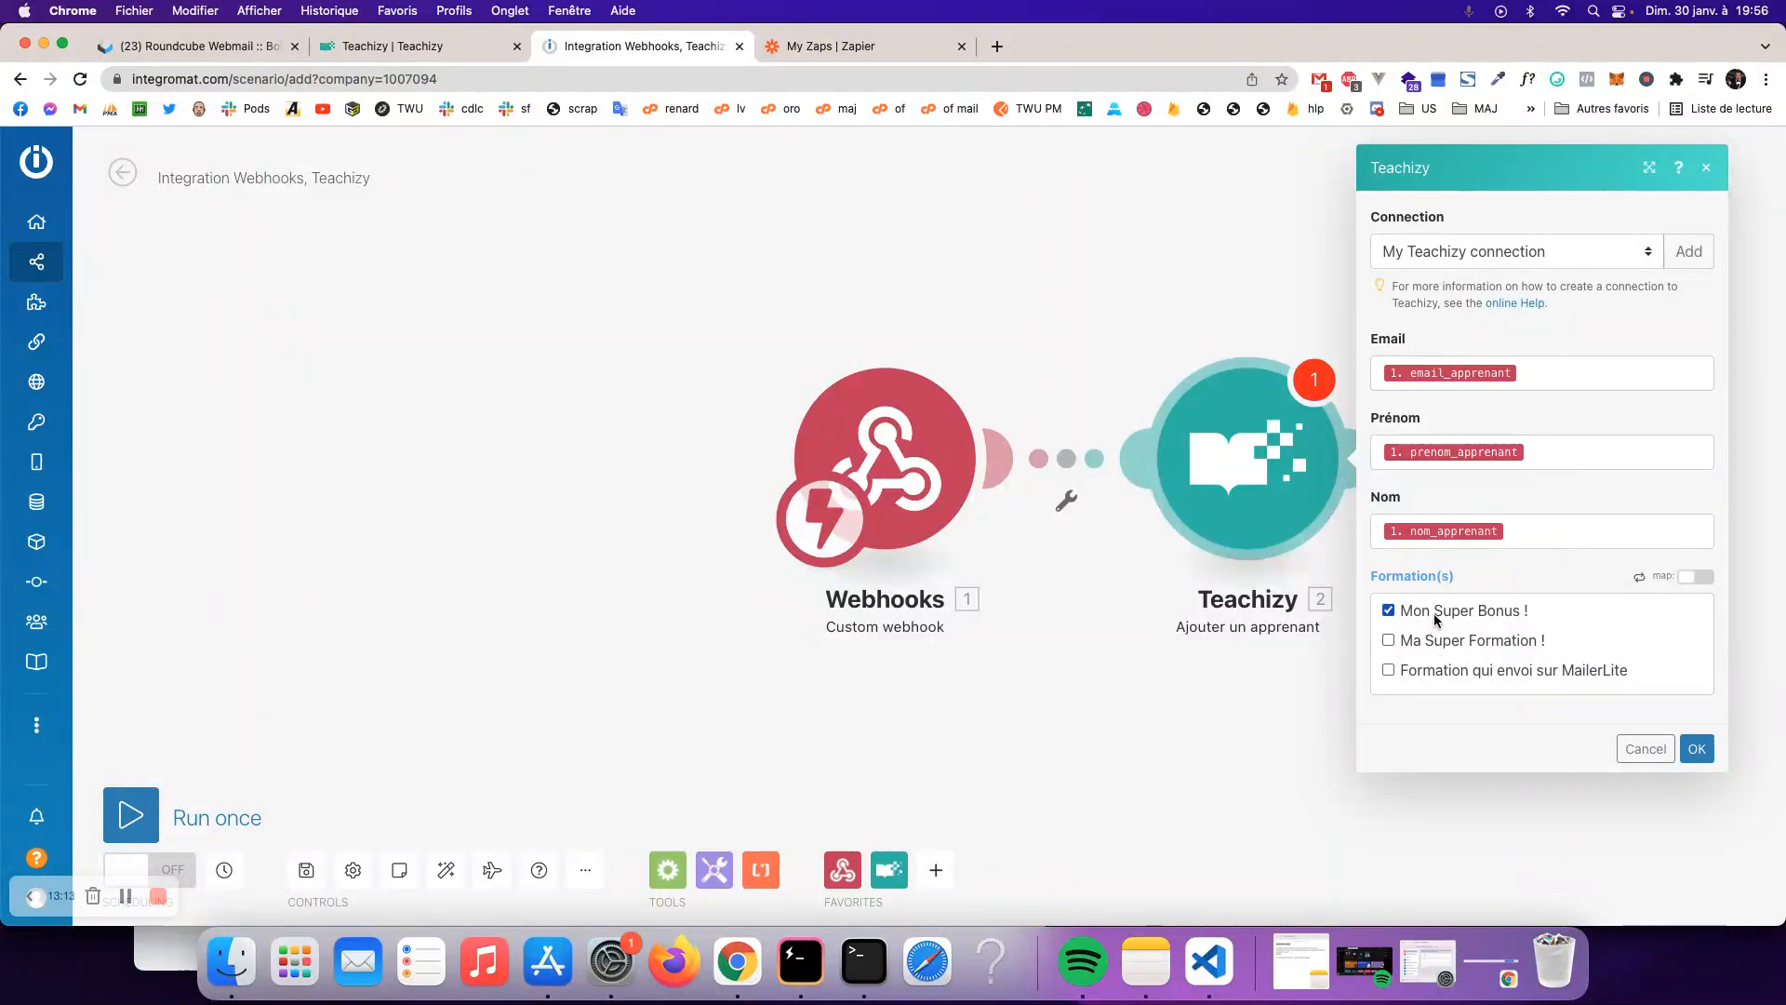
left_click(1697, 748)
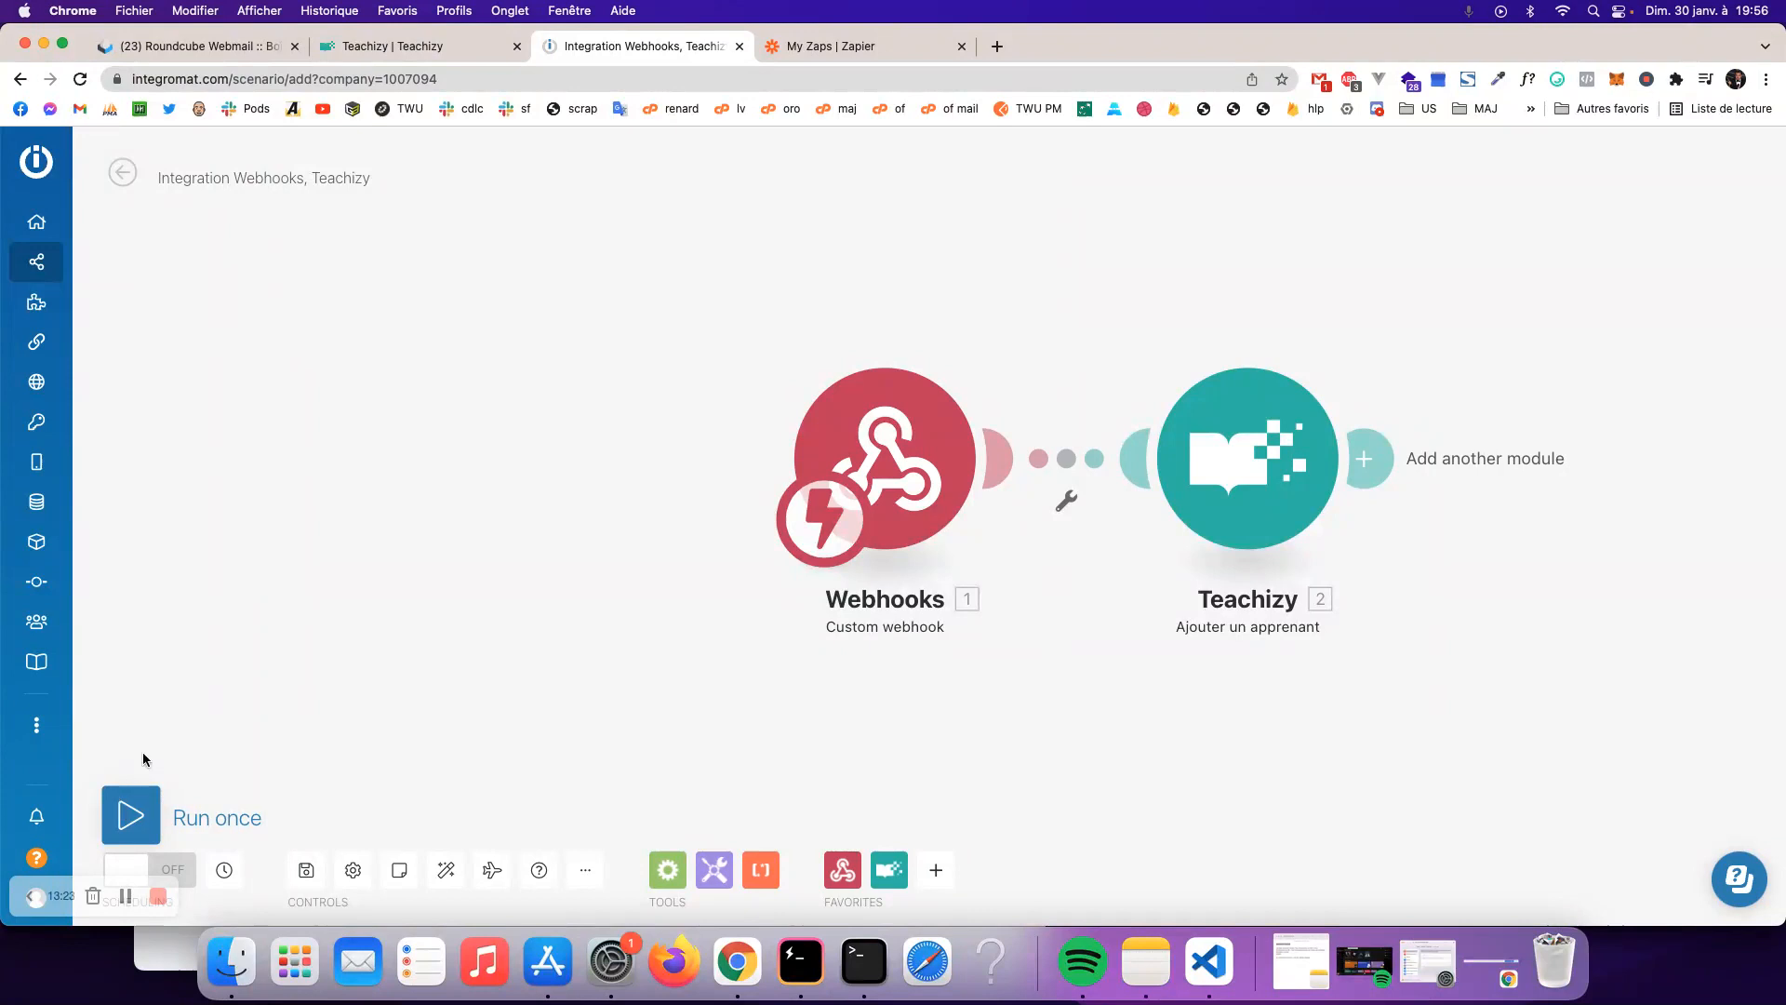
- Delete the existing test learner from the Mon Super Bonus ! course's Apprenants list
left_click(371, 47)
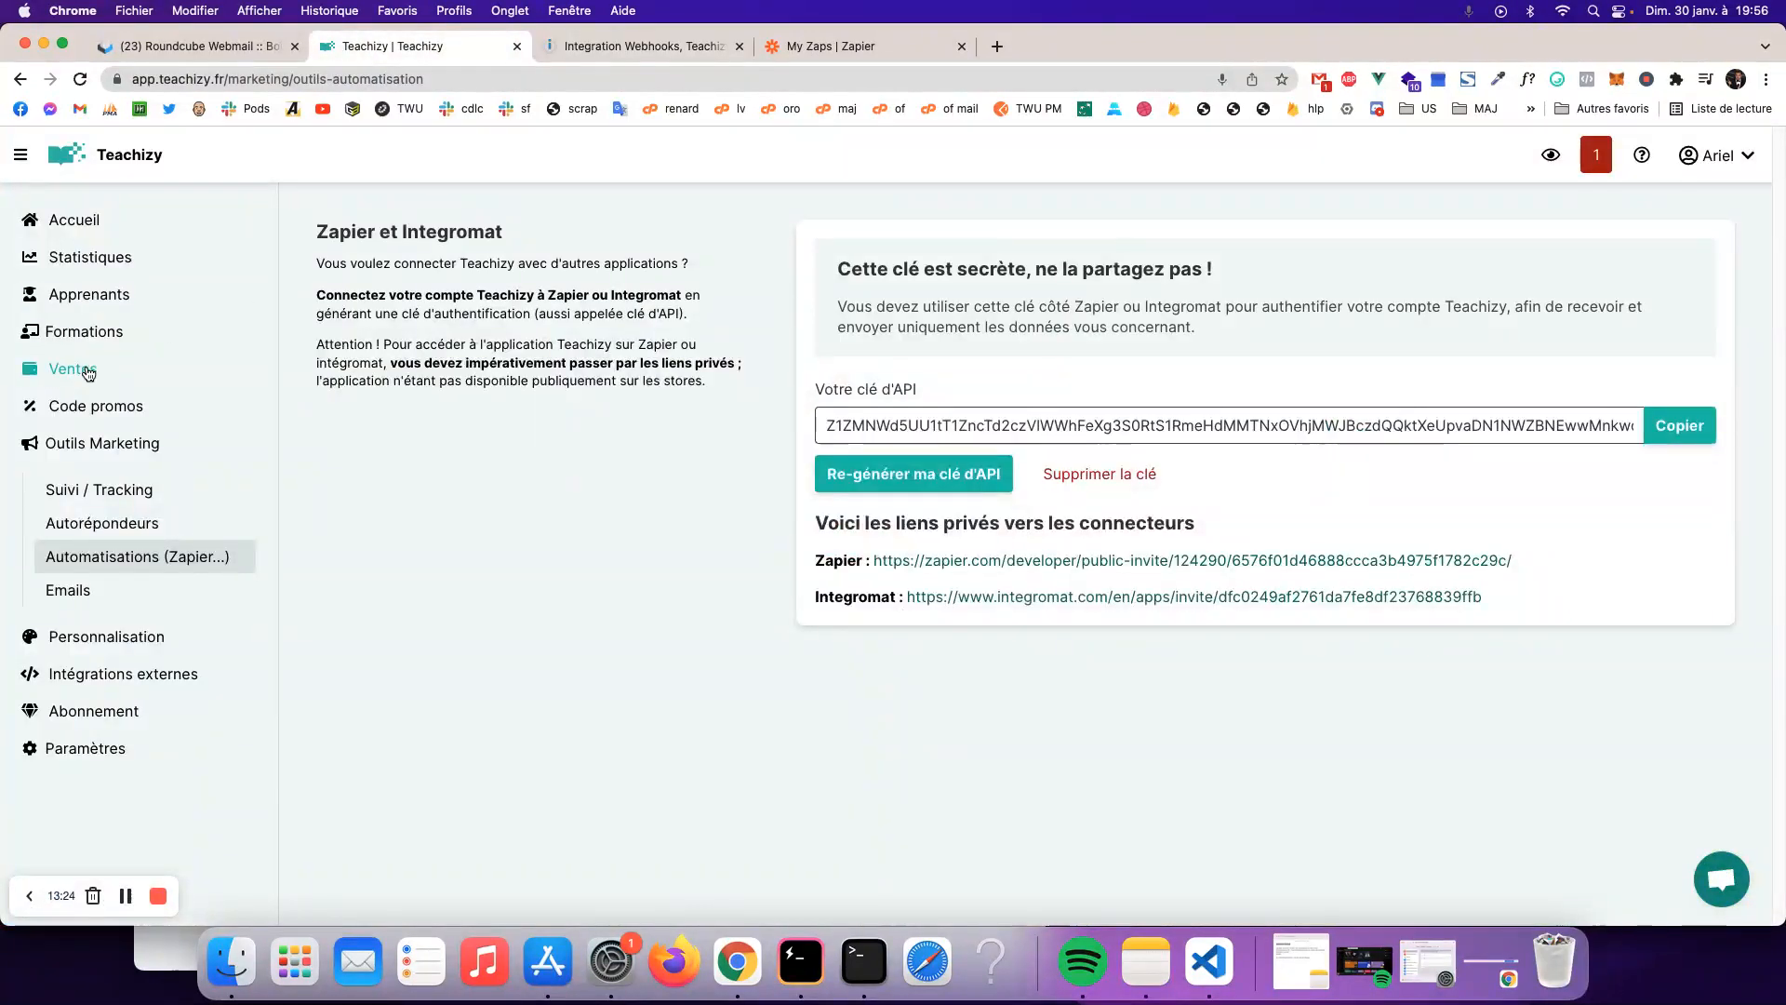
left_click(88, 333)
scroll(797, 554, "down", 3)
left_click(554, 530)
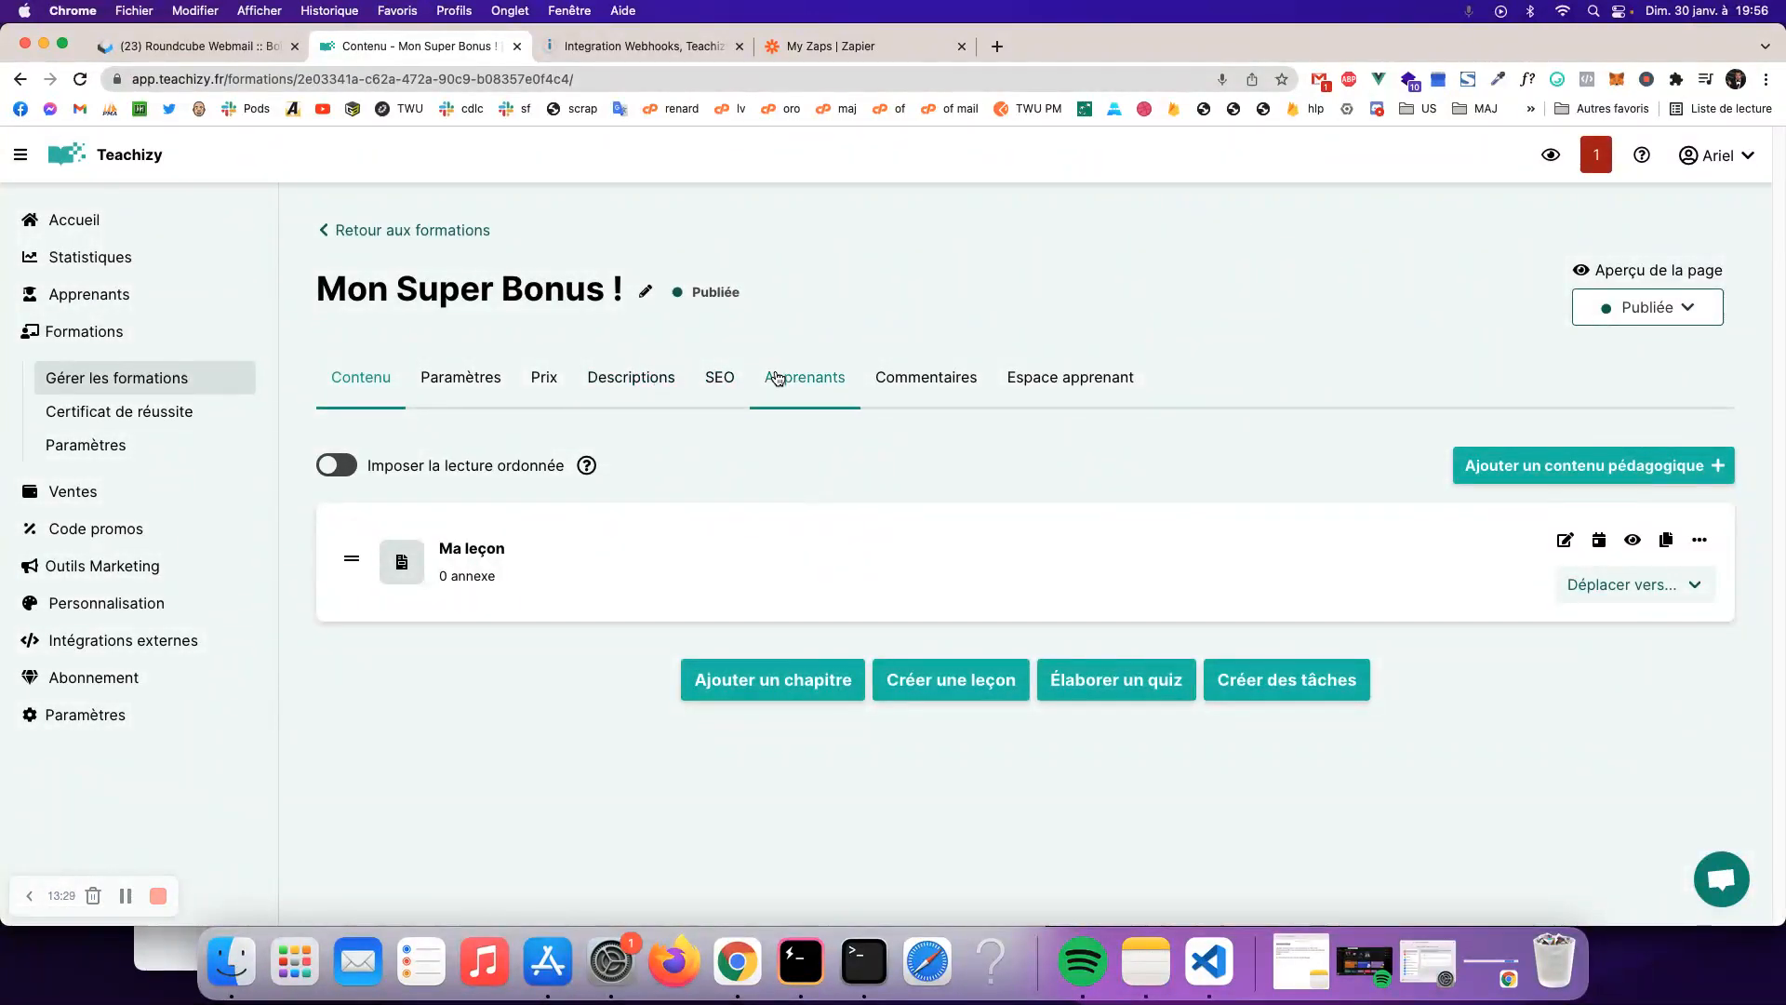
left_click(777, 377)
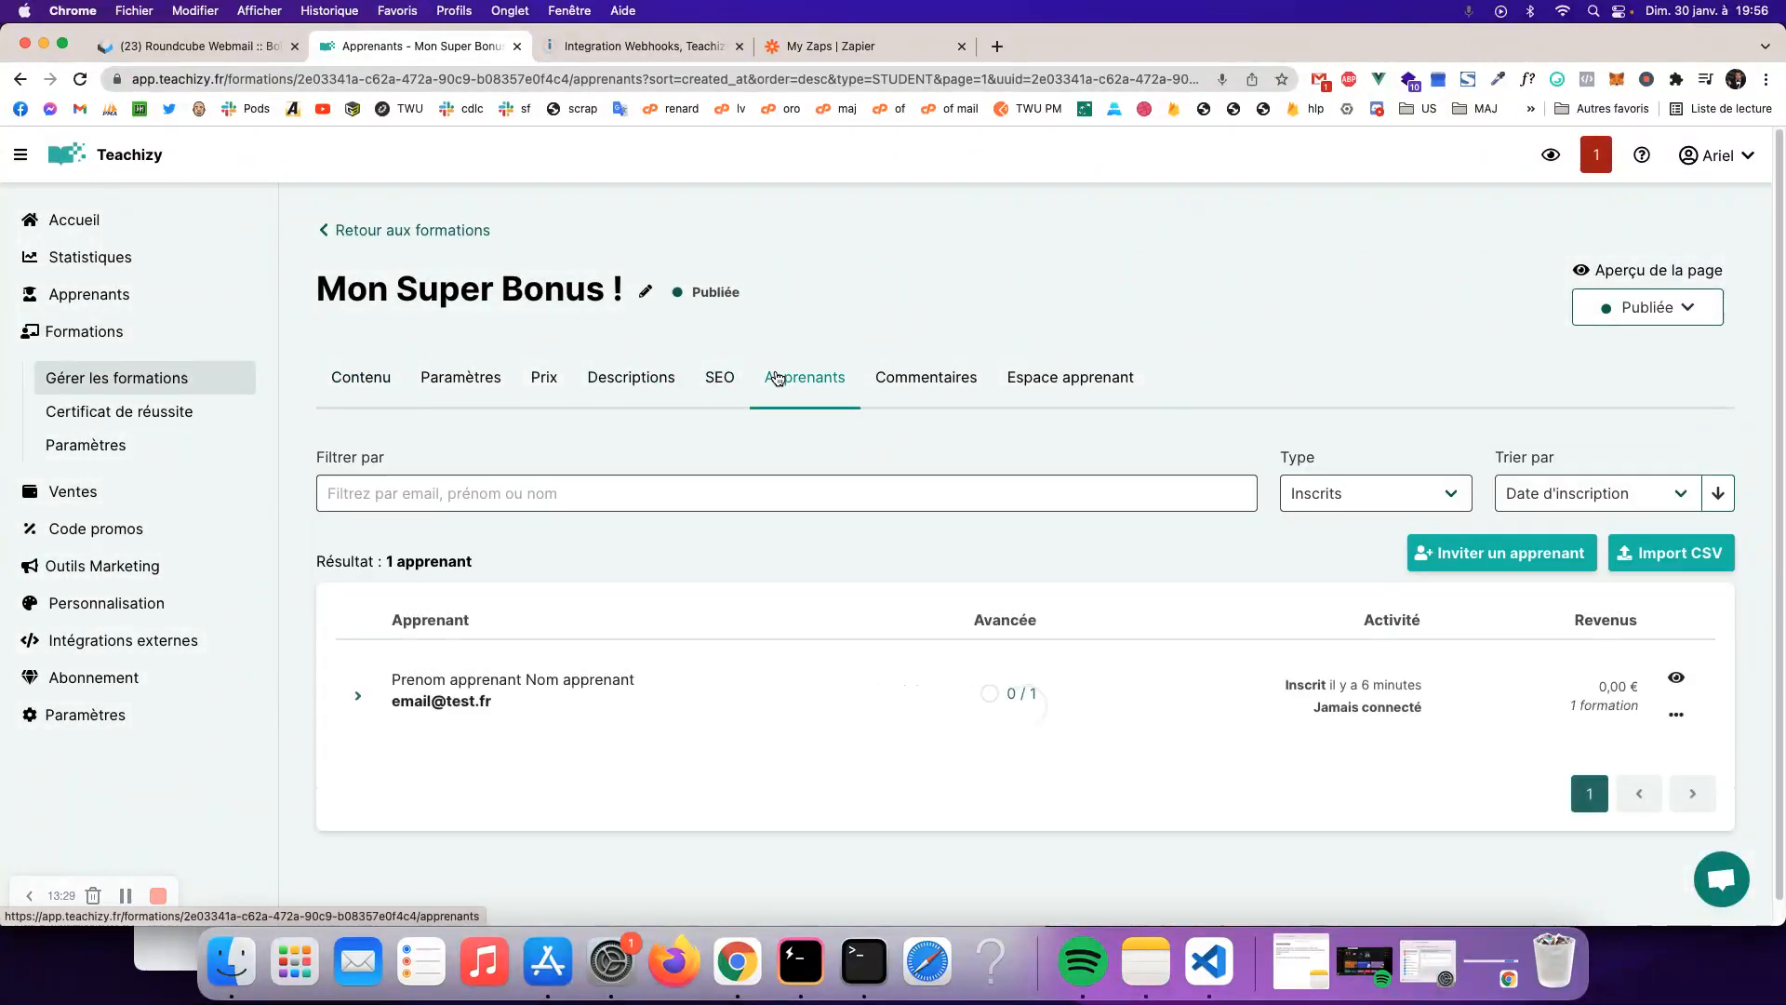
left_click(1674, 711)
scroll(1544, 800, "down", 1)
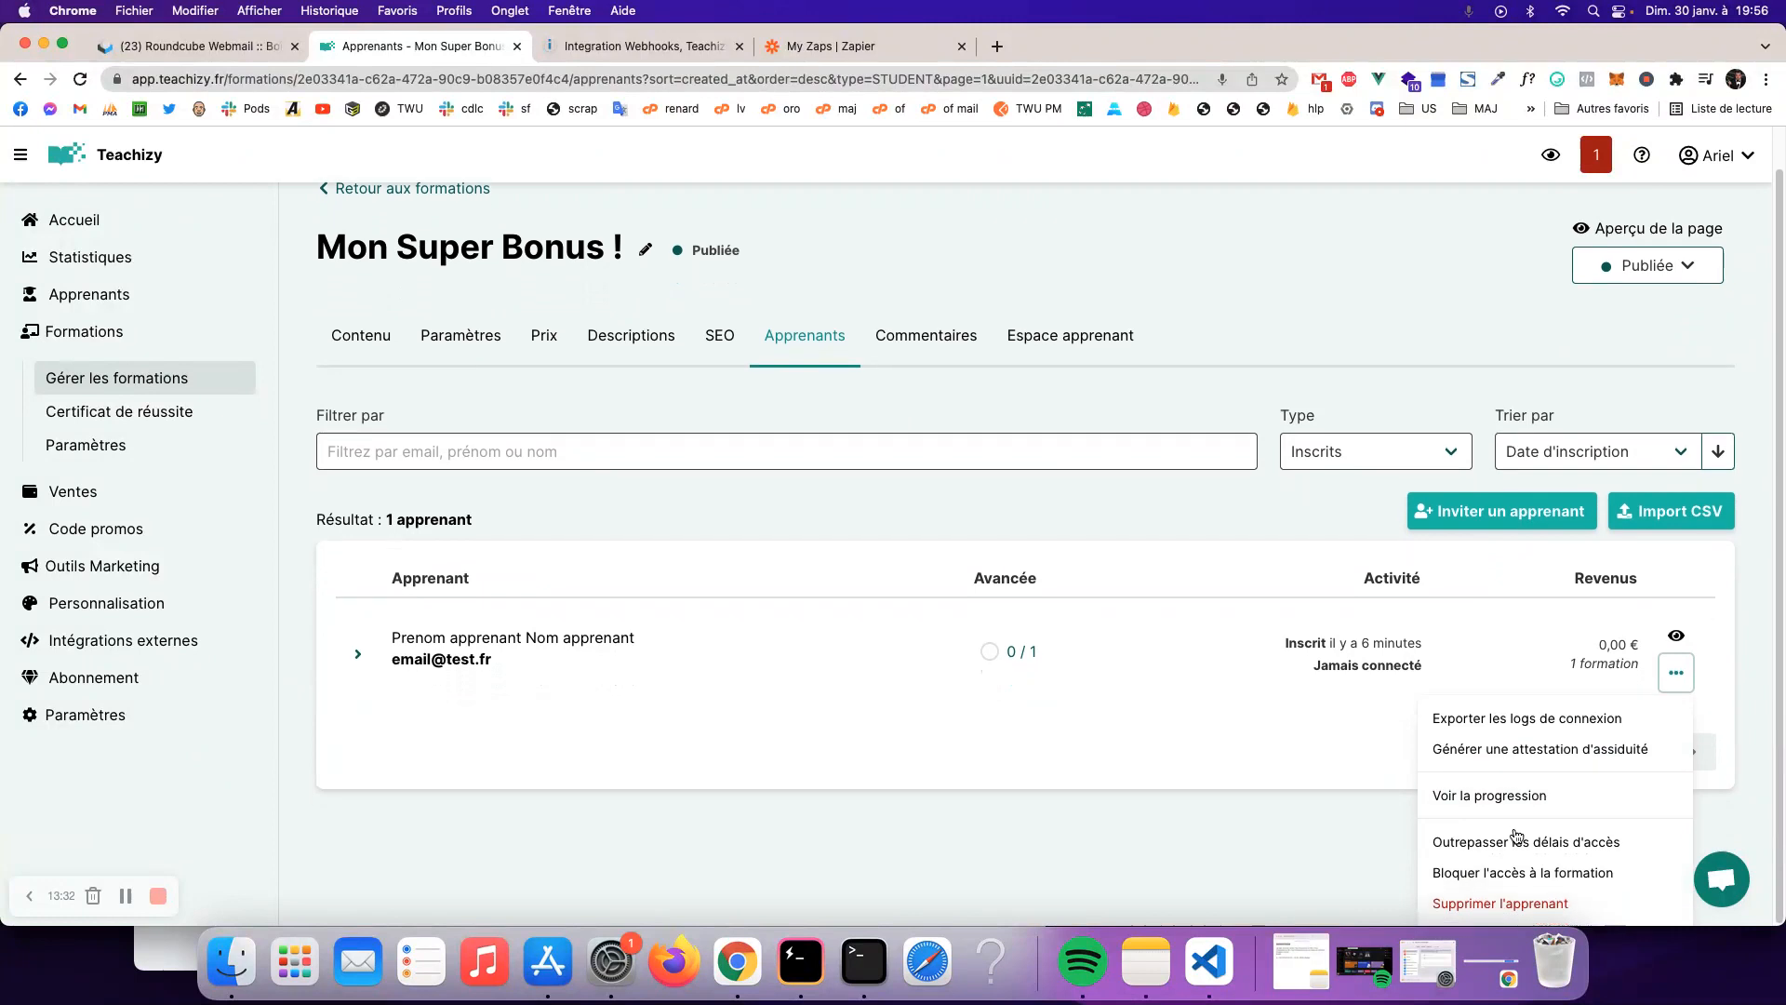
left_click(1530, 906)
left_click(1051, 566)
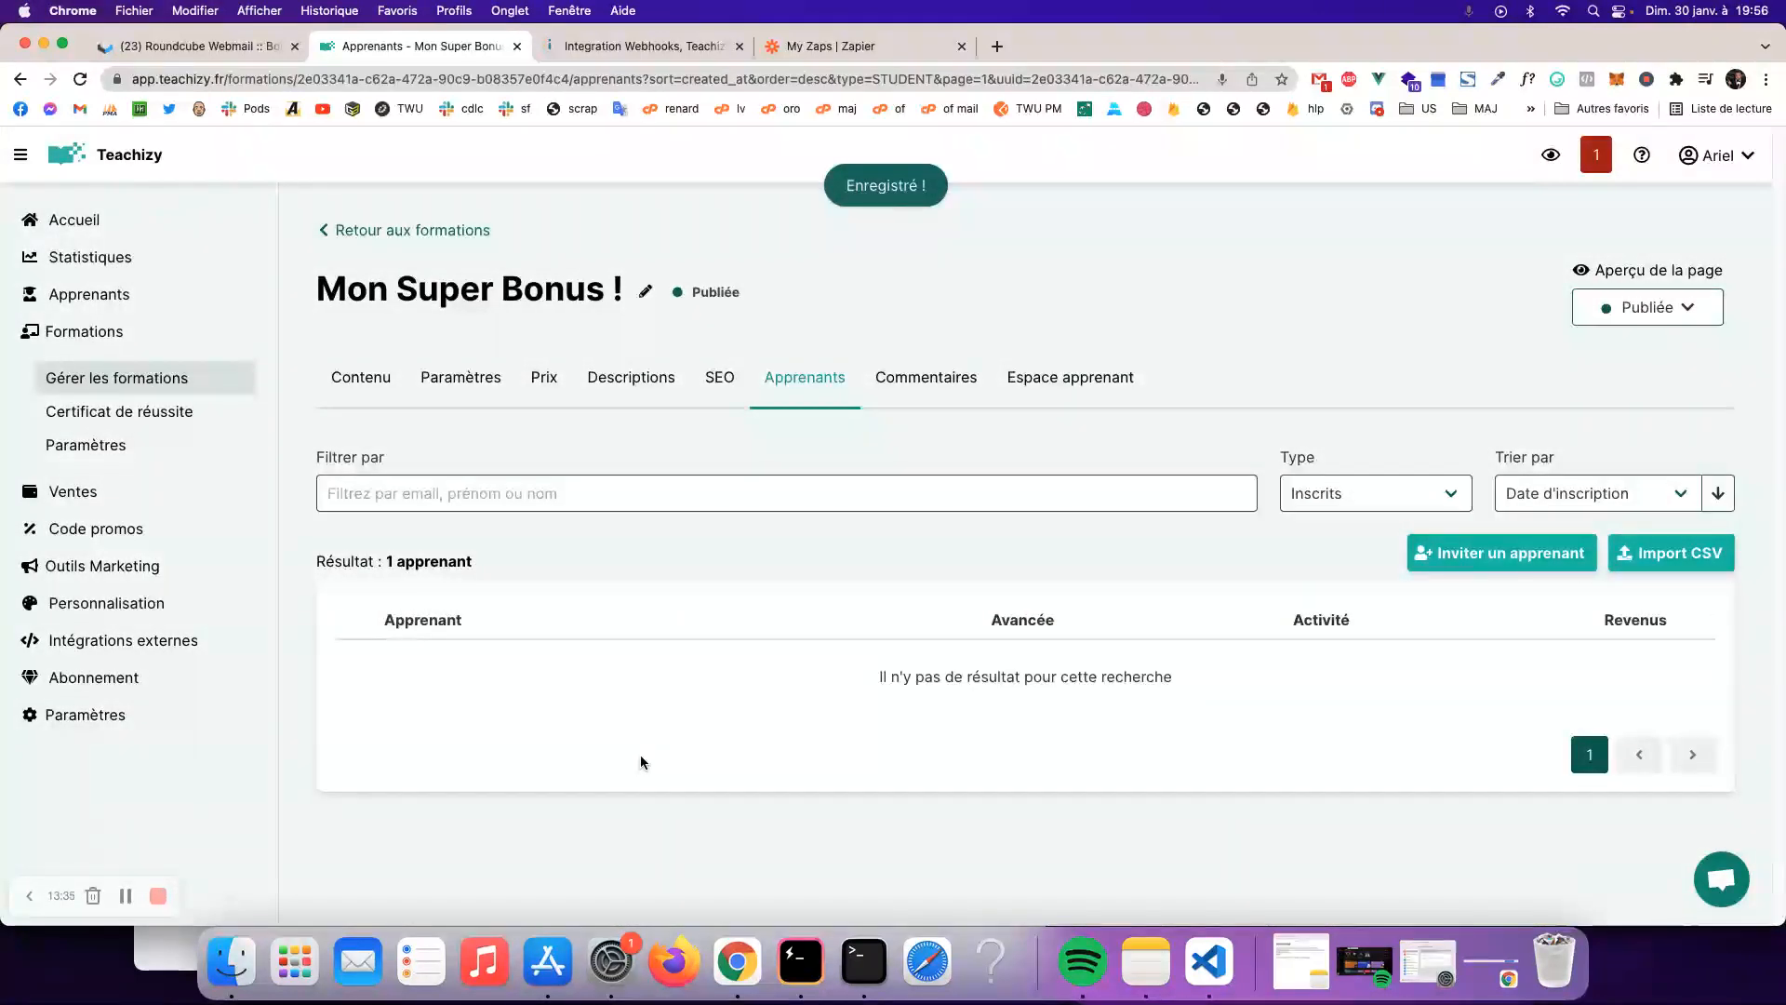
left_click(651, 46)
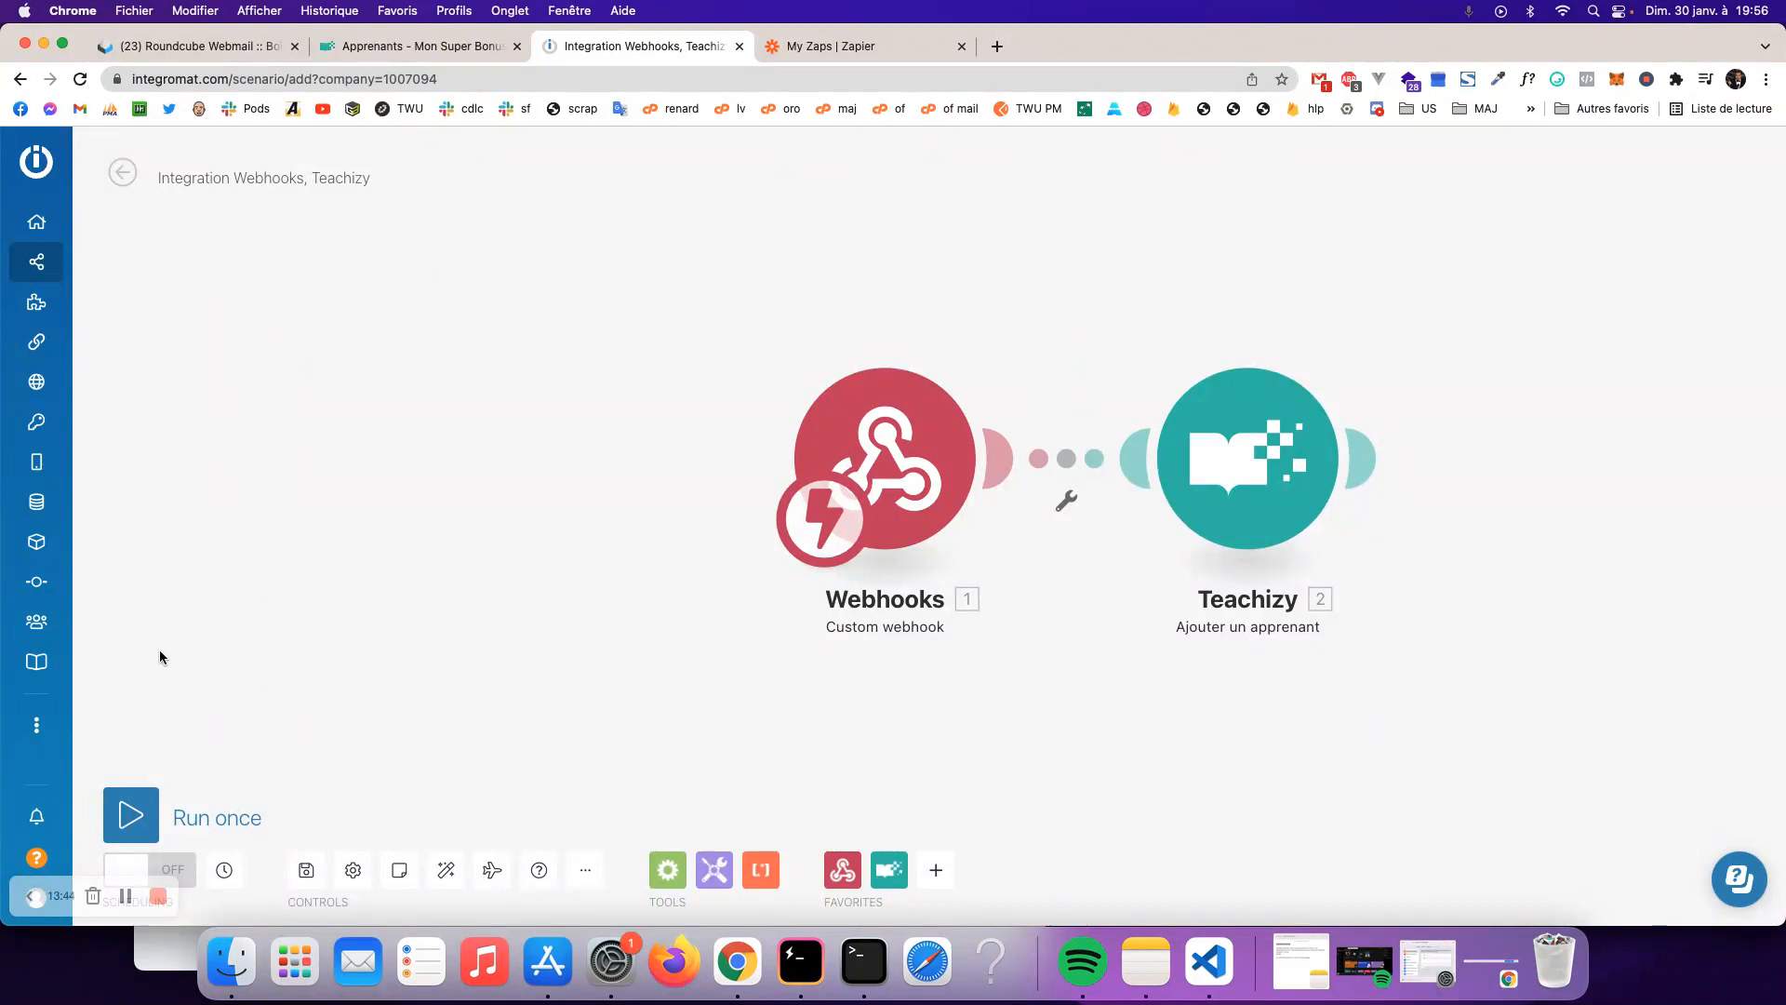
- Run the scenario once, then send a test from Ma Super Formation !'s signup webhook settings
left_click(144, 819)
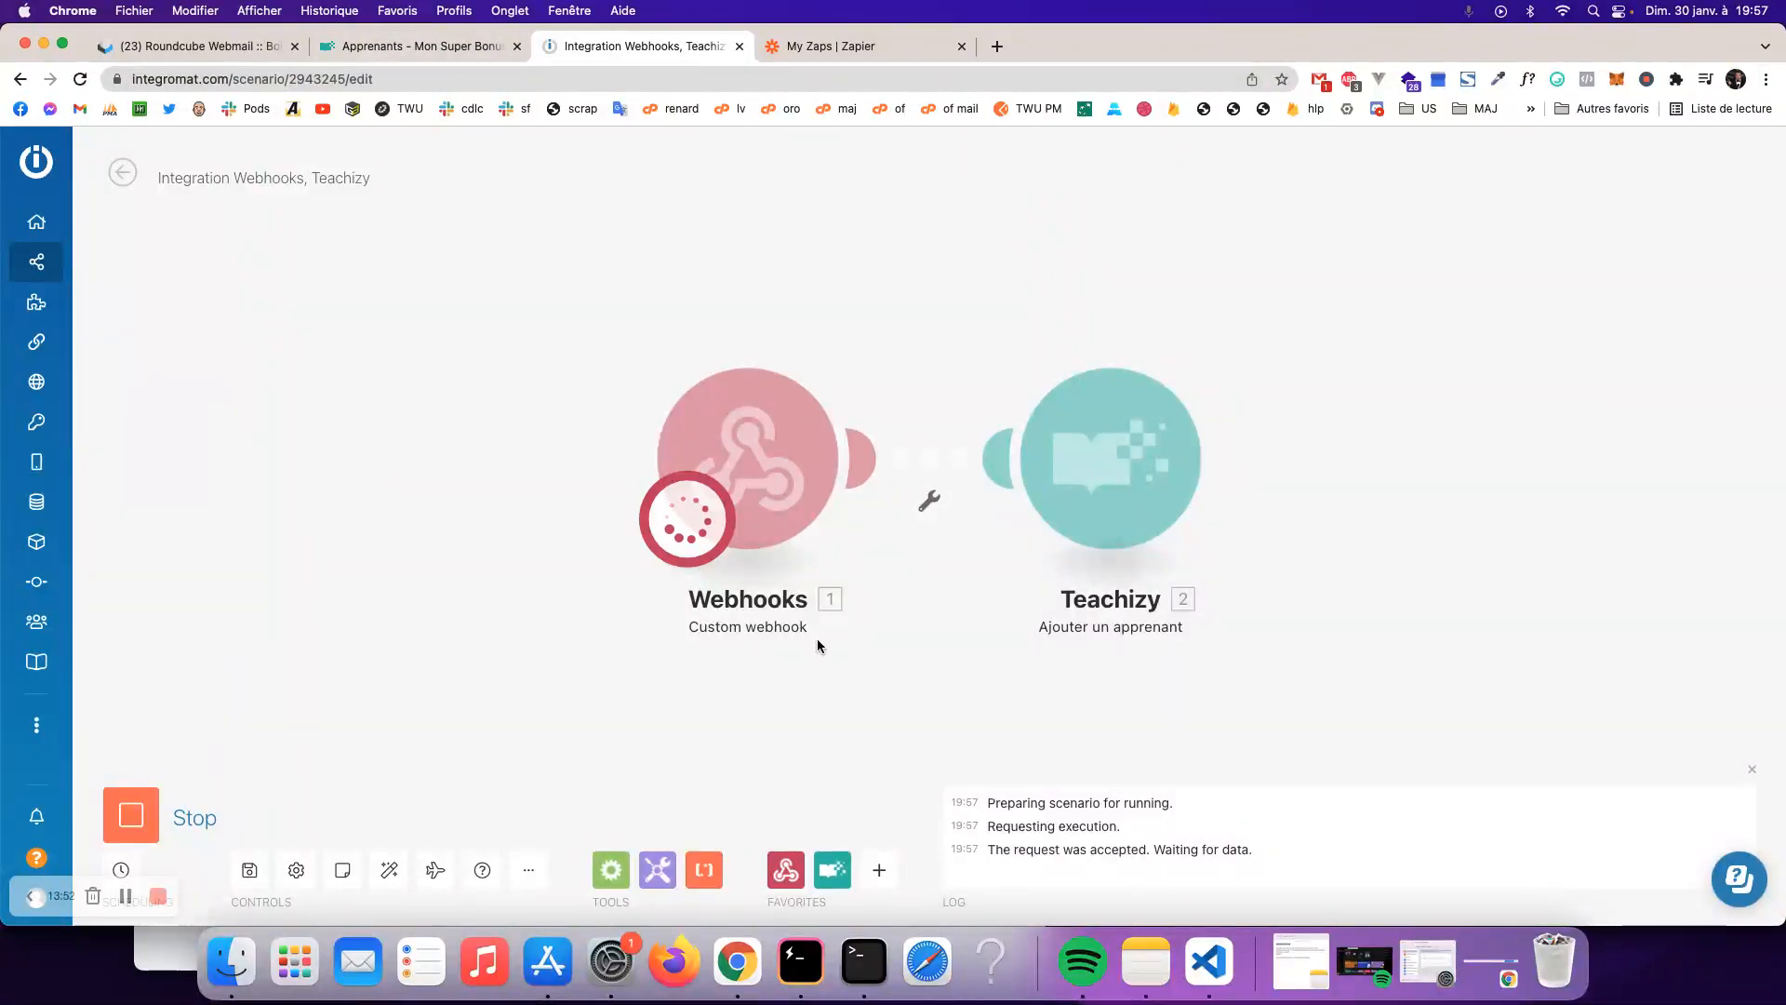
left_click(419, 46)
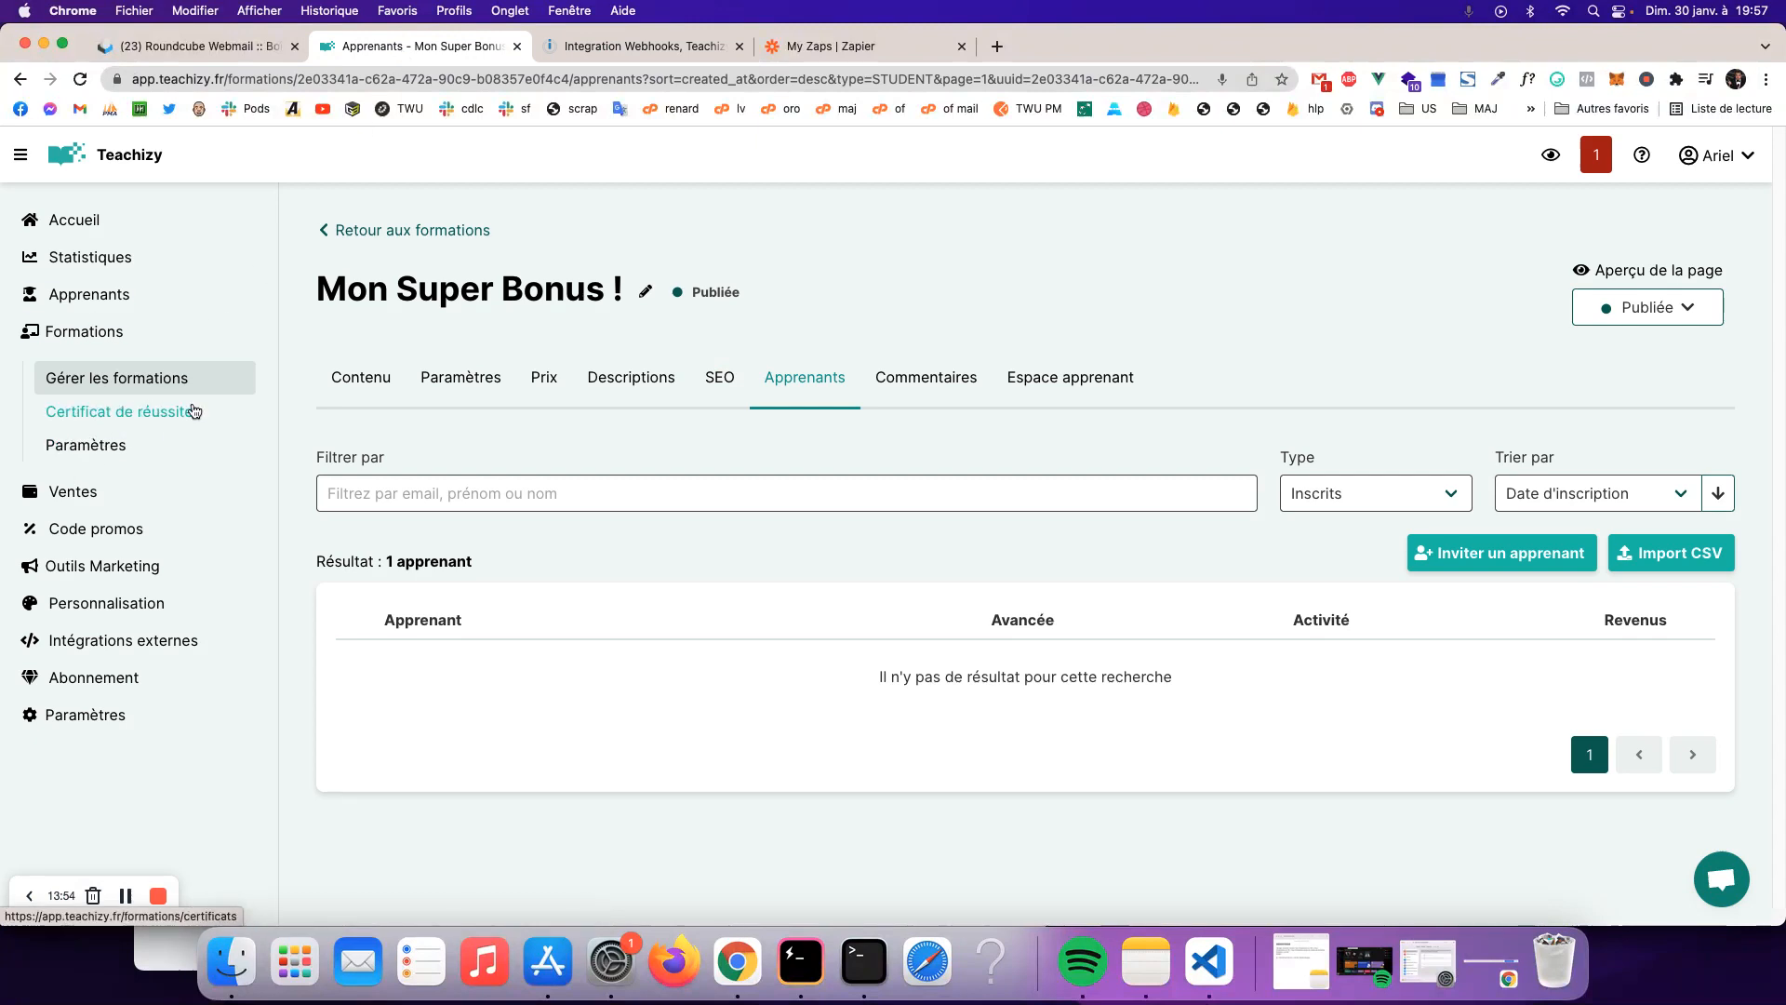
left_click(79, 330)
left_click(435, 427)
left_click_drag(383, 277, 466, 378)
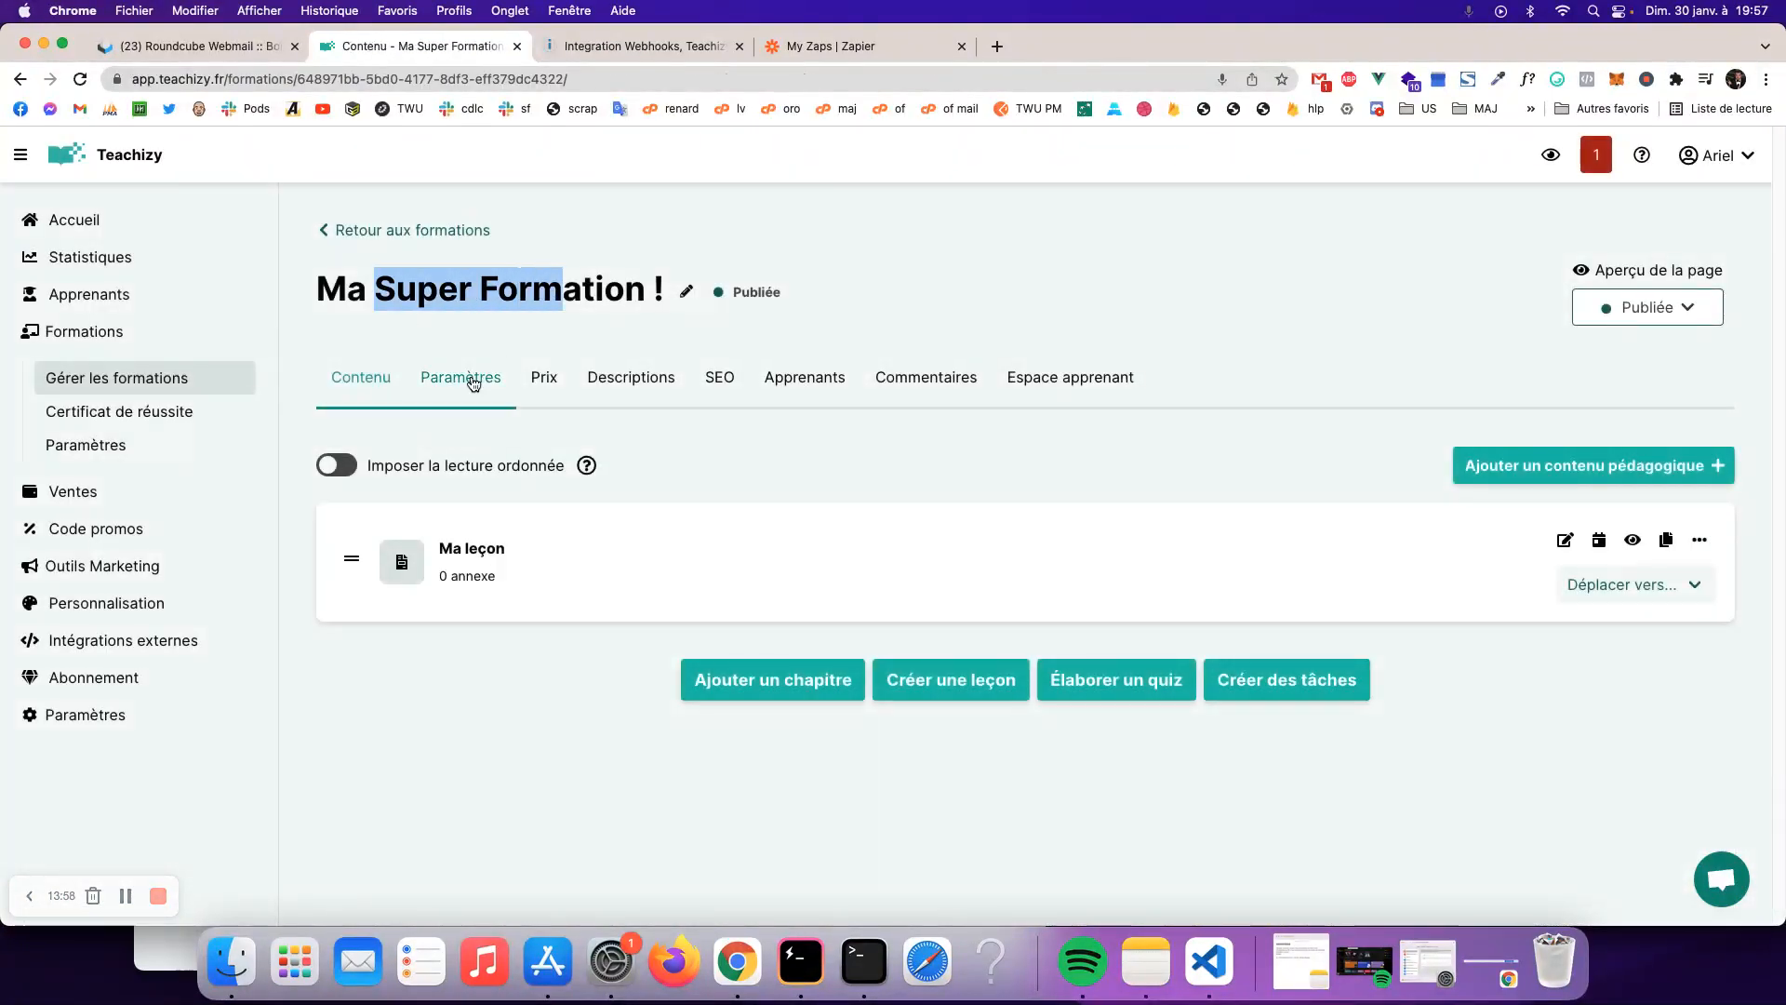
left_click(466, 379)
scroll(1447, 652, "down", 15)
left_click(1595, 622)
left_click(1042, 567)
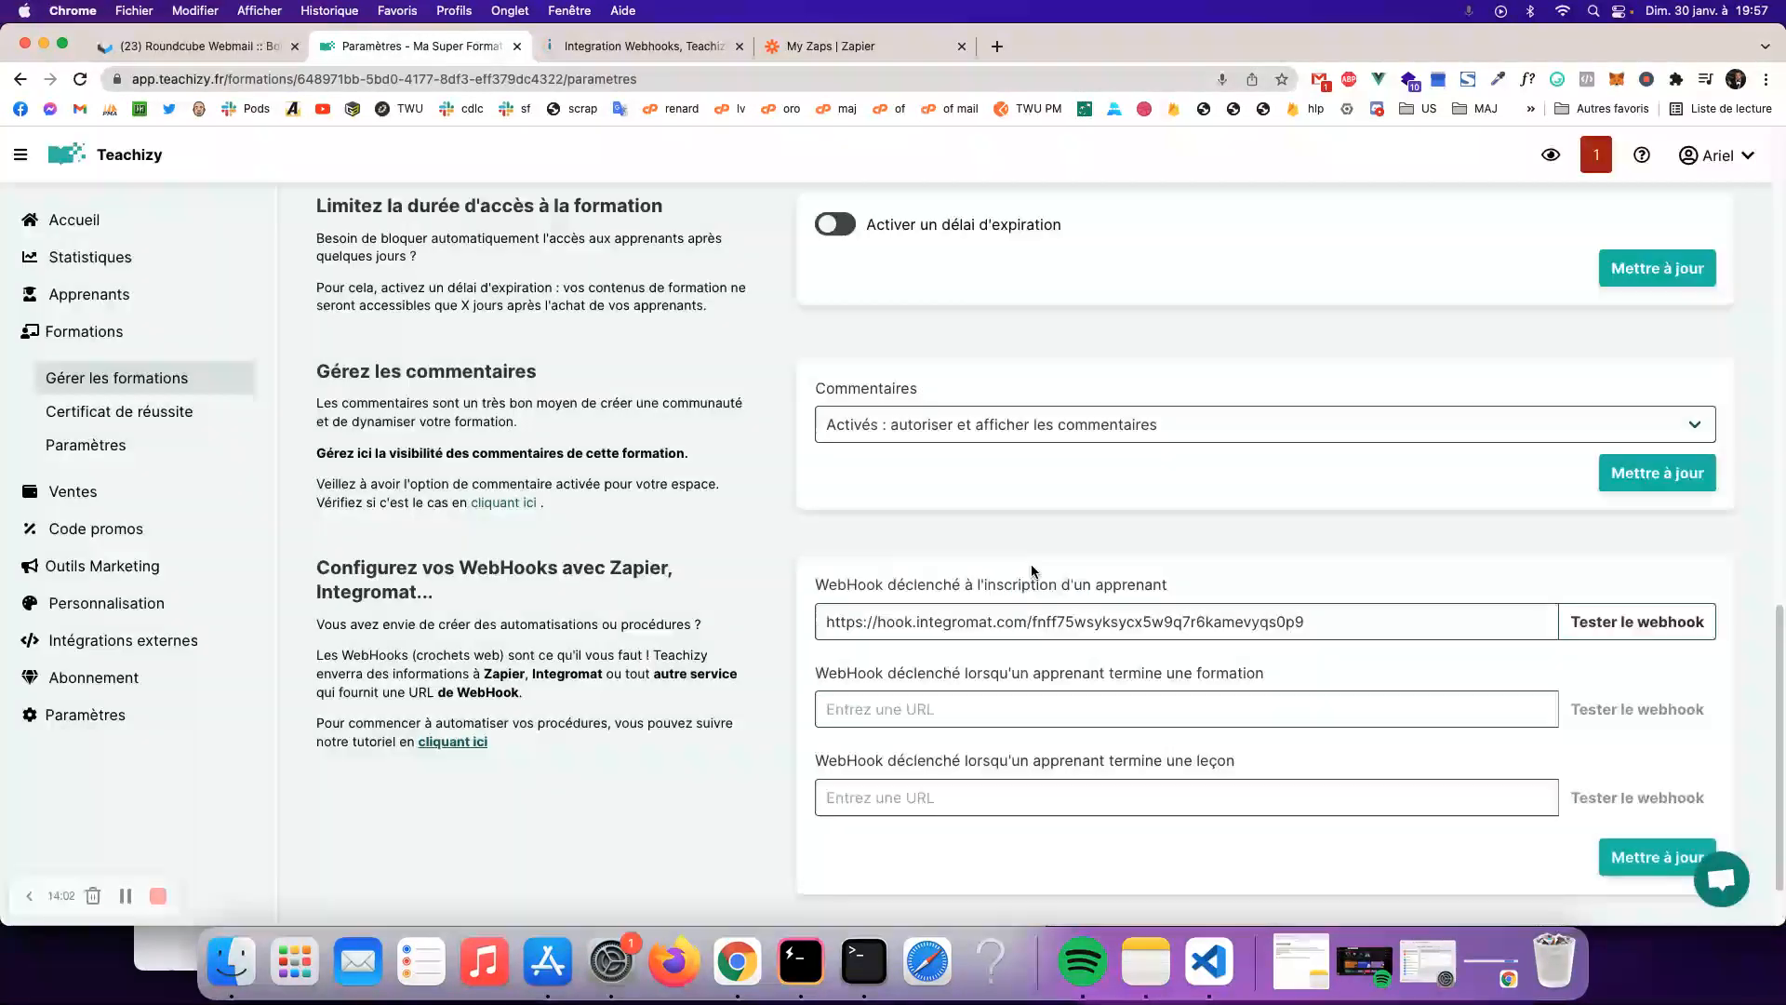
- Confirm the Integromat run completed, then return to Teachizy's webhook settings
left_click(651, 46)
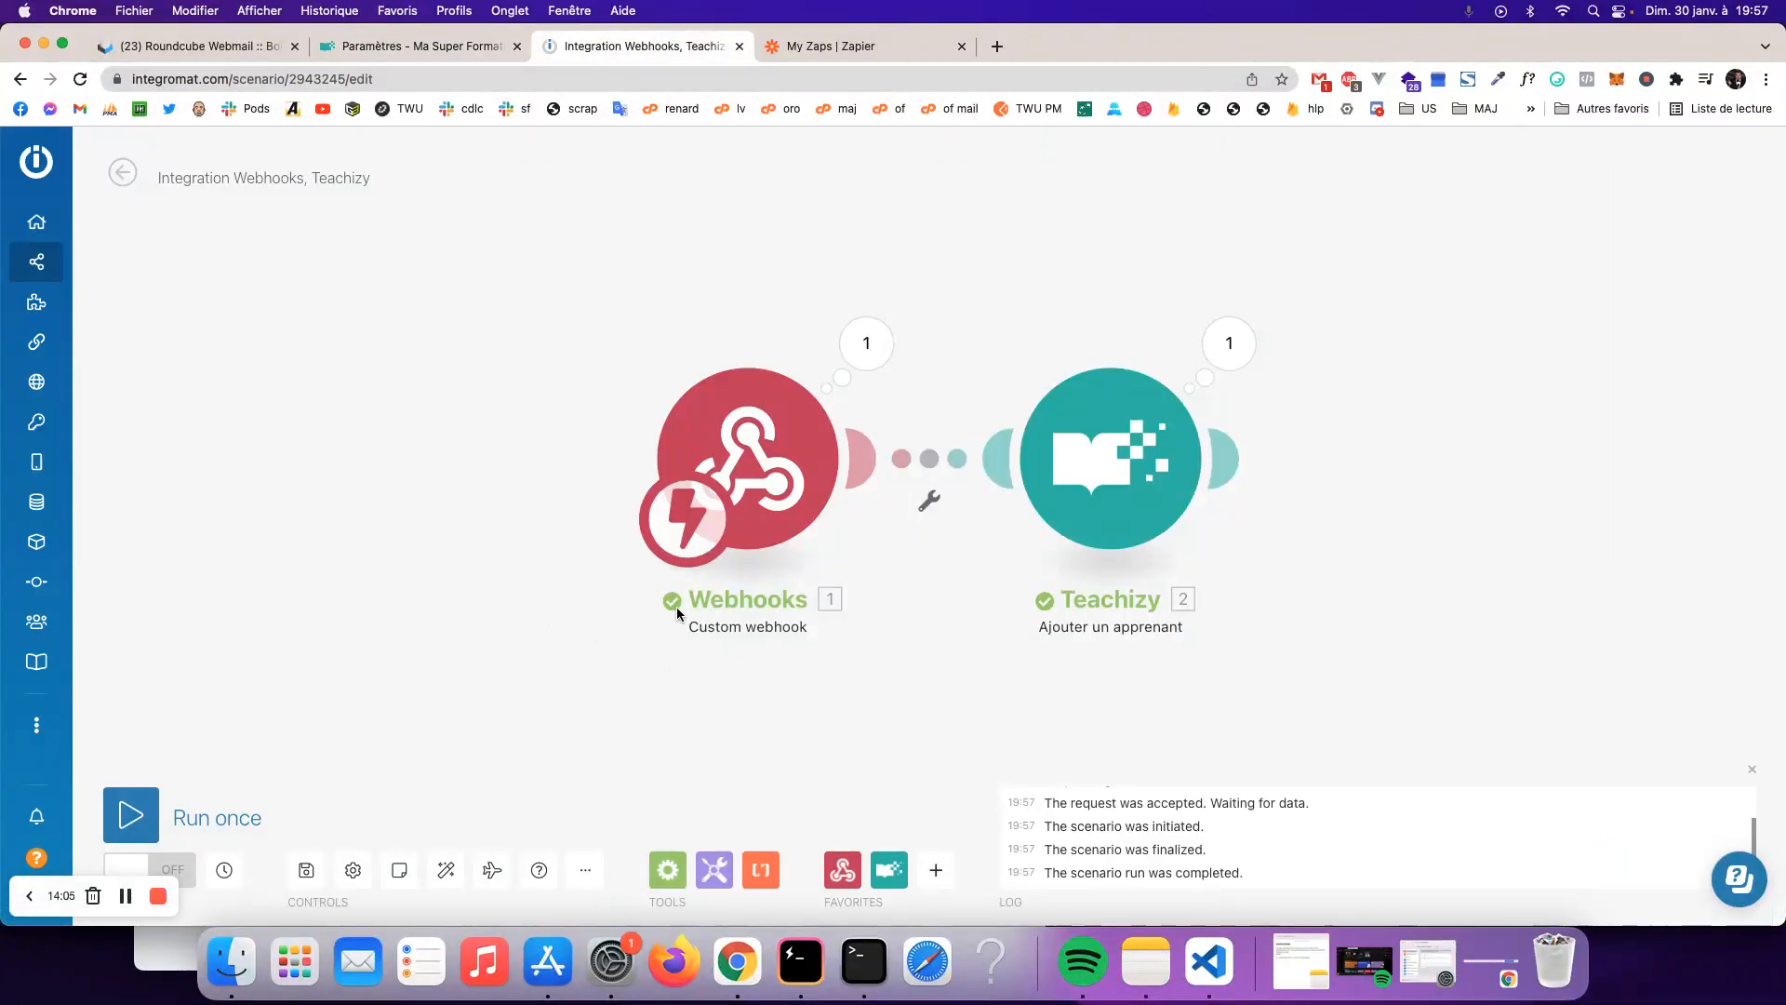
mouse_move(657, 599)
left_mouse_down()
mouse_move(774, 599)
mouse_move(658, 598)
left_mouse_up()
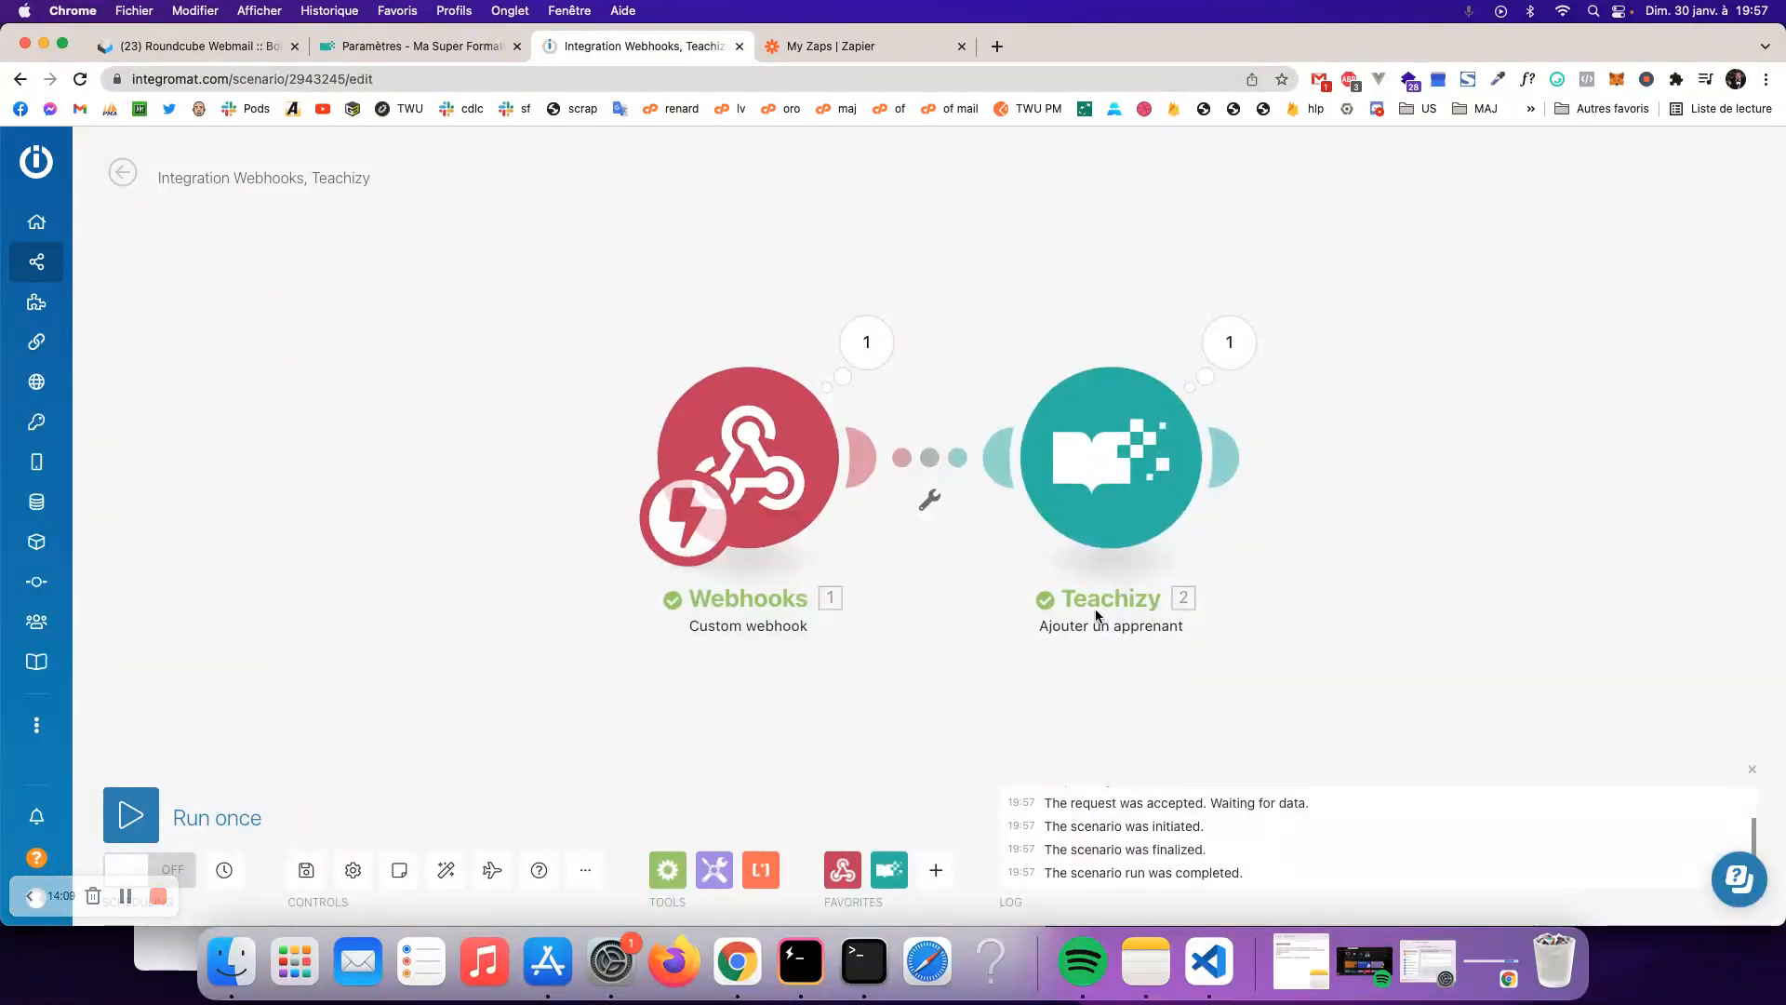
left_click(445, 48)
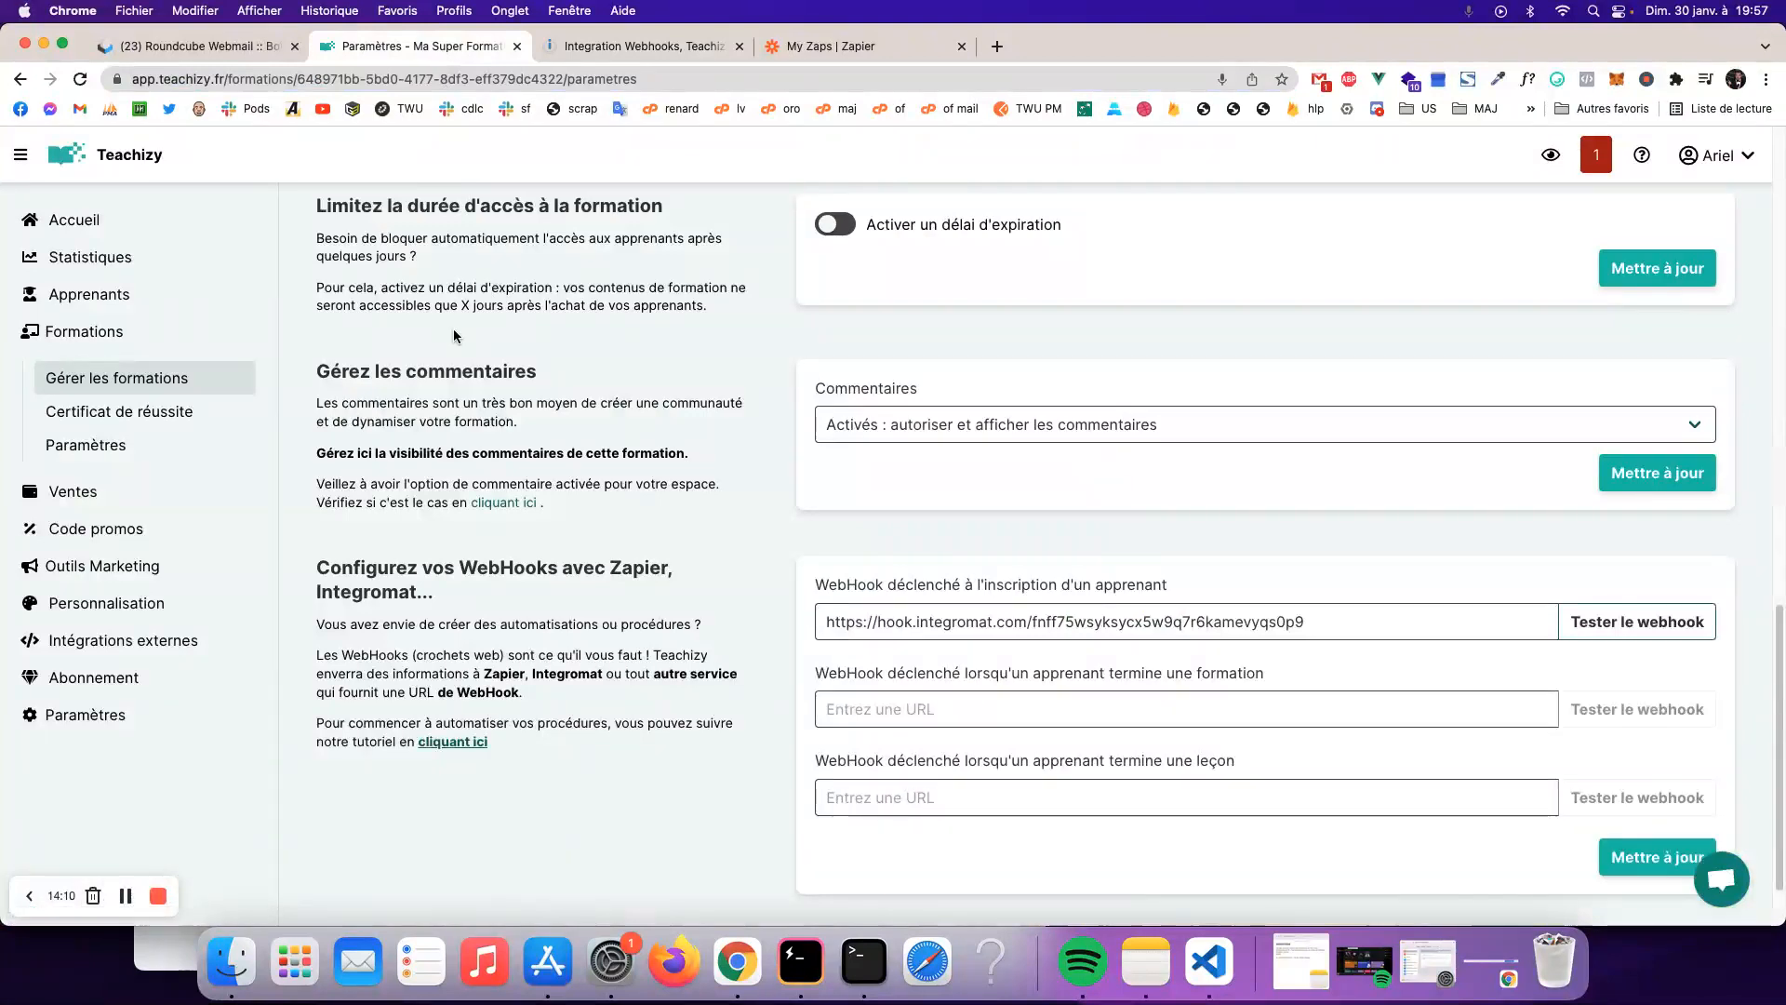
- Open the enrolled learners list of the Mon Super Bonus ! course
scroll(456, 333, "up", 5)
left_click(197, 377)
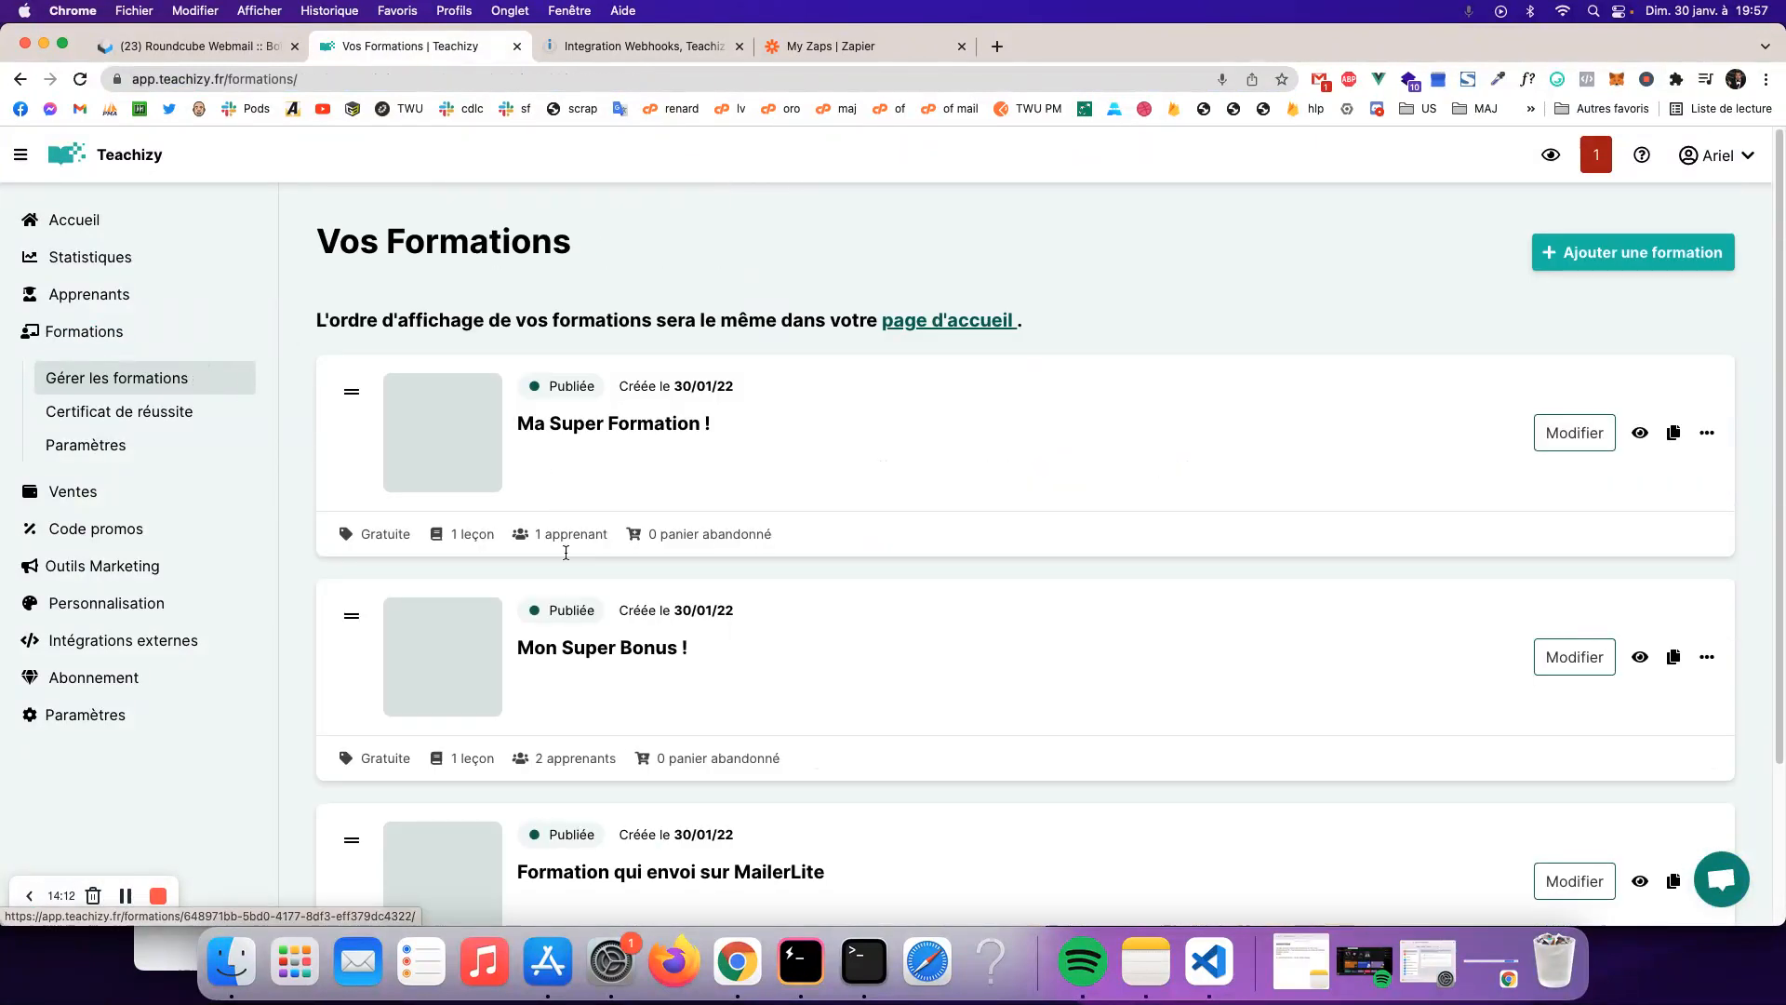
left_click(620, 661)
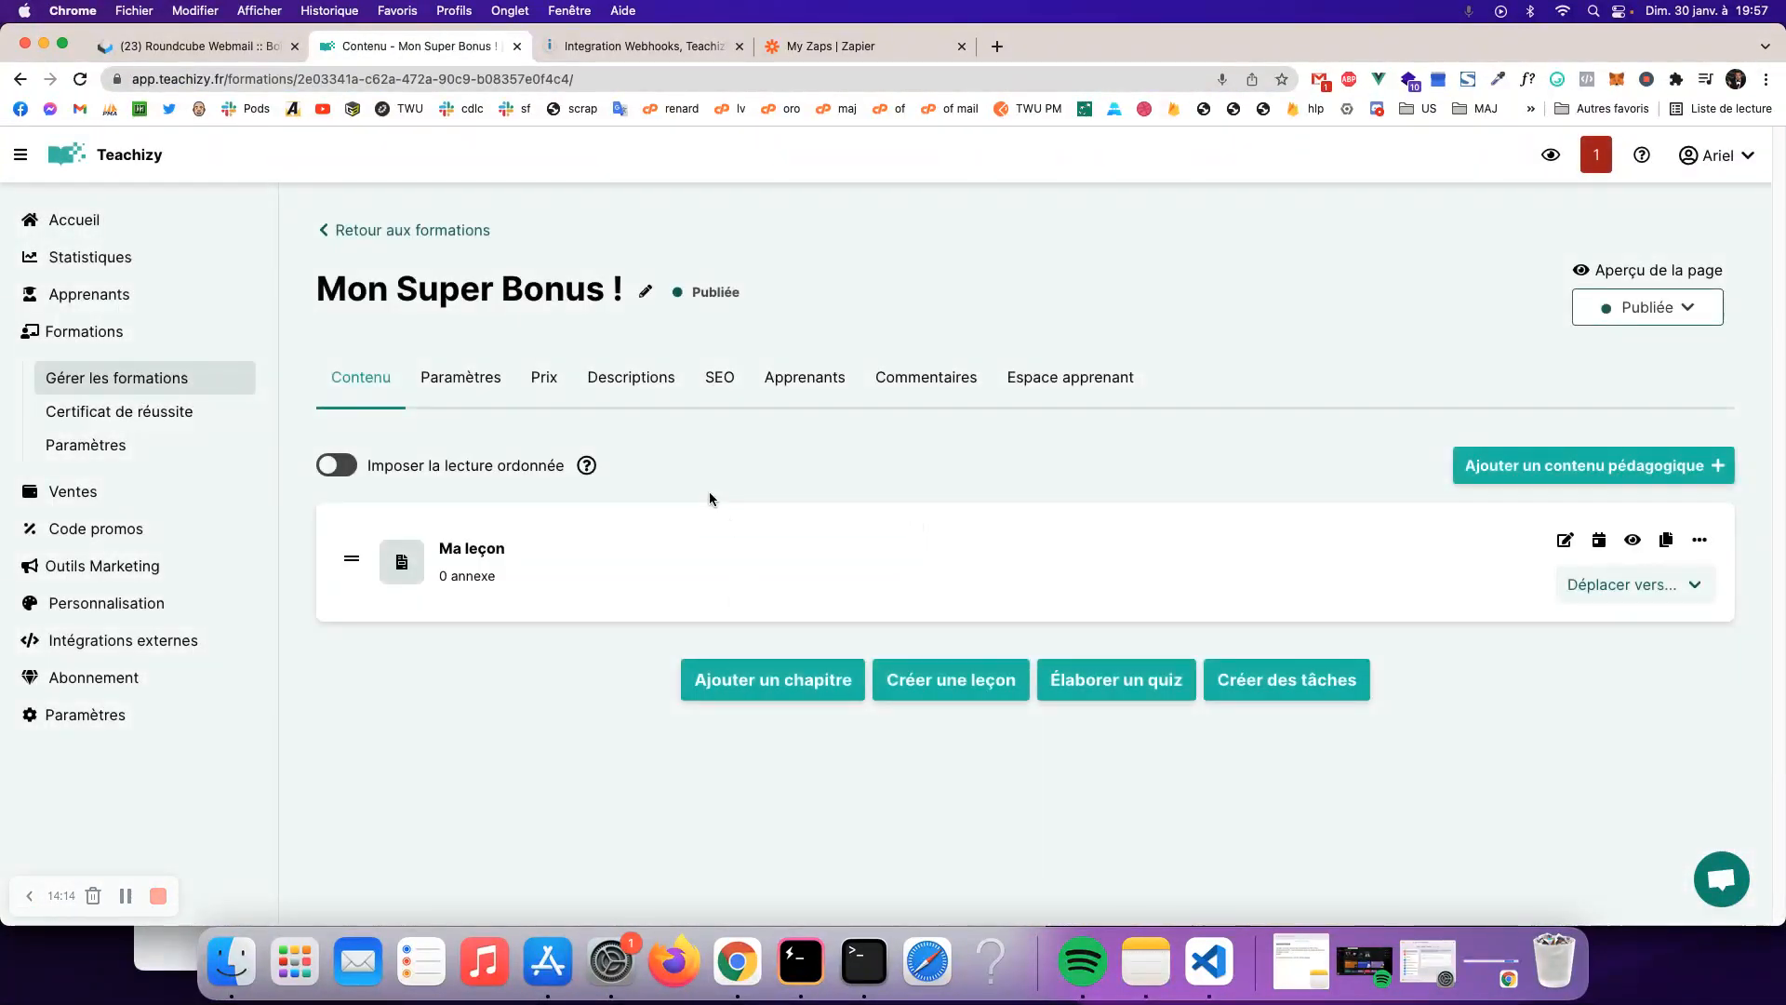
left_click(805, 379)
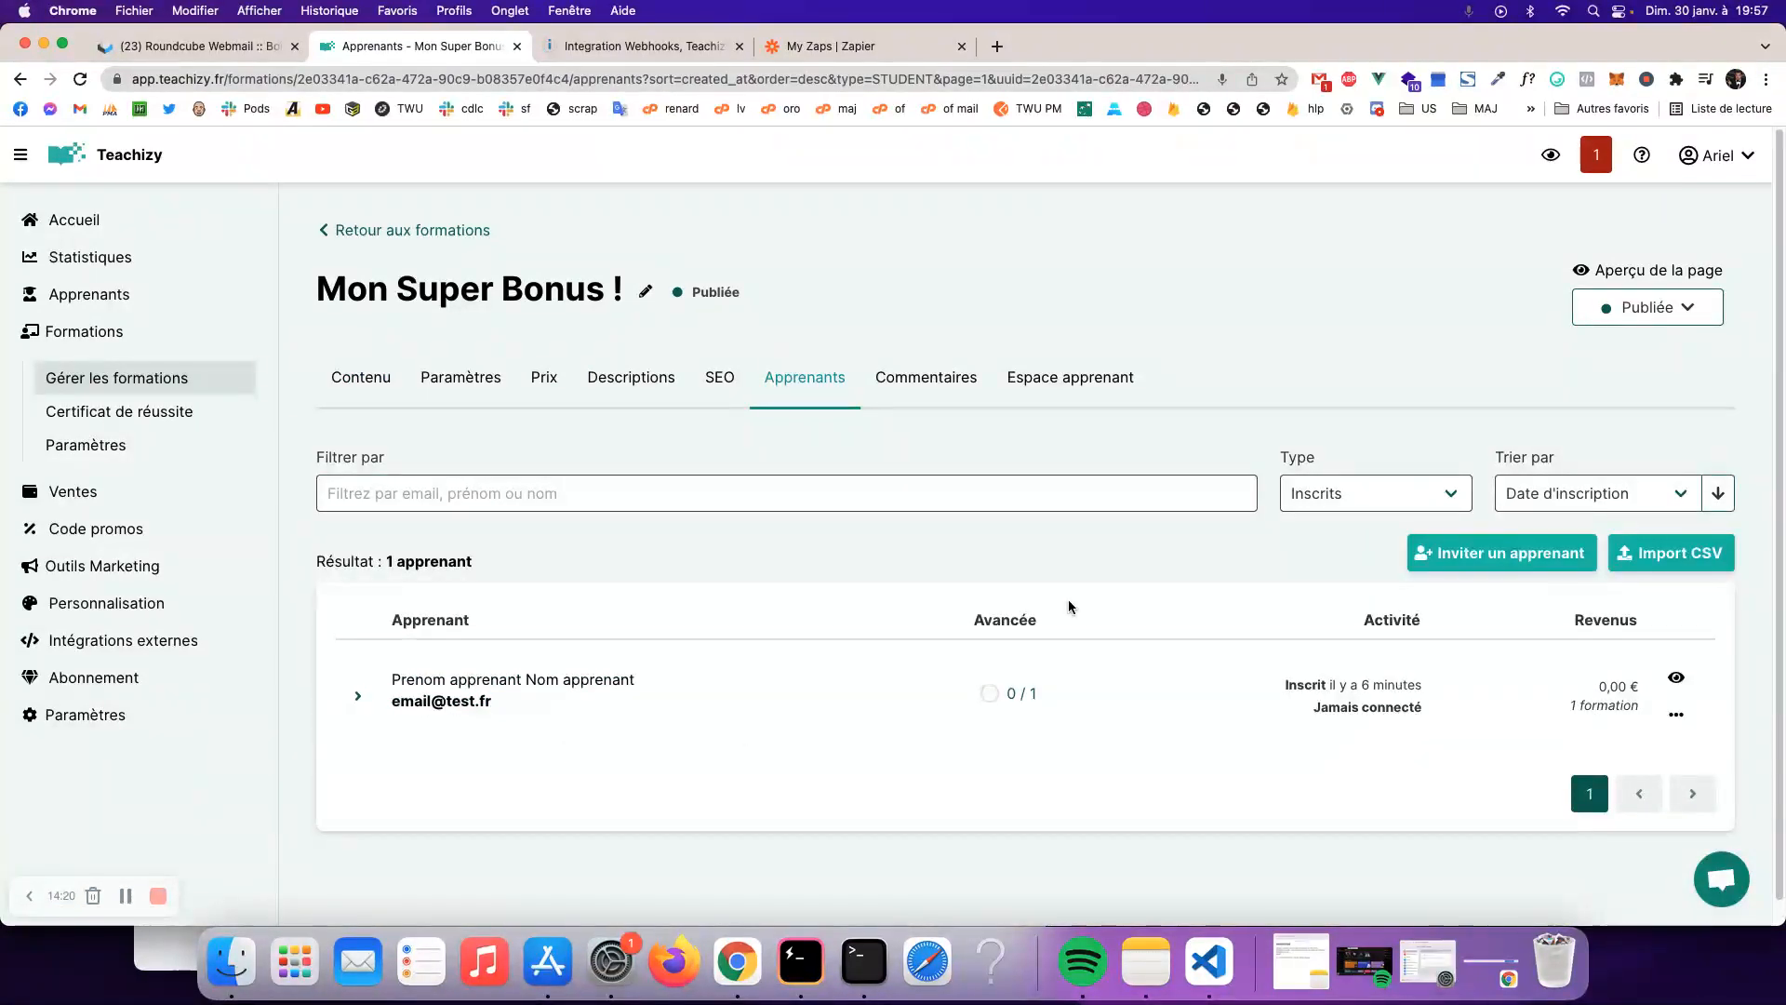
- Cycle the learner Type filter through abandoned carts and blocked, then back to enrolled
left_click(1323, 493)
left_click(1326, 470)
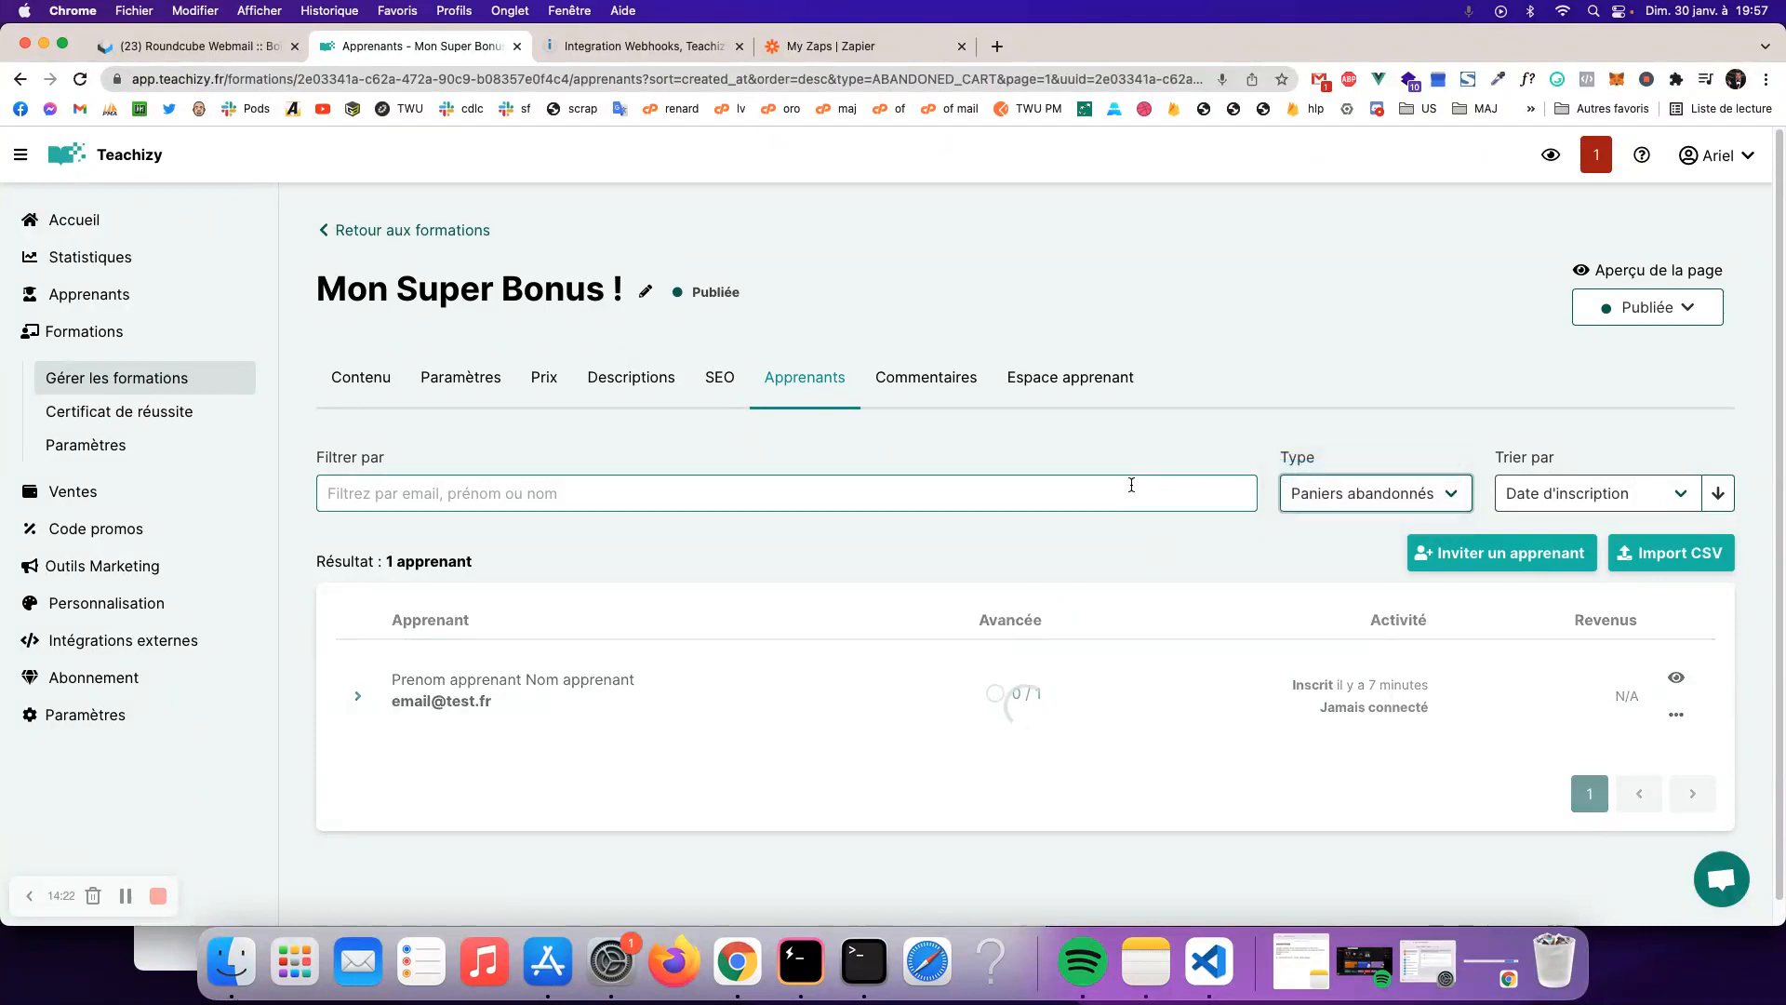
left_click(1457, 490)
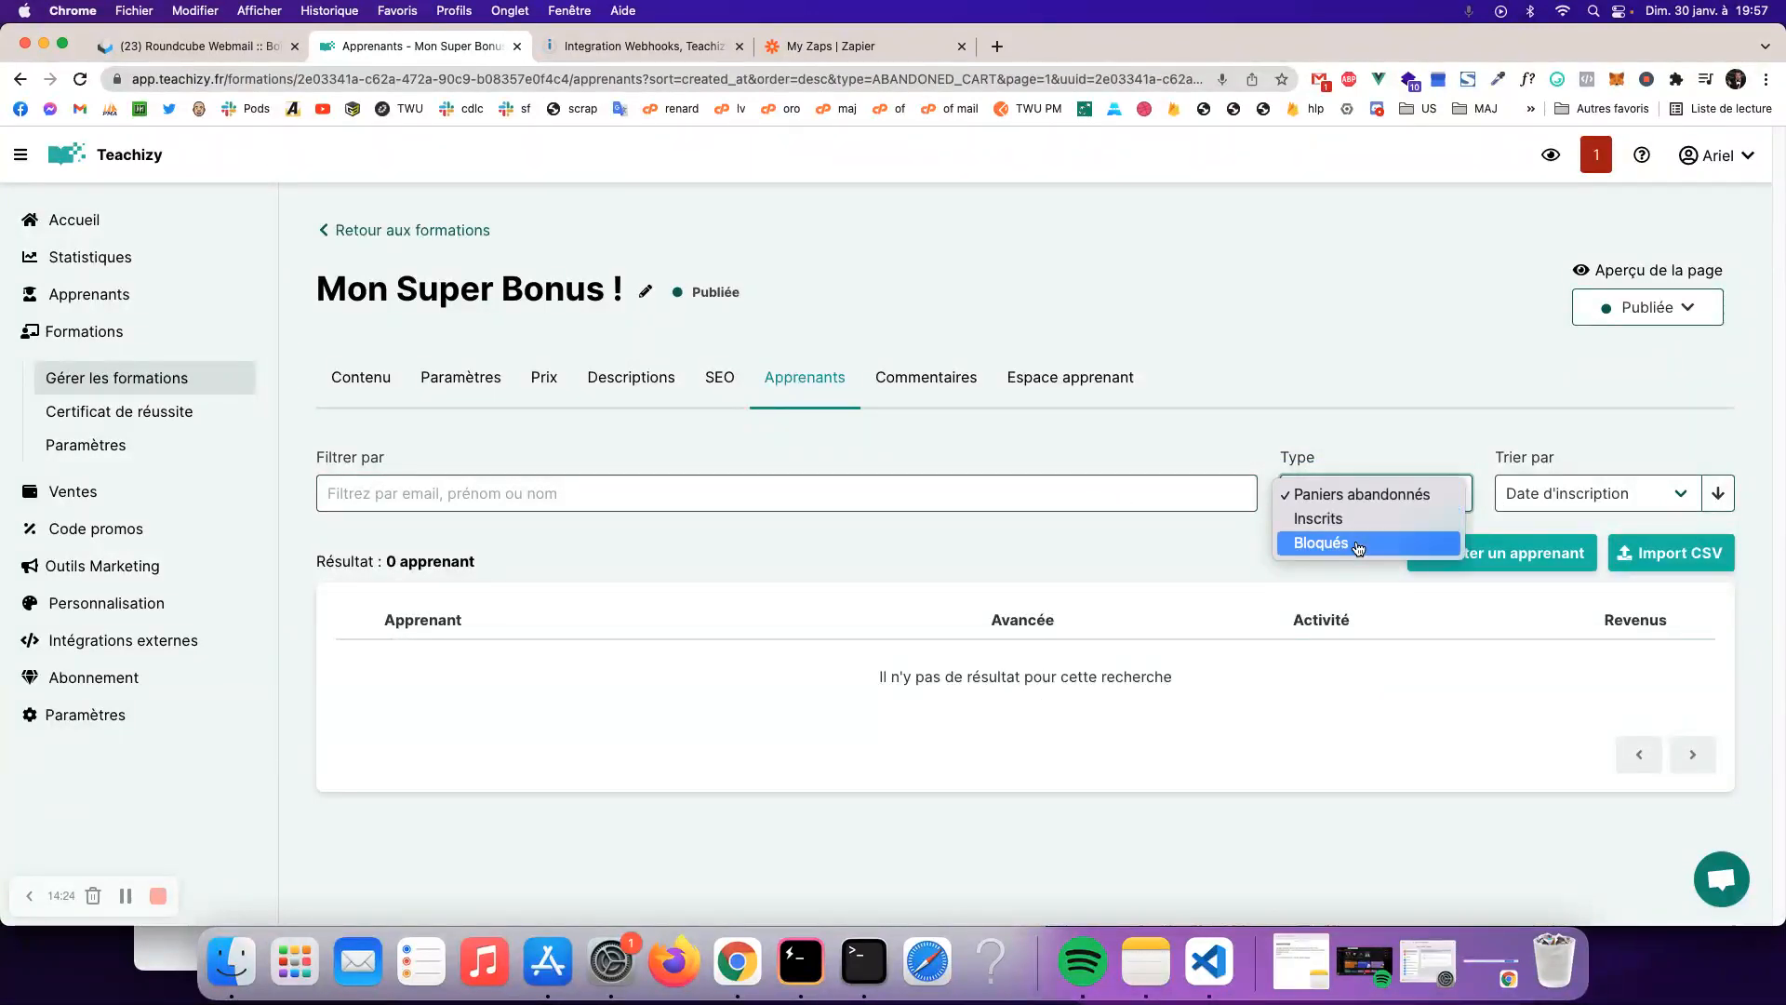
left_click(1353, 543)
left_click(1330, 494)
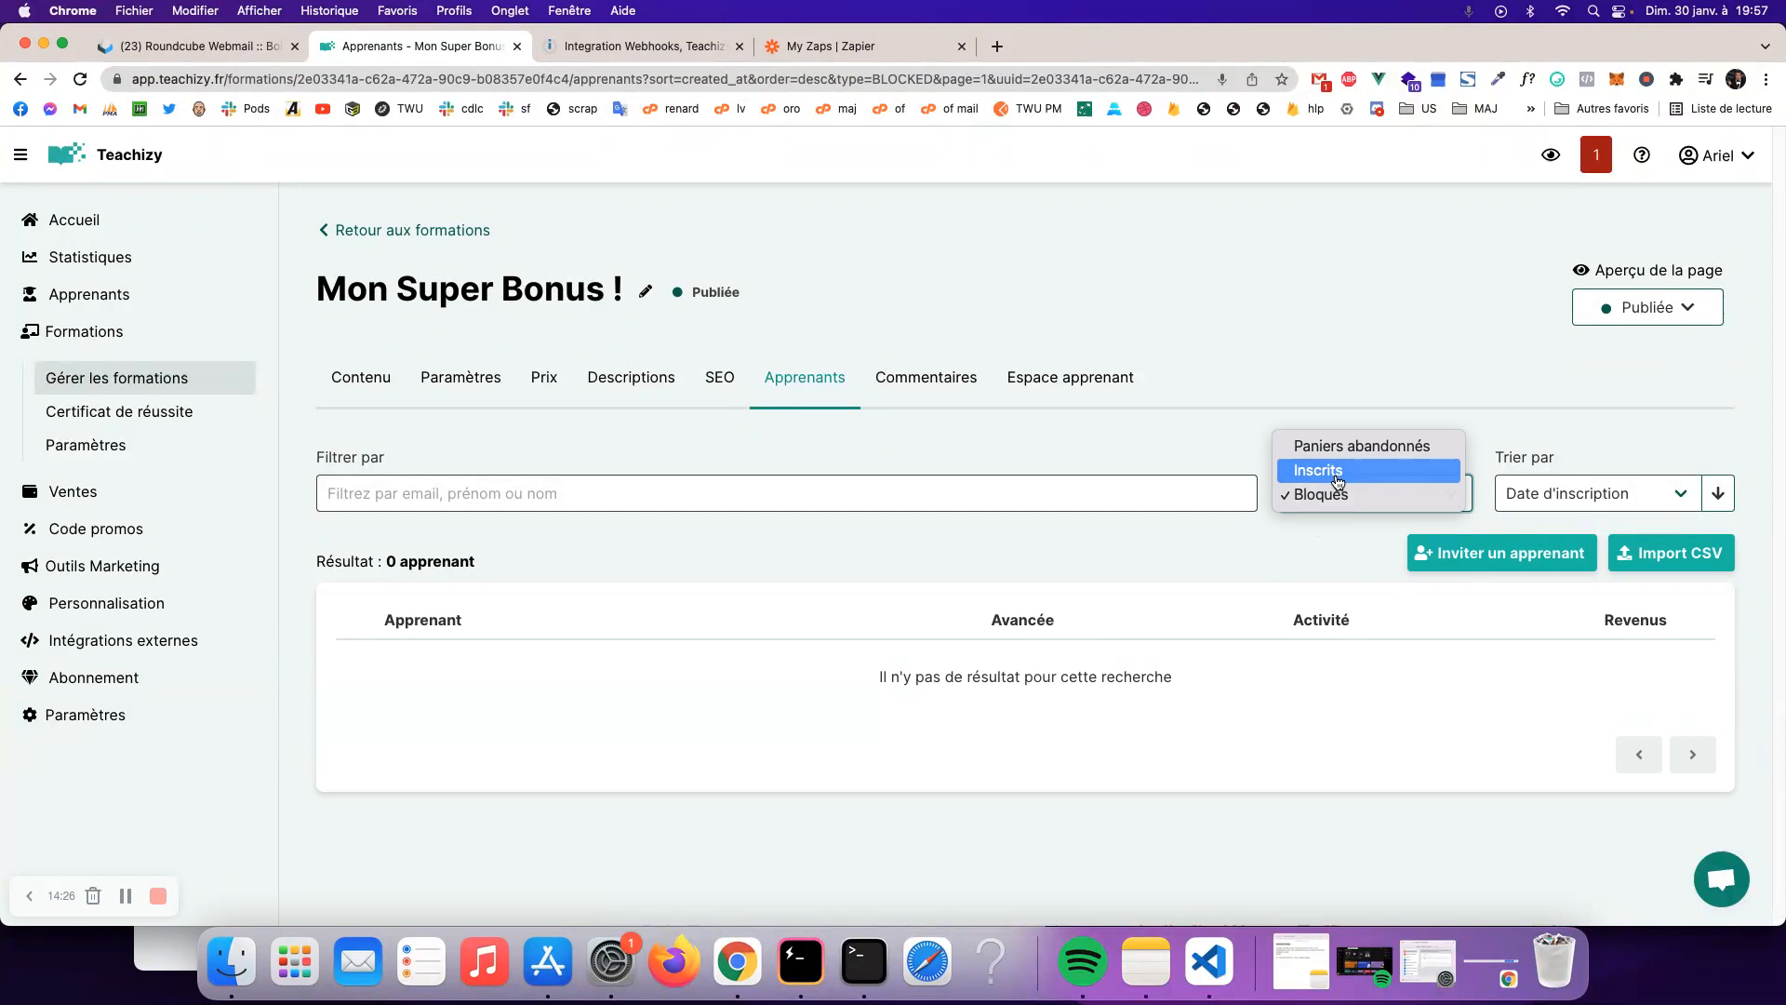
left_click(1325, 471)
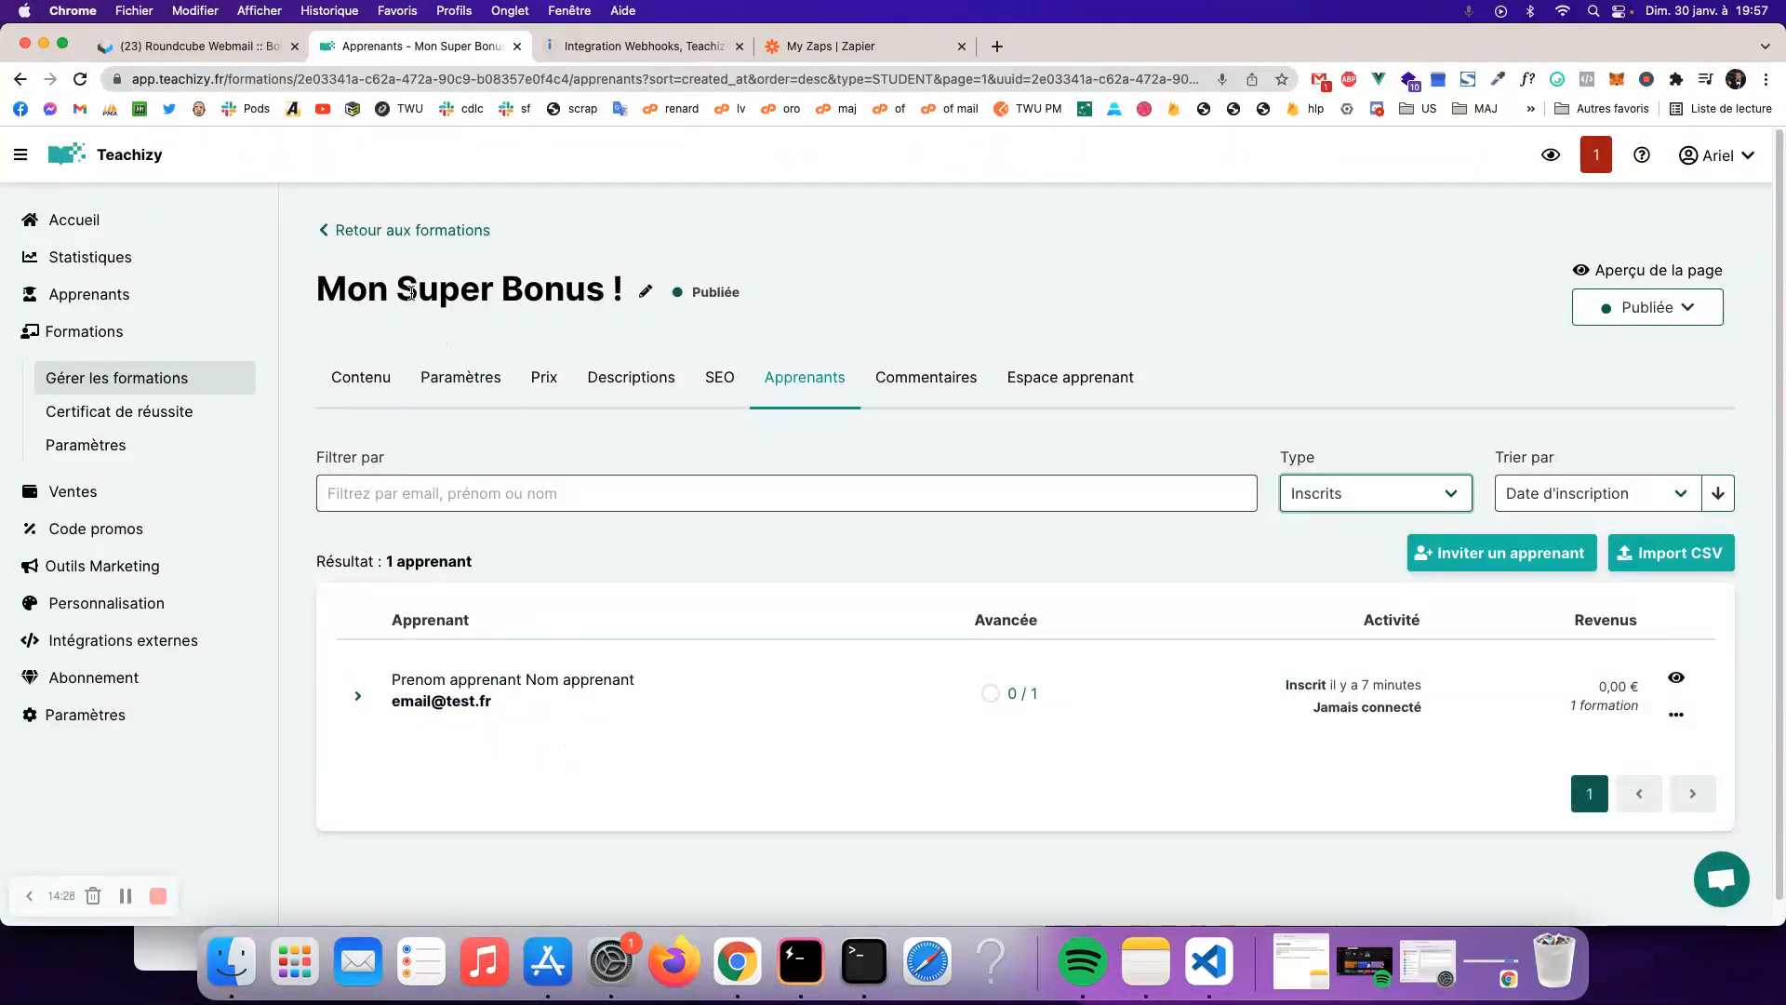
- Reload the course list to refresh counts, then return to the Integromat scenario
left_click(444, 233)
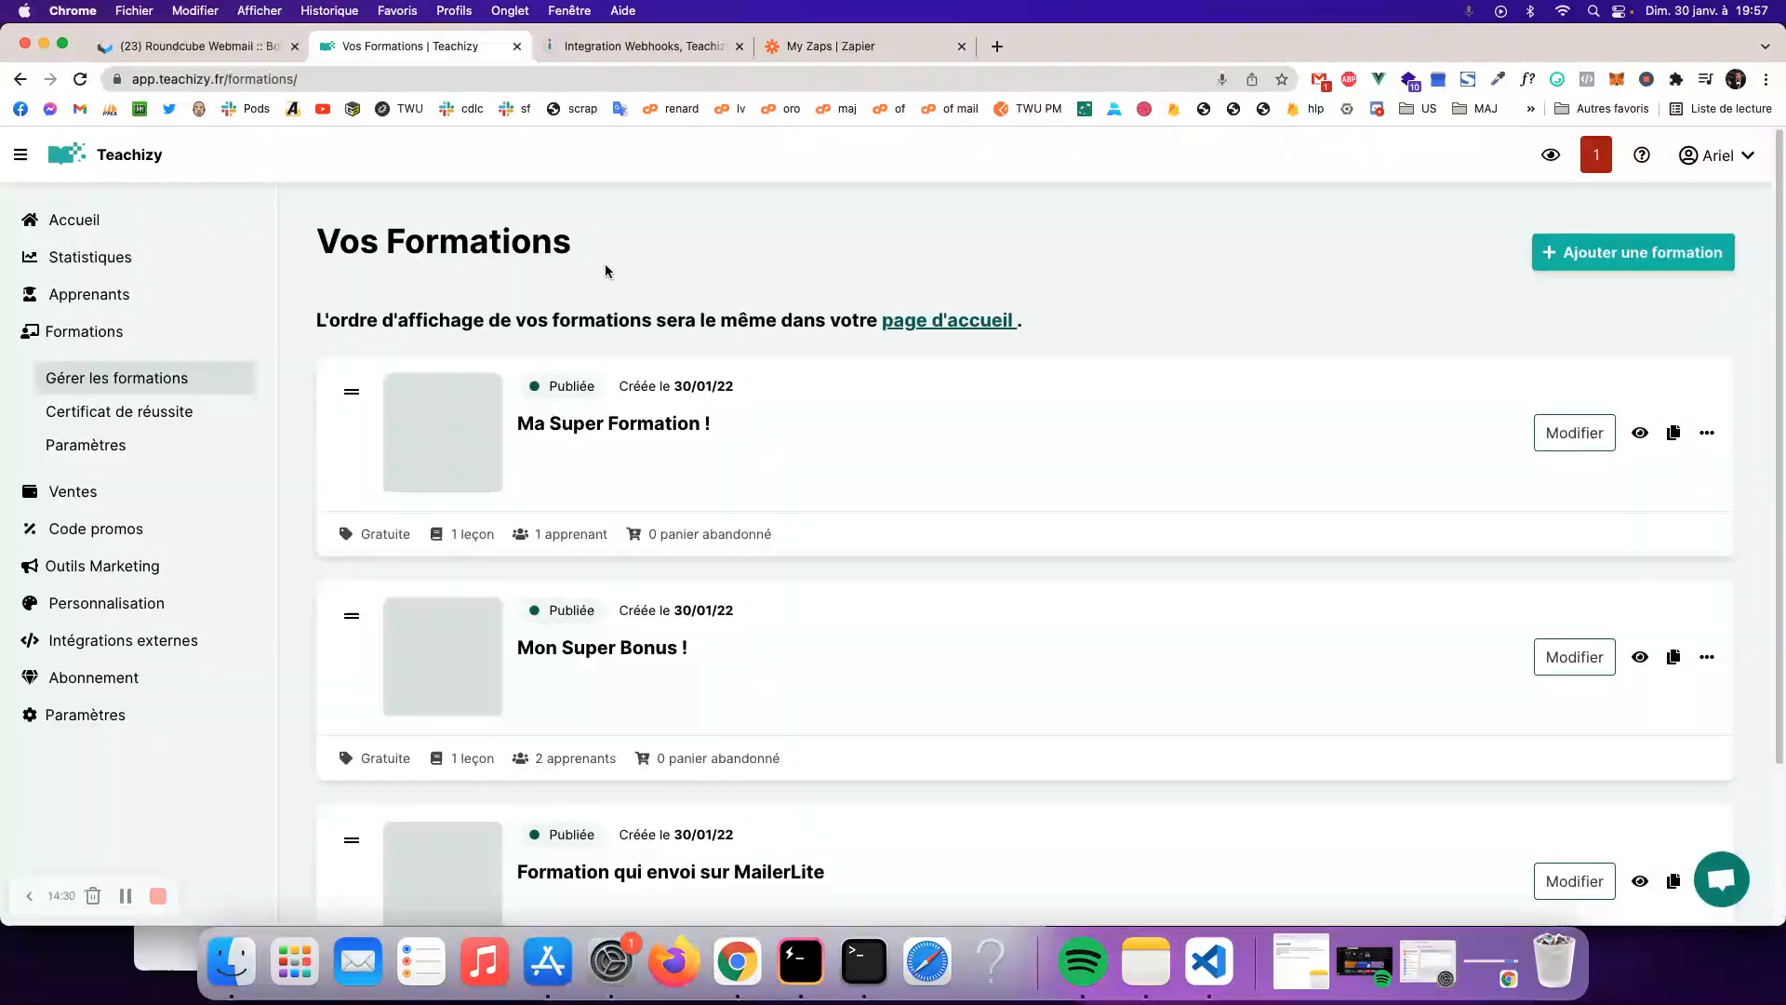
key("super+r")
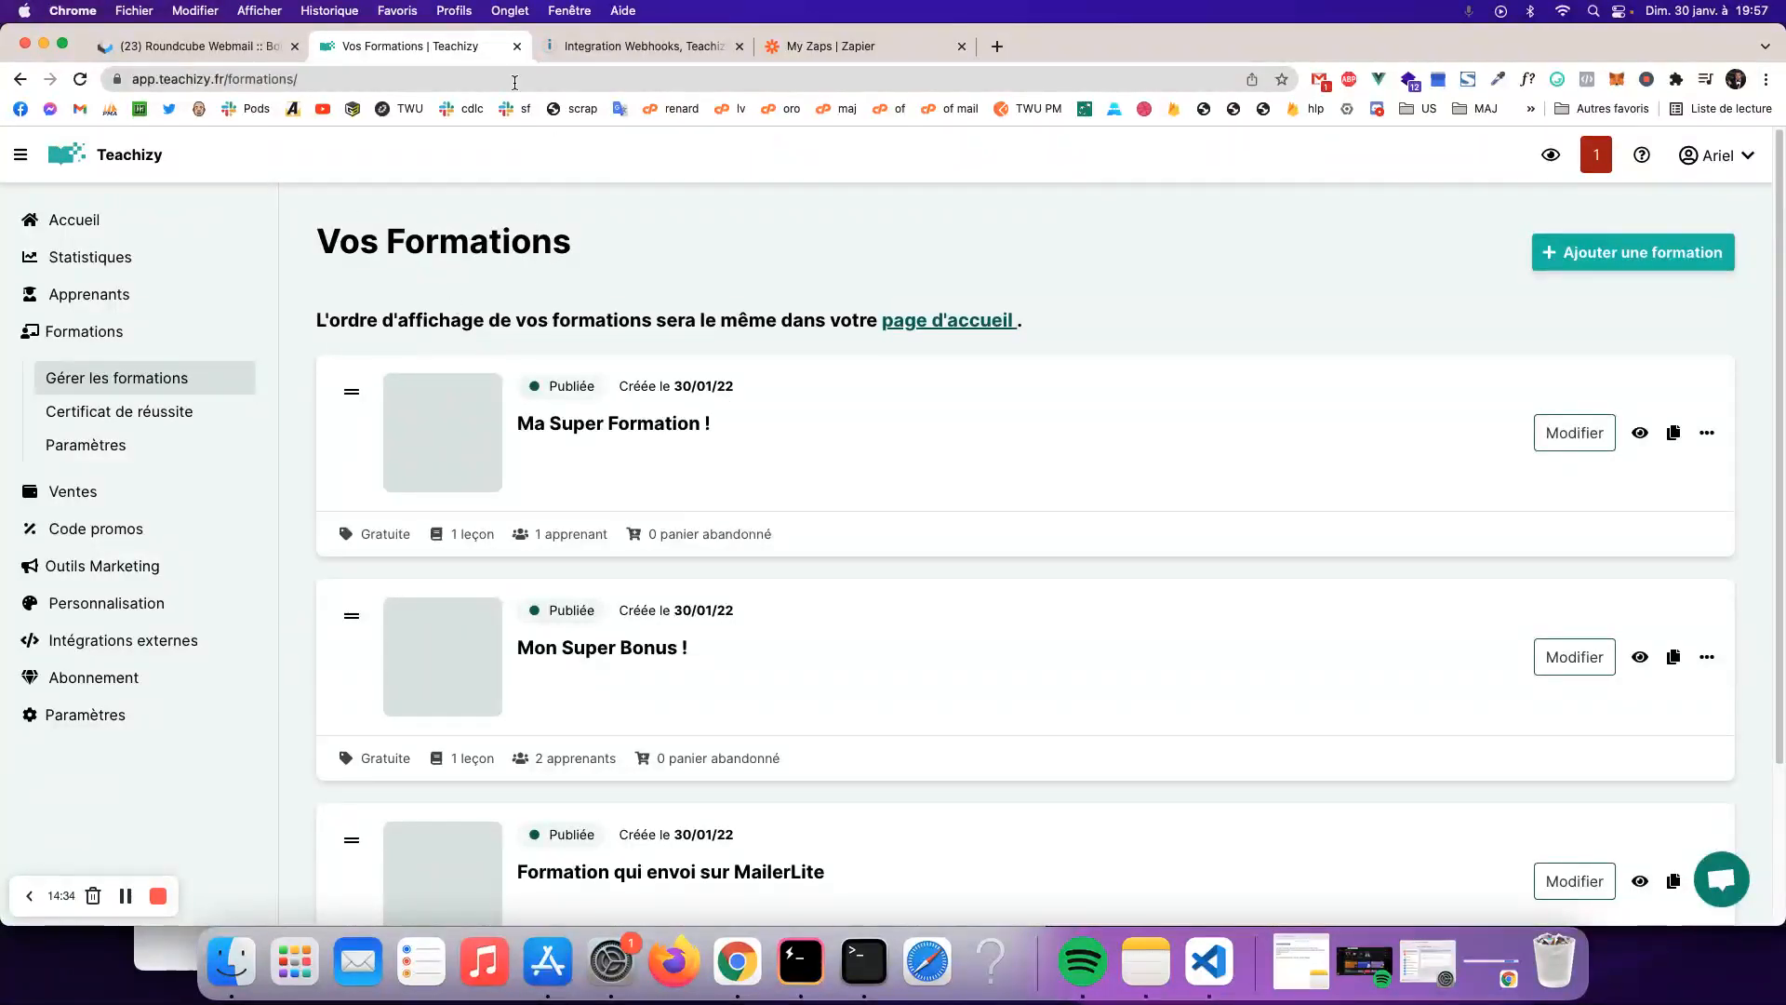
left_click(599, 56)
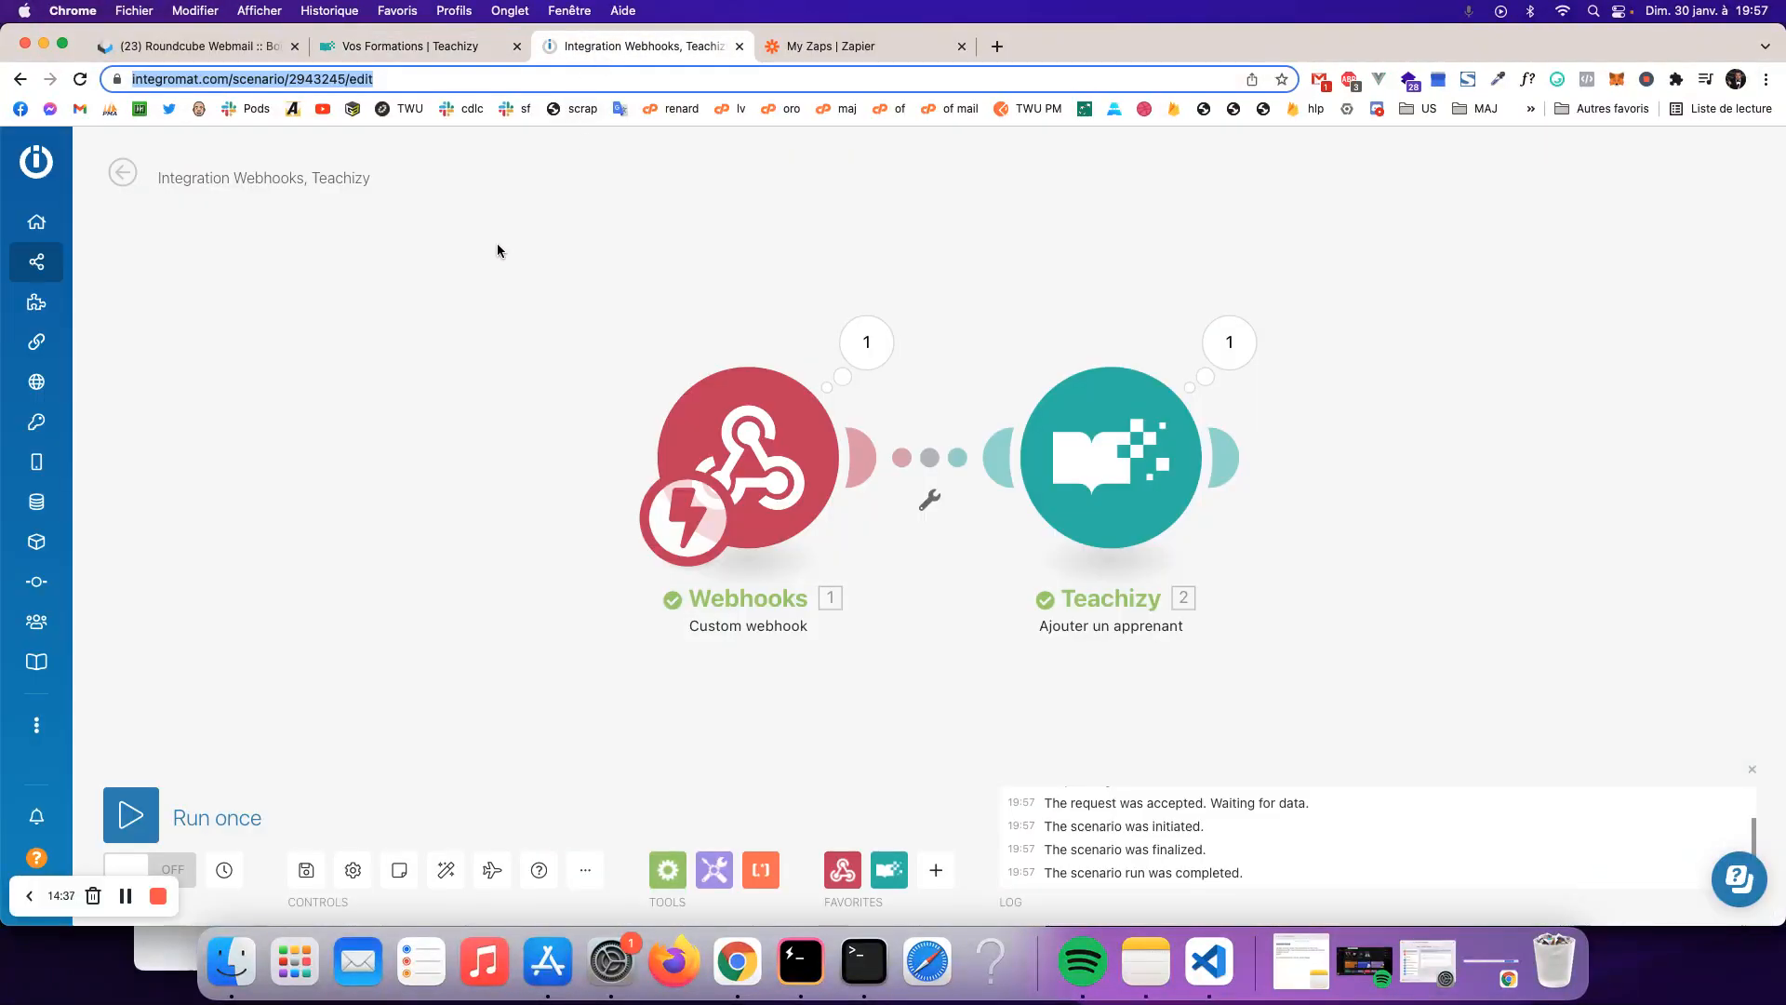
- Switch on the scenario's scheduling with Run scenario: Immediately
left_click(29, 895)
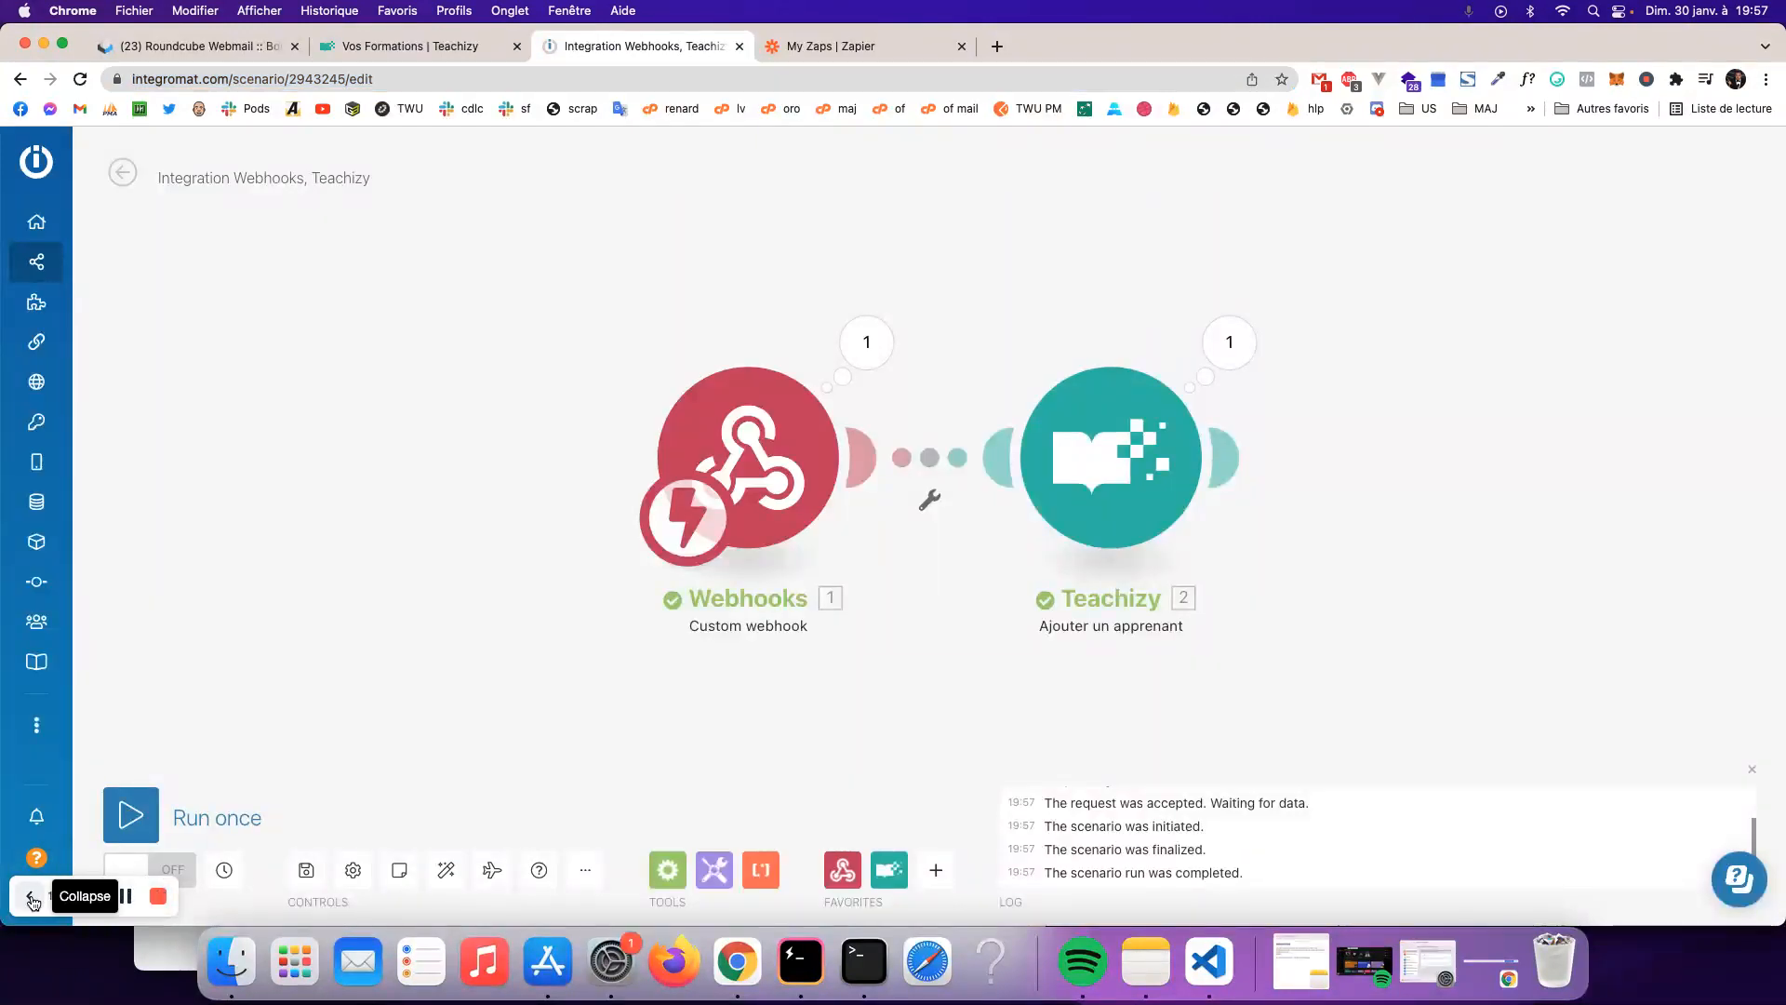
left_click(154, 883)
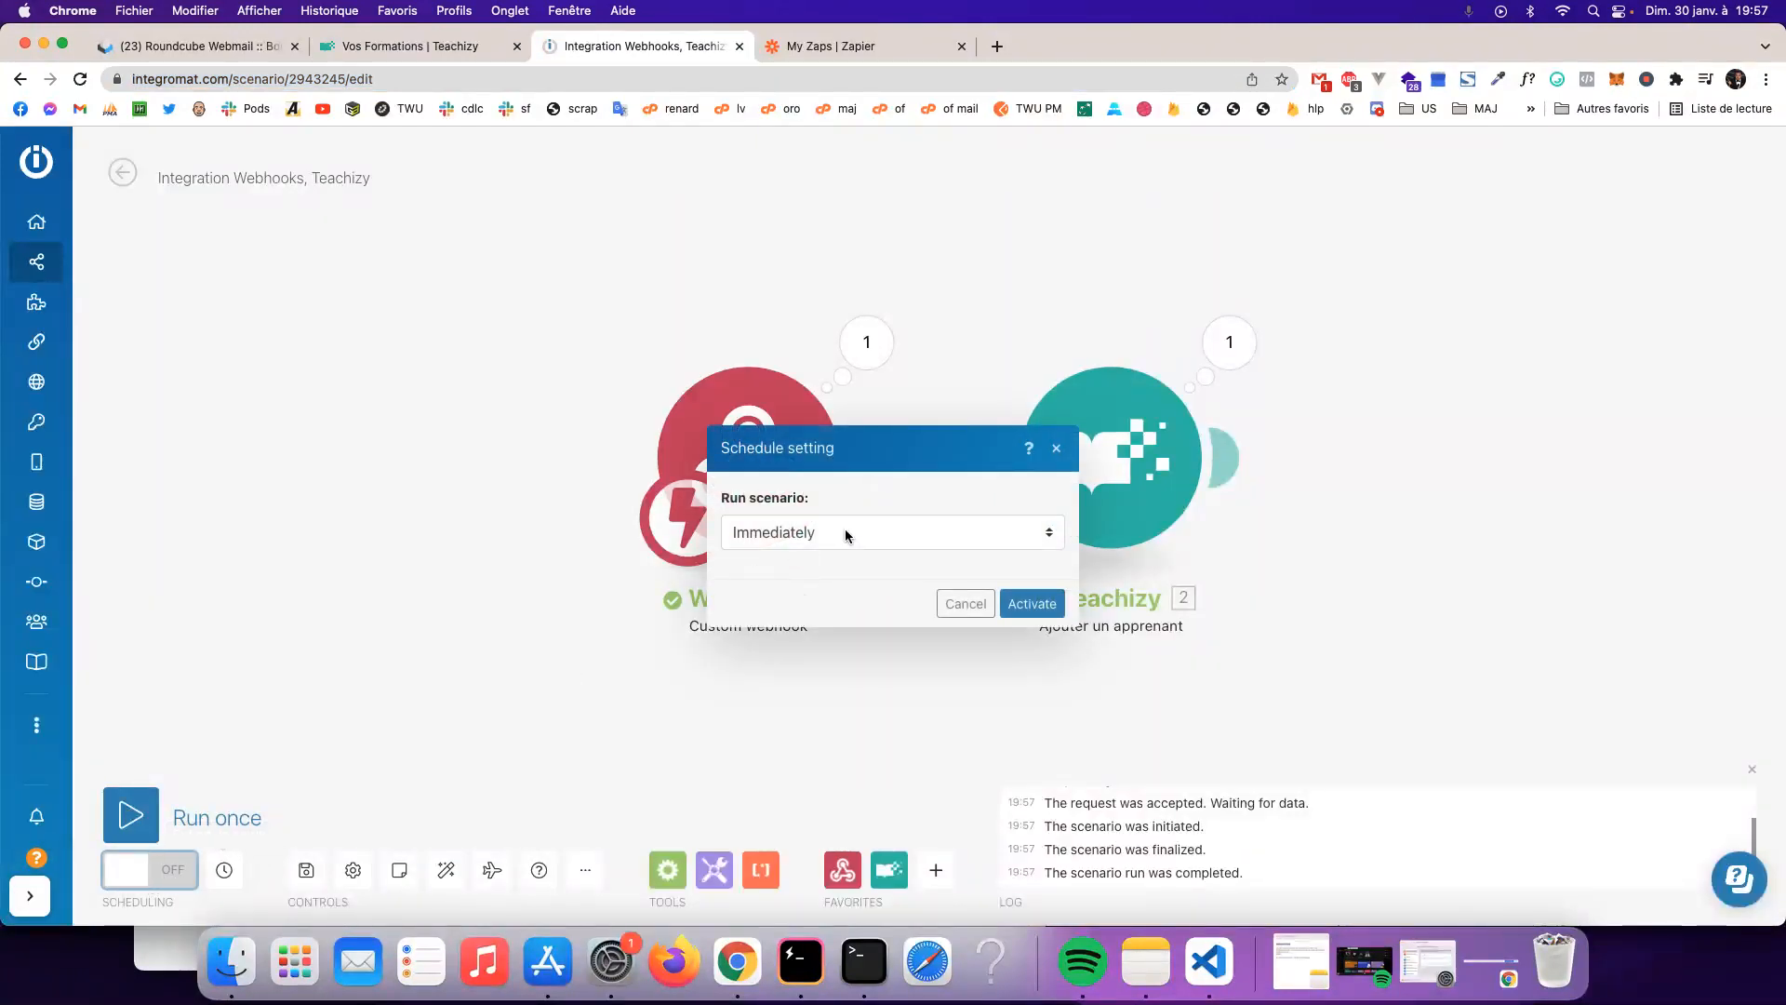
left_click(969, 532)
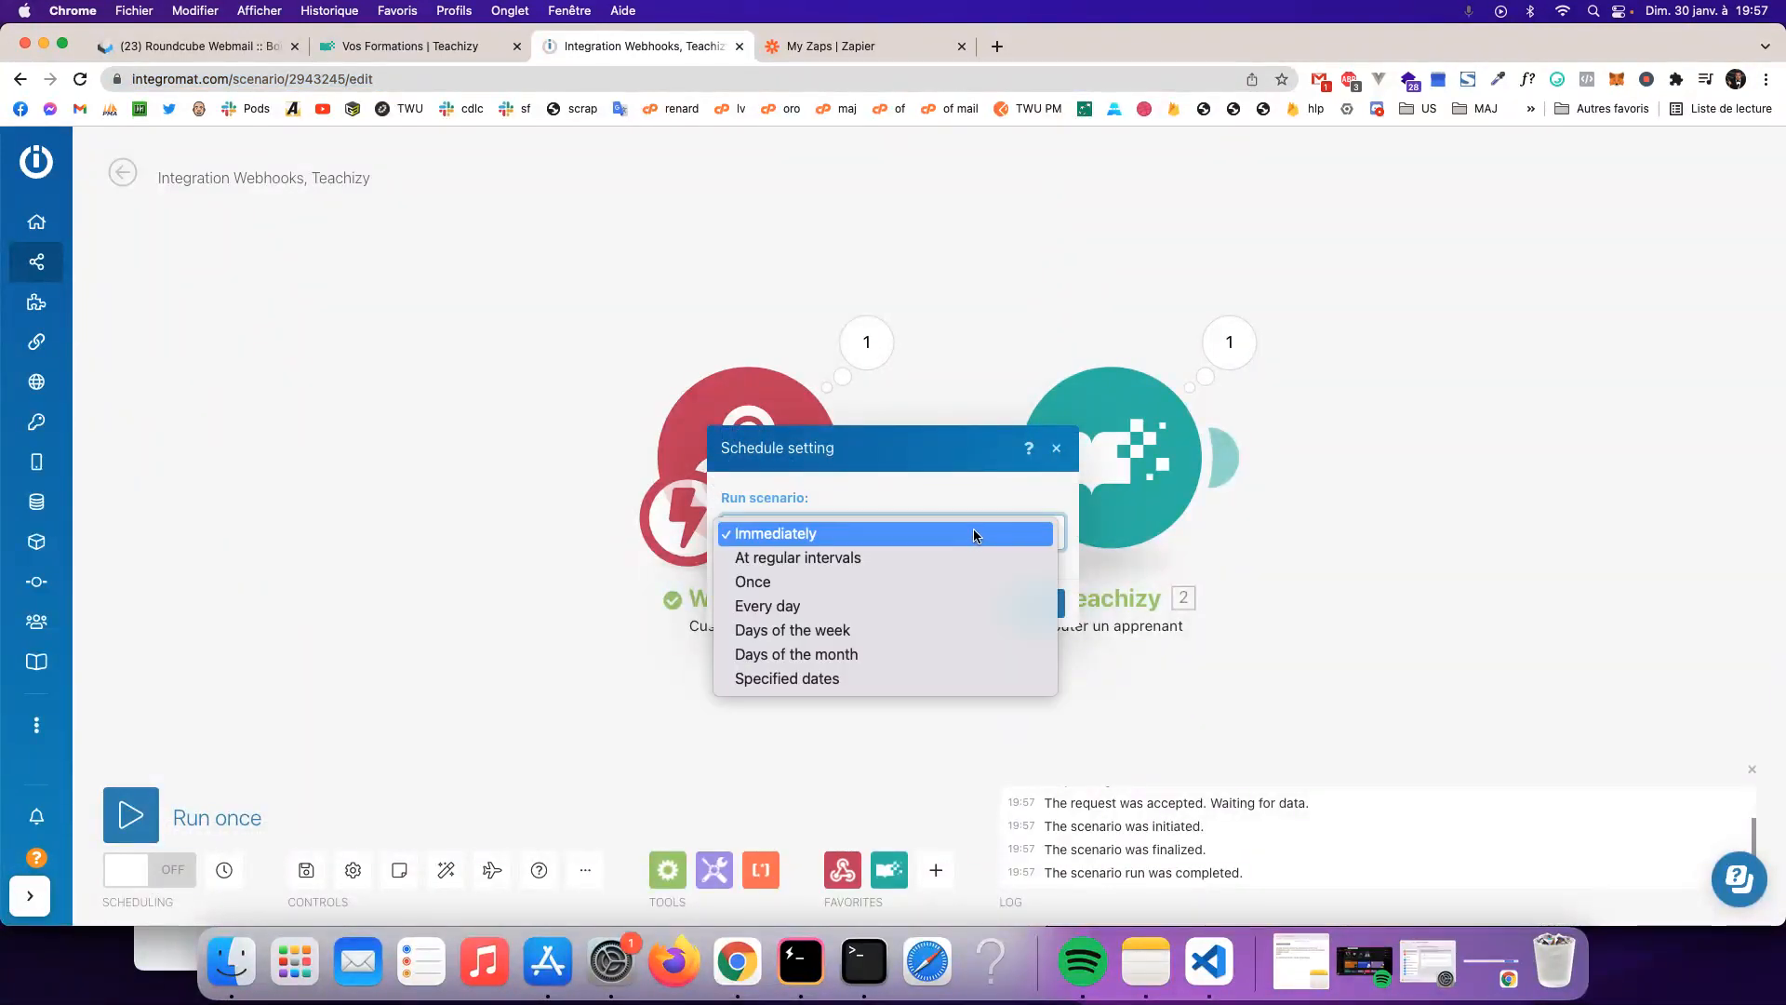
left_click(969, 532)
left_click(1032, 603)
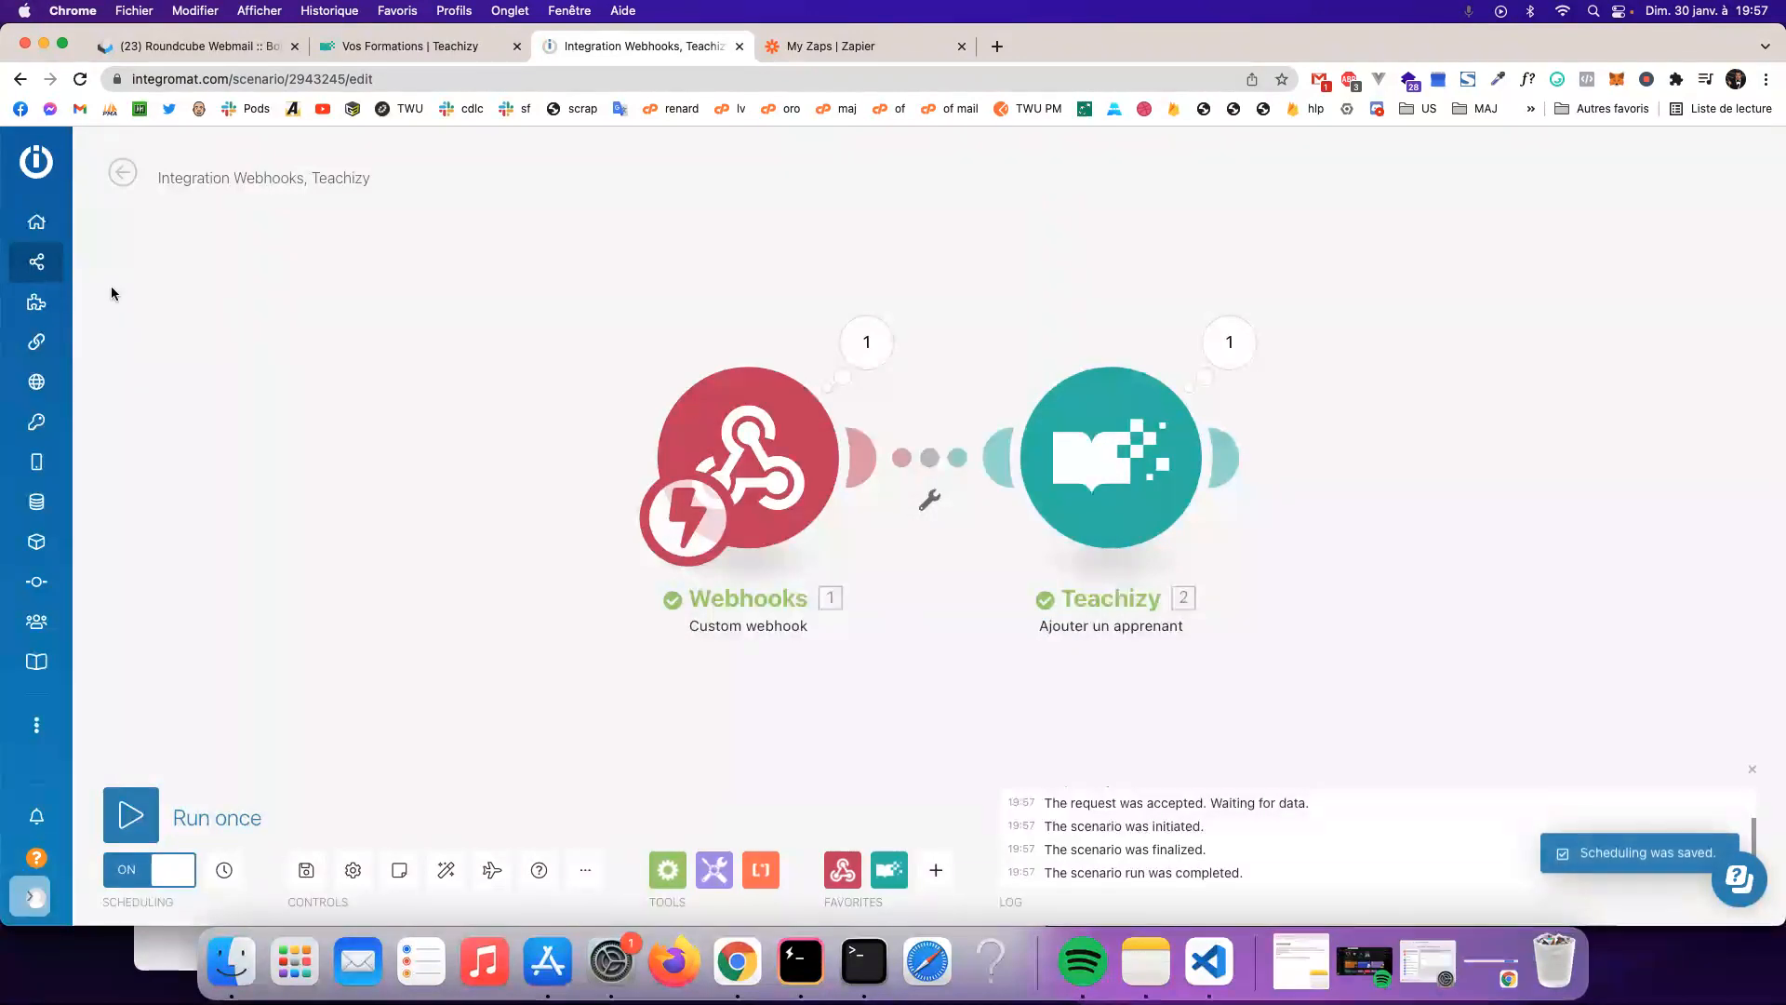
- Check the scenario is listed as on under Scenarios, then go back to Teachizy
left_click(94, 221)
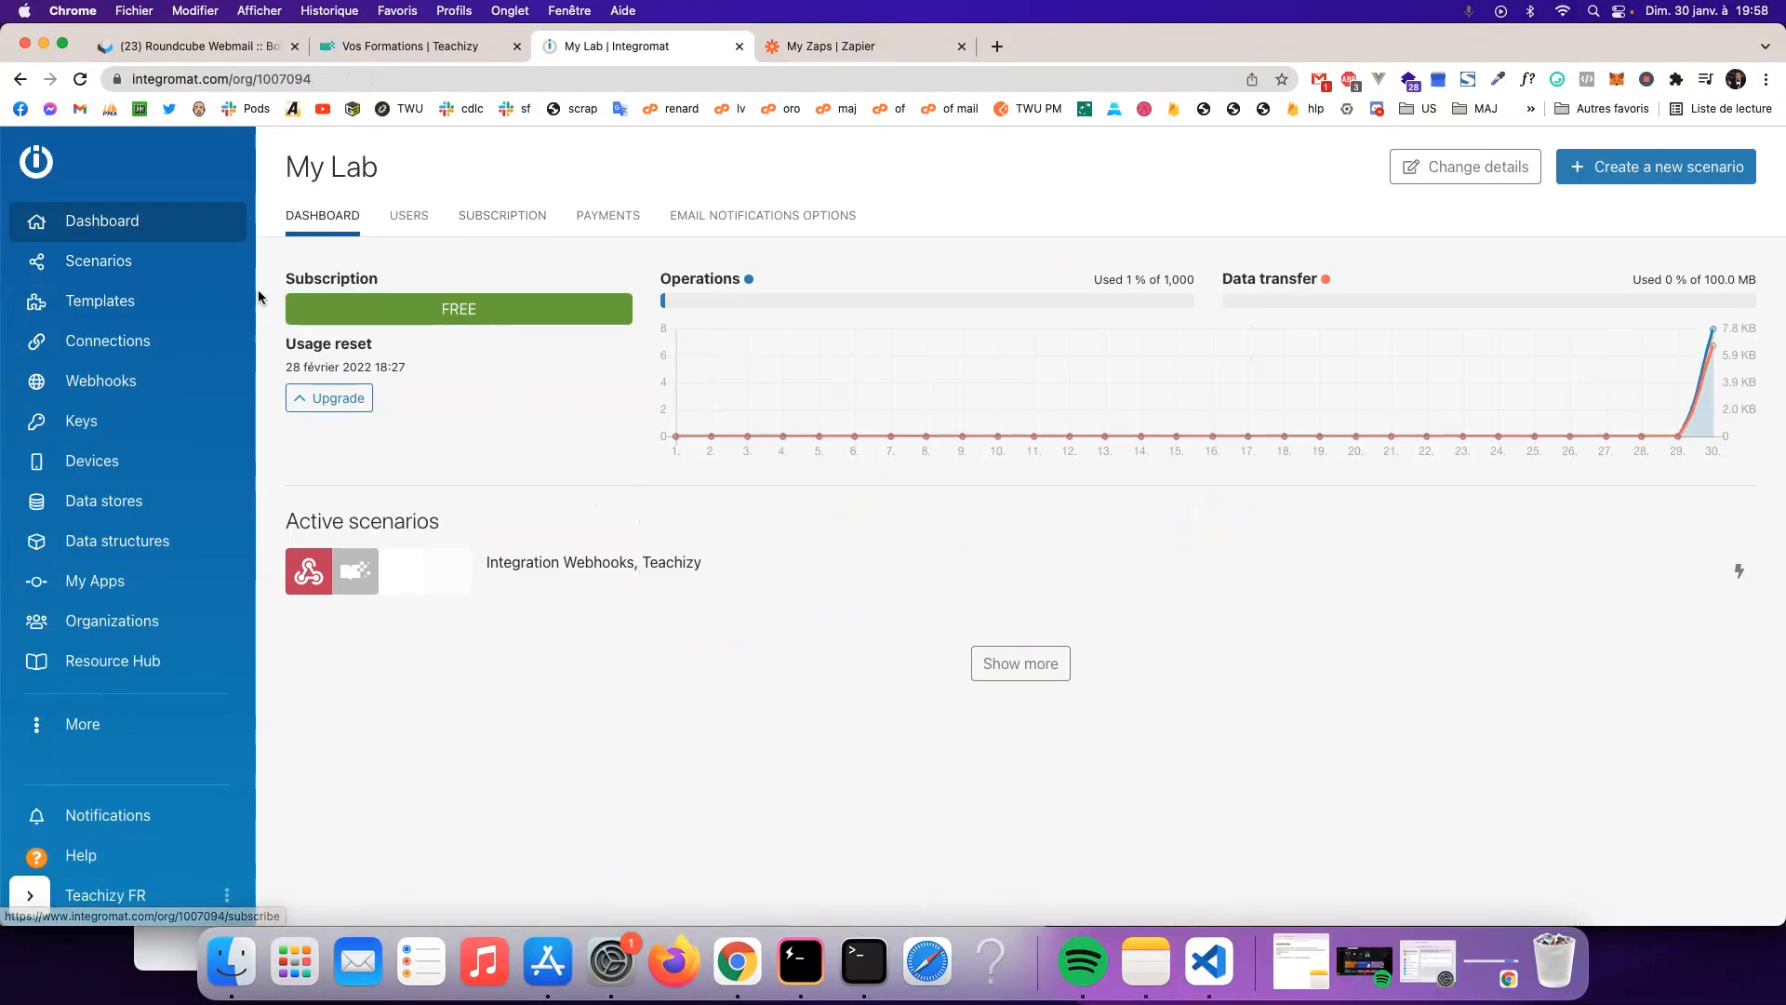
left_click(99, 261)
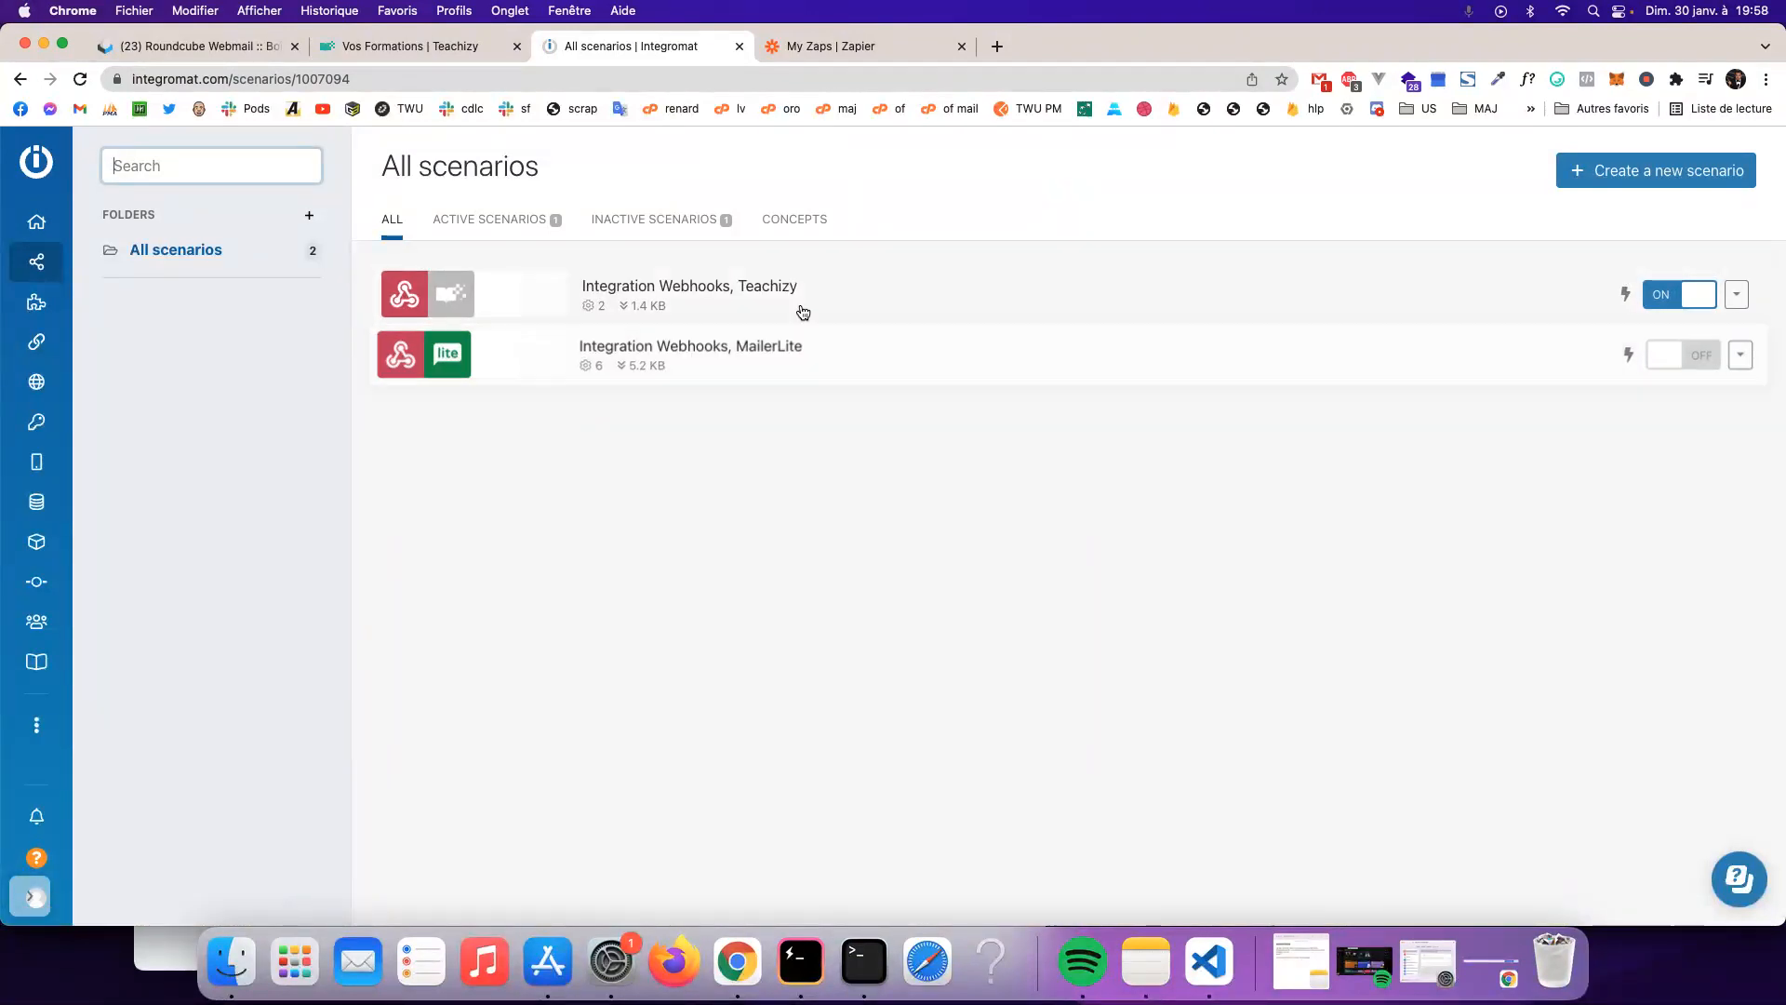
left_click(445, 47)
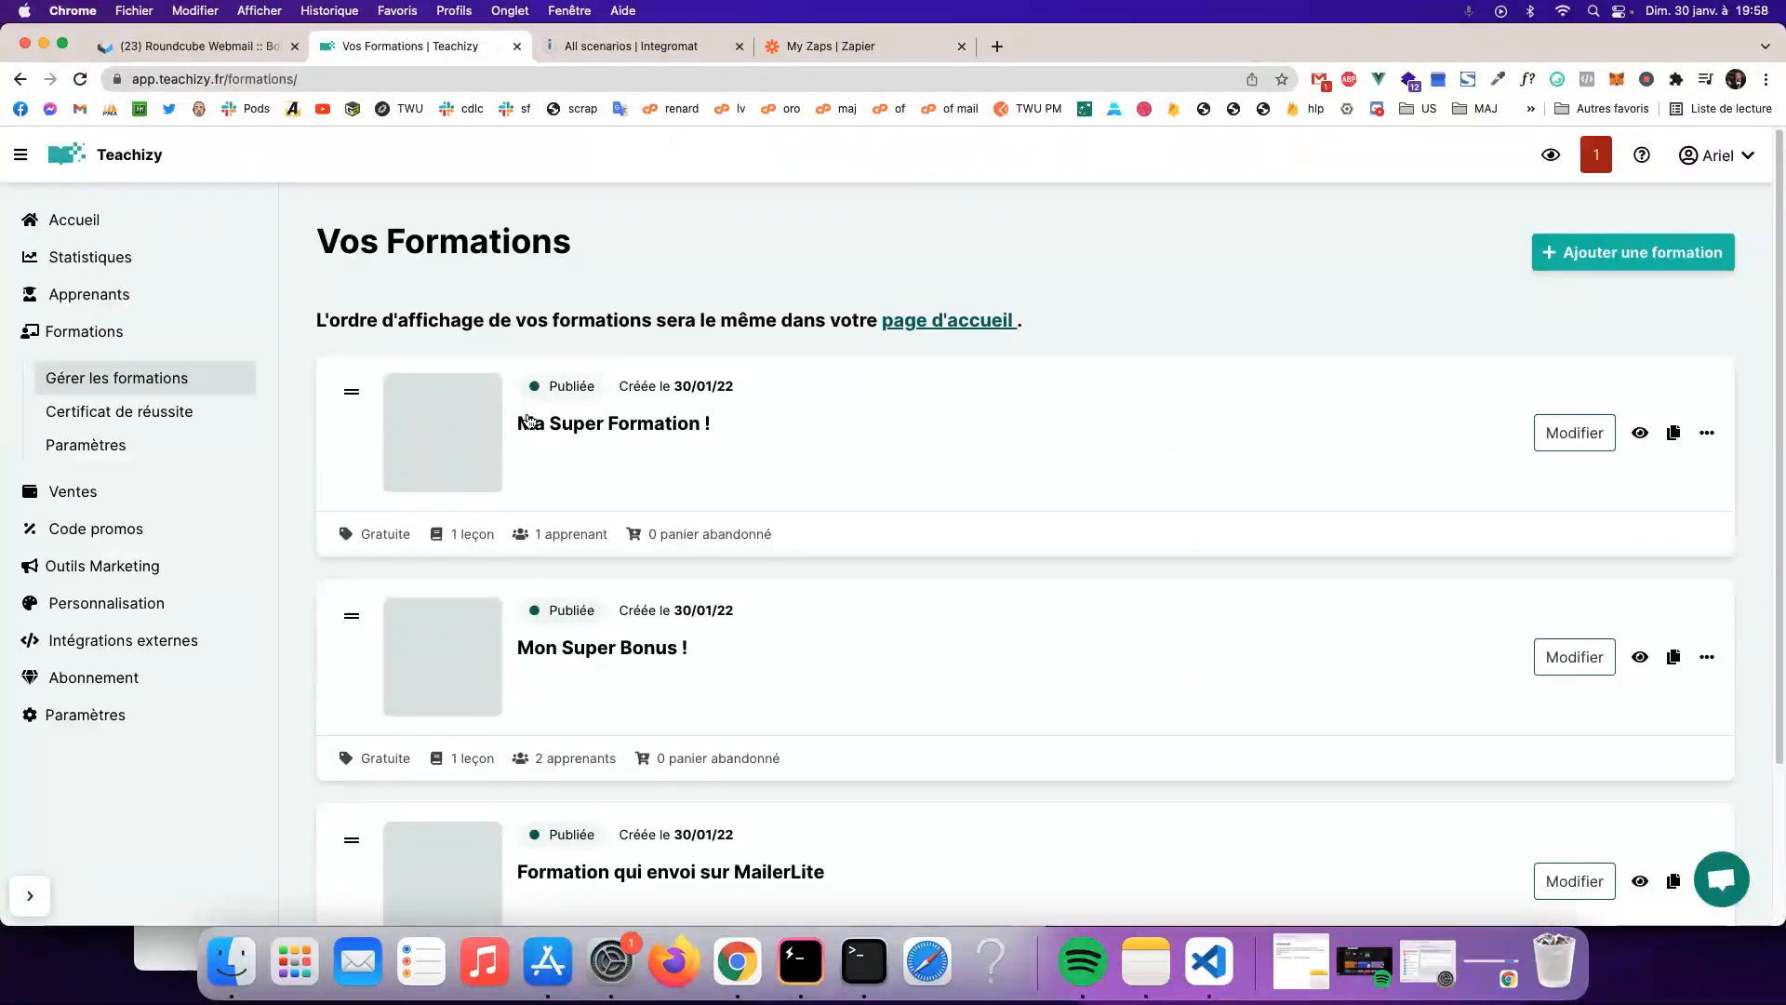
- Preview Ma Super Formation !'s public video page and choose Accédez gratuitement
left_click(568, 423)
left_click(1648, 275)
left_click(1620, 197)
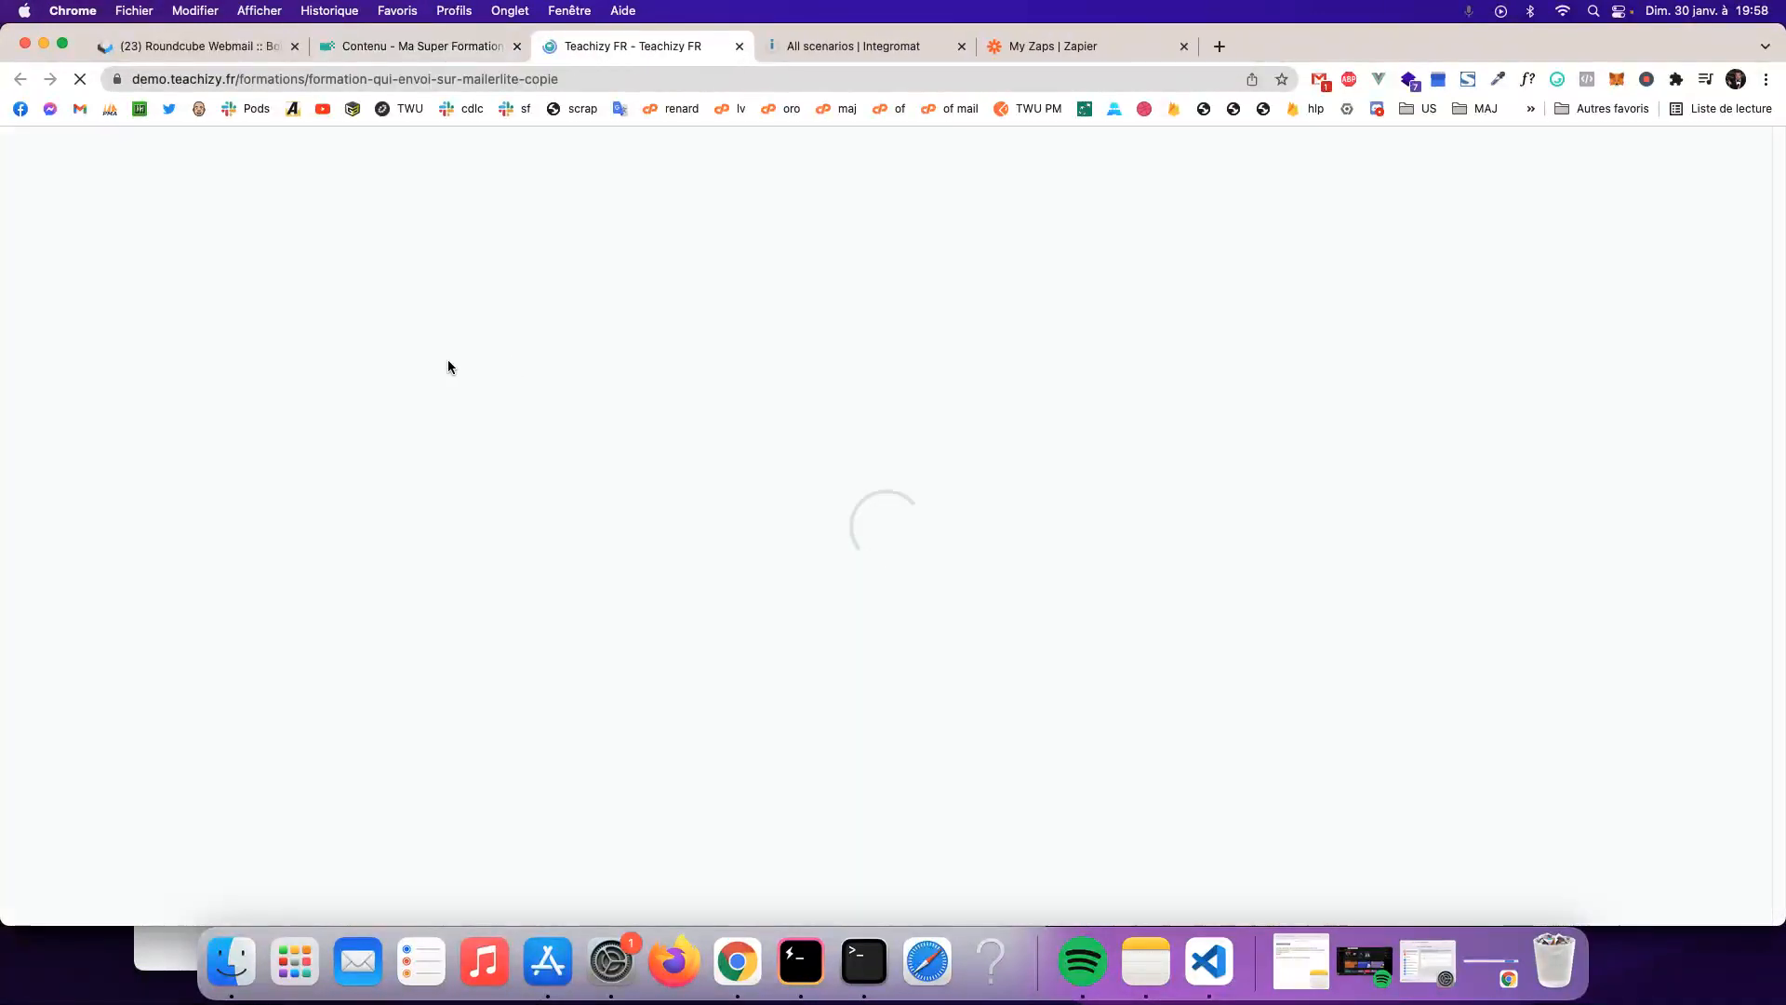
left_click(1367, 238)
- Enter the test learner's email address and continue to the name step
left_click(898, 536)
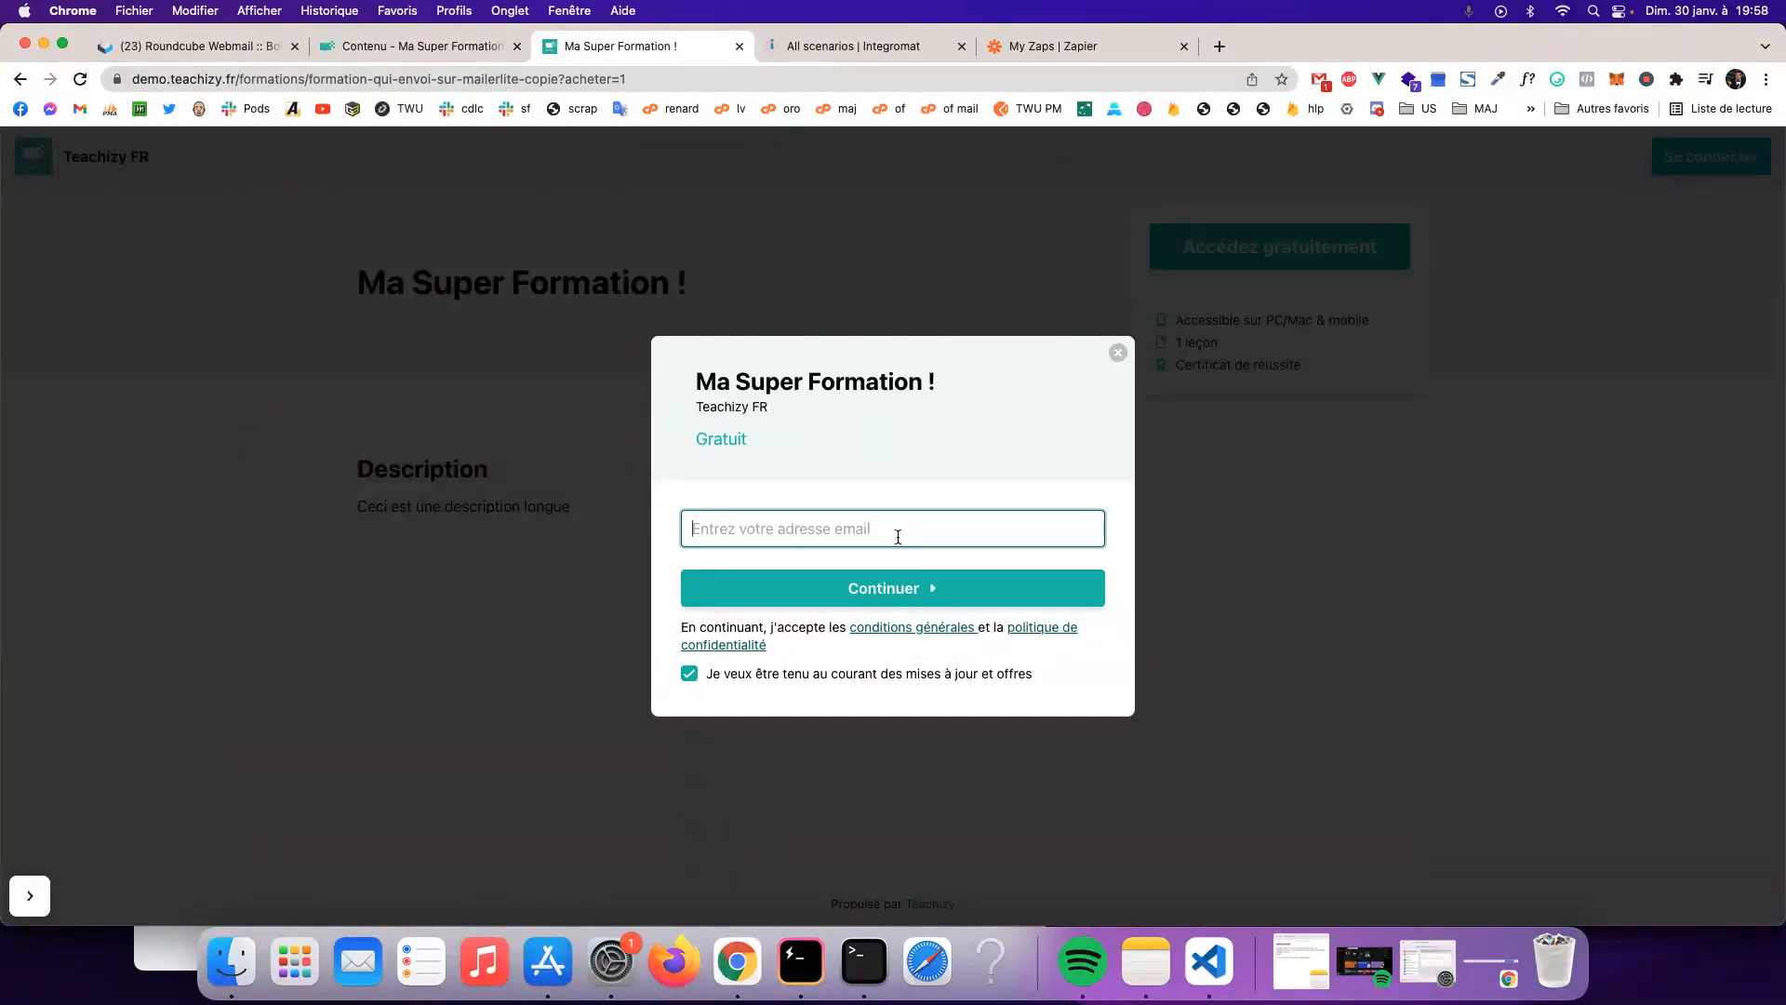
key("super+v")
key("super+a")
key("BackSpace")
type("je")
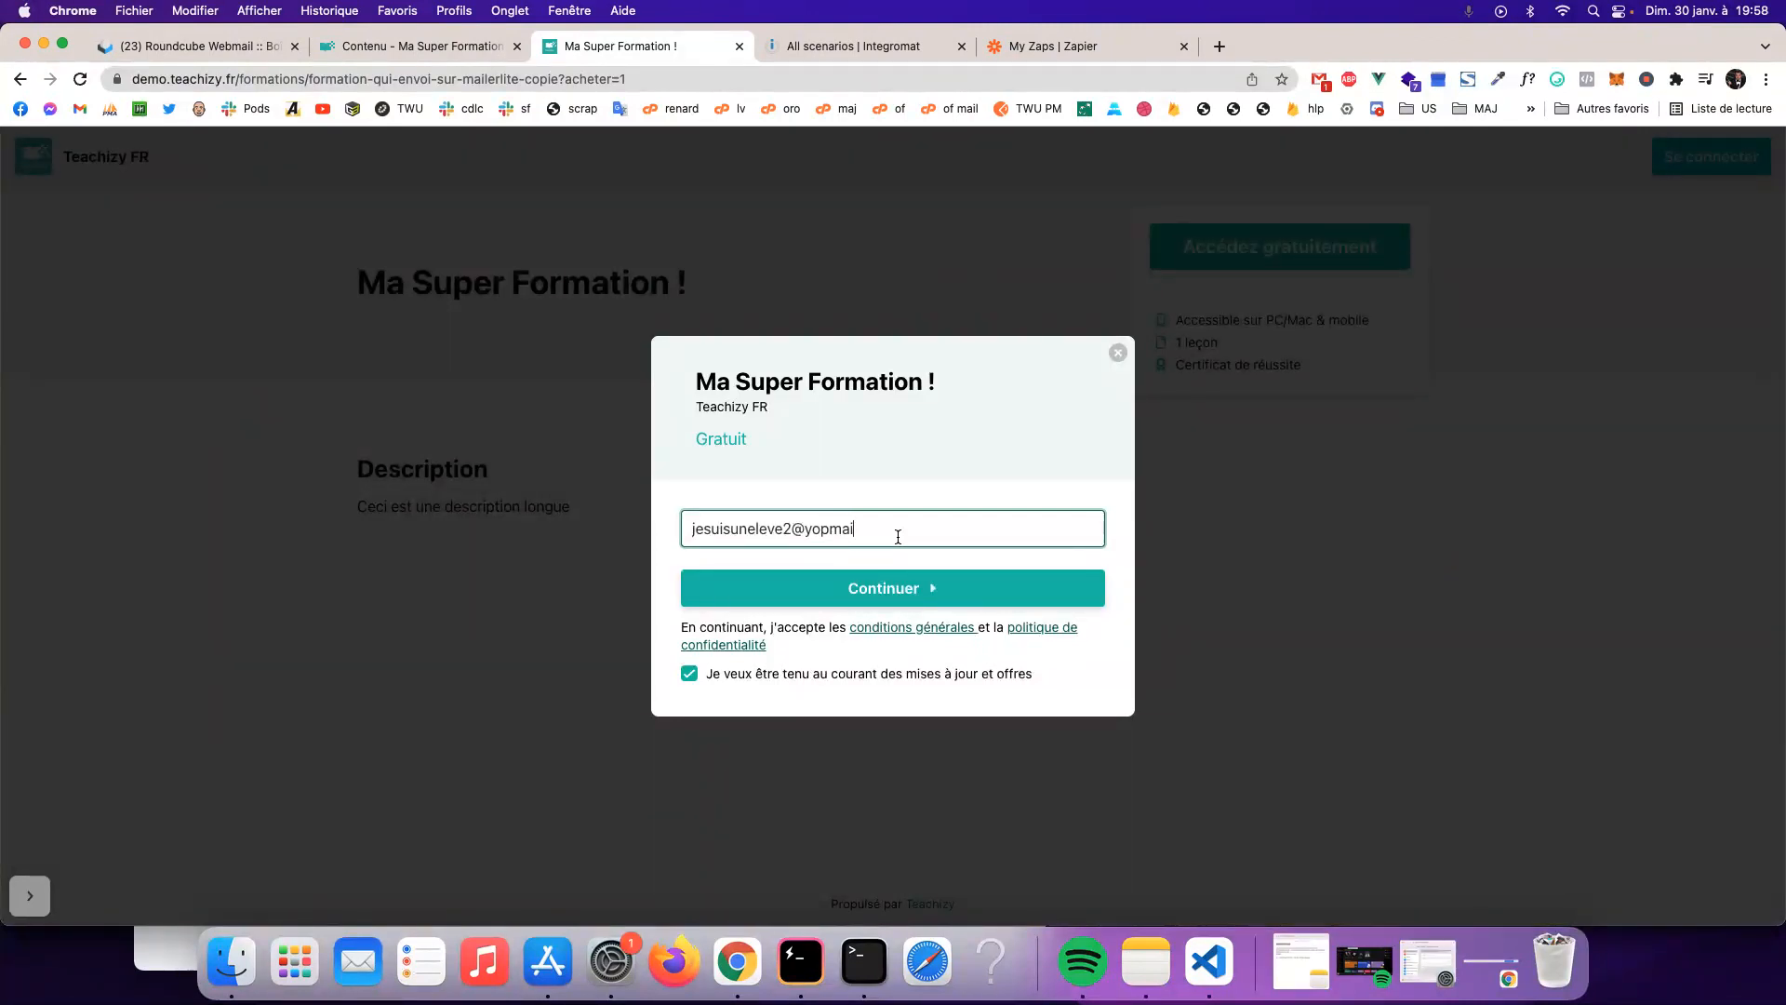
key("super+a")
left_click(906, 586)
left_click(824, 525)
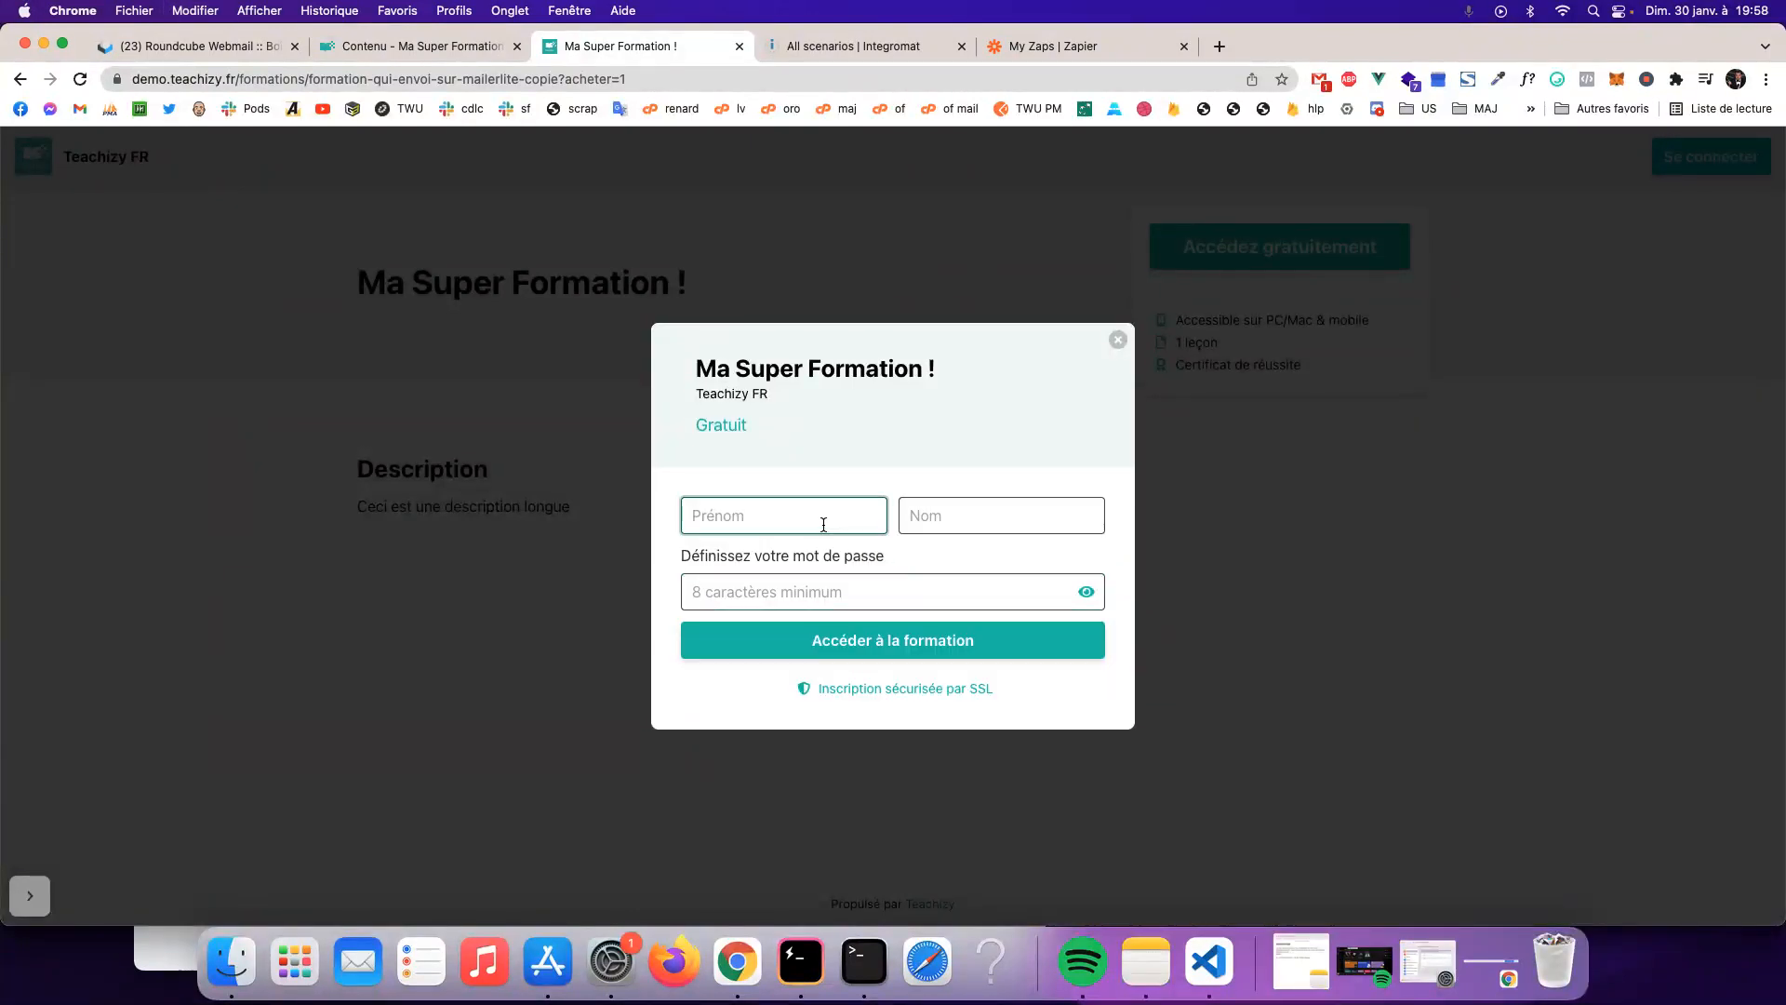
- Fill in first name 'Teachizy' and the last name field
type("Teachizy")
key("Tab")
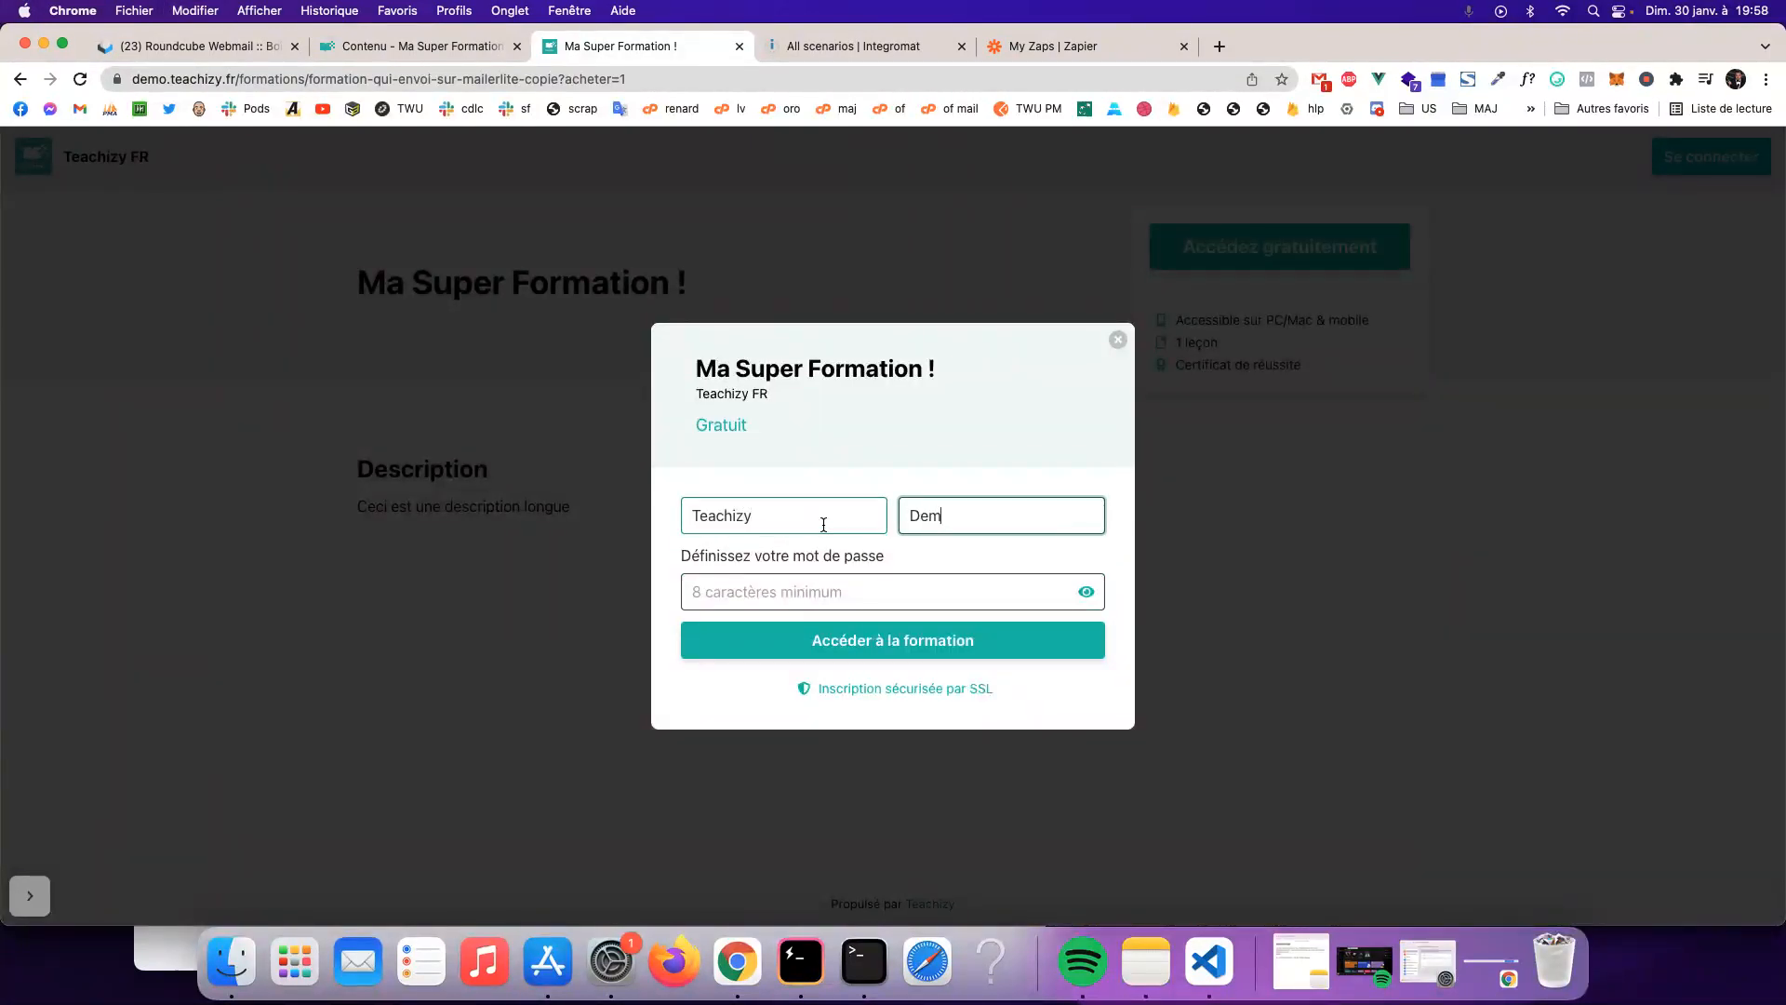
left_click(806, 592)
left_click(30, 895)
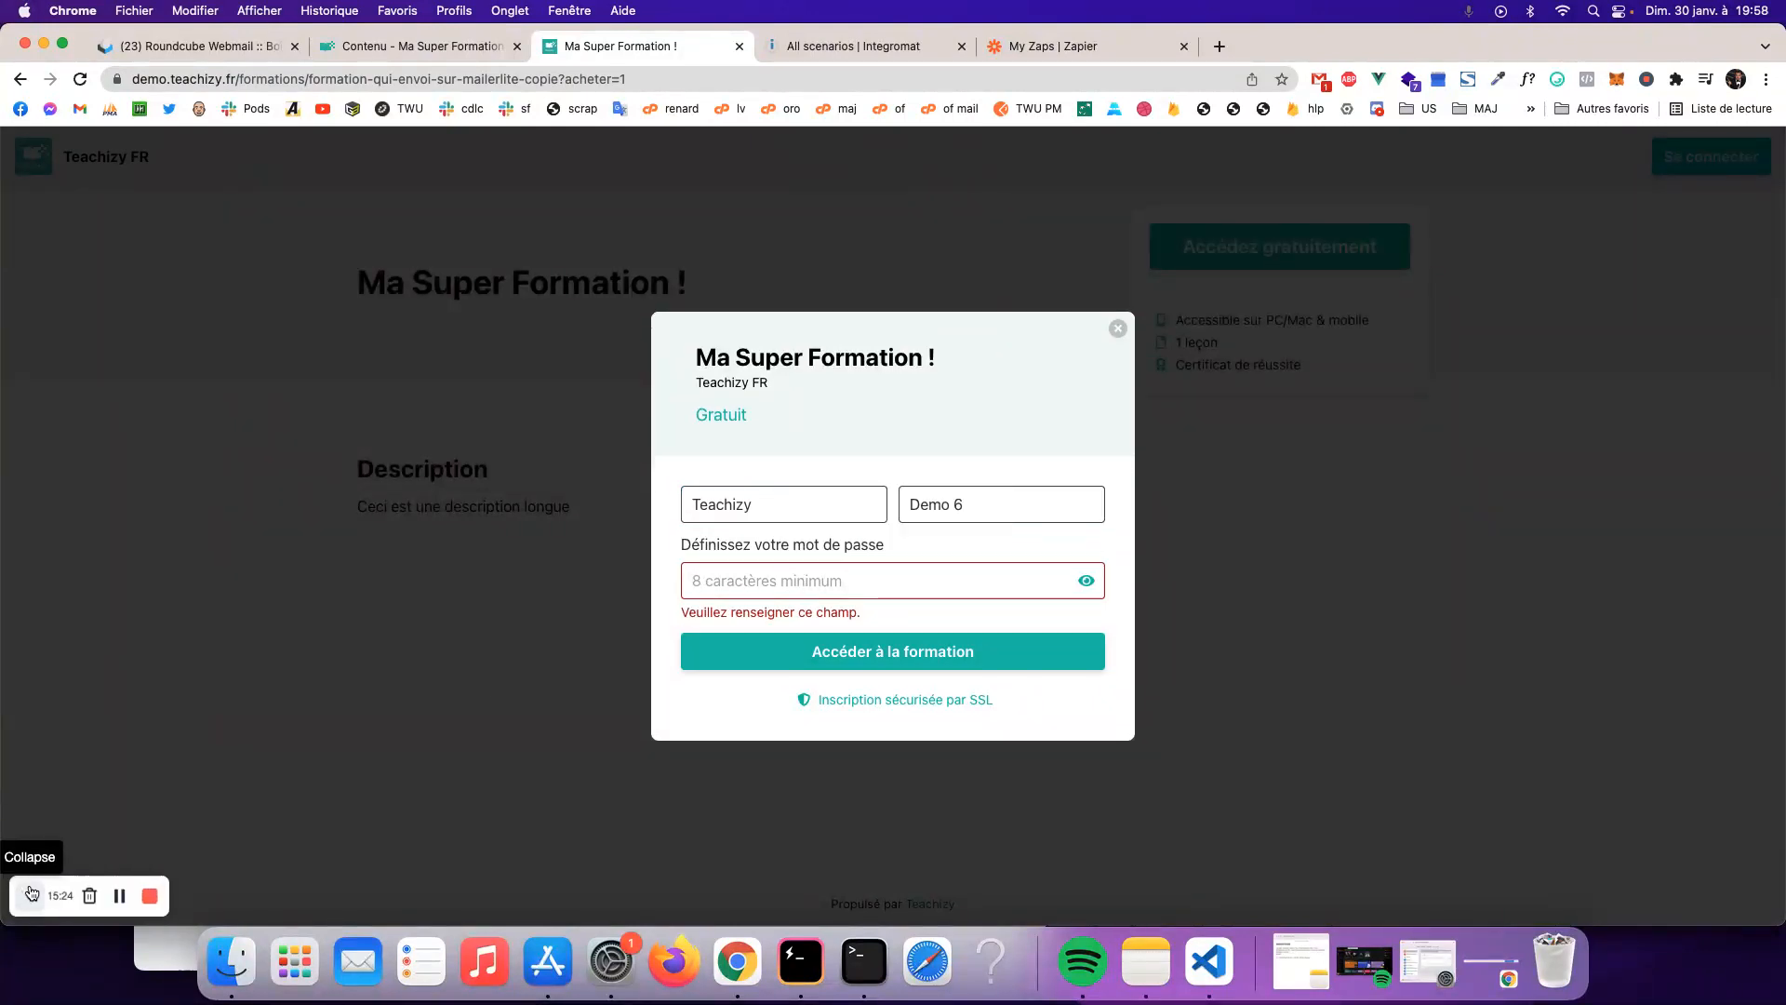